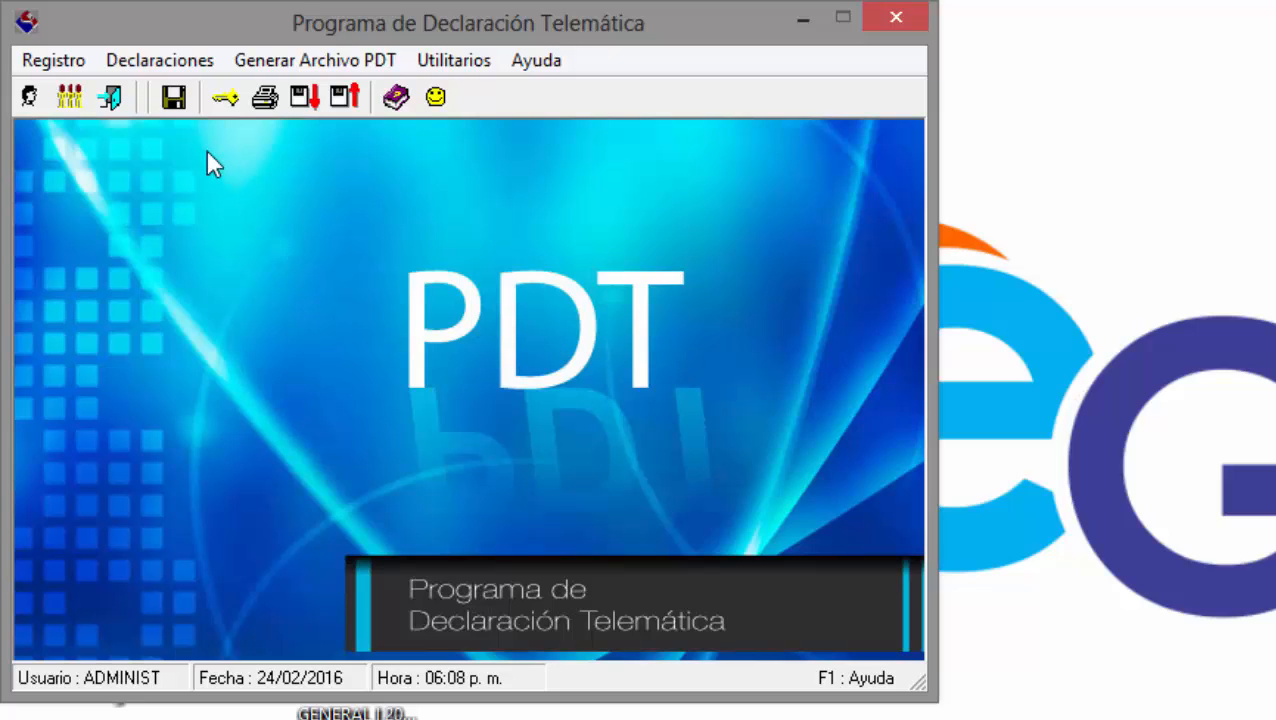
Launch the 0626 Agentes de Retención program from Declaraciones Determinativas.
left_click(193, 60)
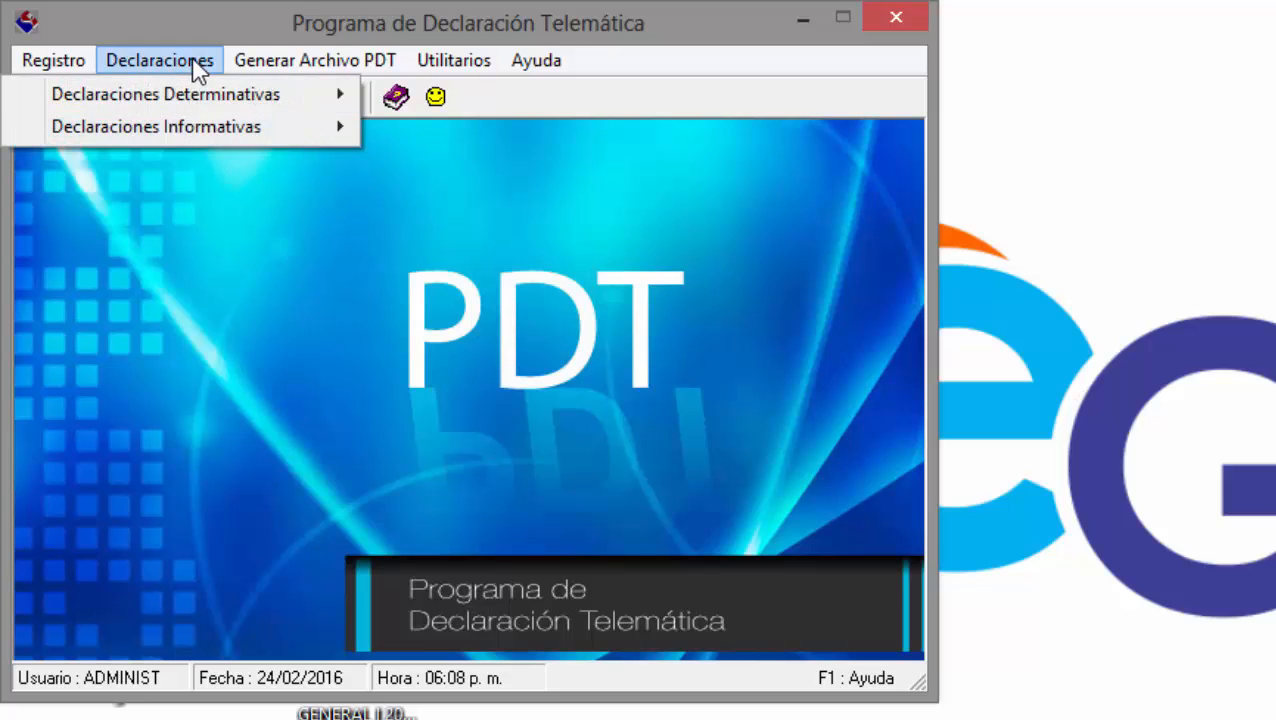
mouse_move(214, 94)
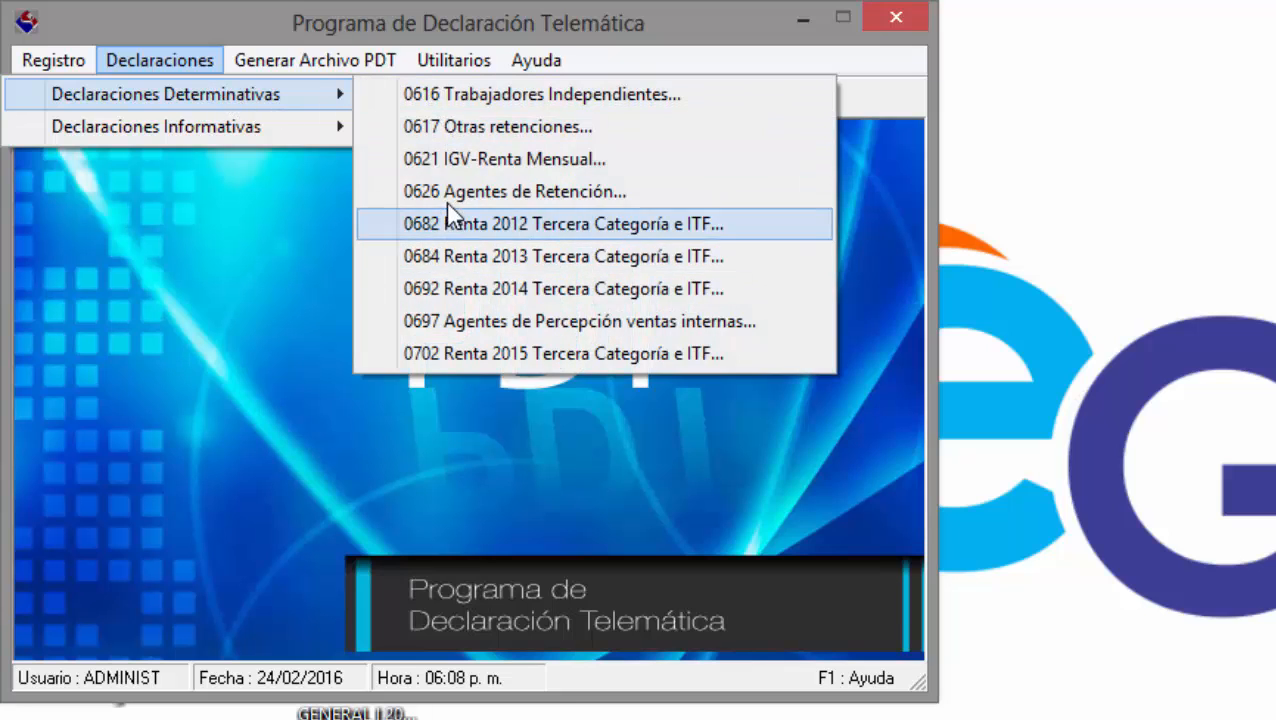
left_click(449, 198)
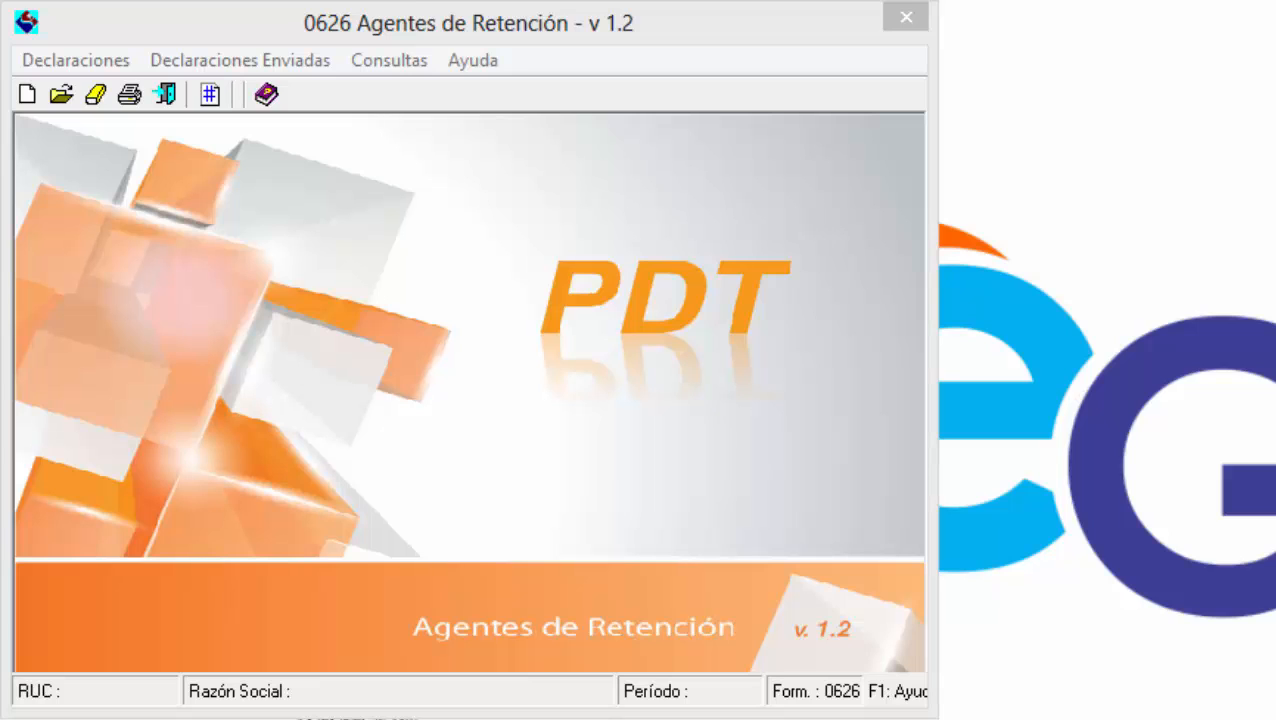
Show the help topic Pasos para llenar la declaración > Retención > Importación de Datos.
left_click(550, 210)
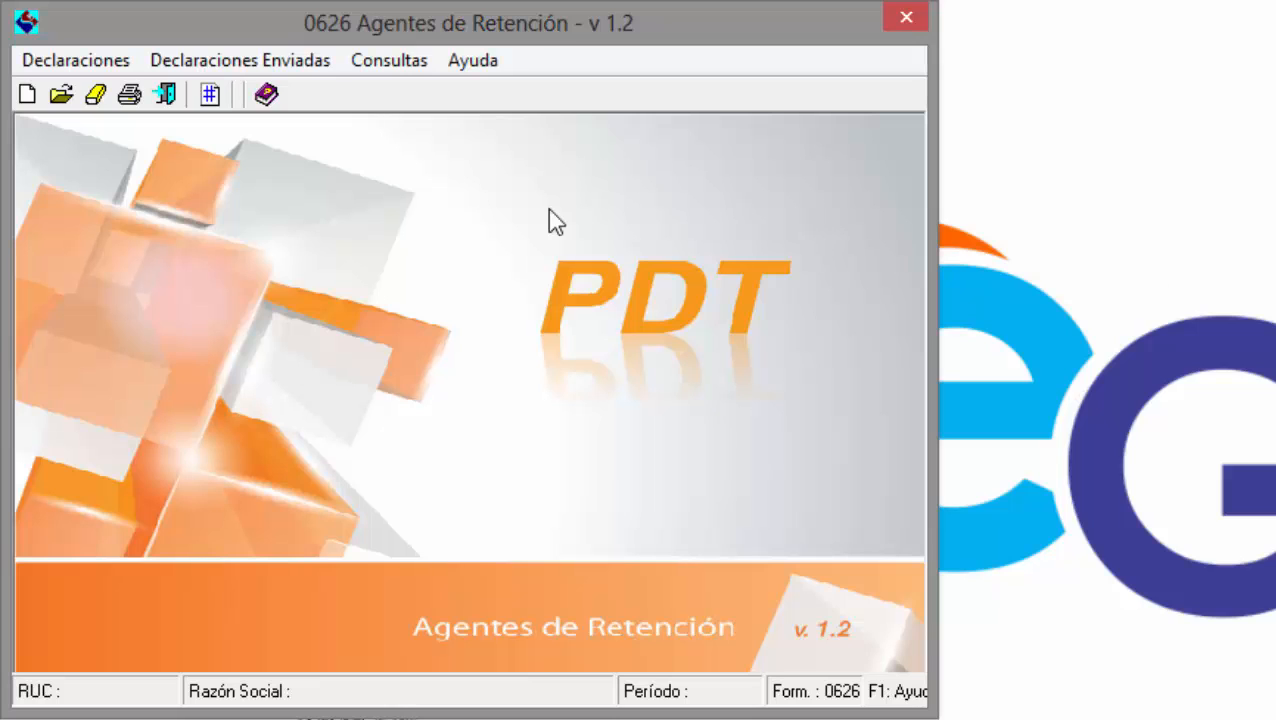
left_click(267, 94)
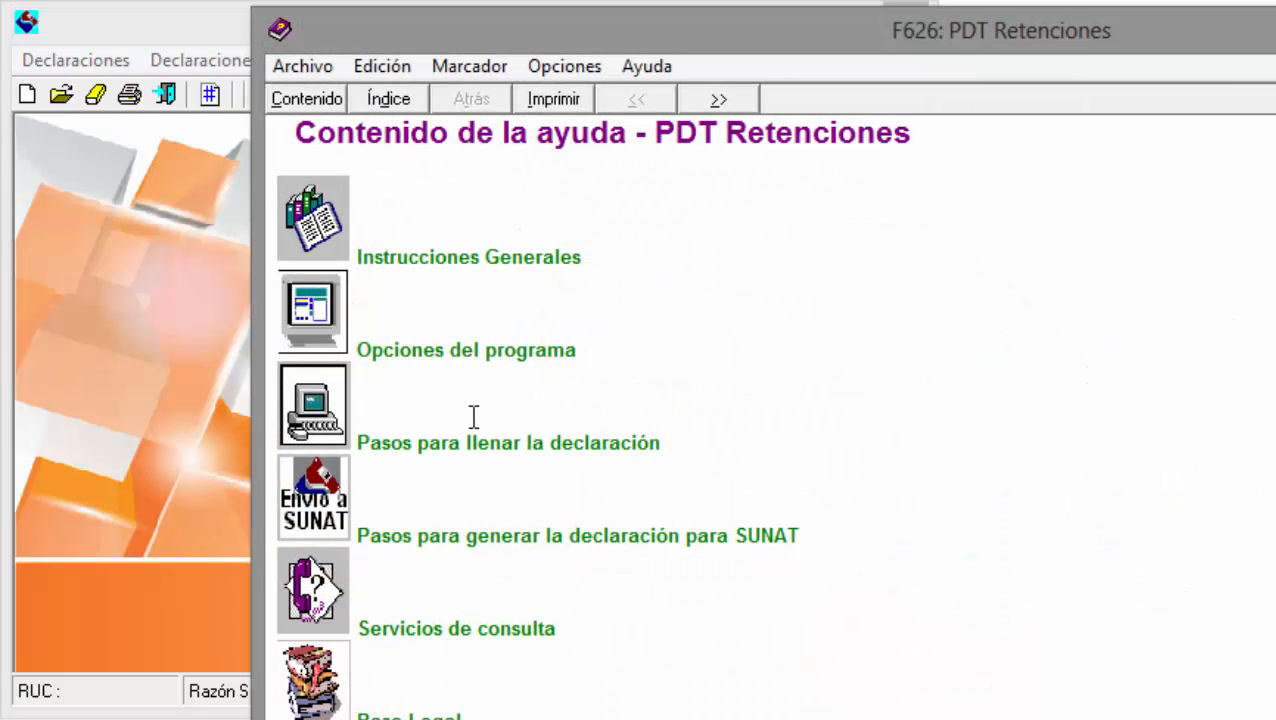
left_click_drag(632, 36, 392, 30)
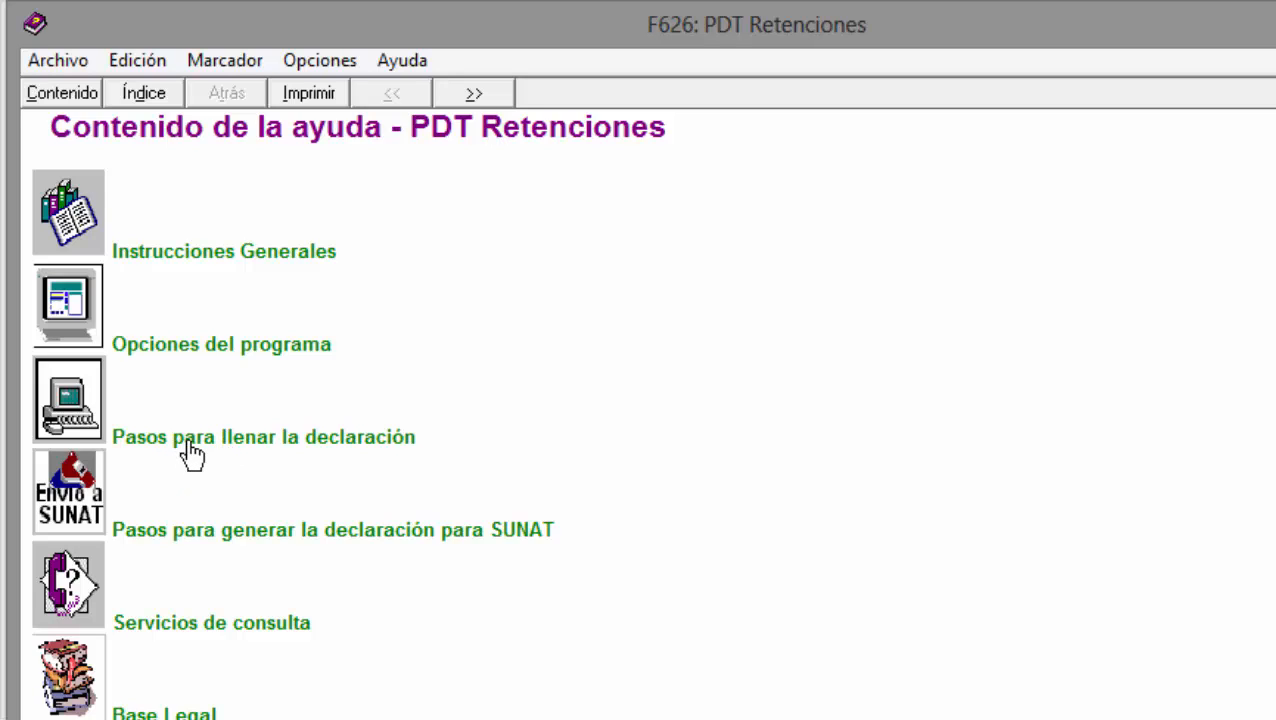
left_click(190, 453)
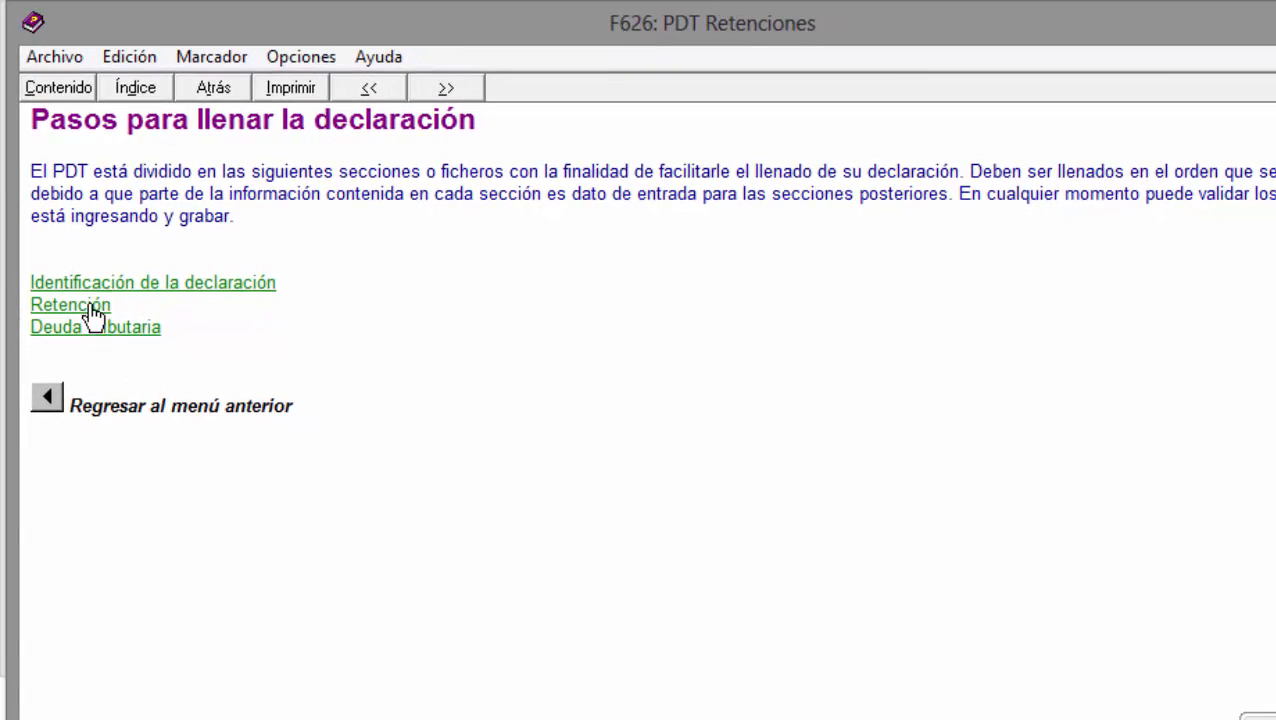
left_click(90, 306)
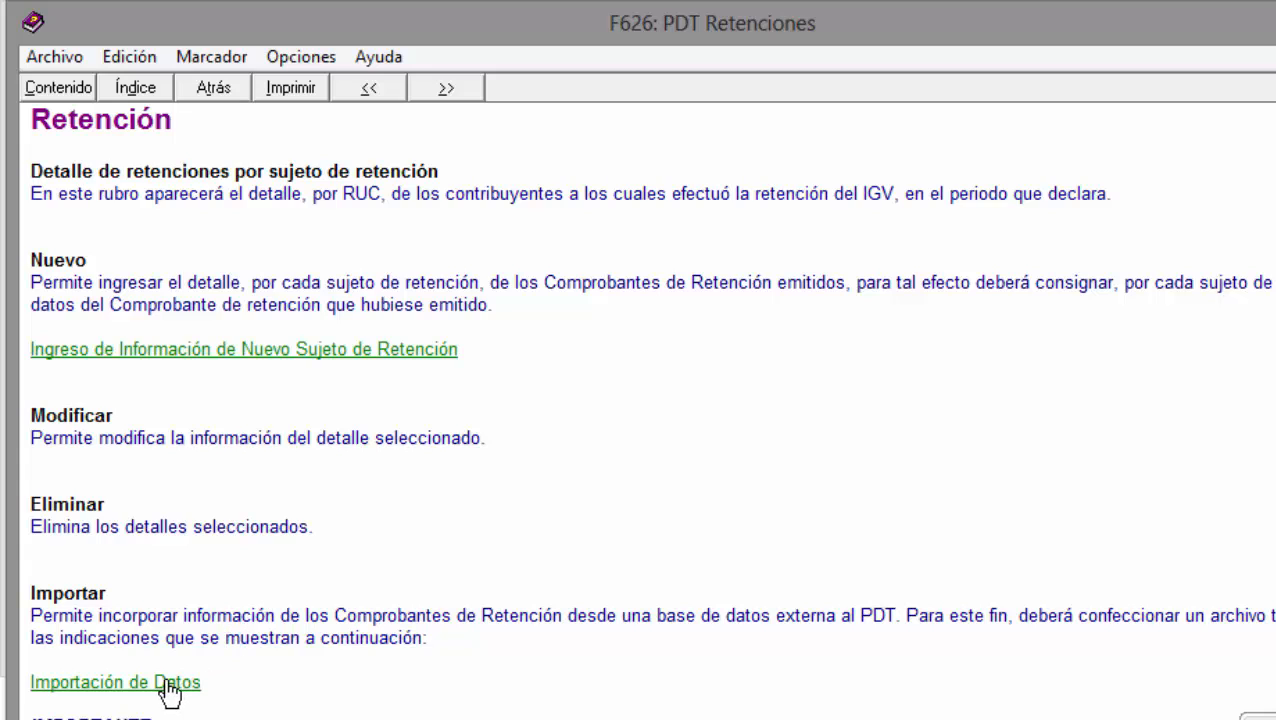
left_click(88, 684)
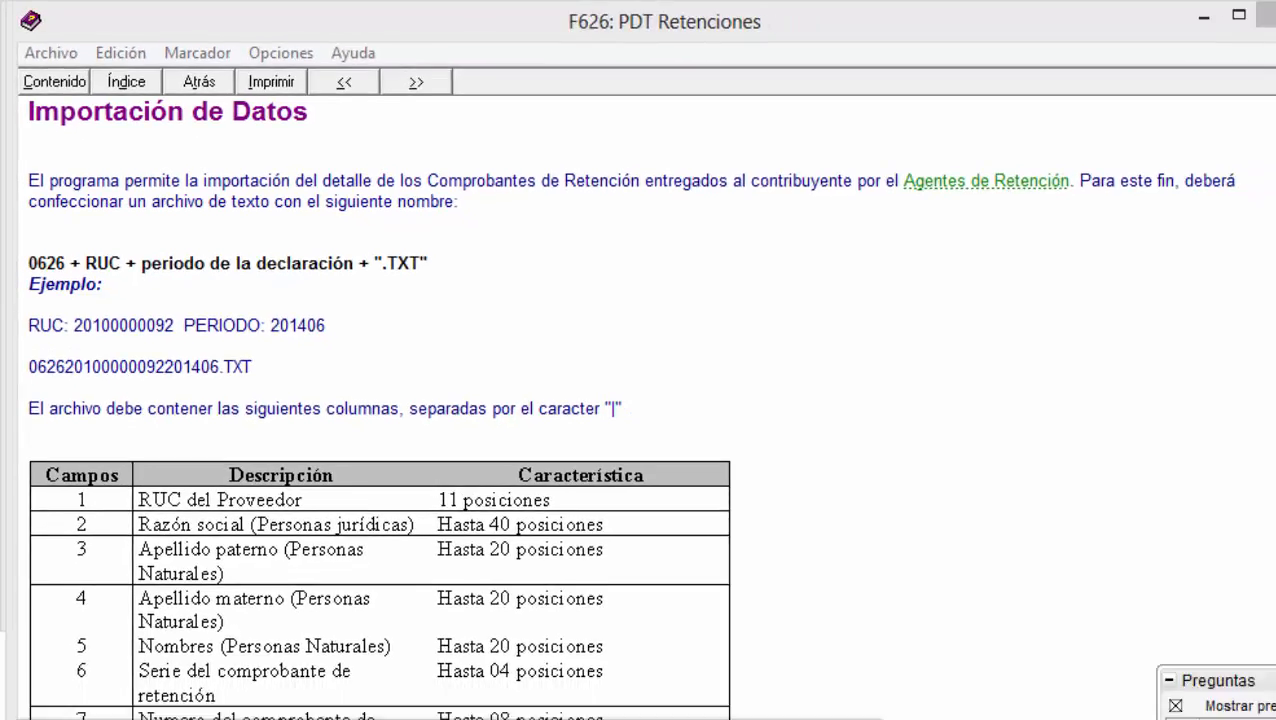
mouse_move(368, 716)
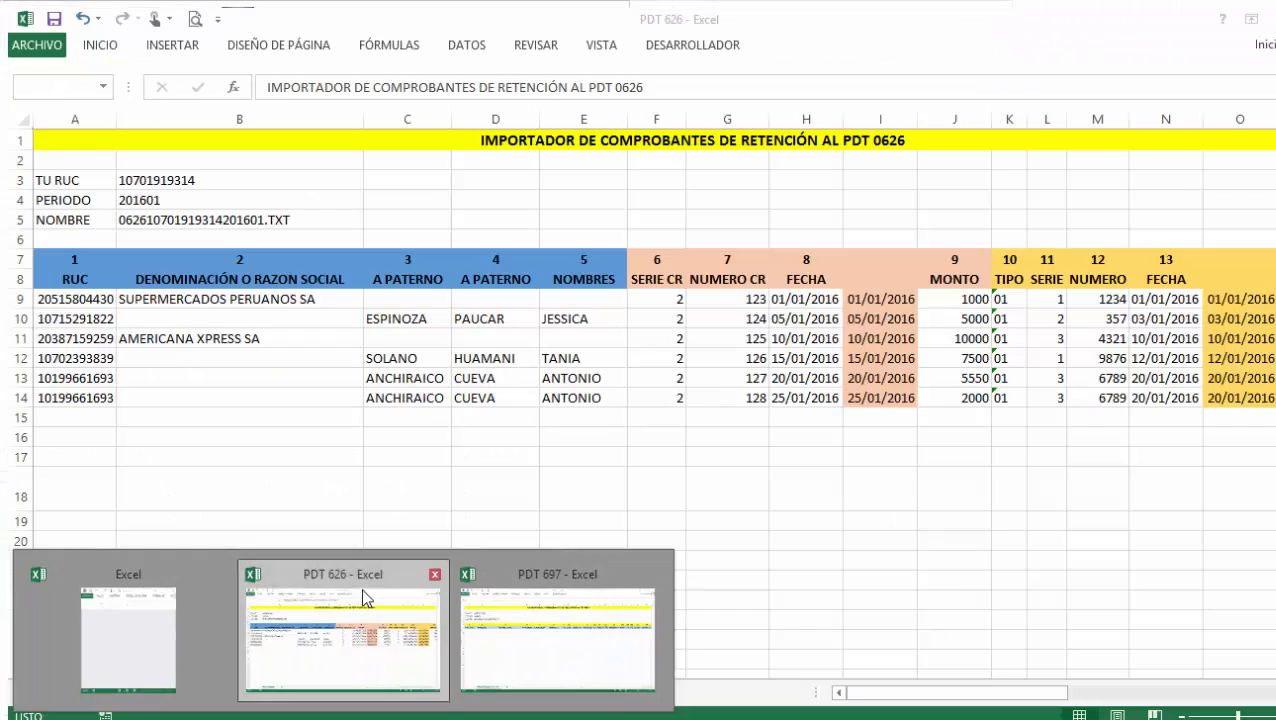
left_click(366, 598)
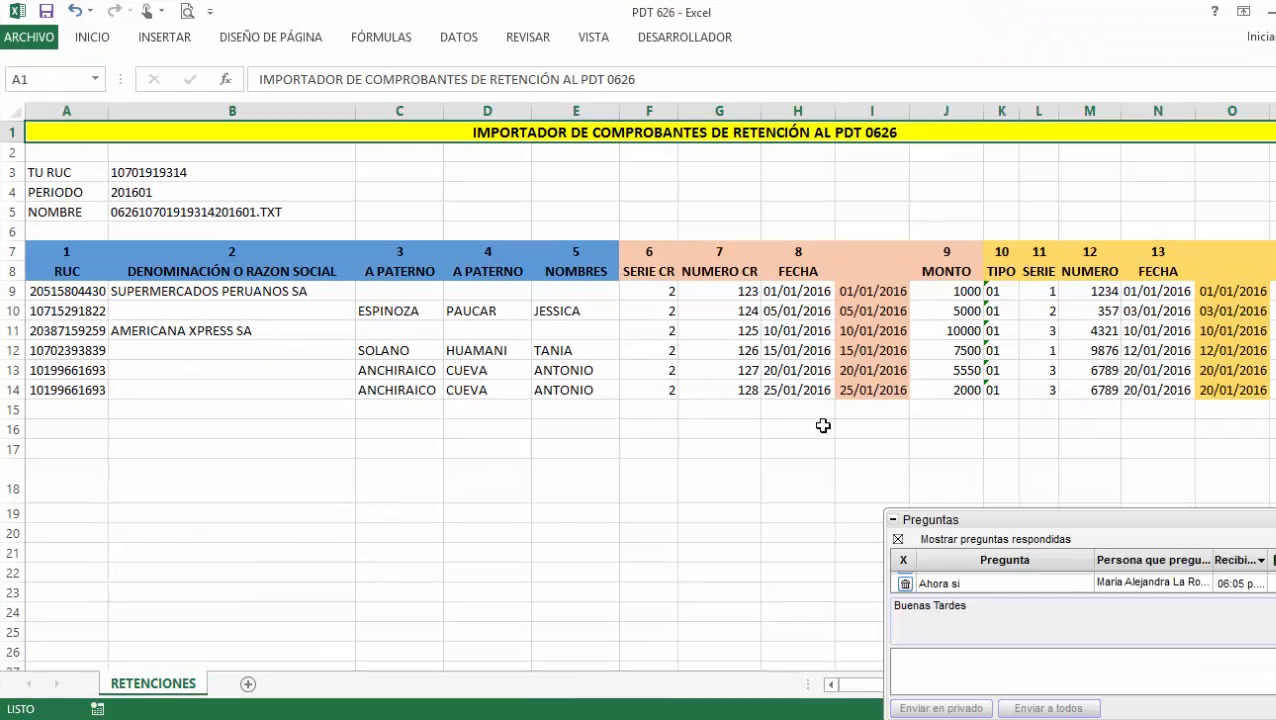
left_click(893, 519)
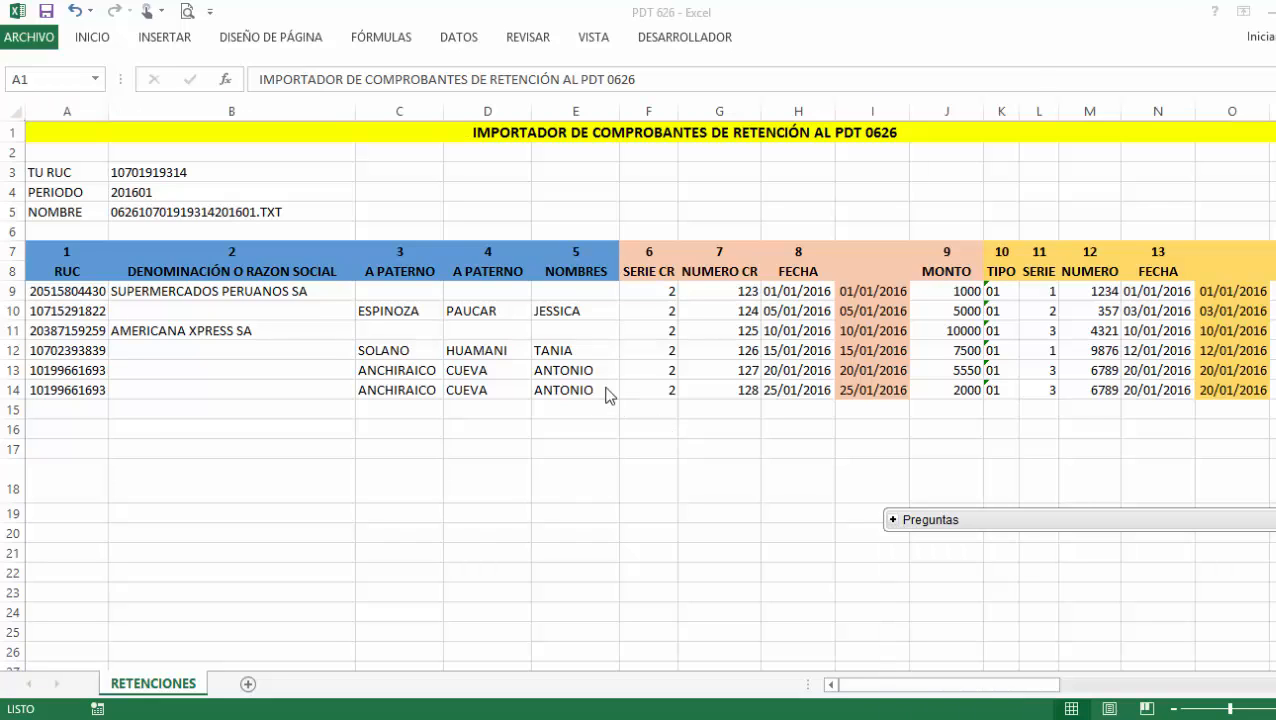
left_click(659, 322)
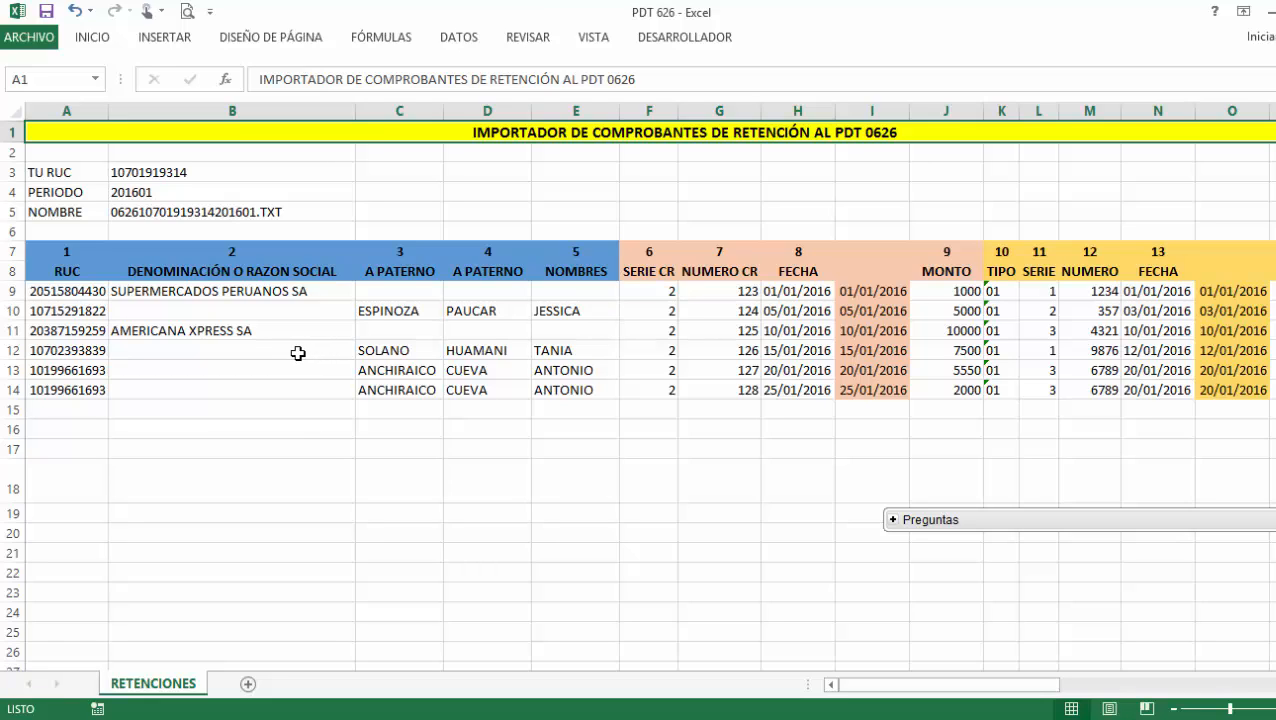
left_click(213, 170)
left_click(846, 719)
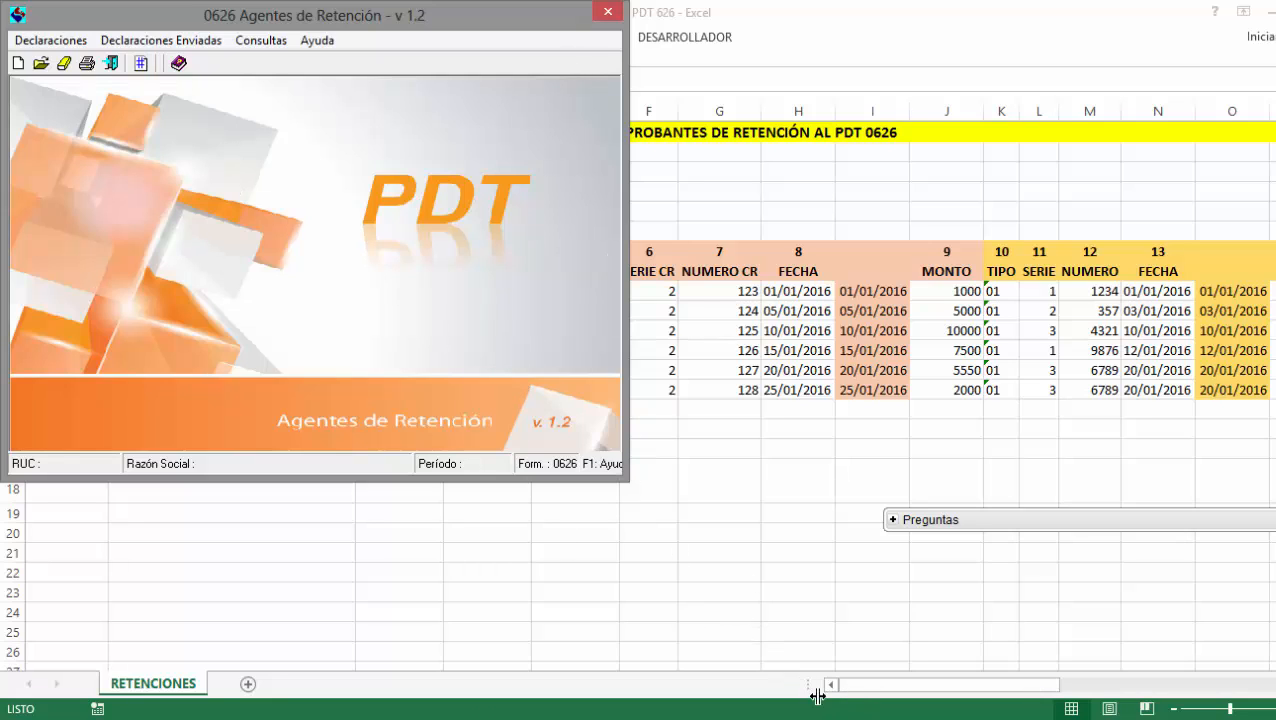
key("F1")
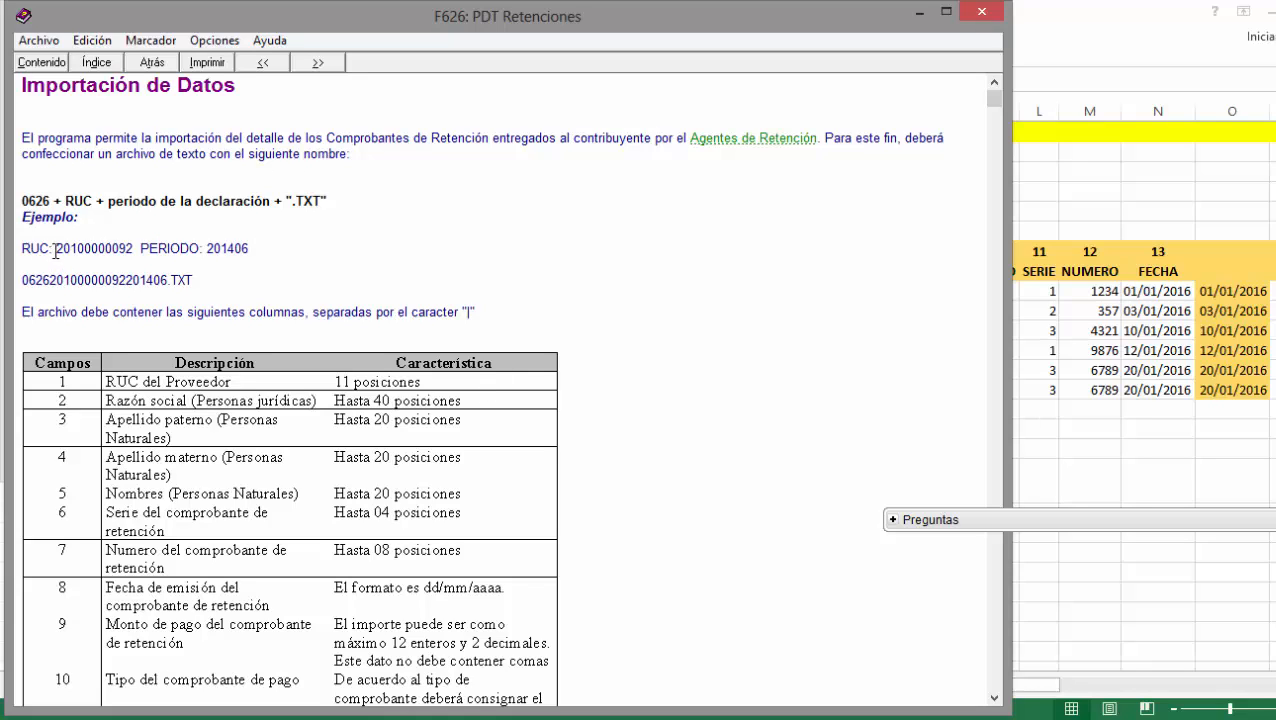
left_click_drag(55, 250, 127, 250)
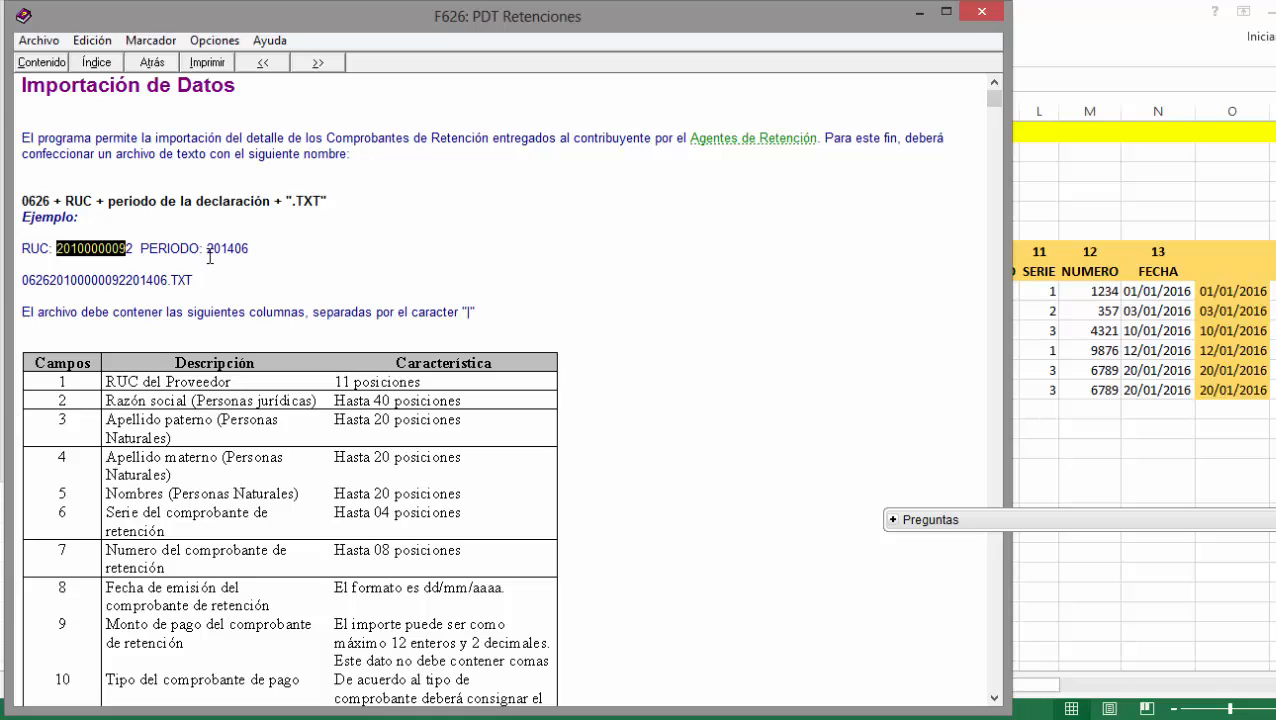
left_click_drag(207, 248, 234, 250)
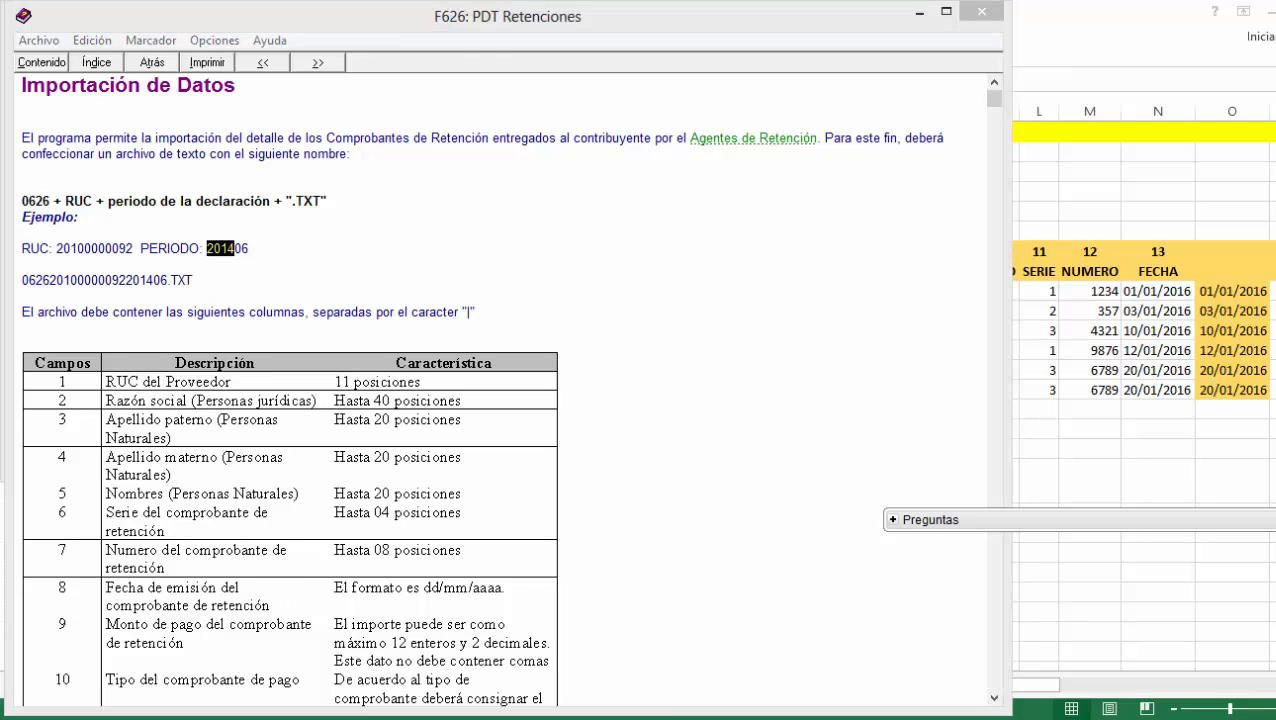
mouse_move(280, 717)
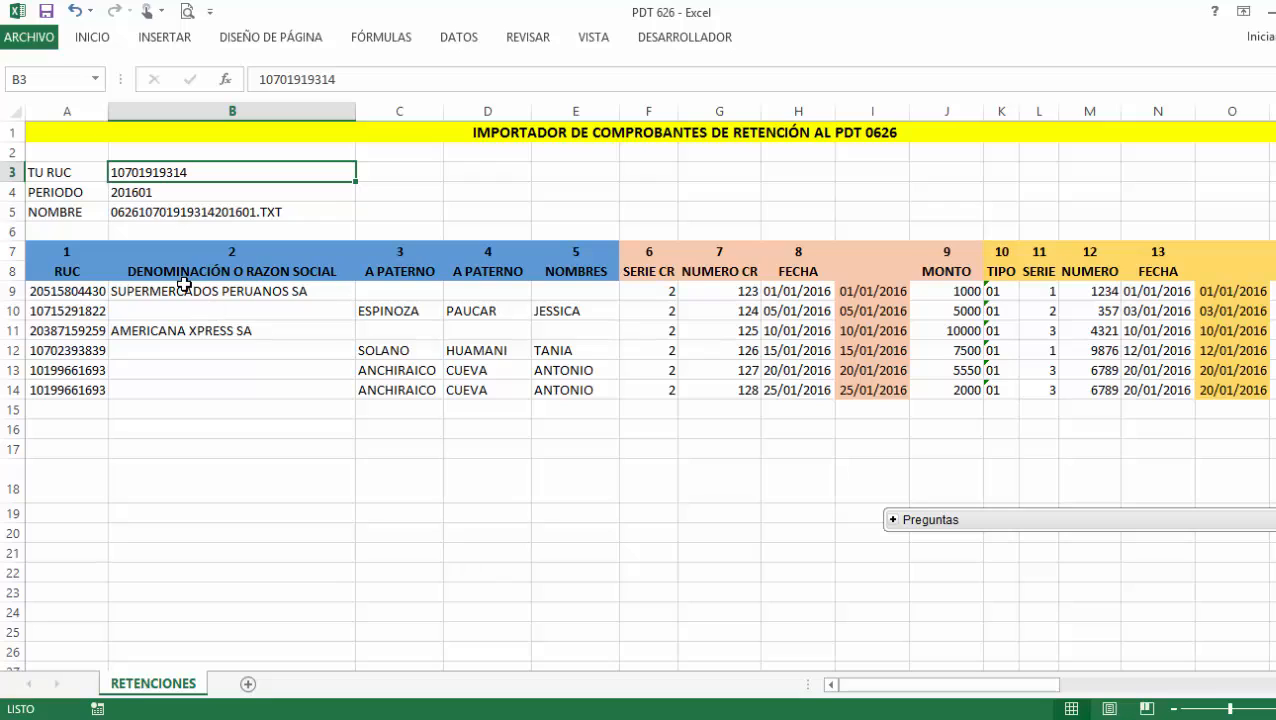
left_click(142, 194)
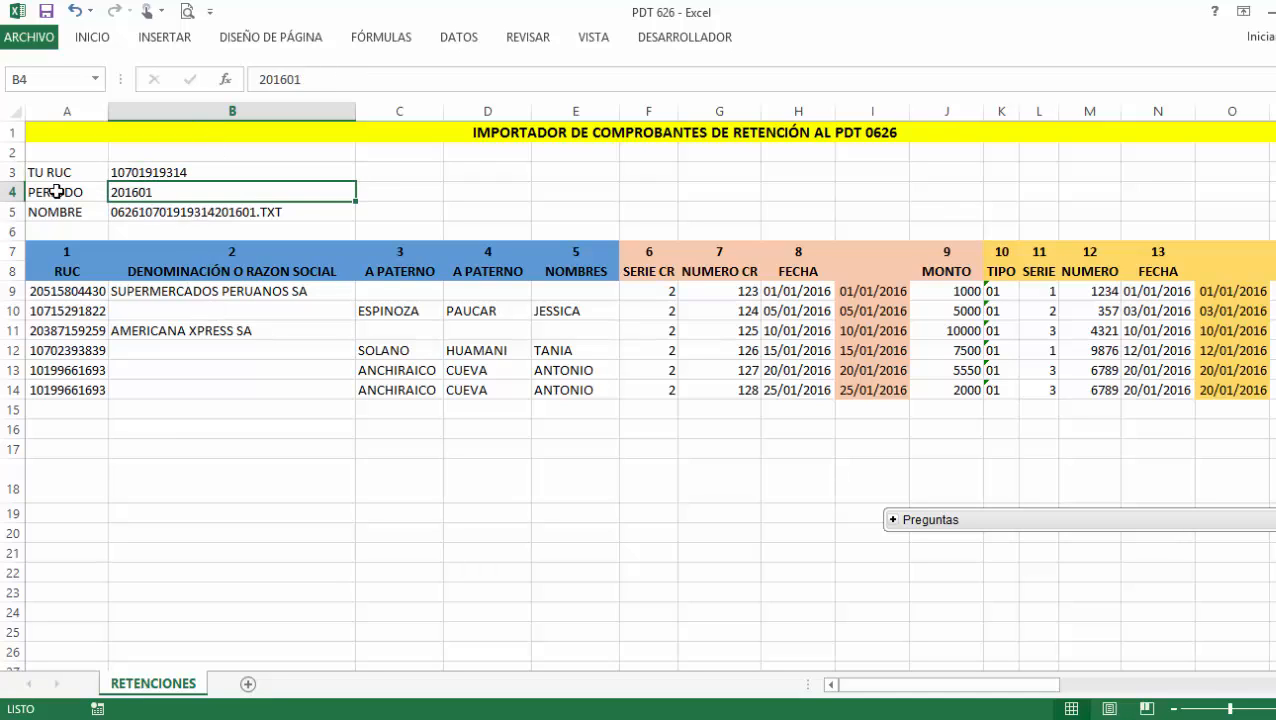
left_click(168, 210)
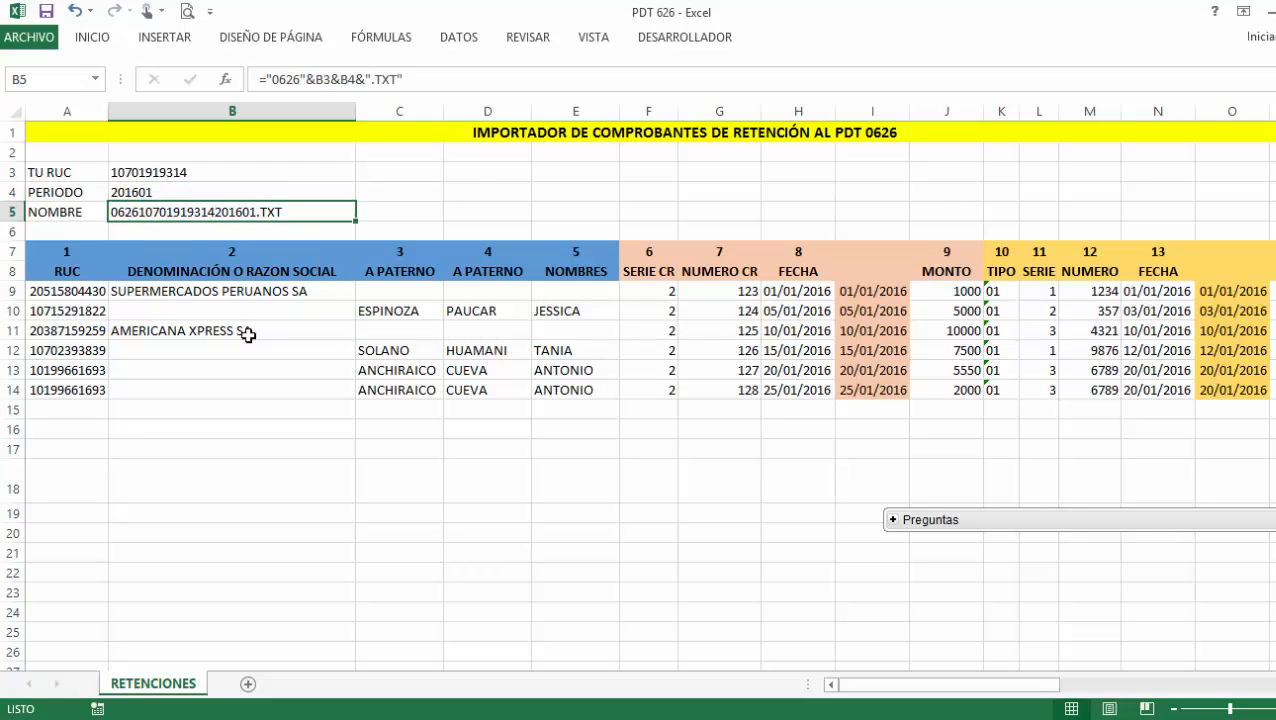
double_click(267, 209)
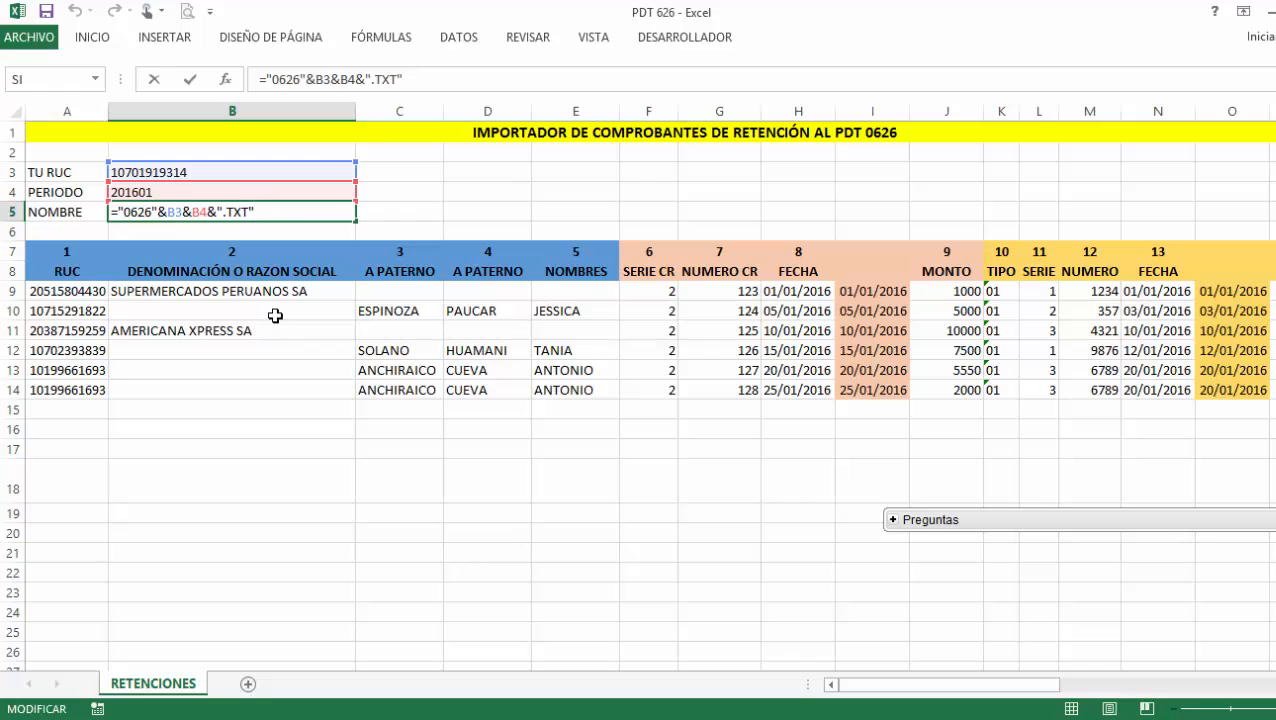
left_click(700, 719)
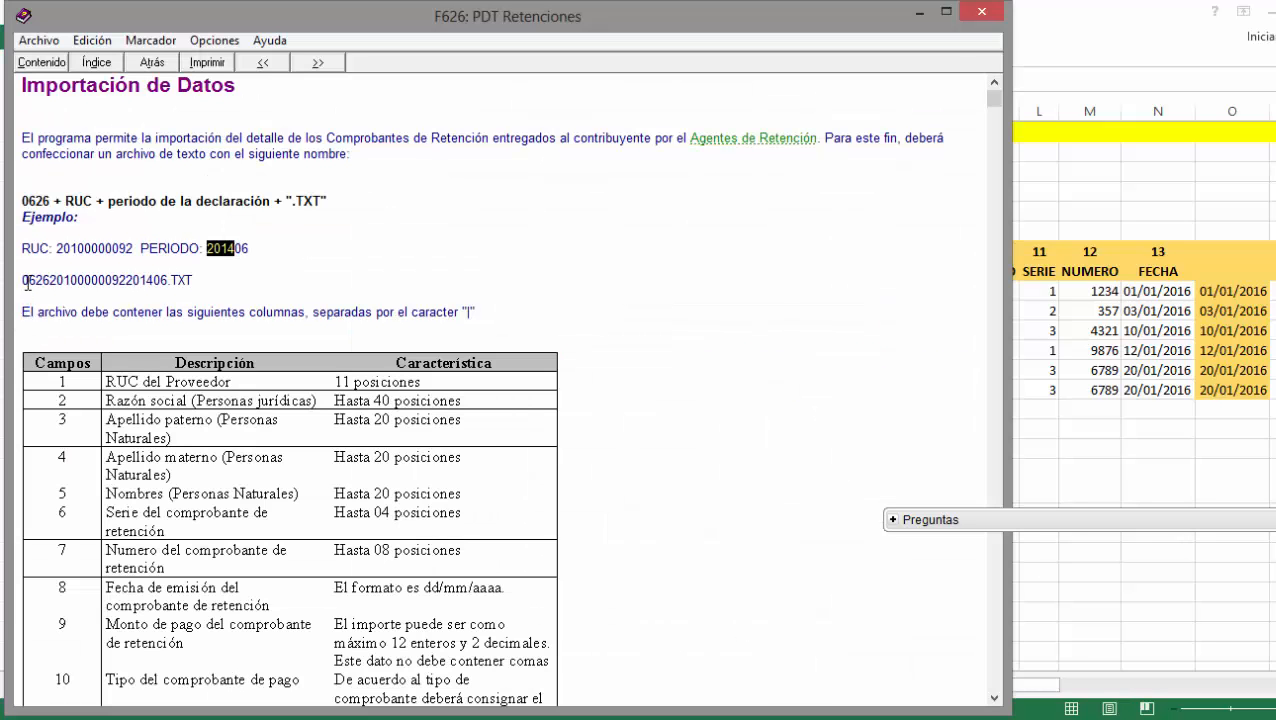
left_click_drag(22, 280, 50, 285)
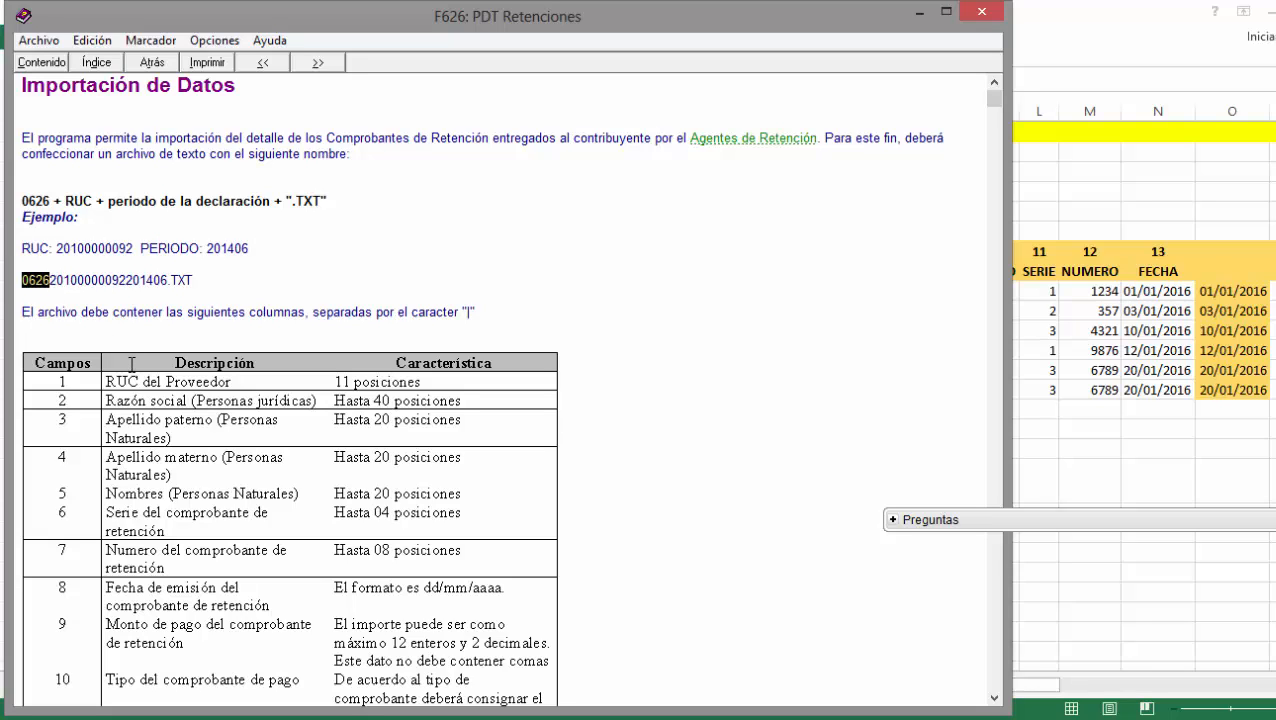
left_click(80, 278)
left_click_drag(49, 280, 161, 292)
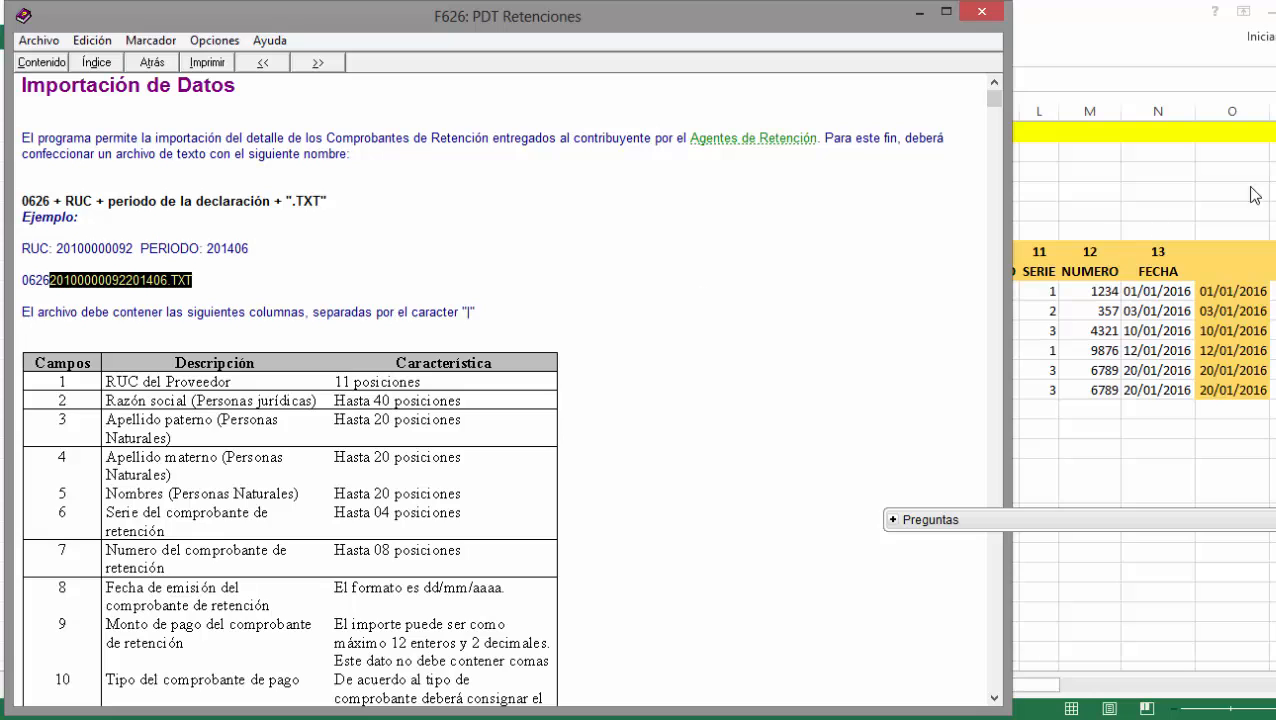
left_click(1274, 45)
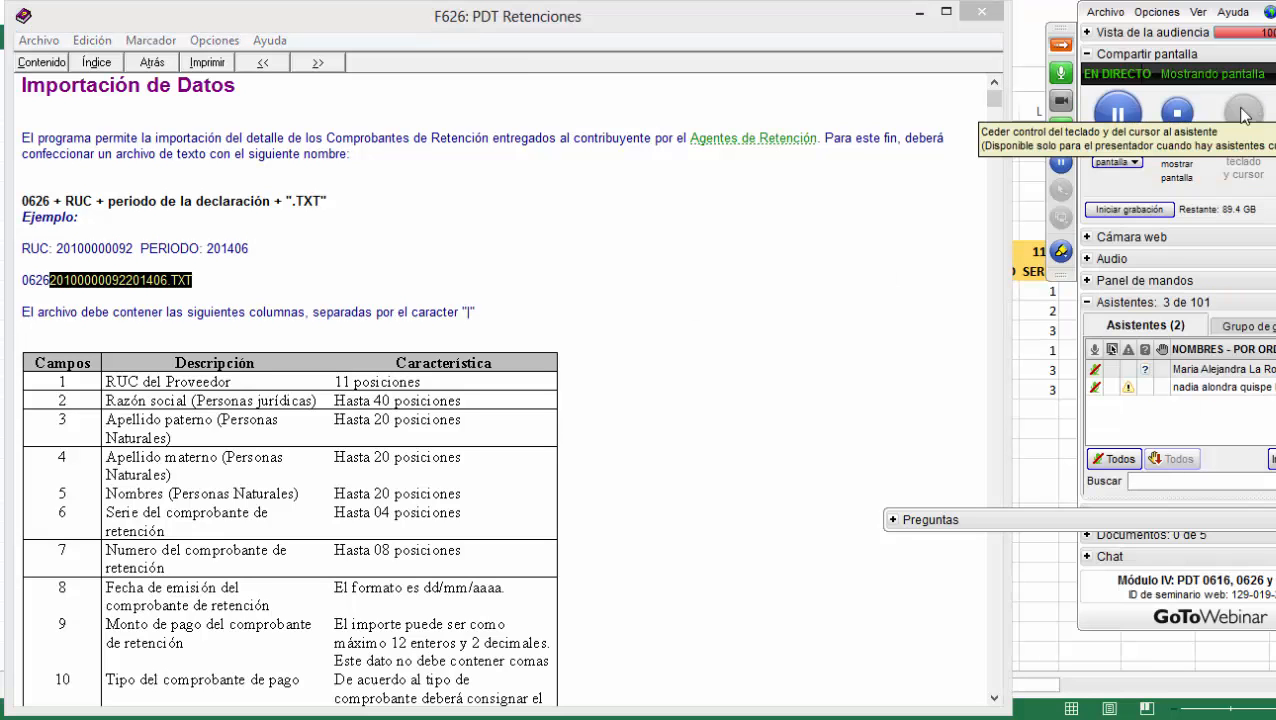
left_click(1072, 53)
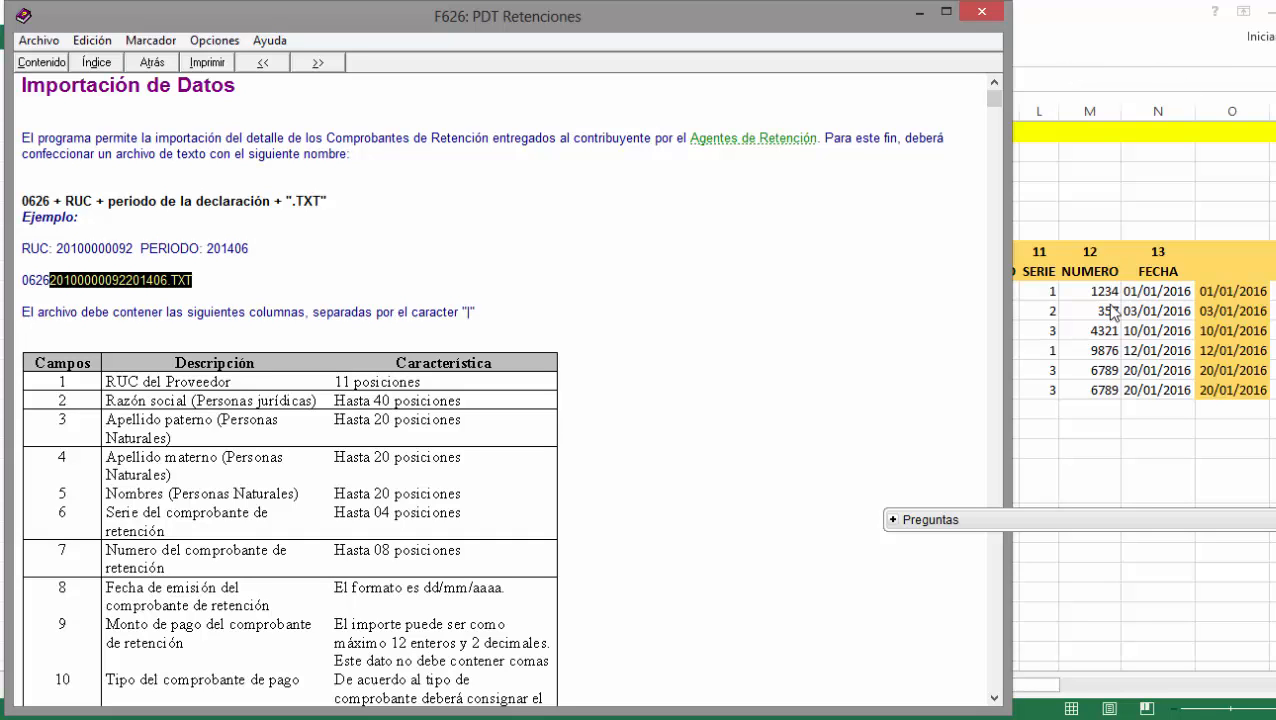
Compare the B9 company name and paternal surname column with the help's field list.
left_click(1073, 331)
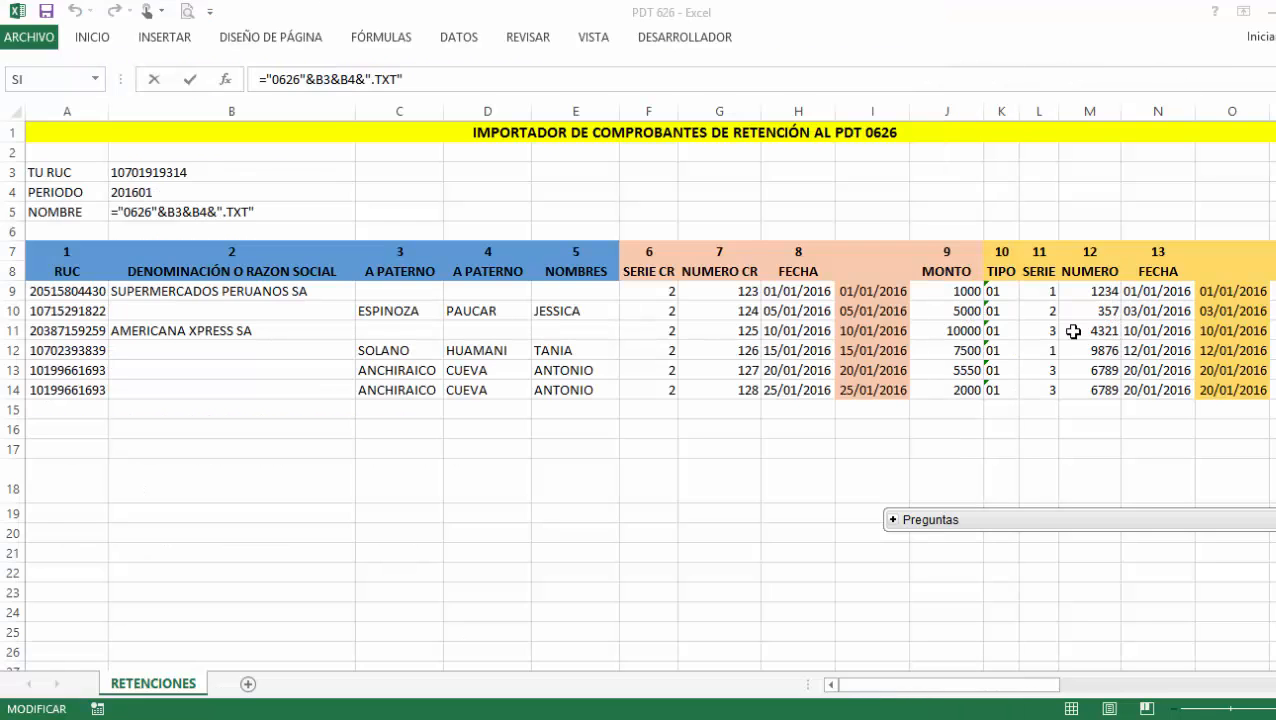
left_click(92, 290)
left_click(165, 293)
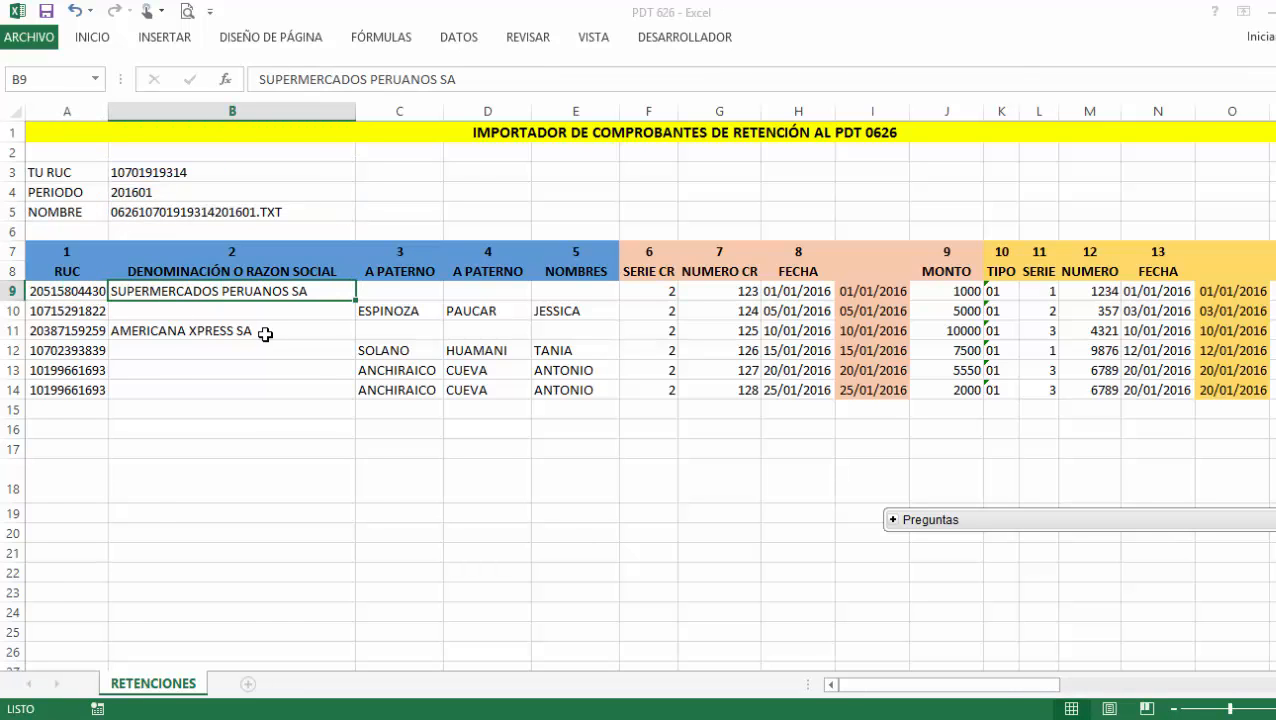
key("alt+Tab")
key("alt+Tab")
left_click(279, 270)
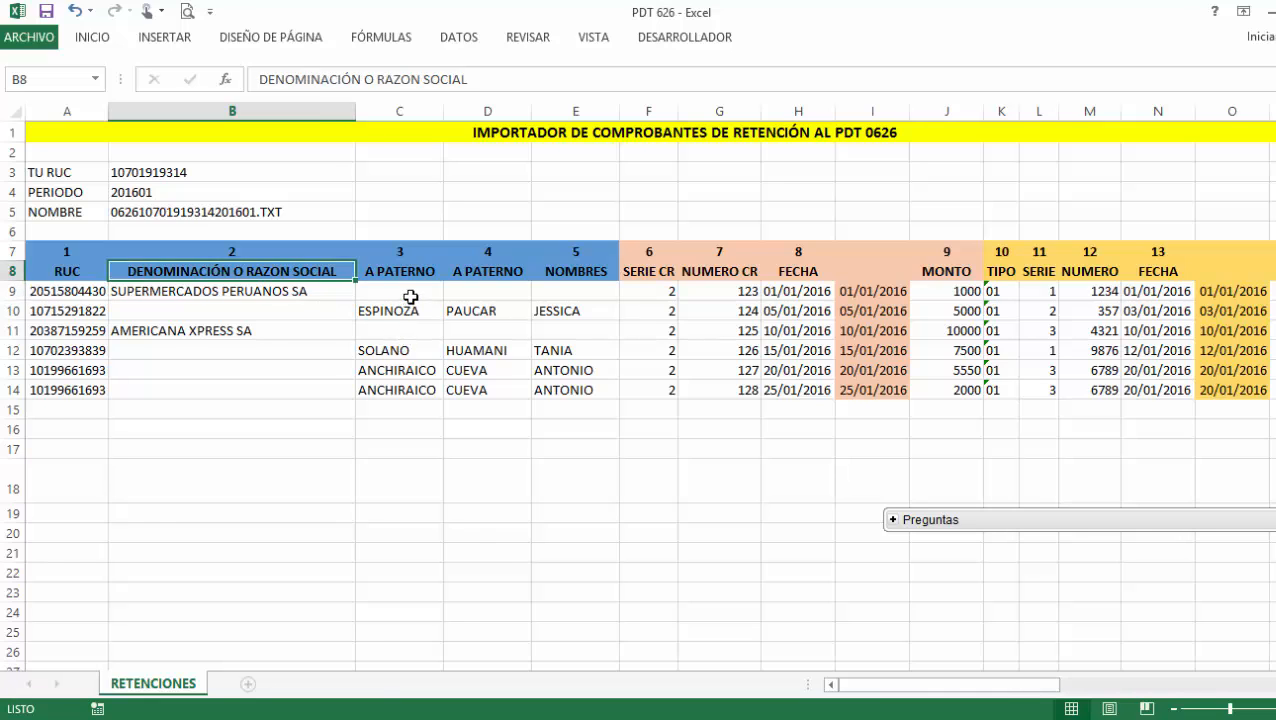
left_click(413, 293)
key("alt+Tab")
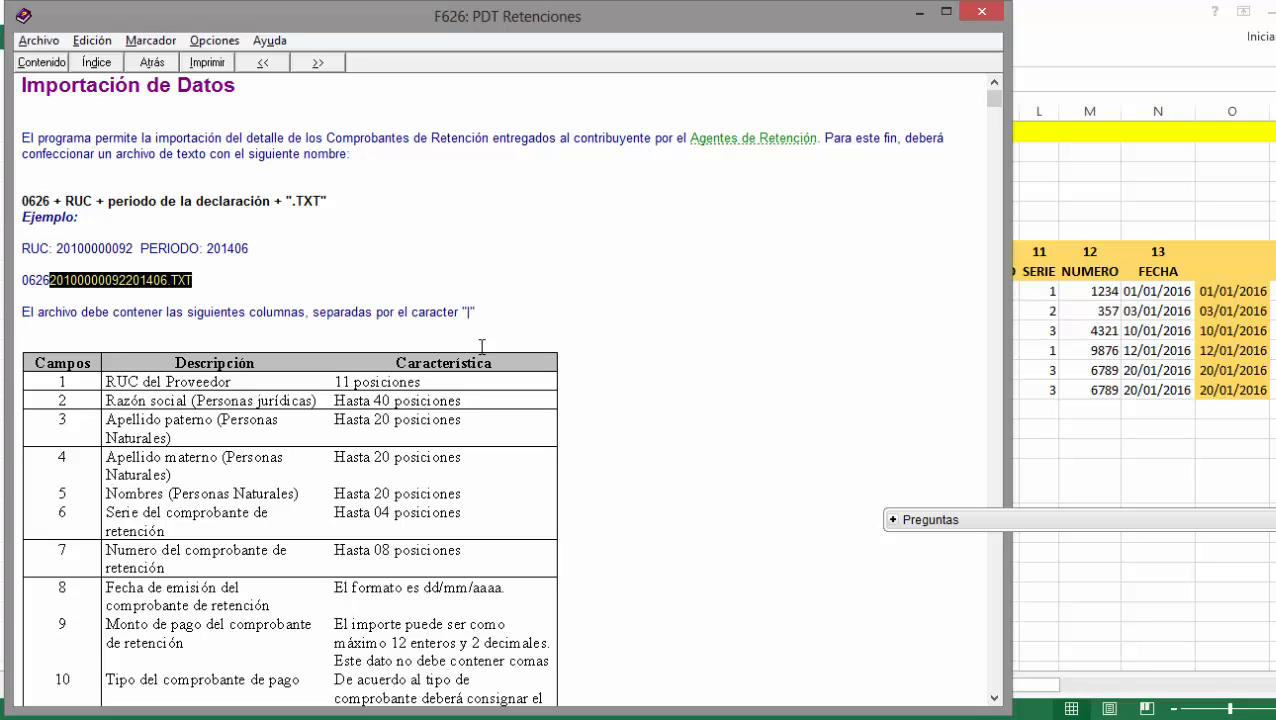
key("alt+Tab")
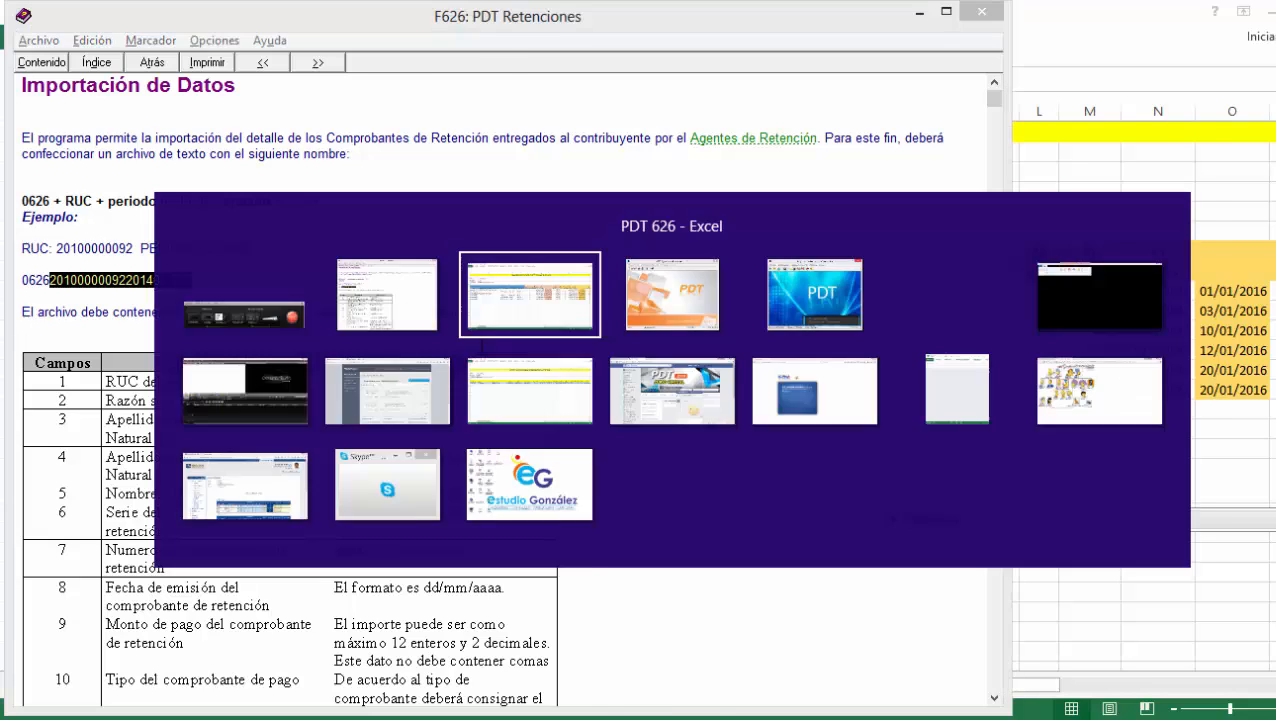
left_click(420, 312)
left_click(515, 315)
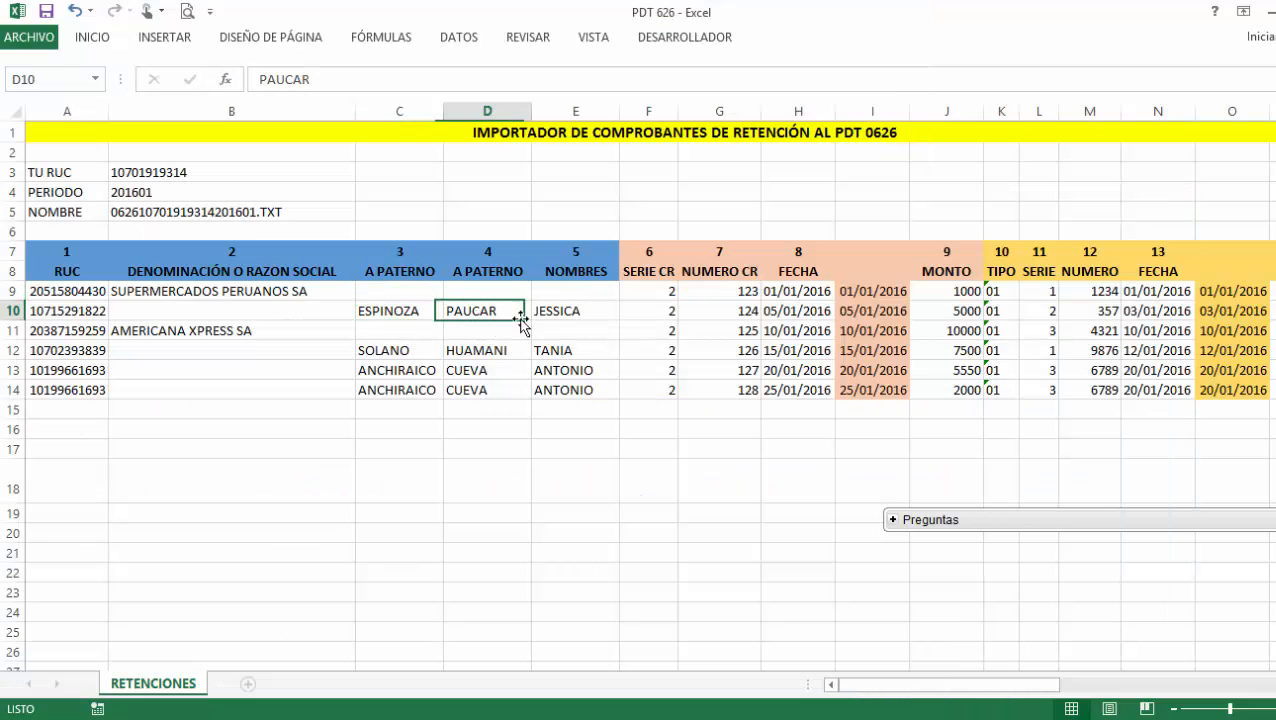
left_click(578, 326)
left_click(540, 309)
left_click(460, 318)
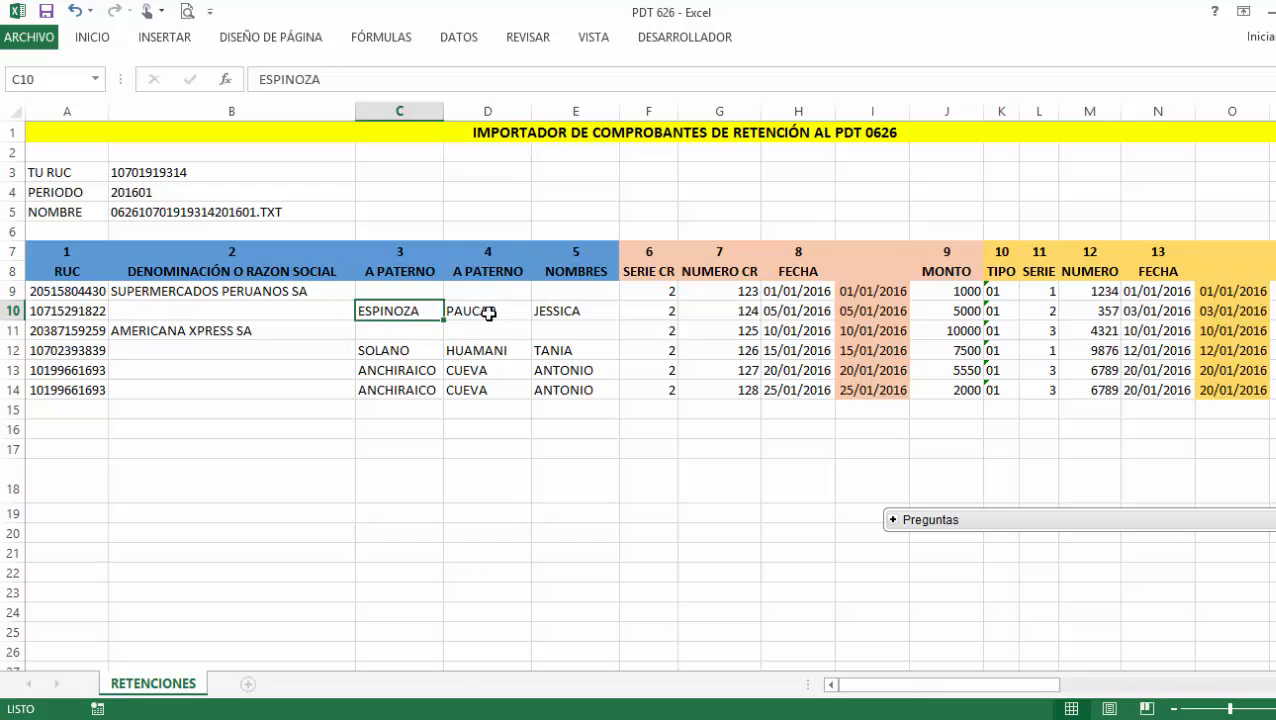
left_click(486, 314)
left_click(552, 312)
key("alt+Tab")
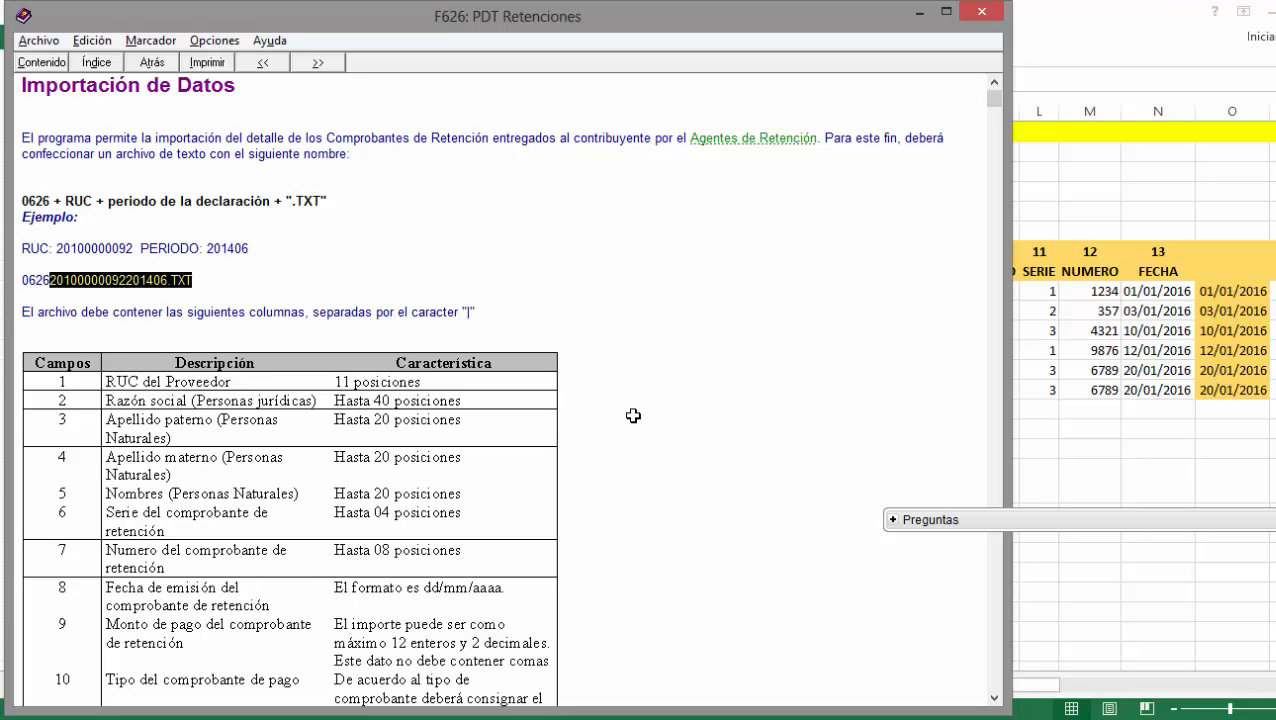
key("alt+Tab")
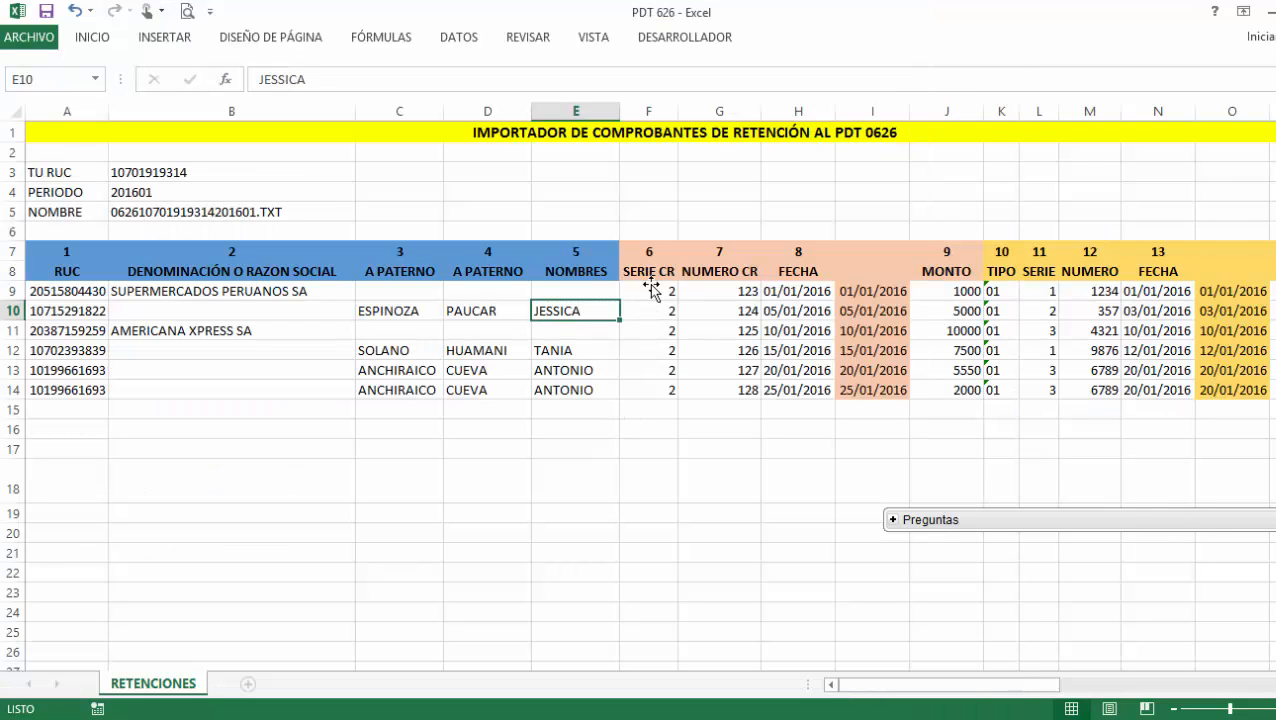
left_click(648, 290)
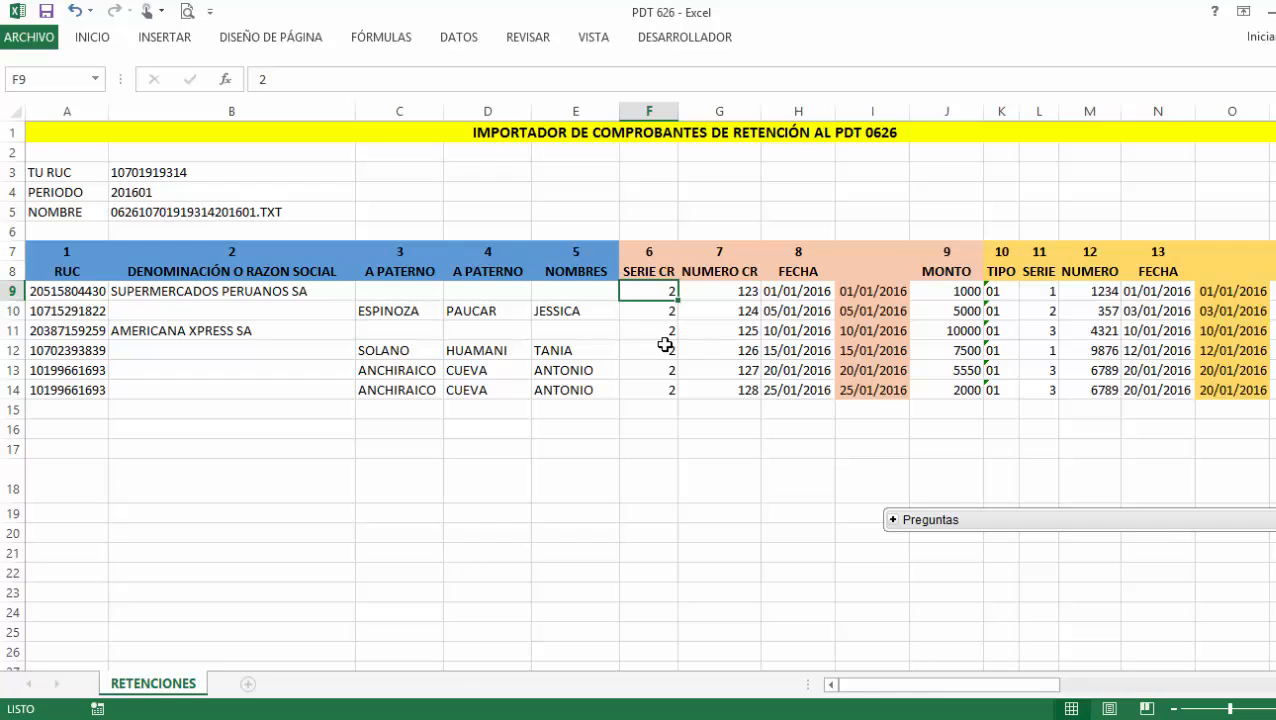
key("alt+Tab")
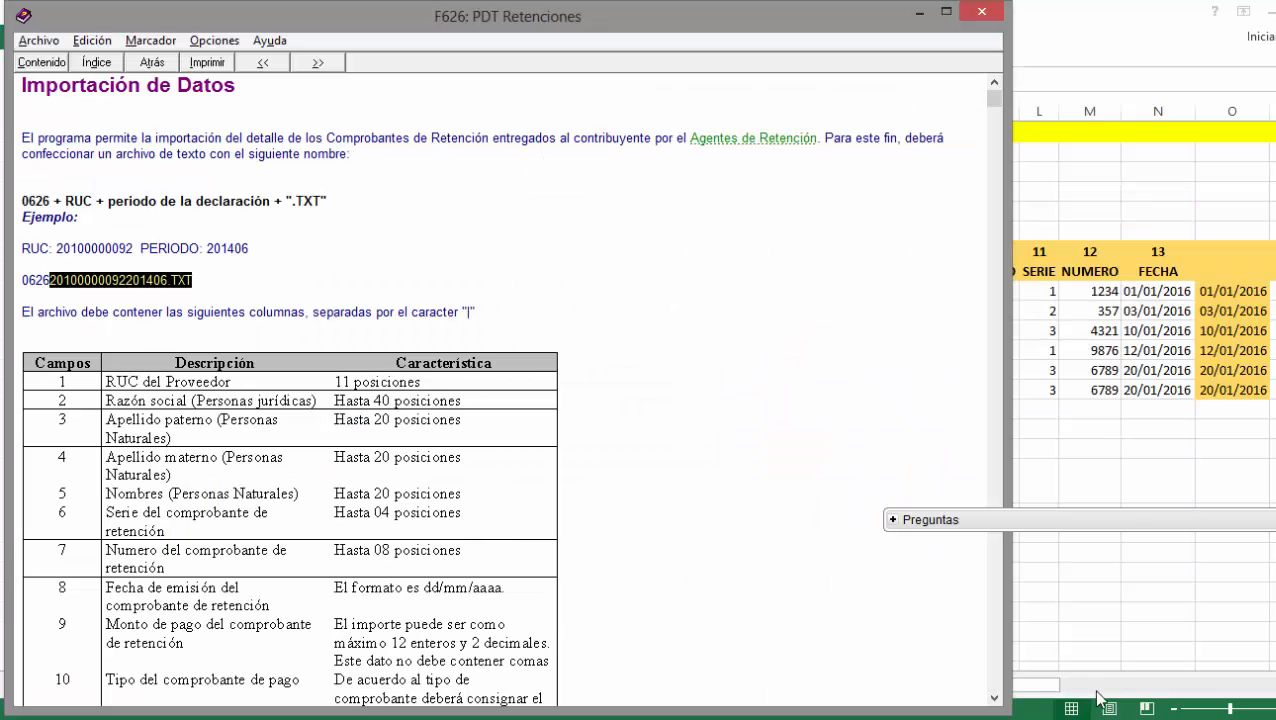
key("alt+Tab")
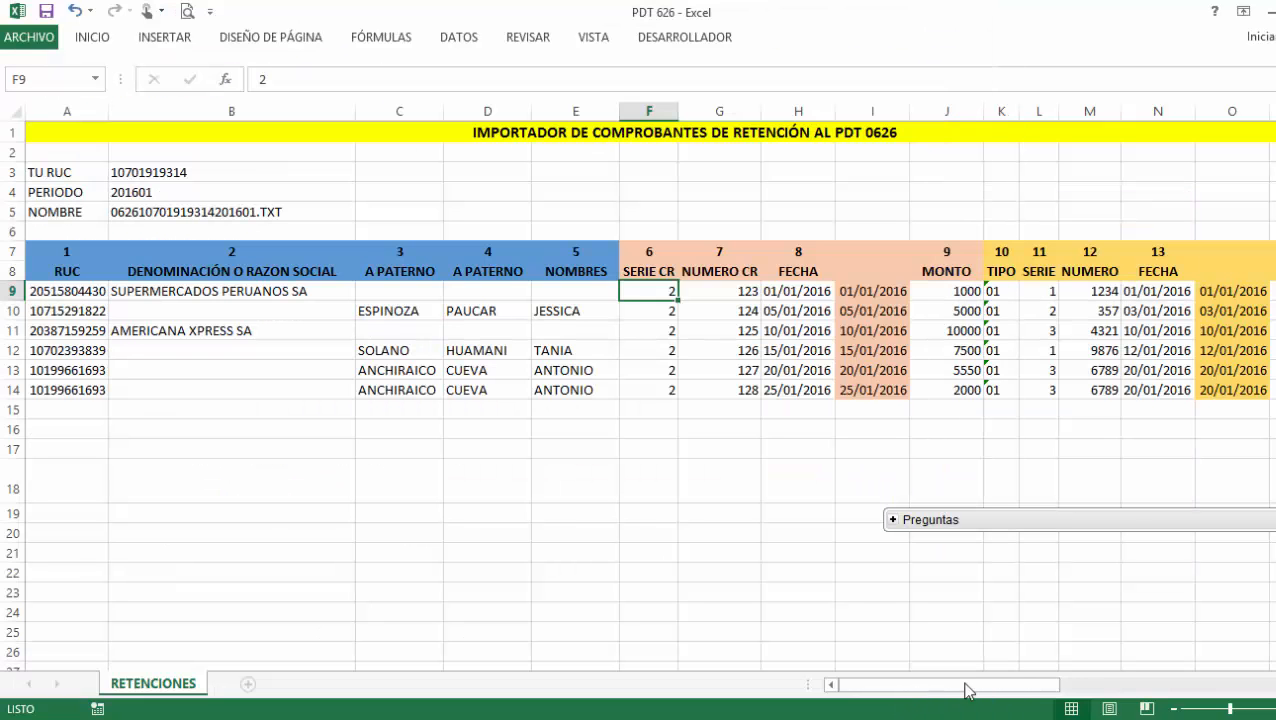
left_click(731, 289)
key("alt+Tab")
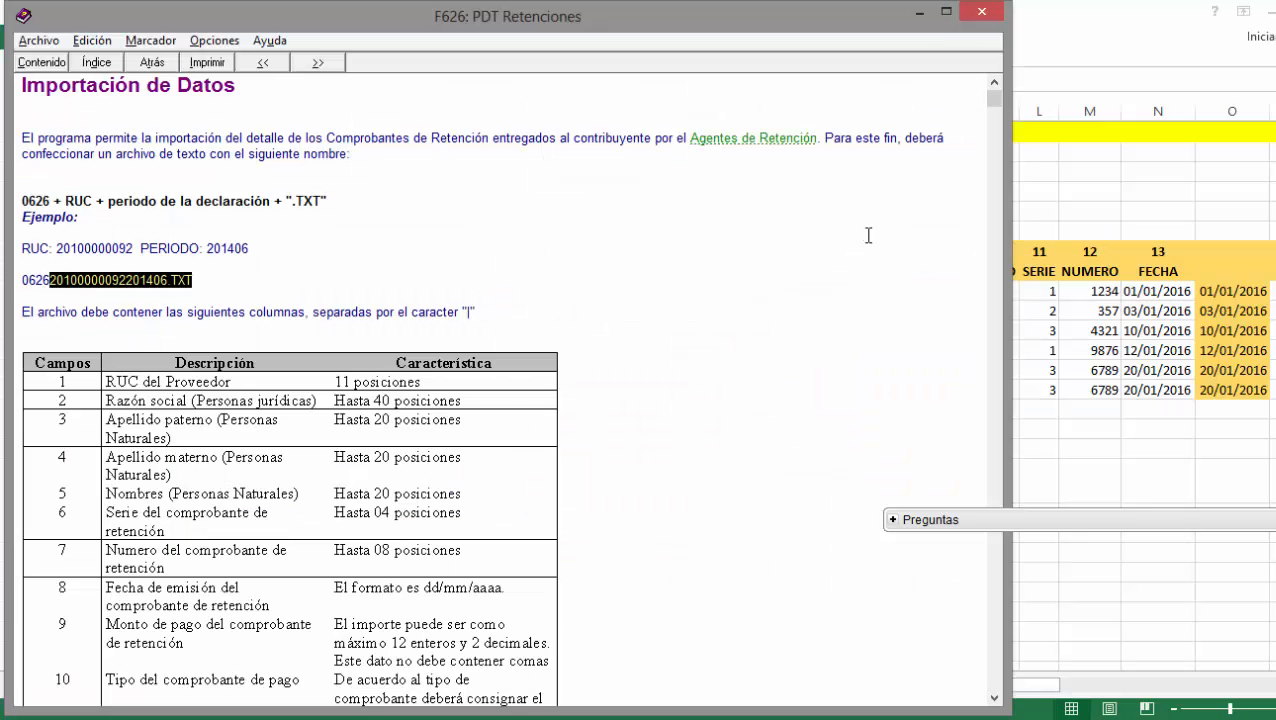
key("alt+Tab")
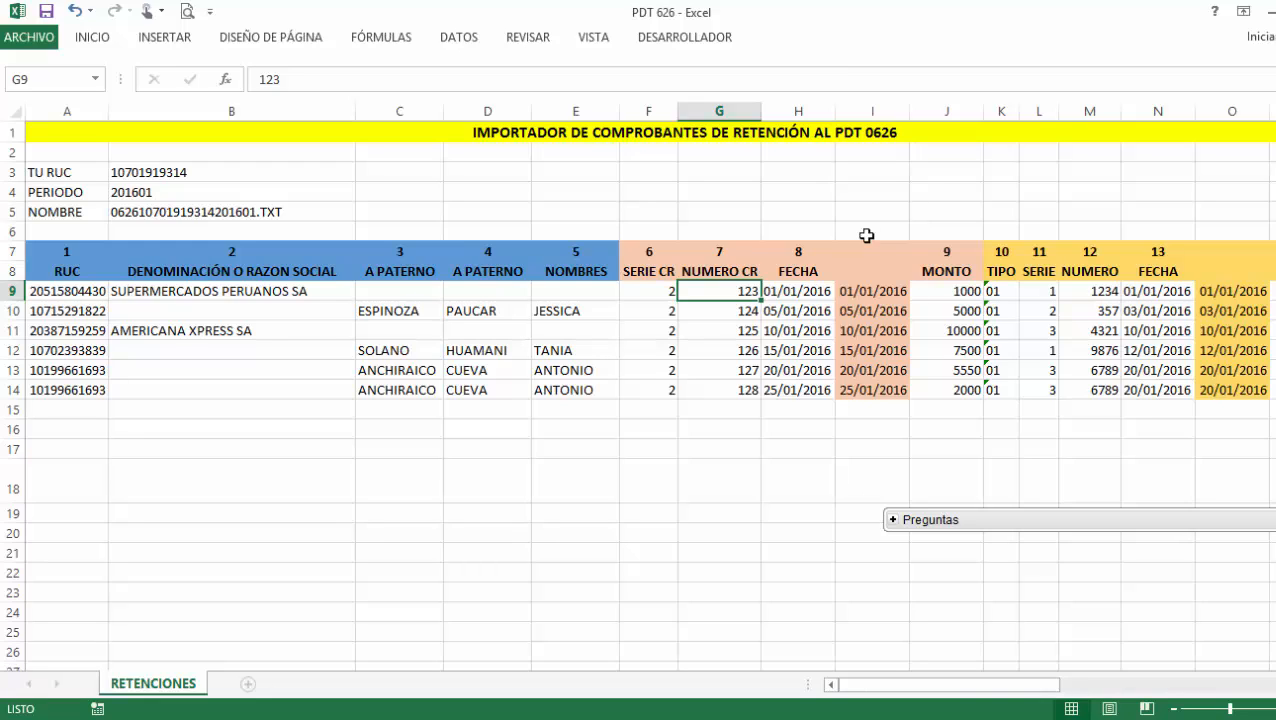
left_click_drag(814, 299, 816, 307)
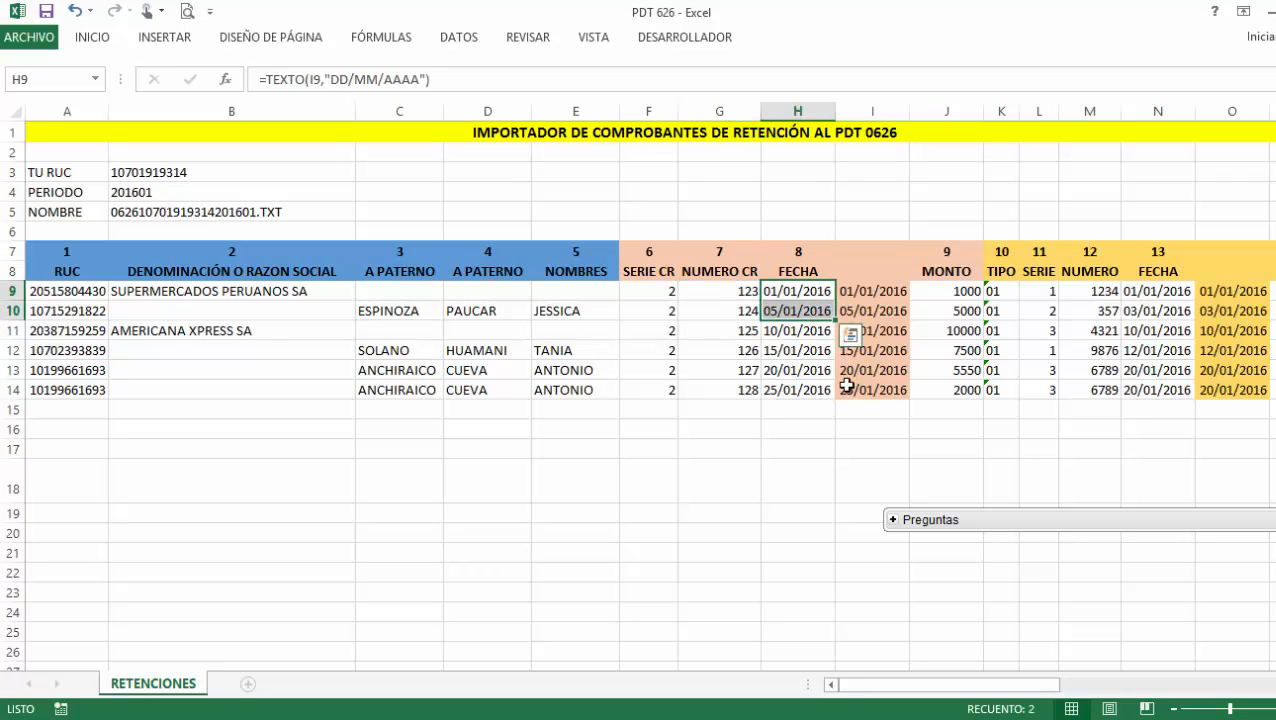
left_click(809, 290)
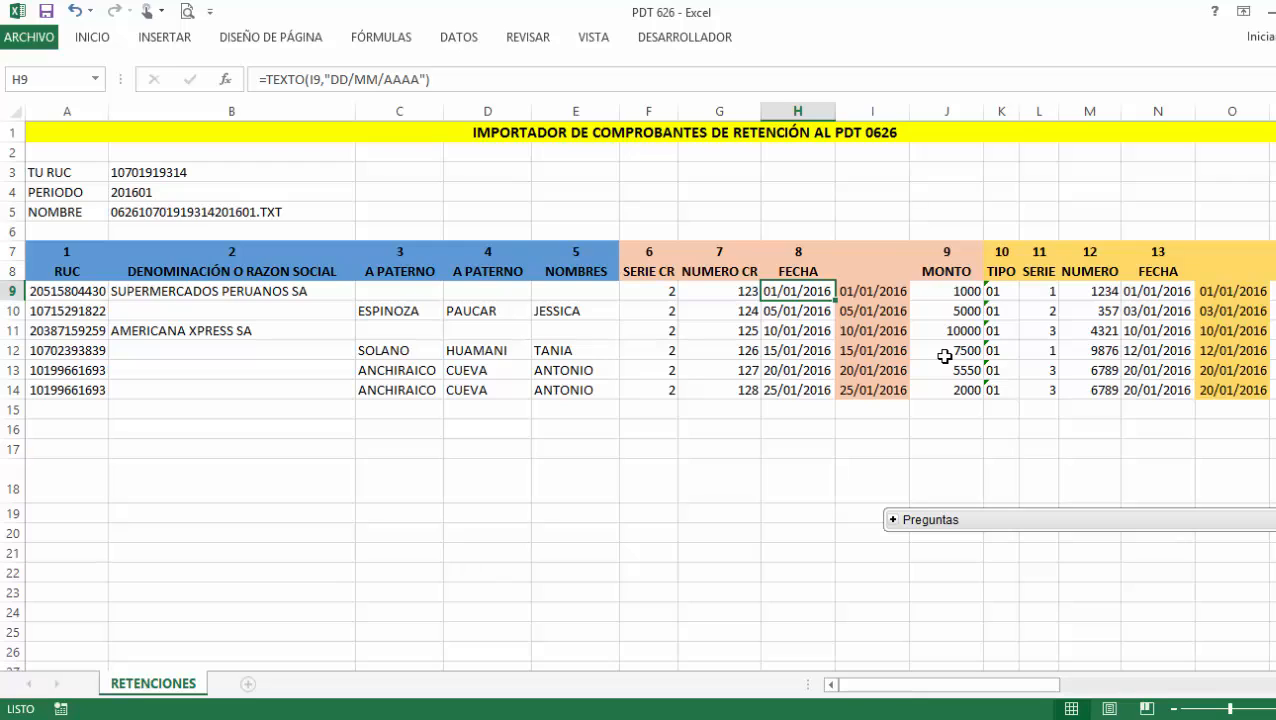
left_click(850, 292)
double_click(866, 291)
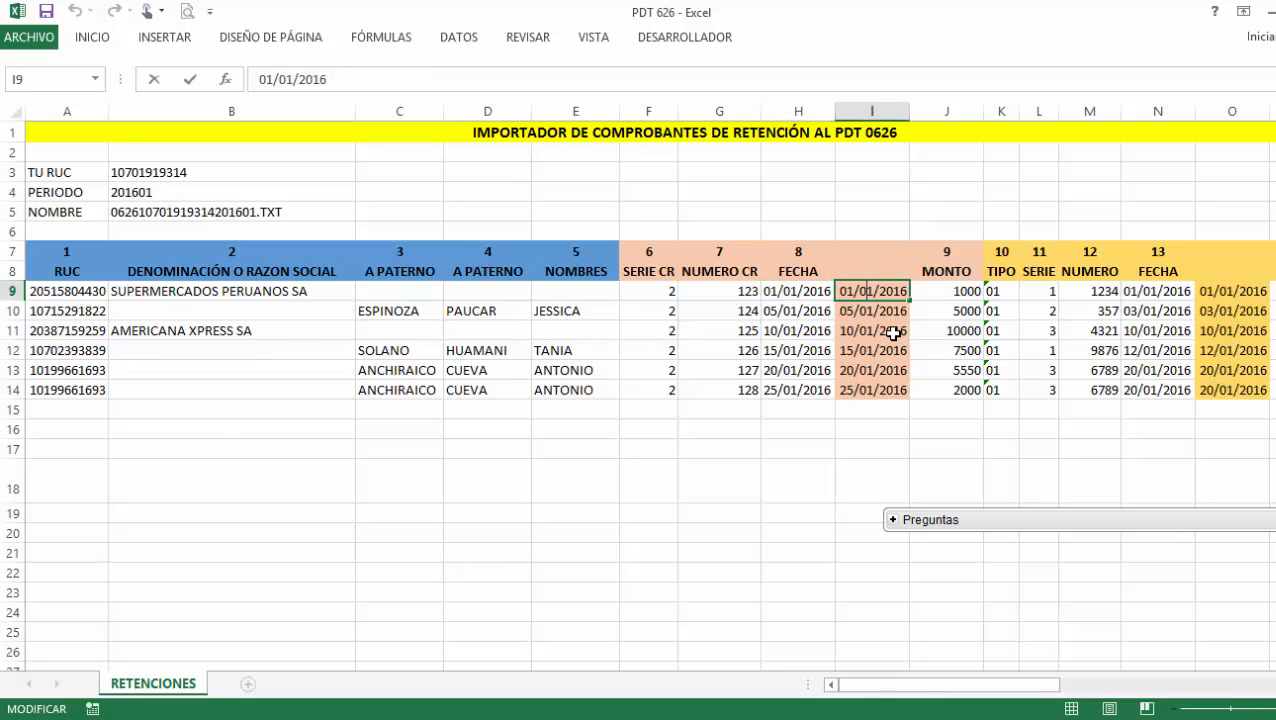
left_click(808, 295)
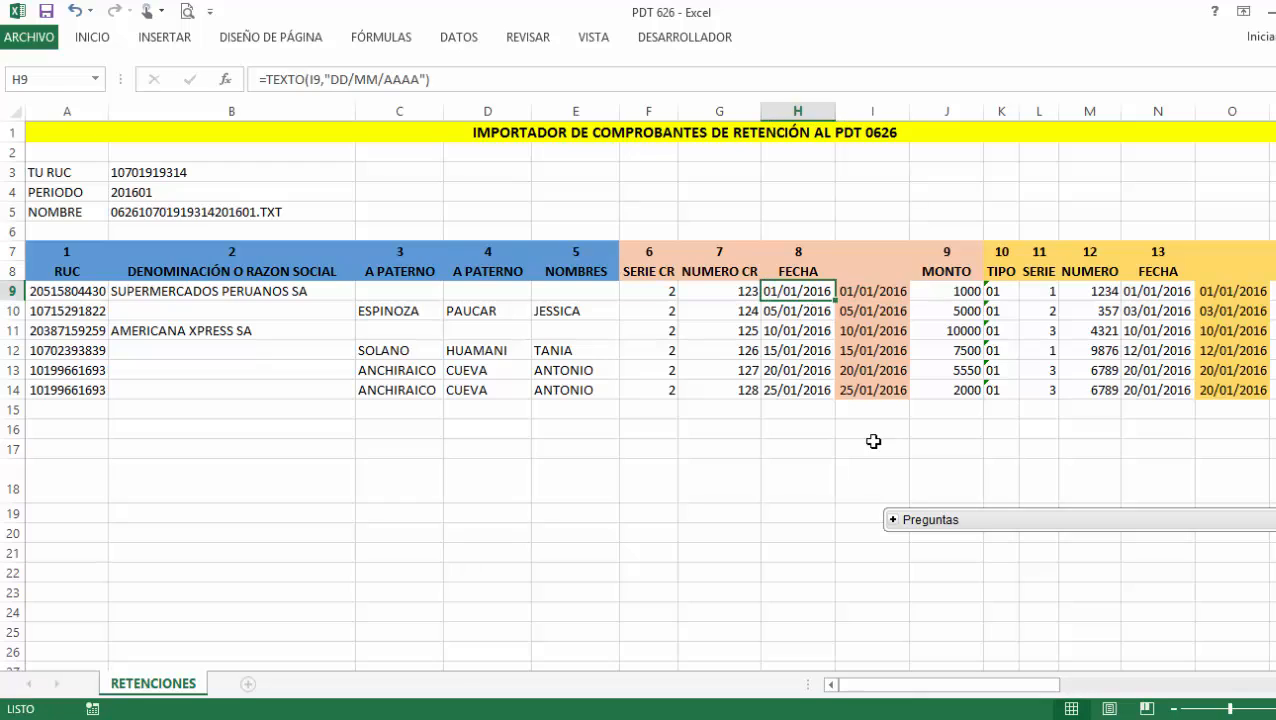
double_click(808, 290)
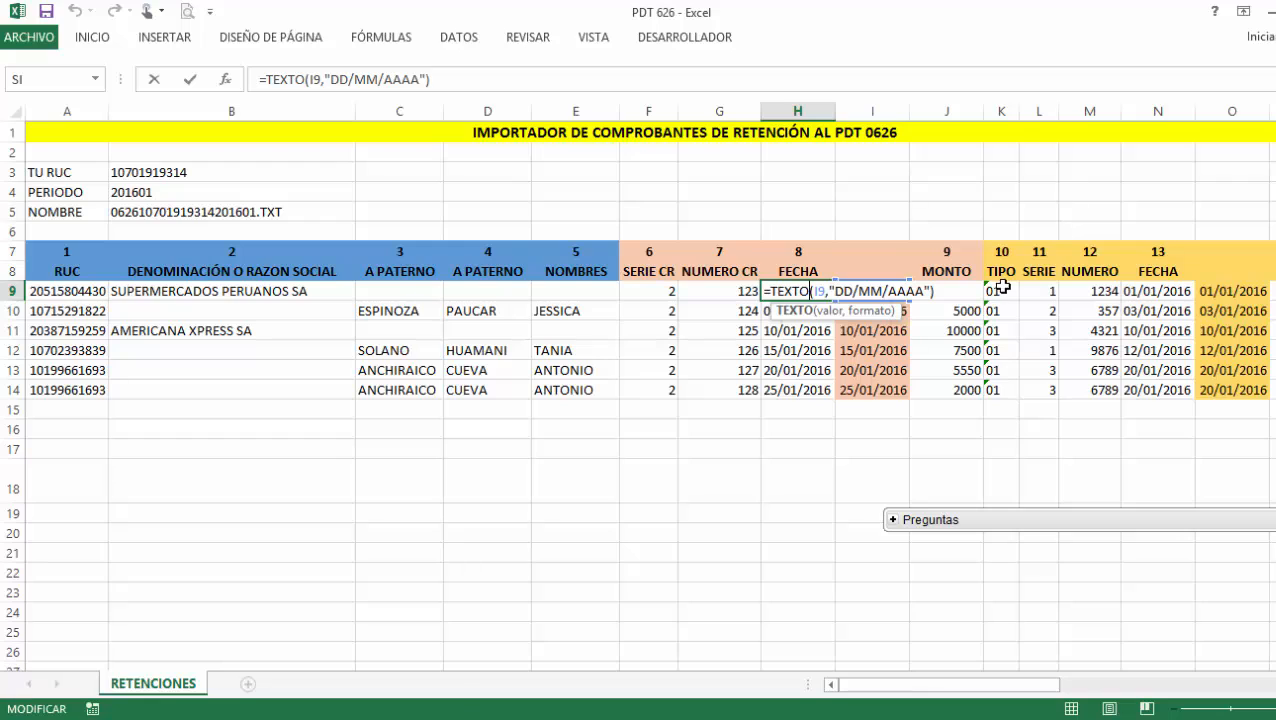
left_click(938, 337)
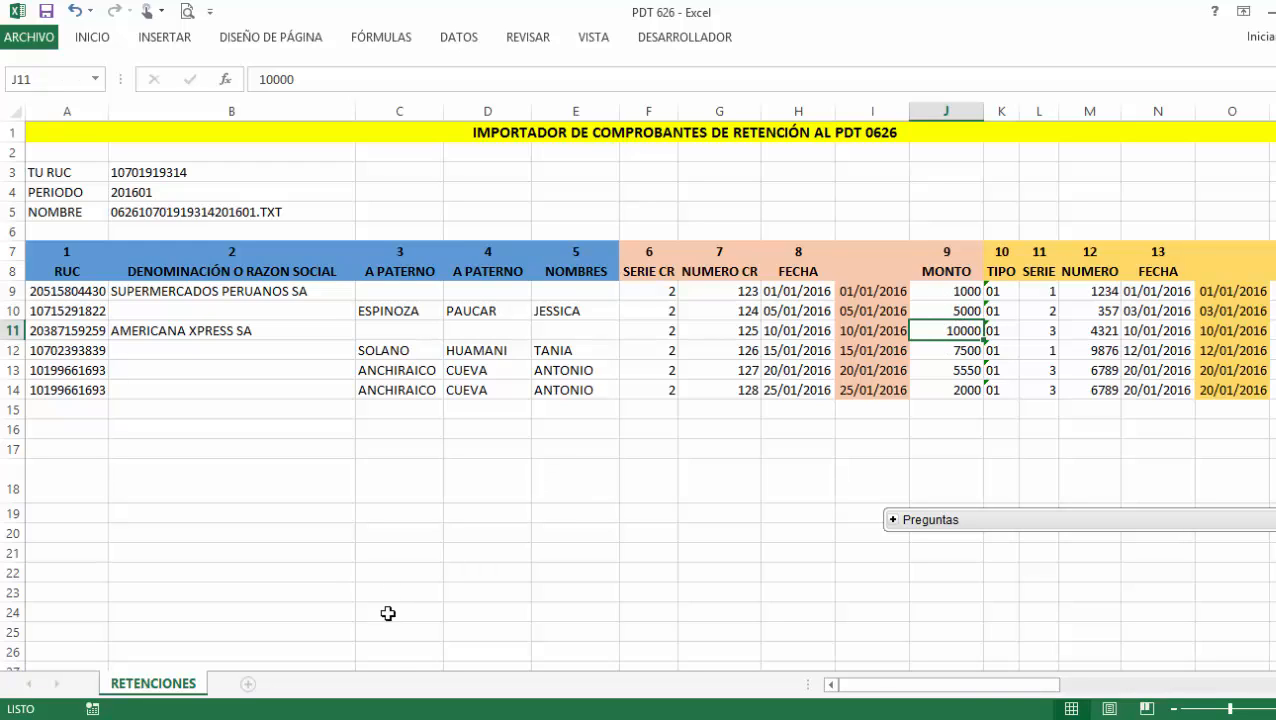
mouse_move(344, 719)
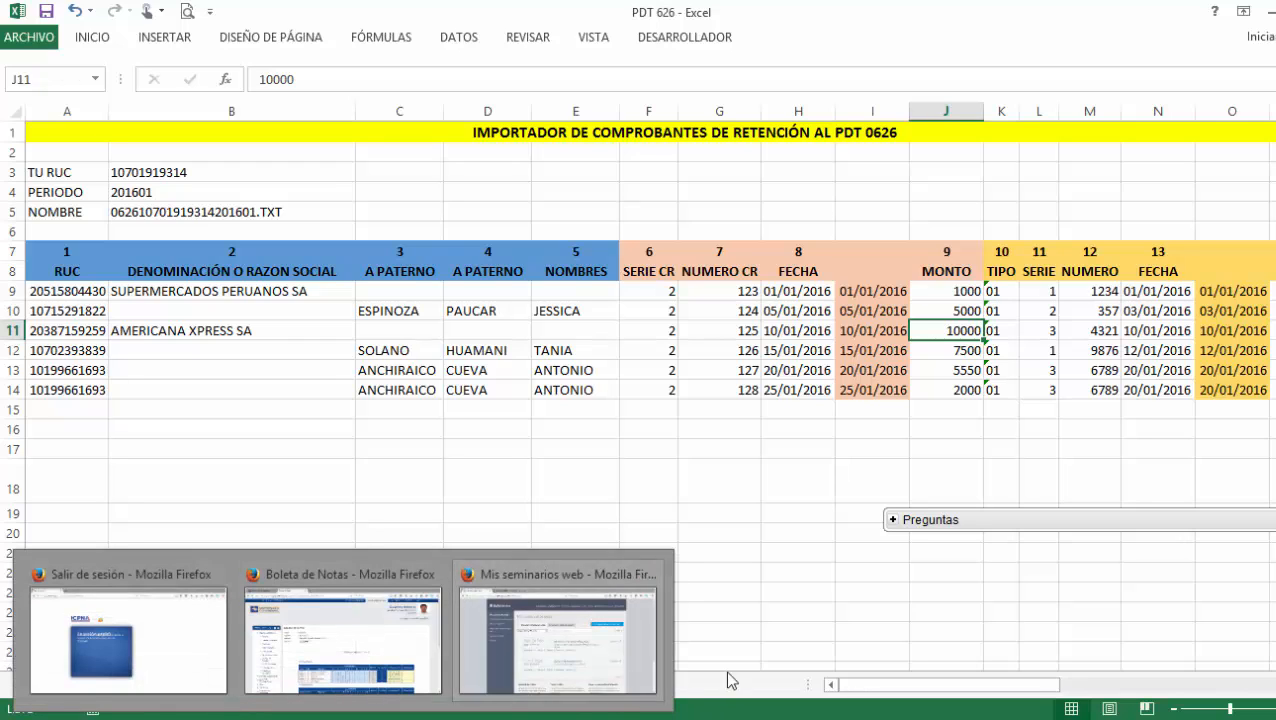
left_click(824, 719)
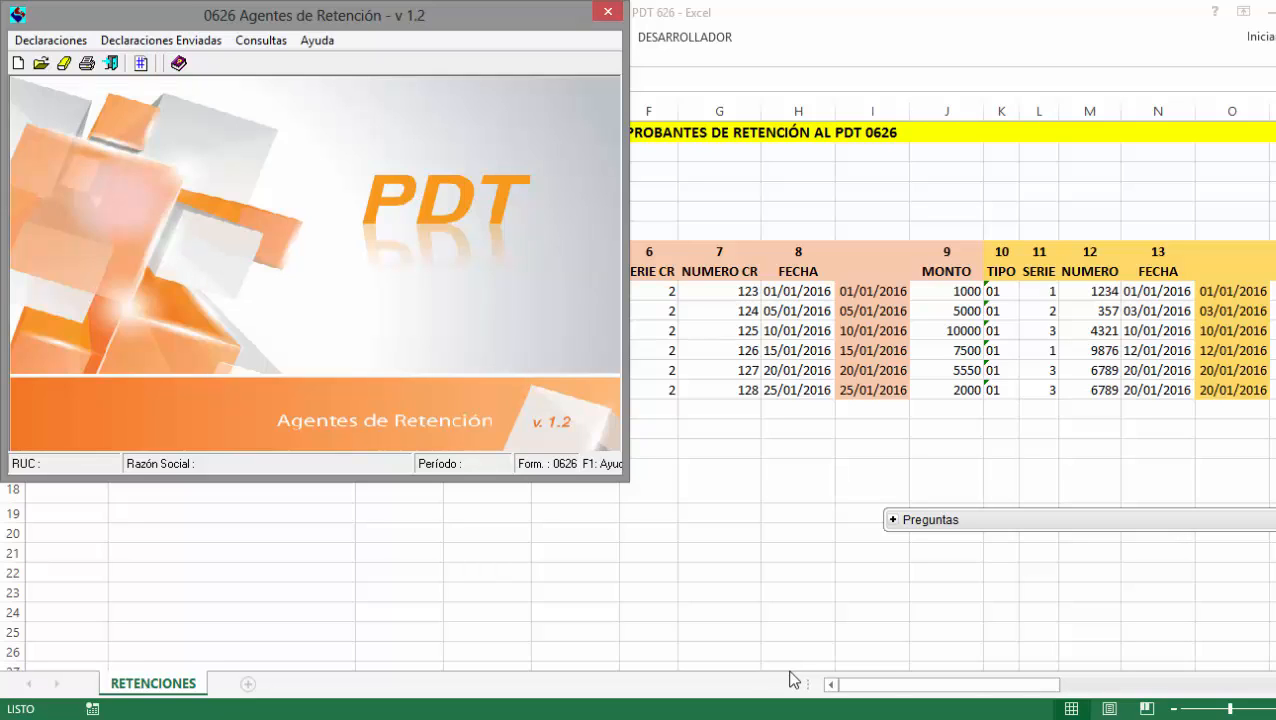
left_click(945, 289)
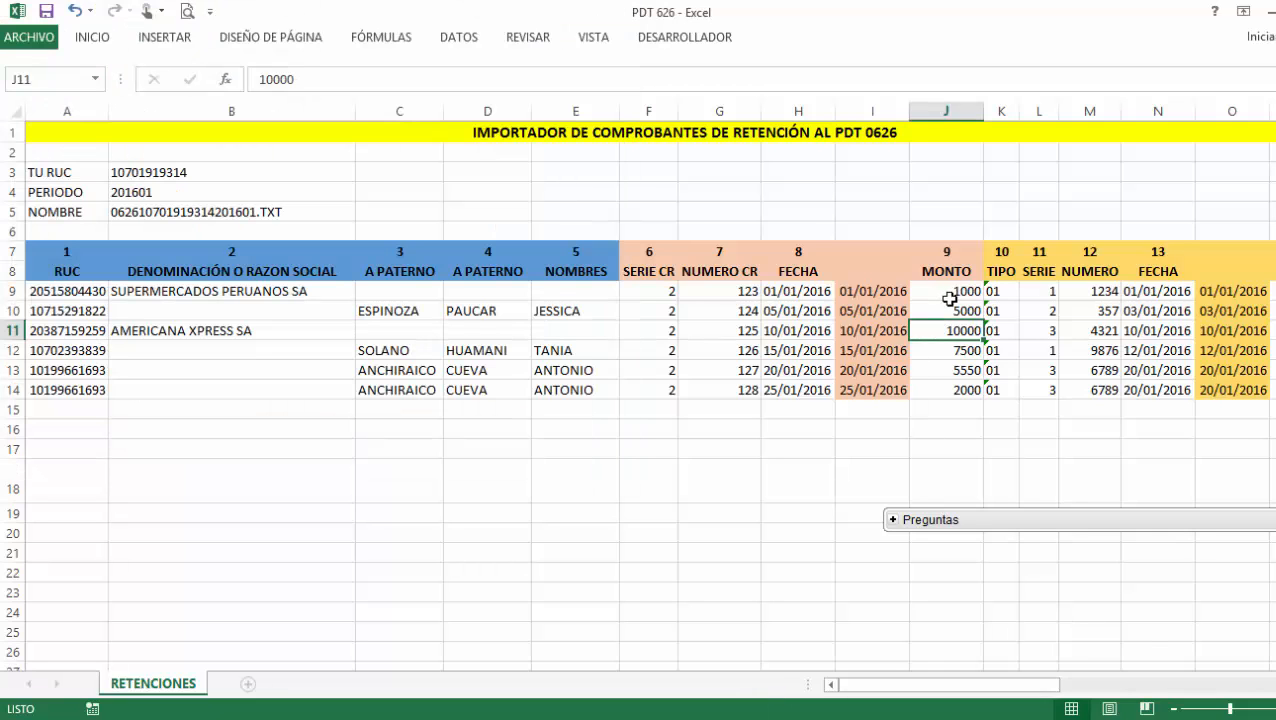
left_click(949, 296)
key("Right")
key("Right")
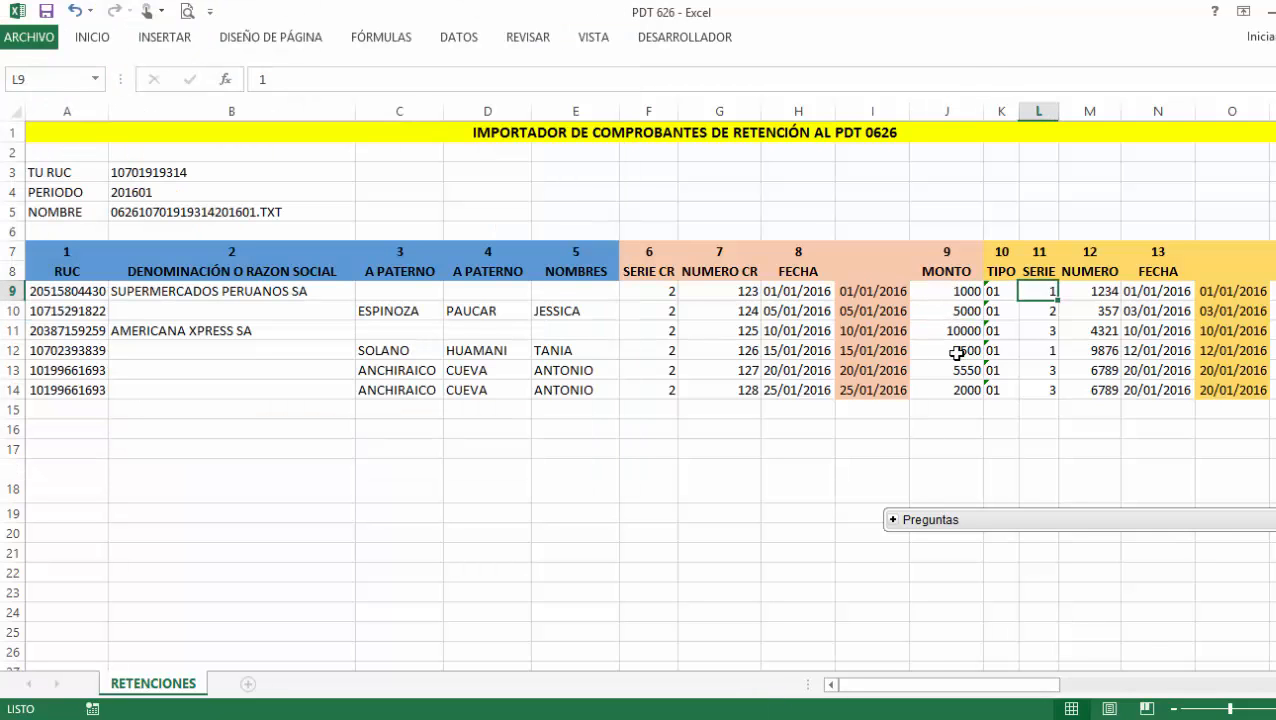
key("Right")
key("Right")
key("Right")
key("Right")
key("Right")
key("Right")
key("Right")
key("Right")
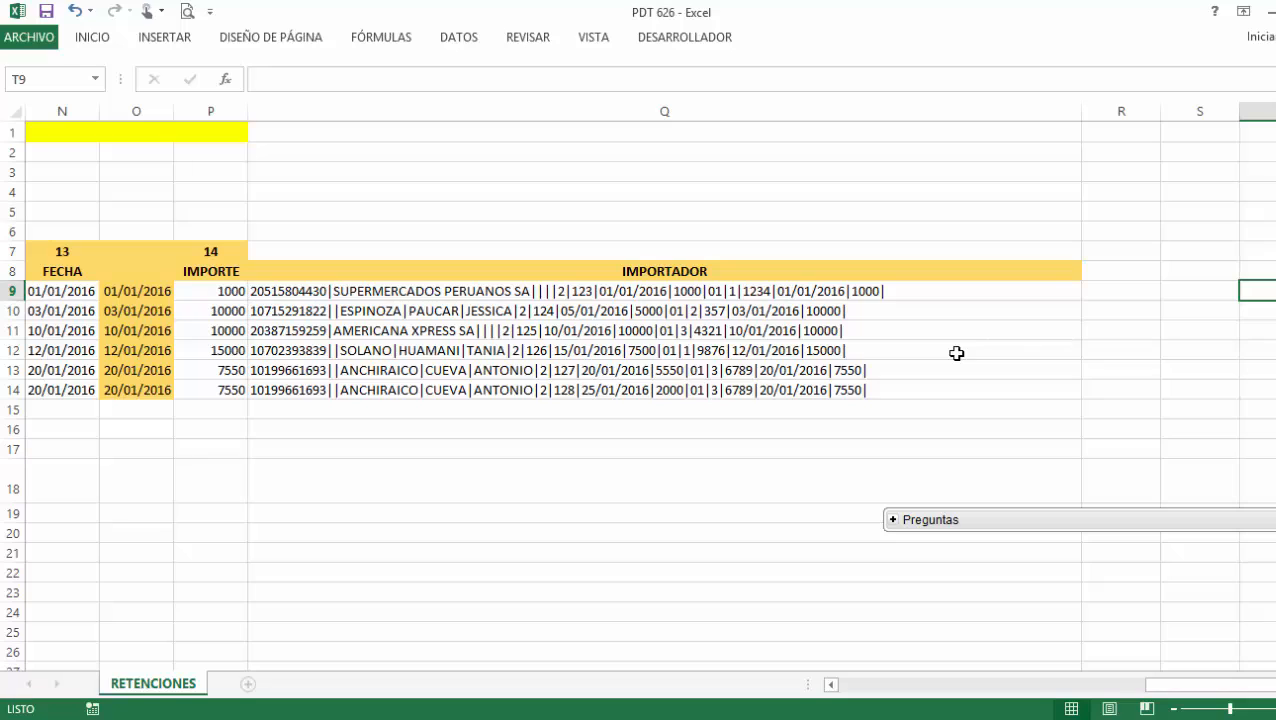
key("Left")
key("Left")
key("Left")
key("Left")
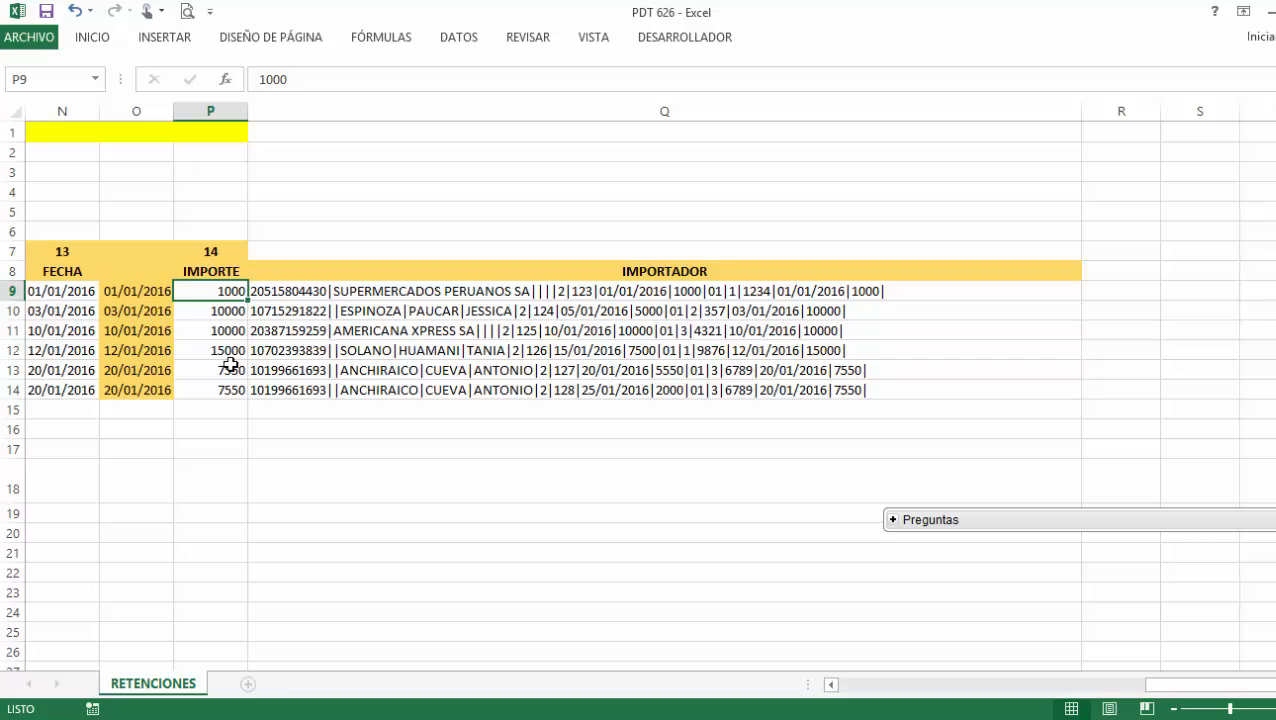
left_click(838, 689)
left_click(838, 689)
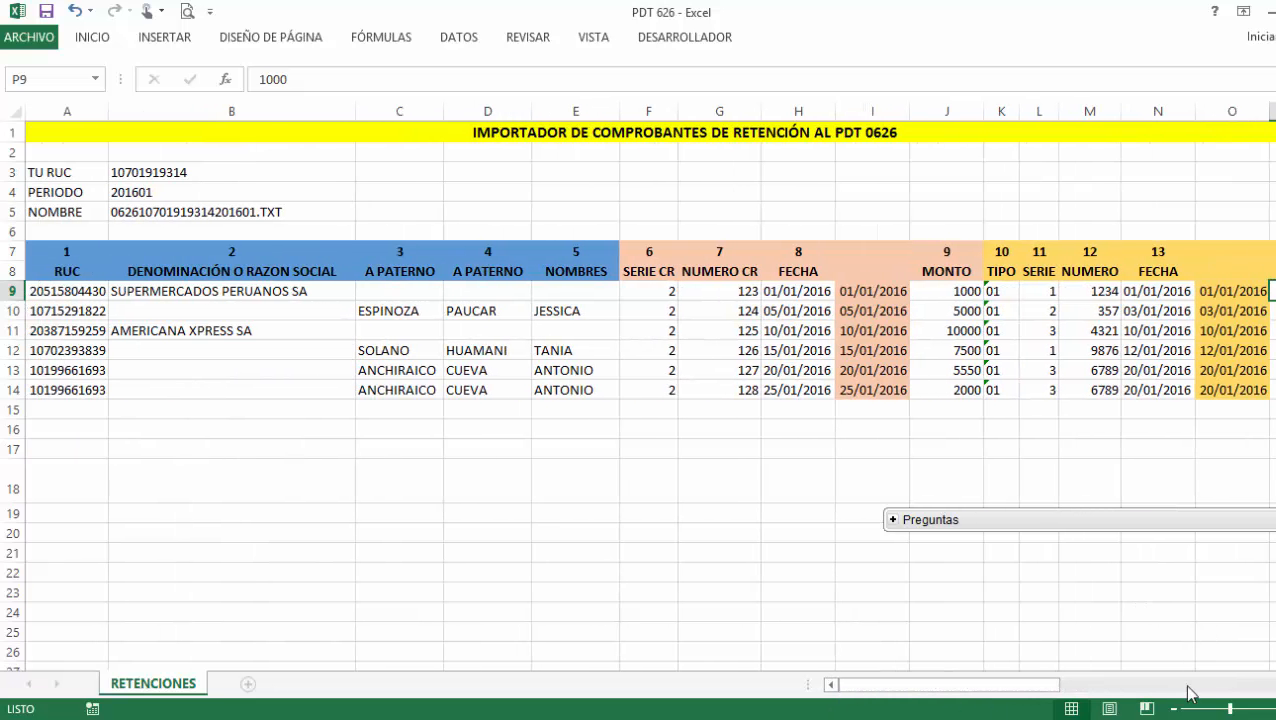
left_click_drag(1057, 689, 1112, 689)
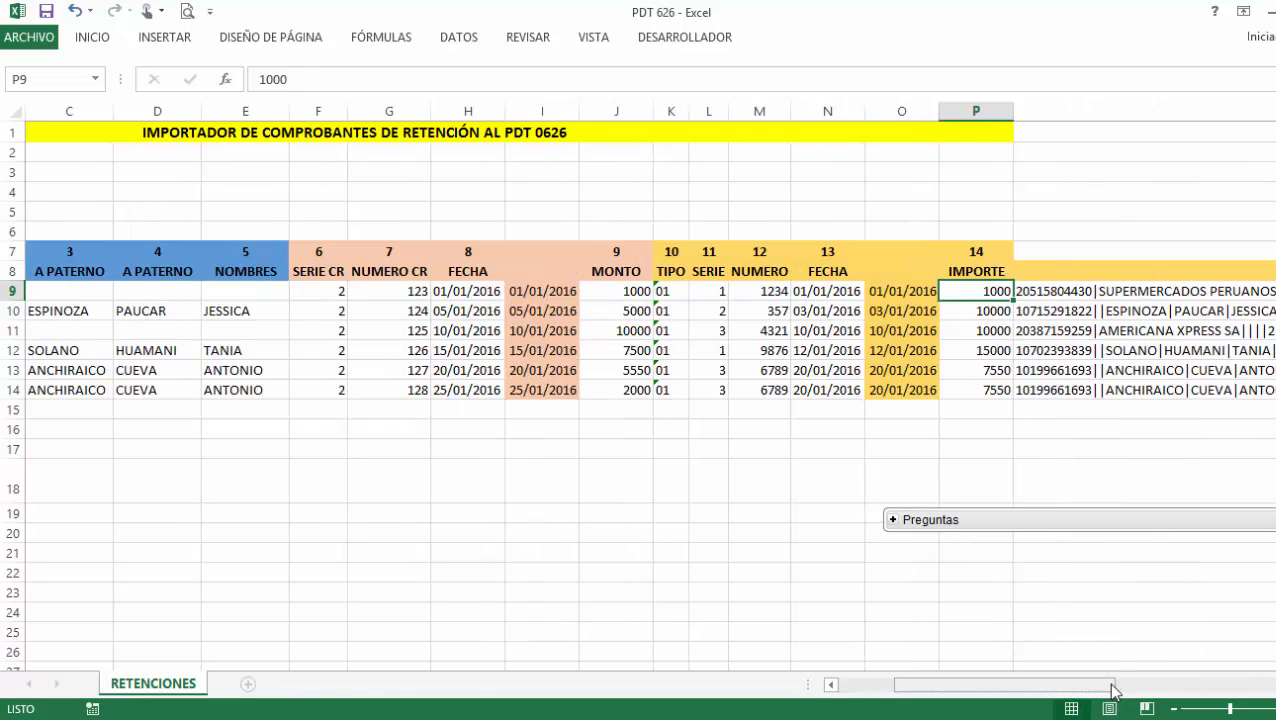
left_click(692, 252)
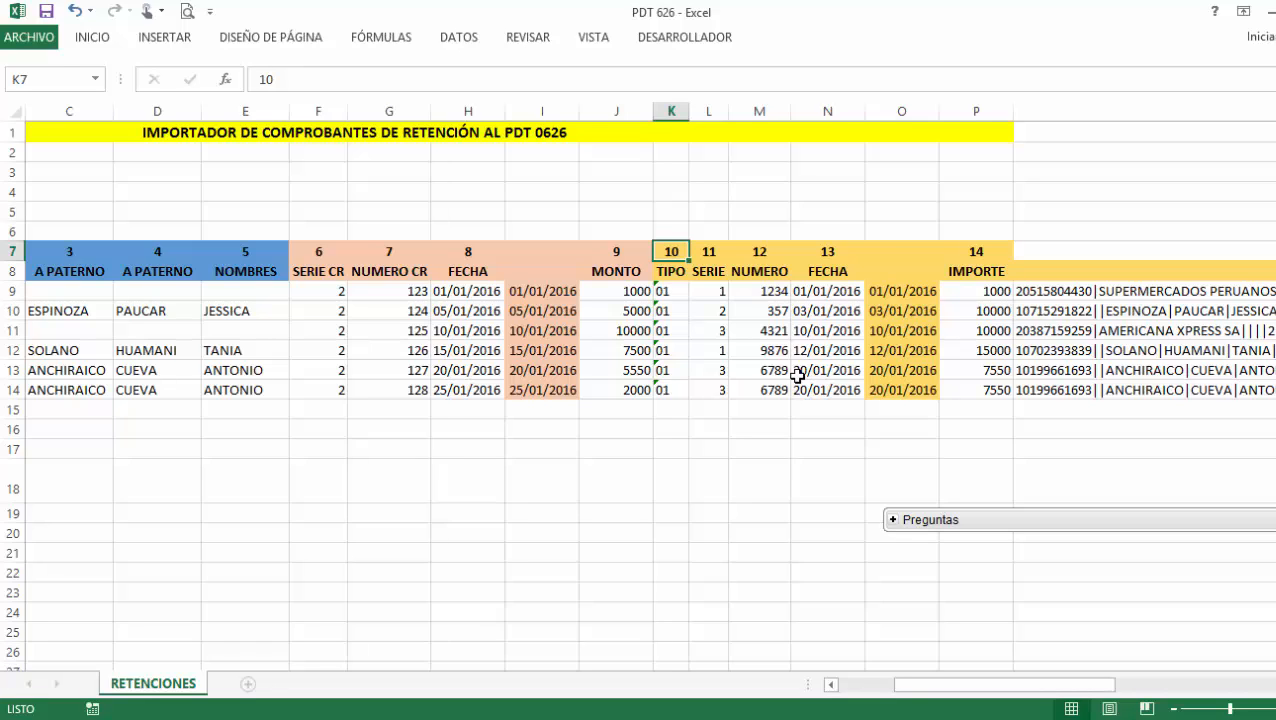
left_click(612, 292)
left_click(985, 292)
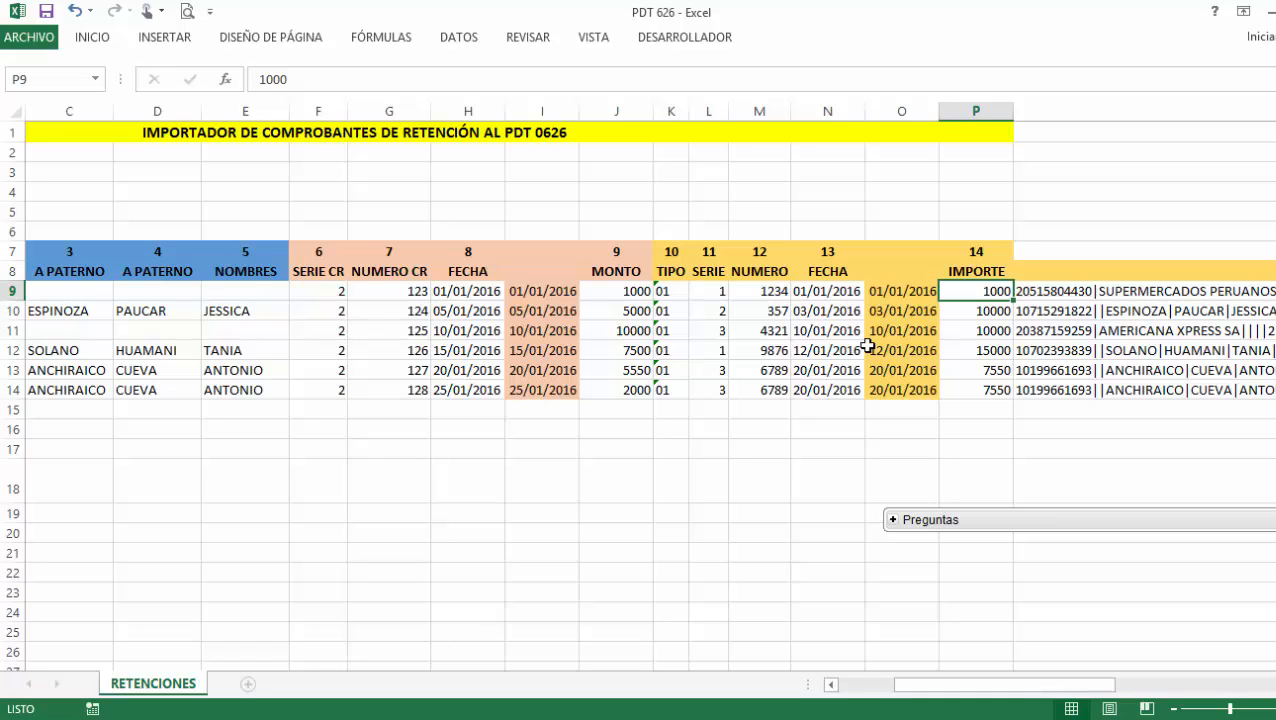
left_click(648, 311)
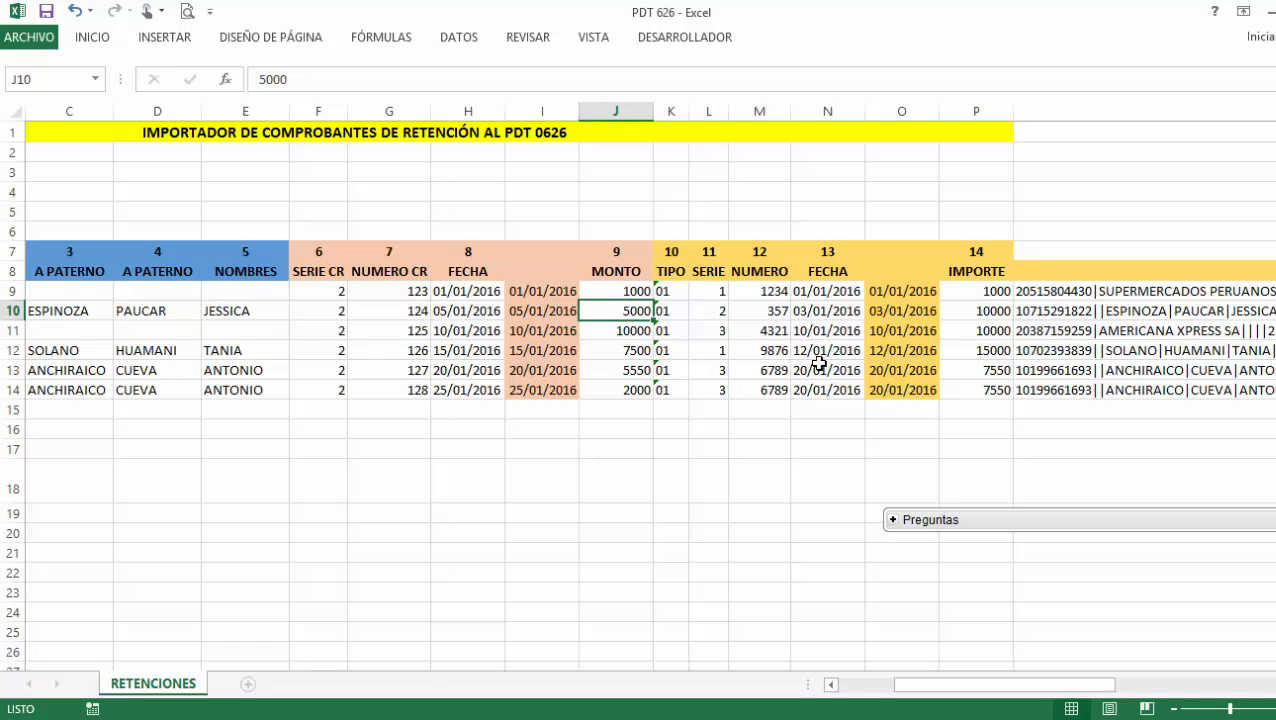
left_click(965, 312)
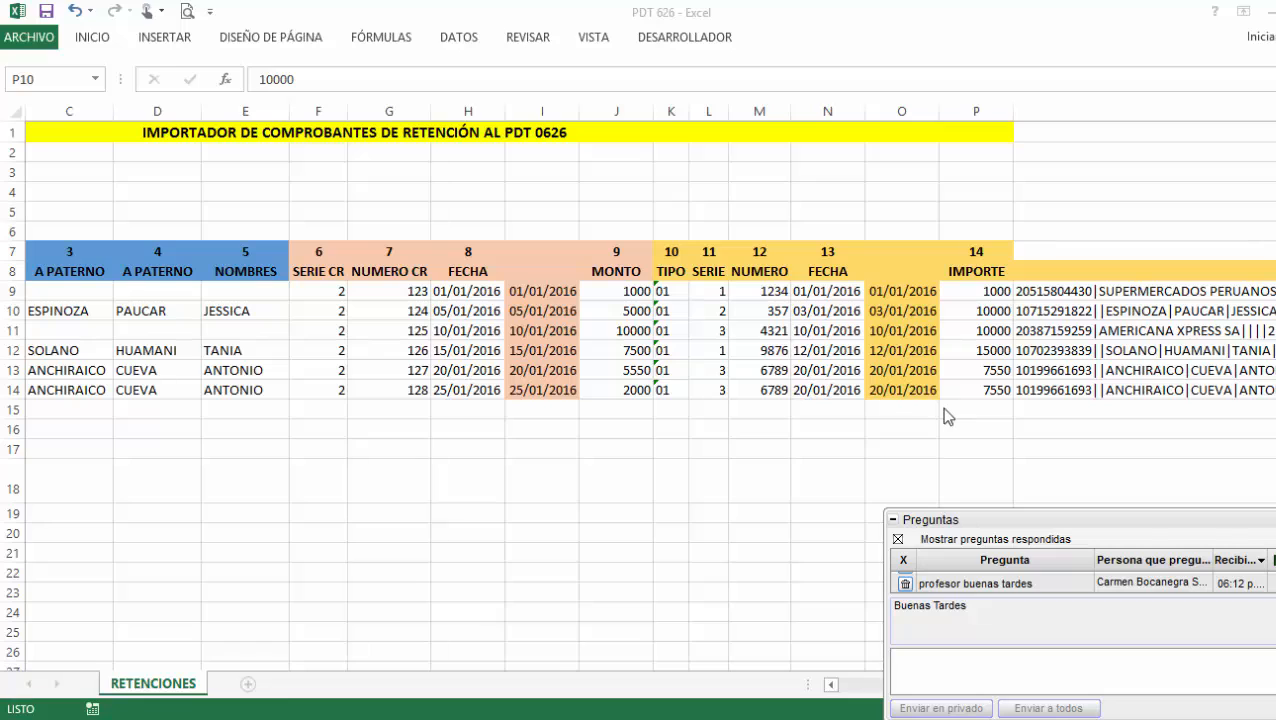
left_click(830, 295)
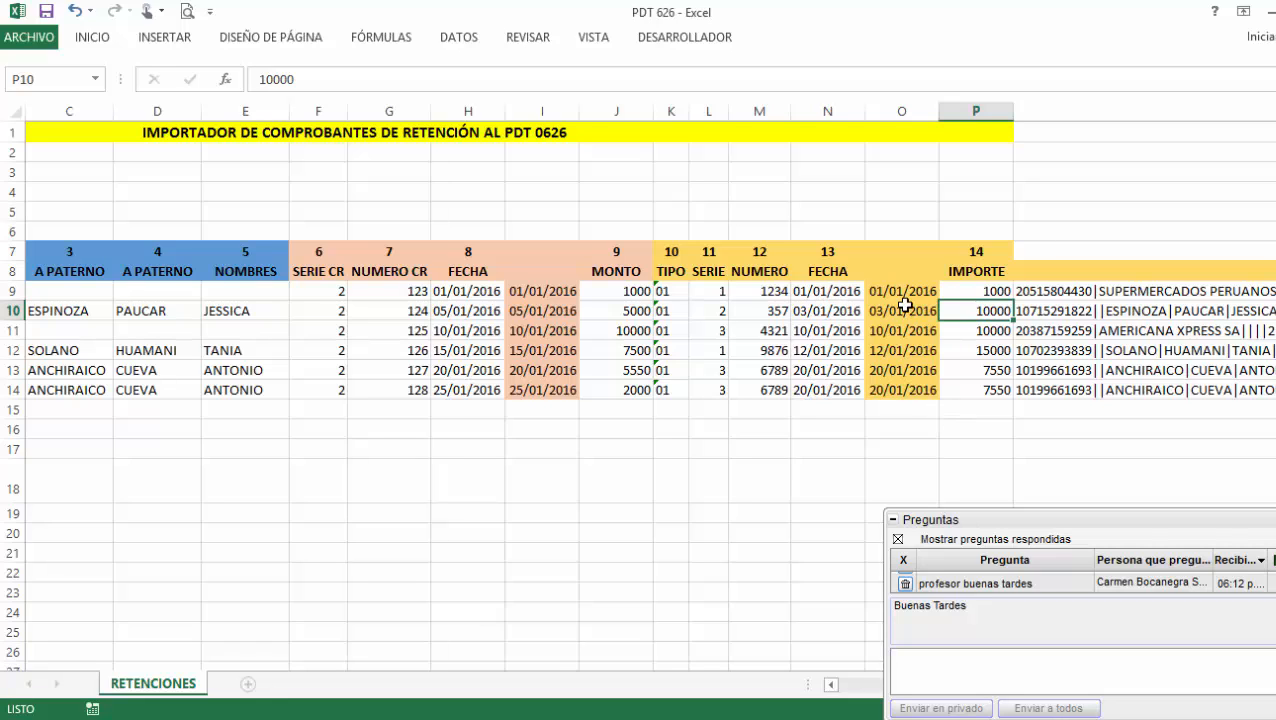
left_click(633, 311)
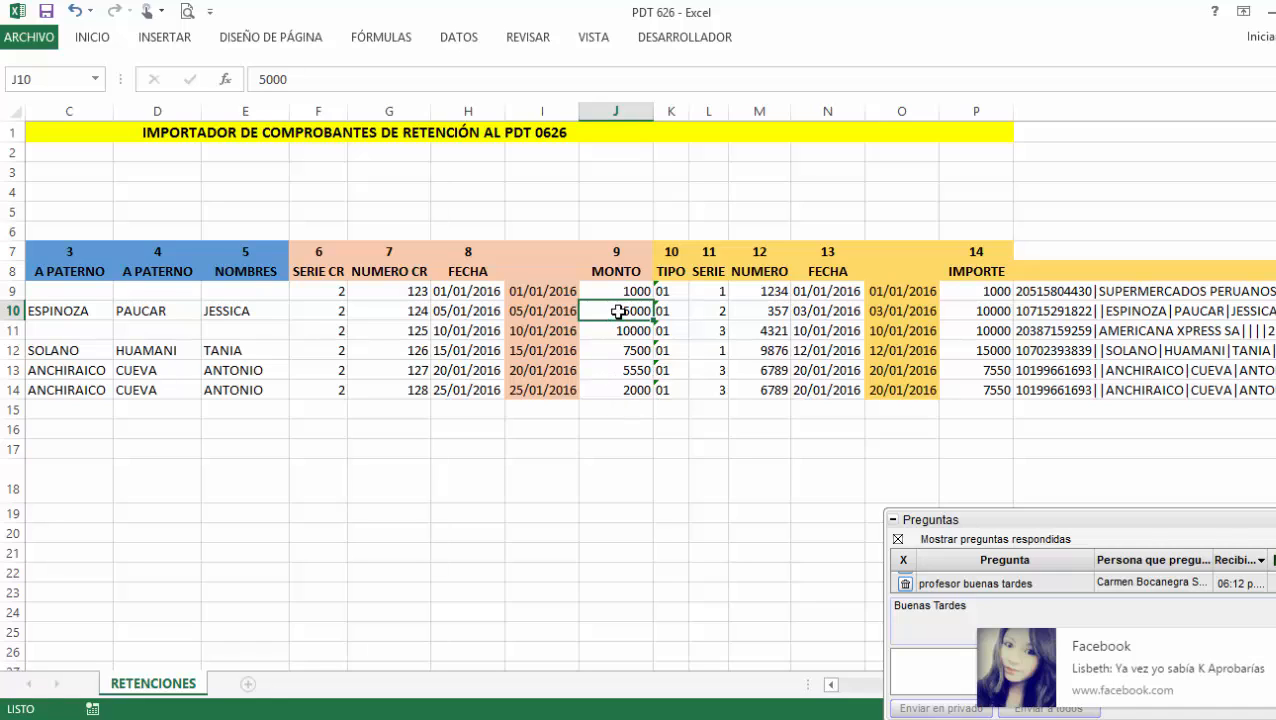
left_click(974, 314)
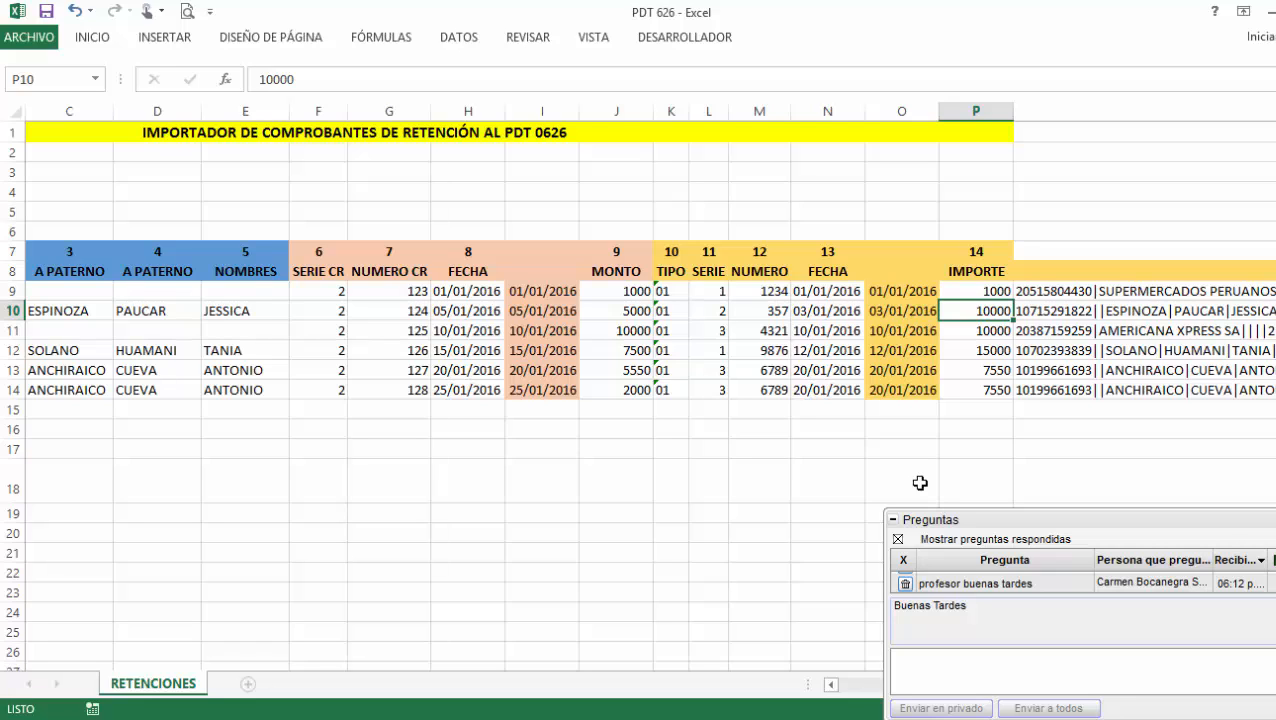
left_click(638, 356)
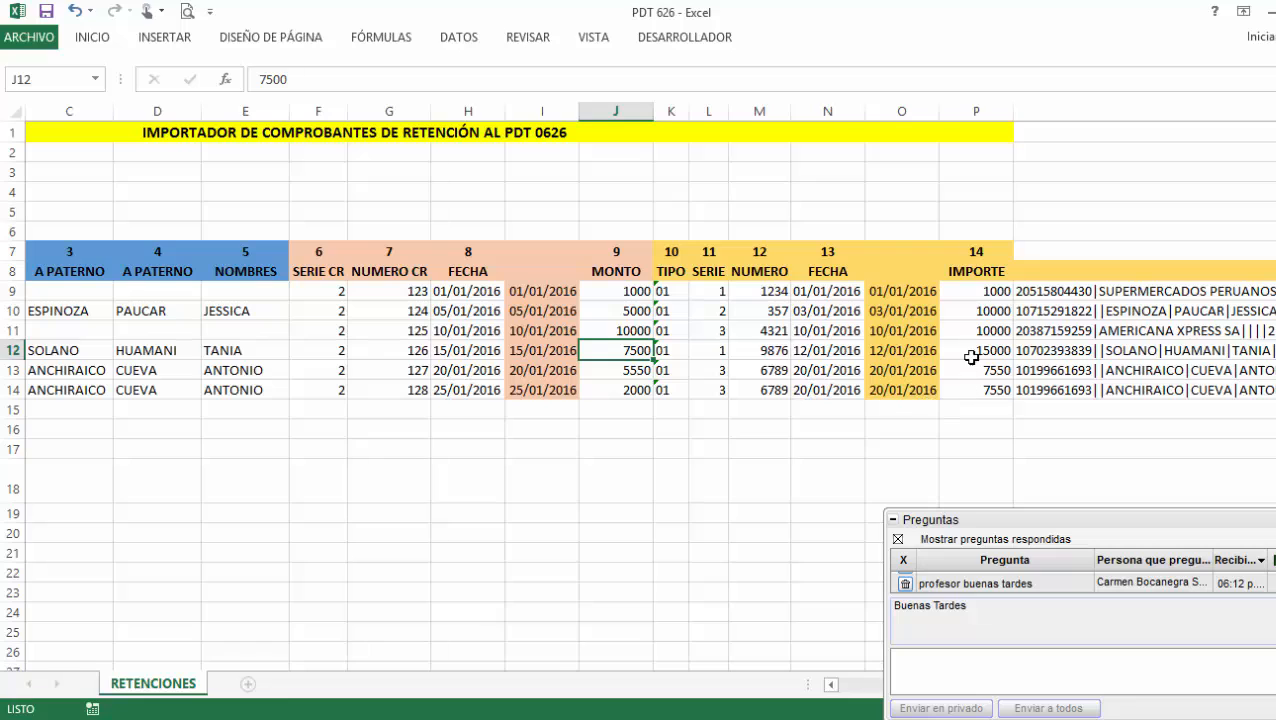
left_click(968, 354)
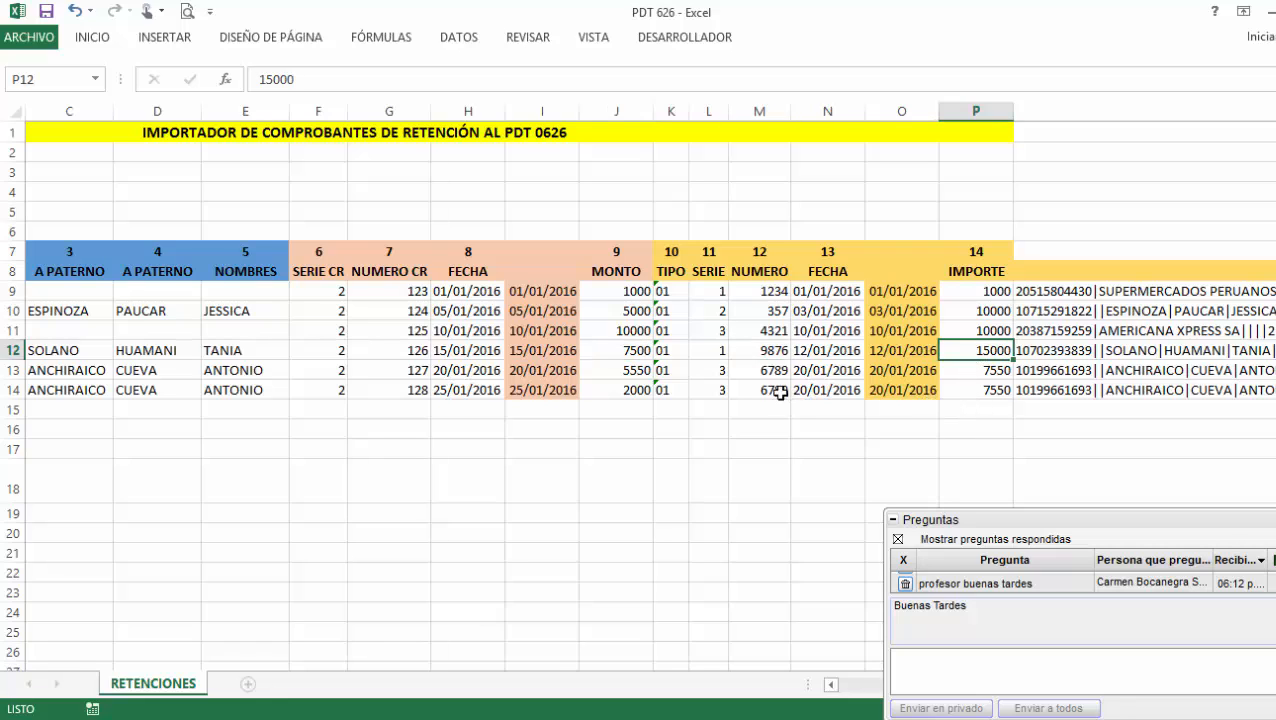
left_click(628, 375)
left_click(975, 370)
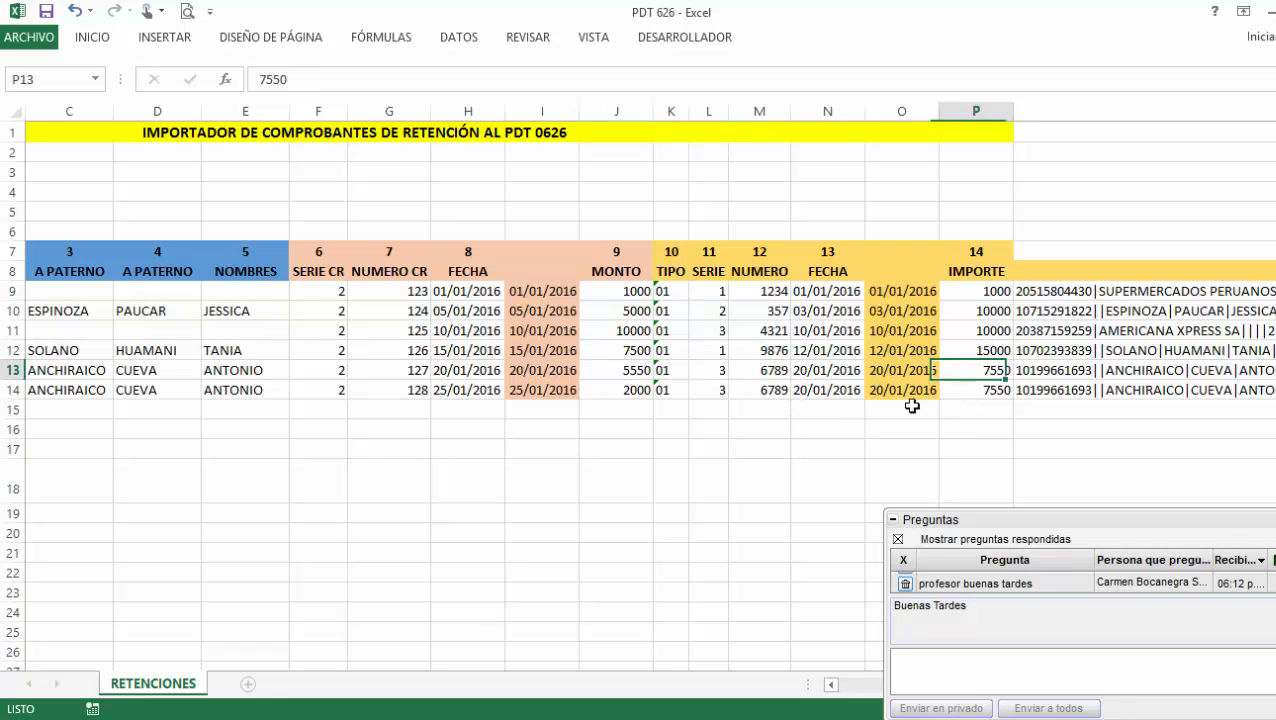
left_click(612, 393)
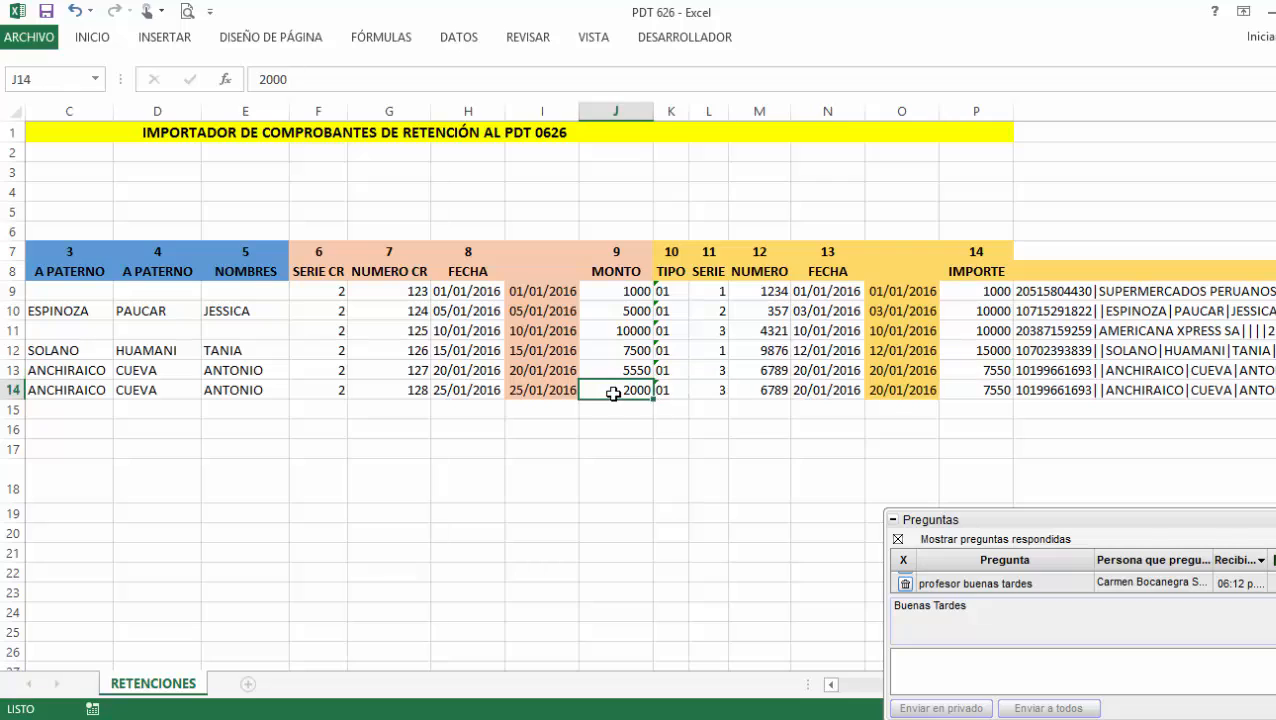
left_click(976, 390)
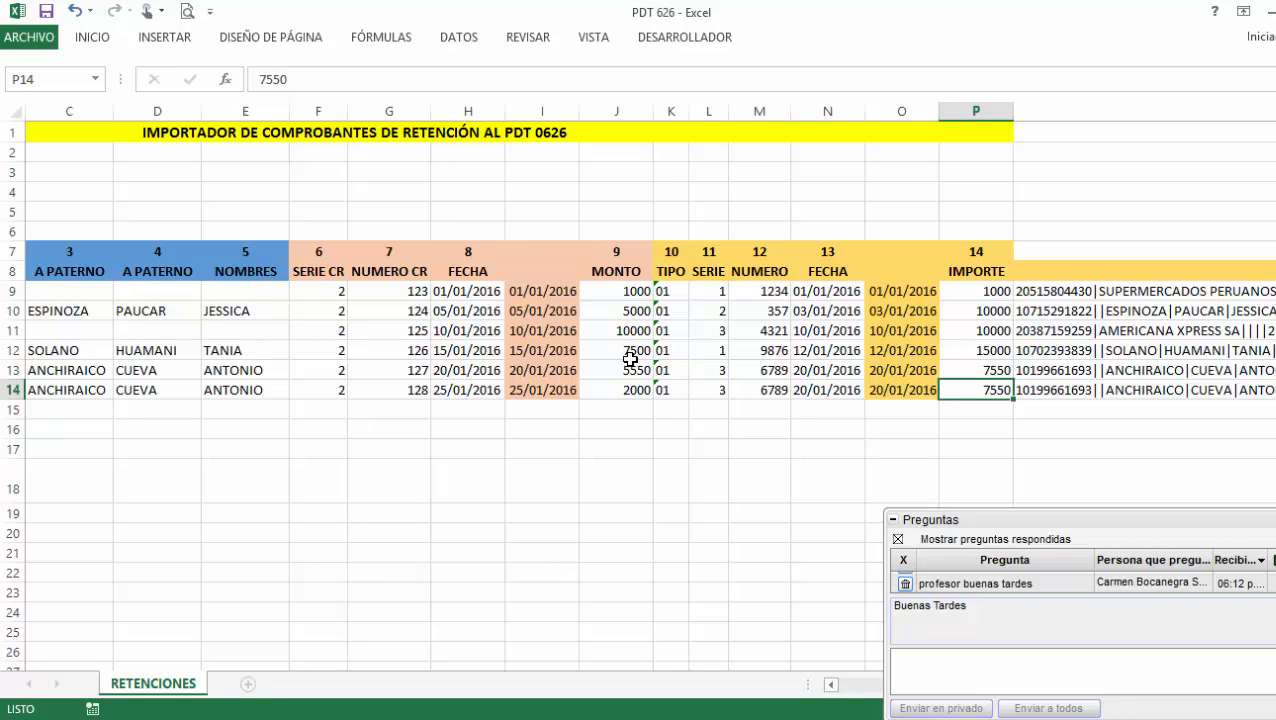
left_click(616, 110)
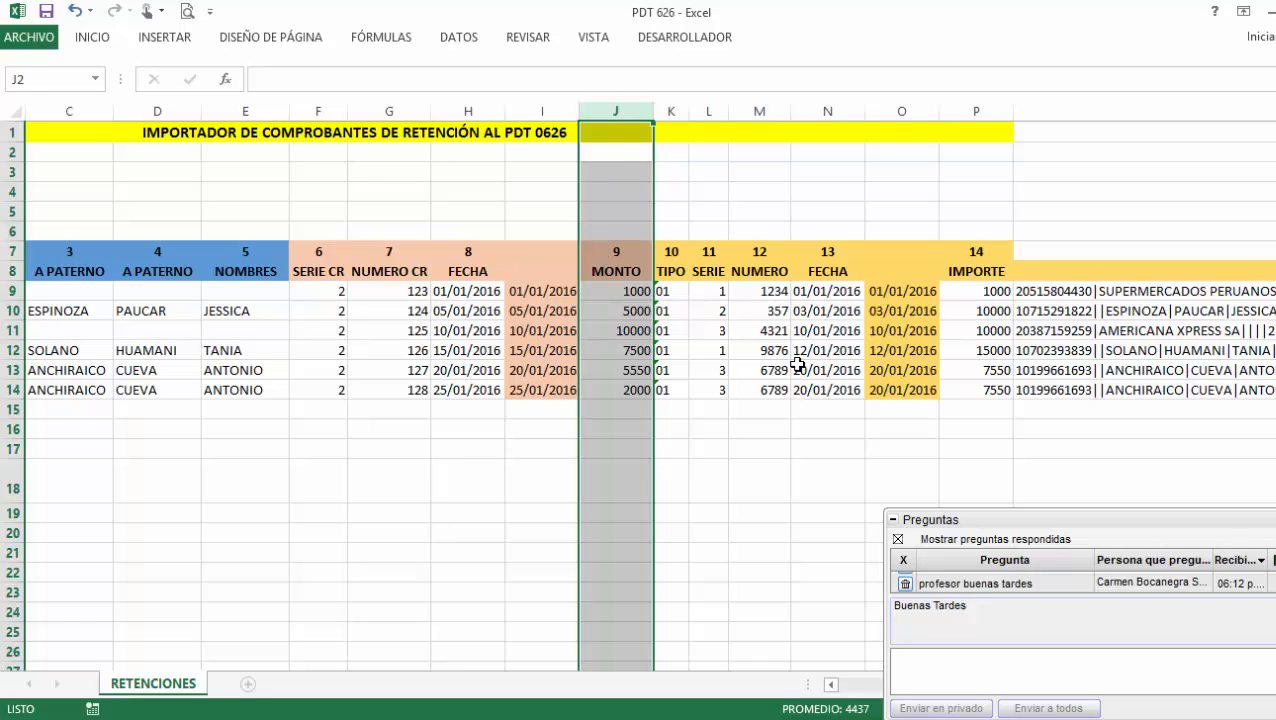
left_click(977, 111)
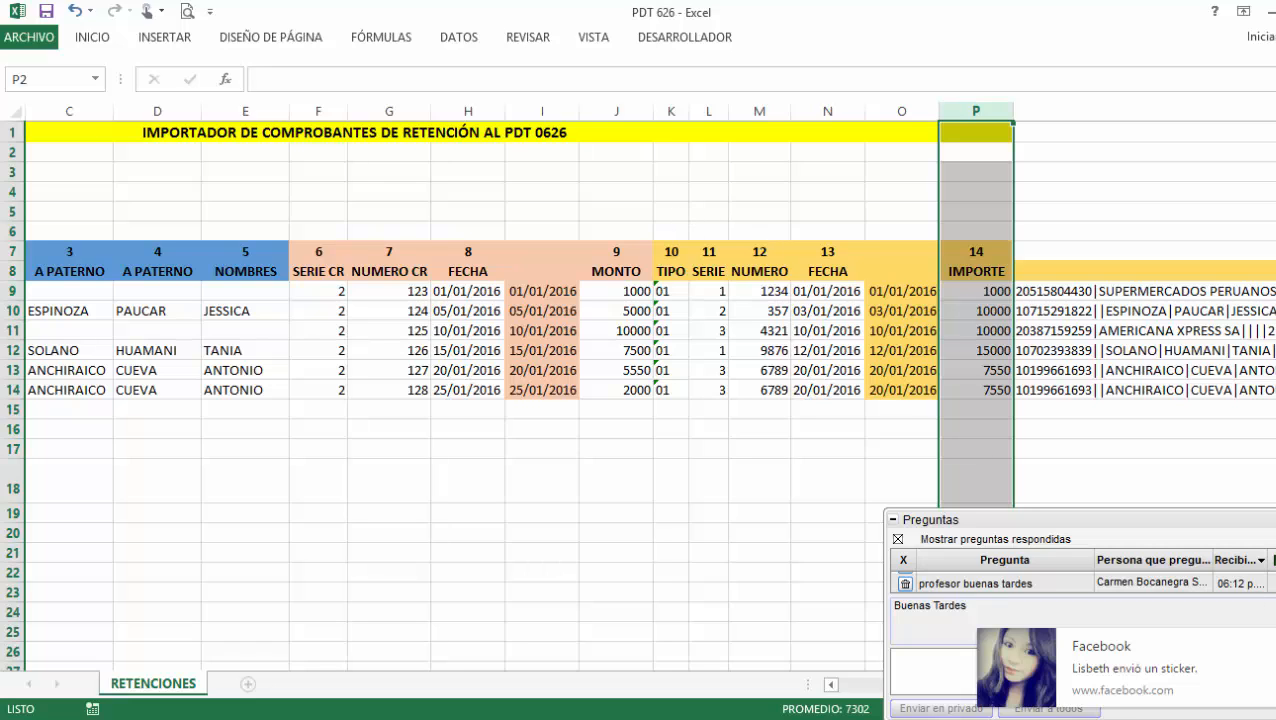
left_click(617, 111)
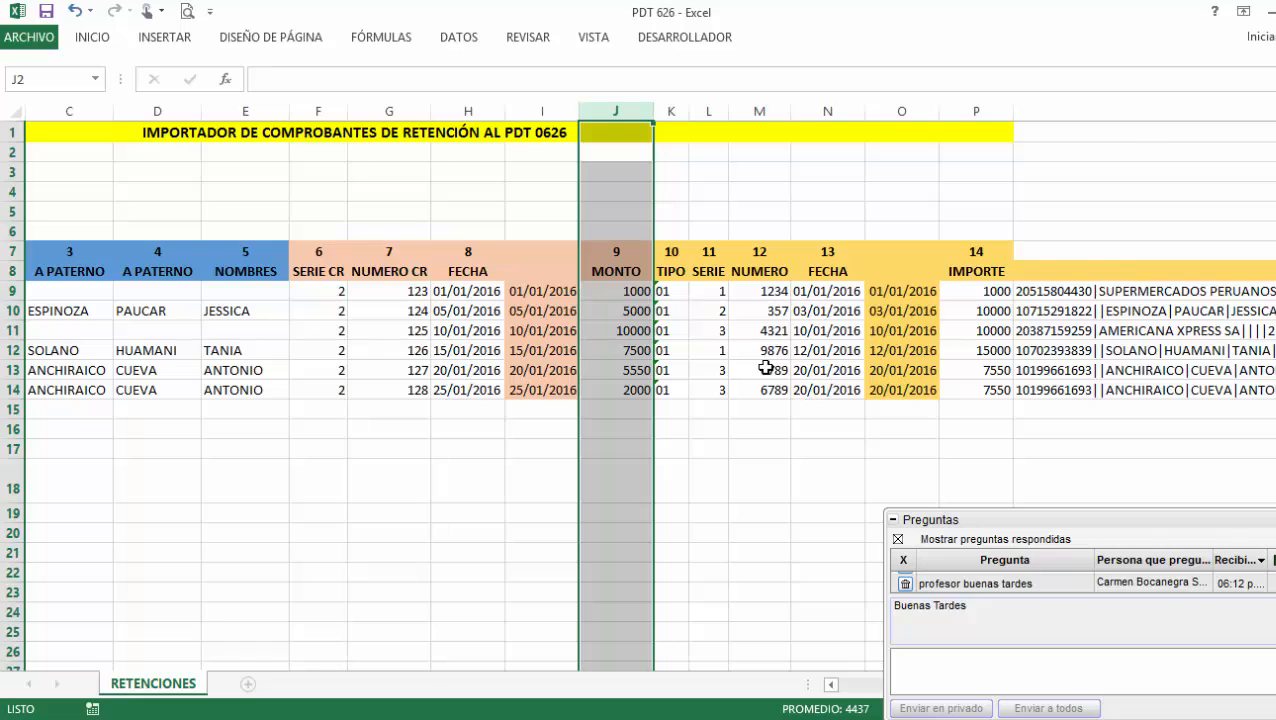
left_click(919, 519)
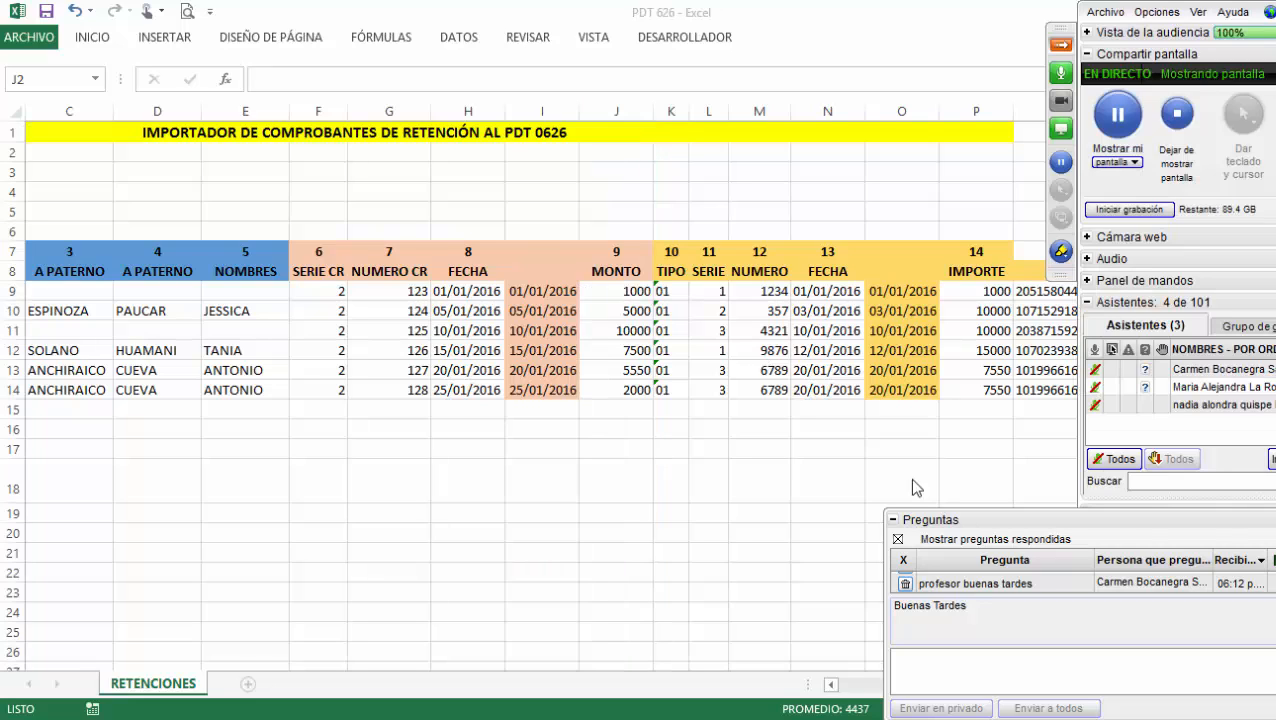
left_click(822, 312)
left_click(811, 298)
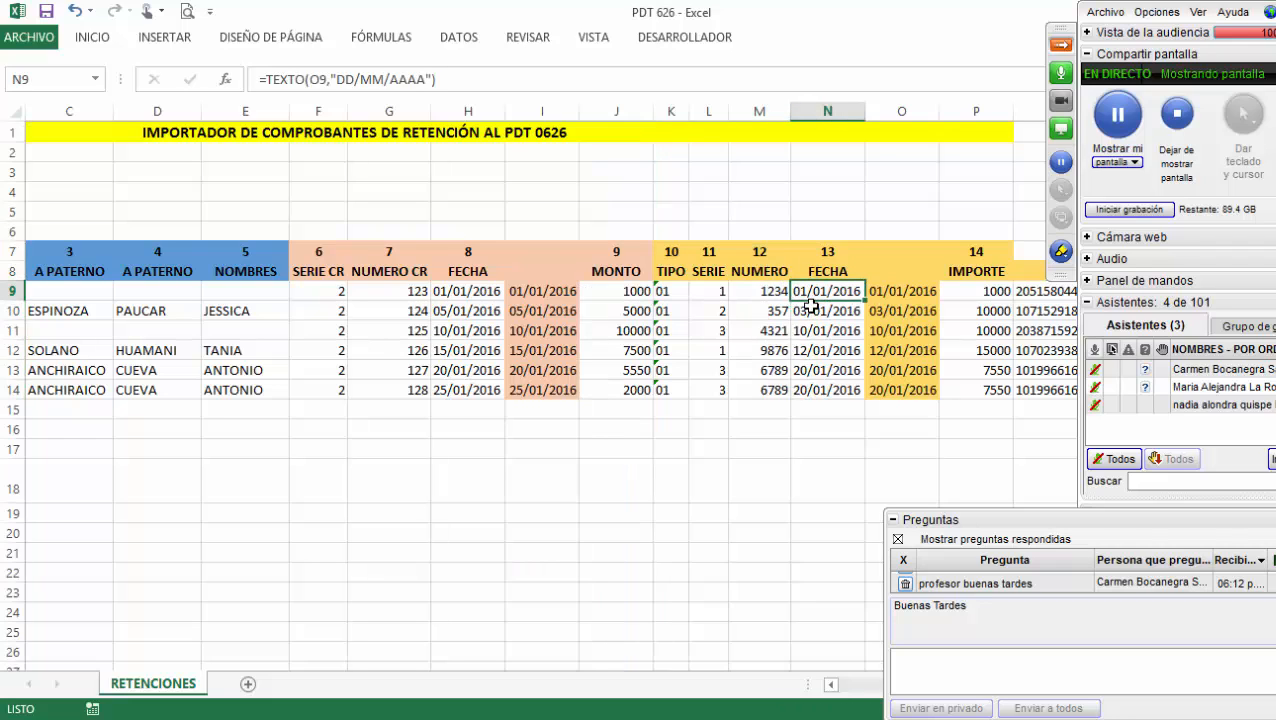
left_click(1061, 46)
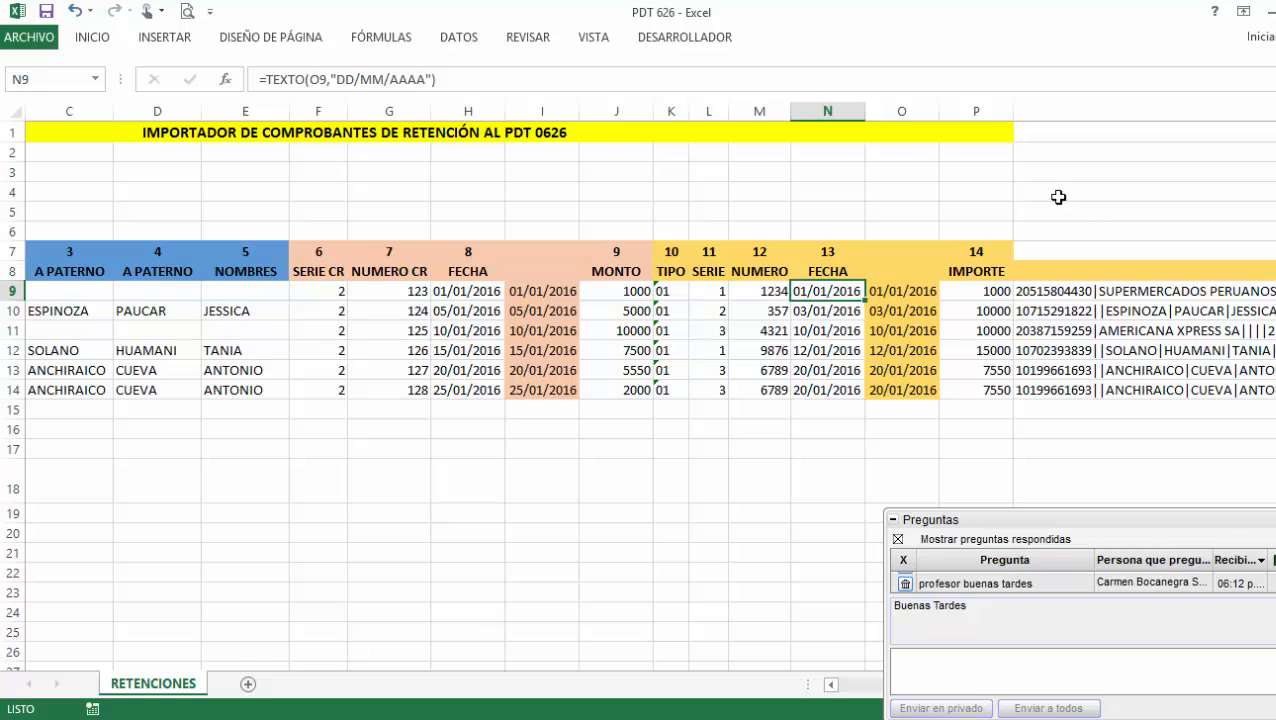
left_click(1061, 292)
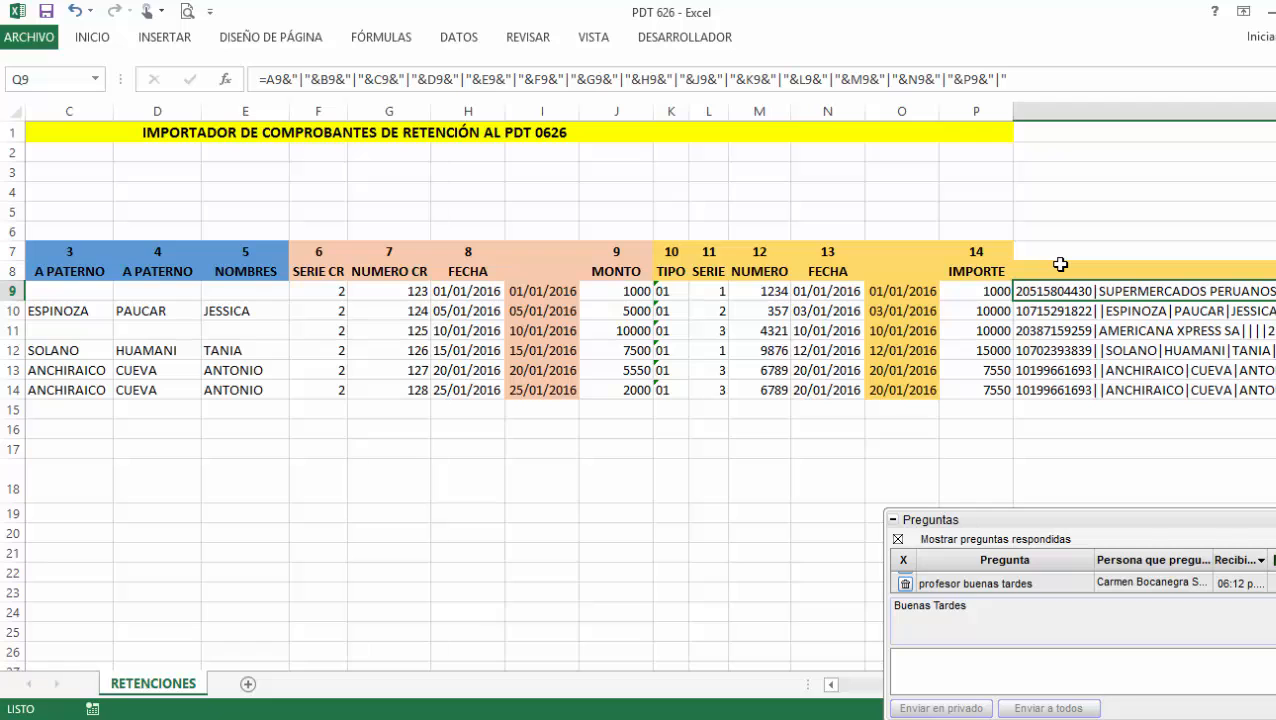
Replace Q9 with a new CONCATENAR formula starting with the RUC in A9 and B9.
key("Delete")
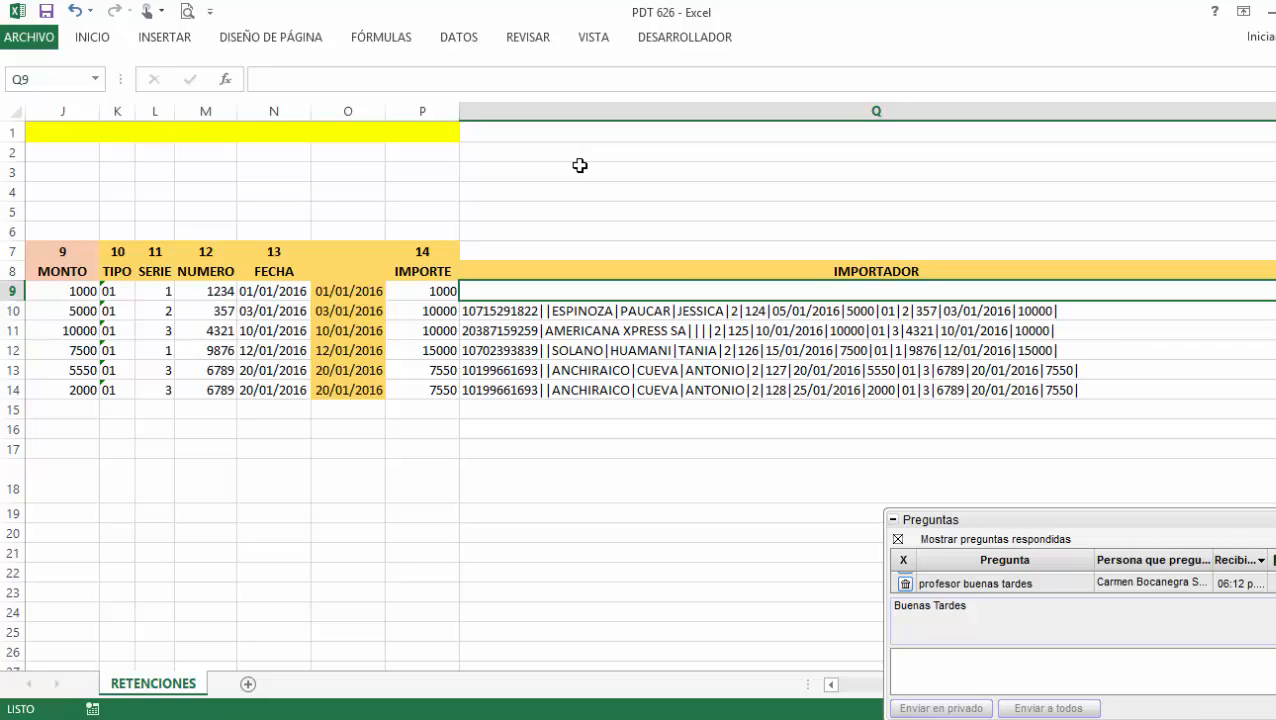
type("=")
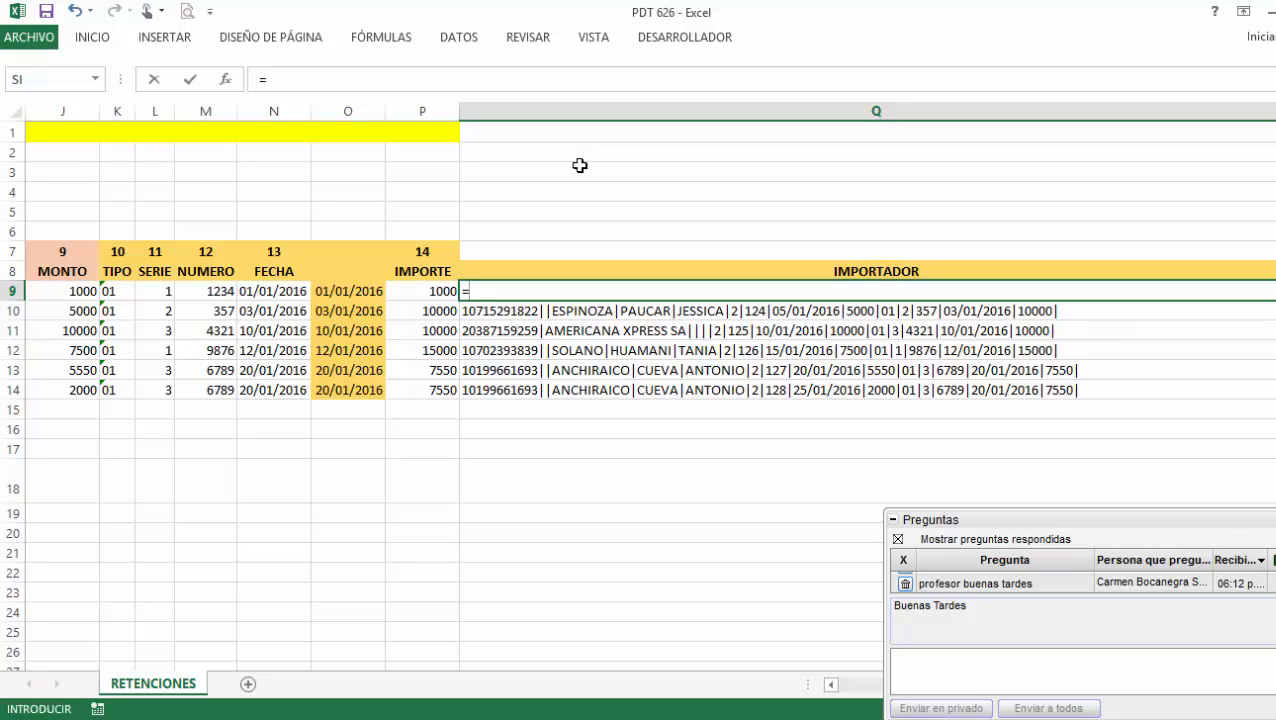
type("con")
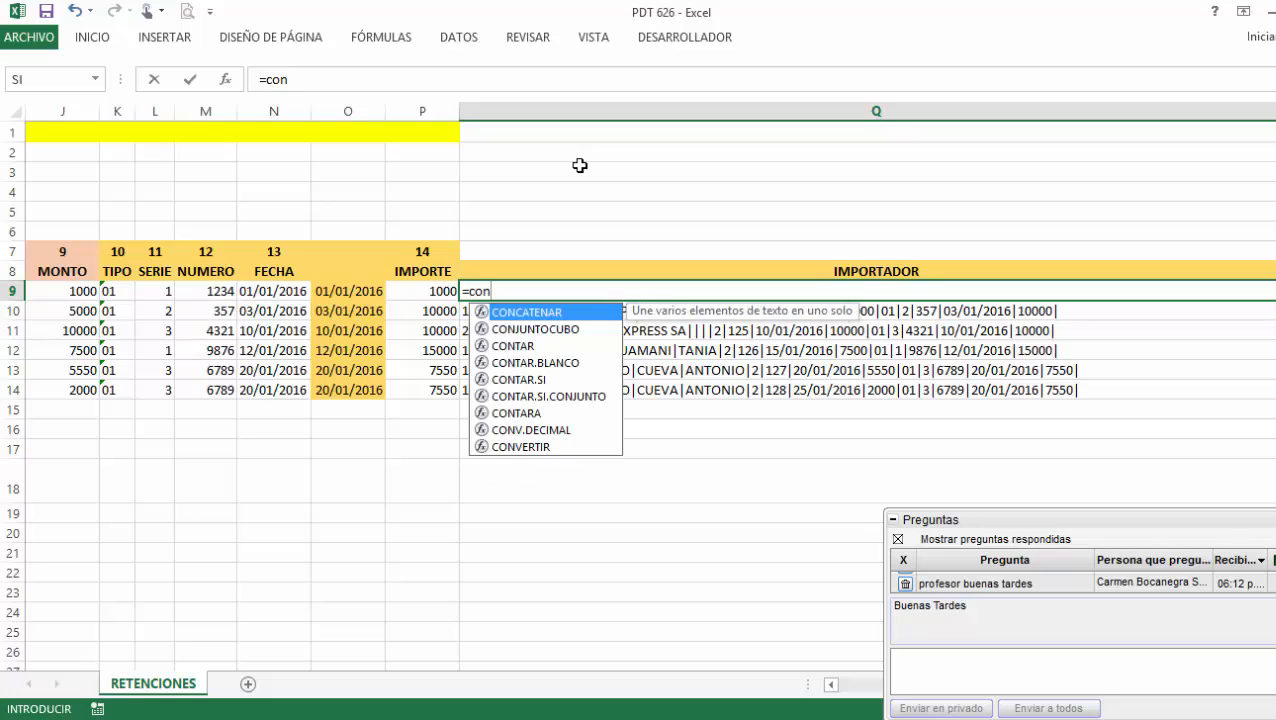
double_click(551, 313)
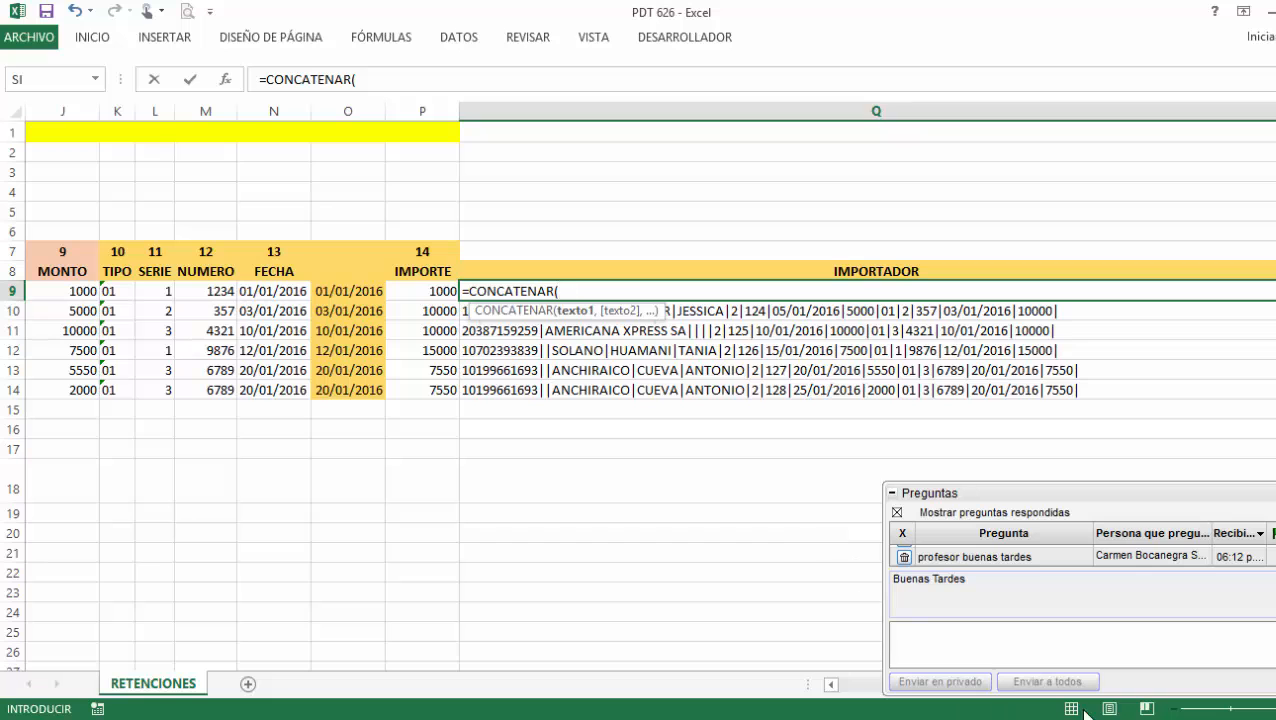
left_click(831, 685)
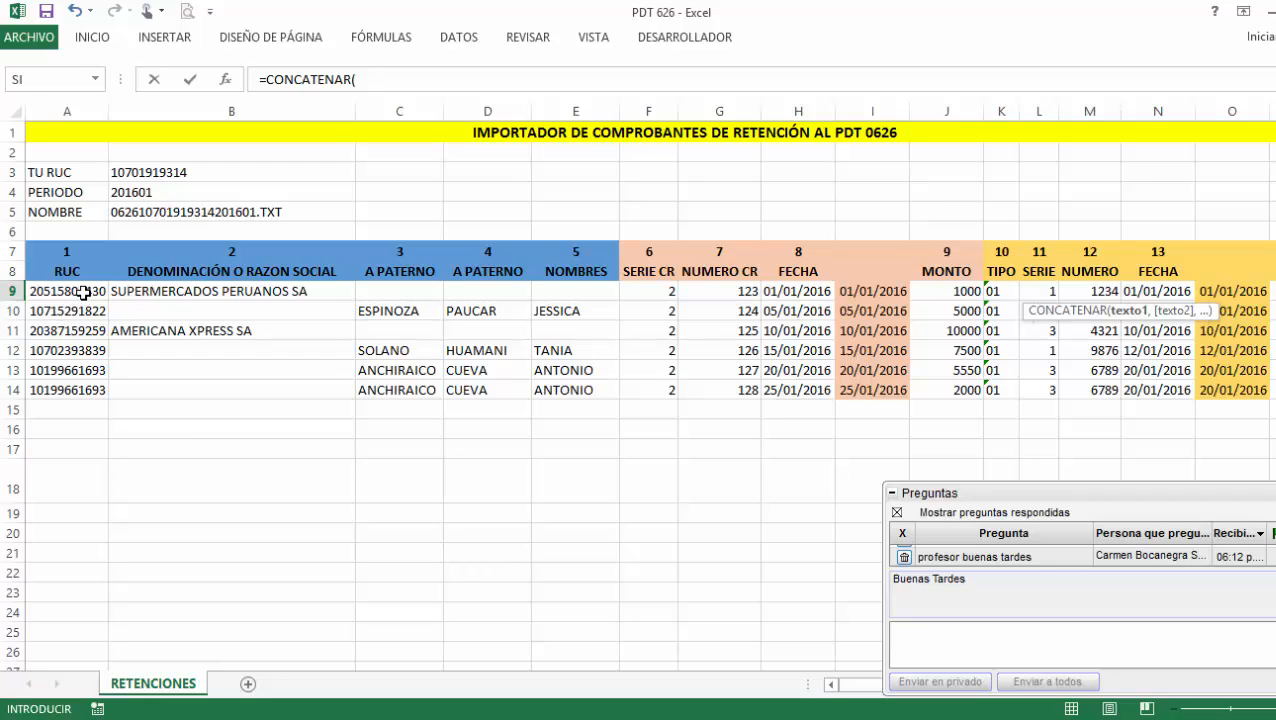
left_click(83, 291)
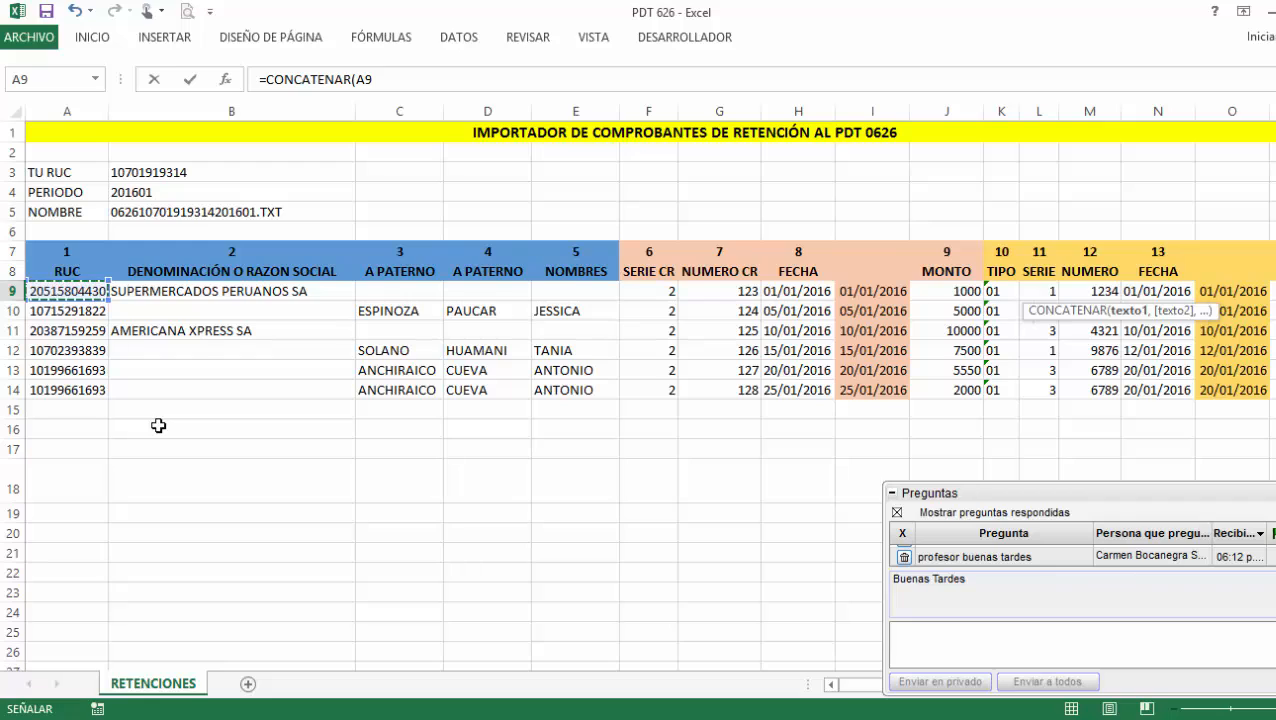
type(",\"|")
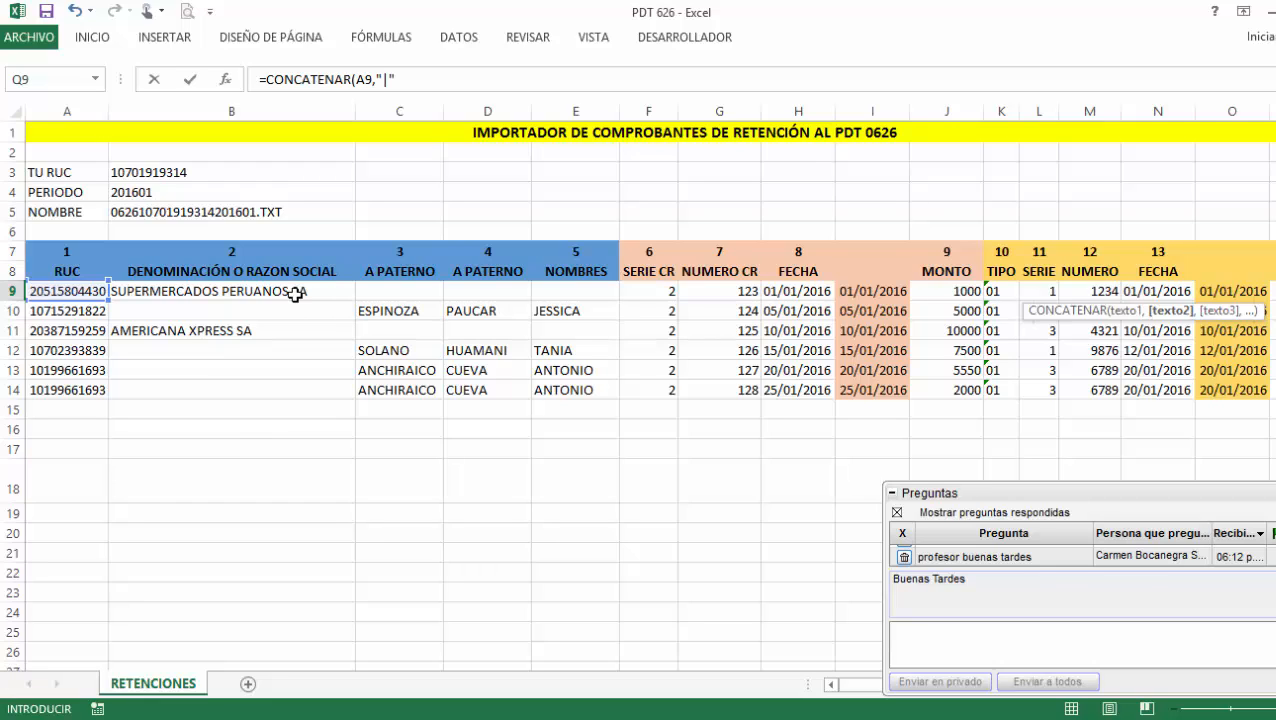
type(",")
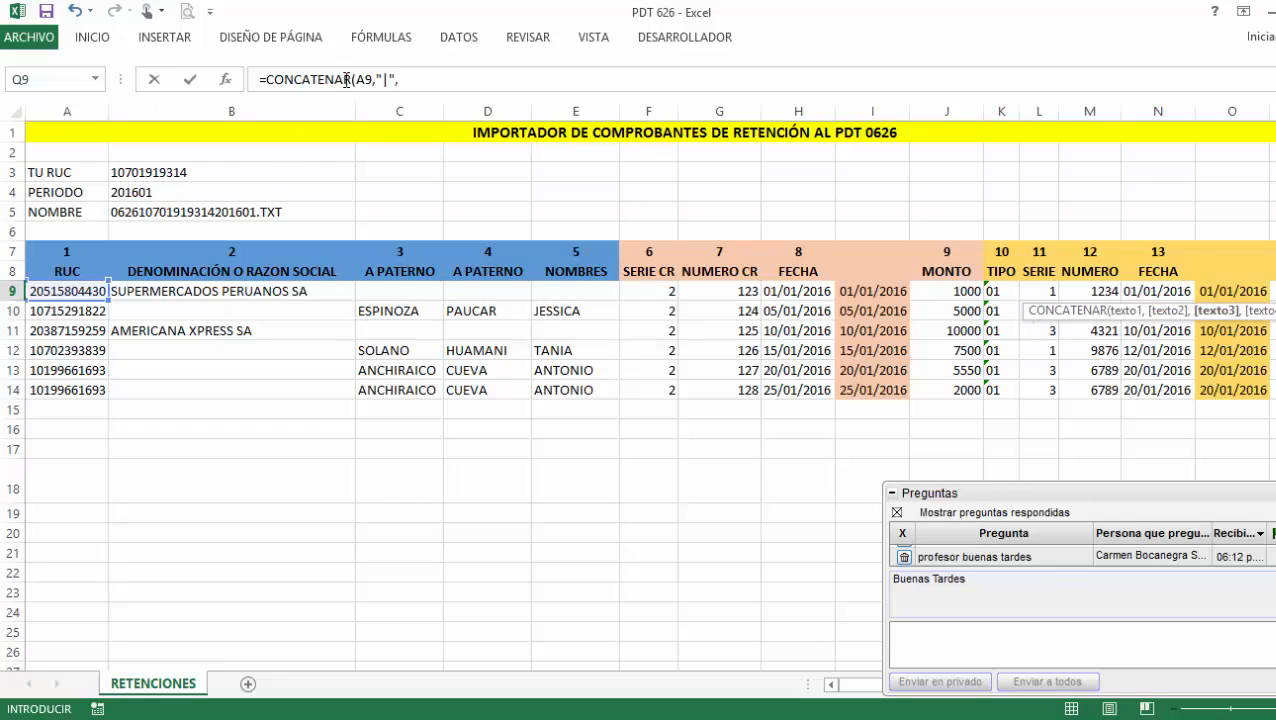
left_click_drag(374, 77, 398, 78)
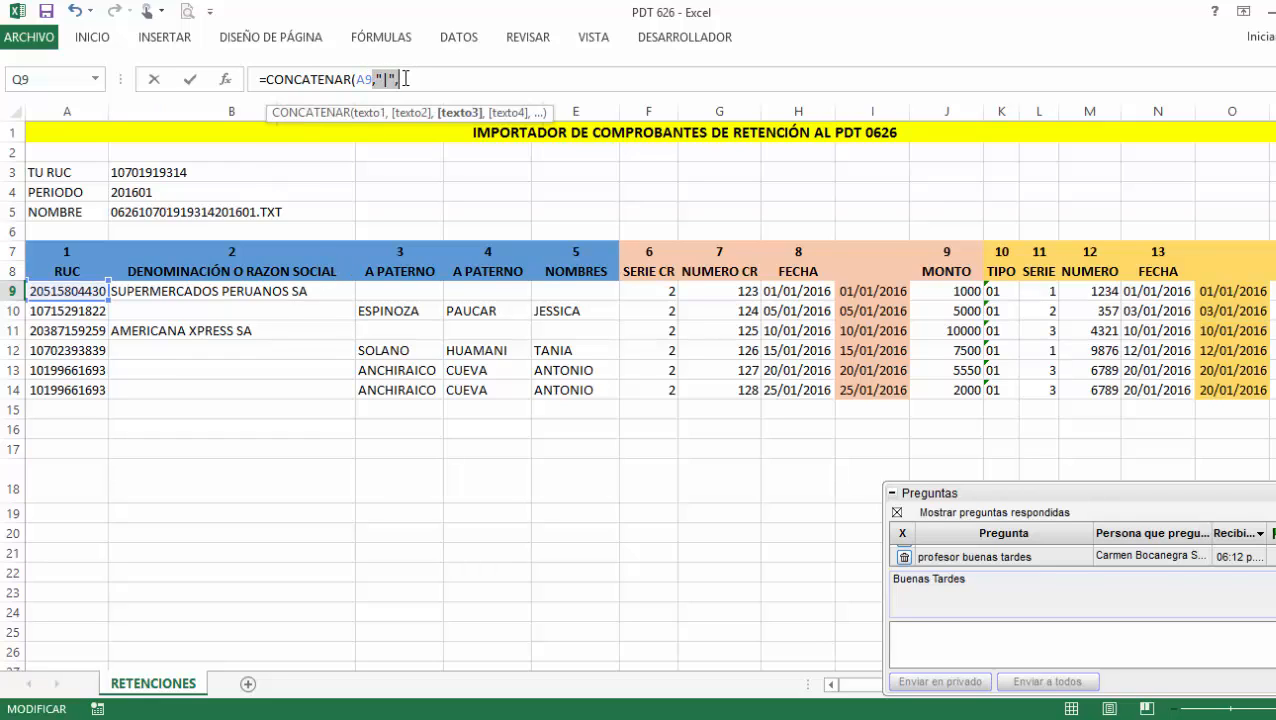
left_click(424, 83)
left_click(199, 292)
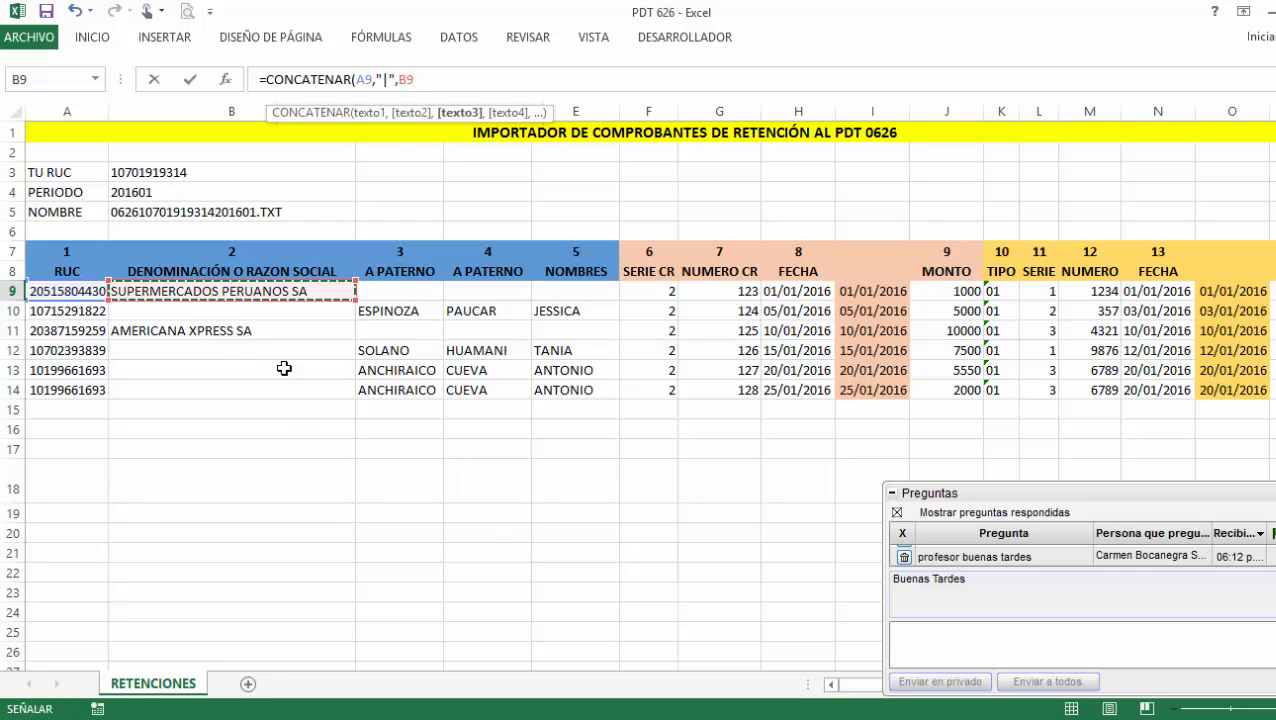
Add C9, D9, H9 and J9 to the formula, each followed by a "|" separator.
type(",\"|\",")
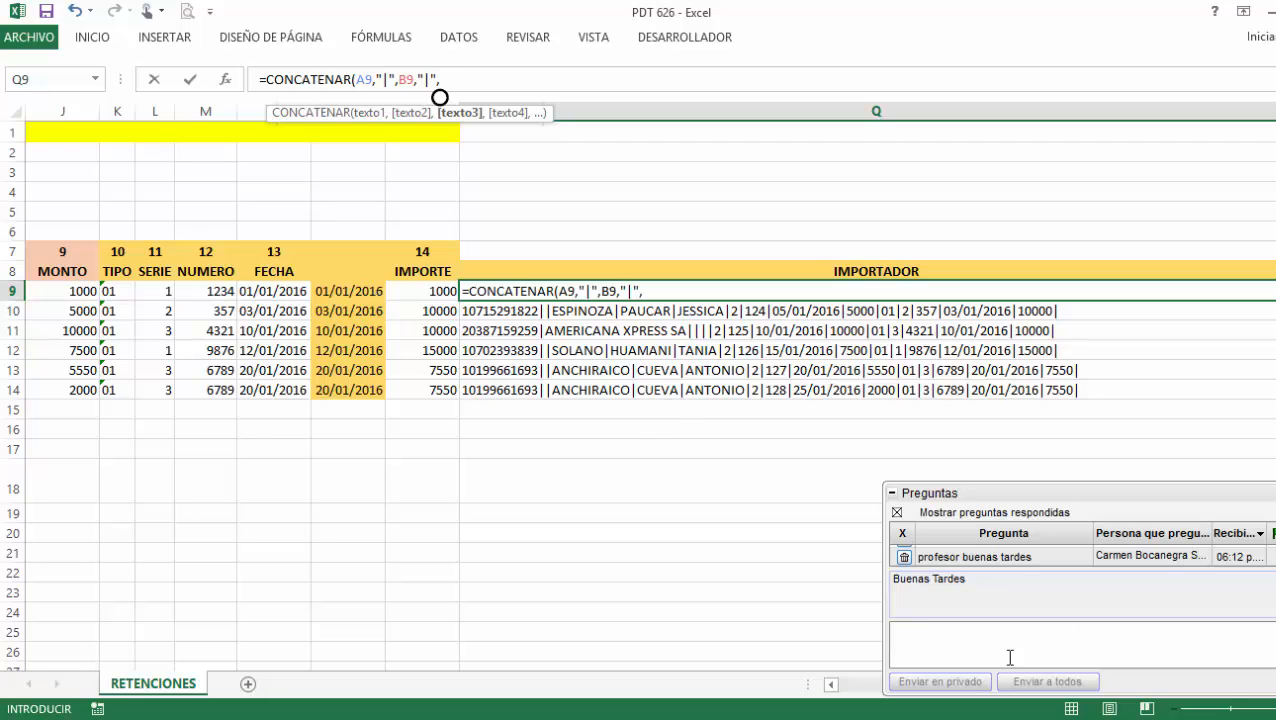
left_click(831, 685)
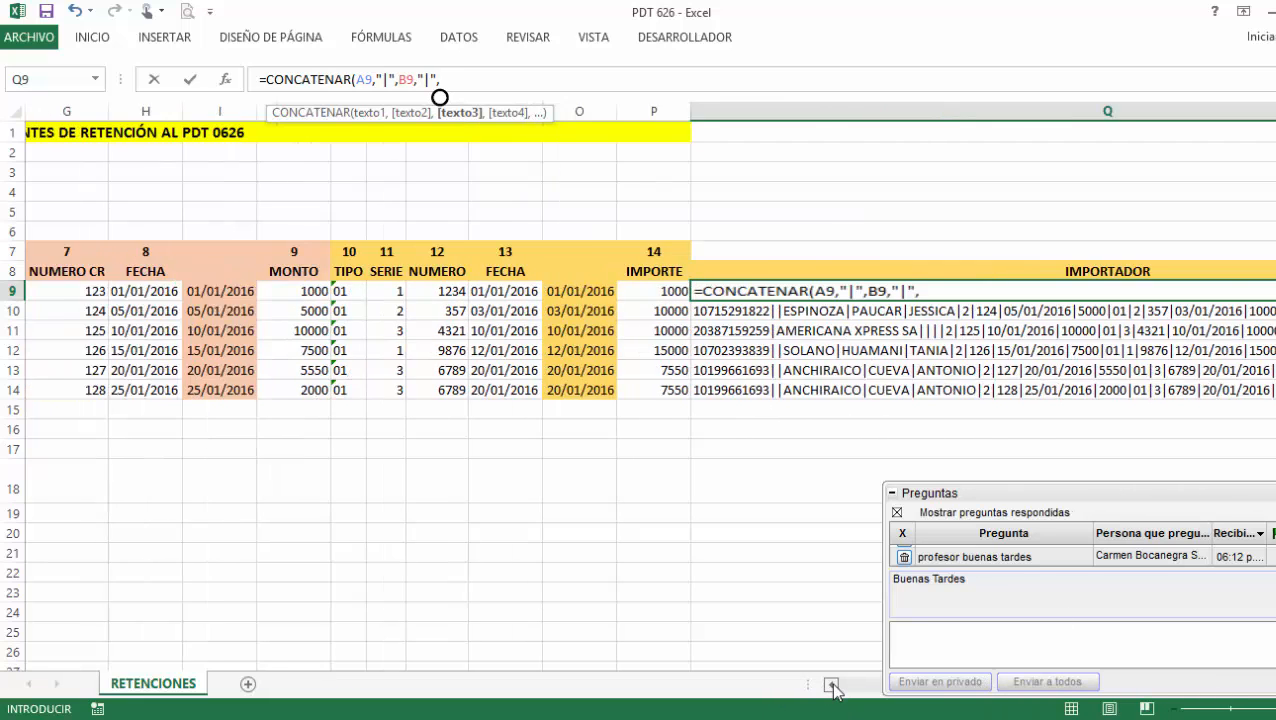
left_click(422, 291)
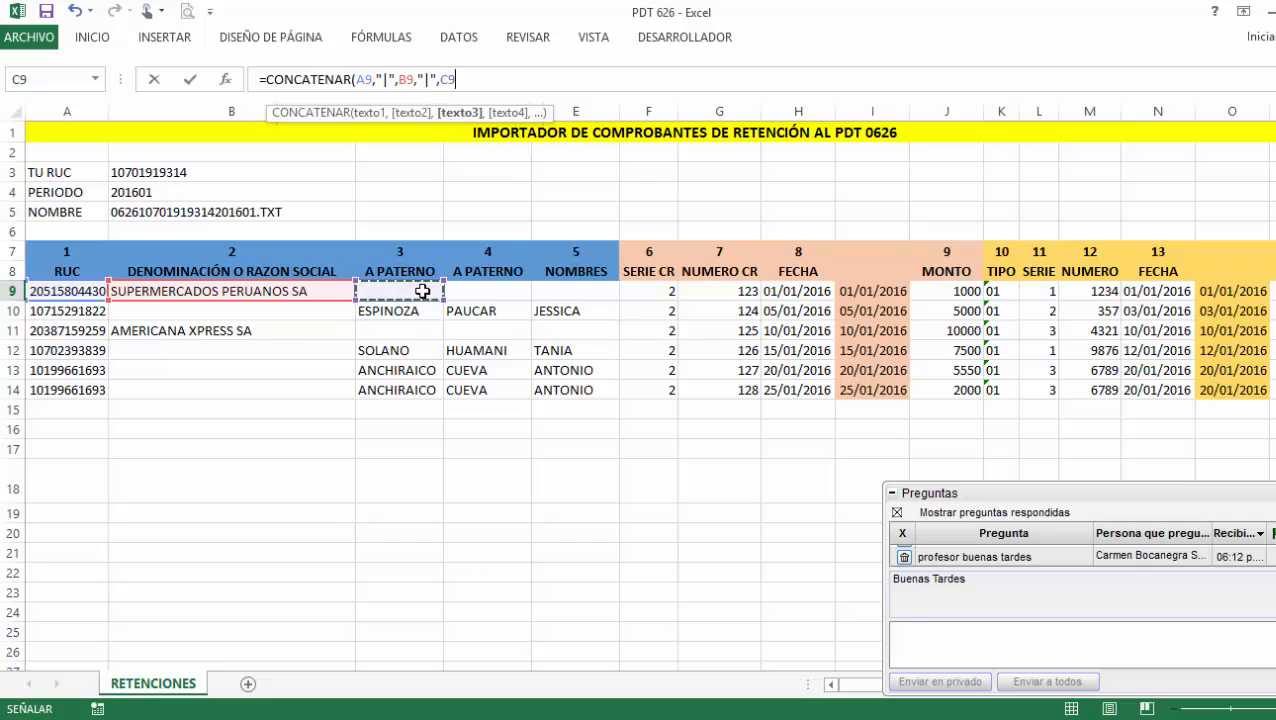
type(",\"|\",")
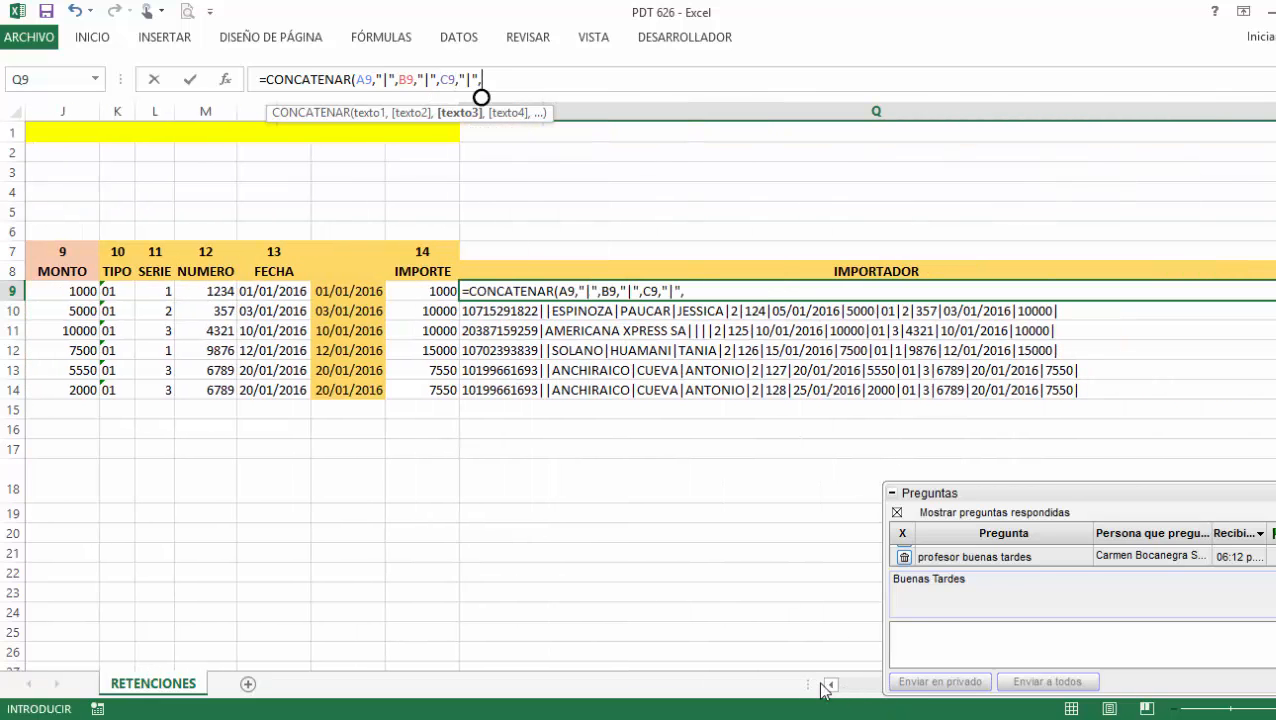
left_click(831, 685)
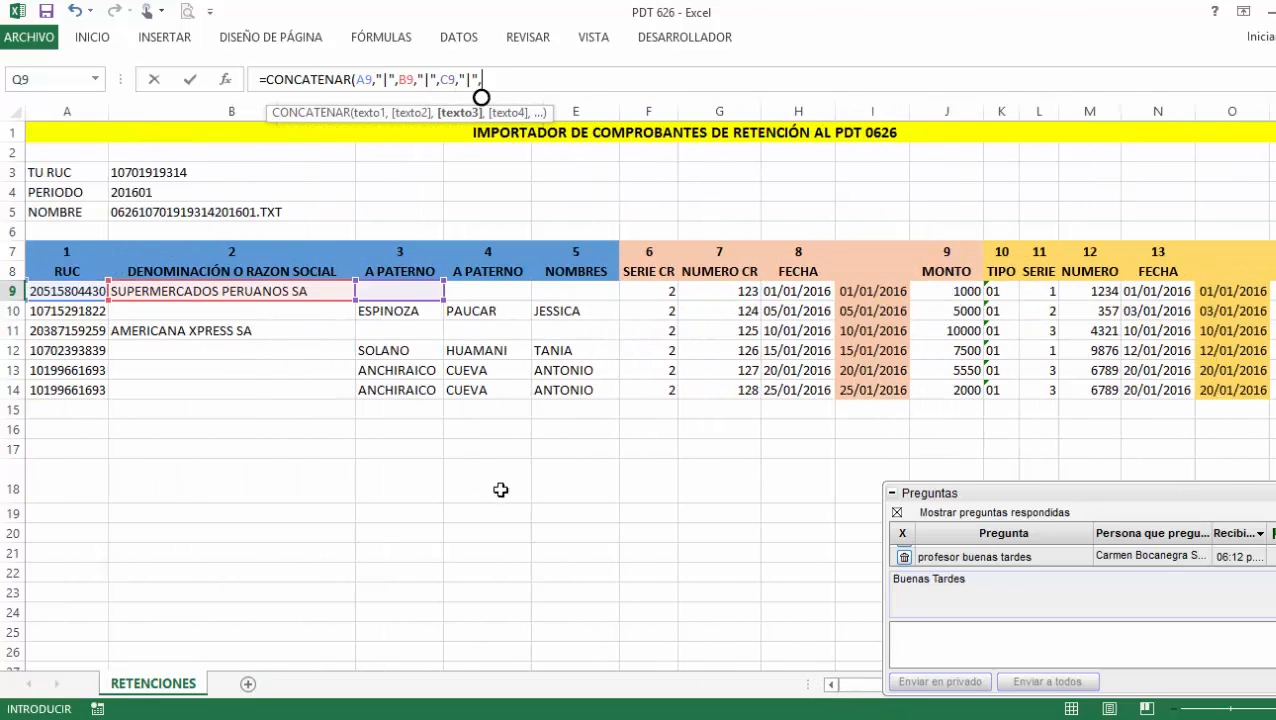
left_click(495, 295)
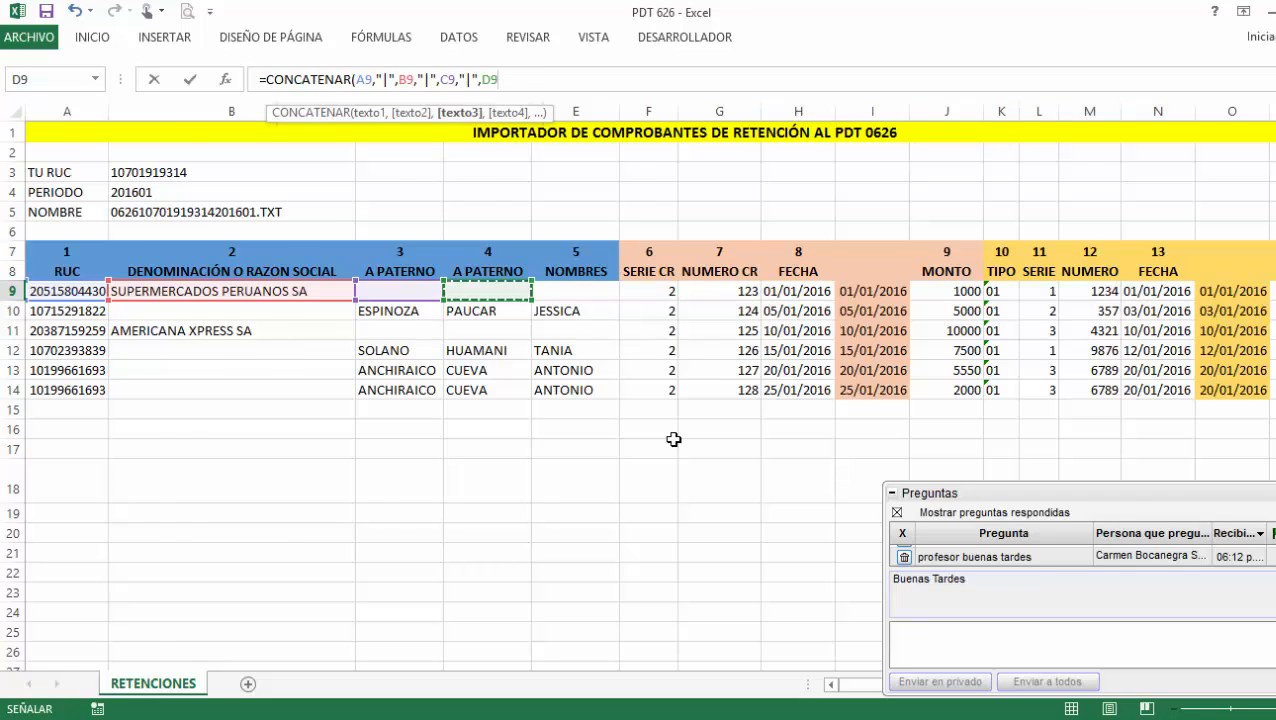
type(",\"|\",")
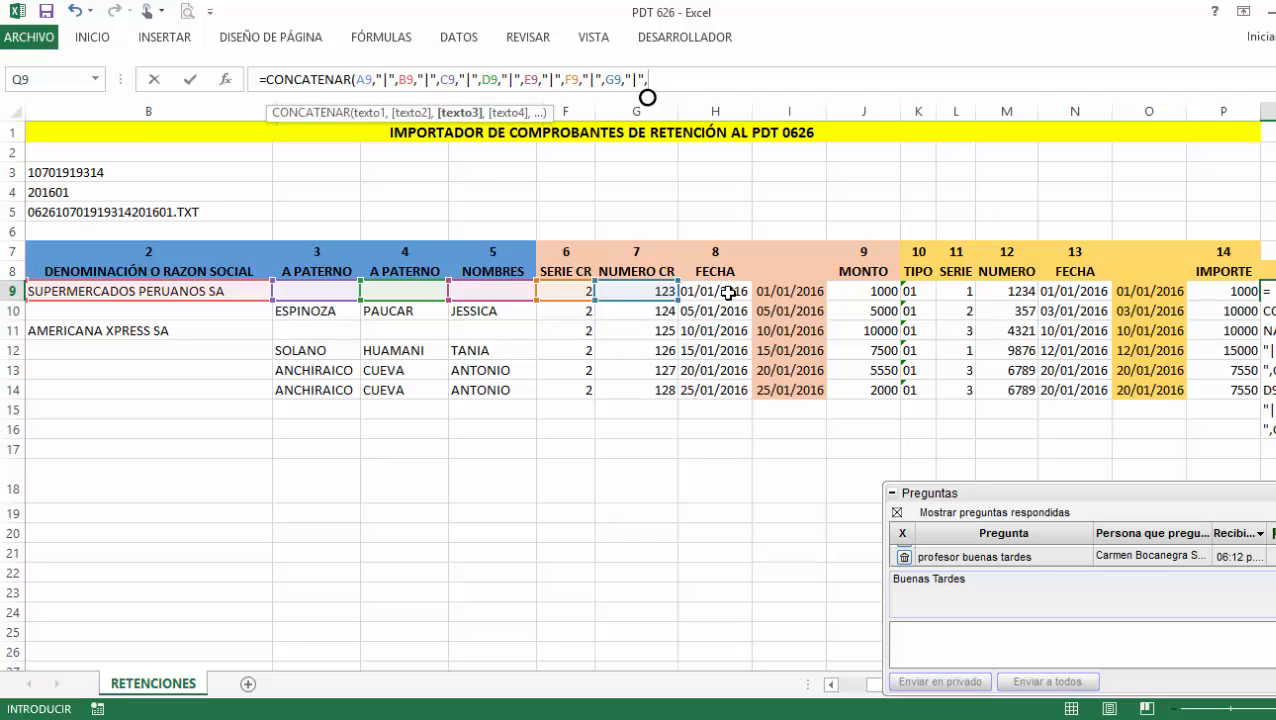
left_click(724, 291)
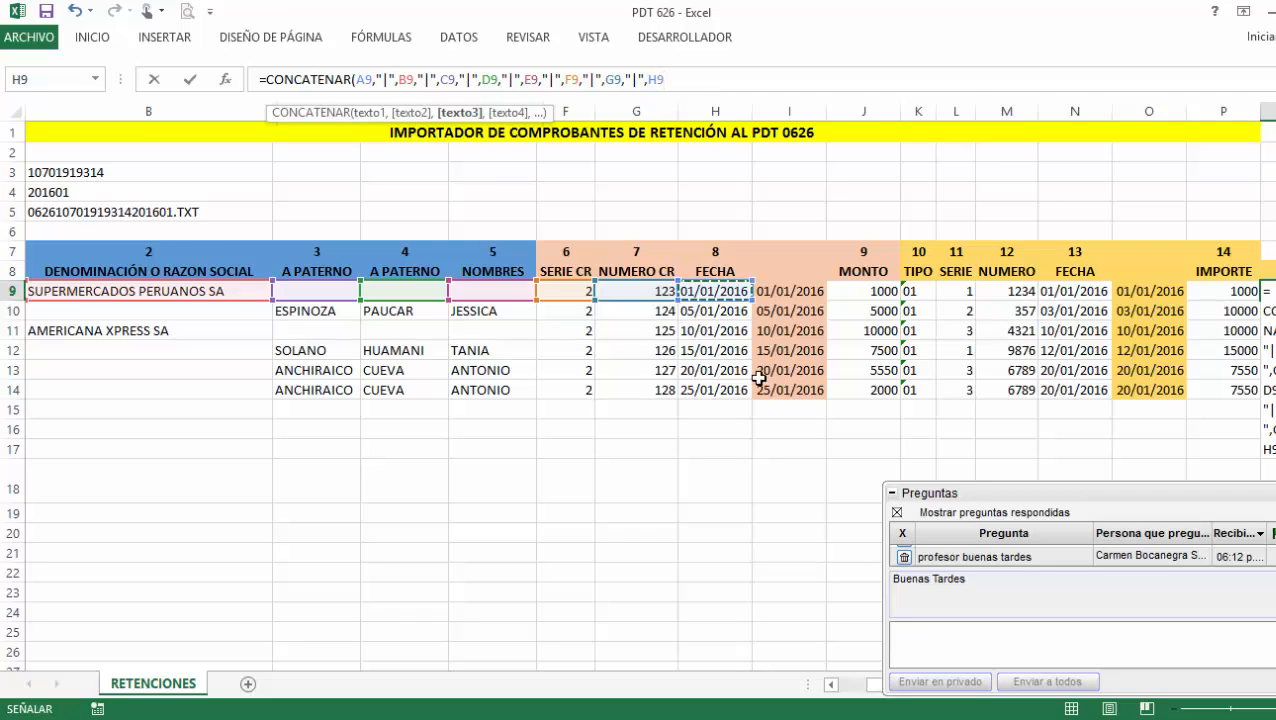
type(",\"|\",")
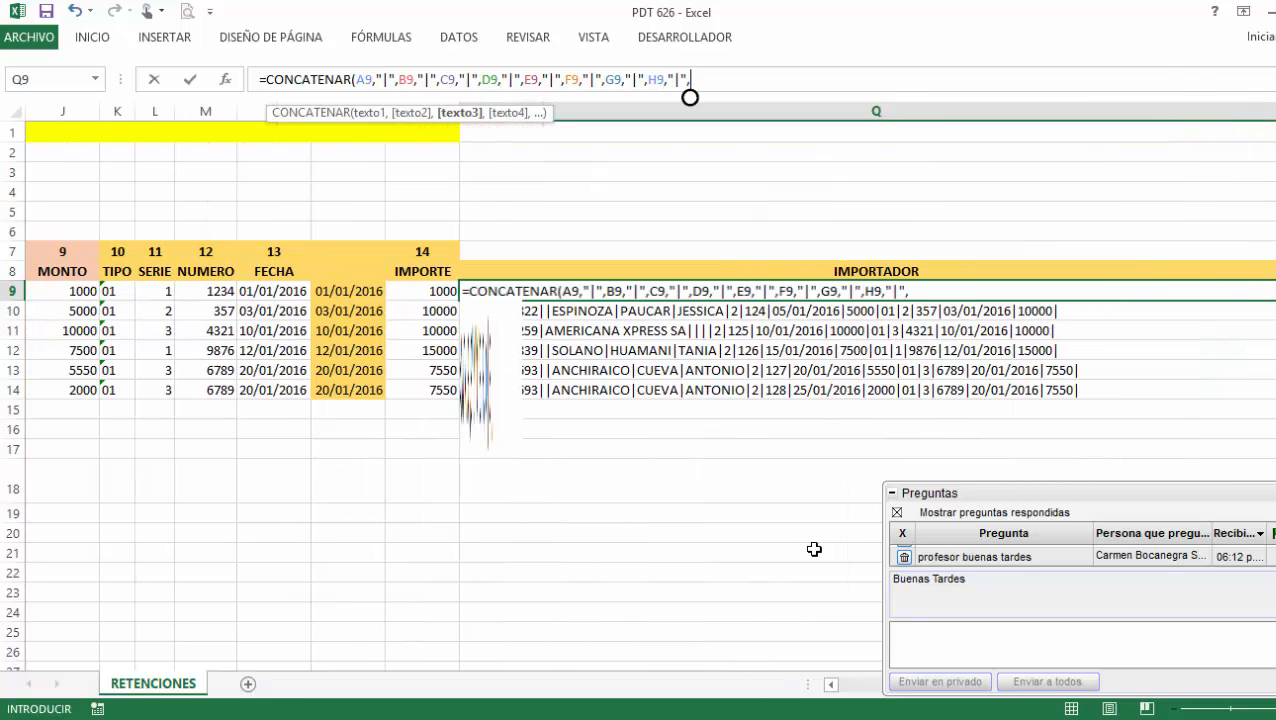
left_click(831, 685)
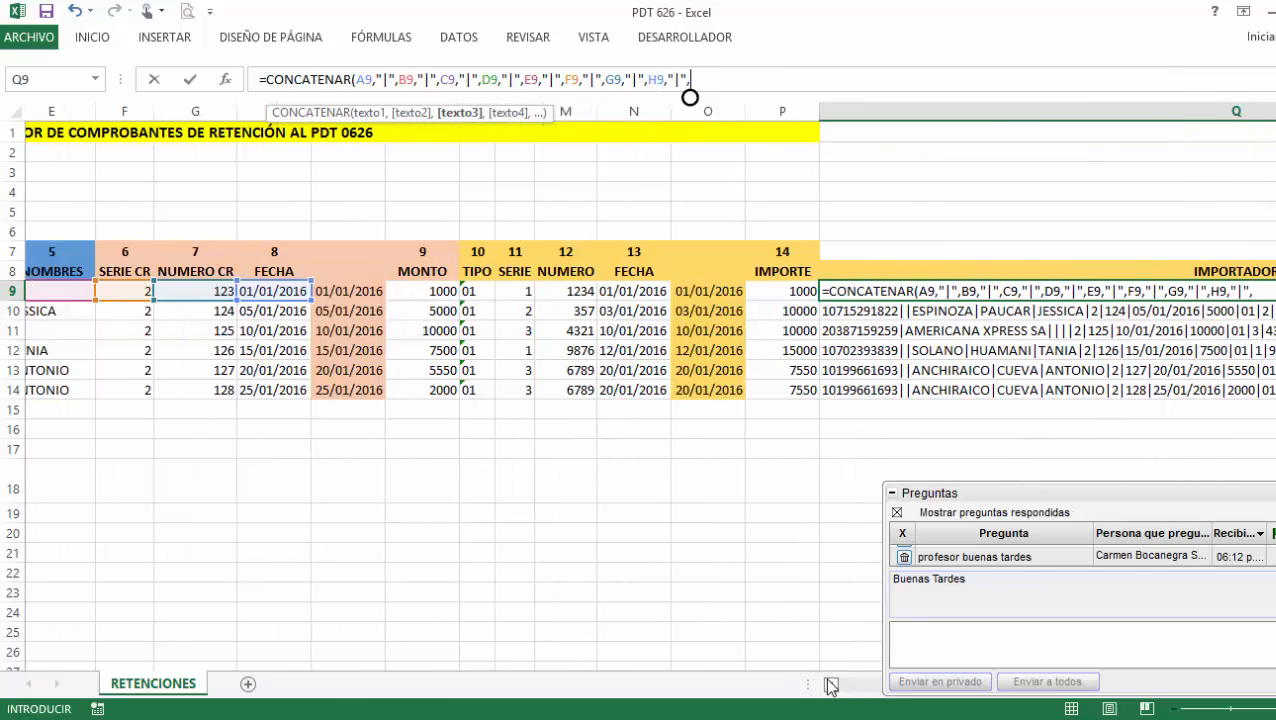
left_click(635, 295)
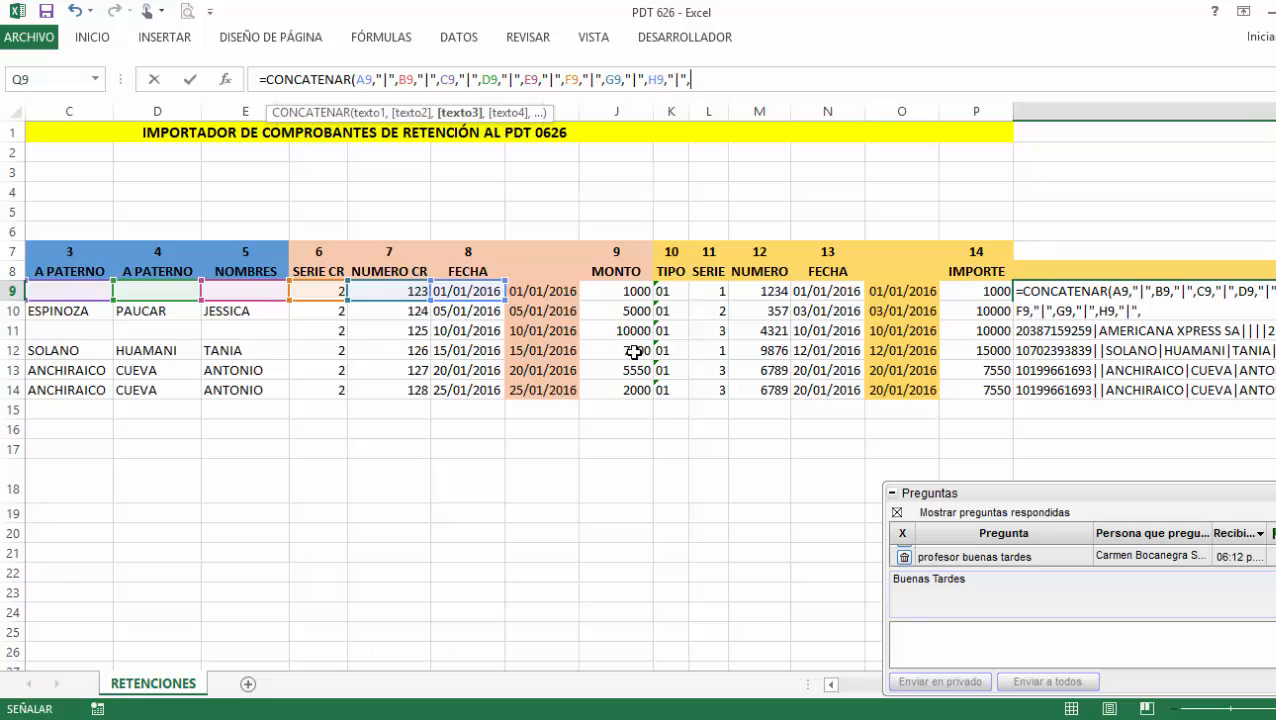
Append K9, L9, M9, N9 and P9 to the formula with "|" separators.
type(",\"|\",")
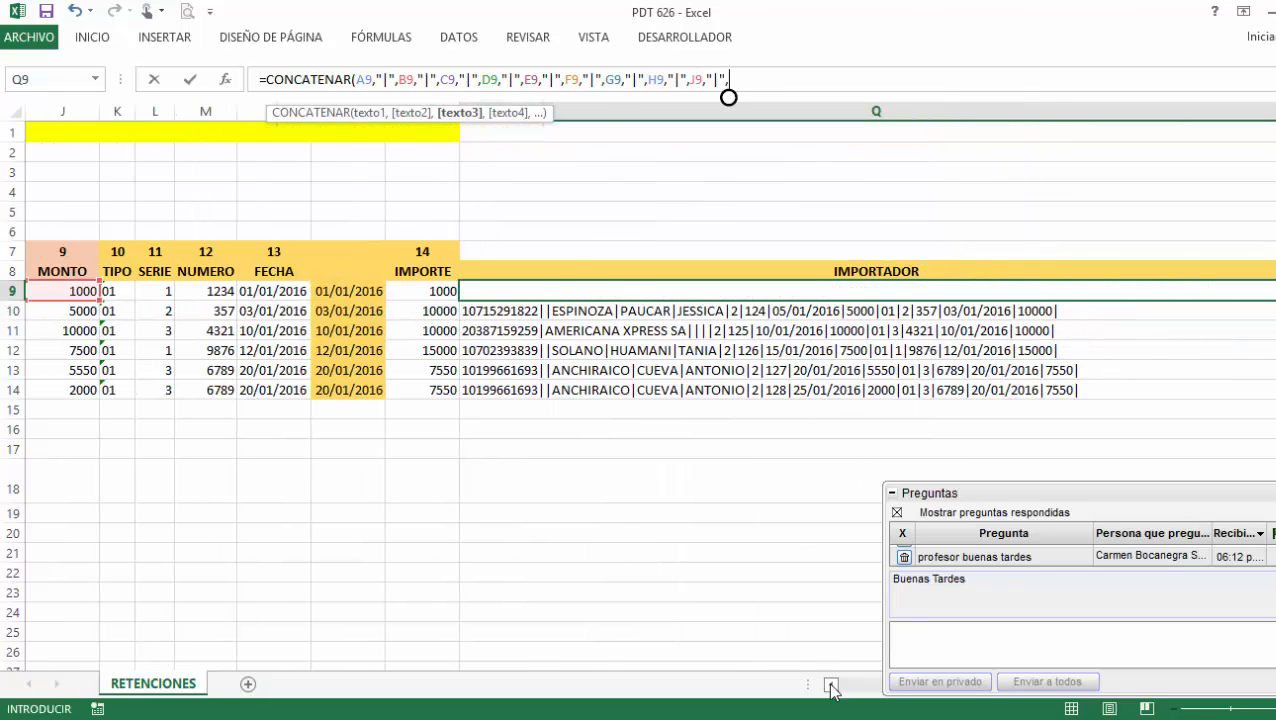
left_click(831, 685)
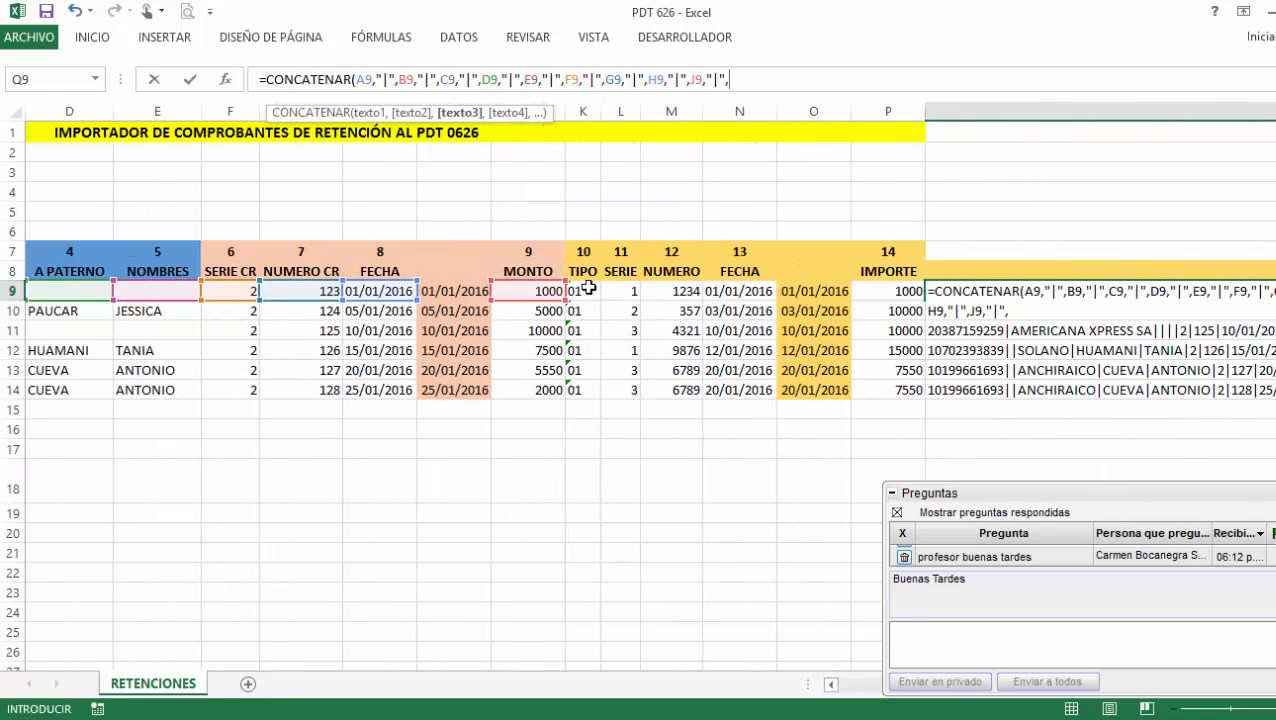
left_click(585, 291)
type(",\"|\",")
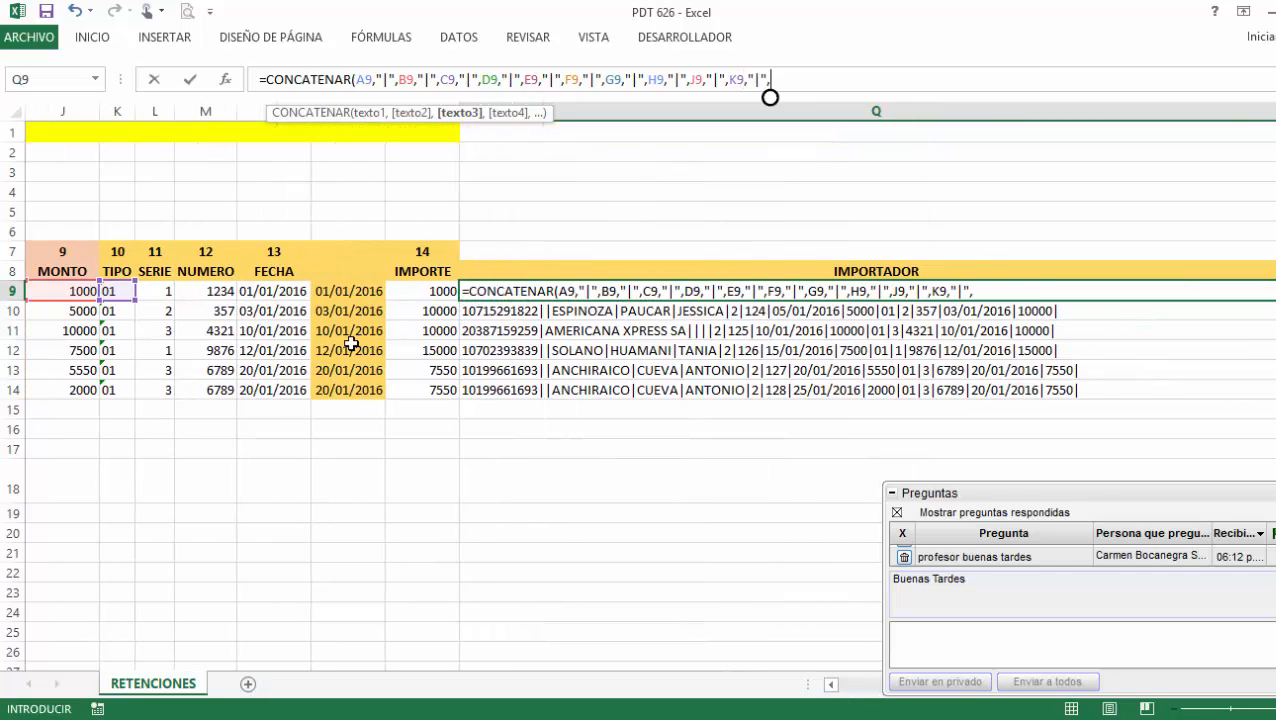
left_click(154, 291)
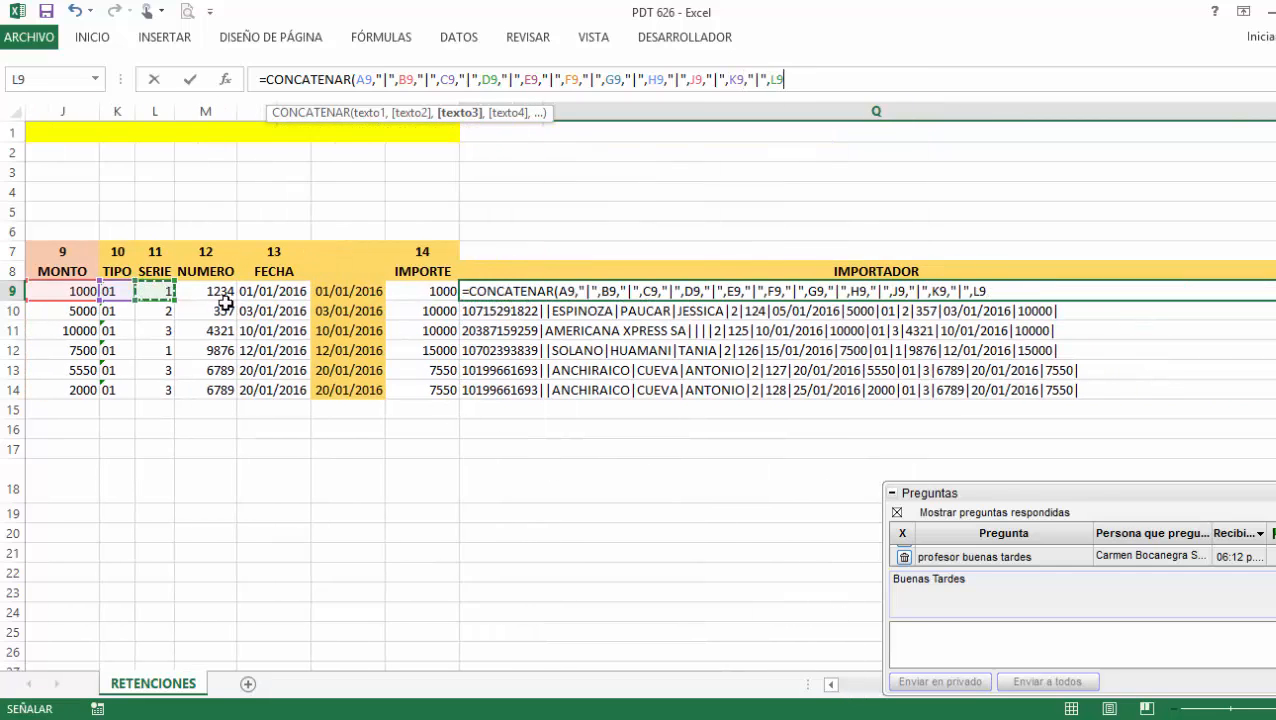
type(",\"|\",")
left_click(222, 291)
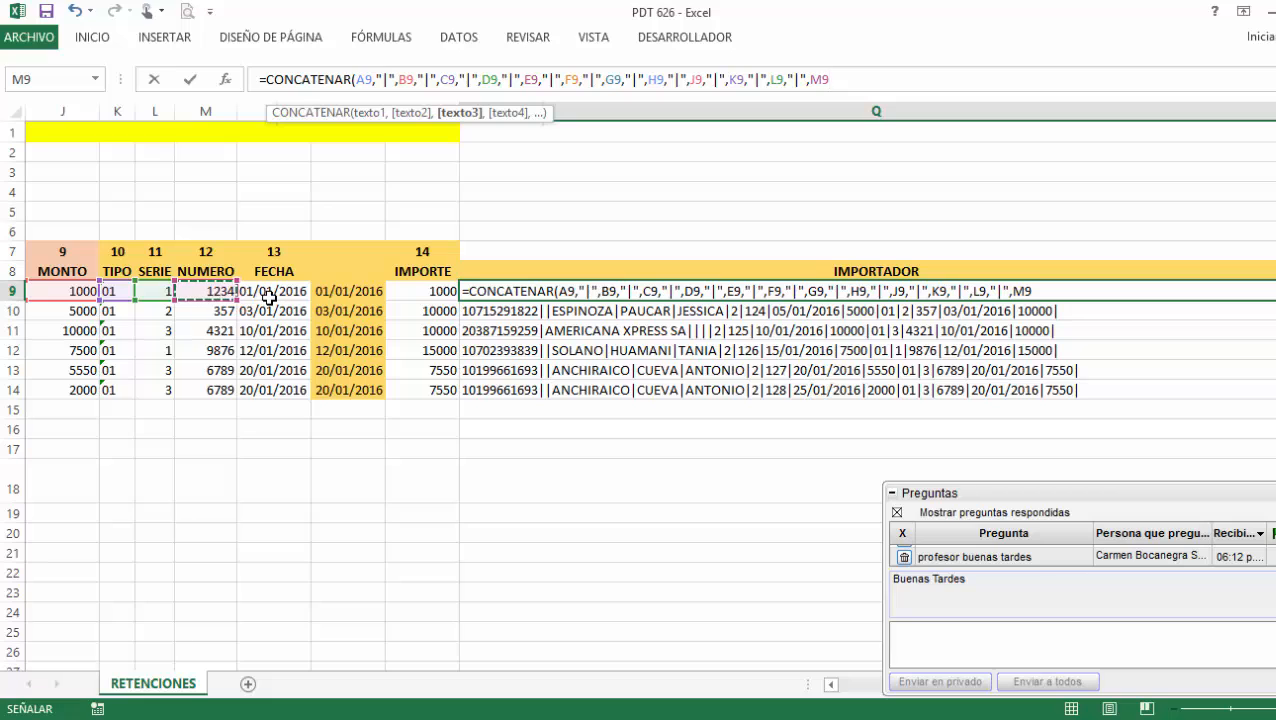
type(",\"|\",")
left_click(268, 293)
type(",\"|\",")
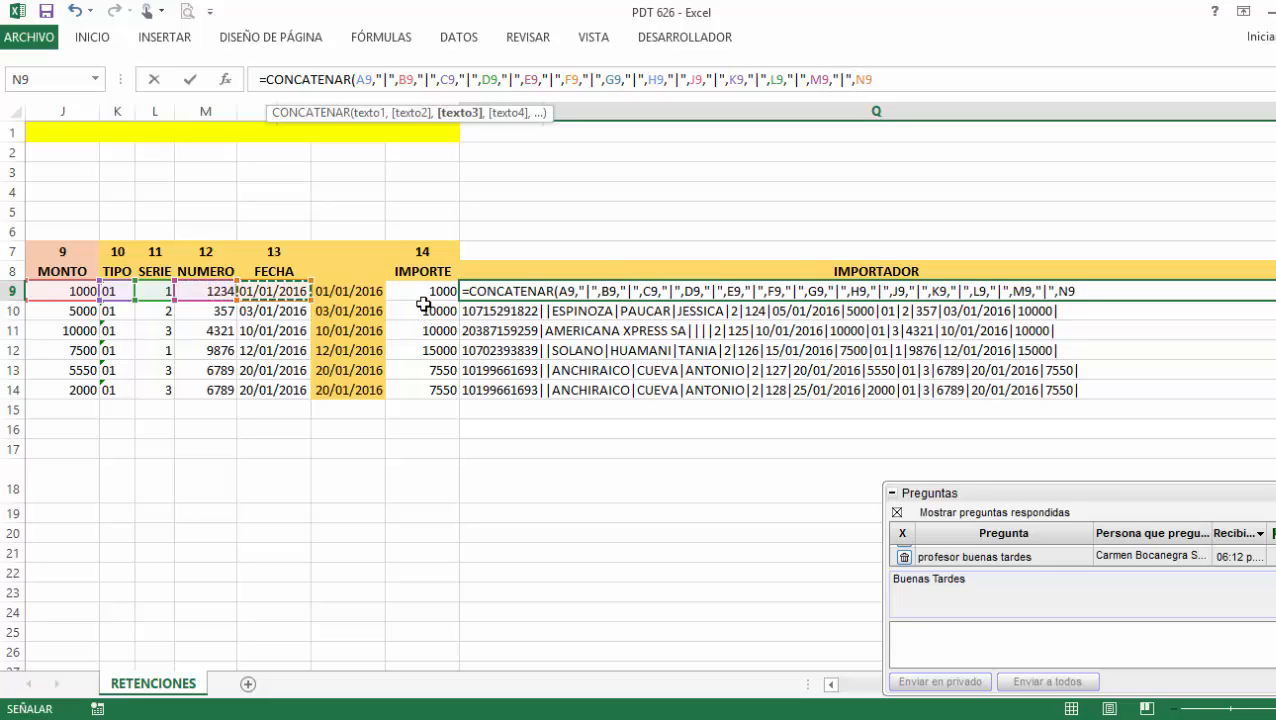
left_click(425, 291)
Finish and commit the Q9 CONCATENAR formula, then autofit column Q.
type(",\"|\",")
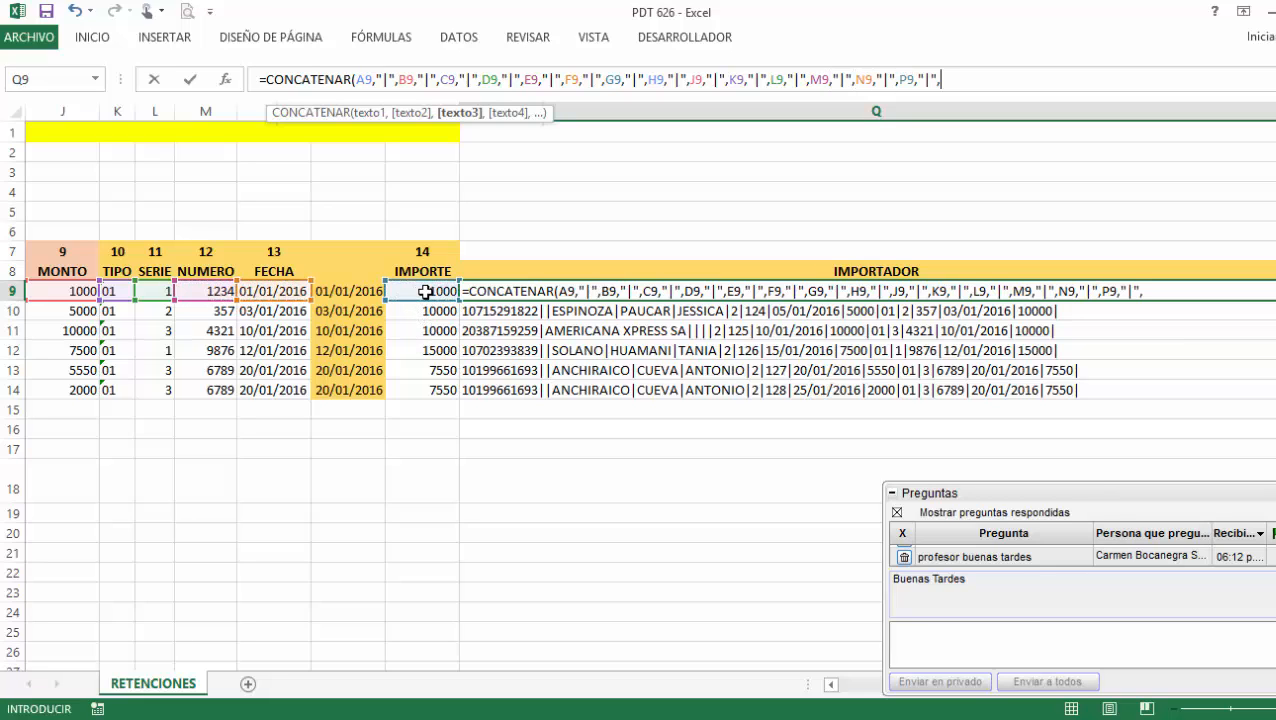
key("Return")
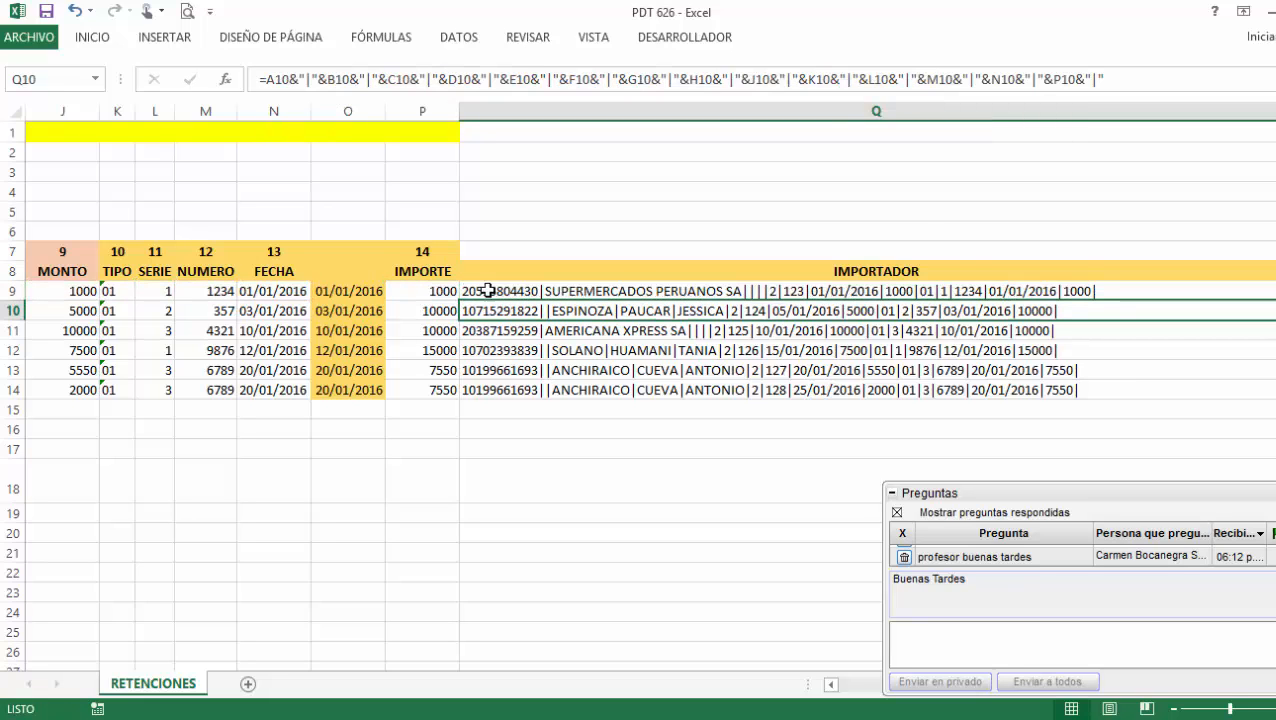
double_click(1275, 111)
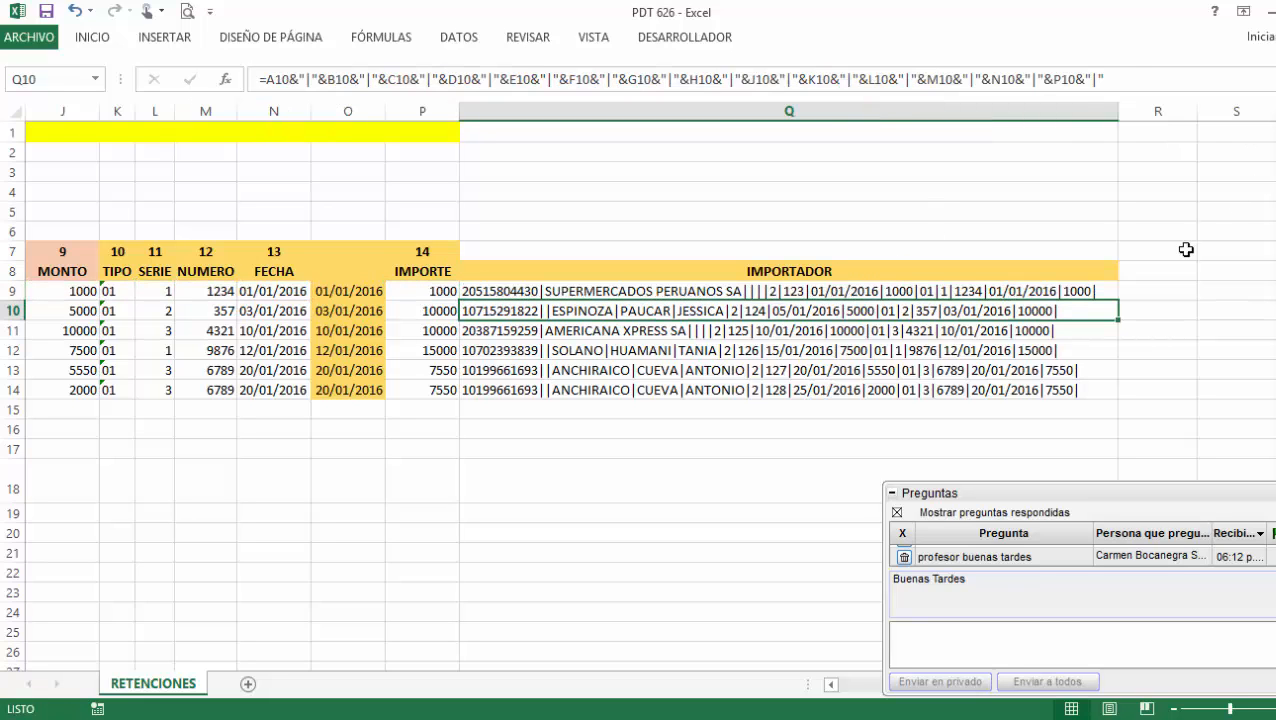
left_click(1174, 311)
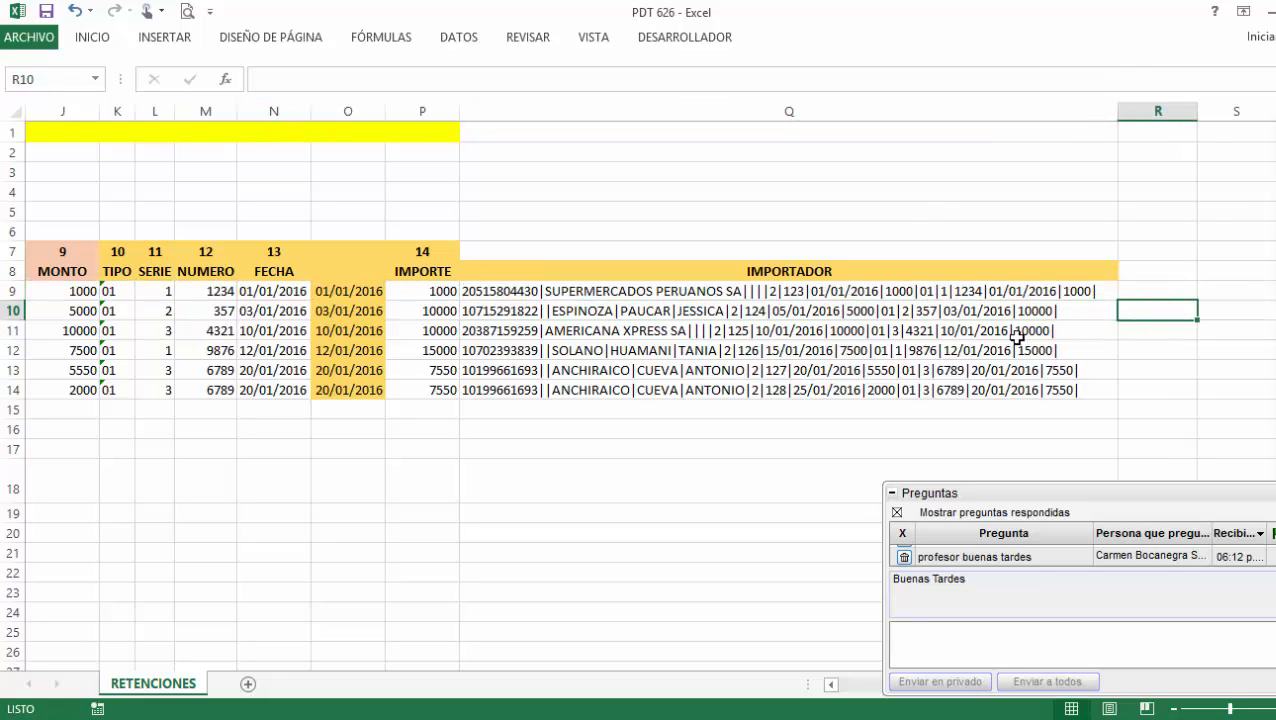
Review the row's source columns and select the importer lines Q9:Q14.
left_click(941, 296)
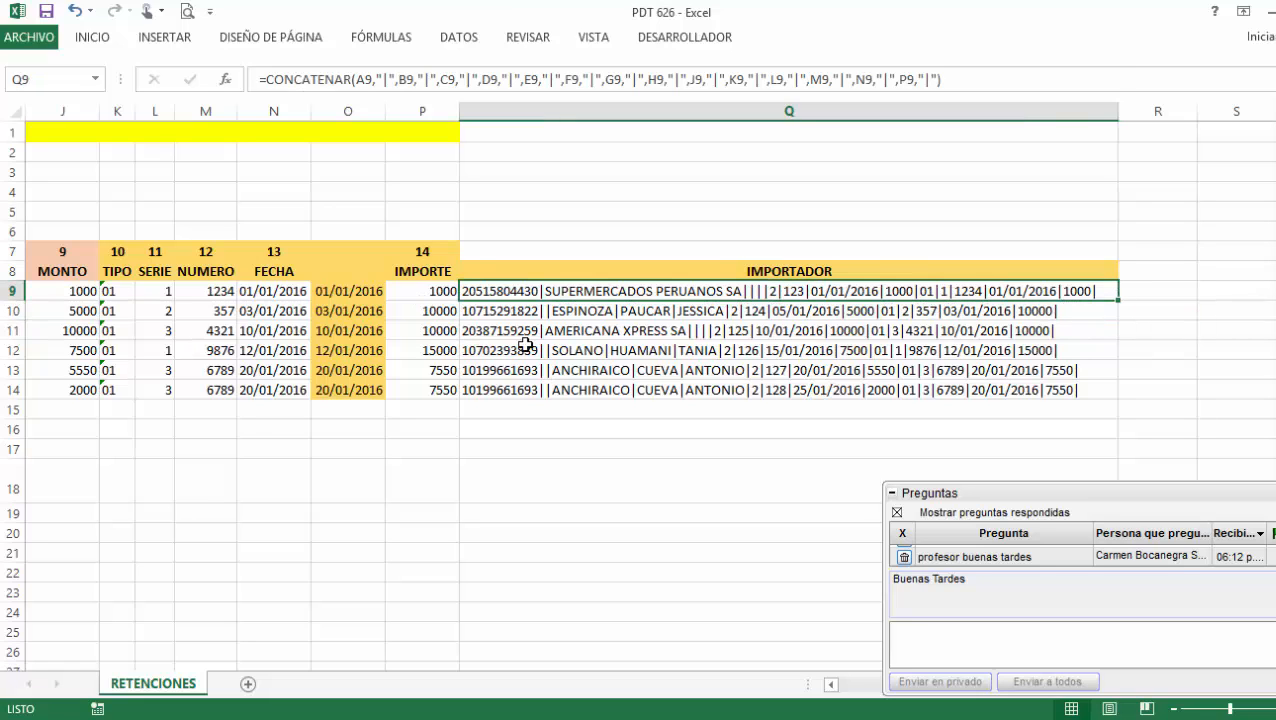
left_click(830, 684)
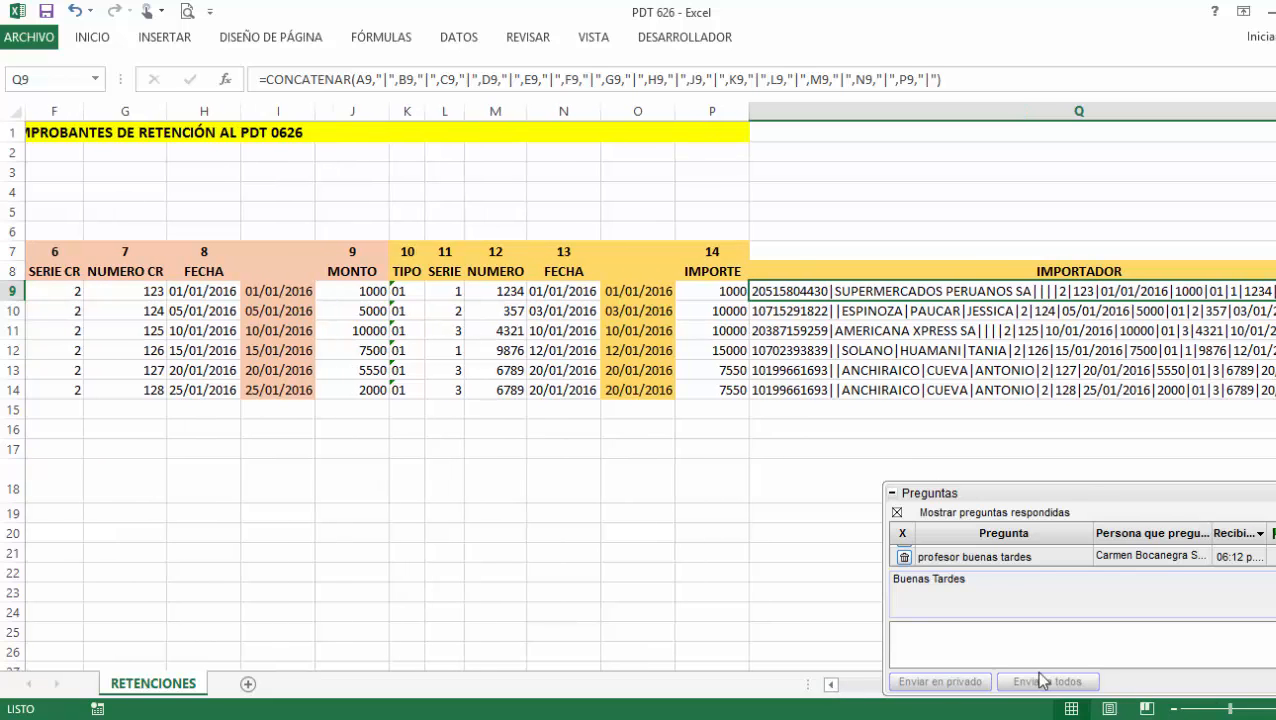
left_click(831, 685)
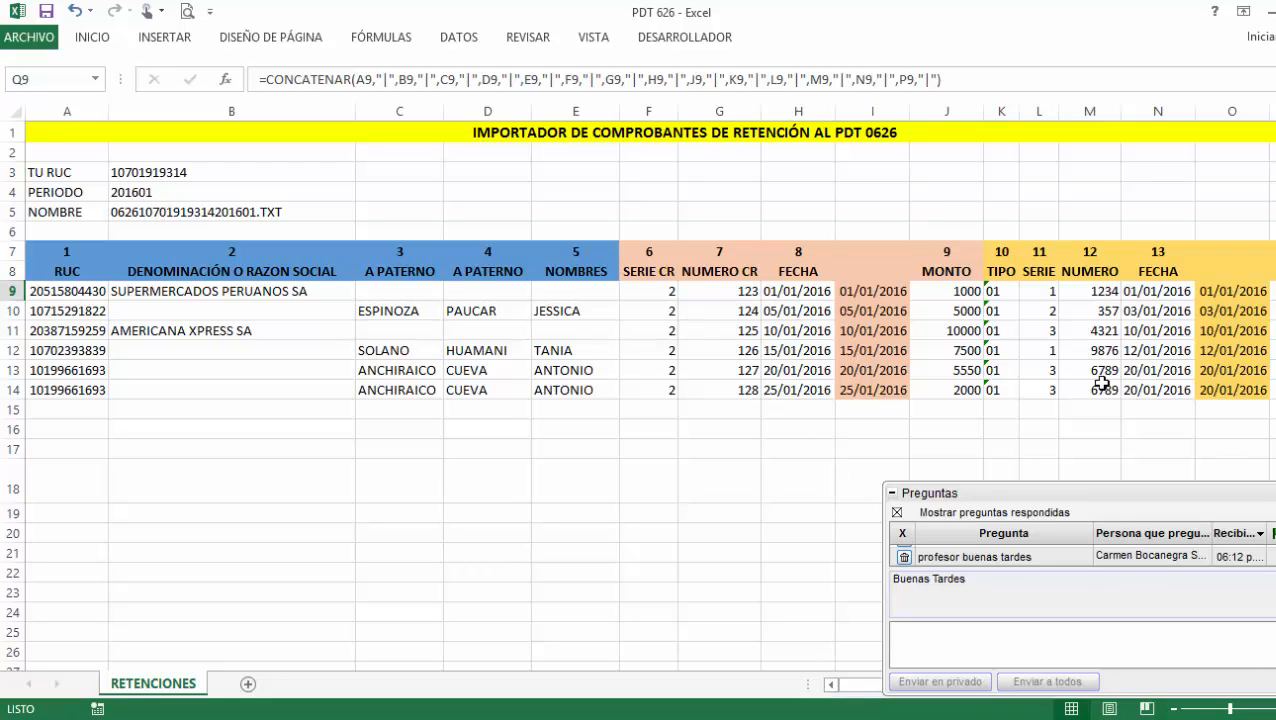
left_click(1234, 304)
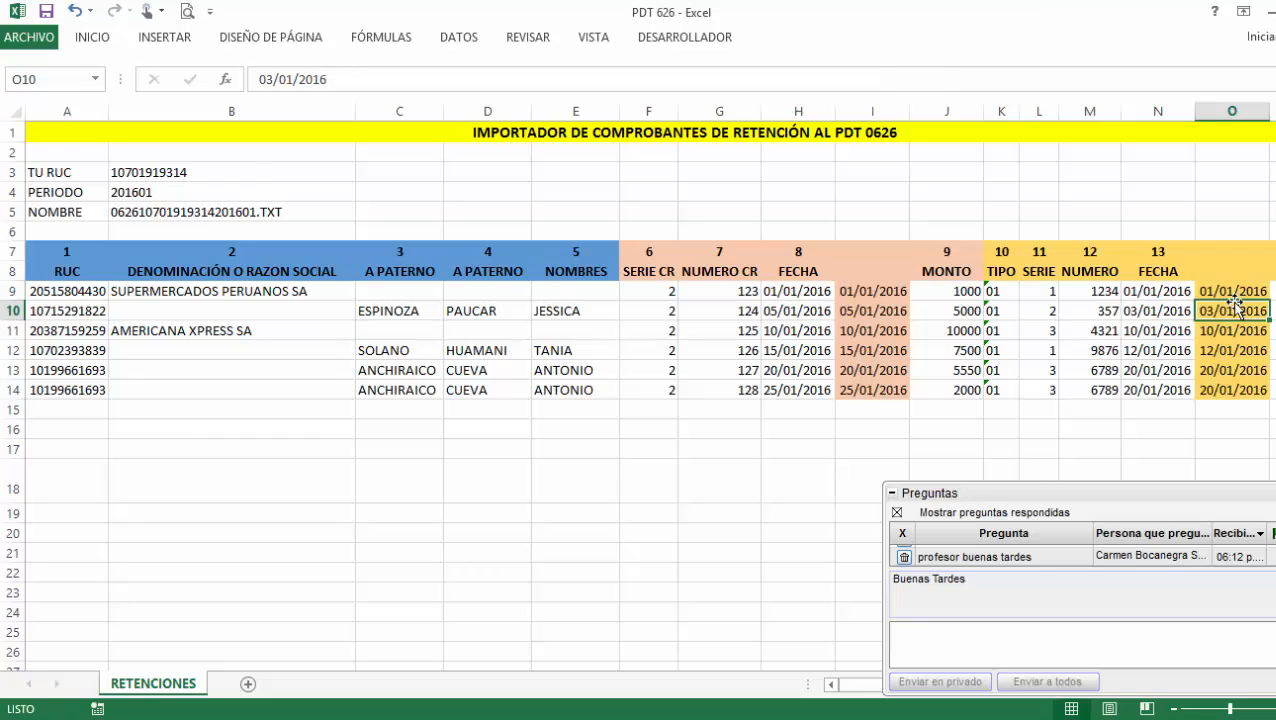
key("Right")
key("Right")
key("Right")
key("Right")
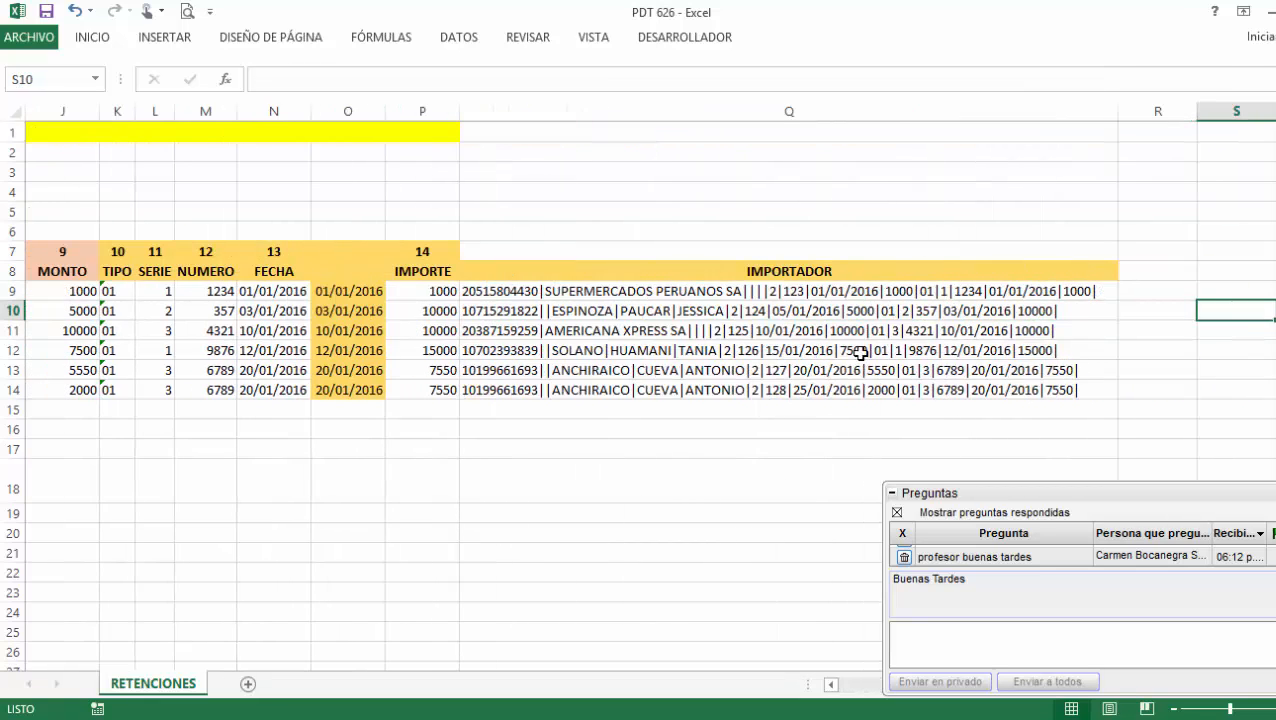
left_click_drag(833, 292, 848, 392)
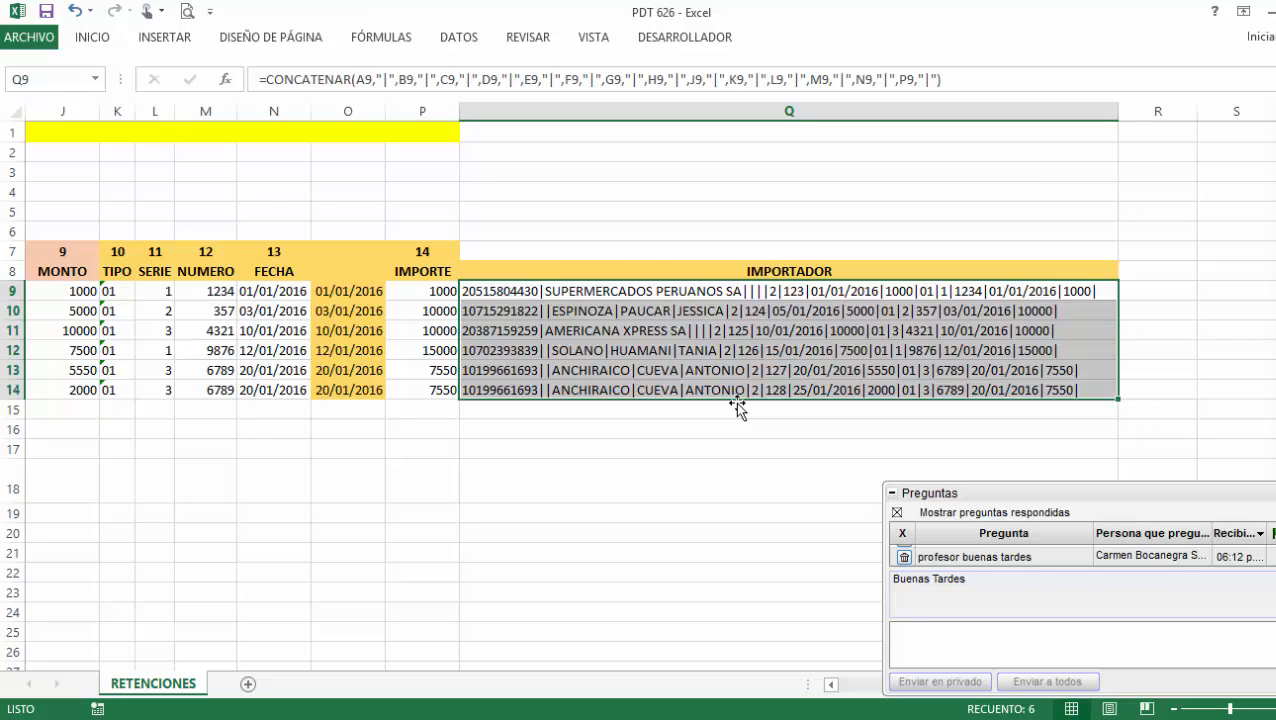
Paste the Q9:Q14 importer lines into Notepad and copy the TXT file name from B5.
key("ctrl+c")
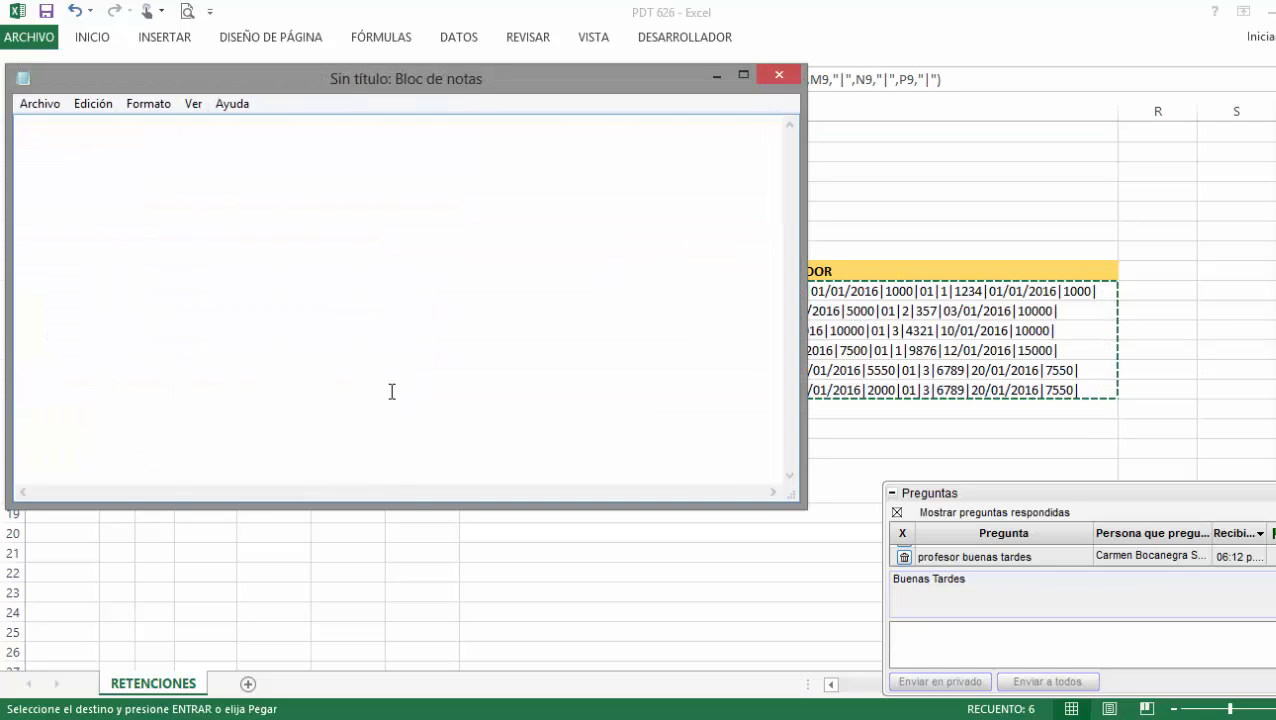
key("ctrl+v")
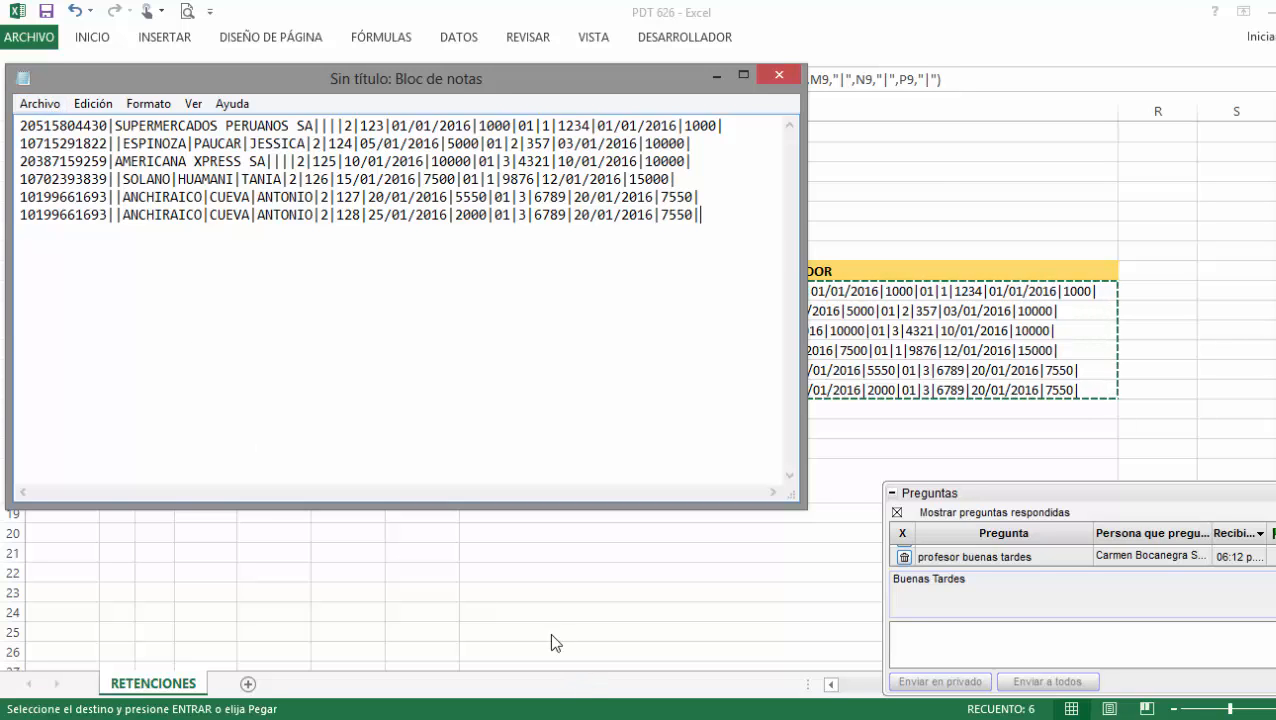
left_click(527, 602)
left_click_drag(836, 690, 840, 686)
left_click(184, 215)
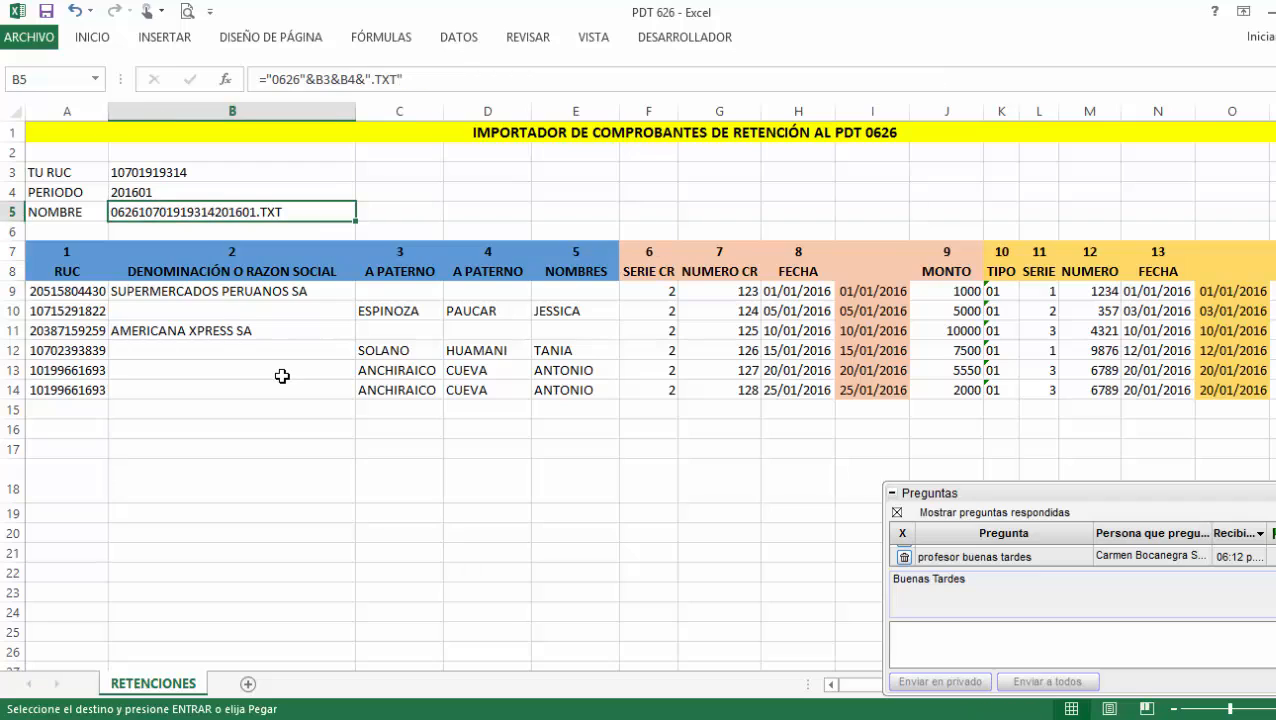
key("ctrl+c")
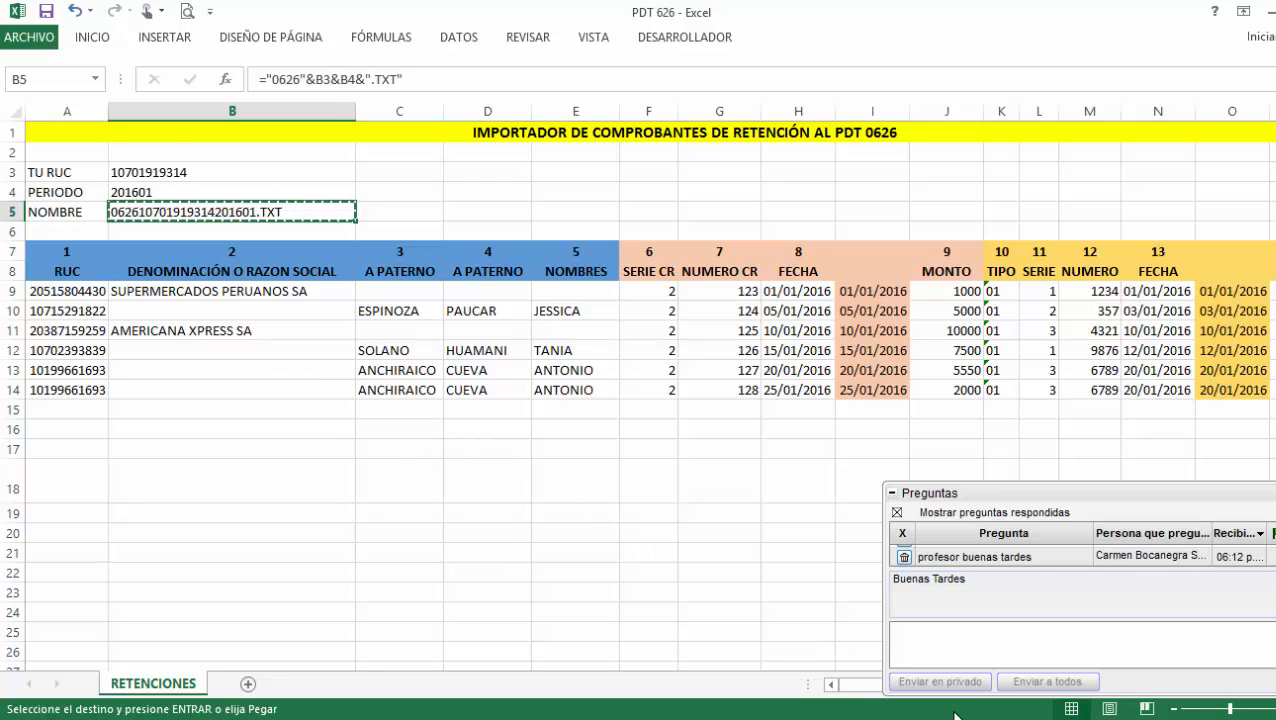
key("alt+Tab")
Save the Notepad text in D:\ESAN under the B5 .TXT file name, then minimize Notepad.
left_click(40, 105)
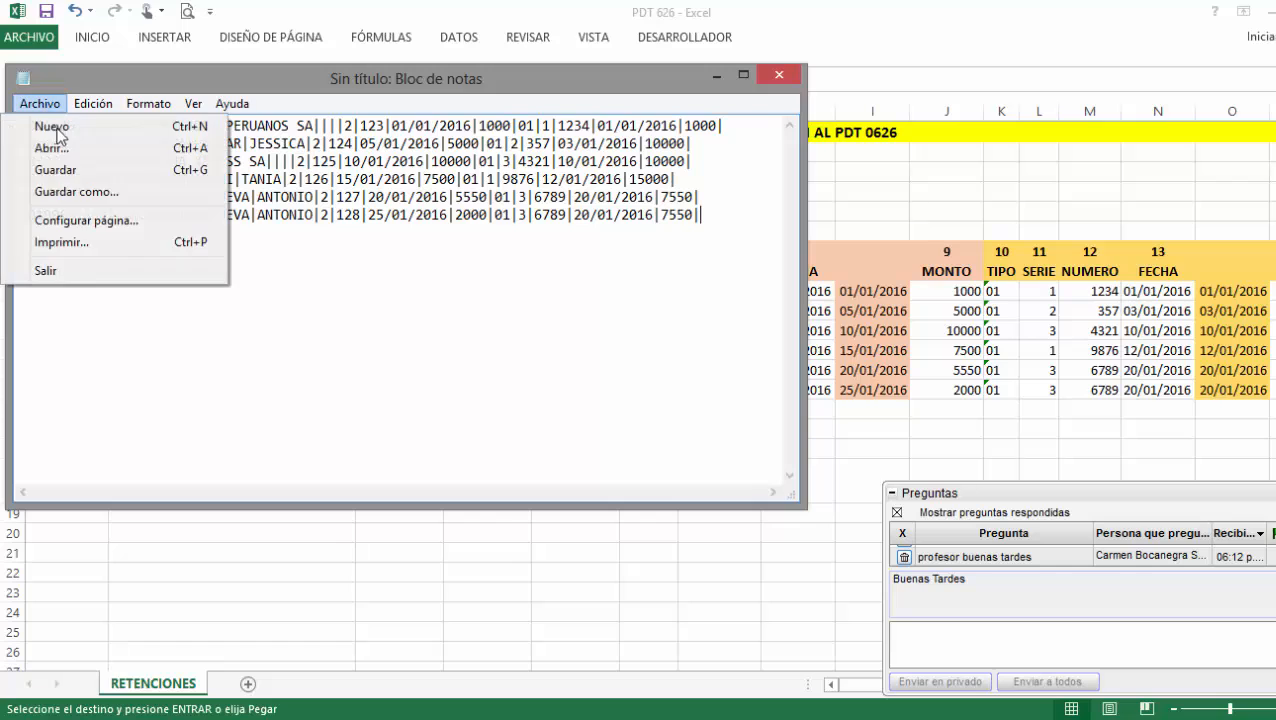
left_click(94, 195)
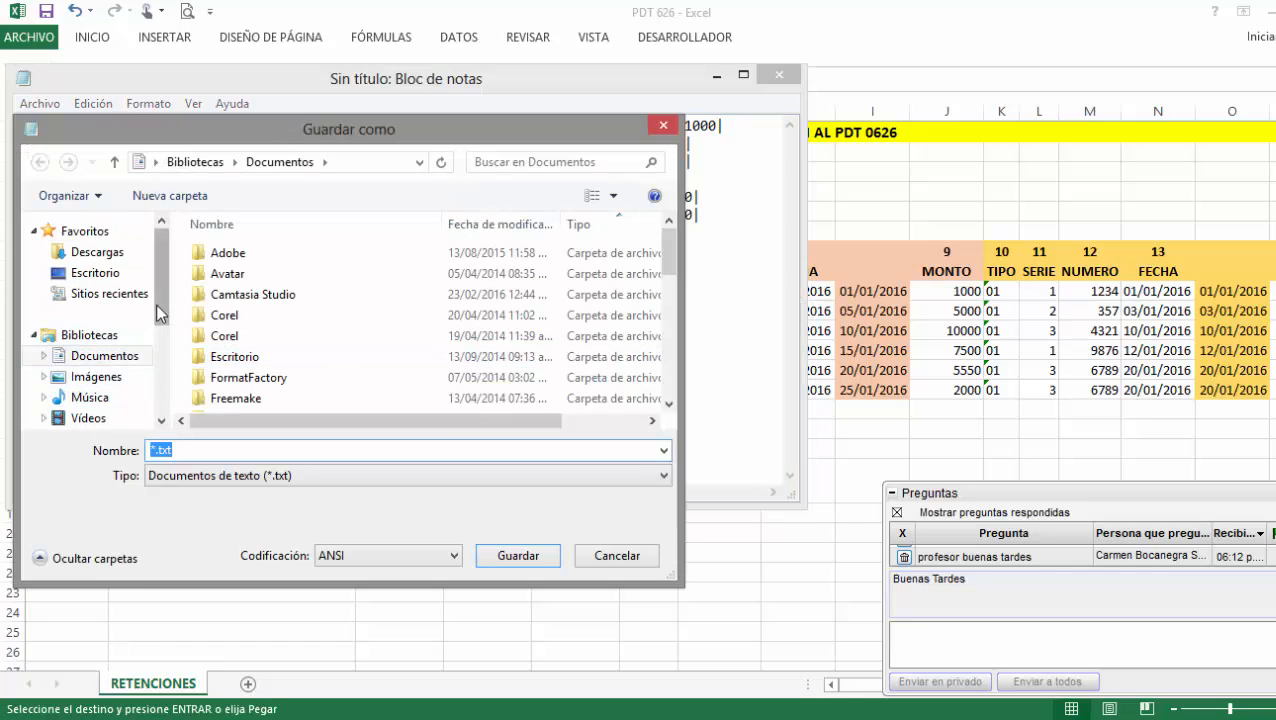
scroll(140, 370, "down", 2)
left_click(140, 368)
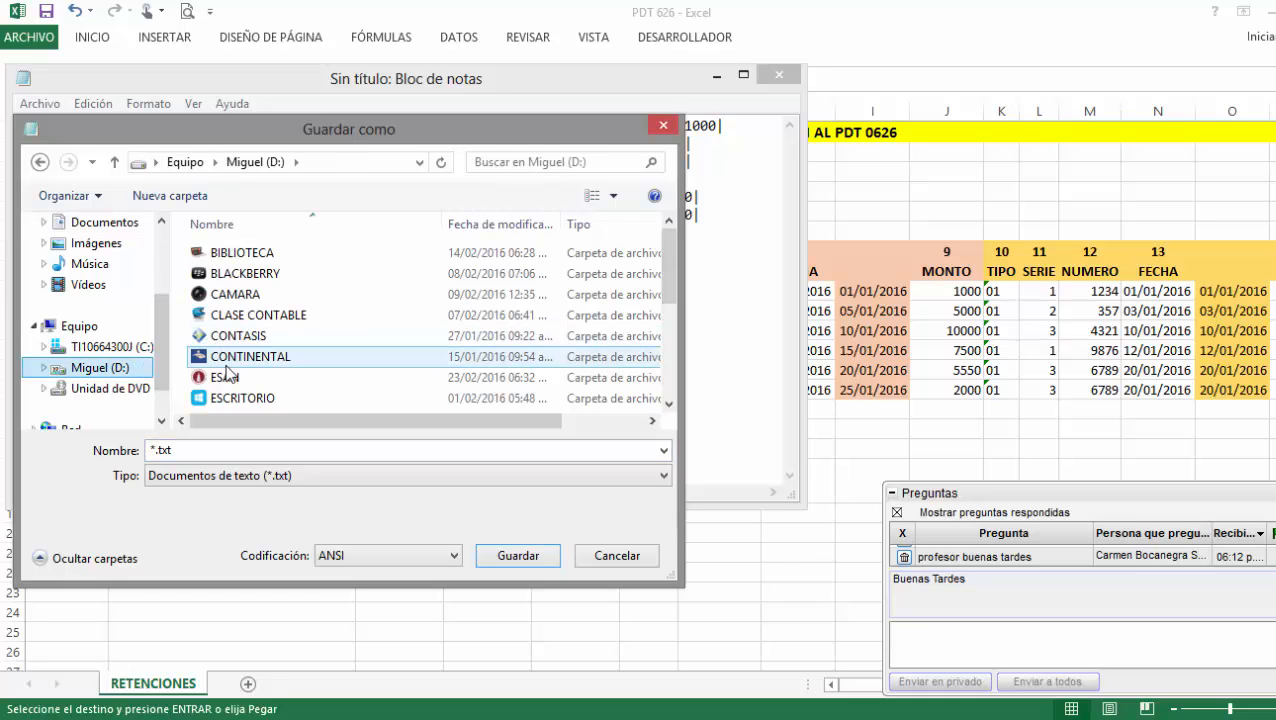
double_click(225, 373)
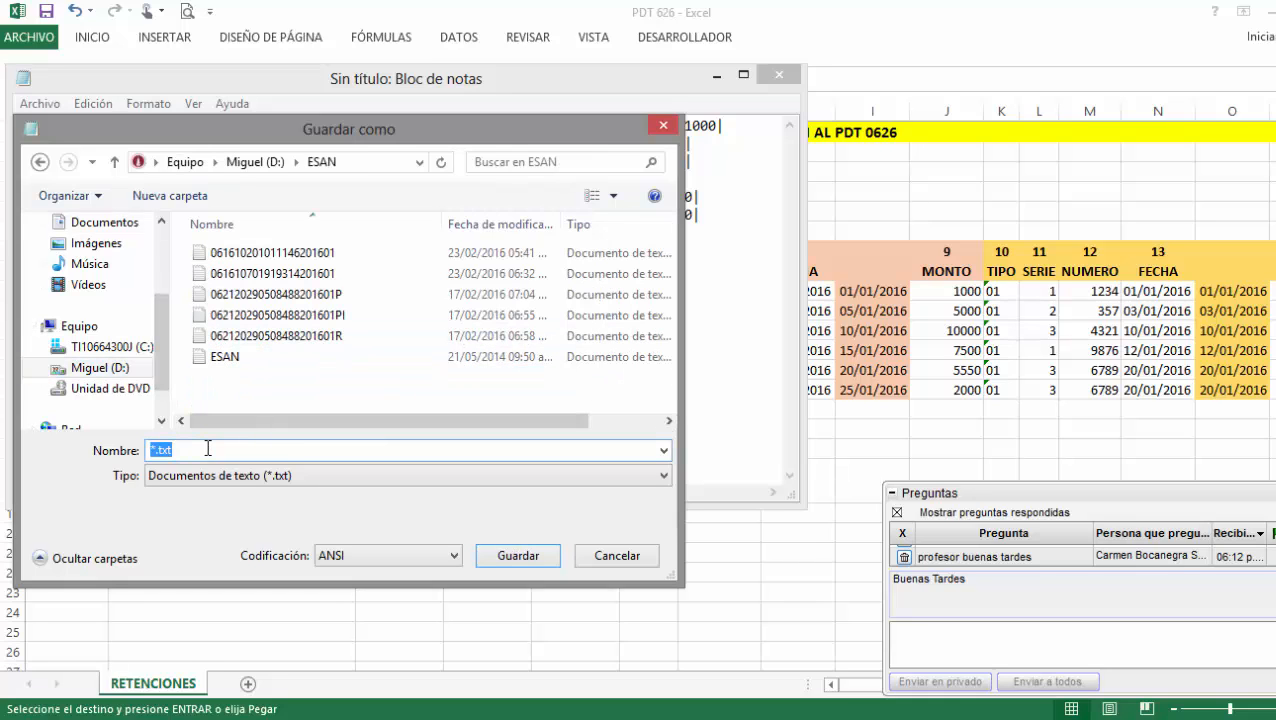
key("ctrl+v")
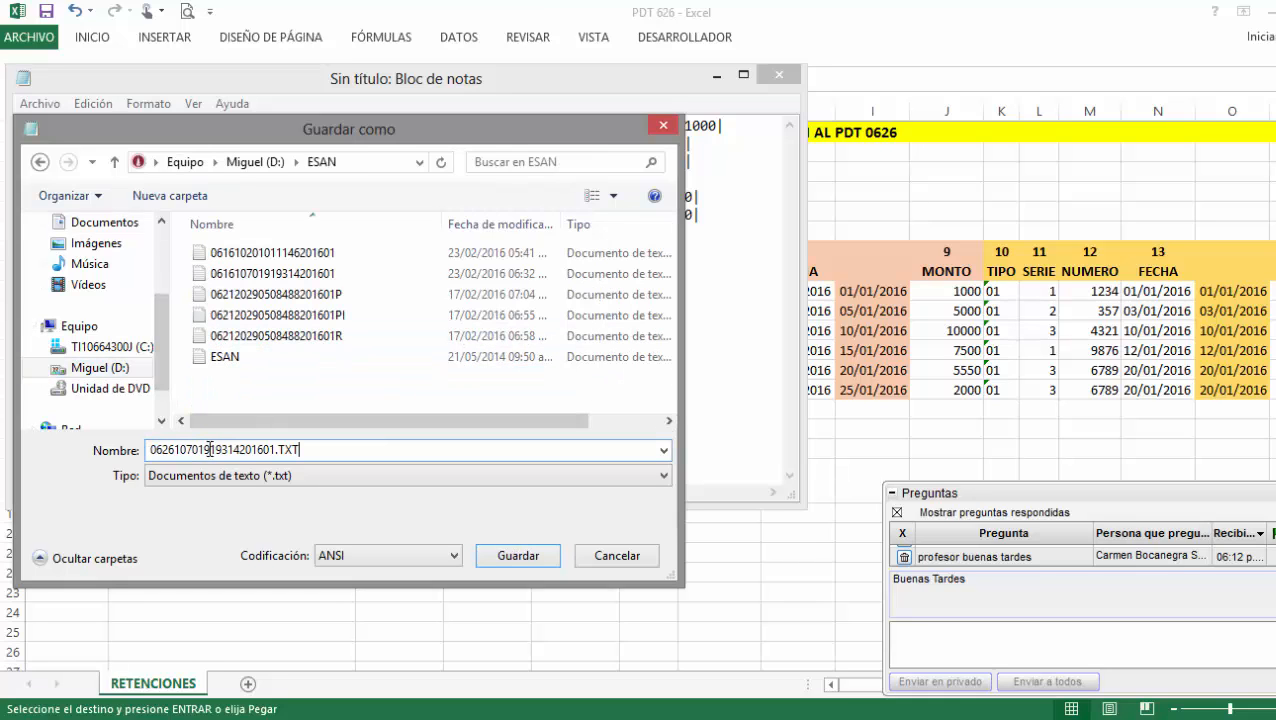
left_click(519, 556)
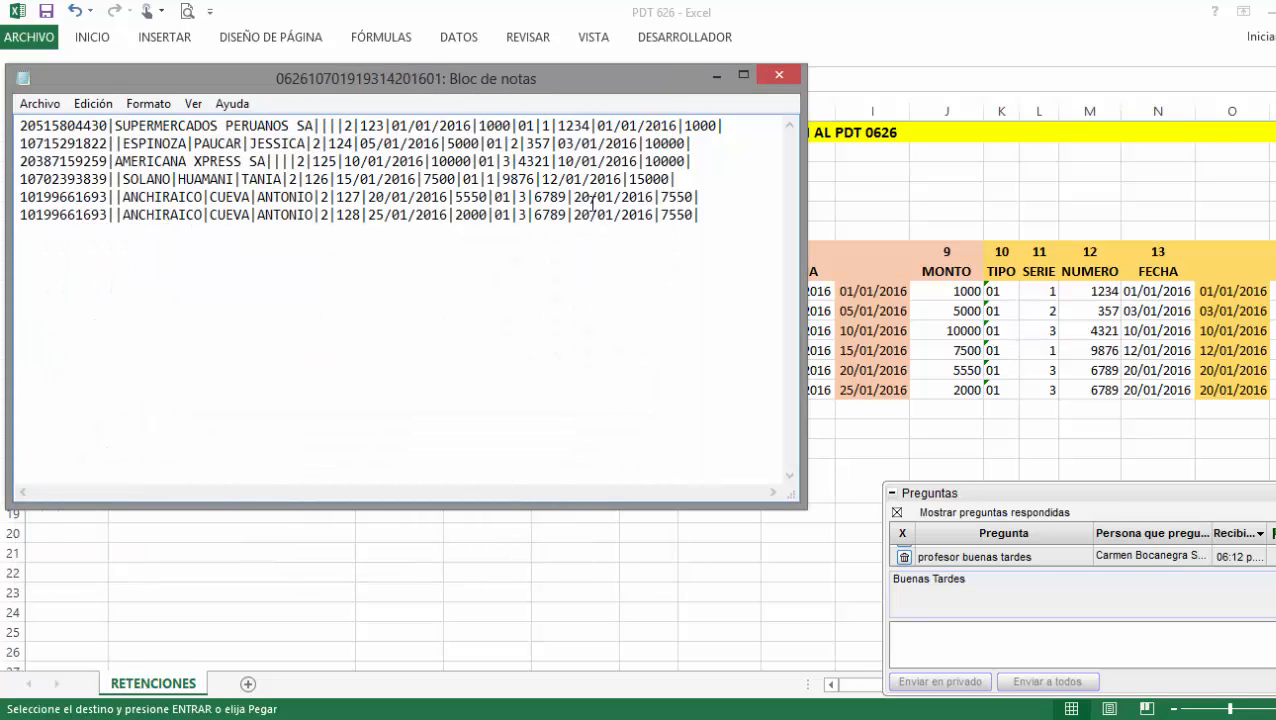
left_click(716, 77)
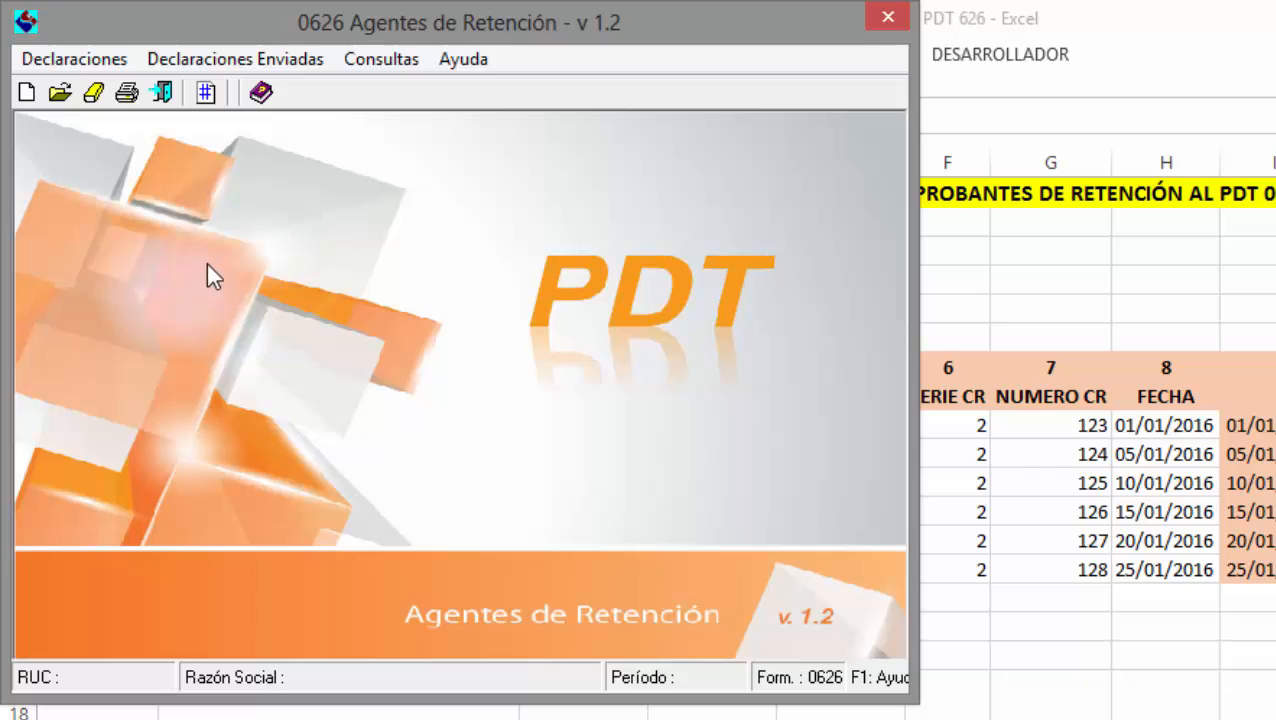
Open the 01/2016 declaration for modification on its Retención tab.
left_click(112, 62)
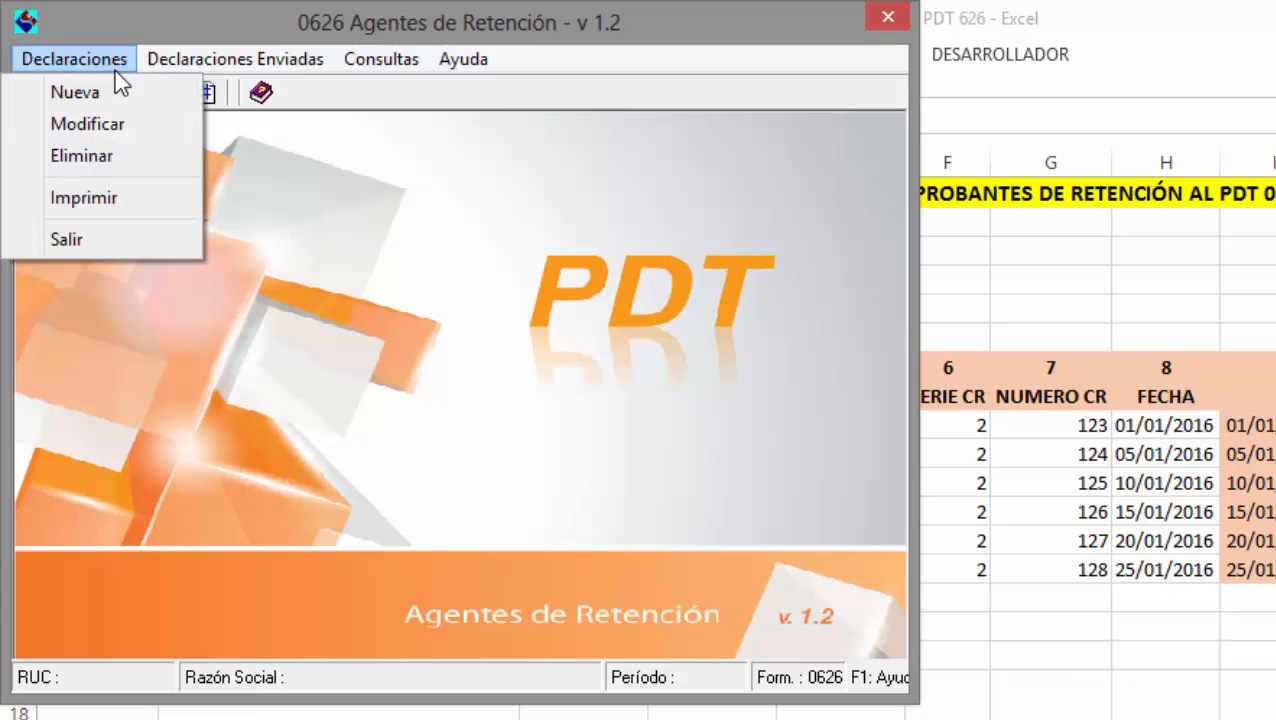
left_click(119, 124)
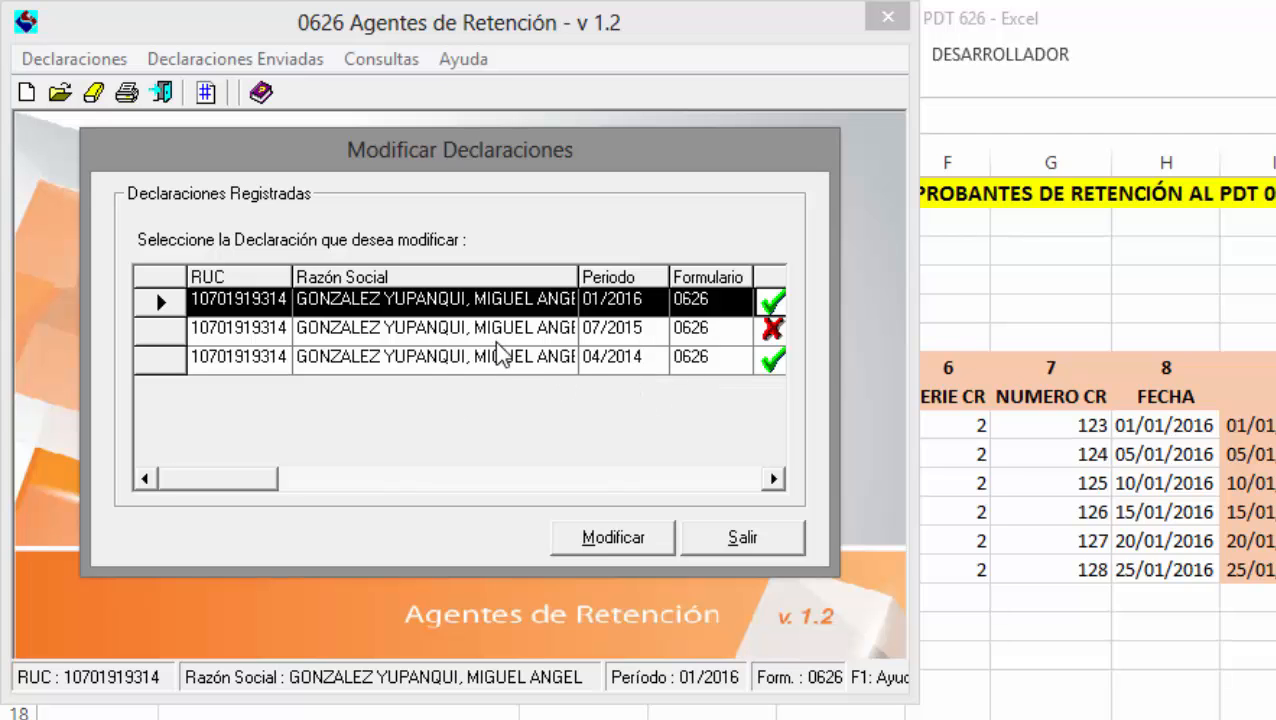
left_click(655, 525)
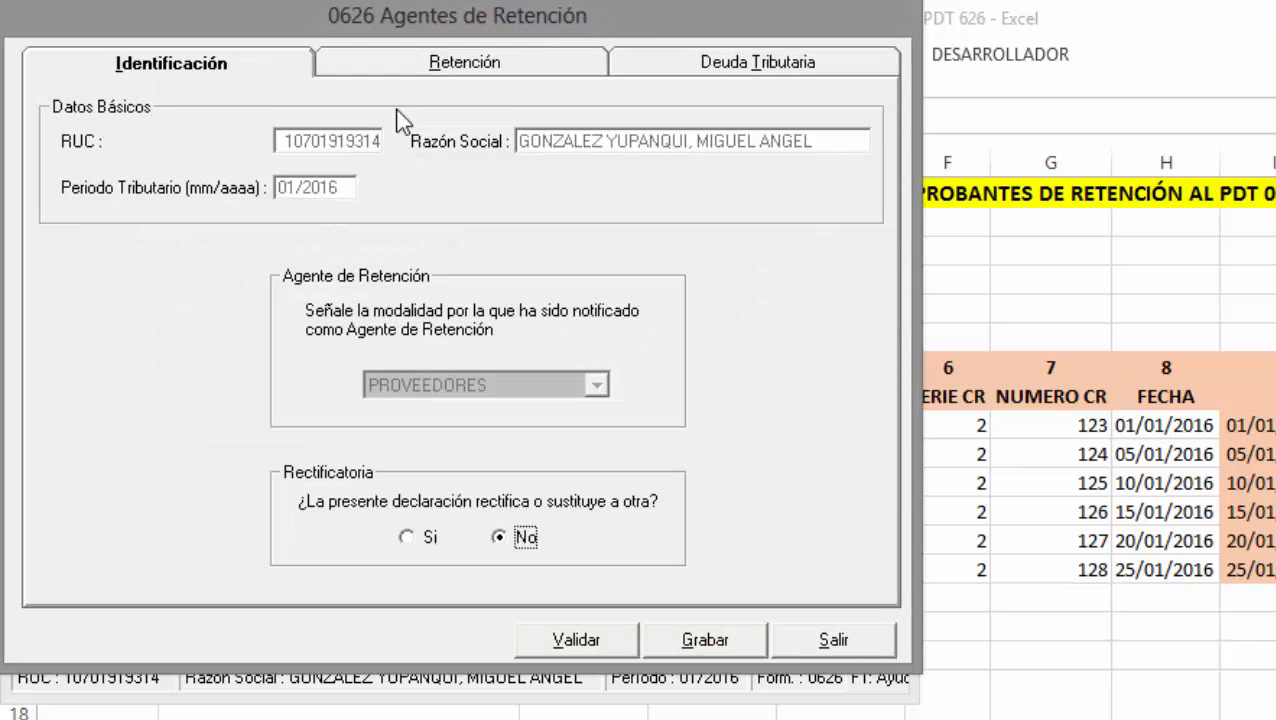
left_click(437, 76)
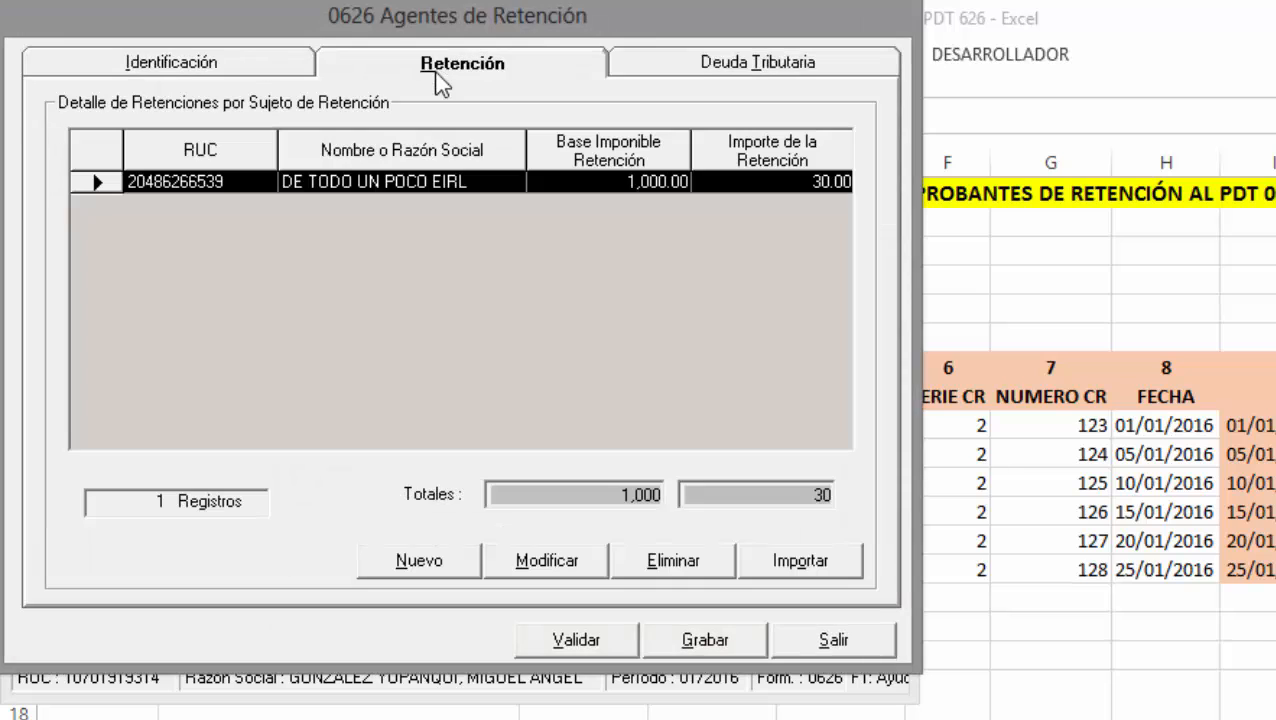
Start a retention import and point it at the D:\ESAN folder.
left_click(800, 562)
left_click_drag(558, 268, 483, 200)
left_click(480, 351)
left_click(463, 401)
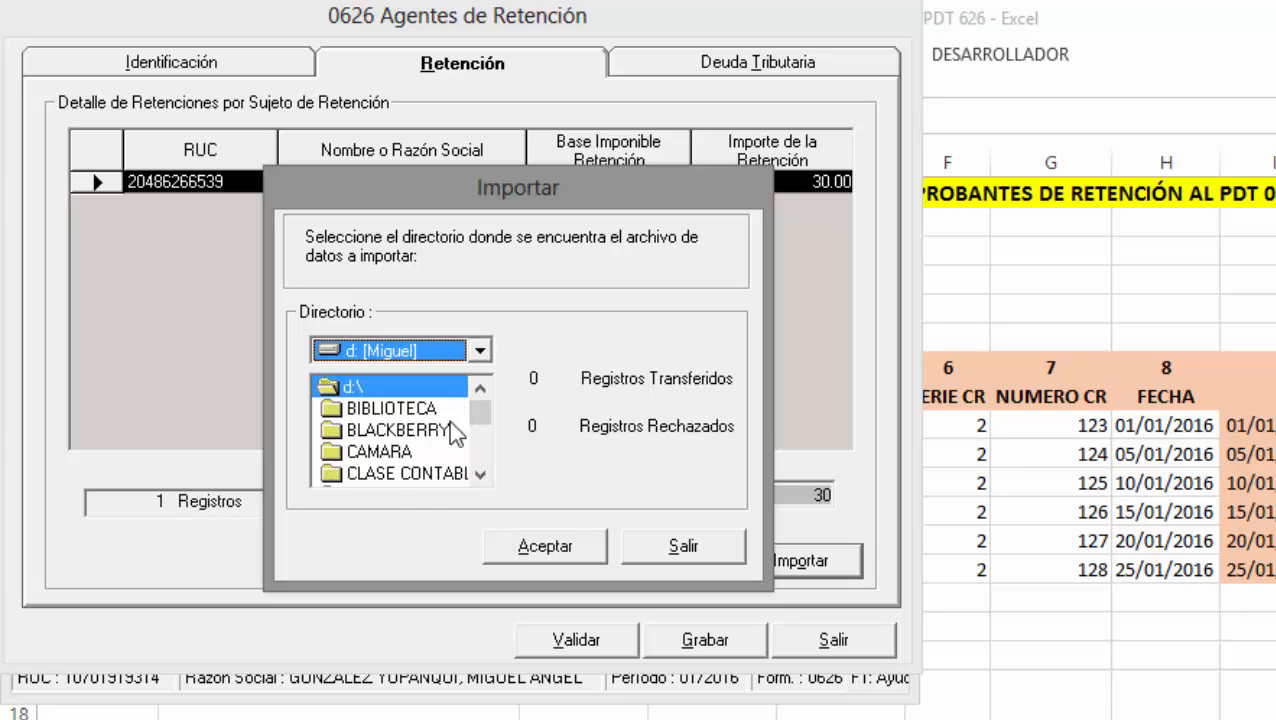
scroll(450, 455, "down", 2)
double_click(420, 452)
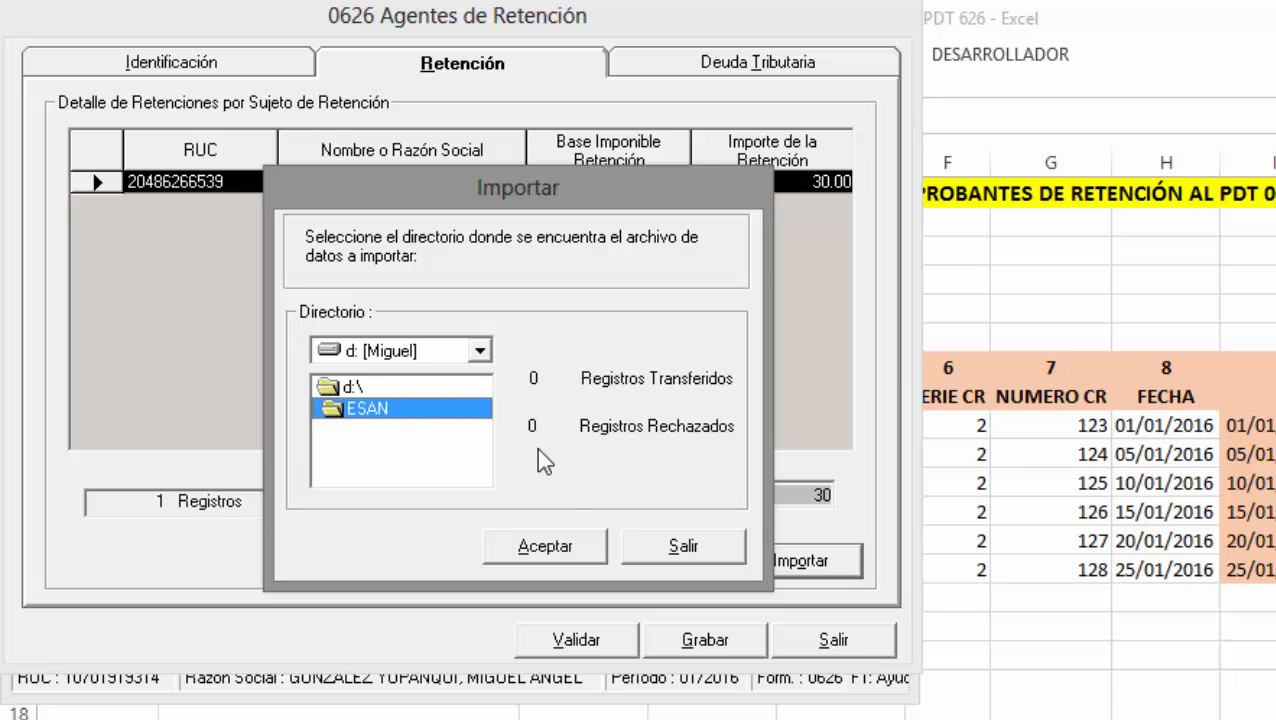
Run the import from ESAN, decline the rejected-records report, and close the import window.
left_click(546, 542)
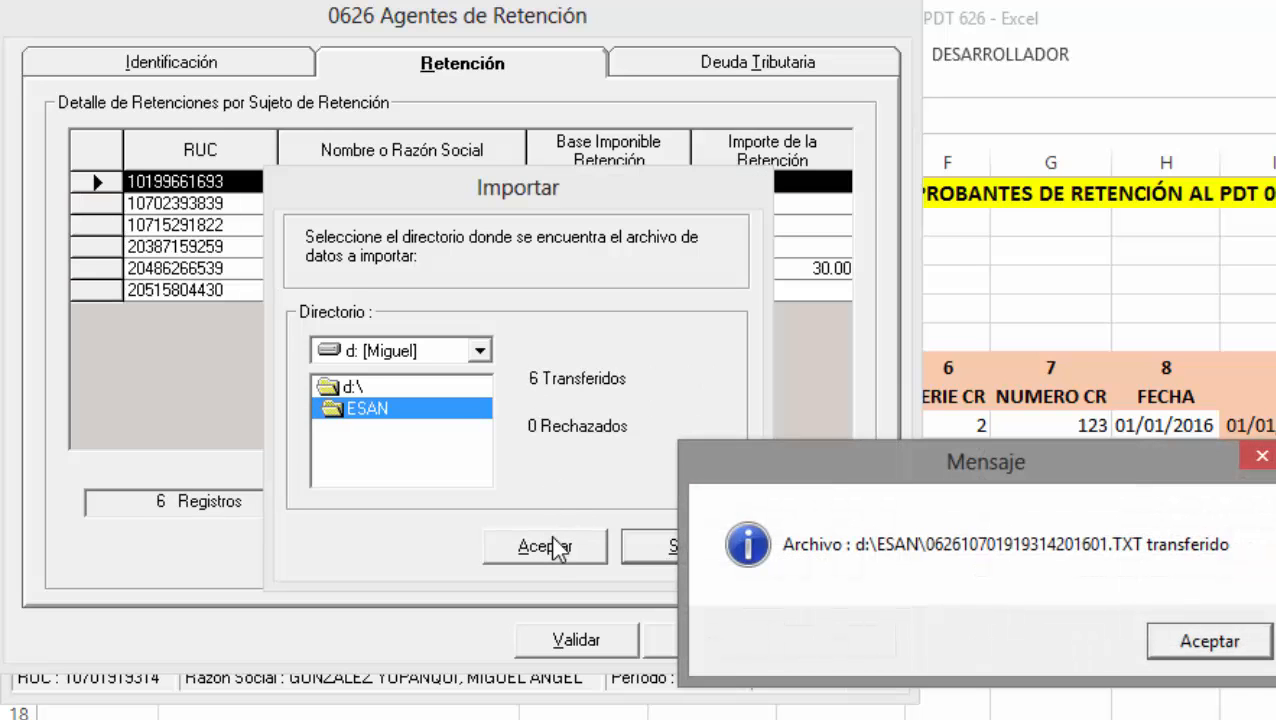
left_click_drag(830, 475, 311, 139)
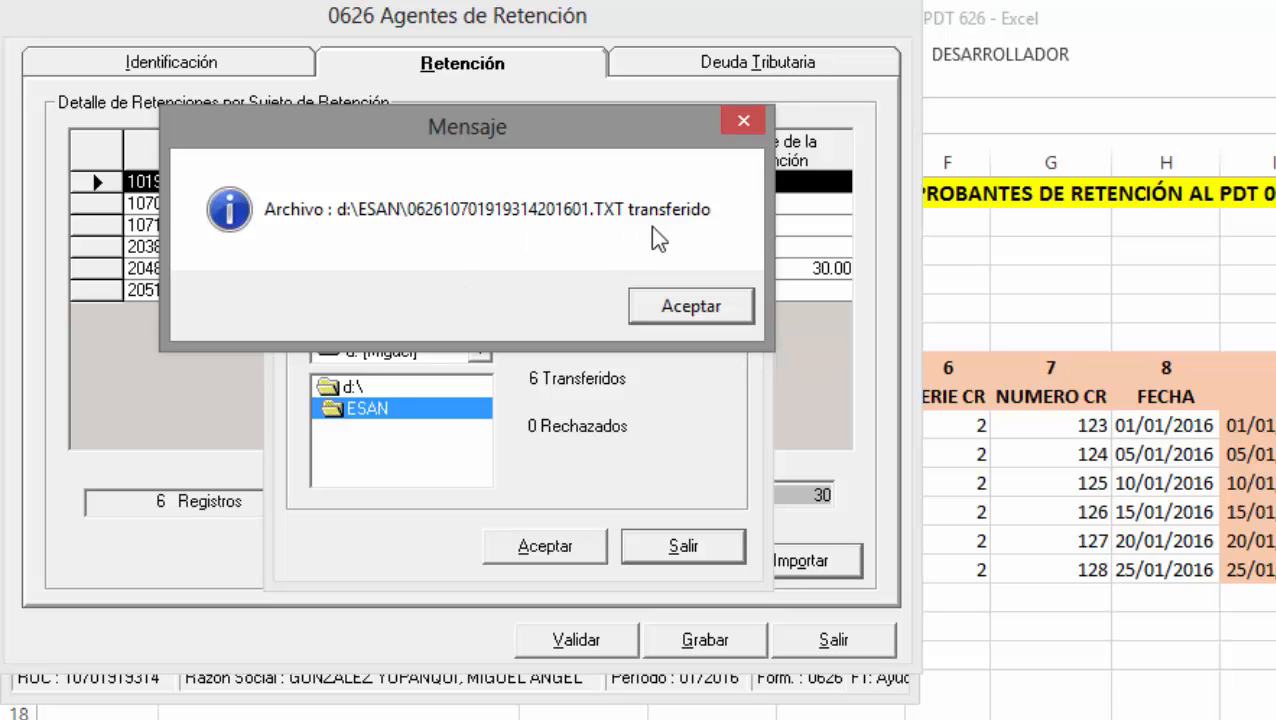
left_click(695, 306)
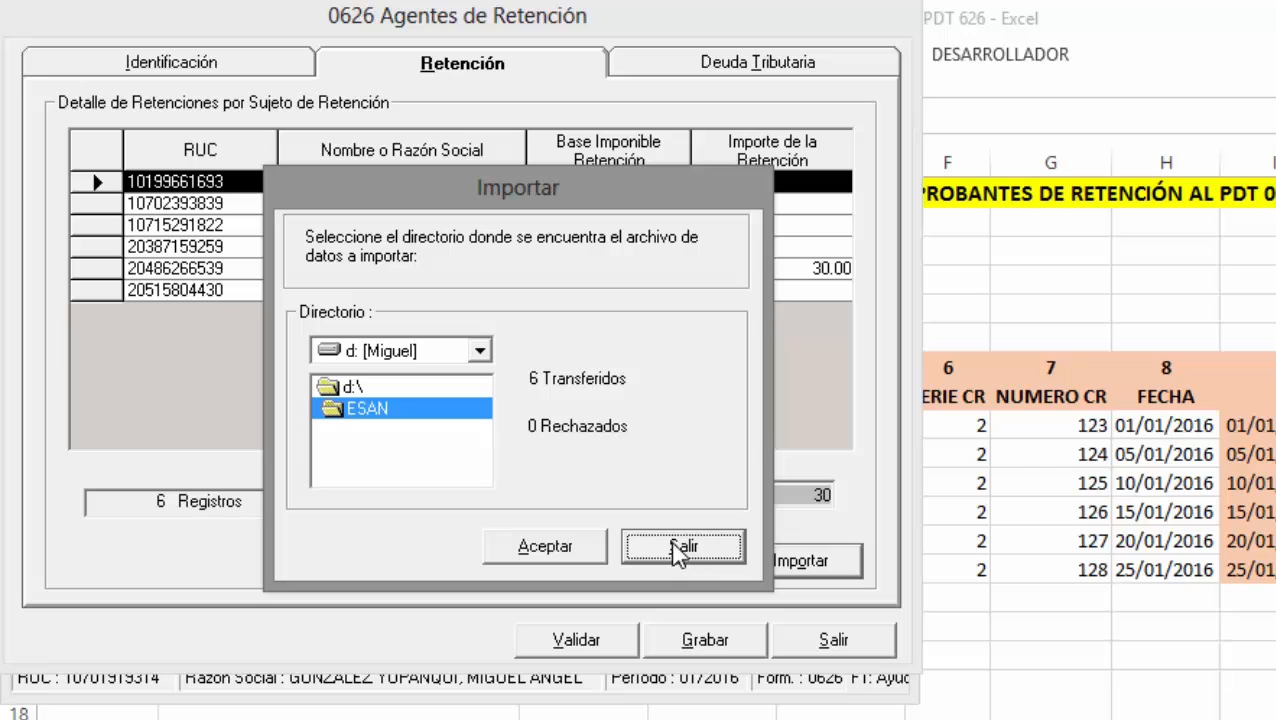
left_click(584, 544)
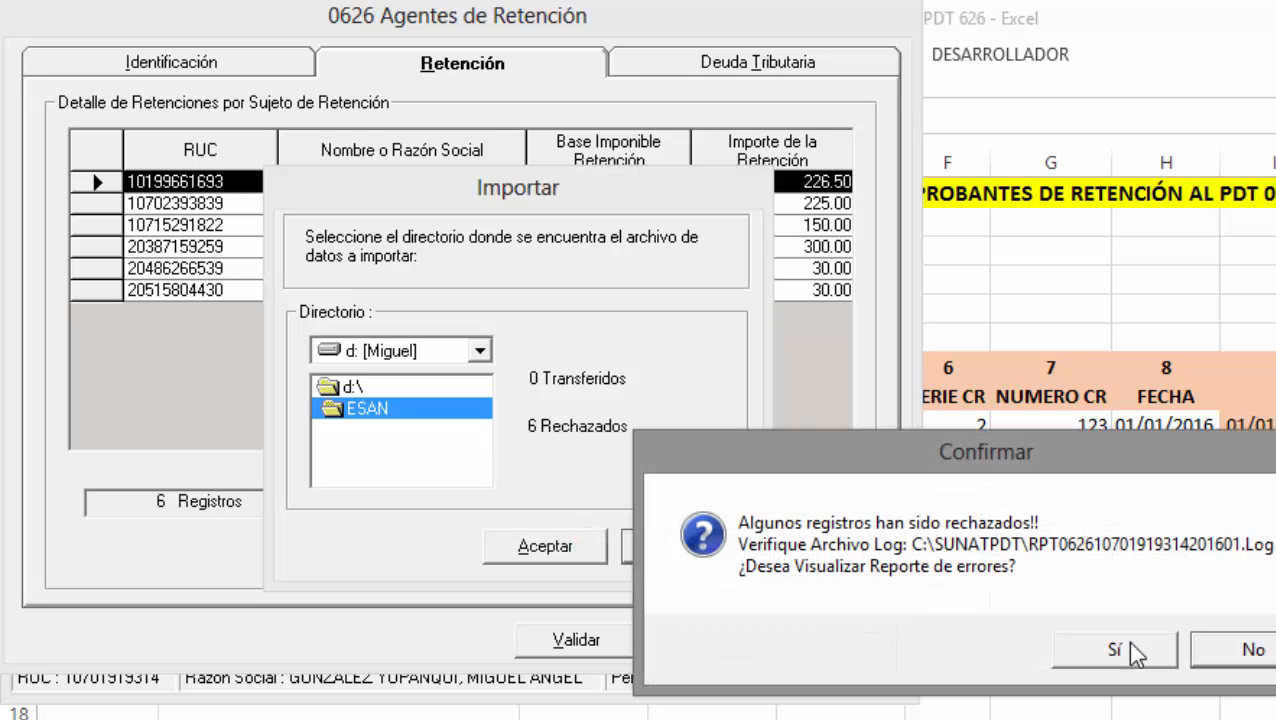
left_click_drag(1029, 456, 378, 152)
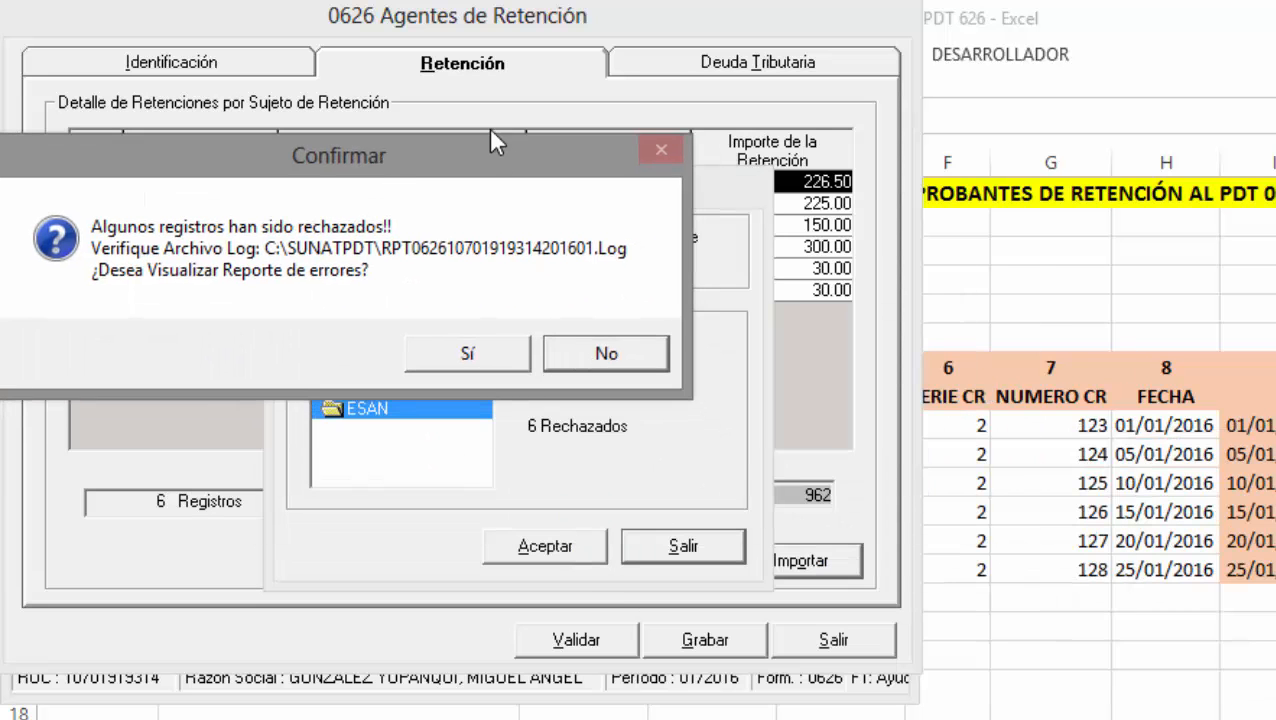
left_click_drag(518, 142, 606, 145)
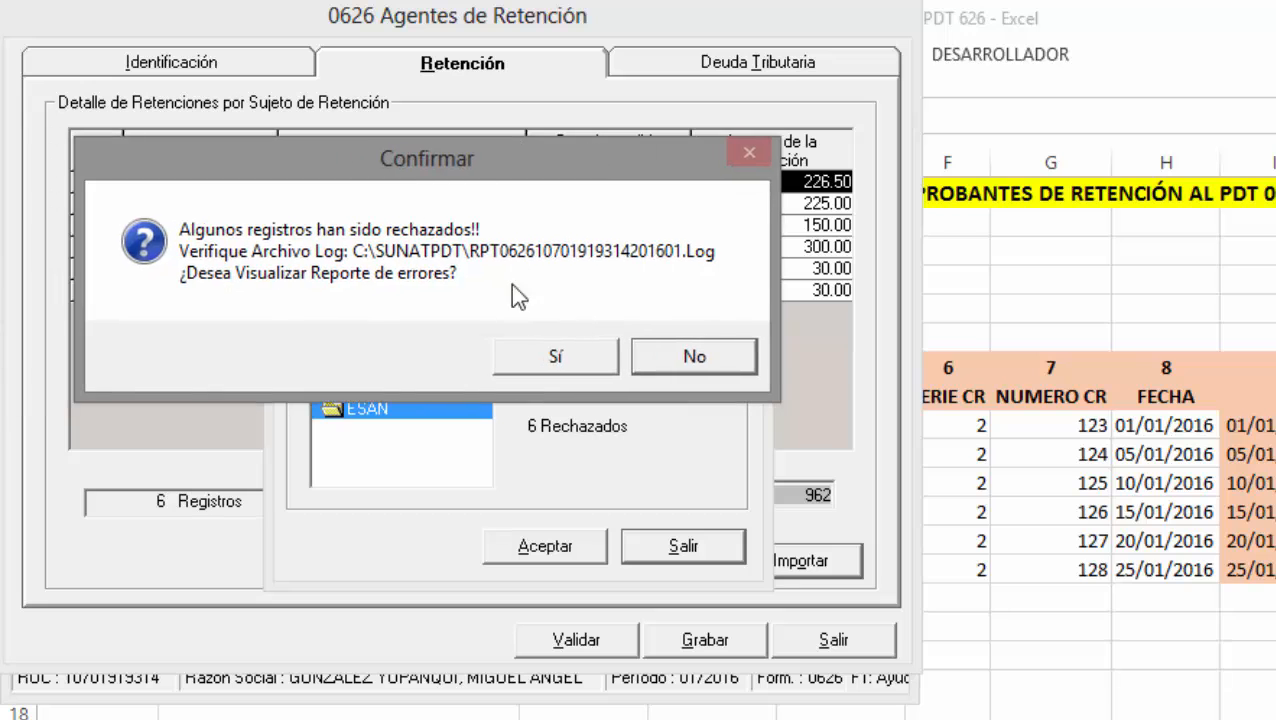
left_click(687, 367)
left_click(687, 547)
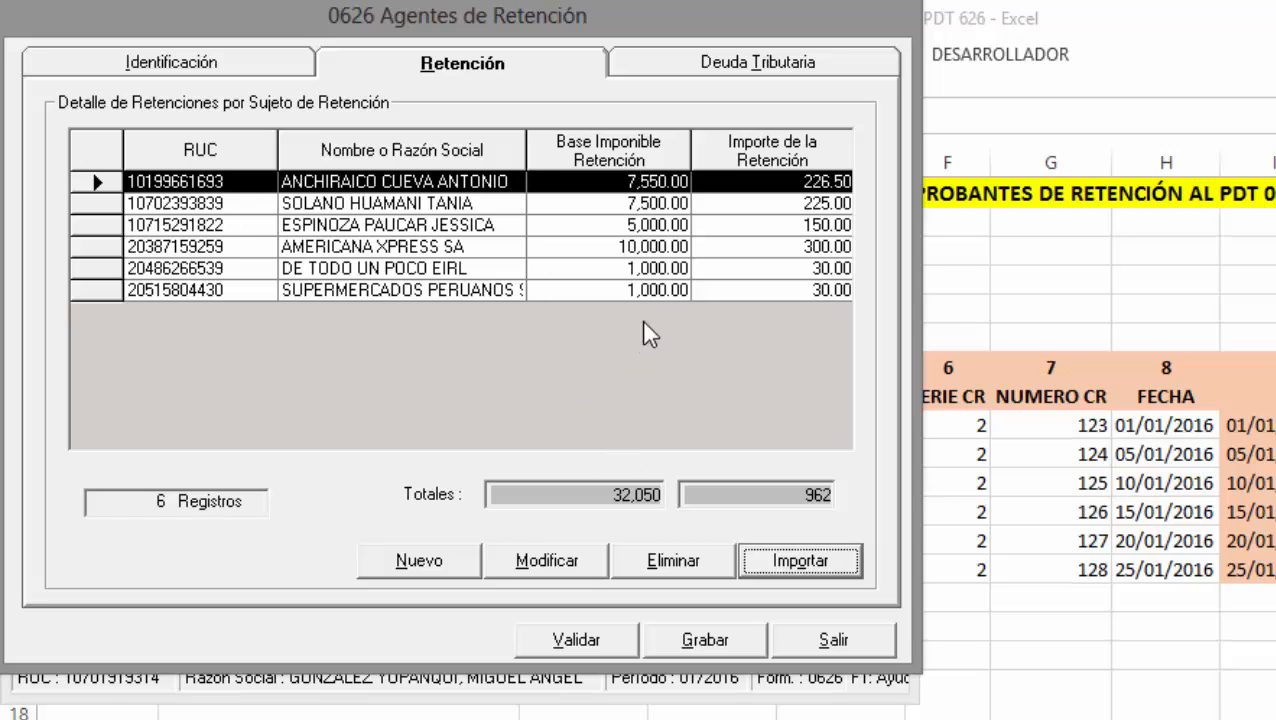
left_click(713, 68)
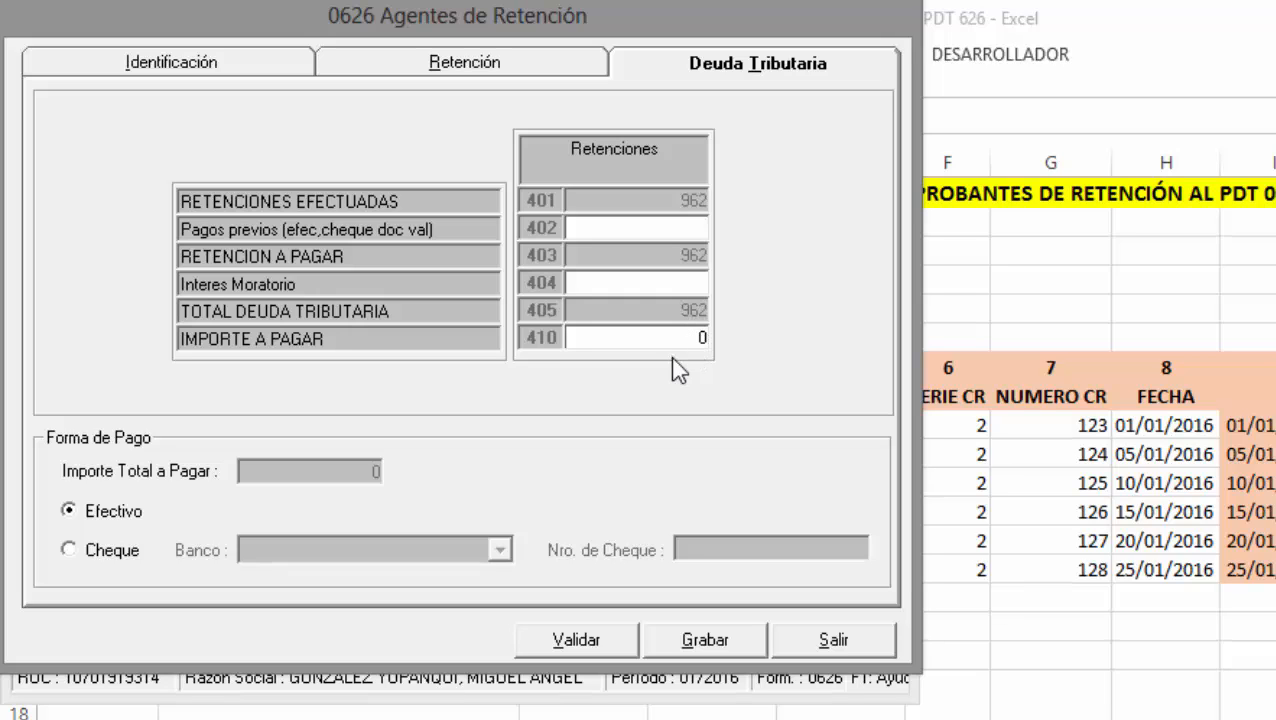
left_click_drag(685, 337, 748, 334)
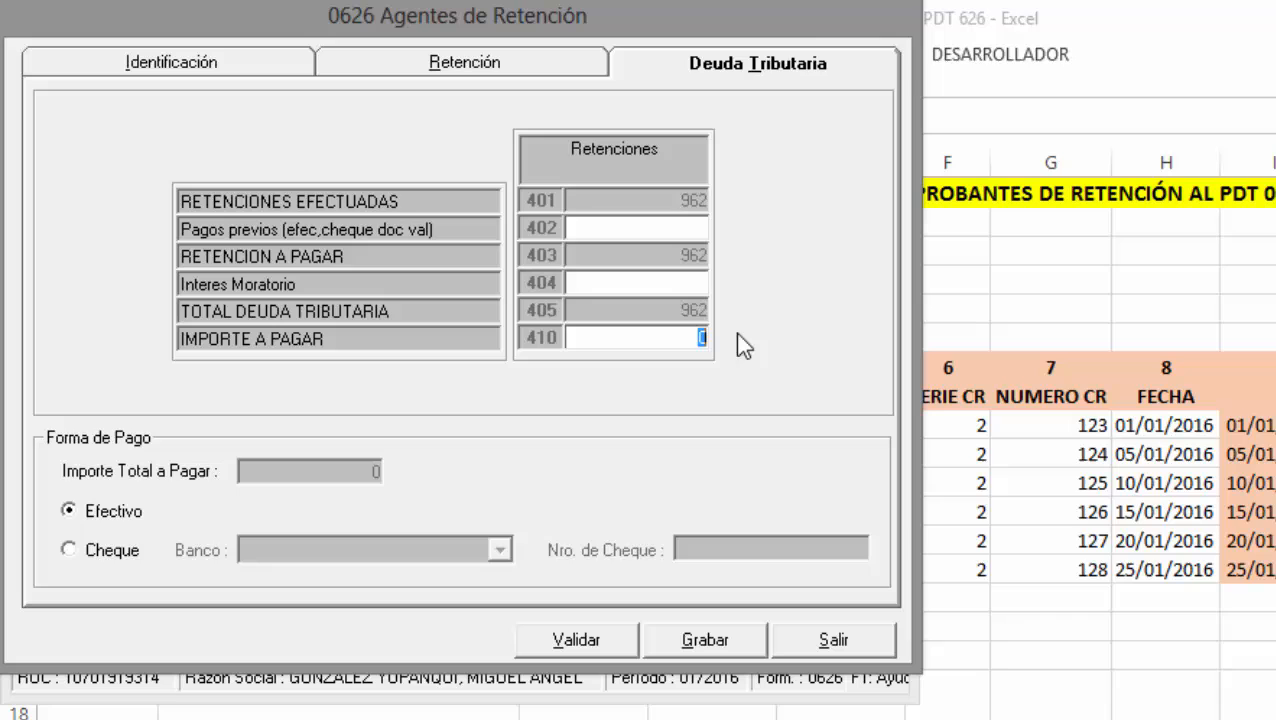
left_click(566, 64)
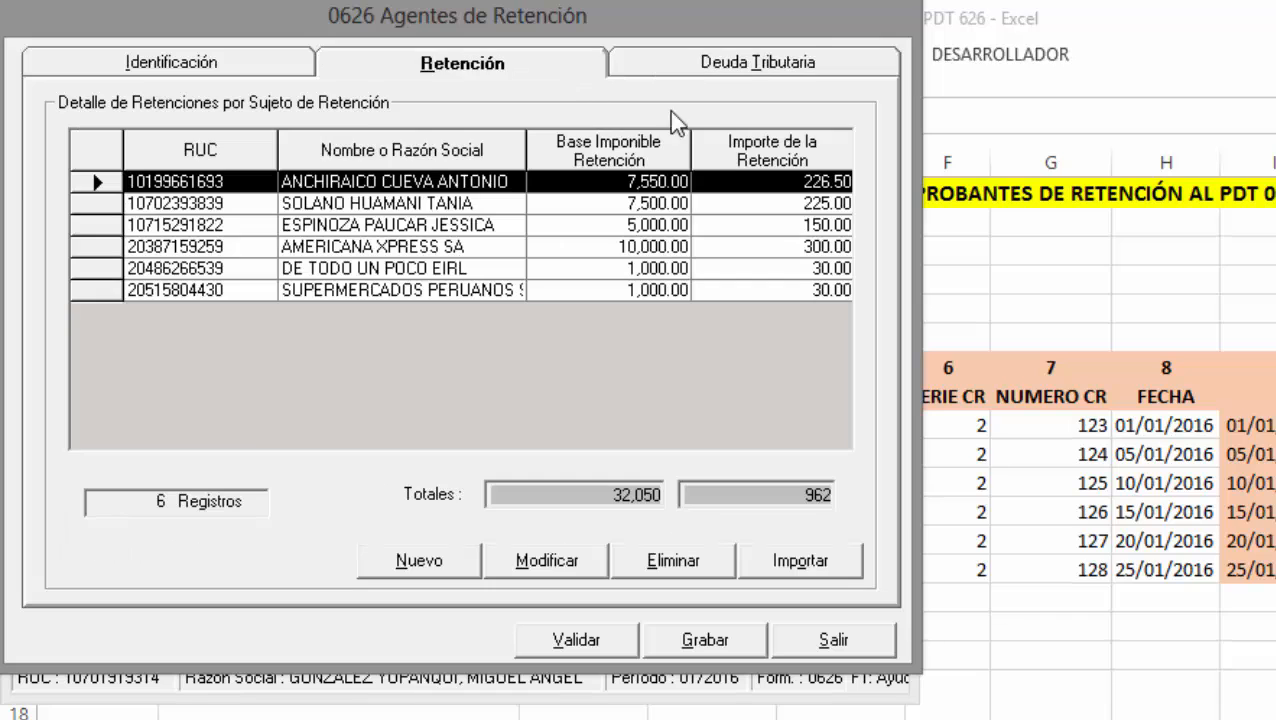
left_click(694, 64)
left_click(508, 72)
left_click(244, 68)
left_click(664, 66)
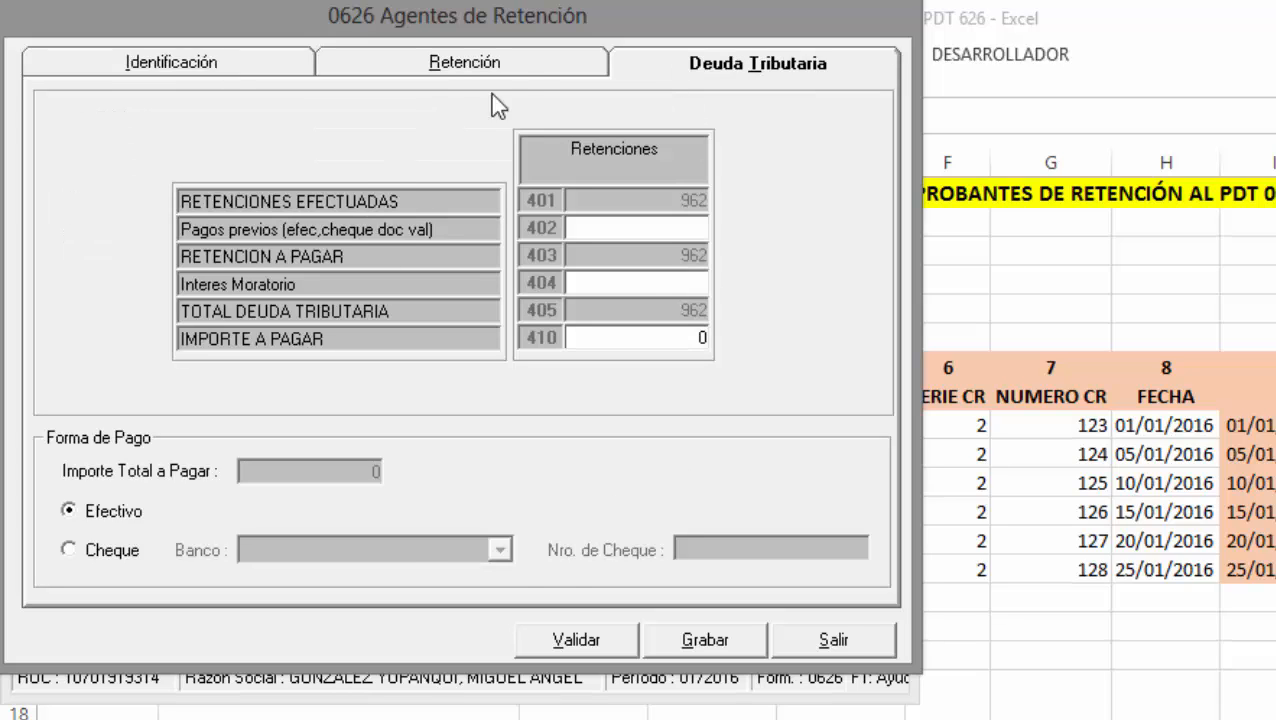
left_click(480, 66)
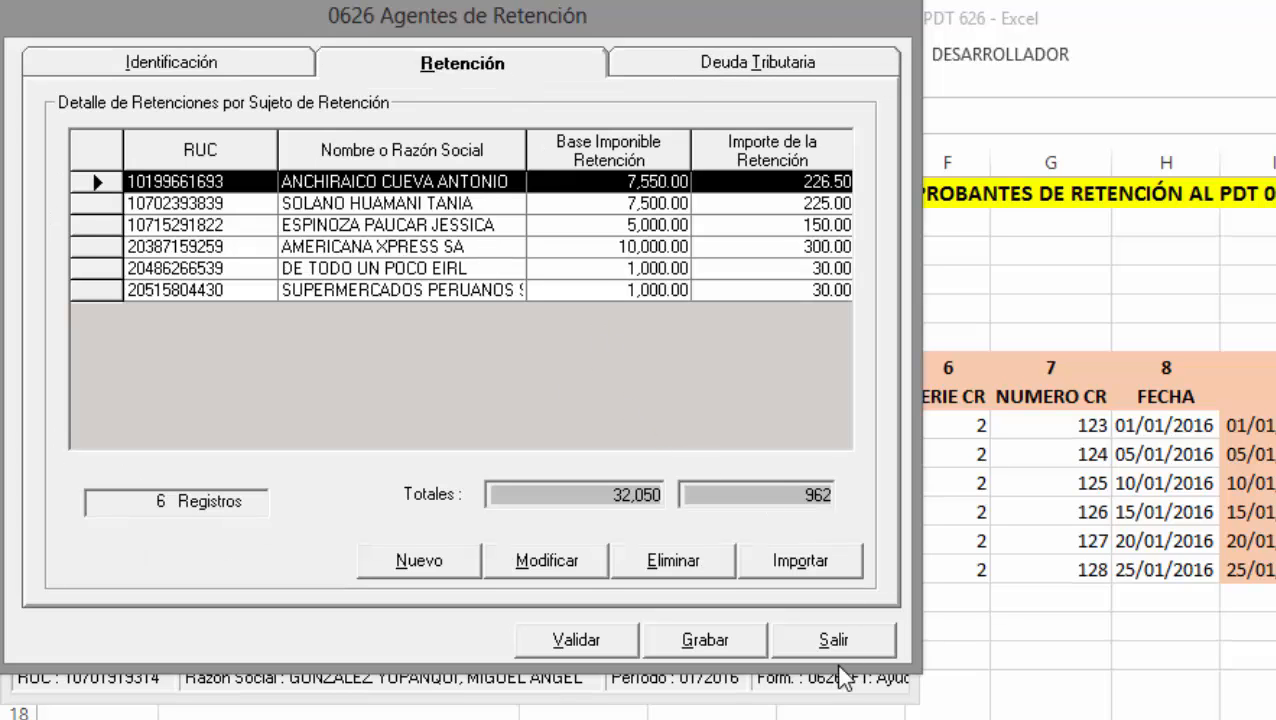
Validate the 01/2016 declaration and acknowledge the no-inconsistencies result.
left_click(609, 640)
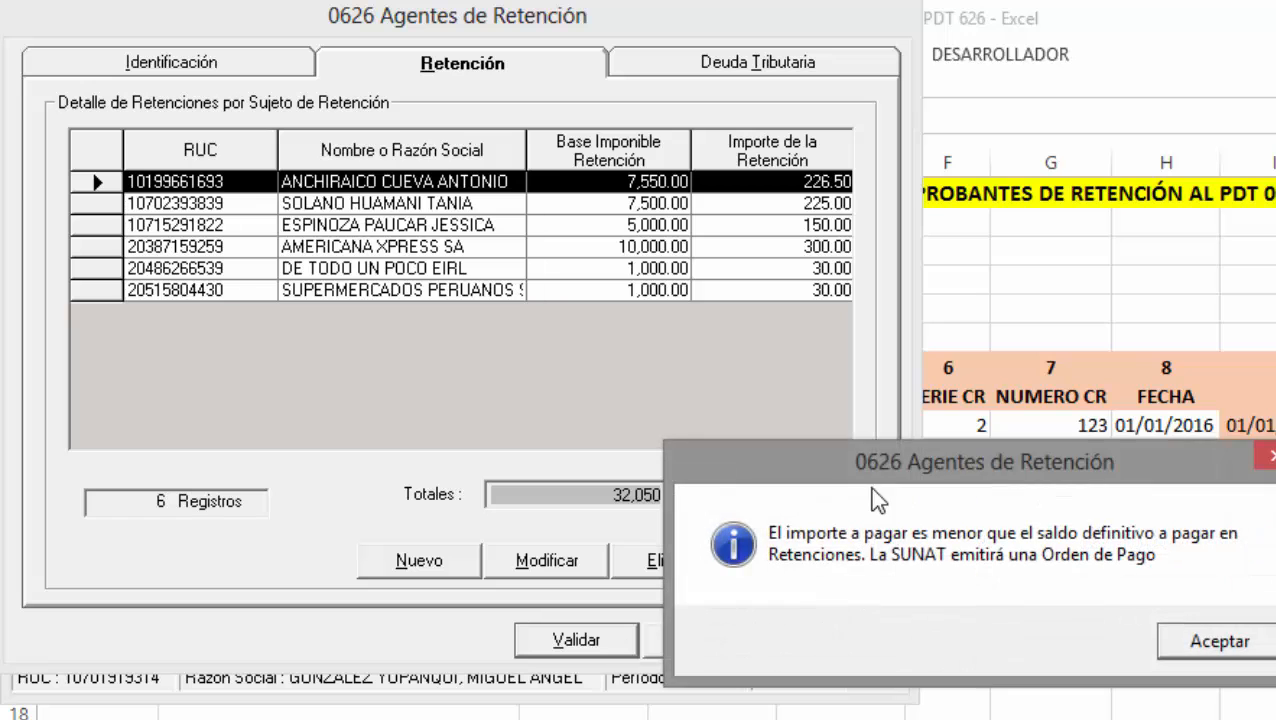
left_click_drag(878, 466, 201, 176)
left_click(510, 351)
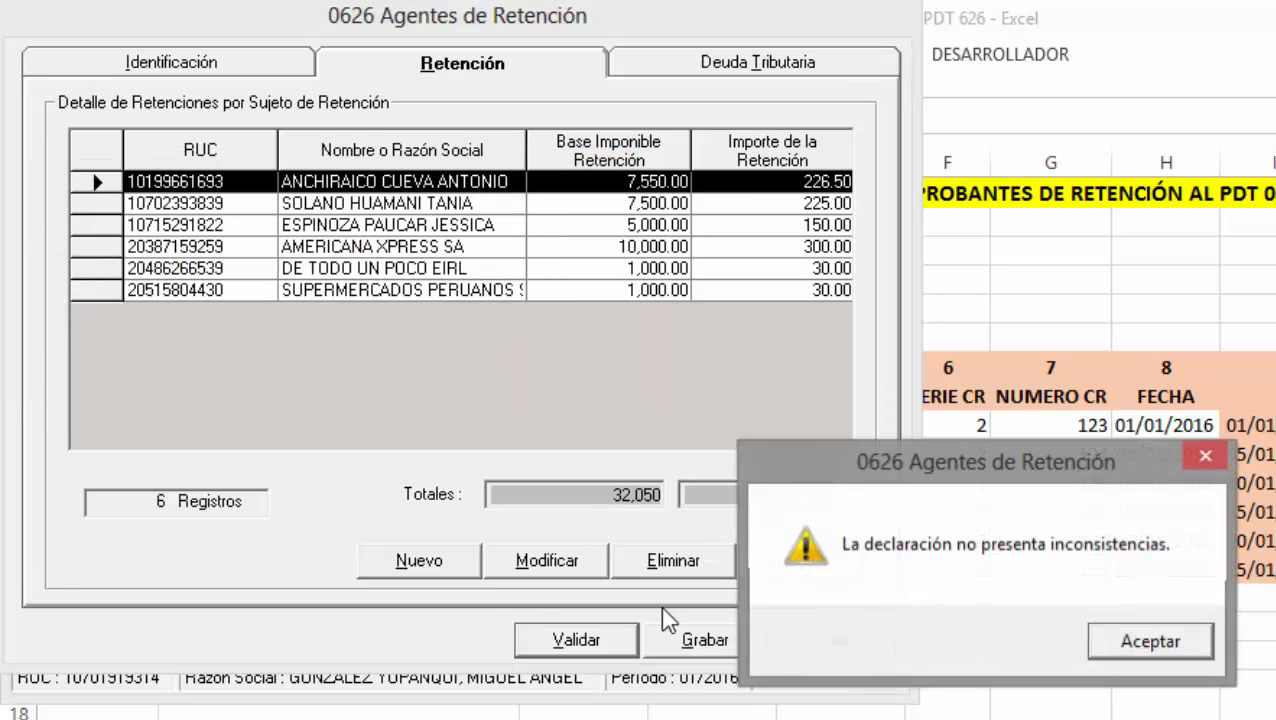
left_click_drag(909, 477, 493, 330)
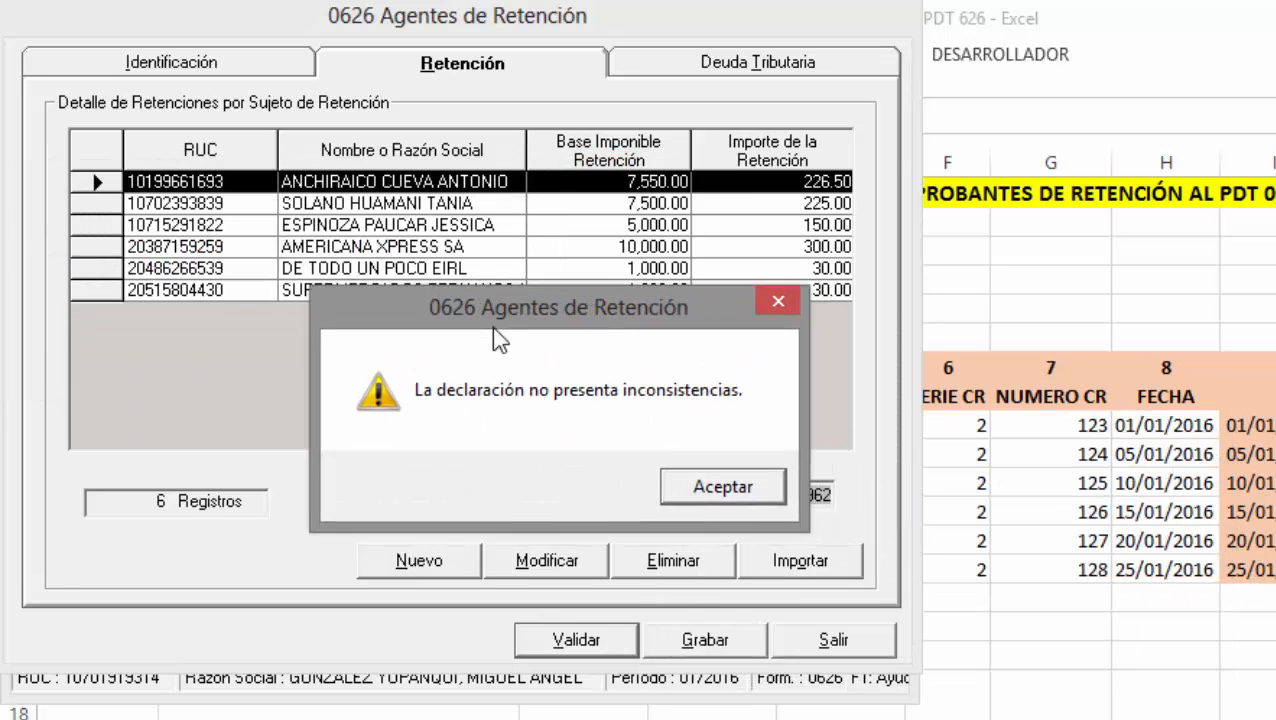
left_click(742, 496)
Save the declaration, accept the confirmations, and close the declaration form.
left_click(715, 642)
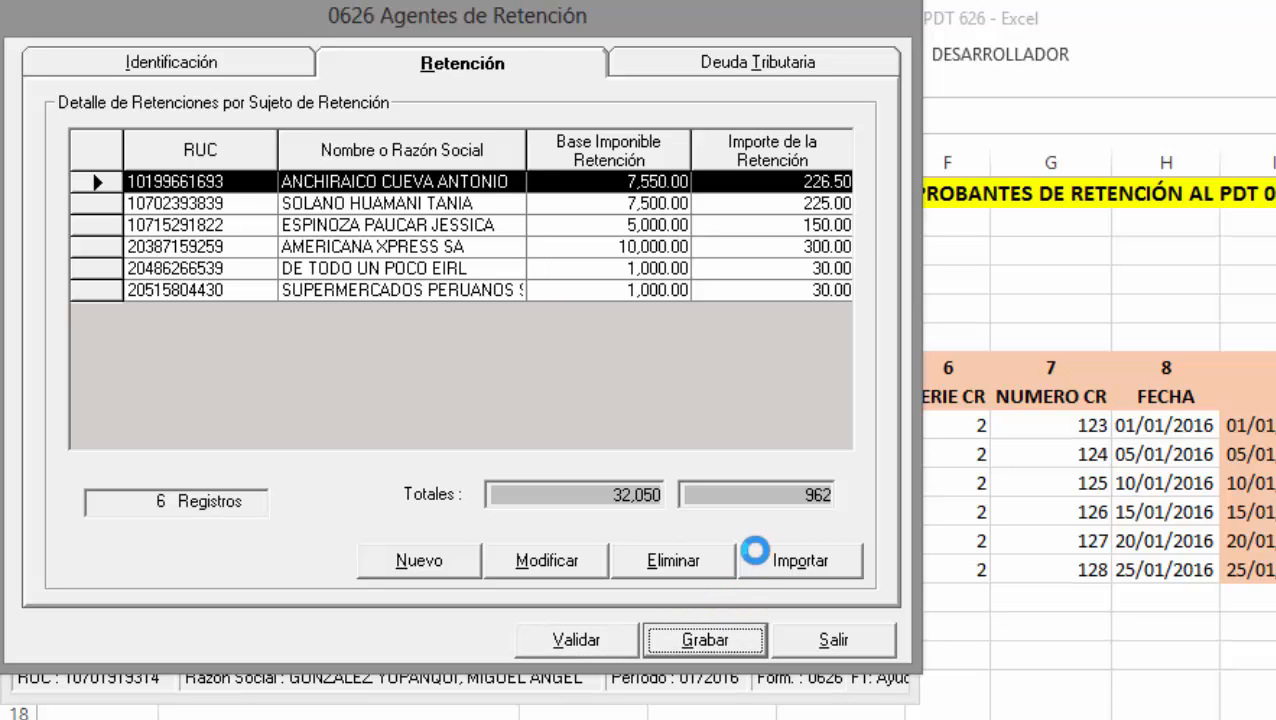
left_click_drag(886, 459, 297, 176)
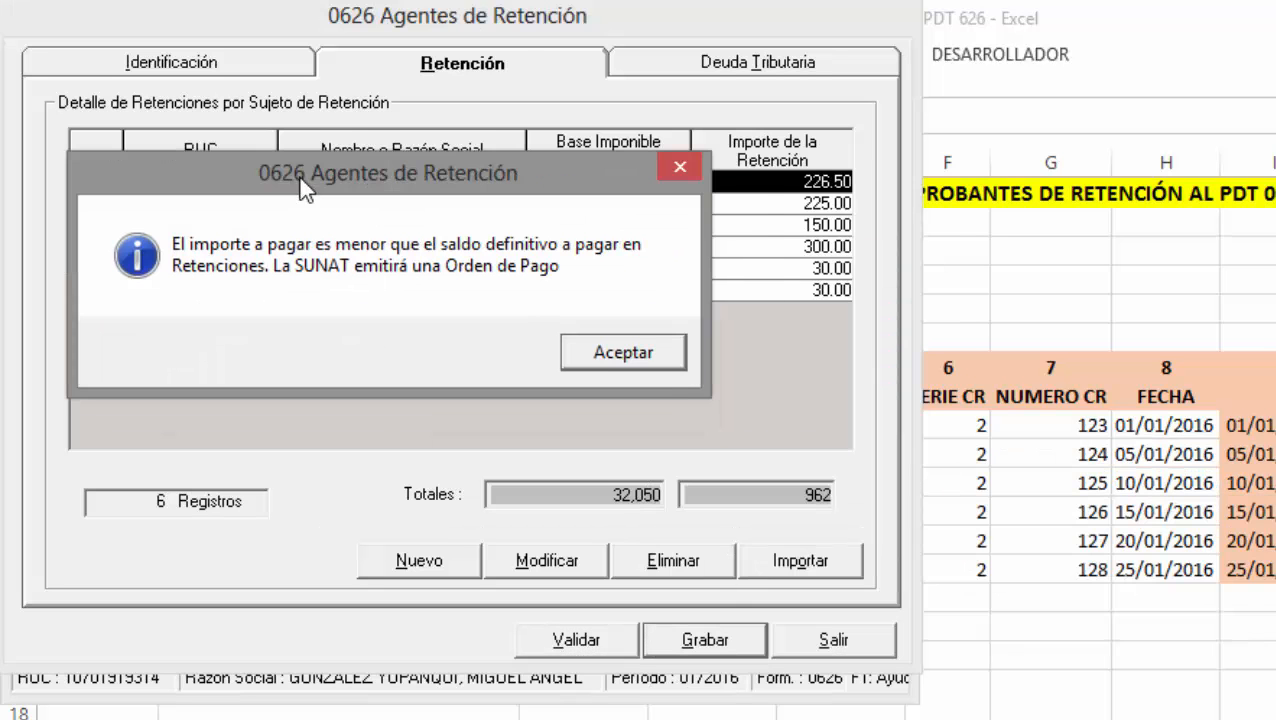
left_click(656, 366)
left_click_drag(863, 463, 314, 275)
left_click(680, 467)
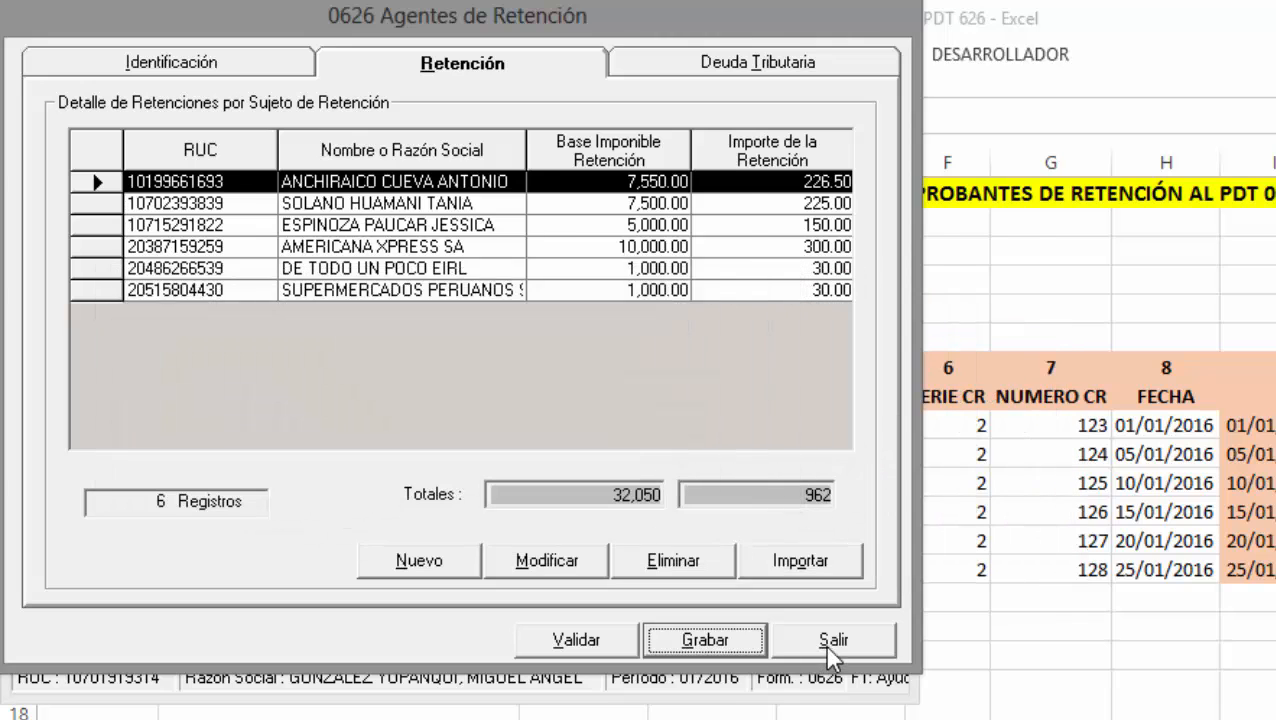
left_click(826, 643)
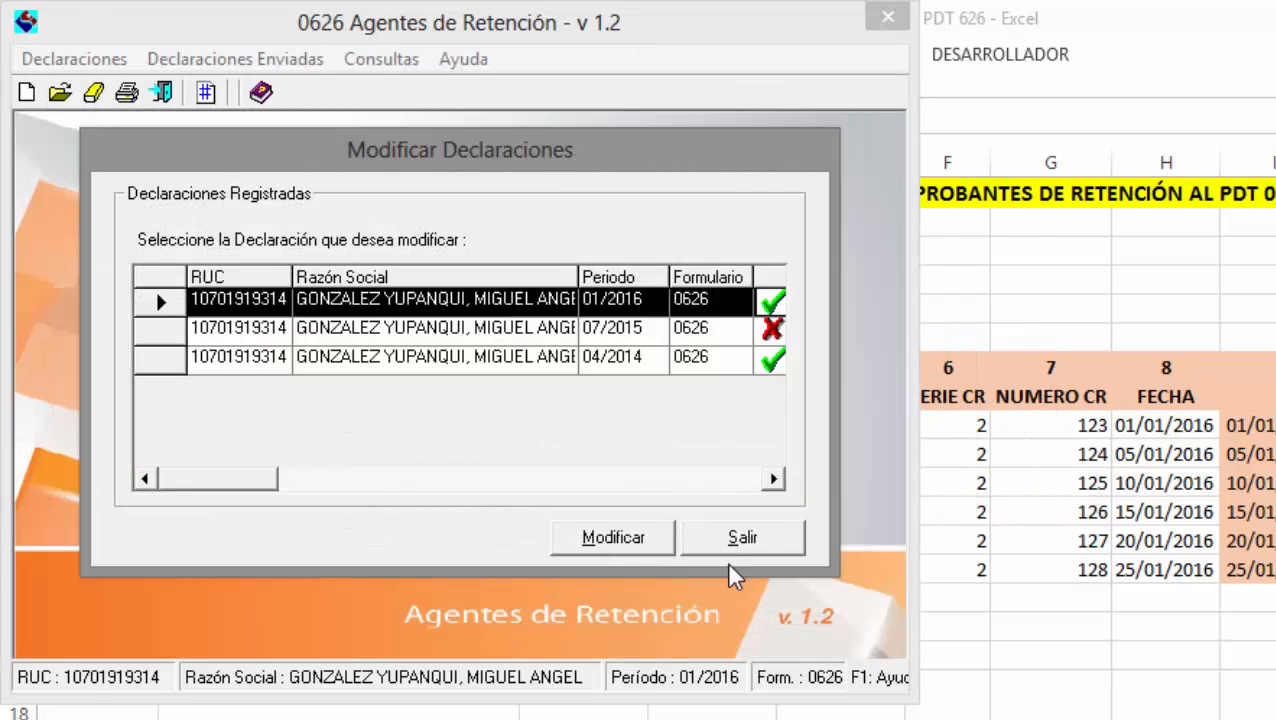
Close Modificar Declaraciones and preview the Anexos report for the 01/2016 declaration.
left_click(742, 538)
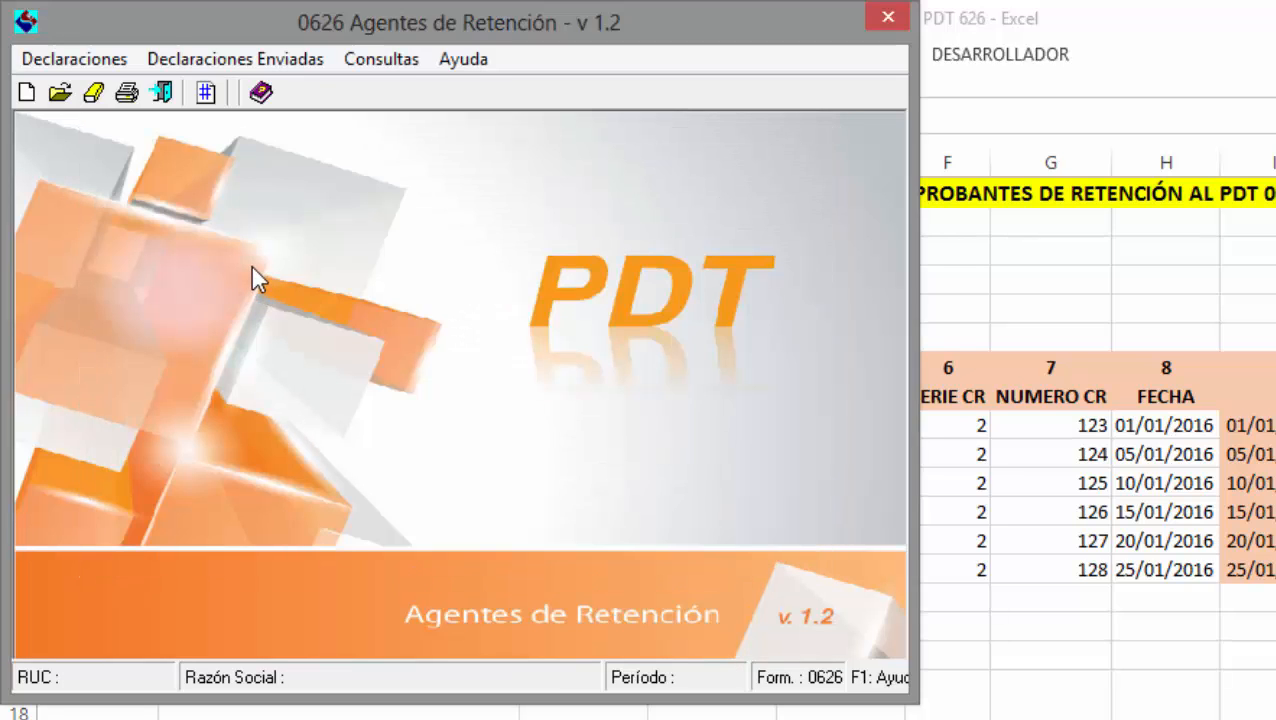
left_click(126, 92)
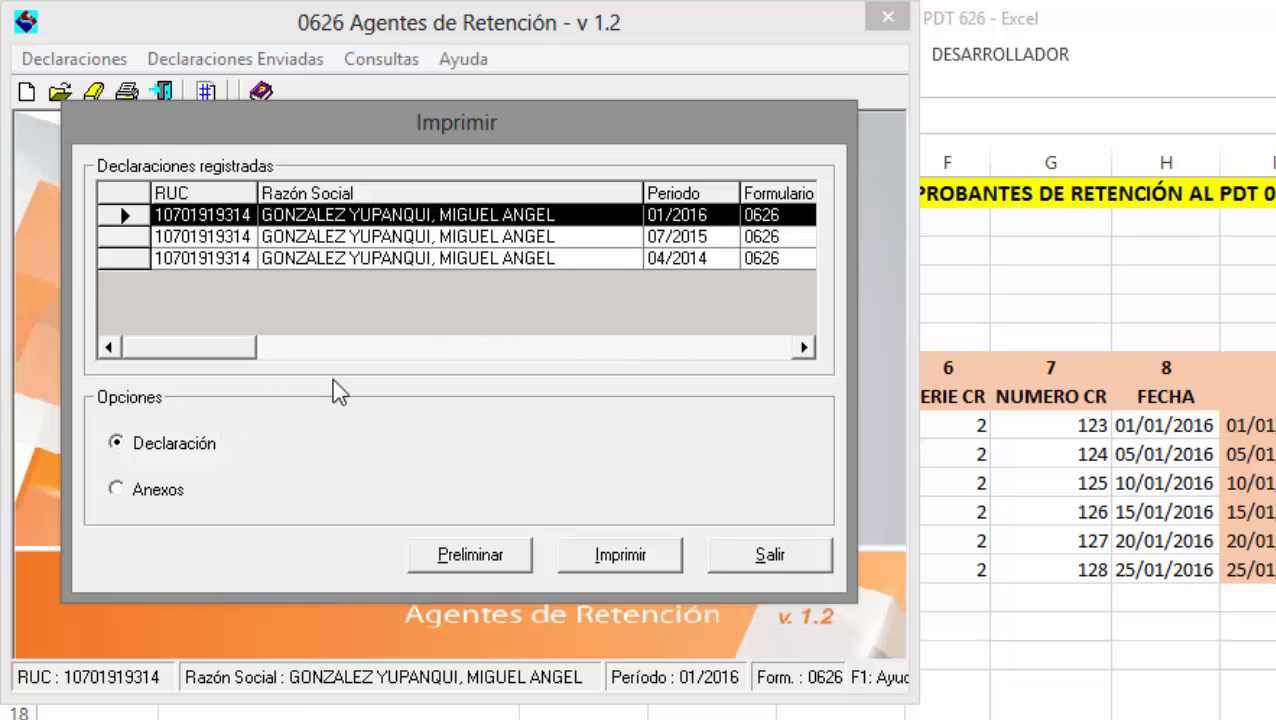
left_click(165, 492)
left_click(462, 560)
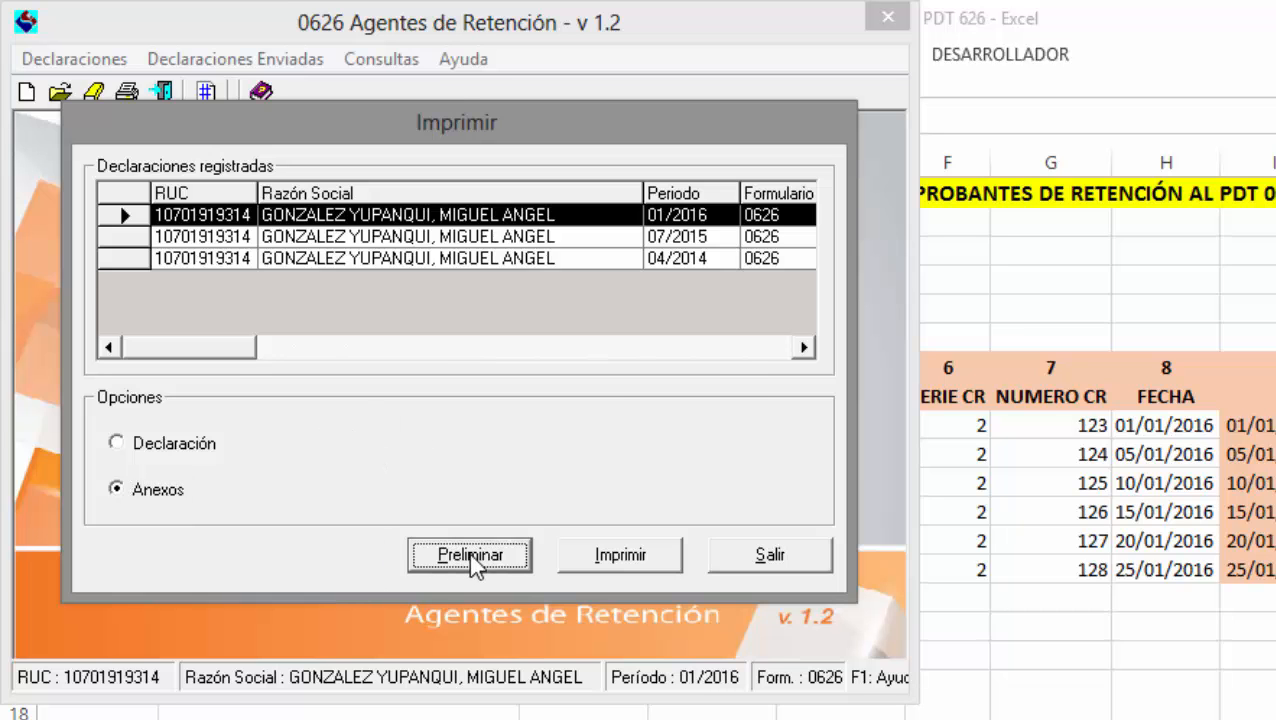
left_click(510, 343)
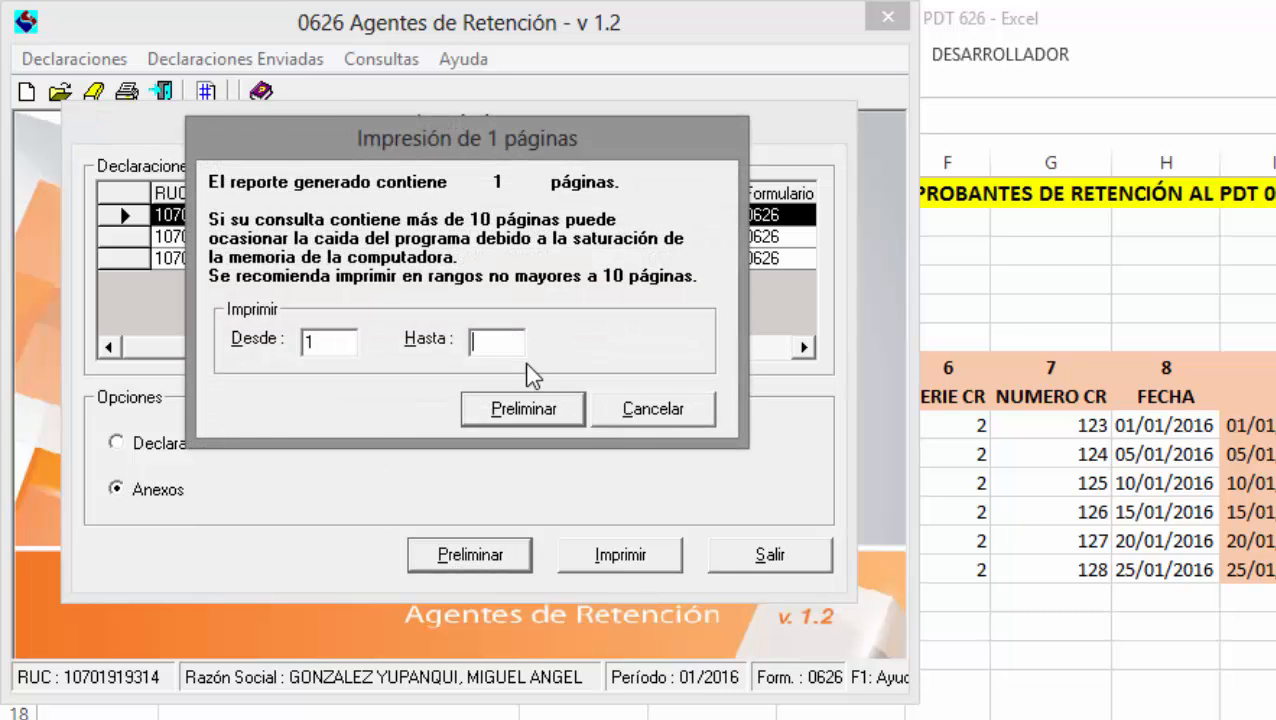
Preview page 1 of the 01/2016 retention annex report and scroll through it.
type("1")
left_click(576, 406)
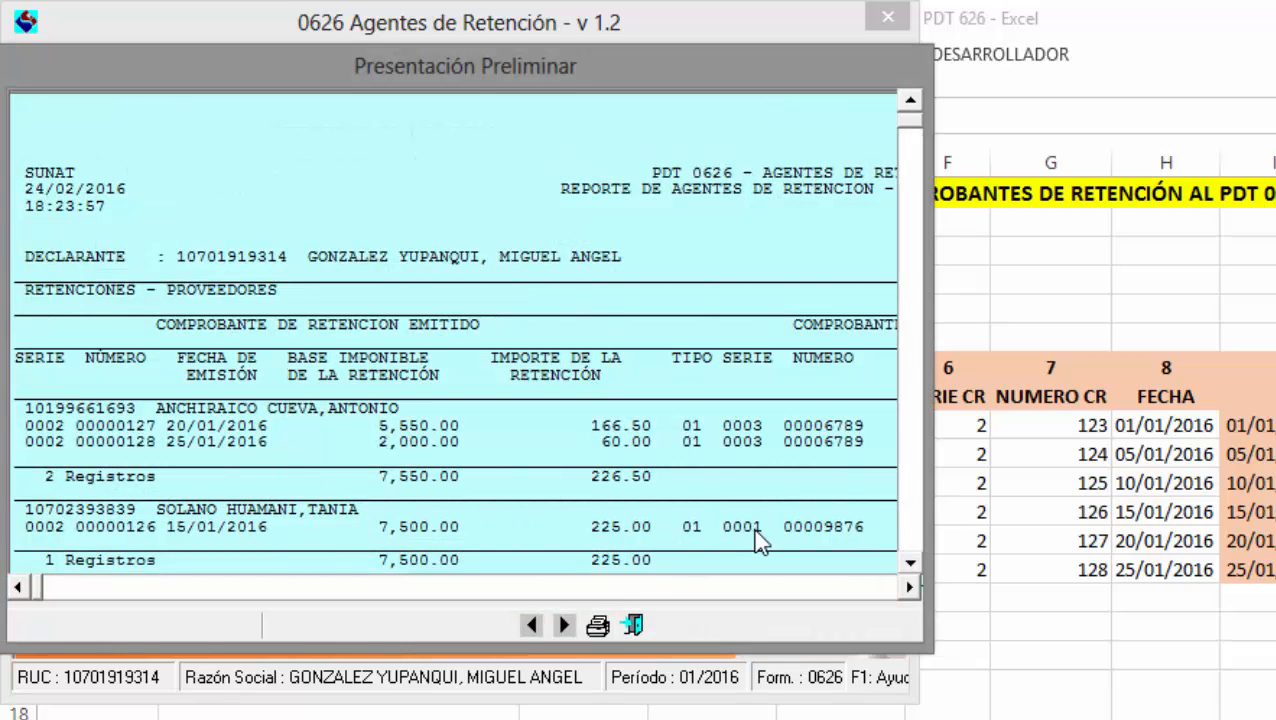
scroll(910, 510, "down", 5)
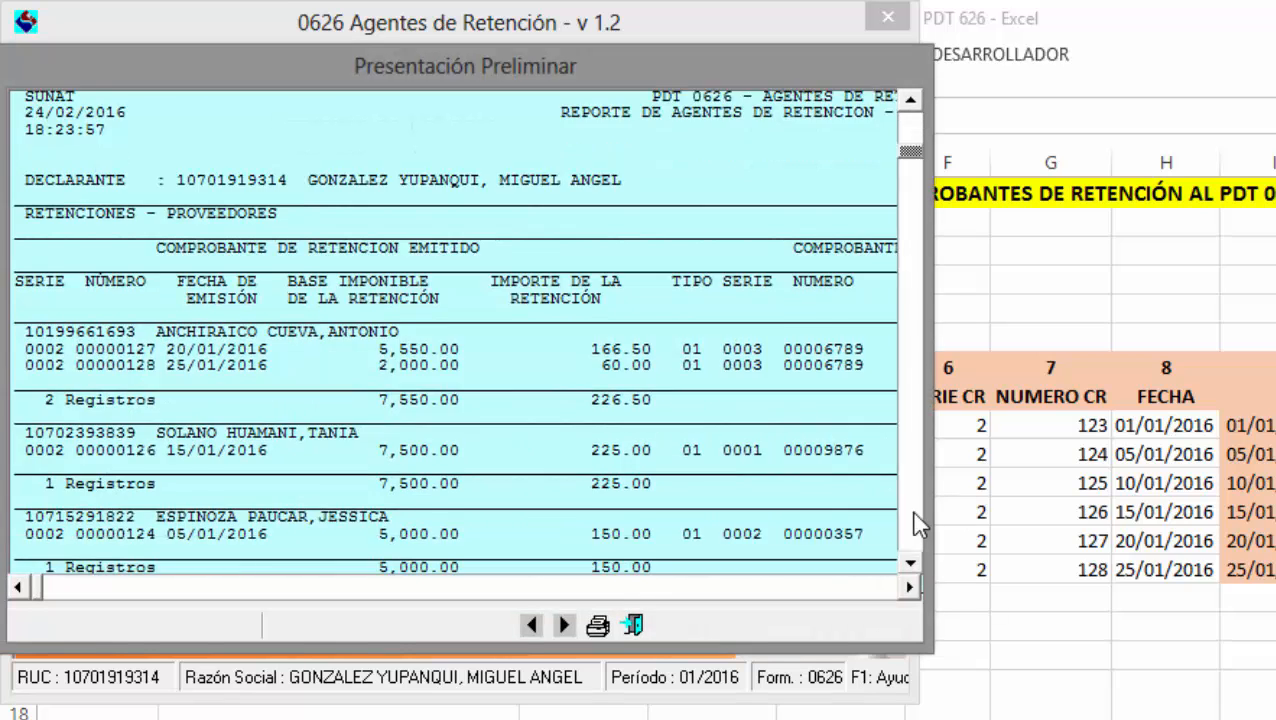
scroll(911, 508, "down", 2)
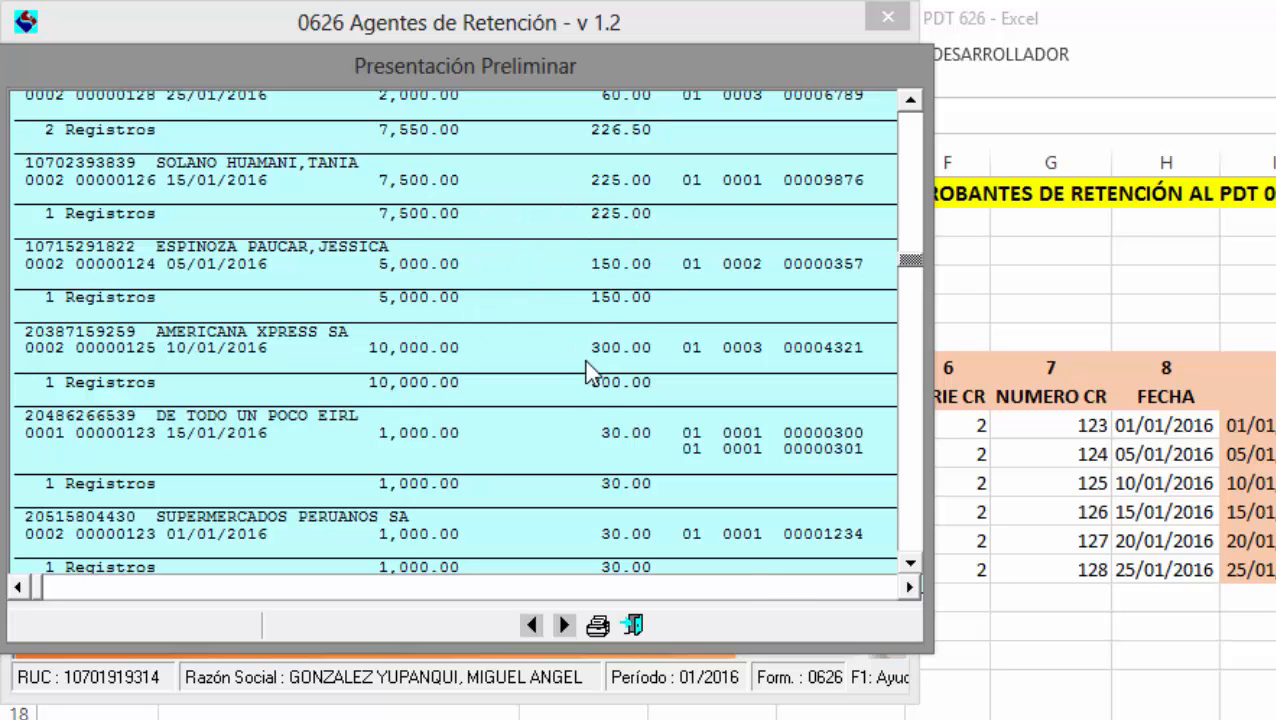
left_click(910, 587)
left_click_drag(881, 592, 883, 598)
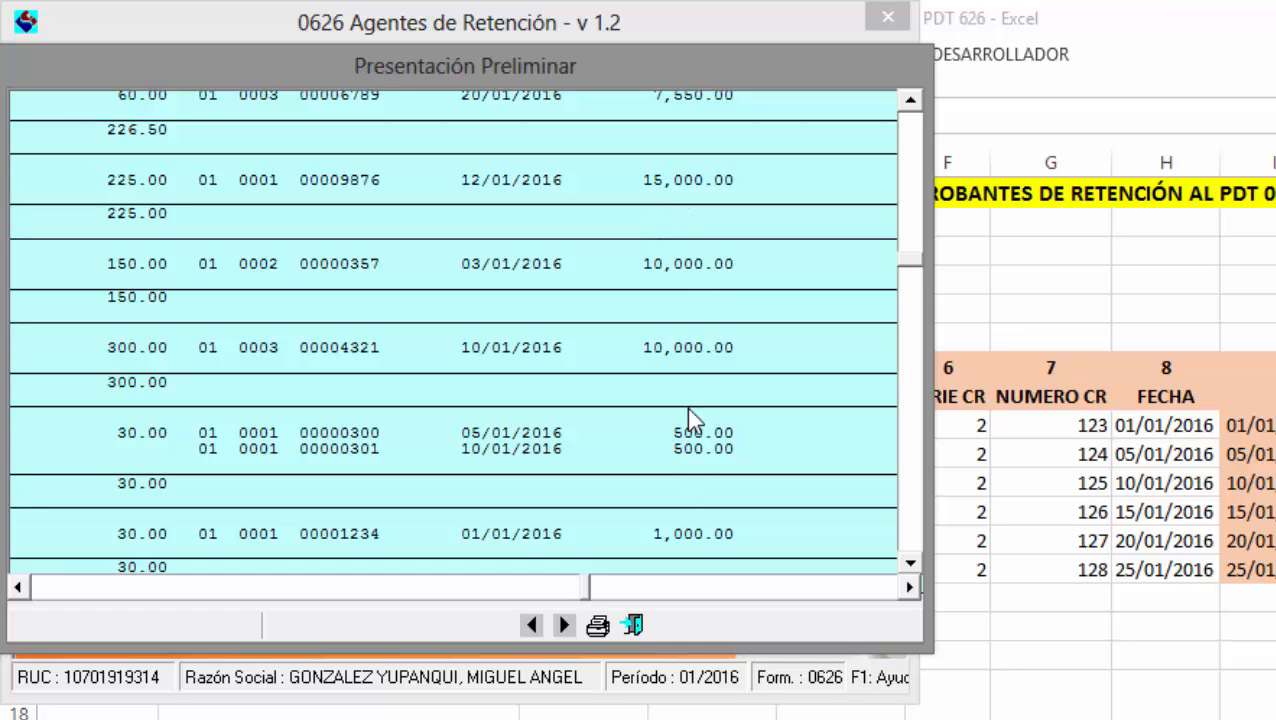
left_click_drag(147, 596, 149, 597)
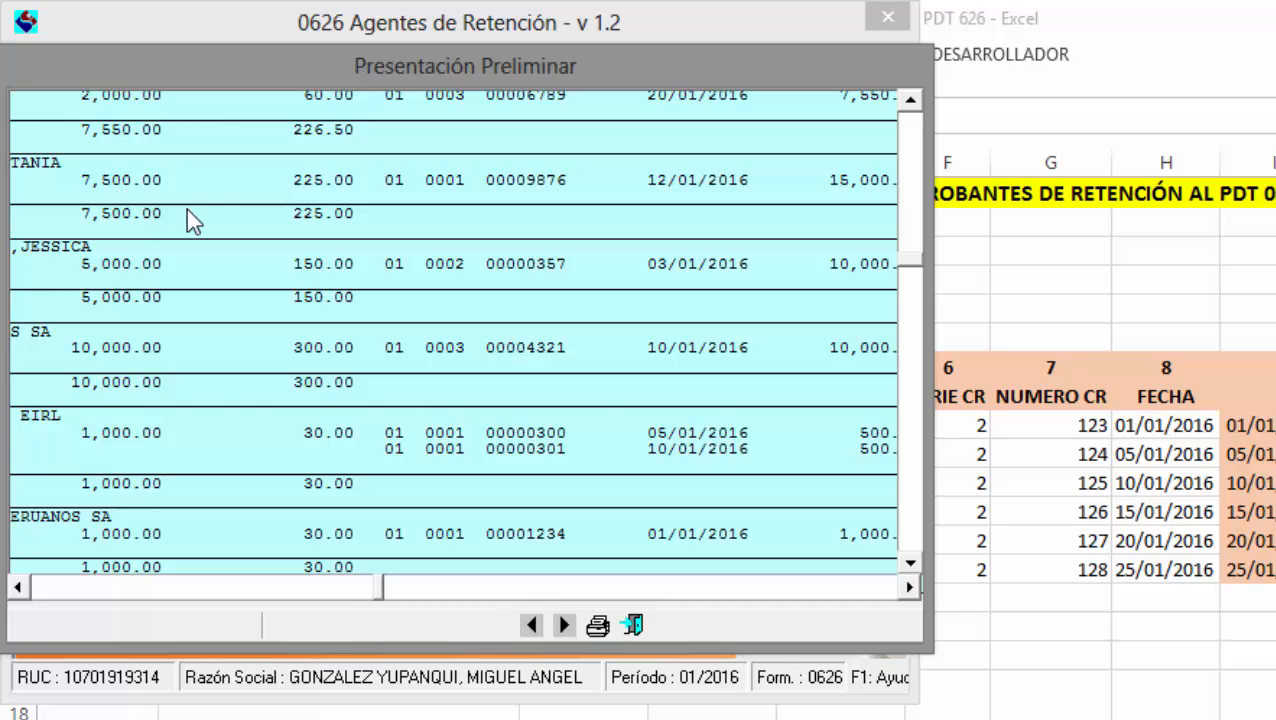
Close the report preview, cancel the page-range prompt and close the print dialog.
left_click(631, 624)
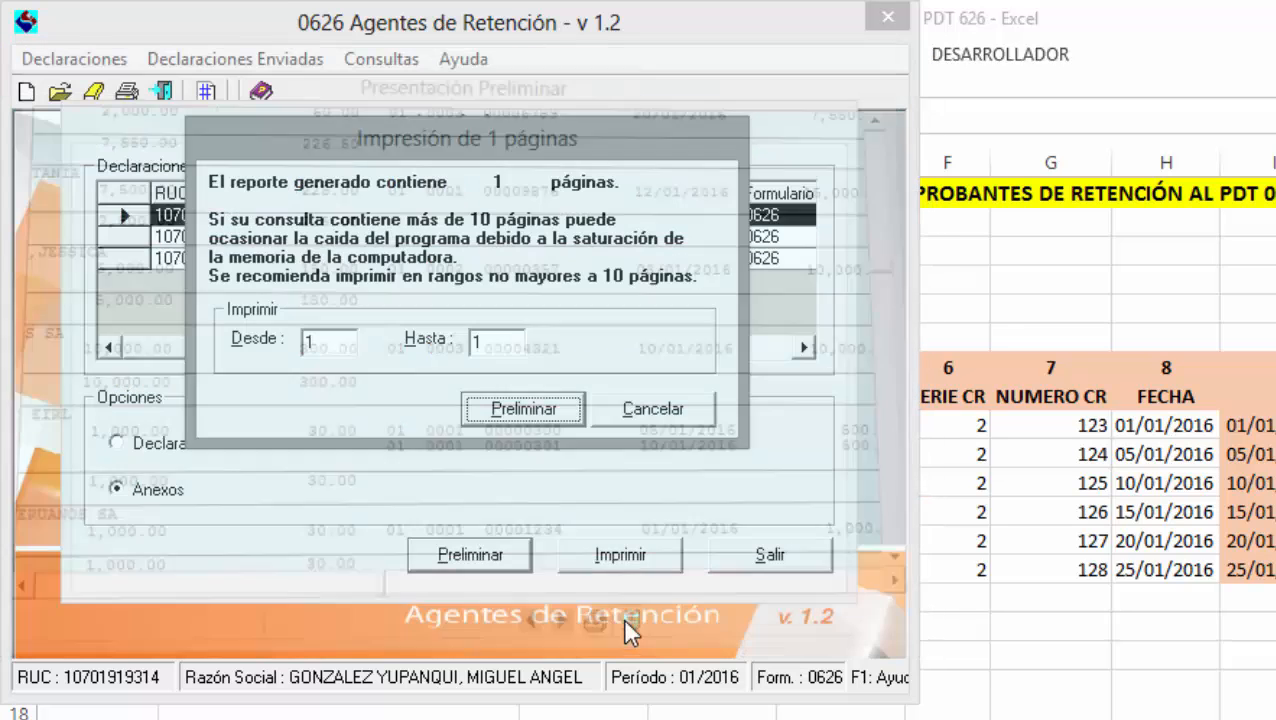
left_click(660, 428)
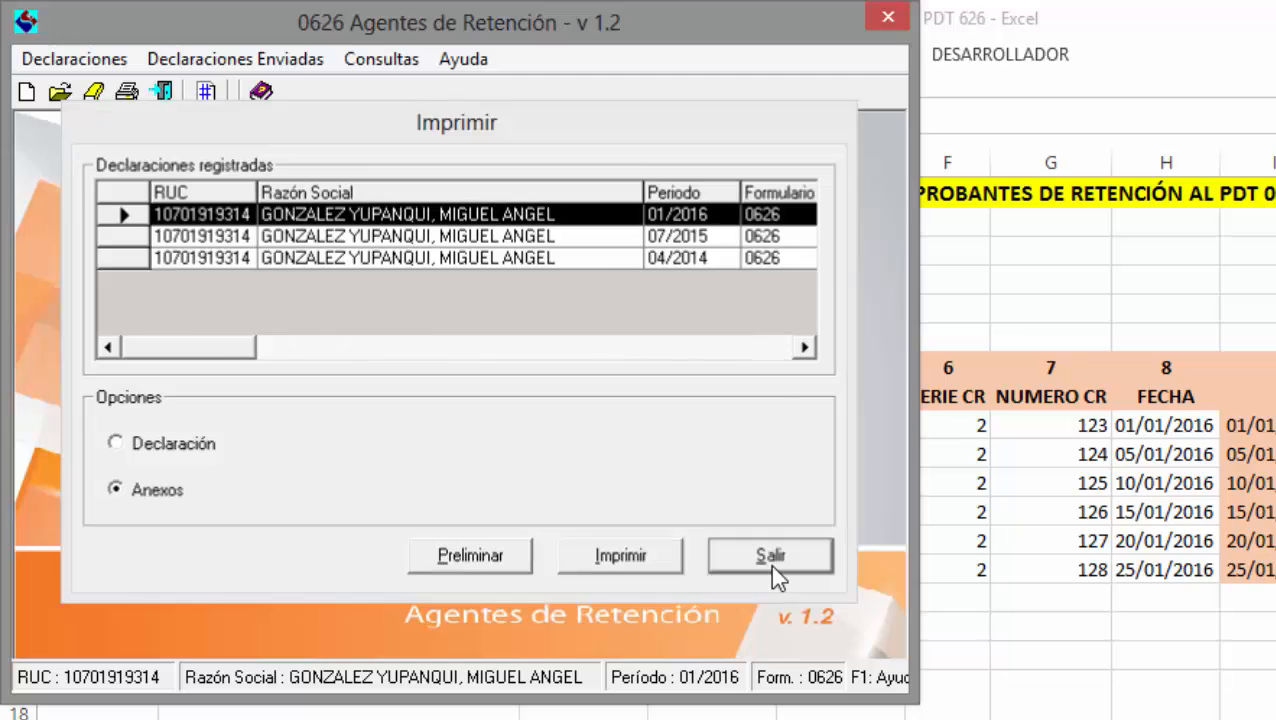
left_click(770, 555)
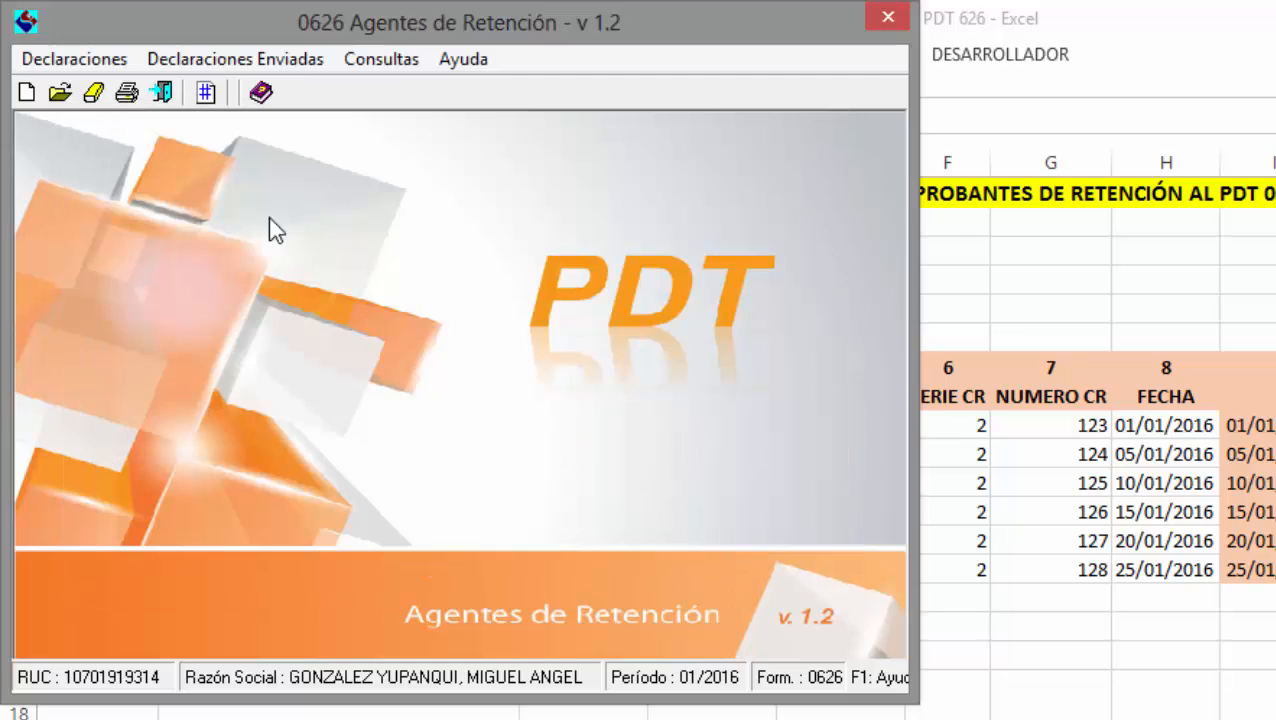
Exit PDT 0626 and close the 0626 import help, leaving the Excel template showing.
left_click(166, 100)
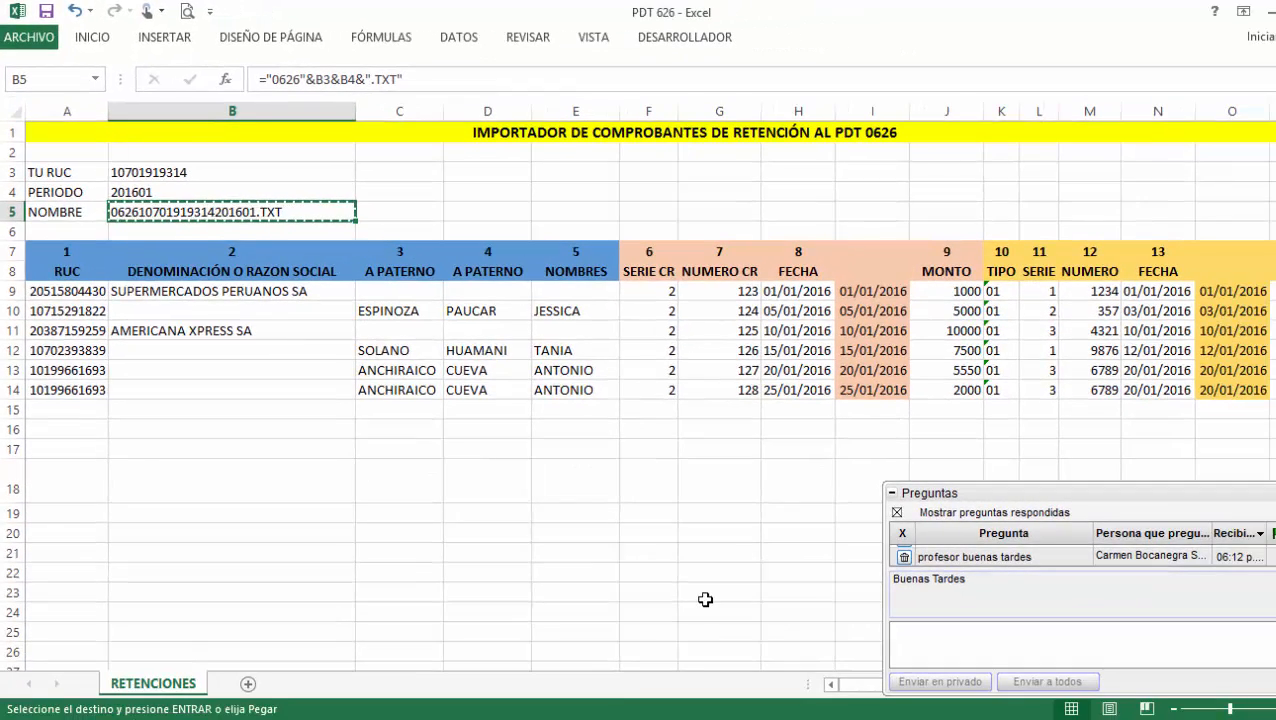
left_click(765, 718)
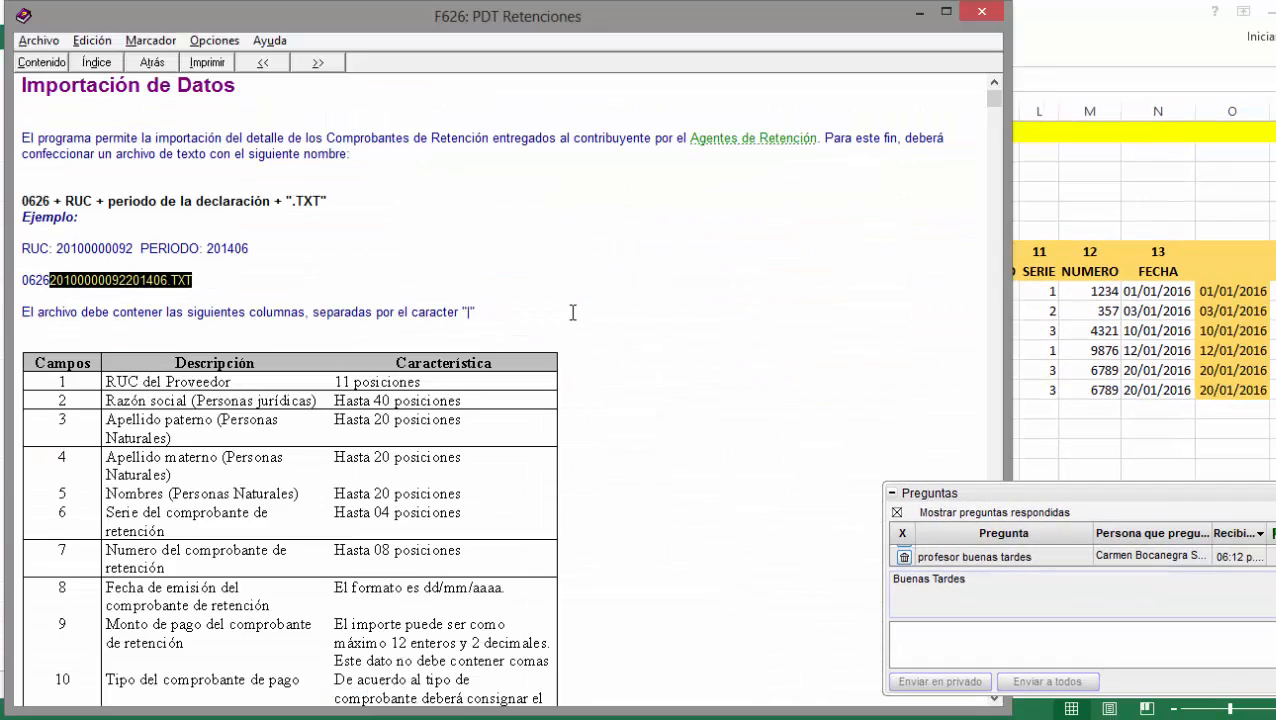
left_click(981, 11)
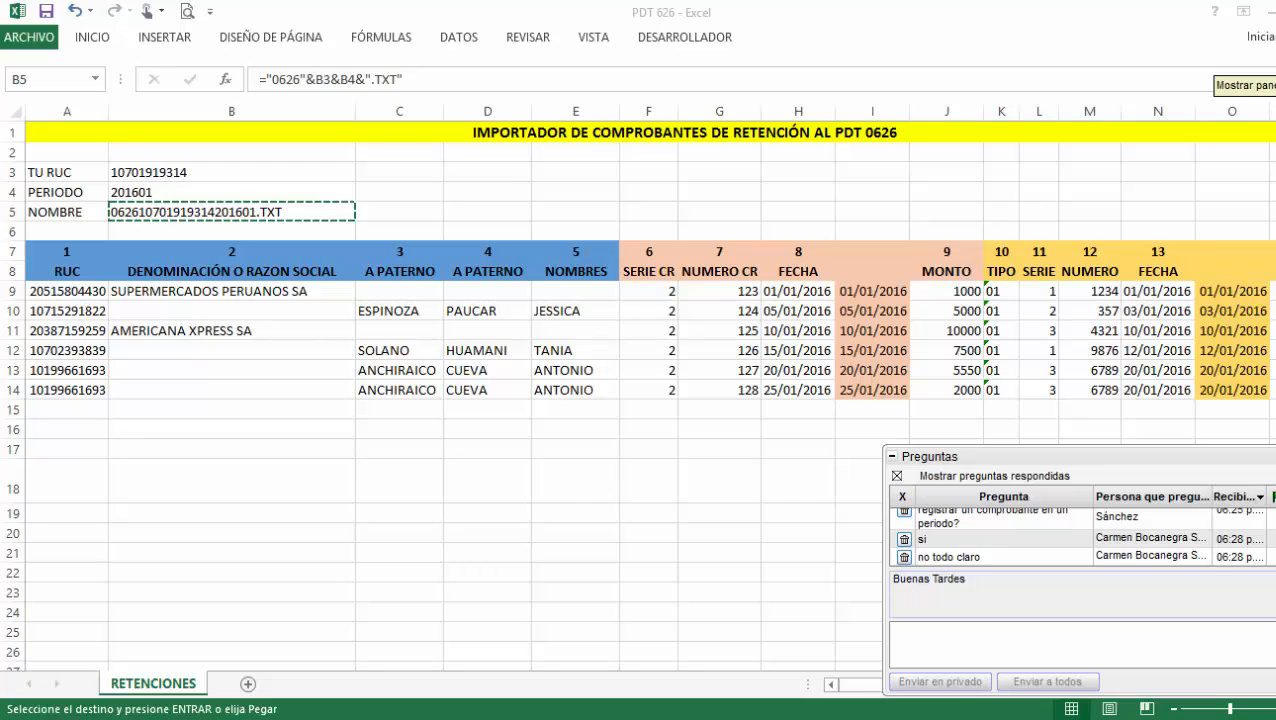
Save and close the 0626 importer workbook, then restore the PDT launcher window.
left_click(1275, 46)
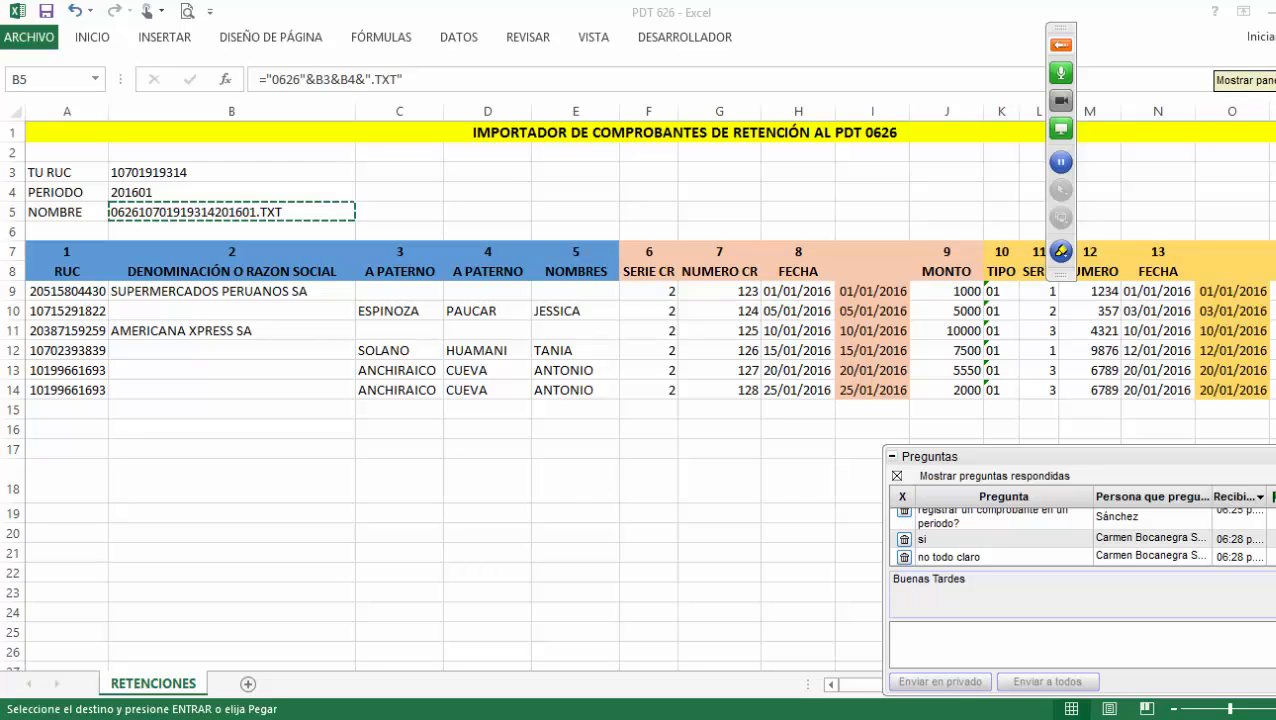
left_click(1062, 46)
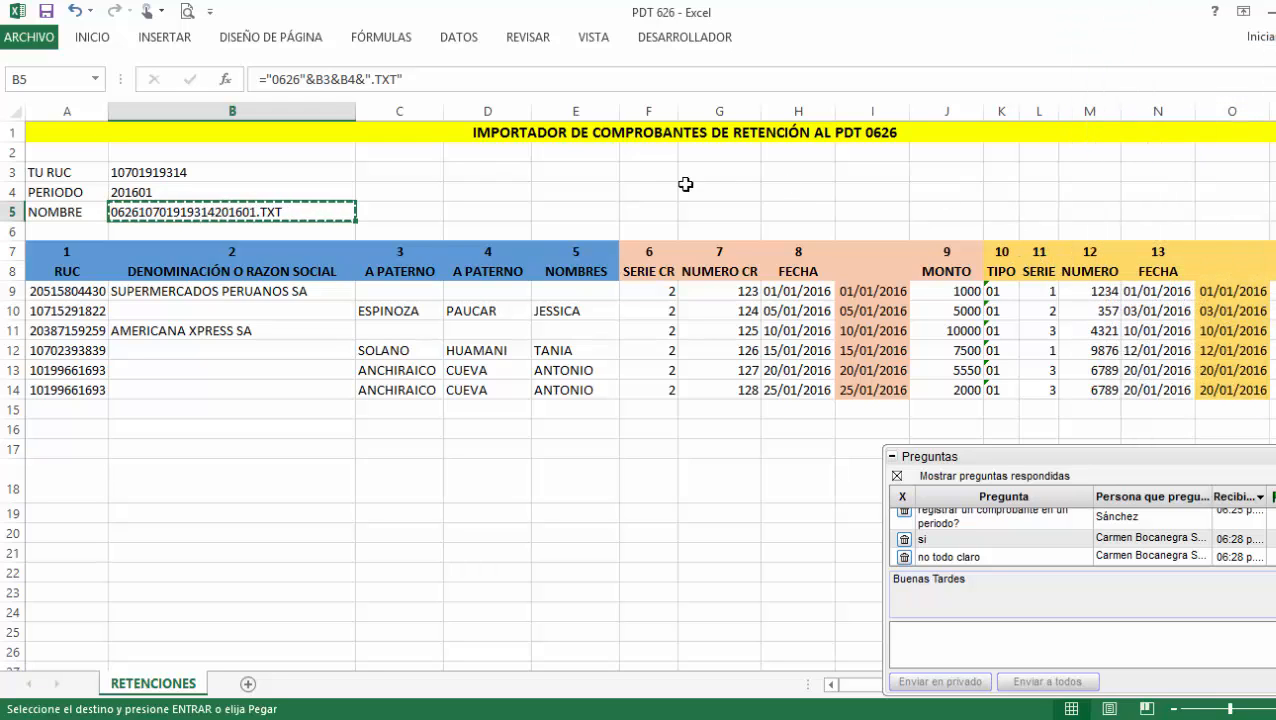
left_click(46, 12)
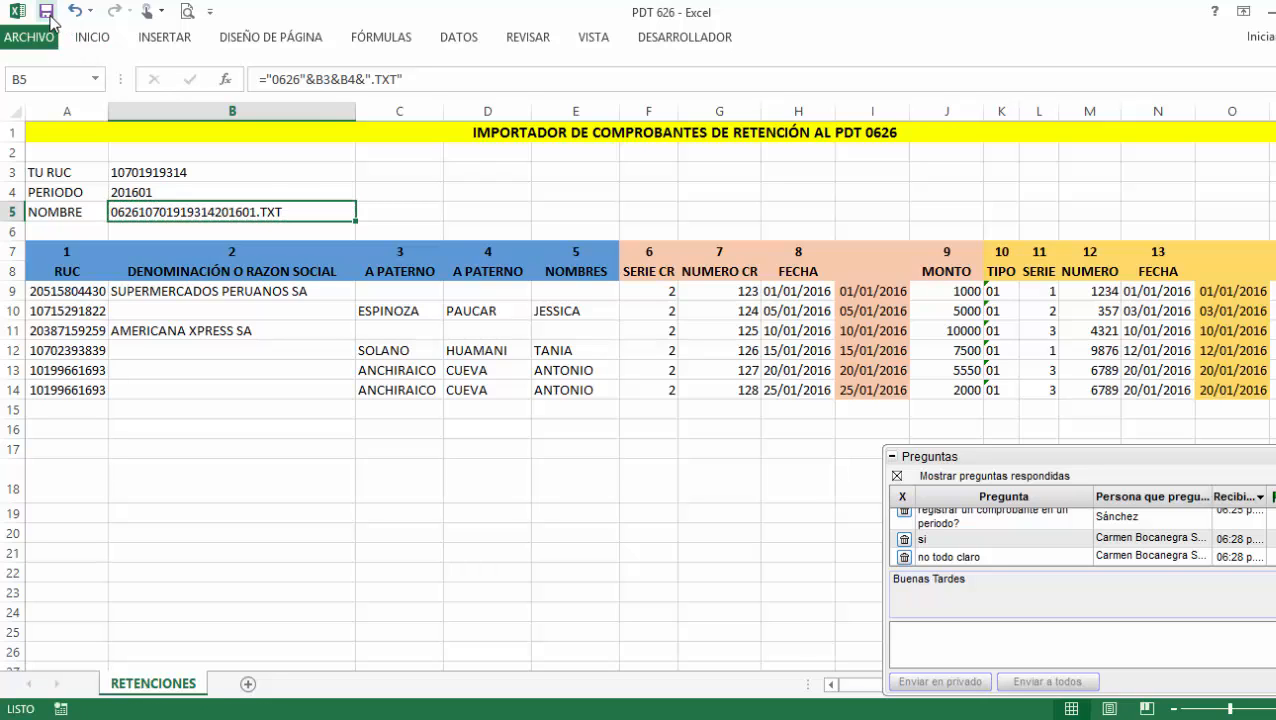
left_click(1275, 12)
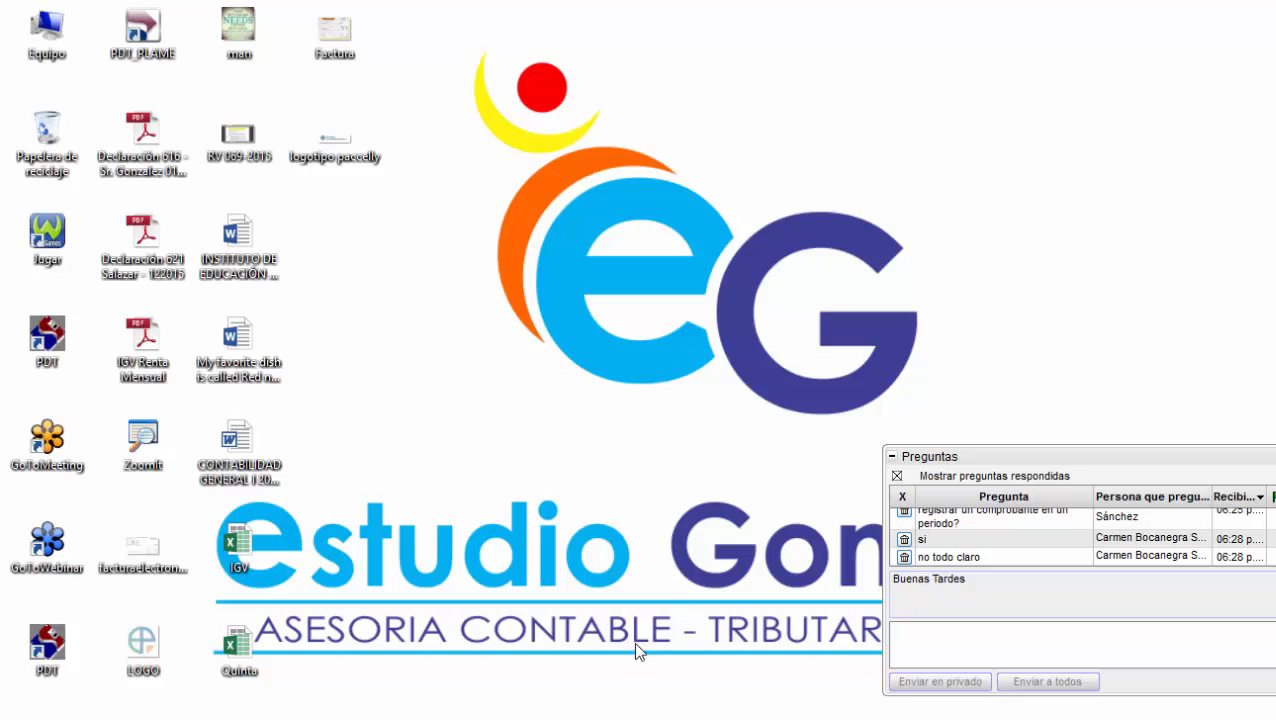
left_click(560, 719)
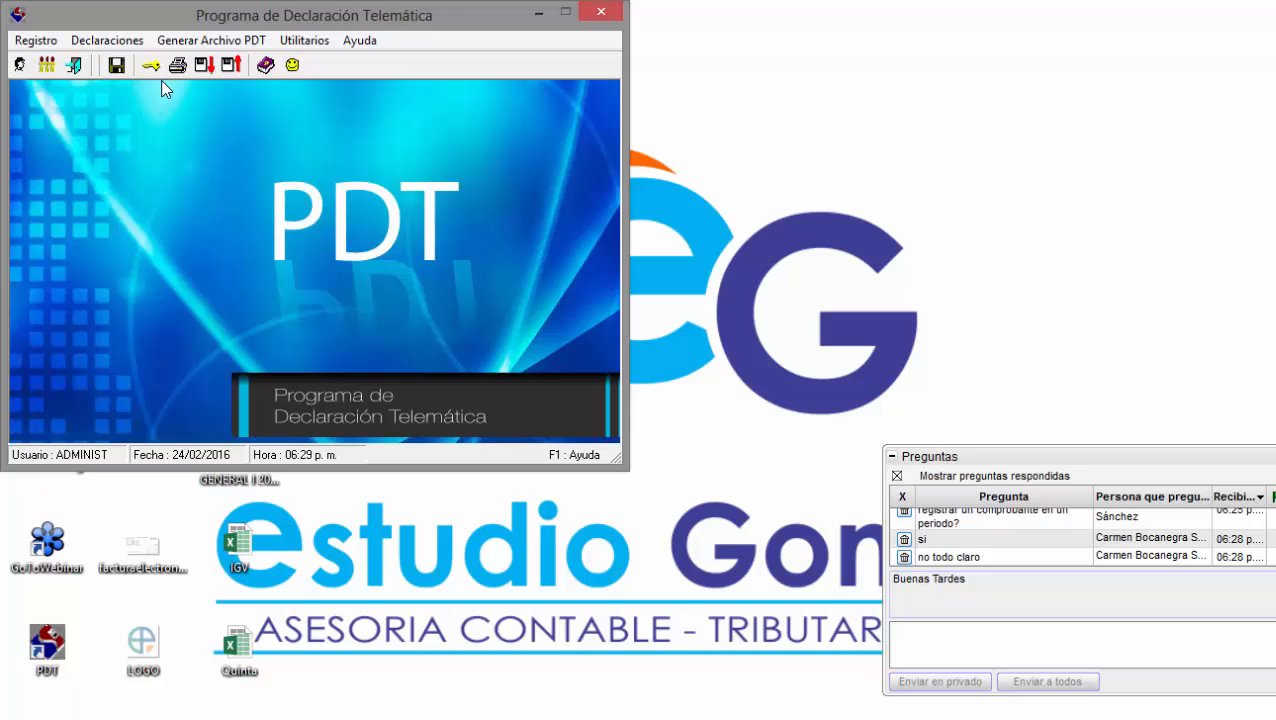
Launch 0697 Agentes de Percepción ventas internas from Declaraciones > Declaraciones Determinativas.
left_click(107, 40)
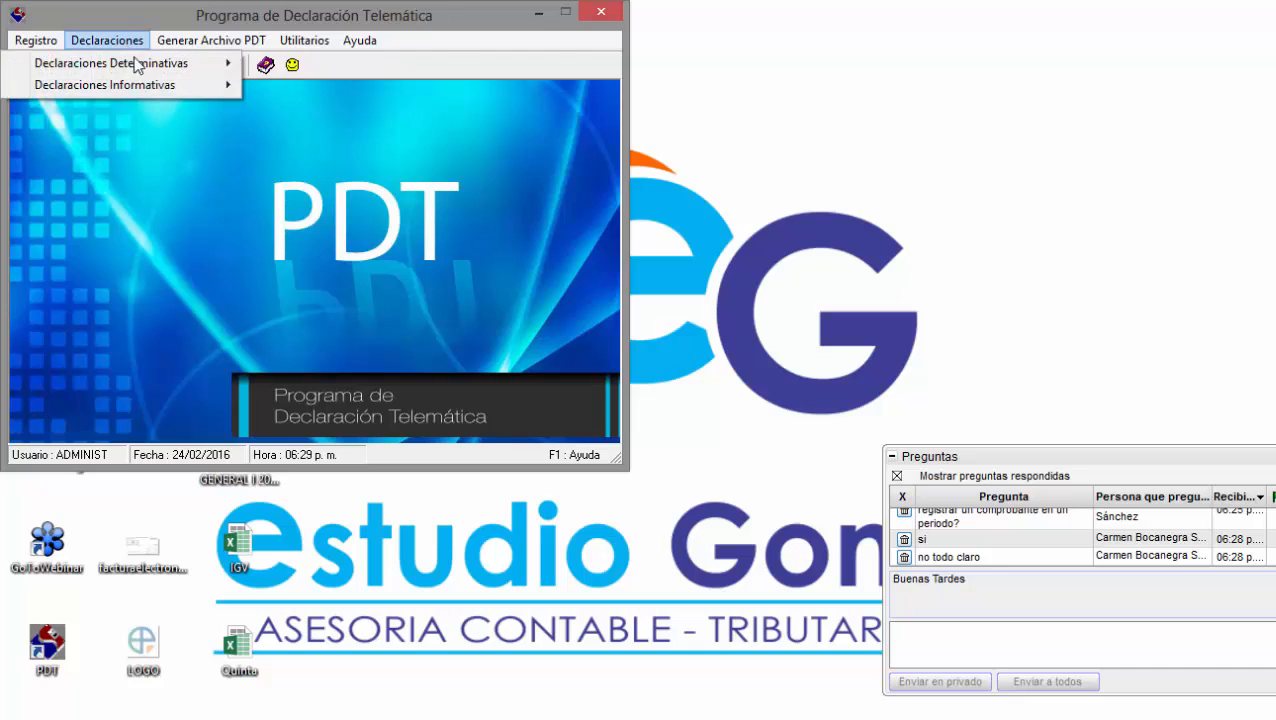
mouse_move(140, 63)
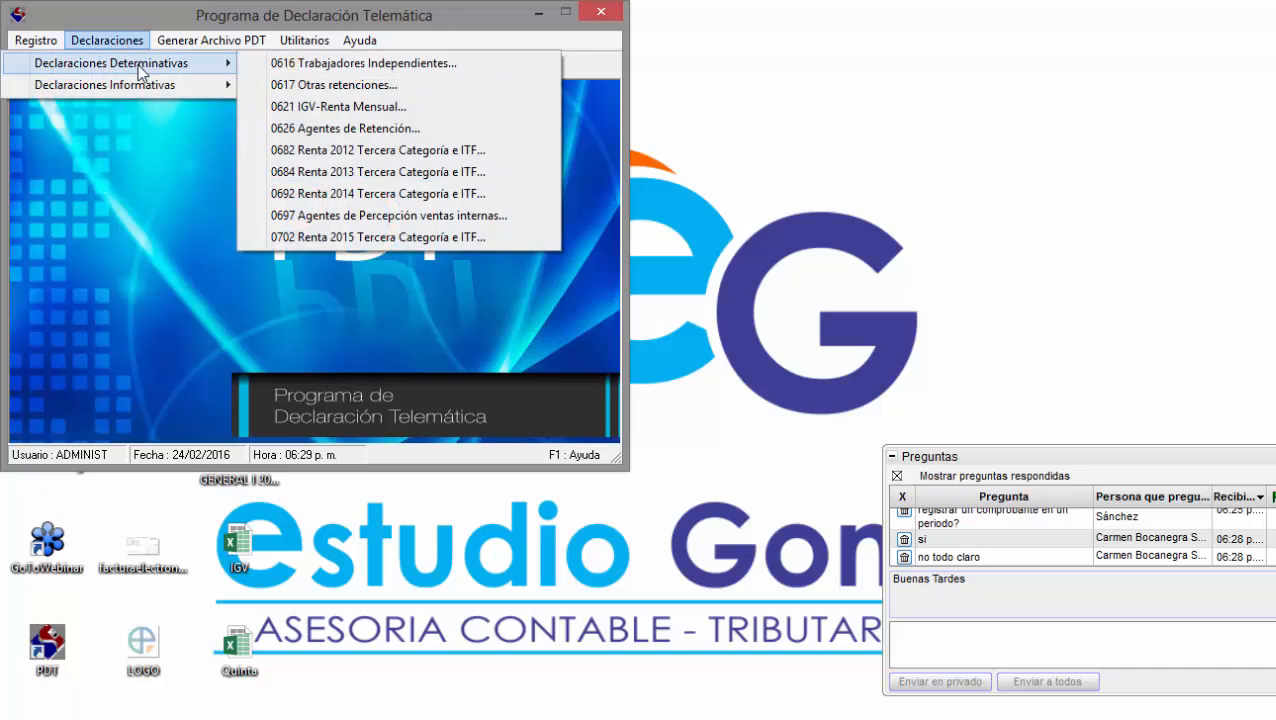
left_click(330, 218)
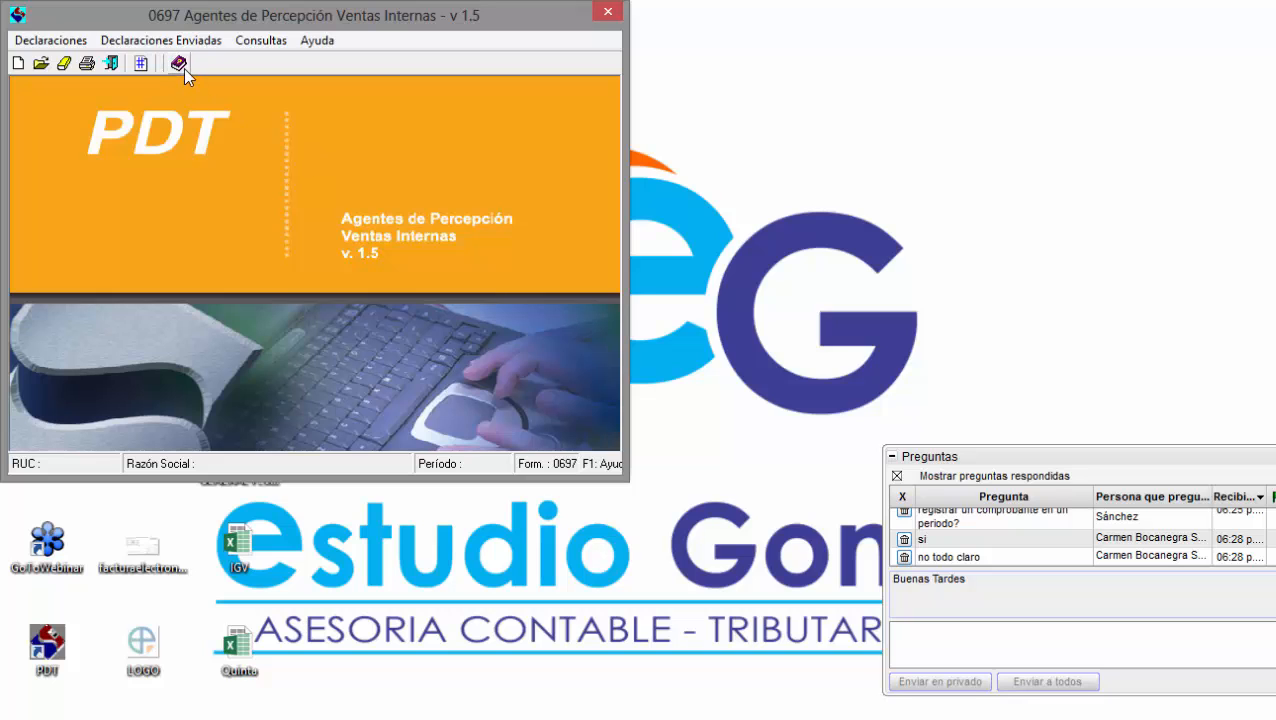
left_click(183, 68)
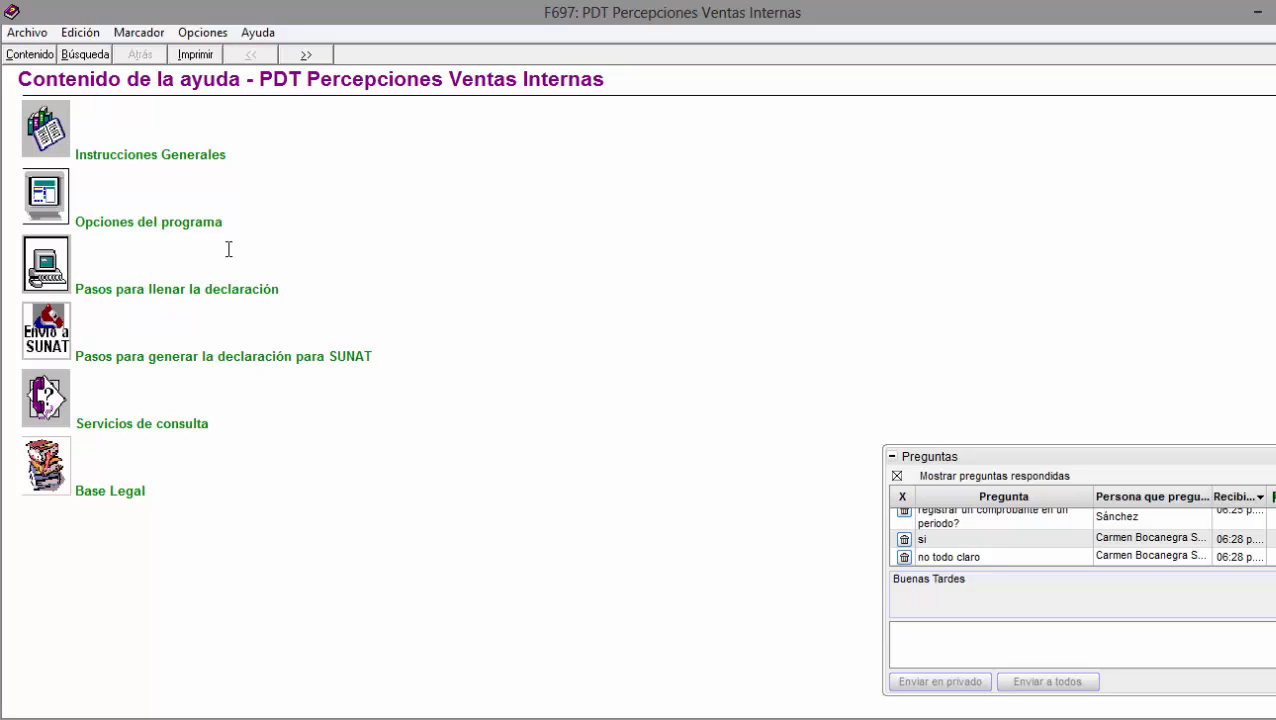
left_click(161, 291)
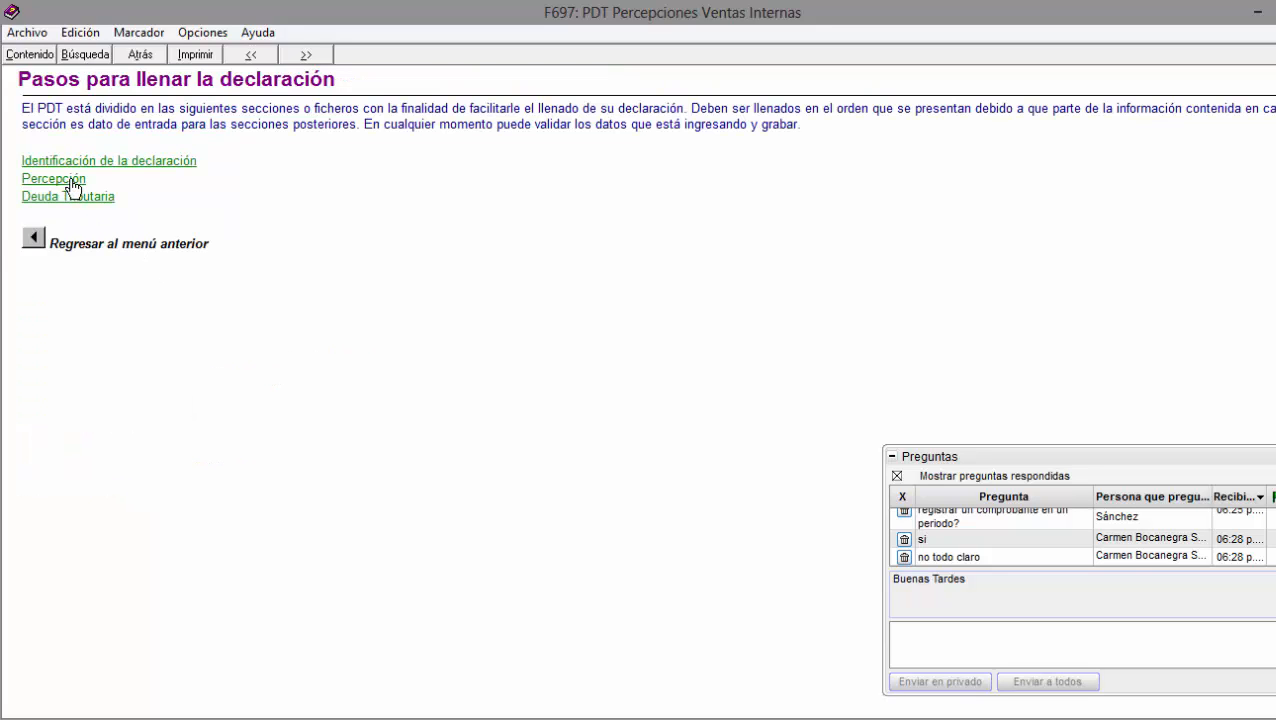
left_click(71, 182)
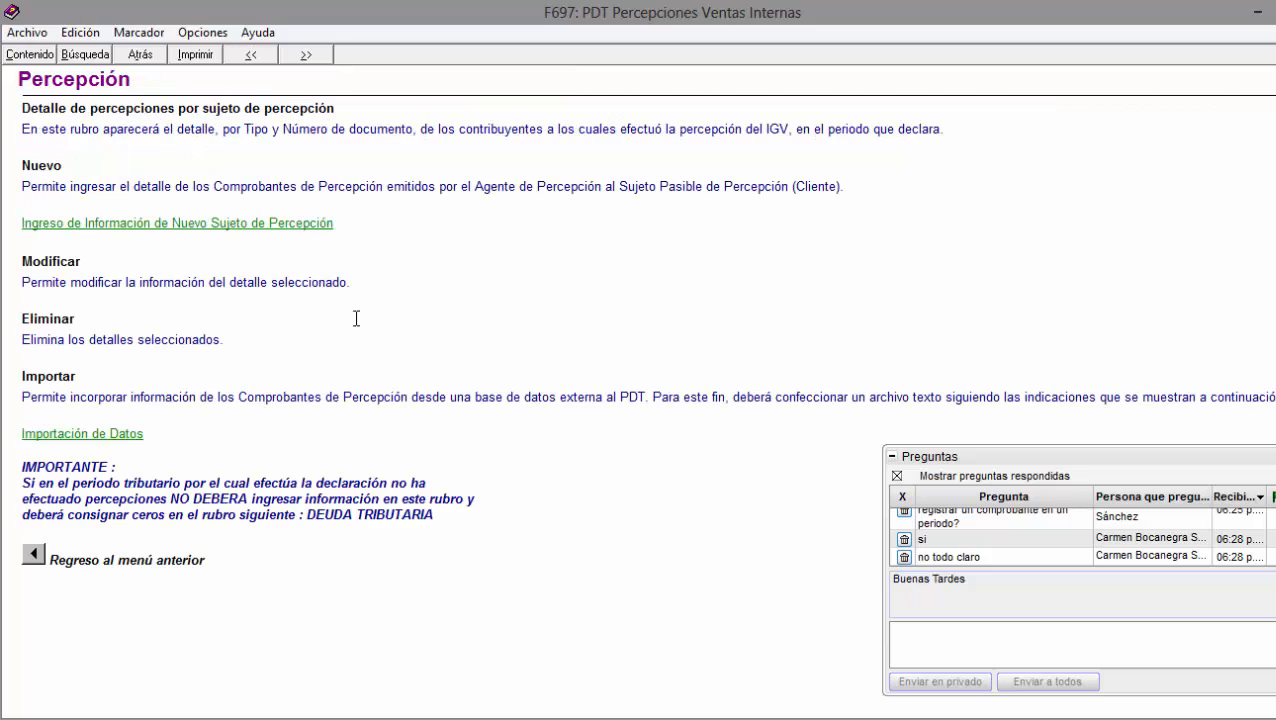
left_click(113, 437)
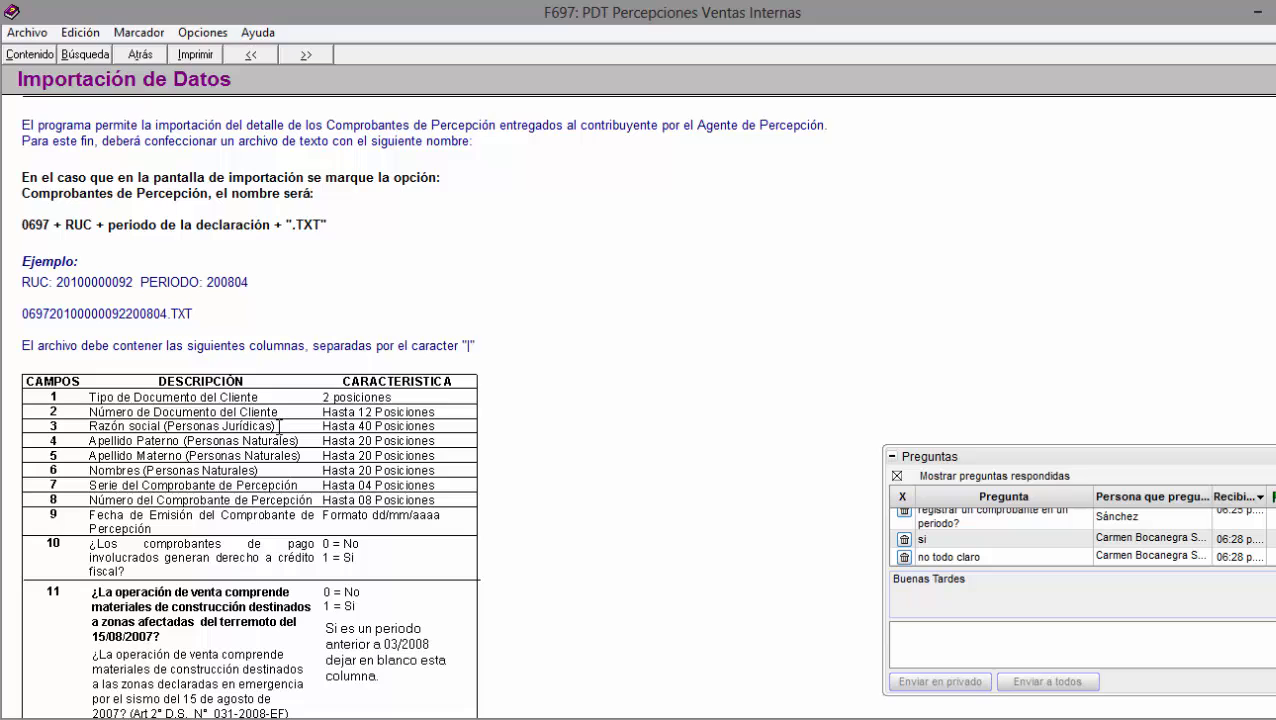
scroll(266, 341, "down", 1)
scroll(271, 337, "up", 1)
scroll(273, 330, "down", 1)
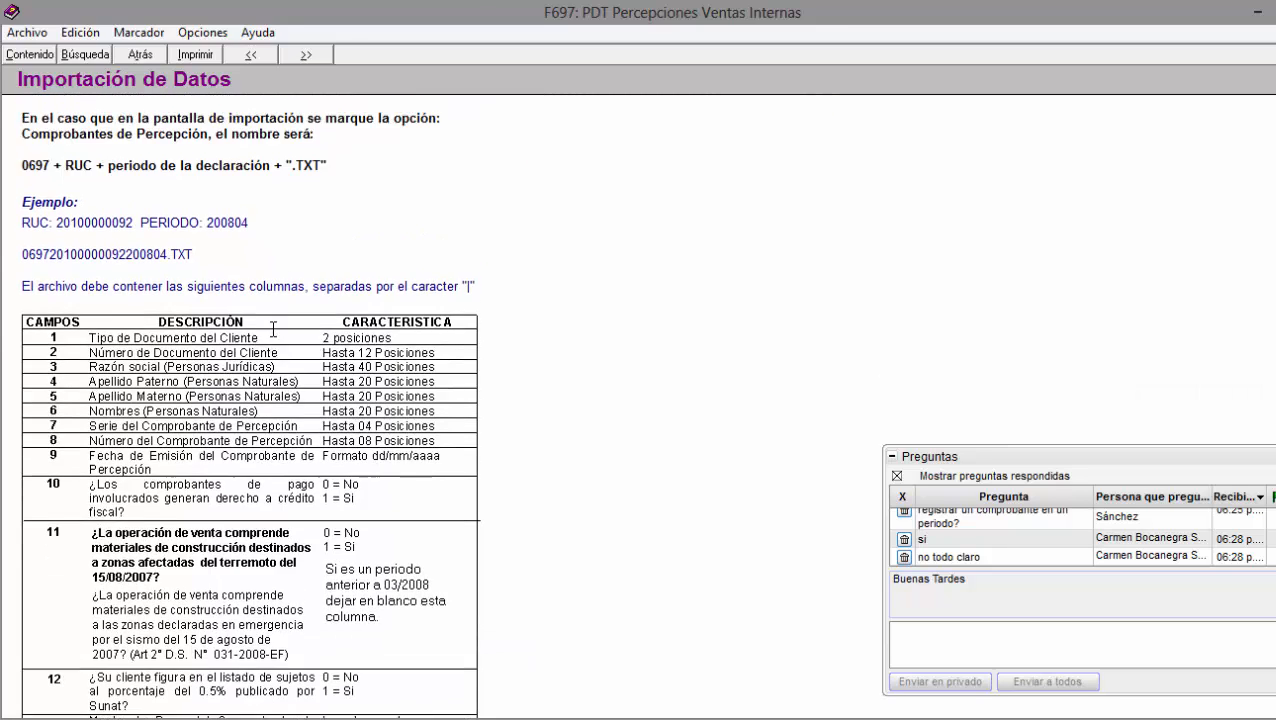
scroll(273, 328, "down", 2)
scroll(273, 327, "up", 3)
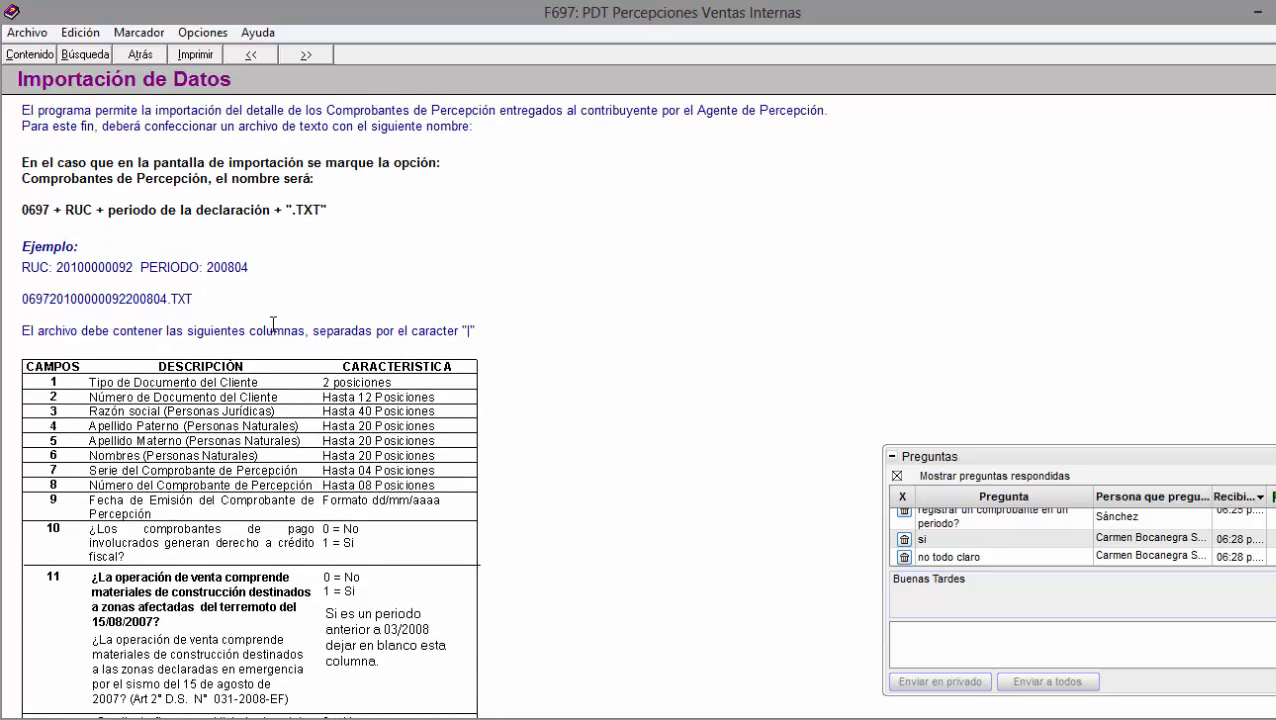
scroll(273, 324, "down", 1)
scroll(274, 325, "down", 2)
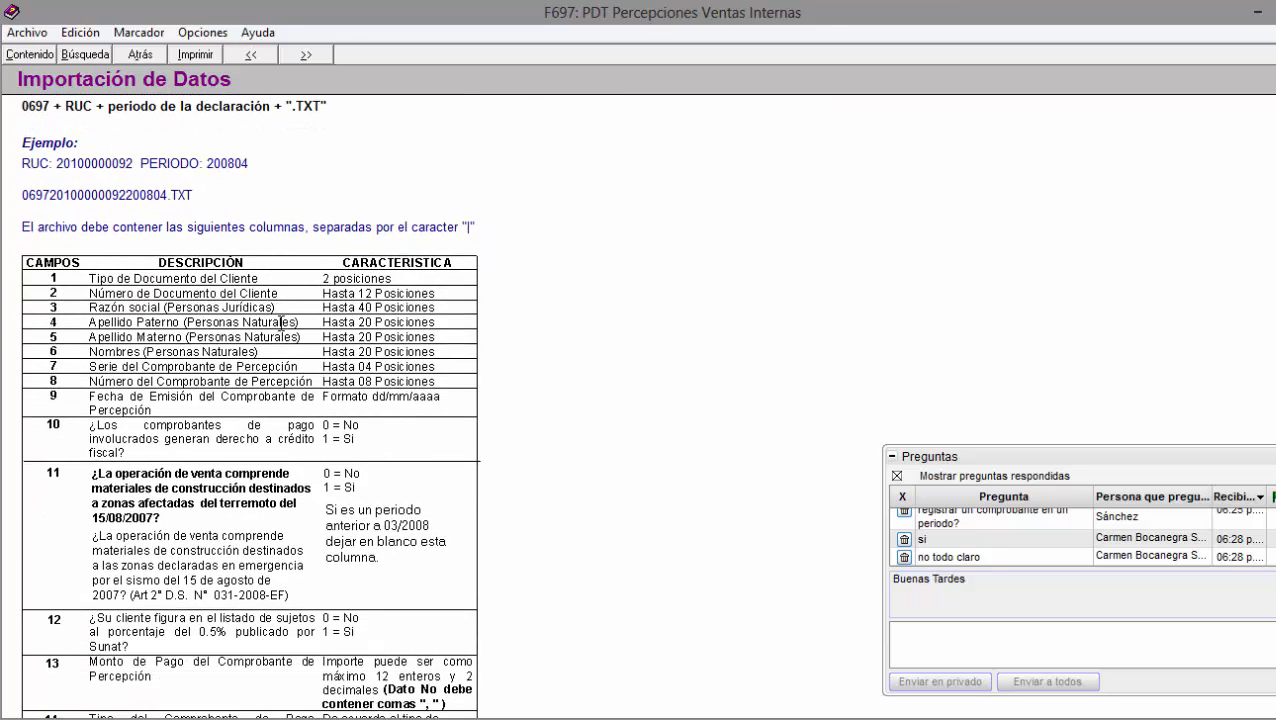
scroll(279, 318, "up", 3)
scroll(274, 313, "down", 2)
scroll(274, 313, "down", 6)
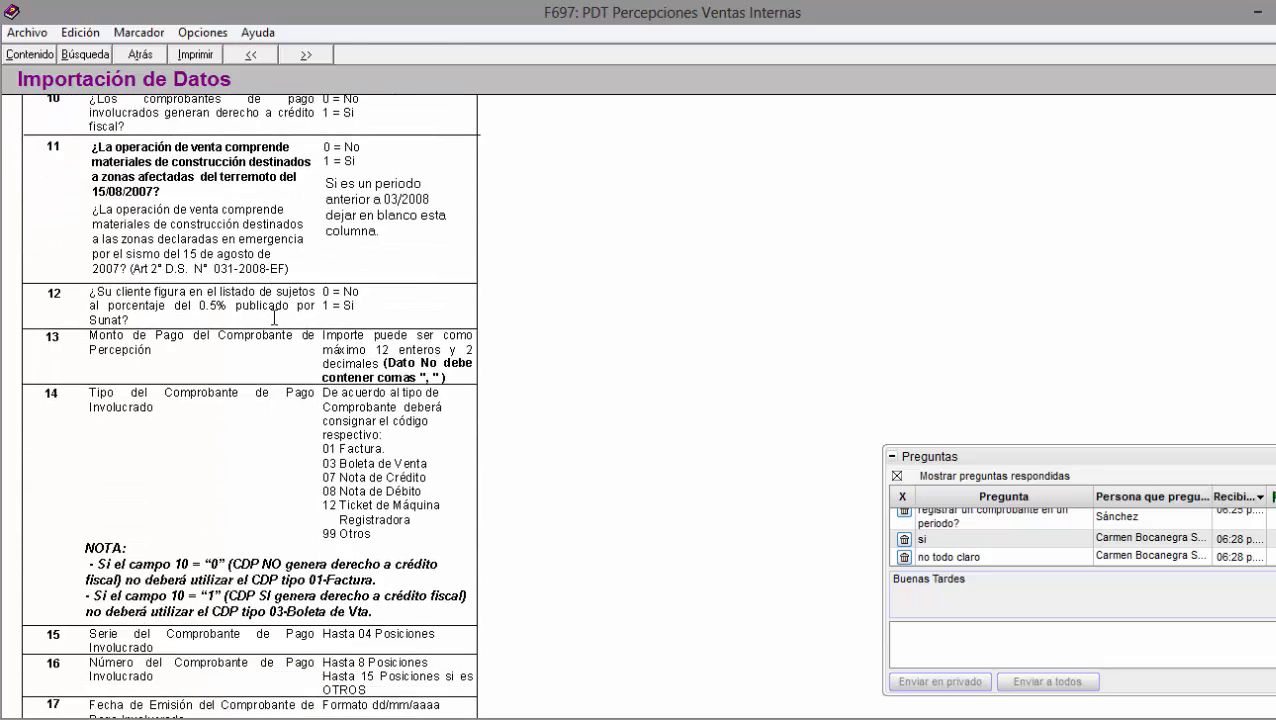
scroll(272, 320, "down", 1)
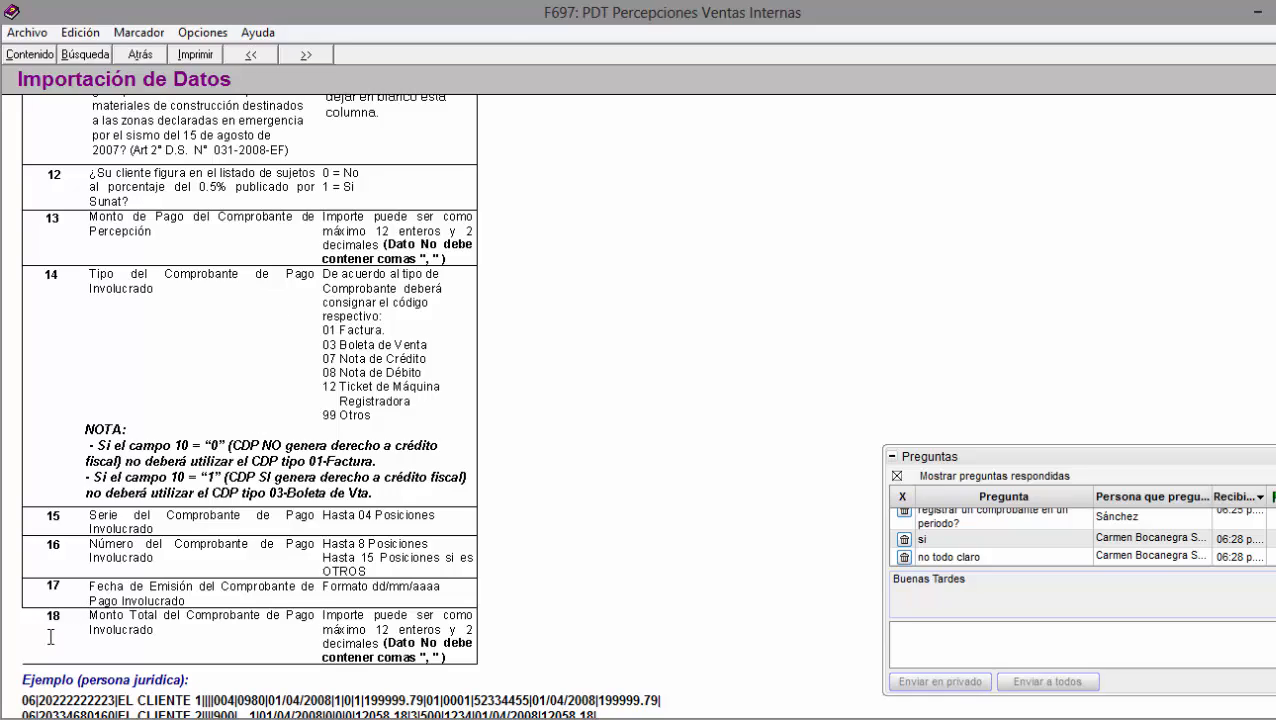
scroll(51, 635, "up", 3)
scroll(116, 534, "up", 2)
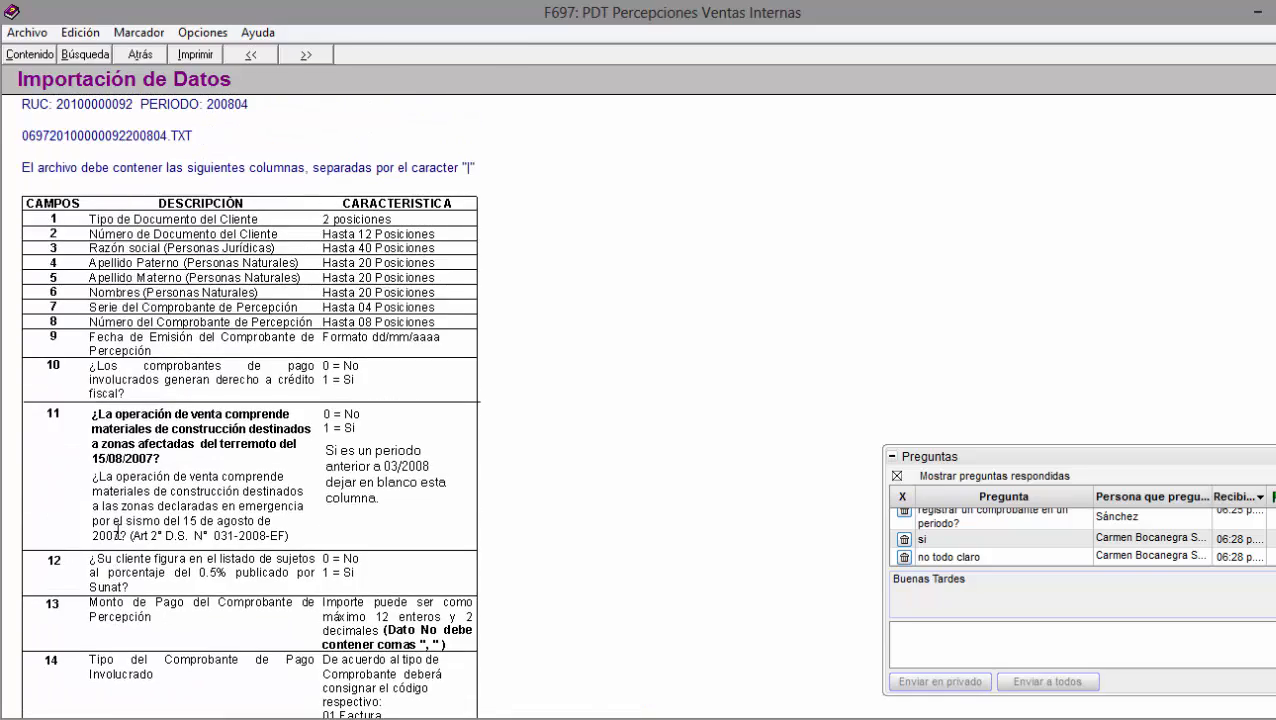
scroll(116, 534, "down", 4)
scroll(112, 535, "up", 10)
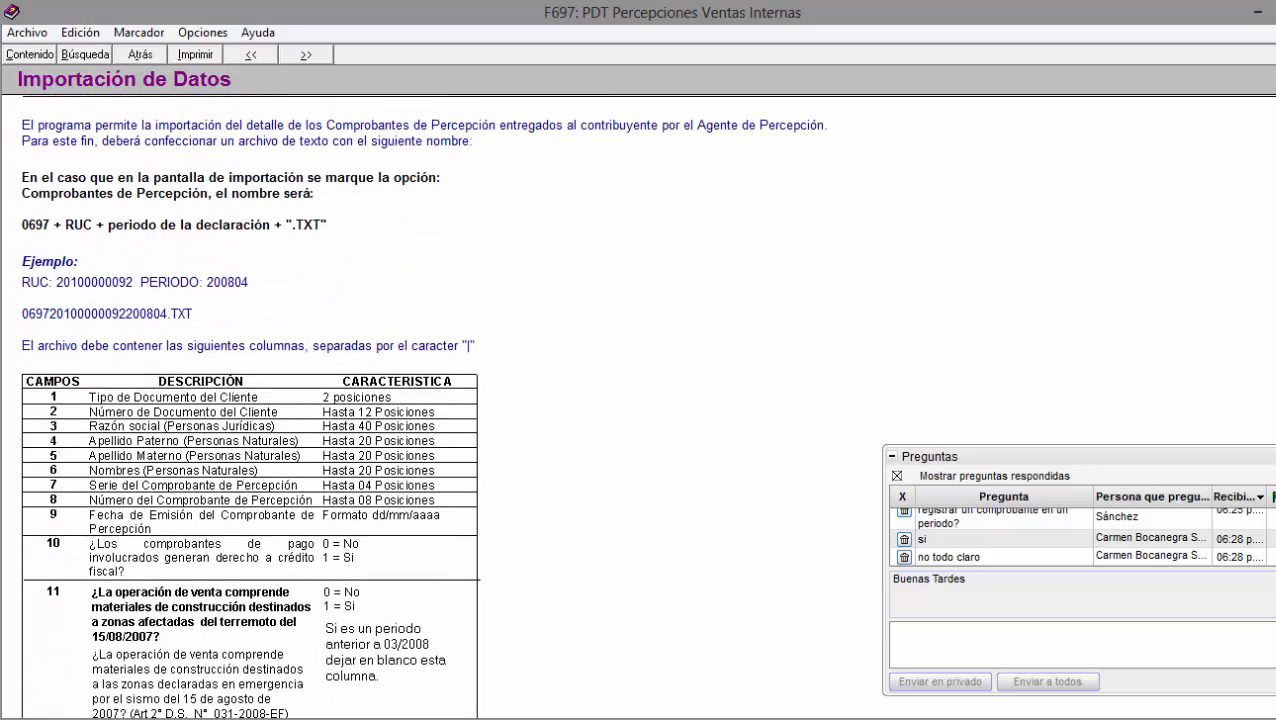
left_click(236, 719)
Bring up the PDT 697 importer workbook, check cells C9 and A9, and collapse the questions panel.
left_click(364, 660)
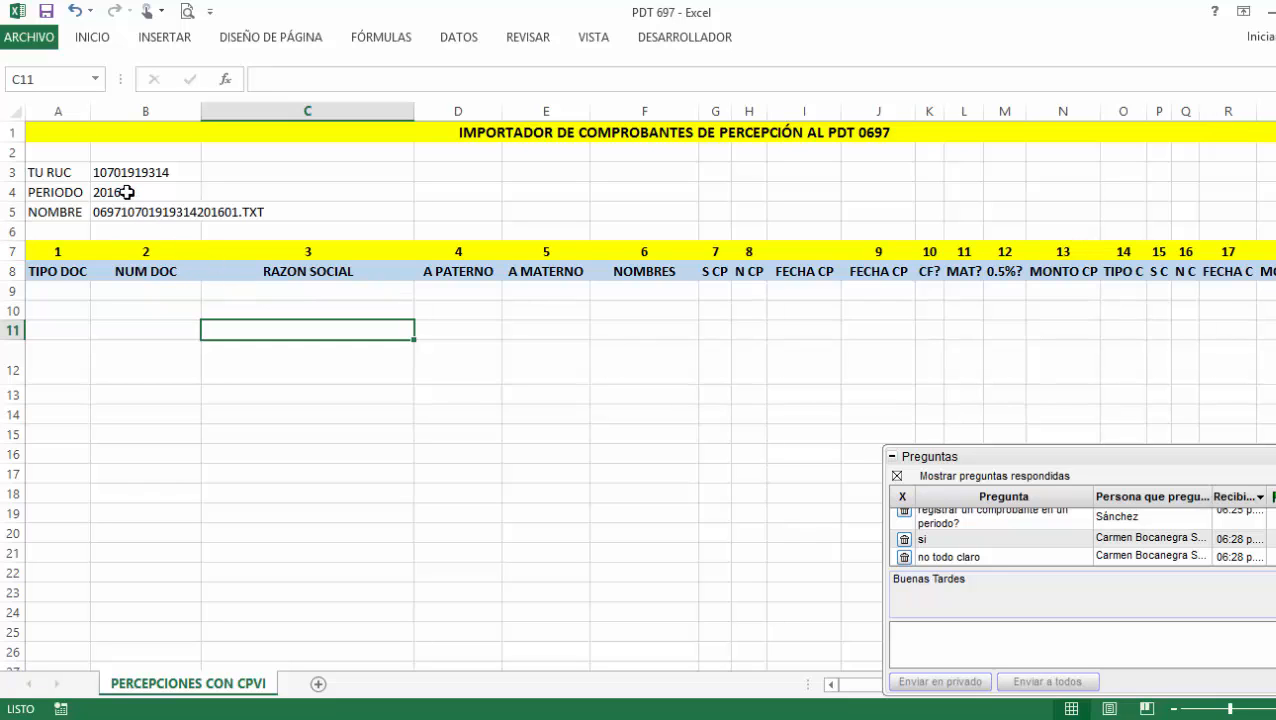
left_click(268, 296)
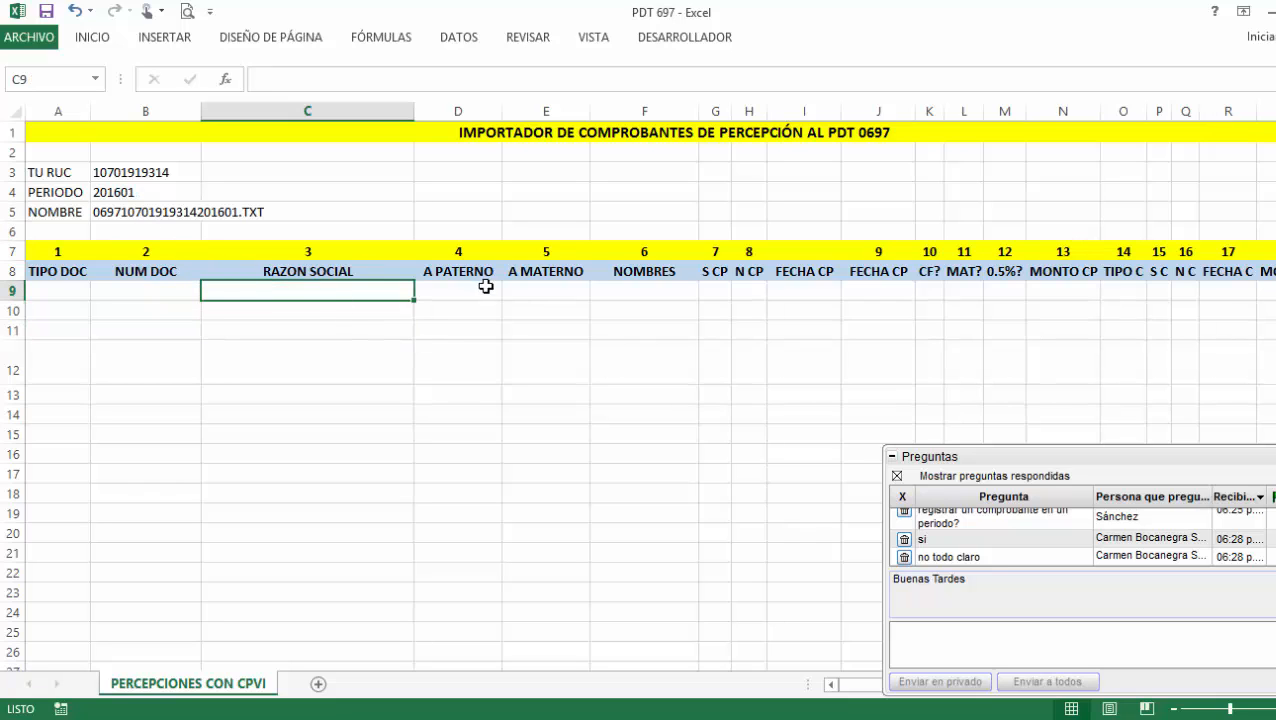
left_click(66, 288)
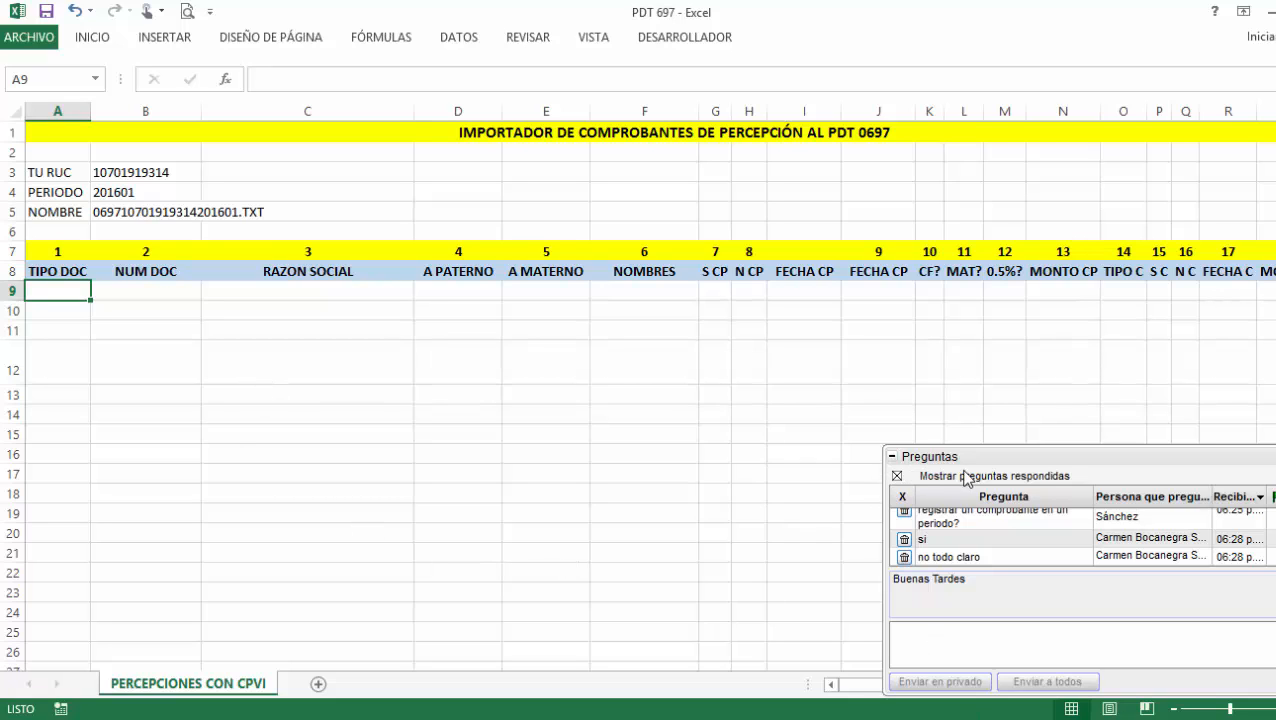
left_click(892, 457)
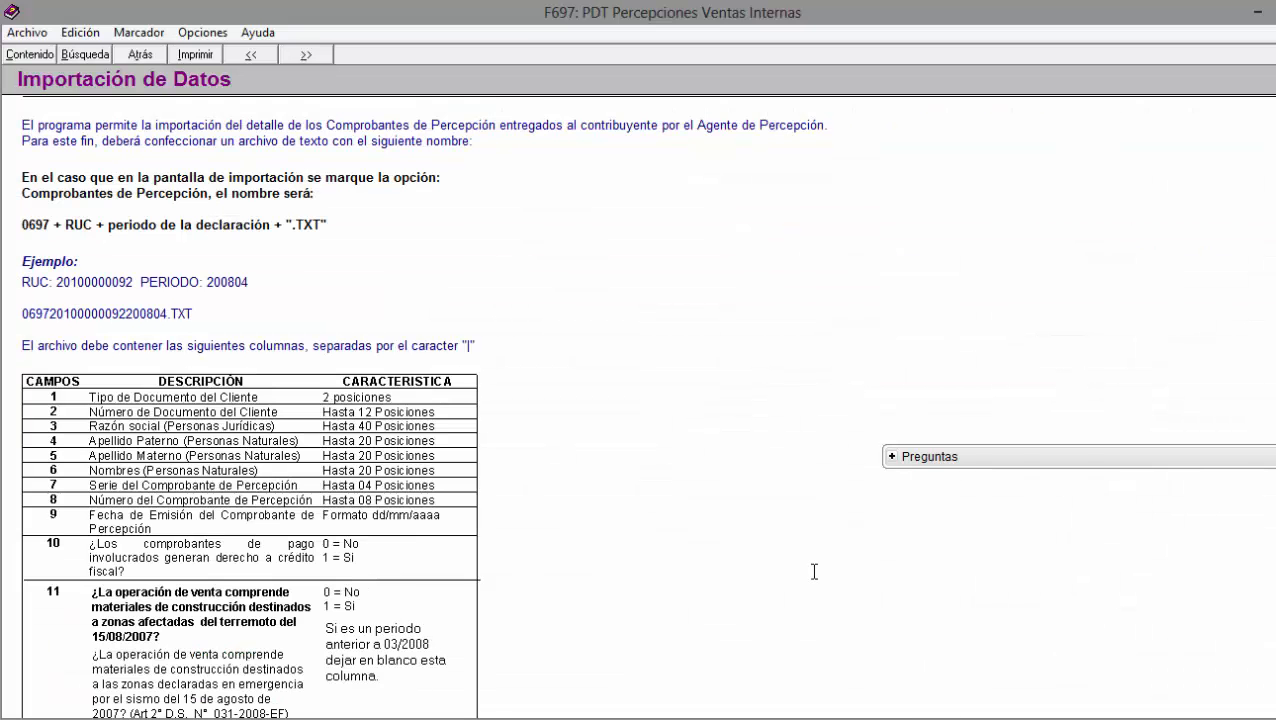
Resize and dock the 0697 import help window on the right half beside Excel.
left_click(1266, 12)
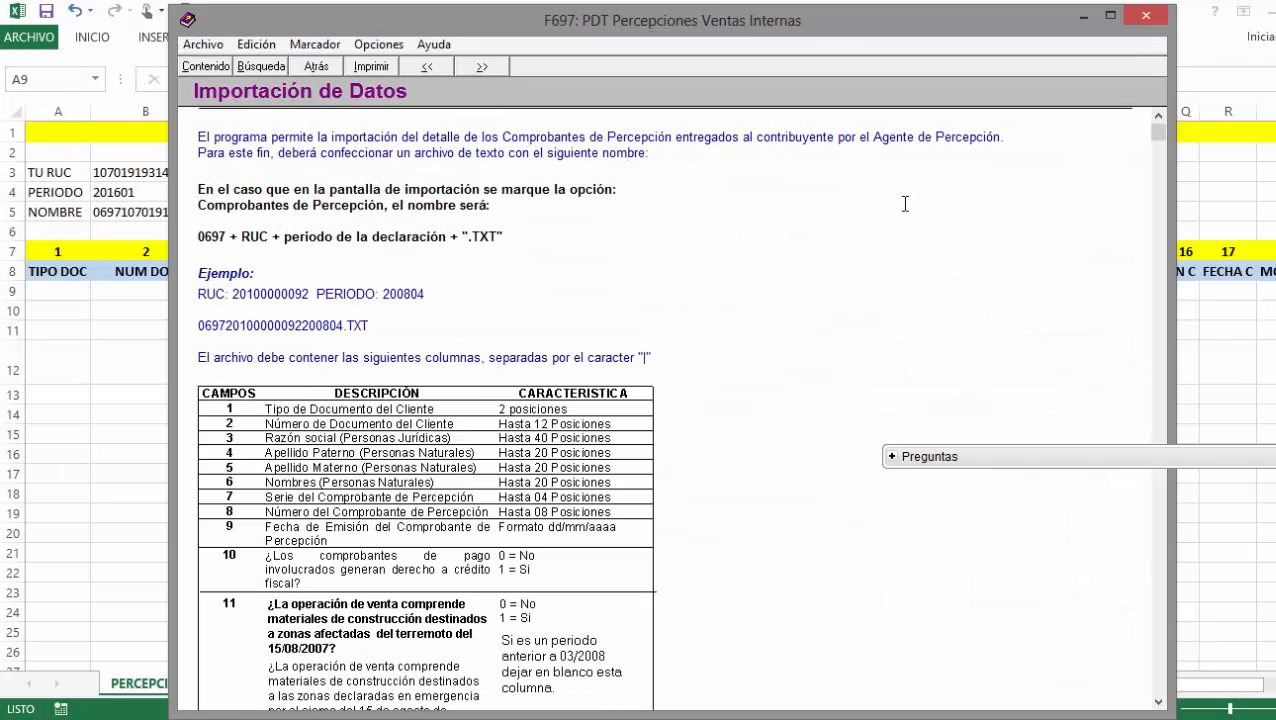
left_click_drag(830, 18, 849, 23)
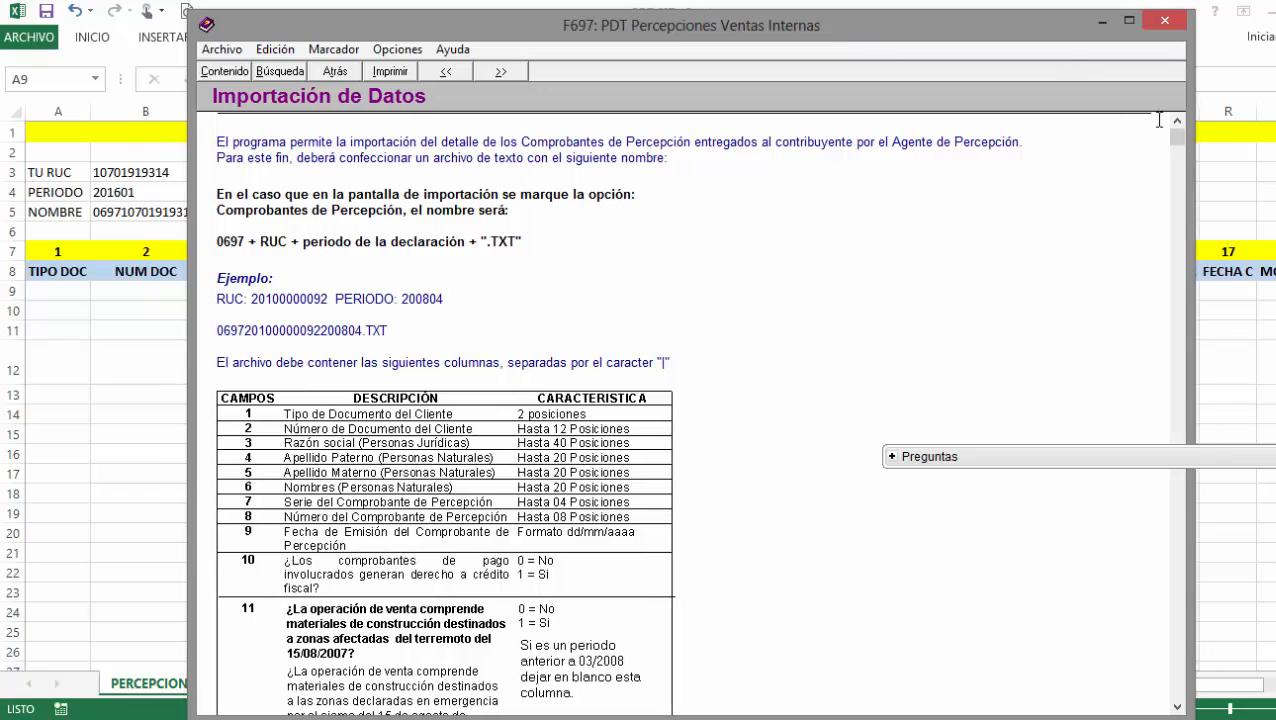
left_click_drag(1192, 152, 702, 199)
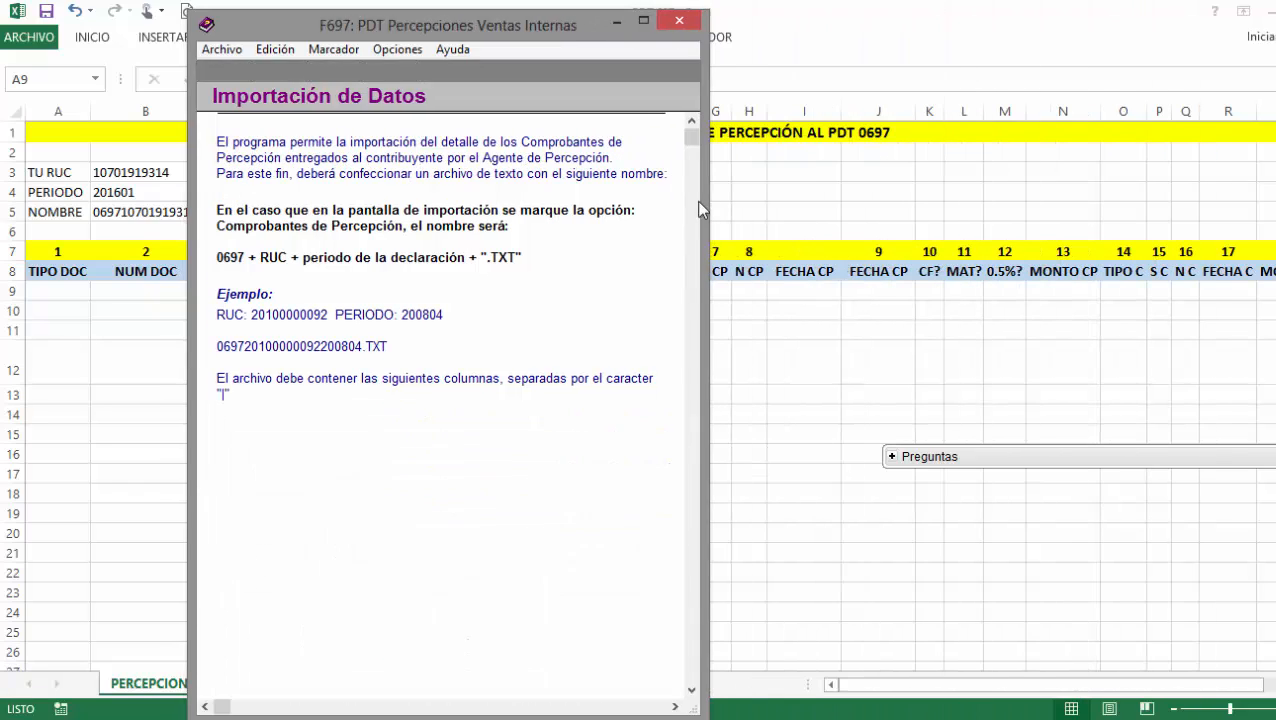
left_click_drag(572, 39, 1196, 30)
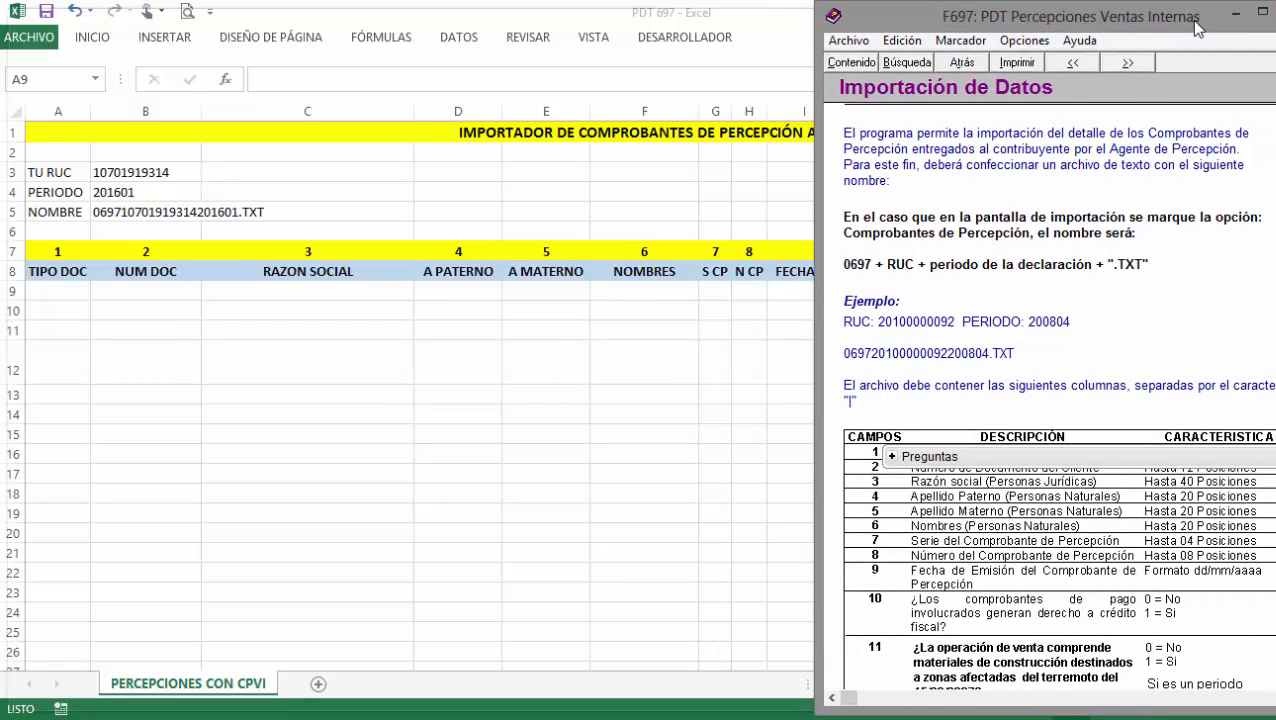
double_click(1004, 14)
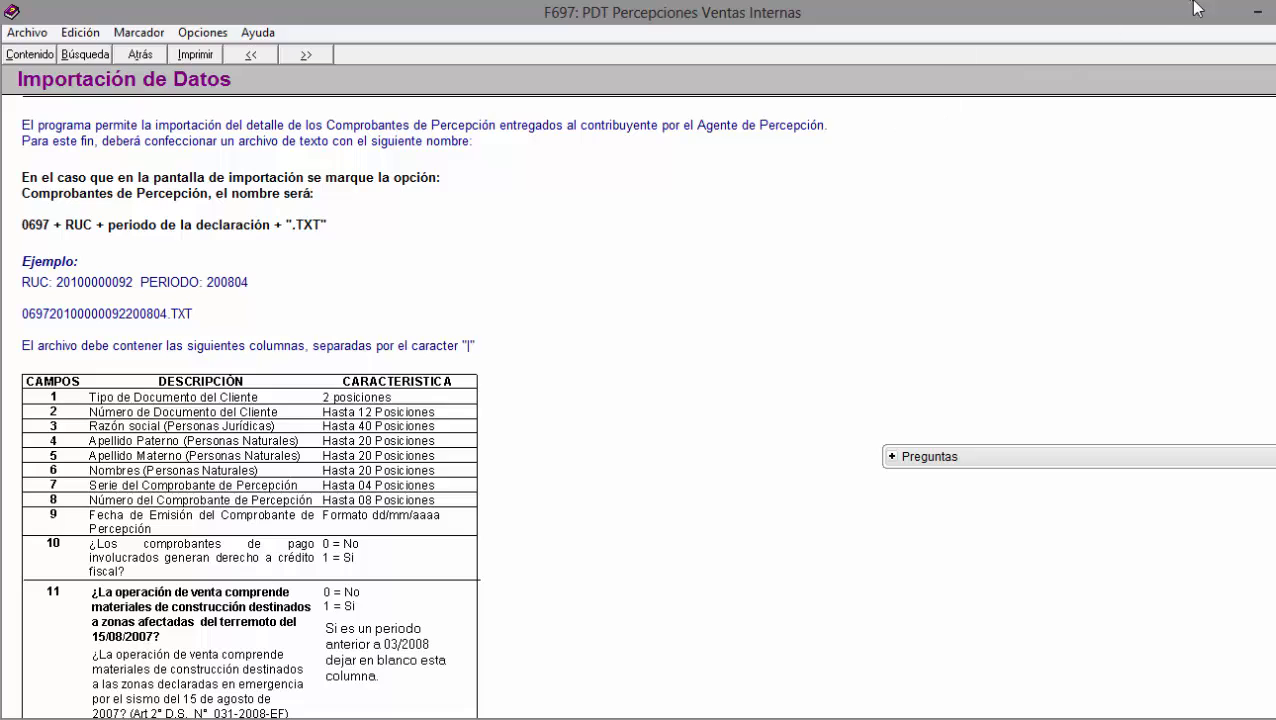
left_click(1270, 10)
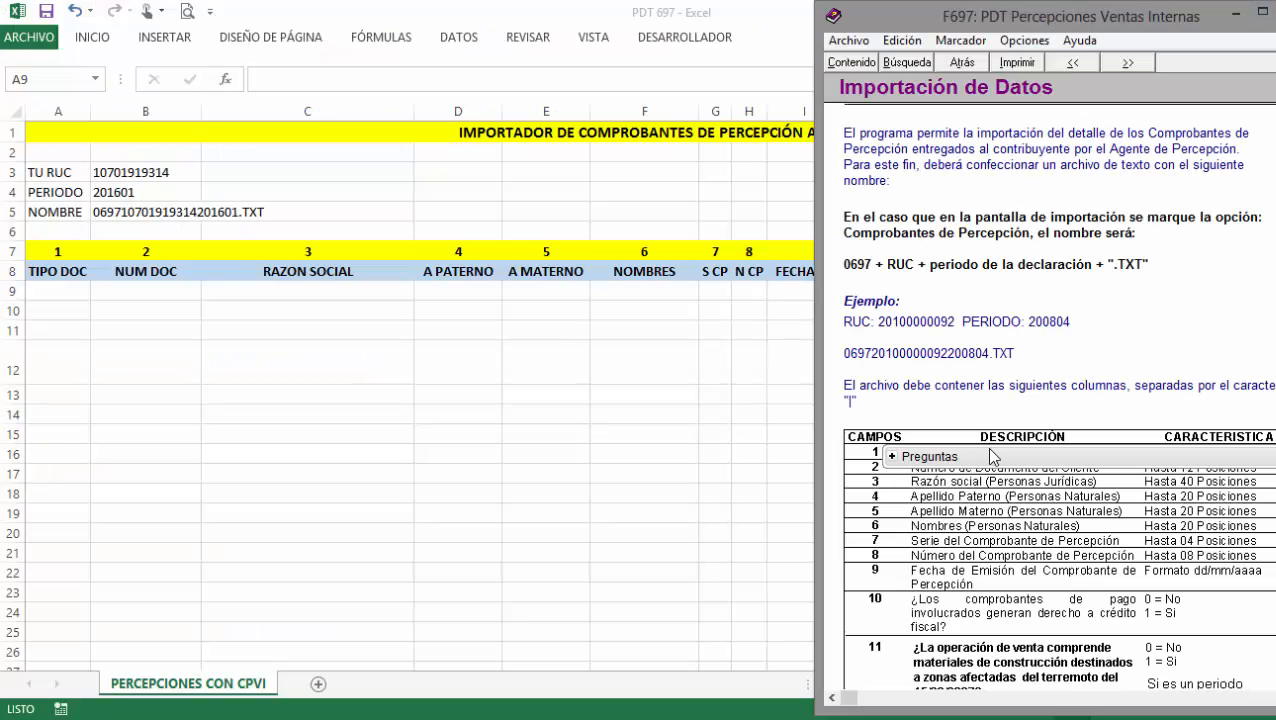
left_click_drag(991, 457, 988, 411)
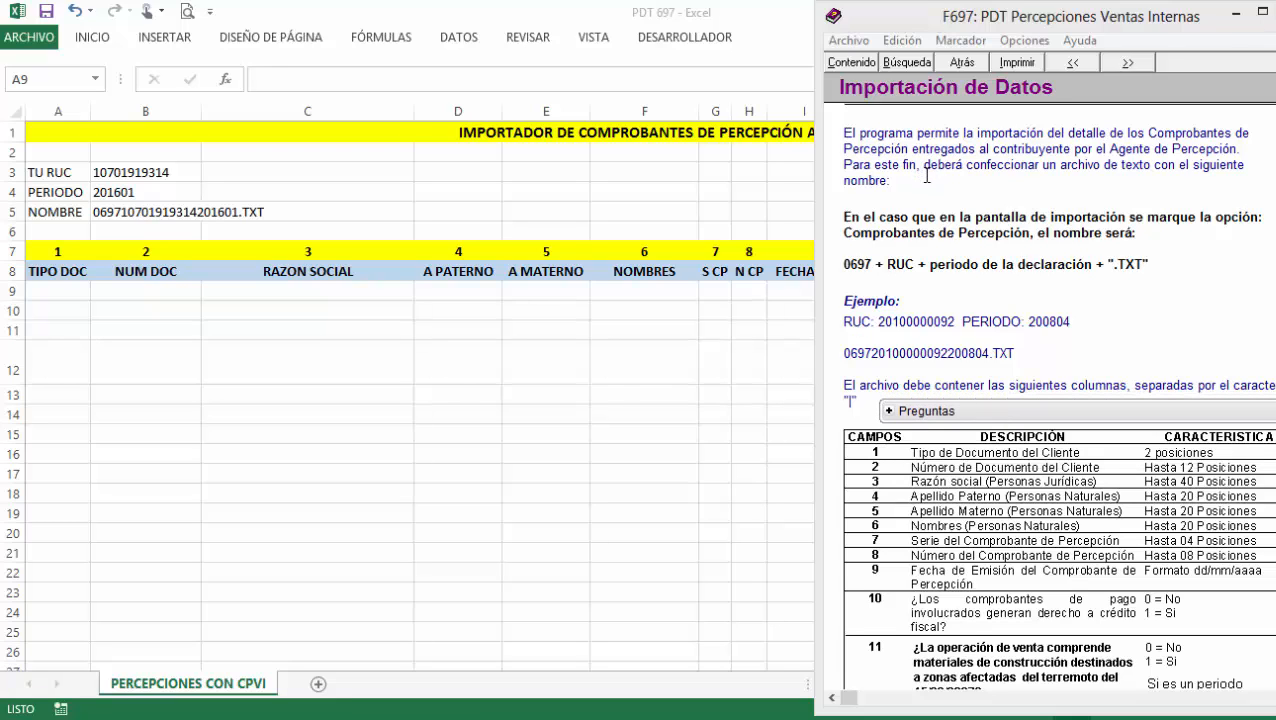
Highlight the help's 0697 + RUC + periodo + .TXT file-naming rule.
left_click(930, 215)
scroll(940, 239, "down", 1)
scroll(941, 240, "up", 1)
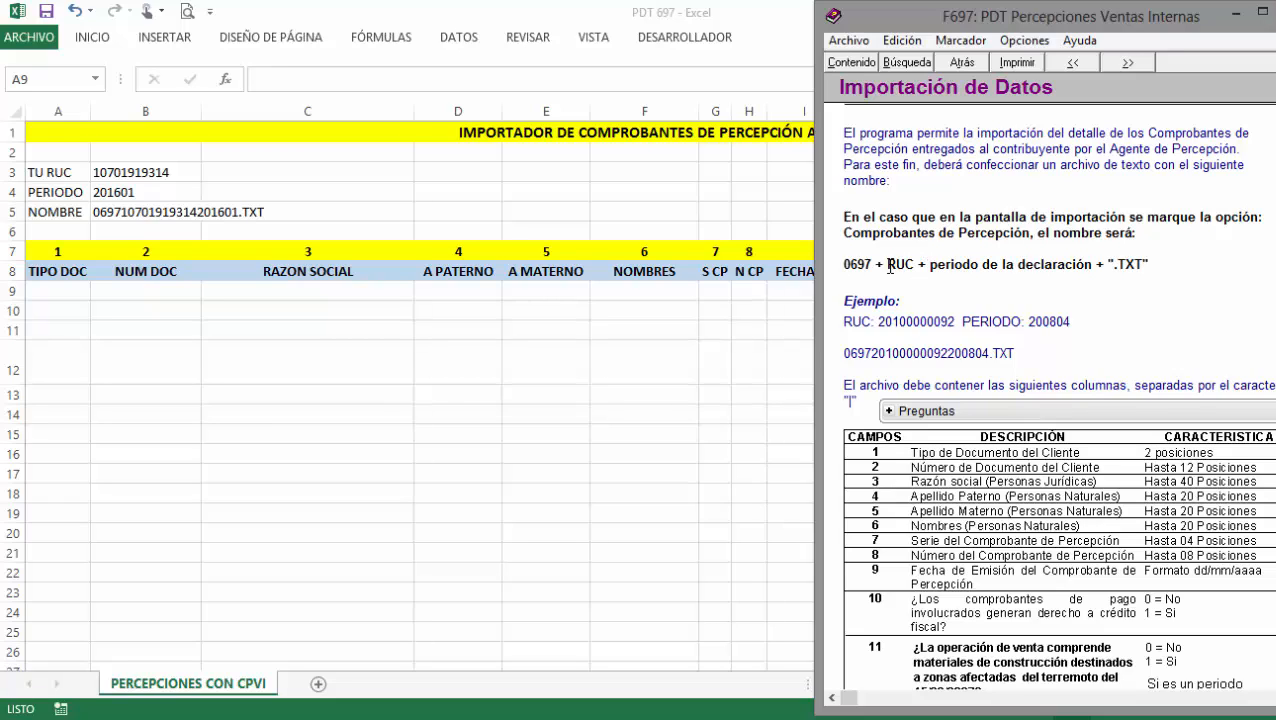
left_click_drag(845, 263, 1148, 263)
left_click_drag(871, 268, 1150, 264)
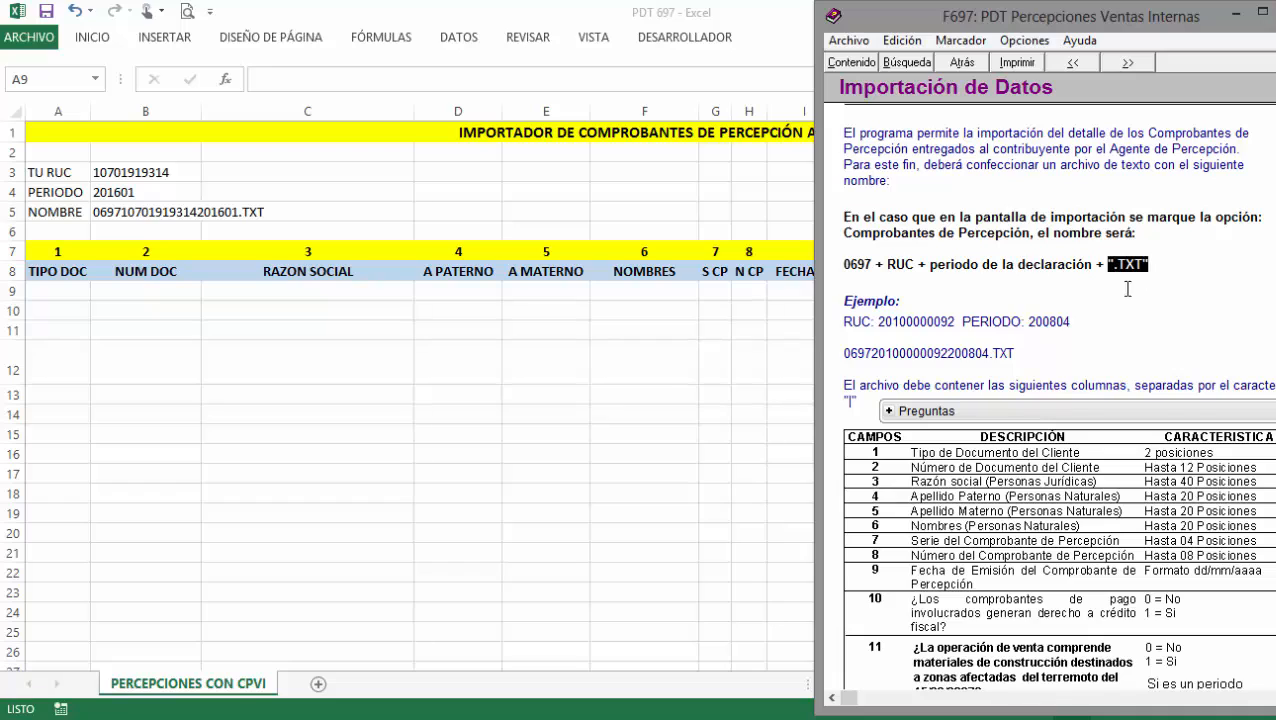
left_click(166, 172)
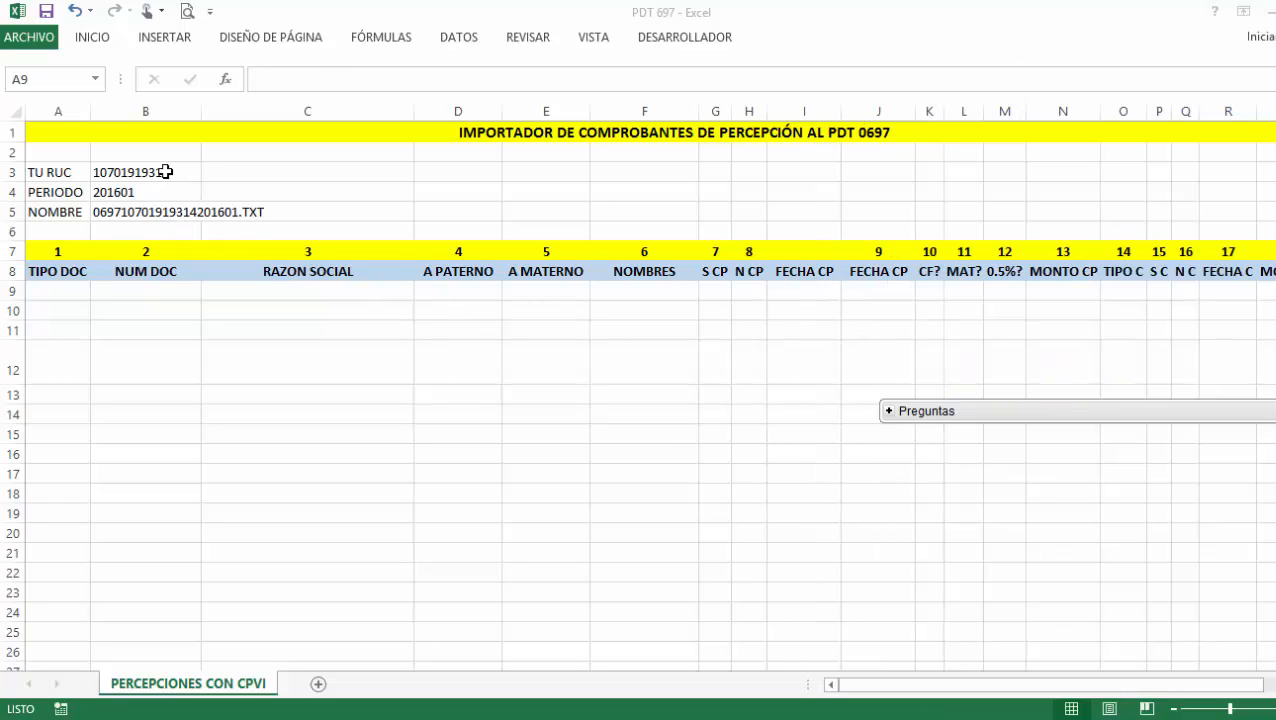
left_click(152, 192)
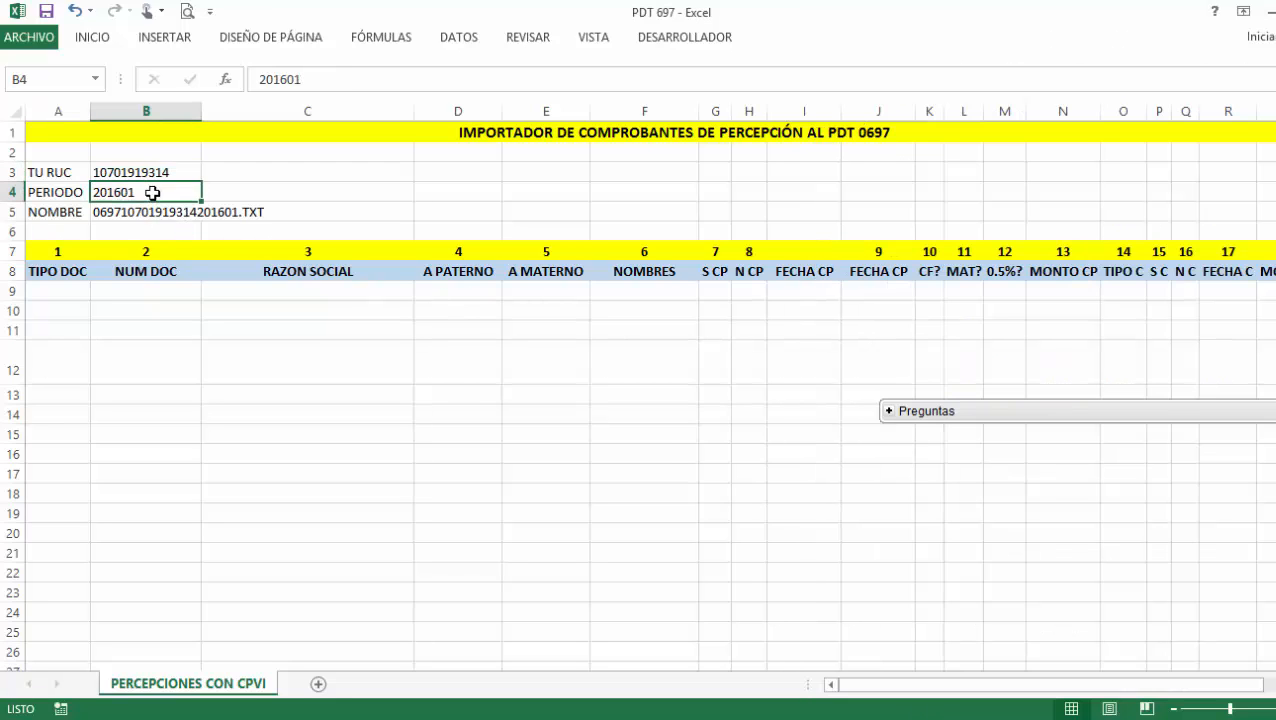
left_click(173, 211)
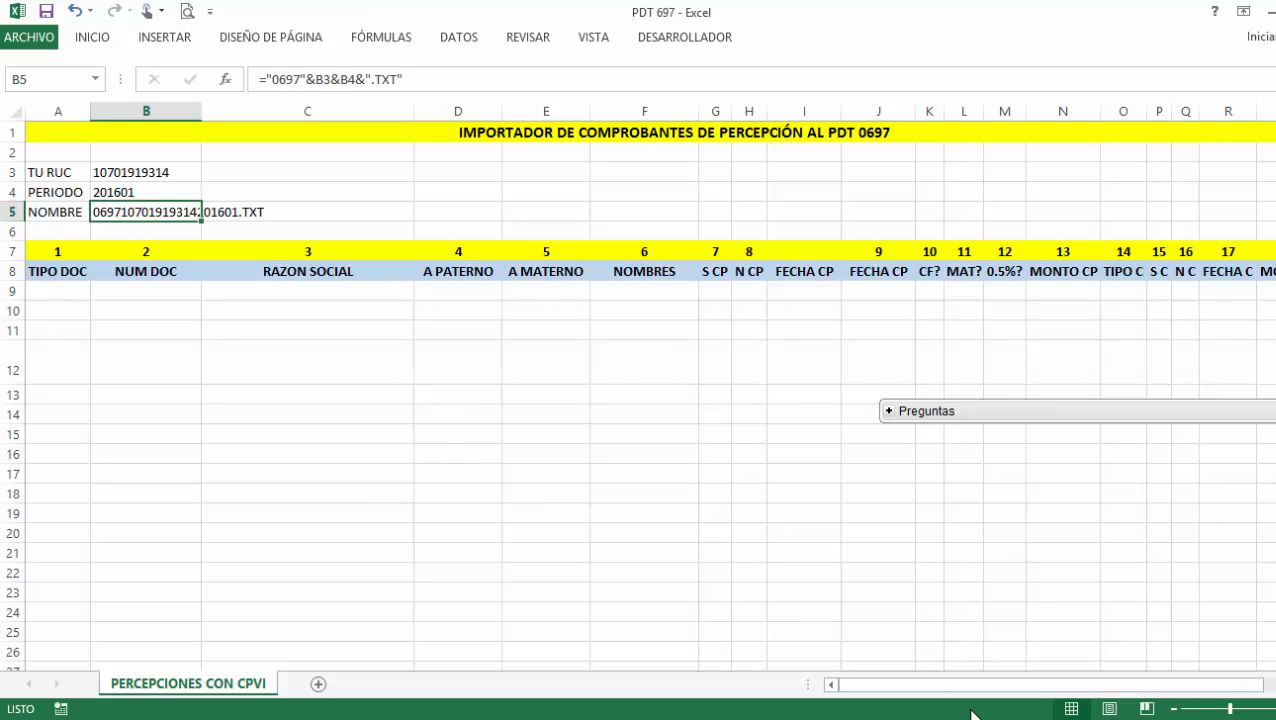
key("alt+Tab")
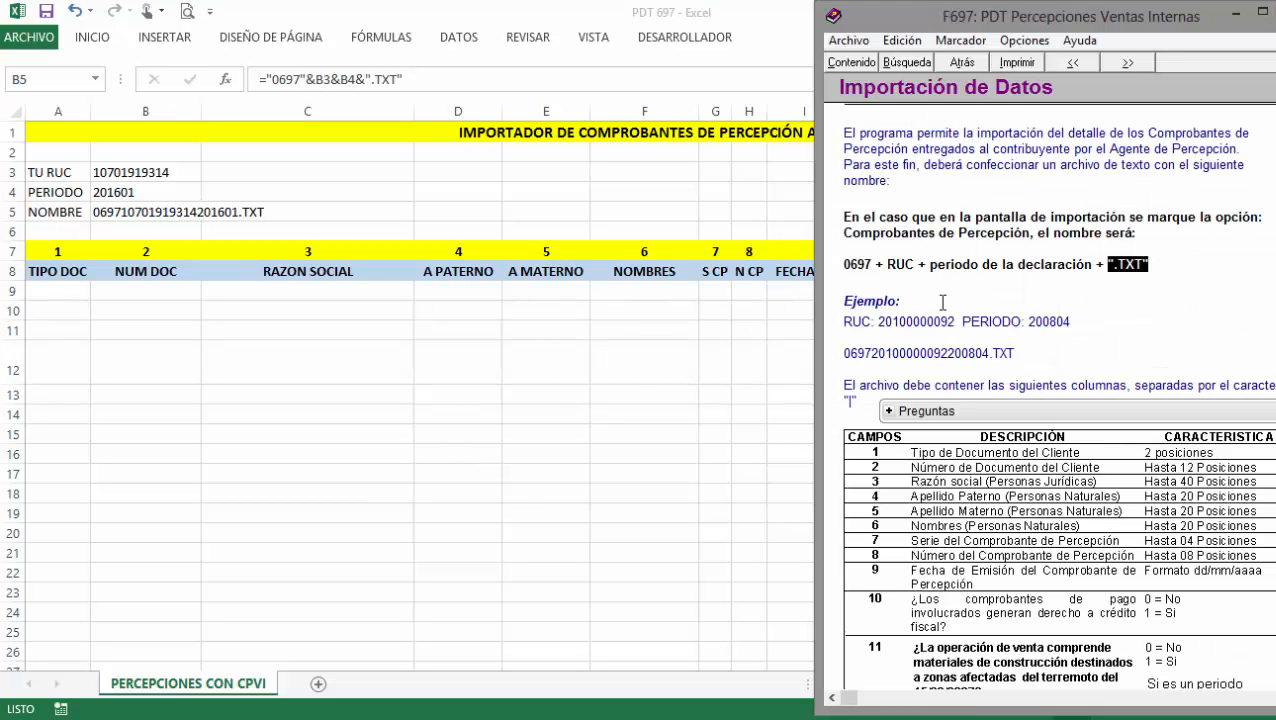
scroll(935, 360, "down", 3)
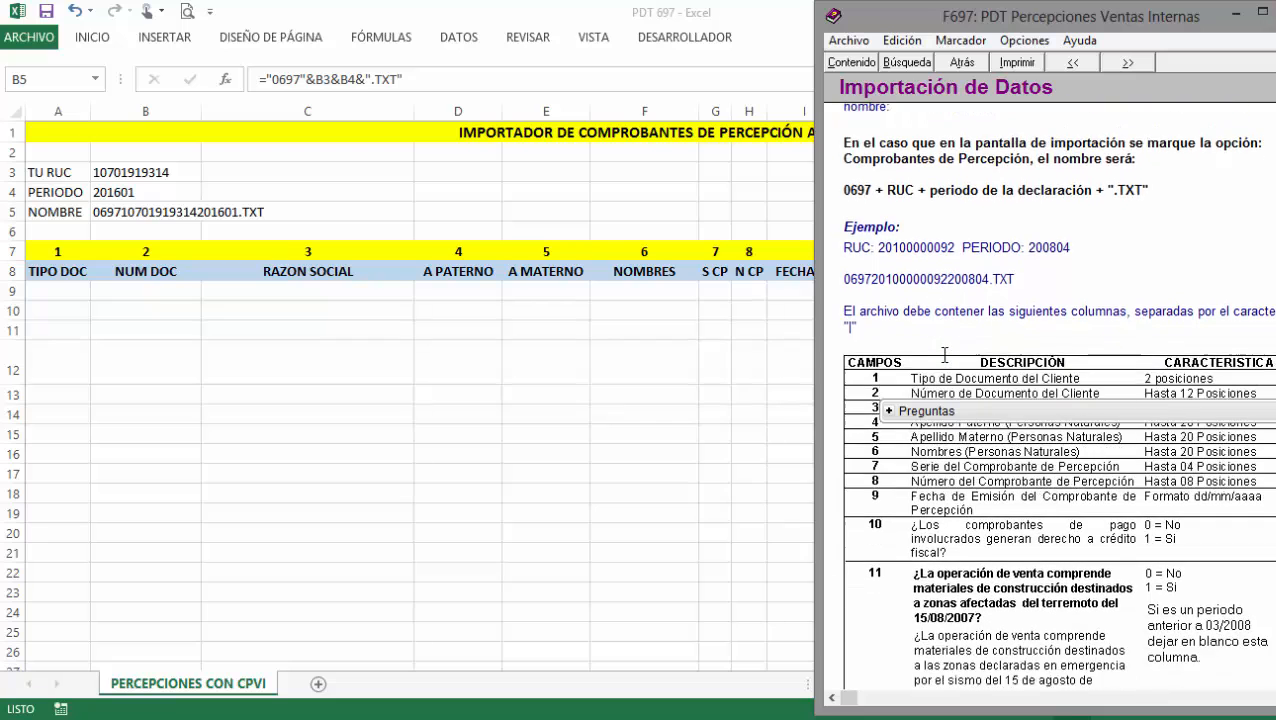
scroll(941, 357, "down", 3)
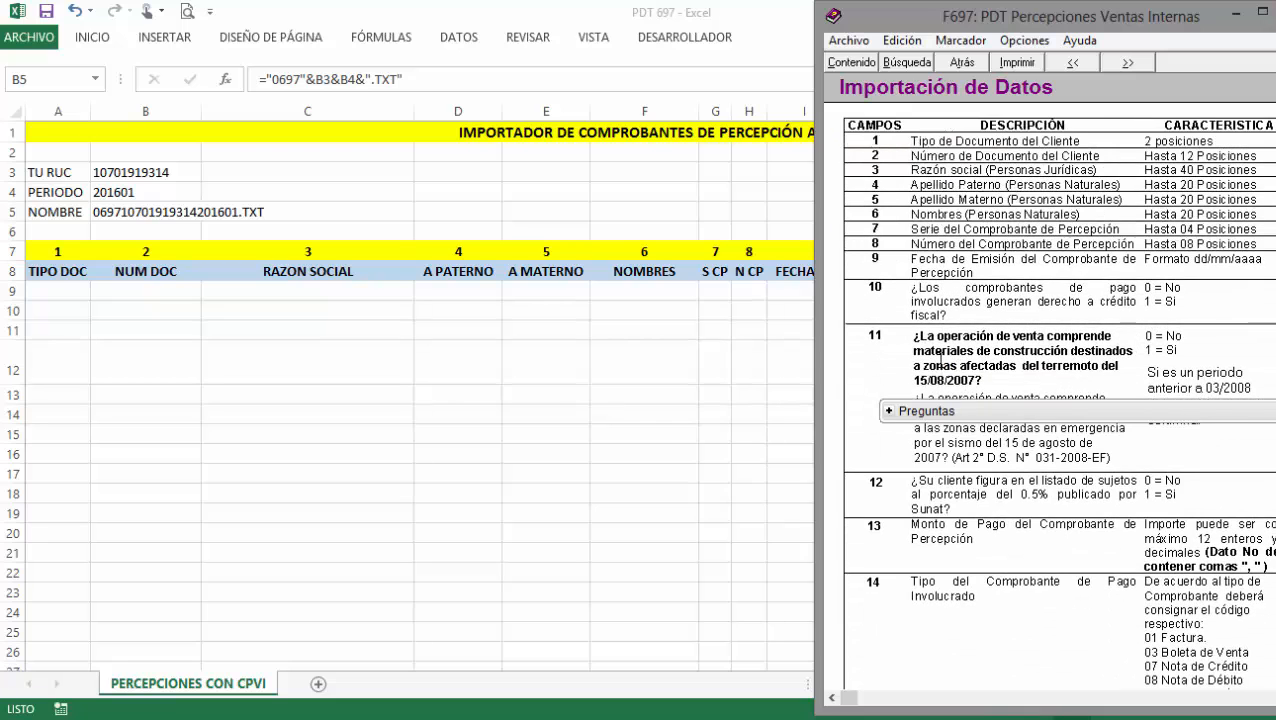
left_click_drag(1049, 418, 1027, 543)
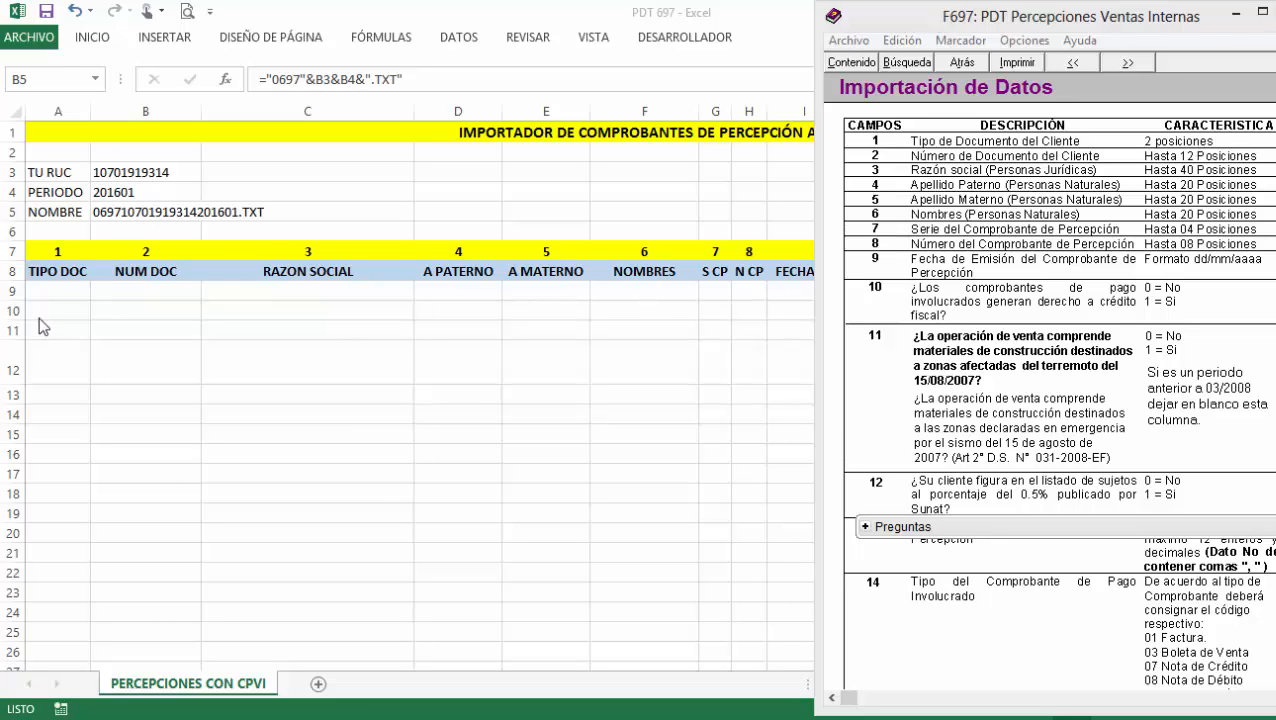
left_click(60, 290)
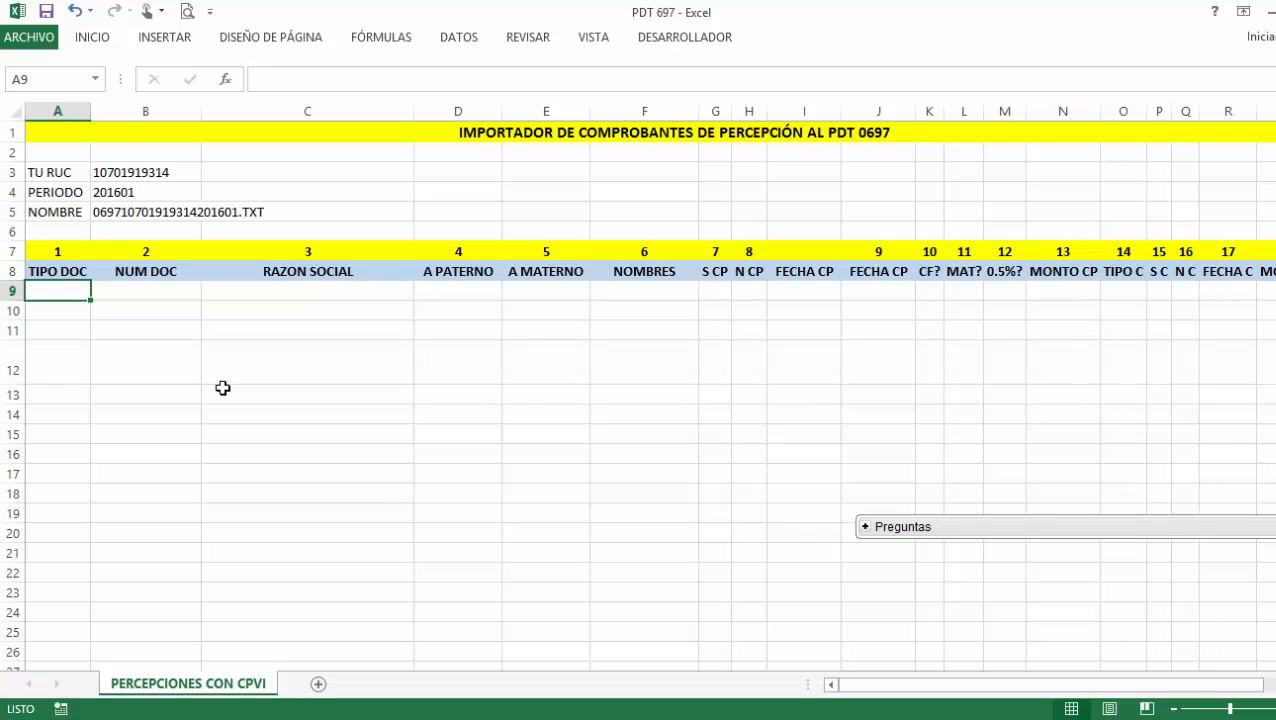
Format column A (TIPO DOC) as Texto.
left_click(70, 109)
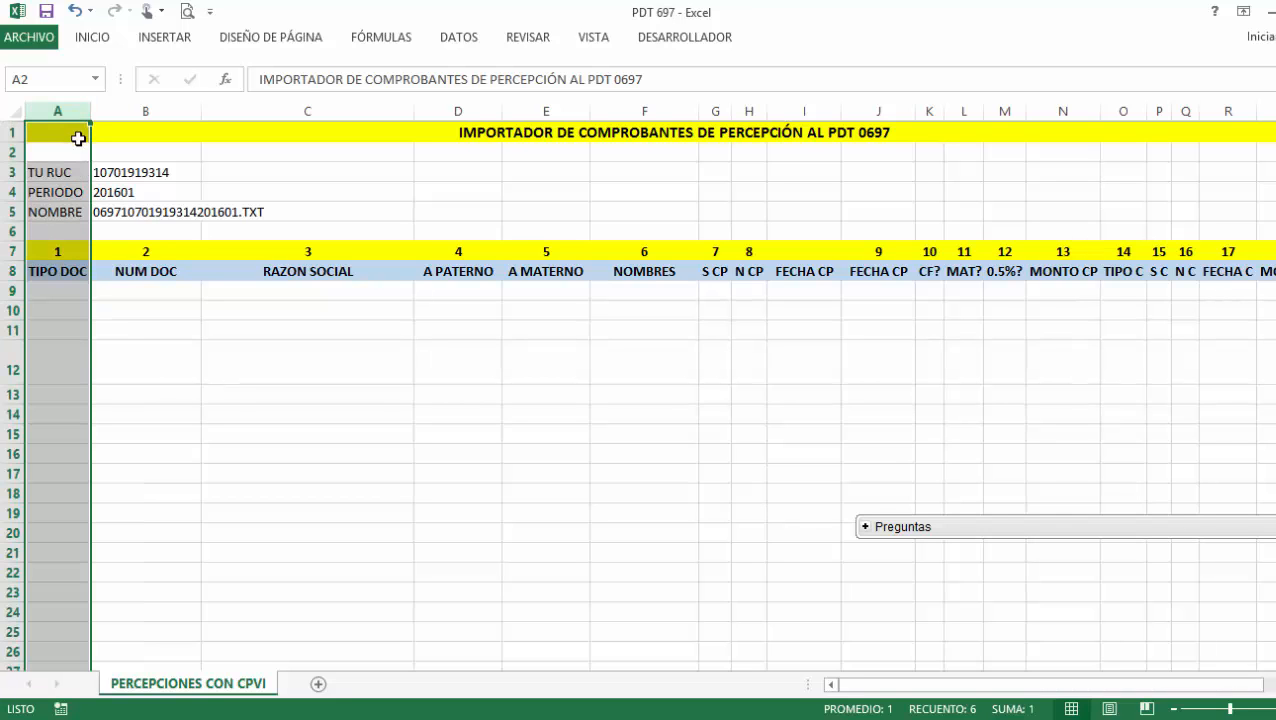
left_click(95, 38)
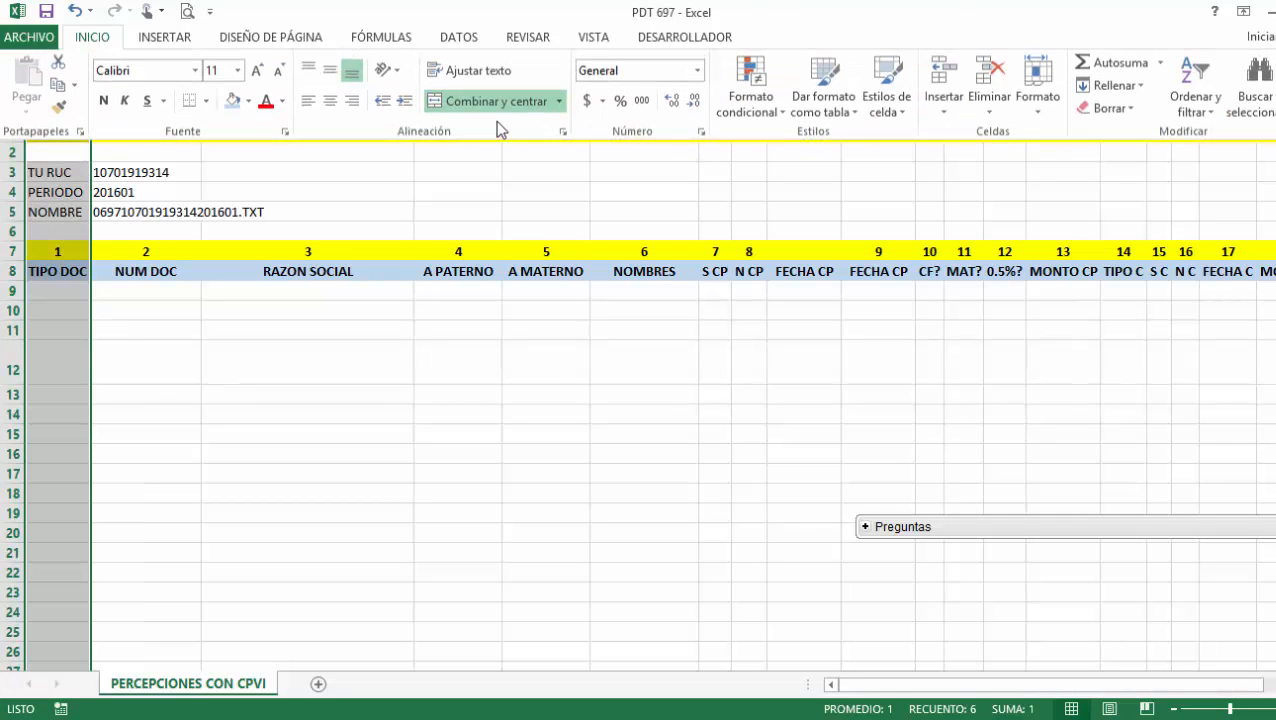
left_click(697, 72)
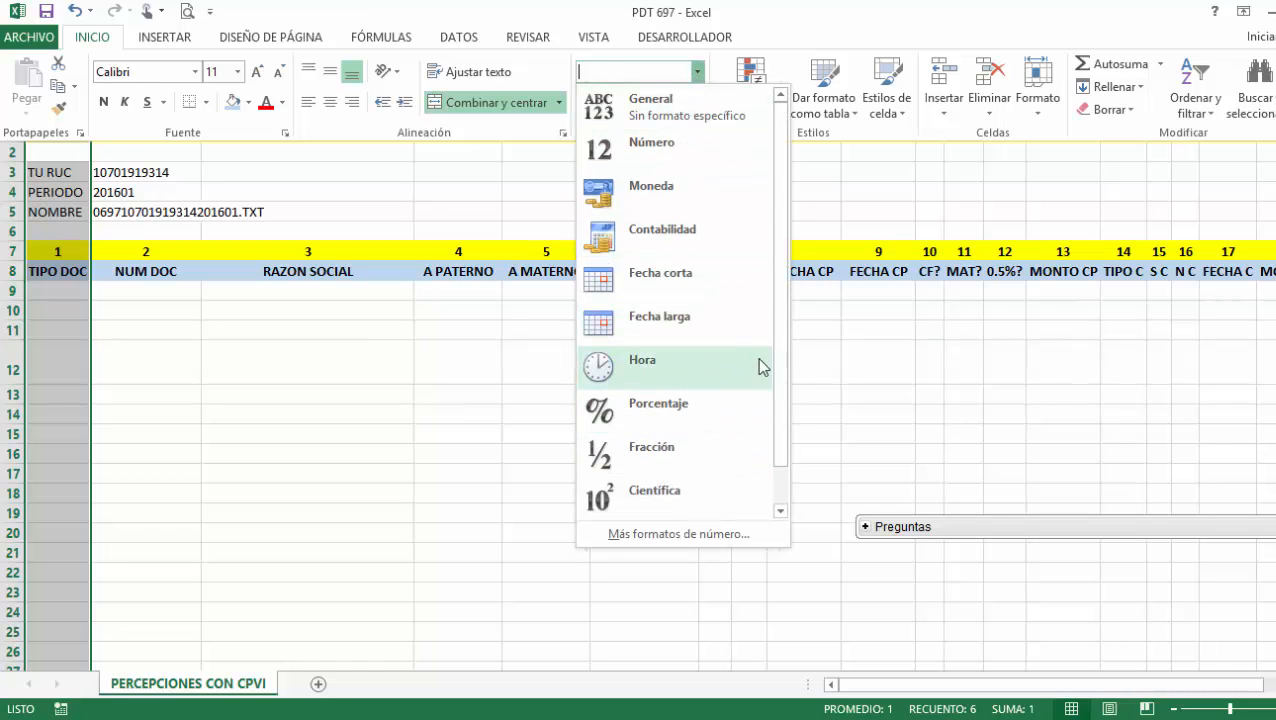
scroll(775, 412, "down", 1)
left_click(709, 492)
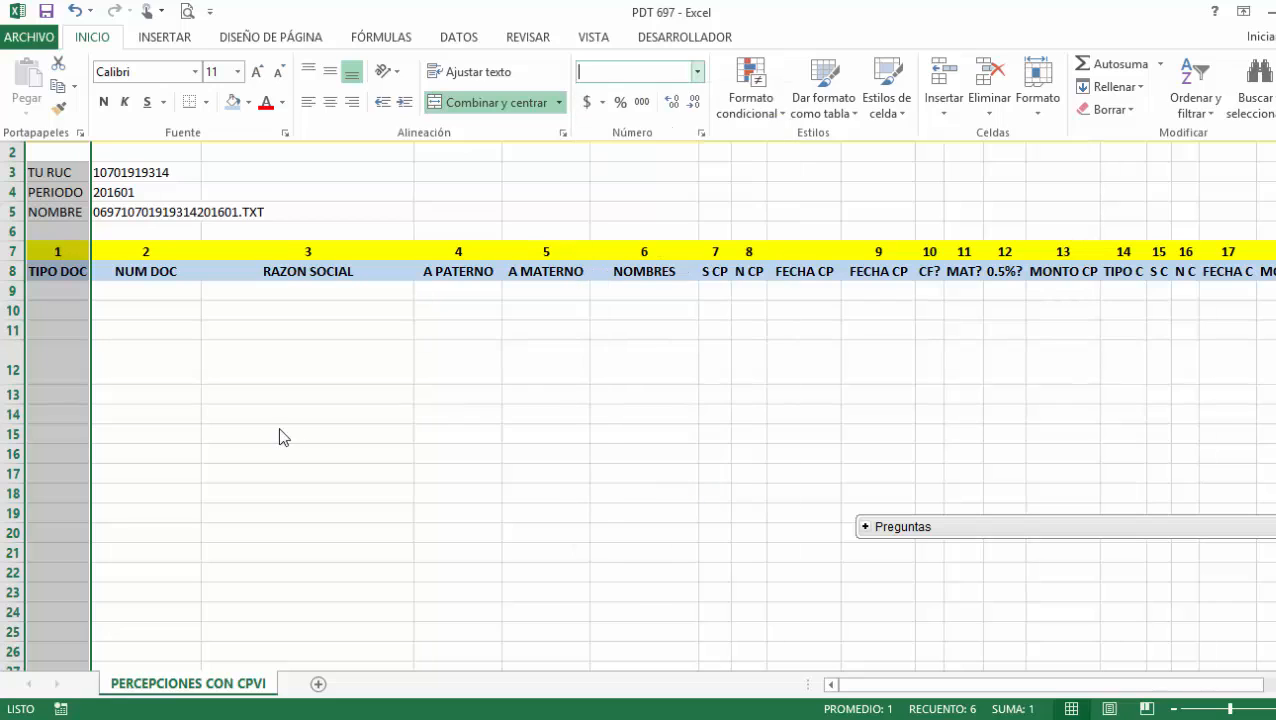
Enter 06 as TIPO DOC in cells A9, A10 and A11.
left_click(63, 292)
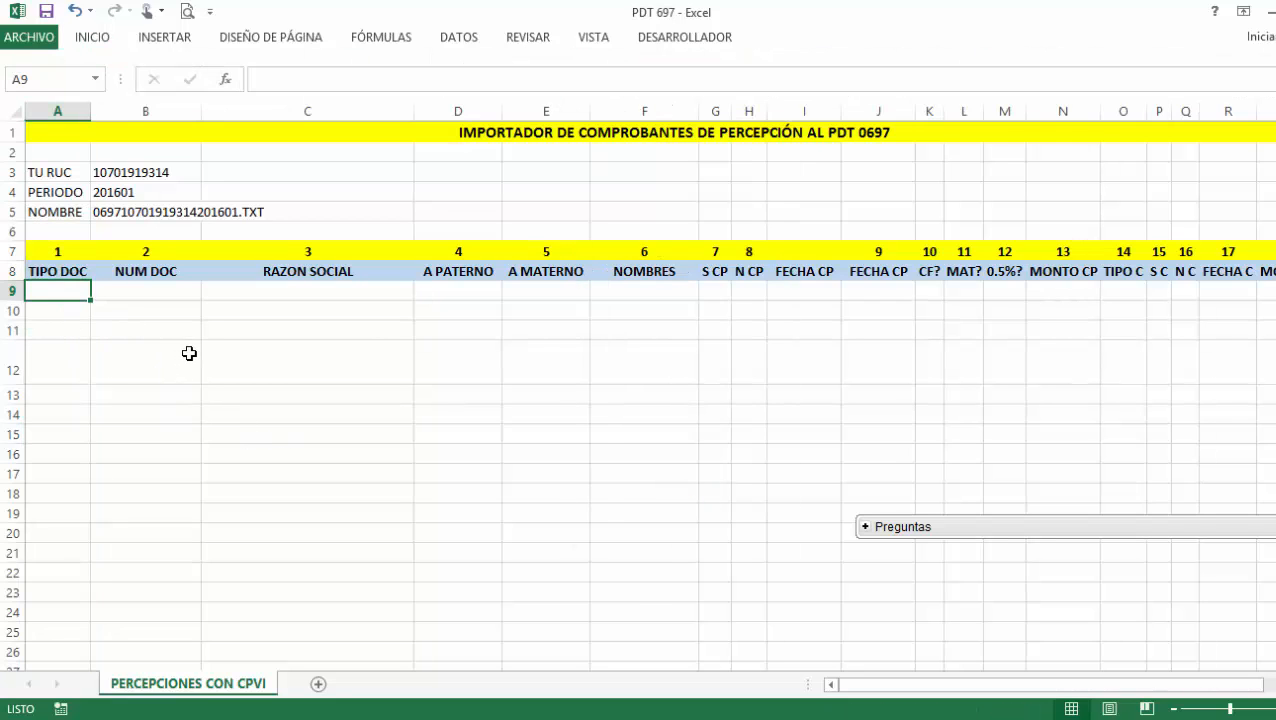
type("06")
key("Return")
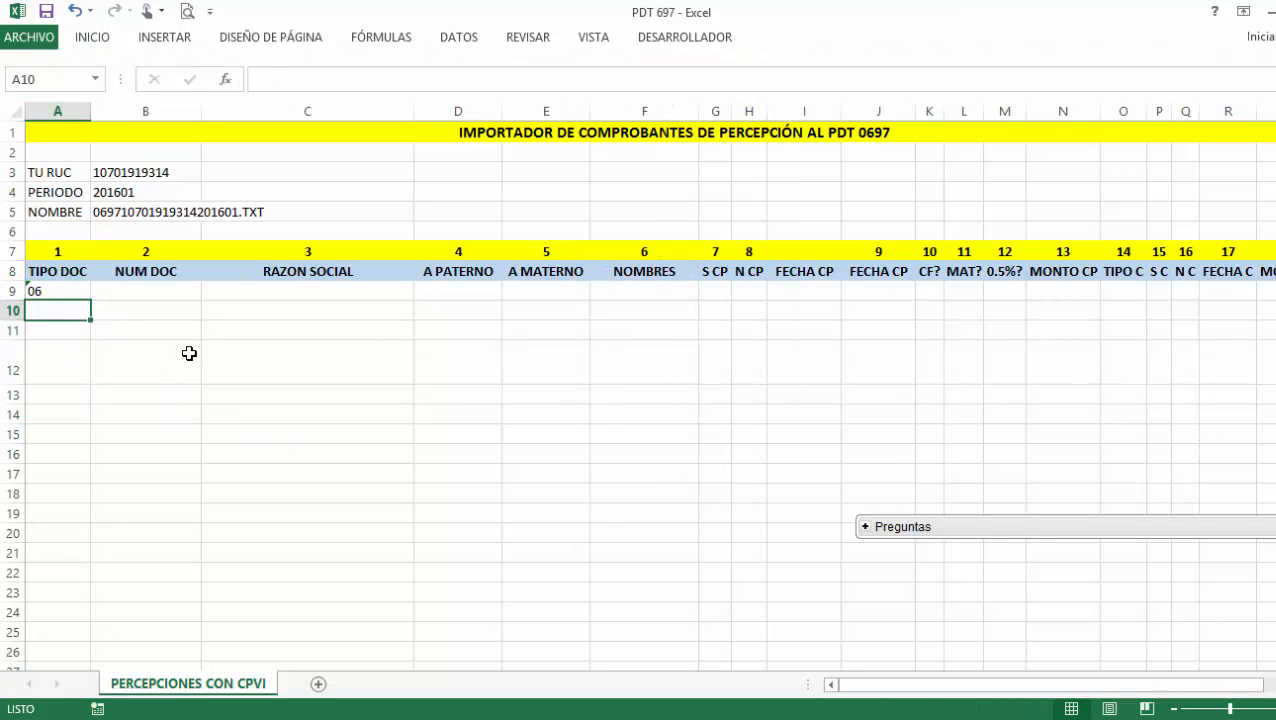
type("06")
key("Return")
type("06")
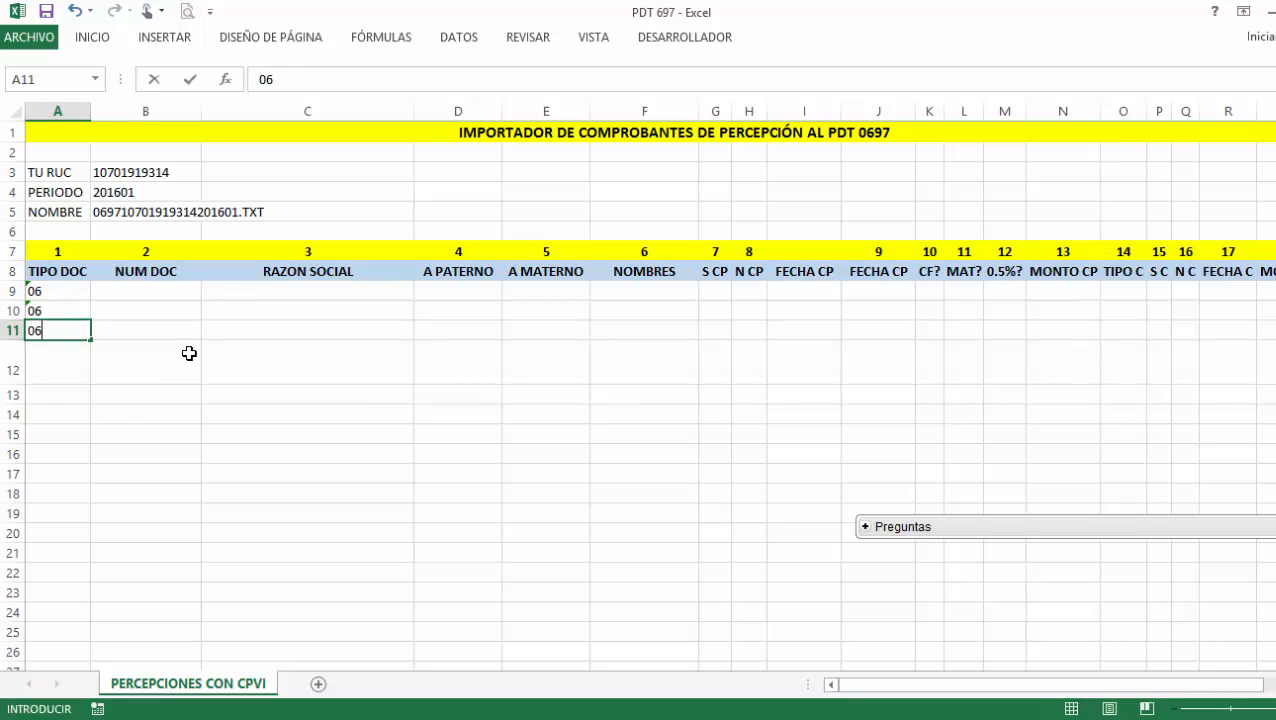
key("Return")
Enter the first voucher's document number in B9 and autofit column B.
left_click(170, 296)
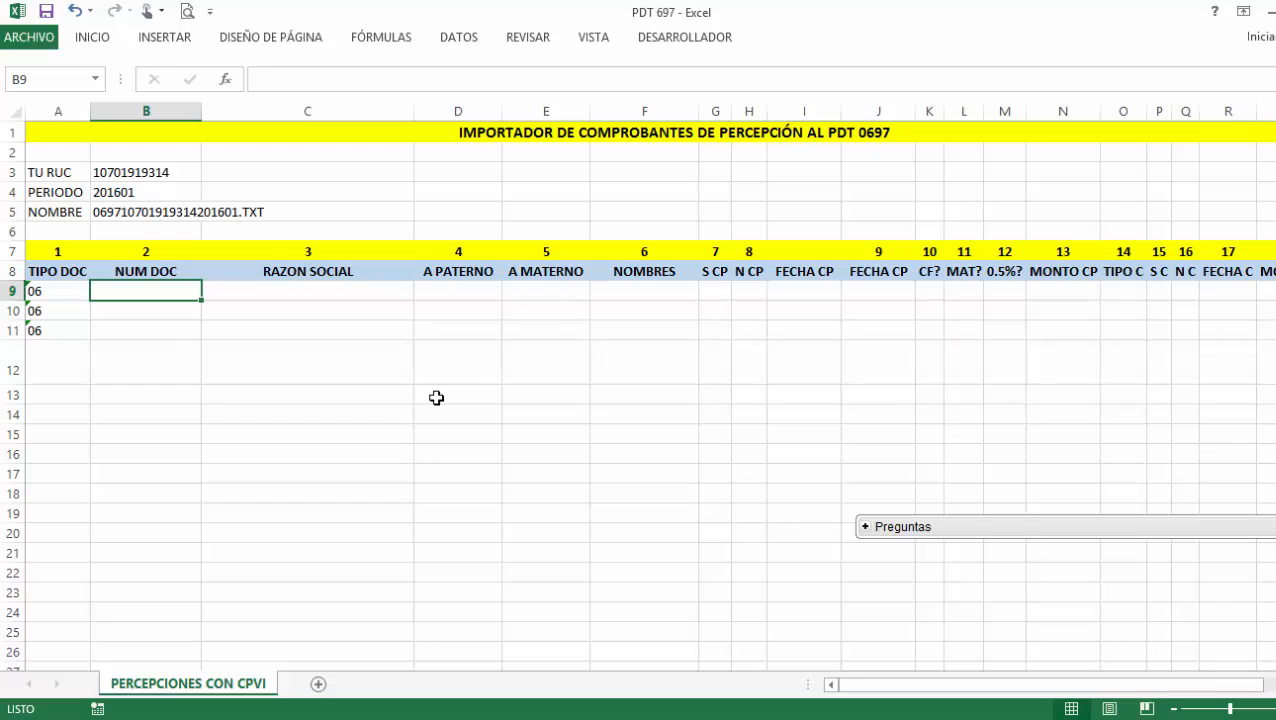
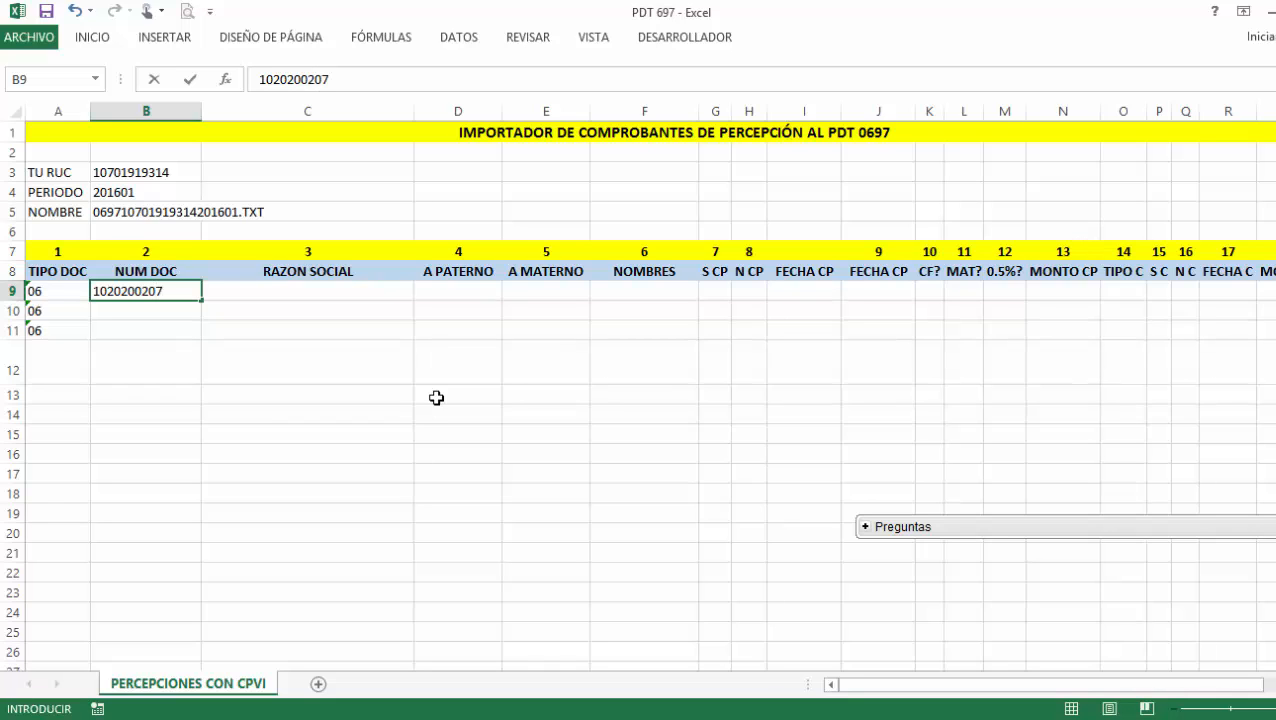
left_click(170, 308)
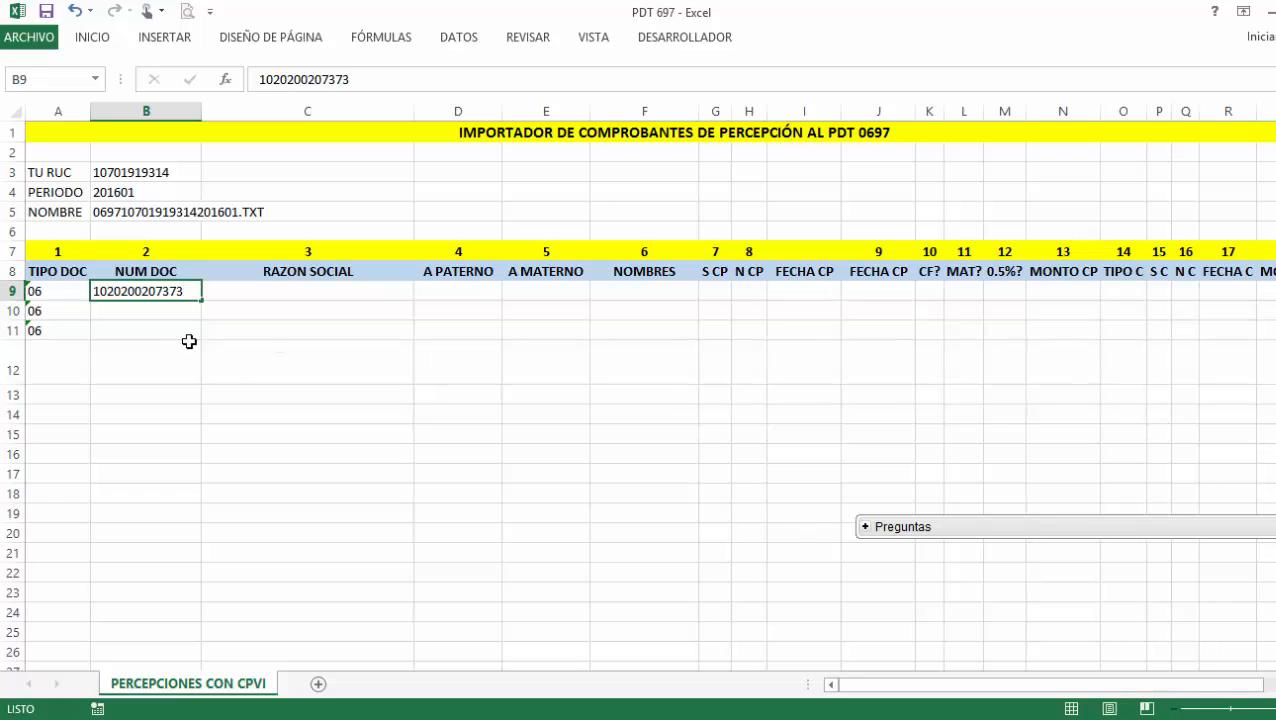
left_click(178, 290)
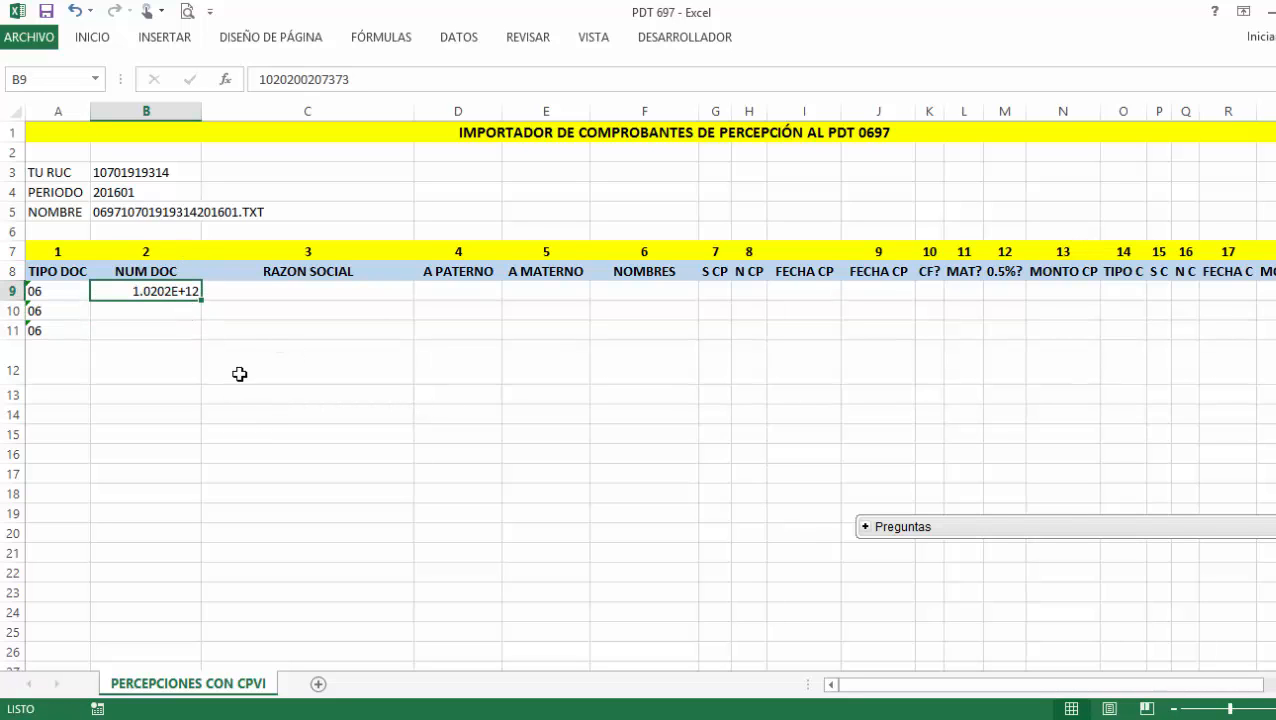
double_click(201, 111)
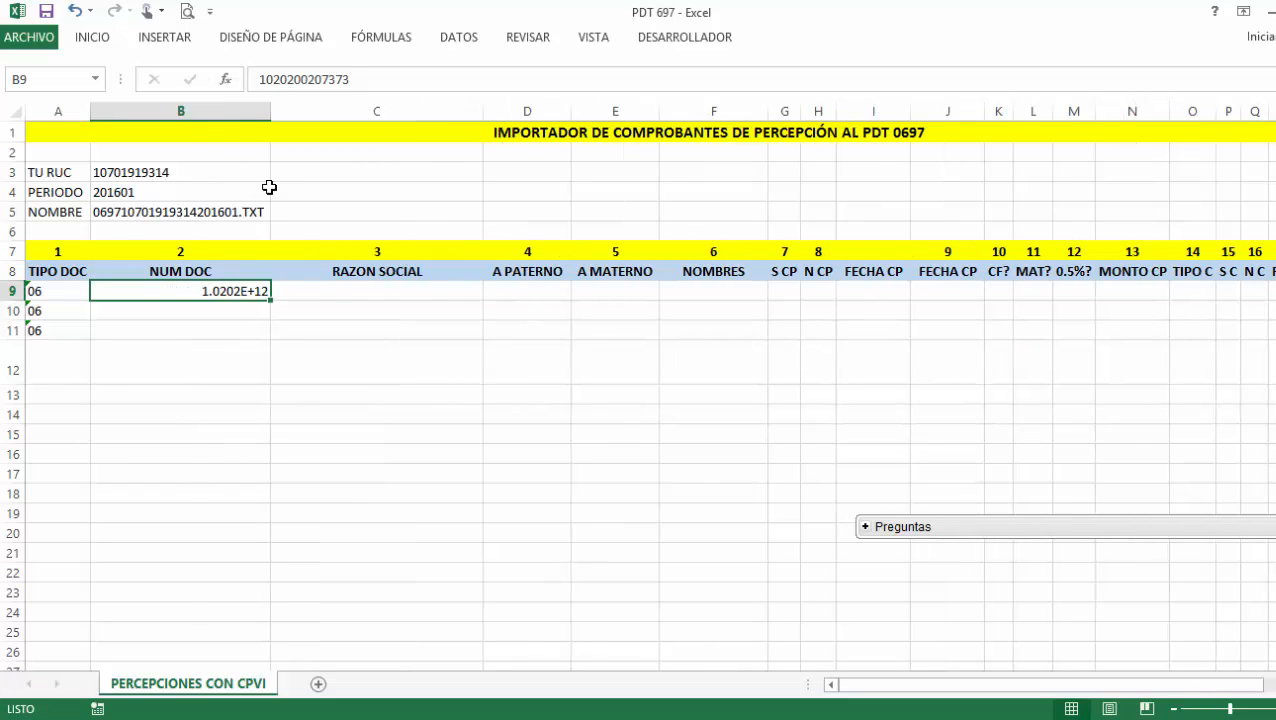
left_click(363, 88)
key("Return")
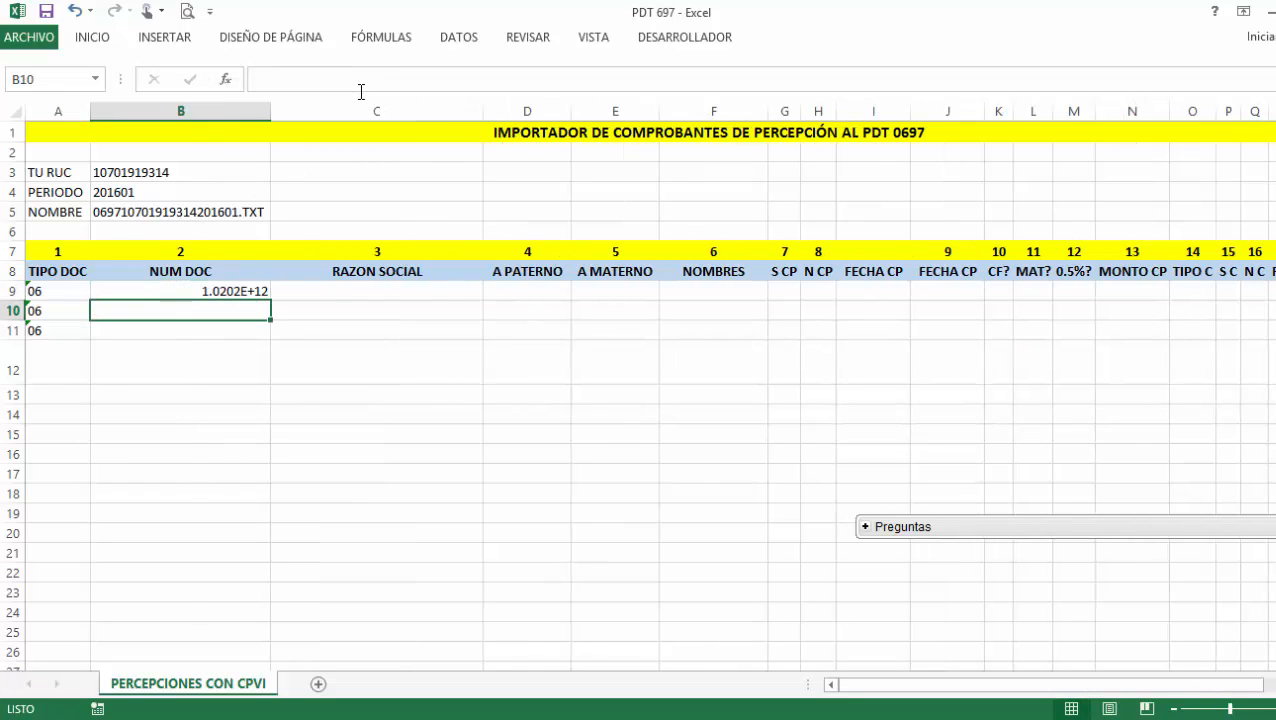
Change column B's number format to Texto.
left_click(262, 111)
left_click(95, 37)
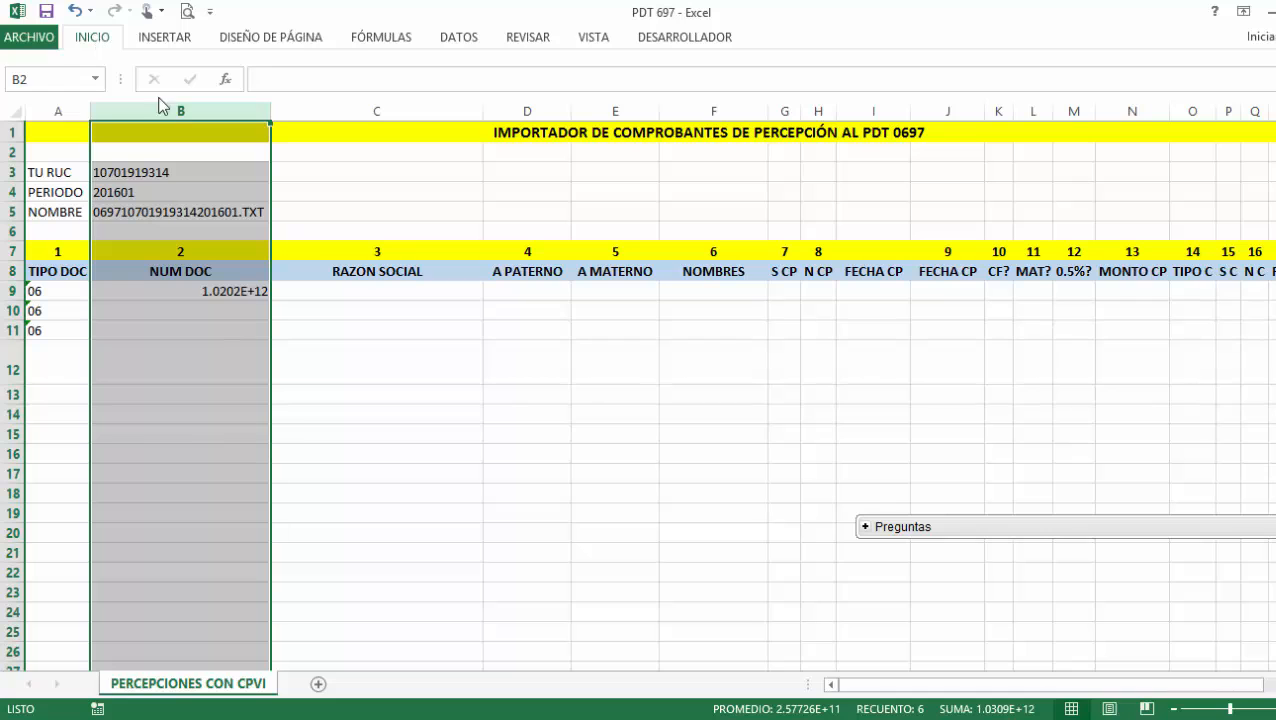
left_click(697, 80)
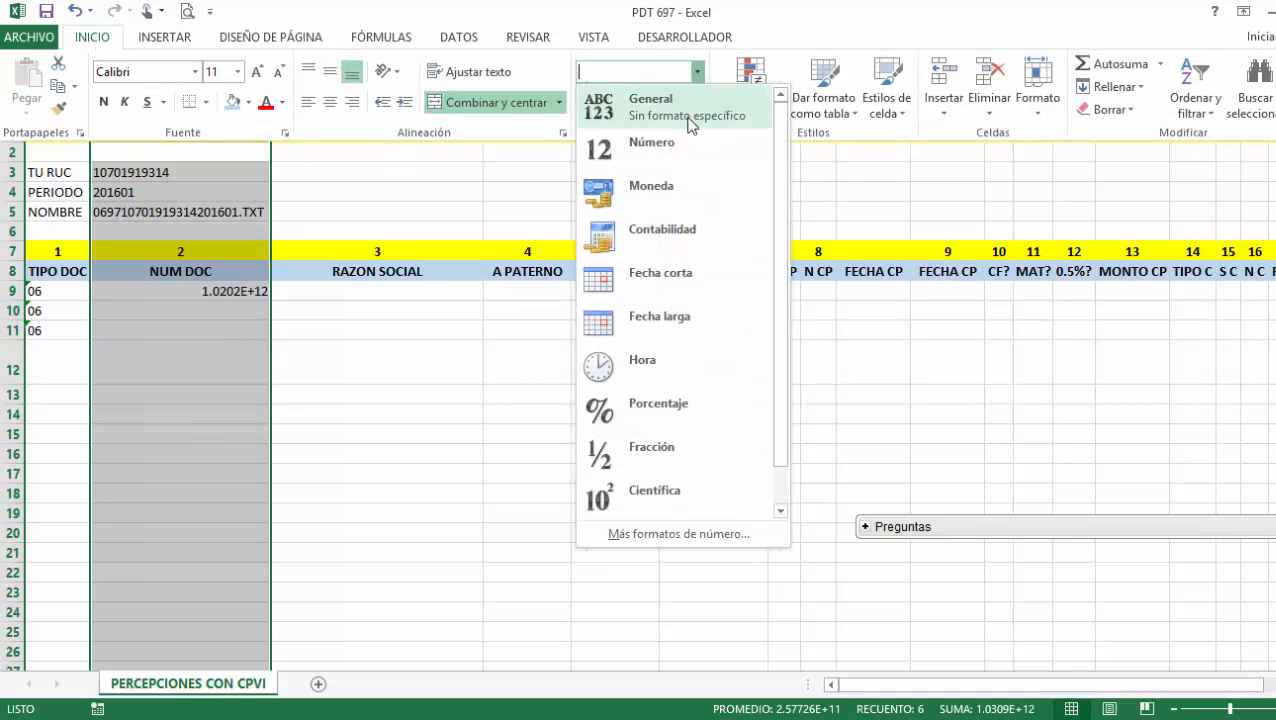
left_click(640, 105)
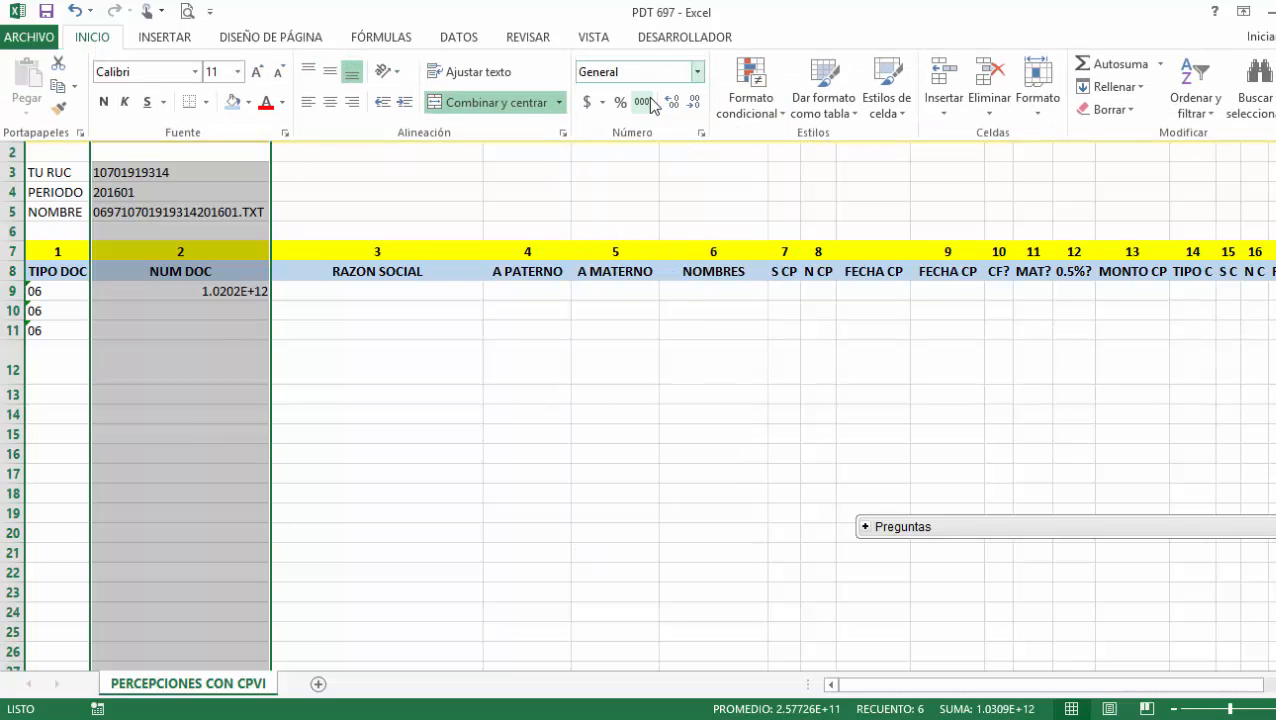
left_click(697, 72)
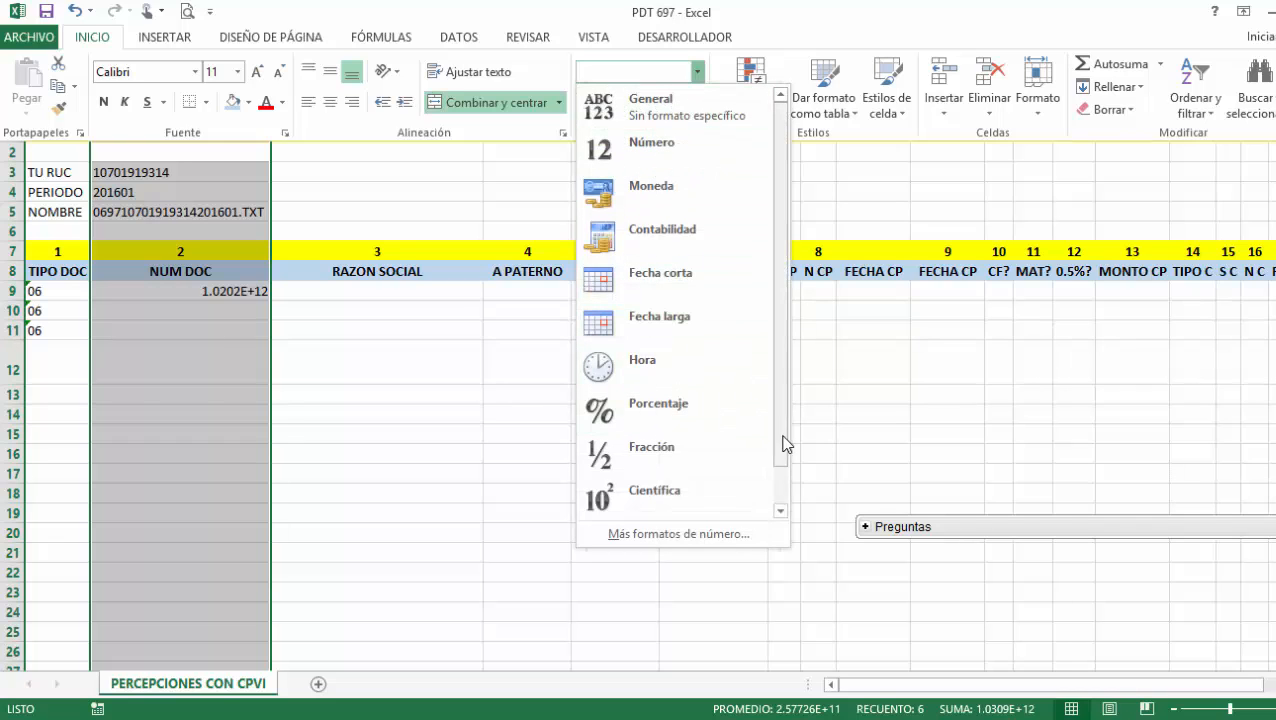
left_click(786, 490)
left_click(750, 511)
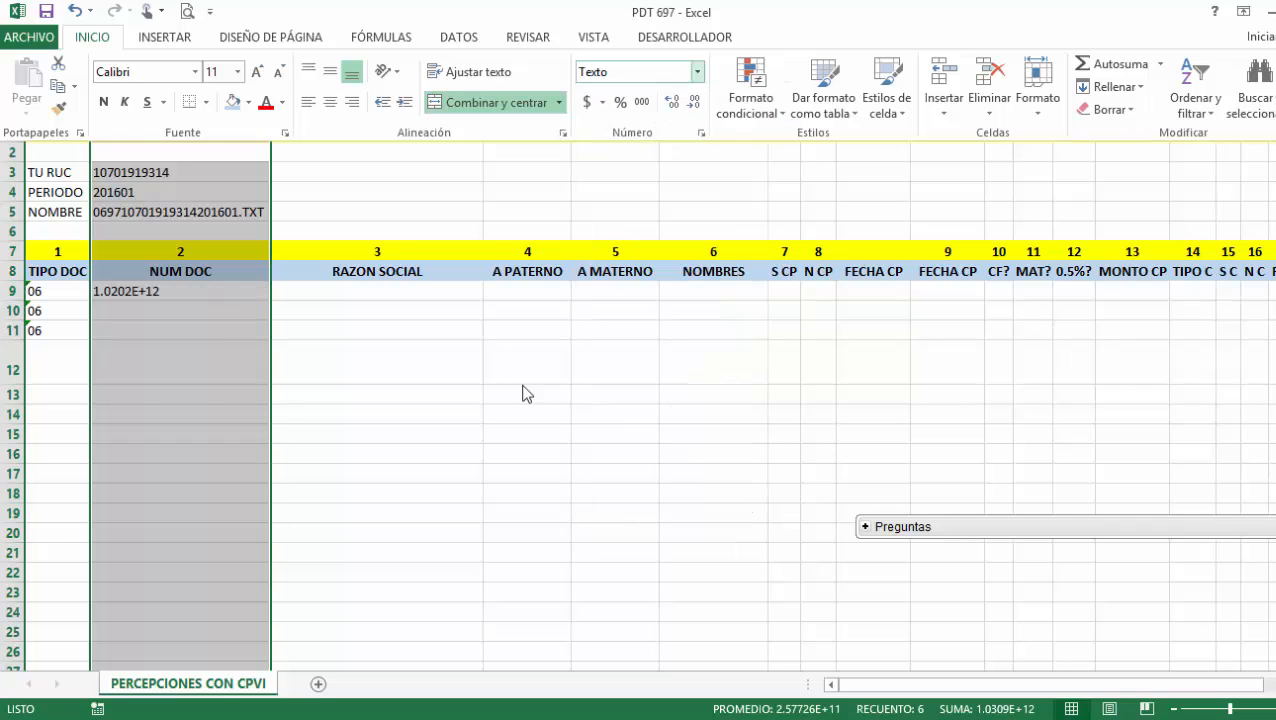
left_click(180, 288)
Delete the extra 2 from B9's document number, leaving 11 digits.
left_click(178, 290)
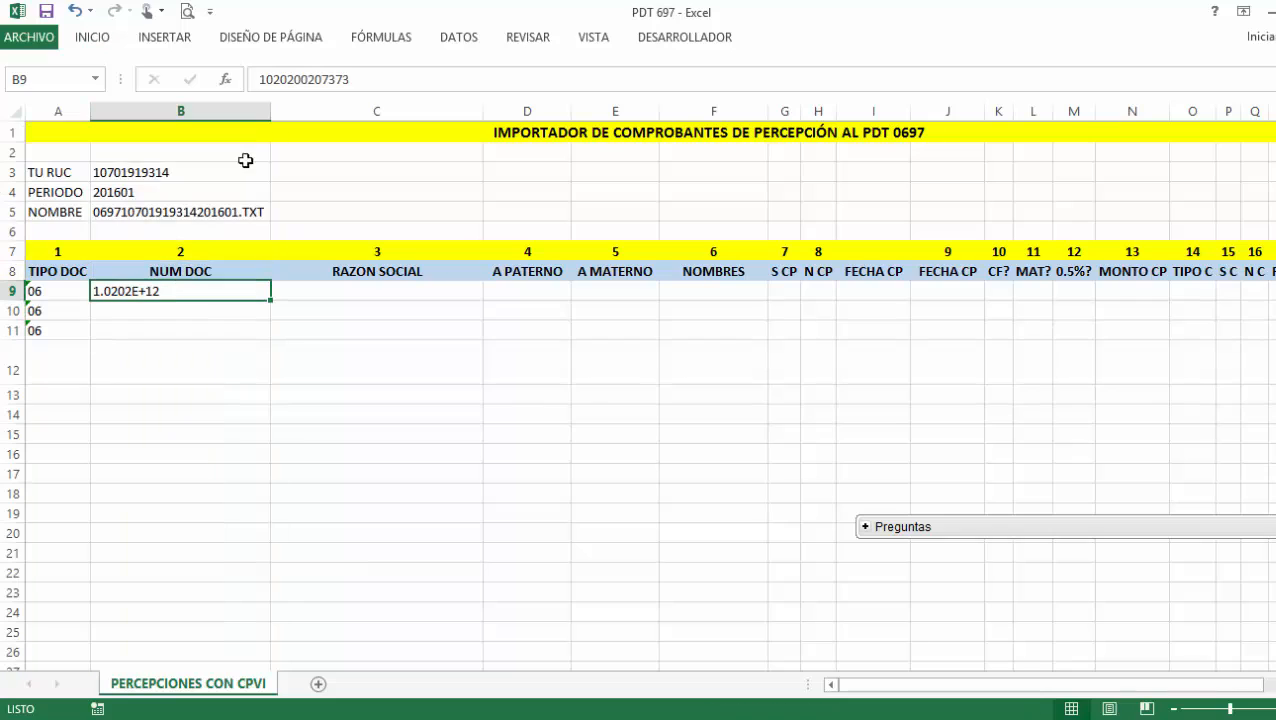
left_click(355, 79)
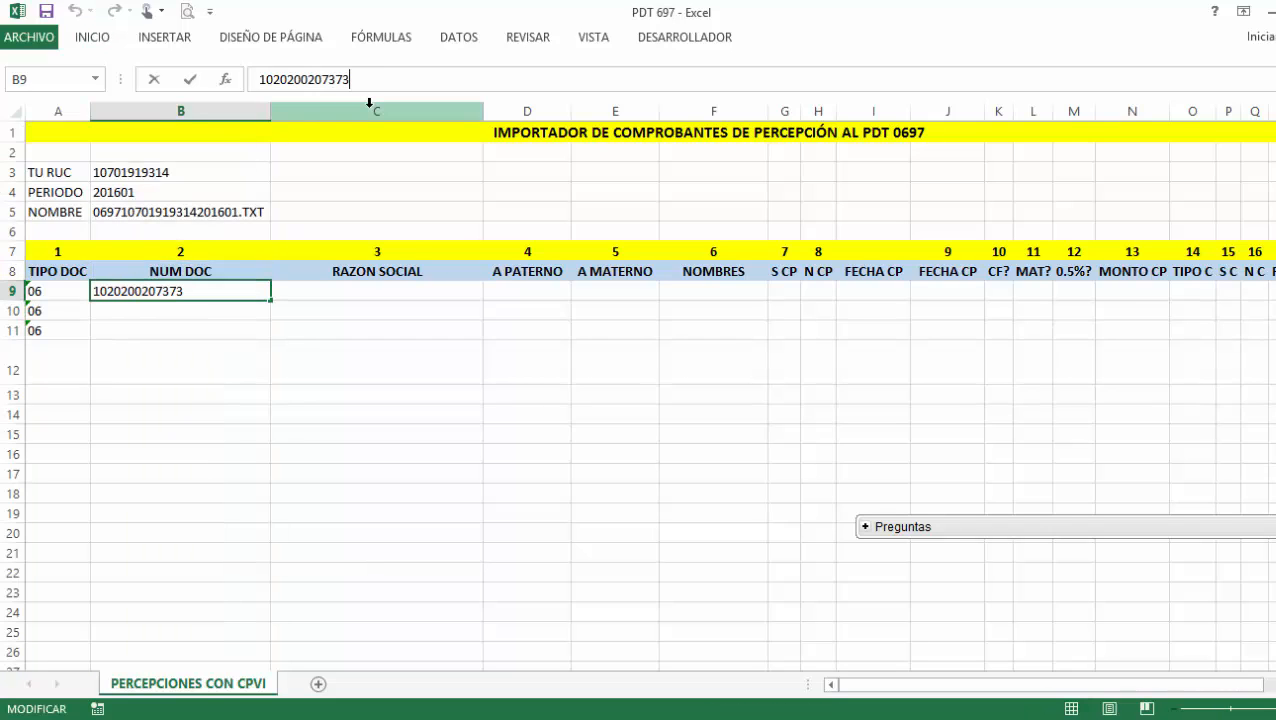
left_click(288, 79)
key("Delete")
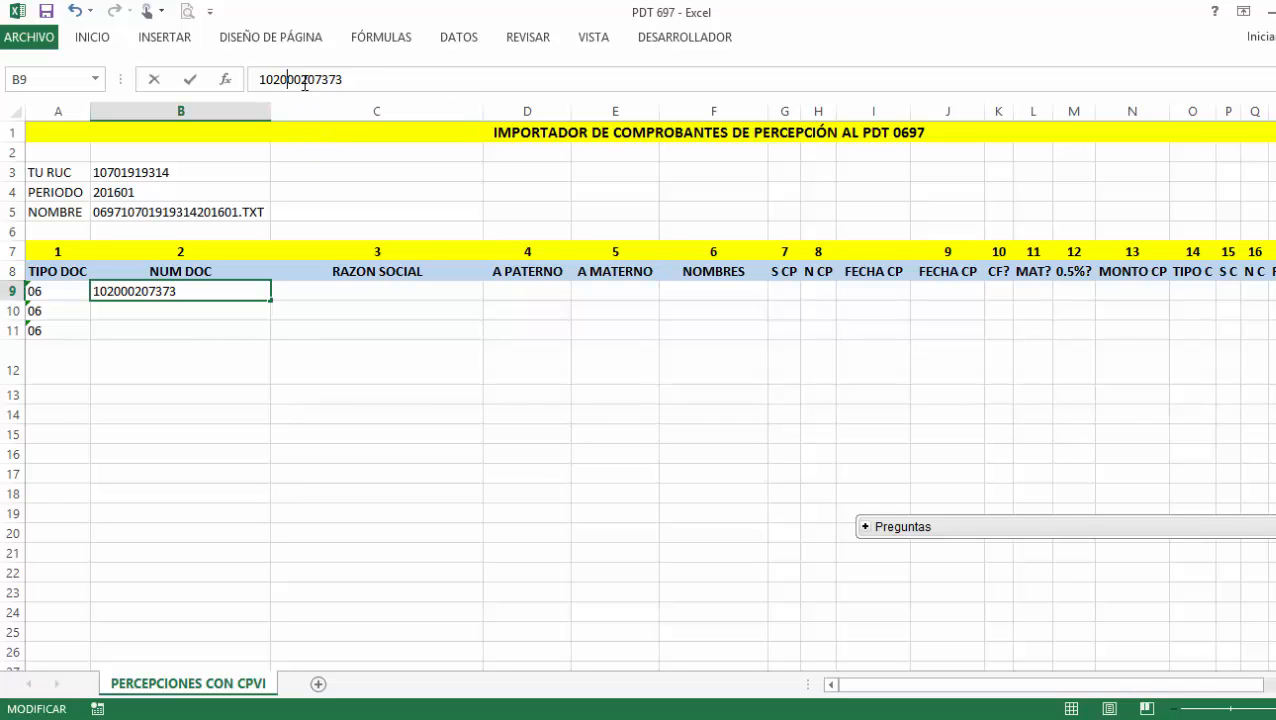
key("Delete")
key("Return")
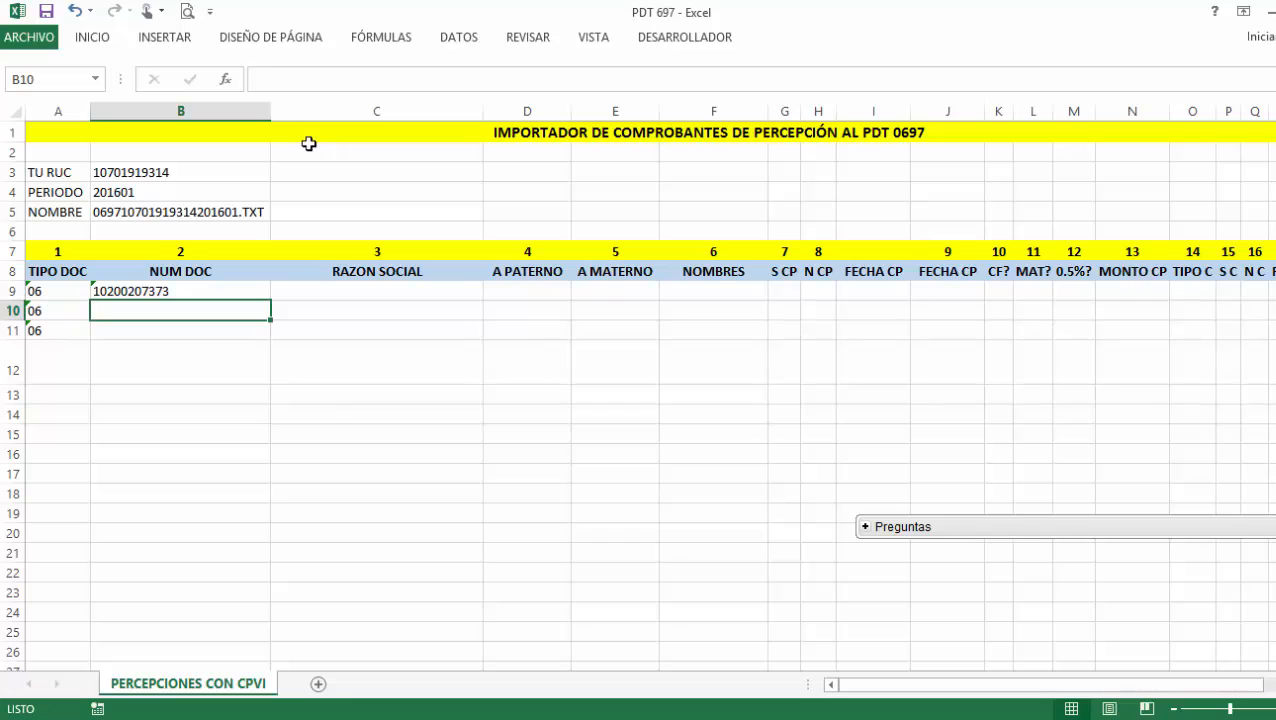
Narrow column B and enter the second and third 11-digit document numbers in B10 and B11.
left_click(337, 346)
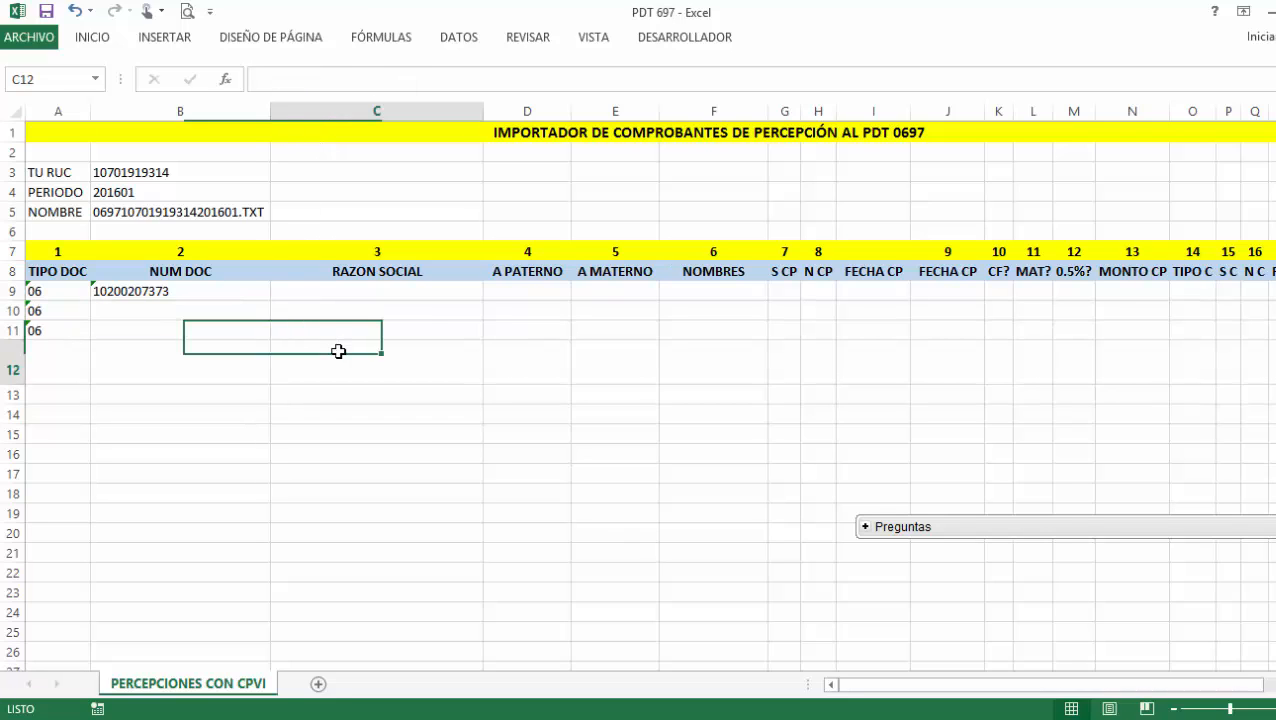
left_click_drag(270, 110, 174, 127)
left_click(152, 312)
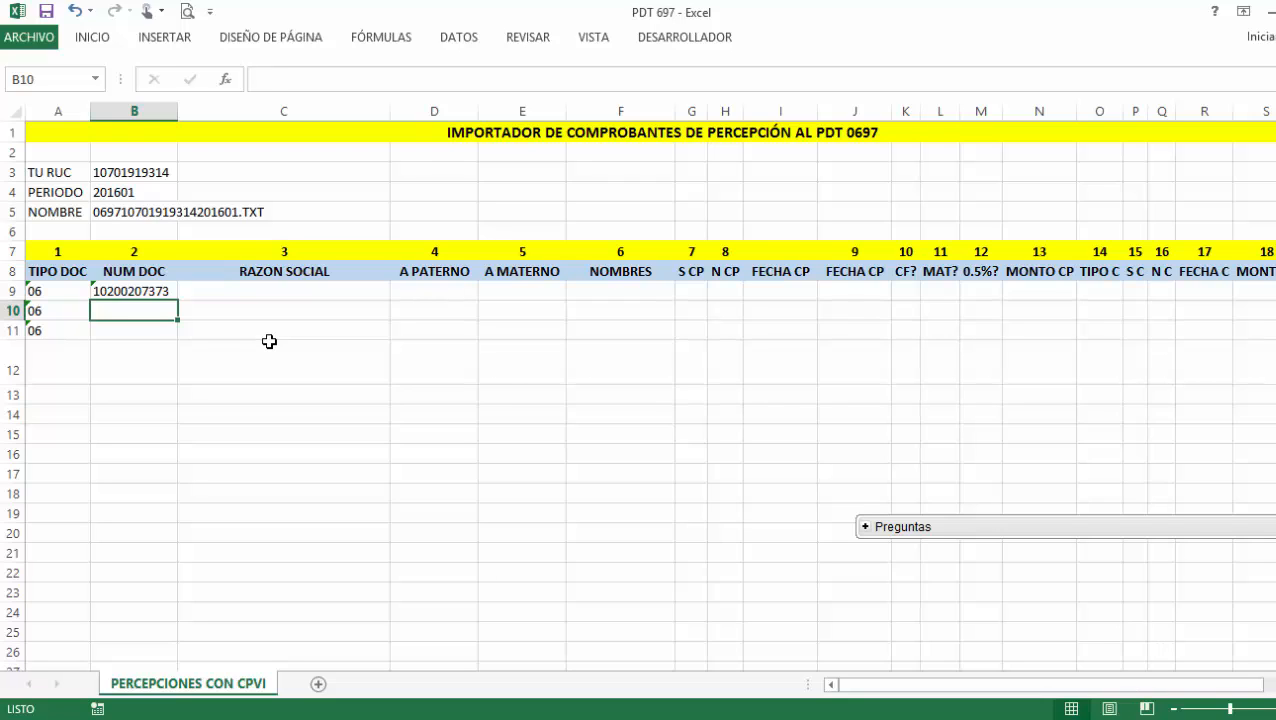
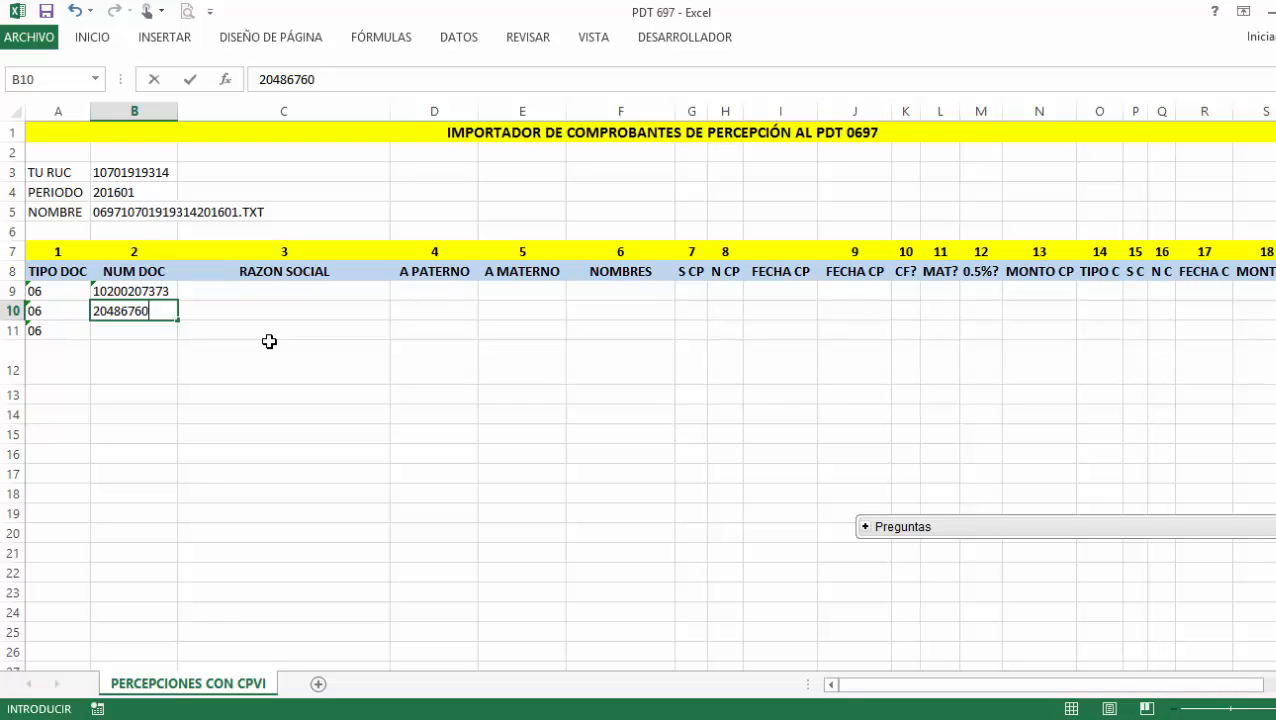
key("Return")
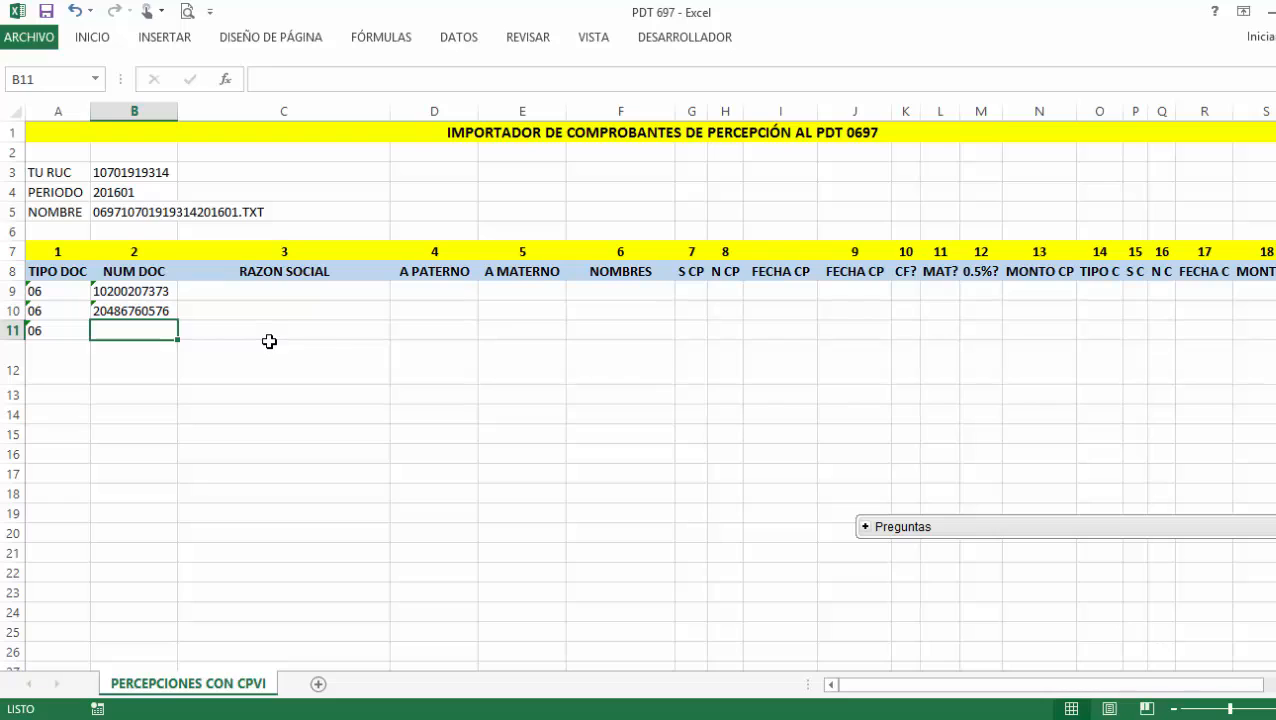
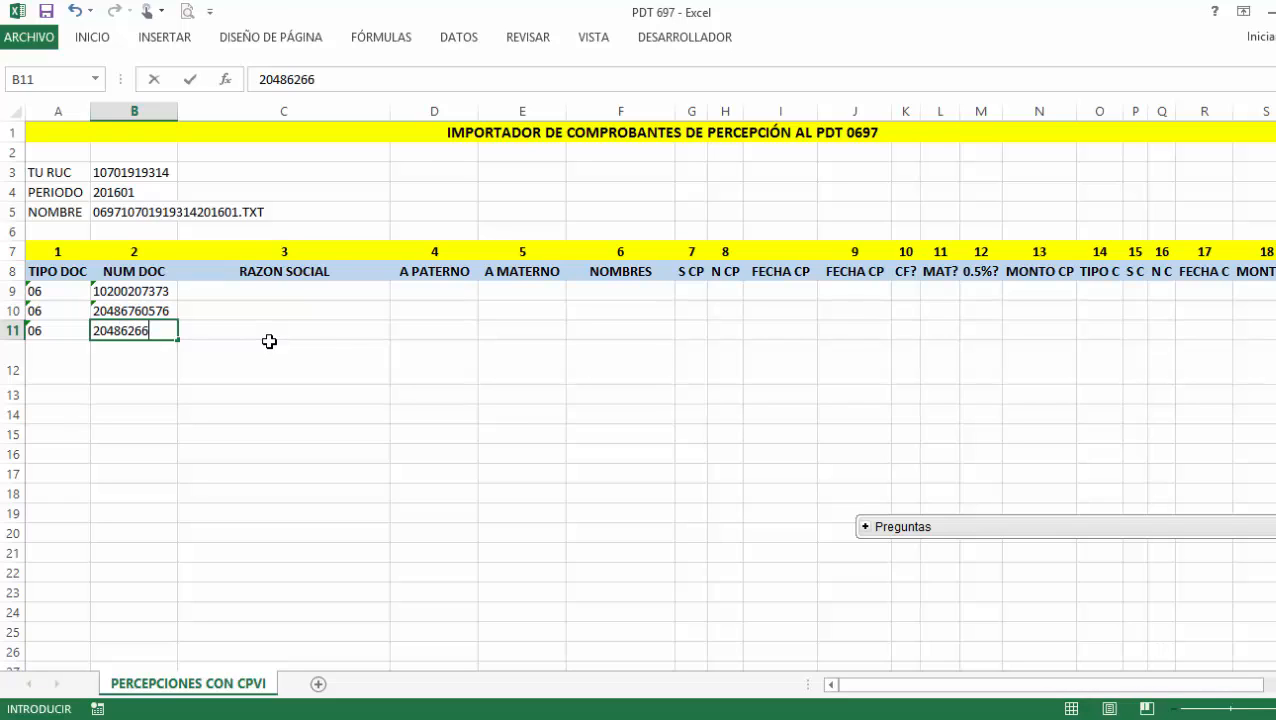
key("Return")
left_click(268, 291)
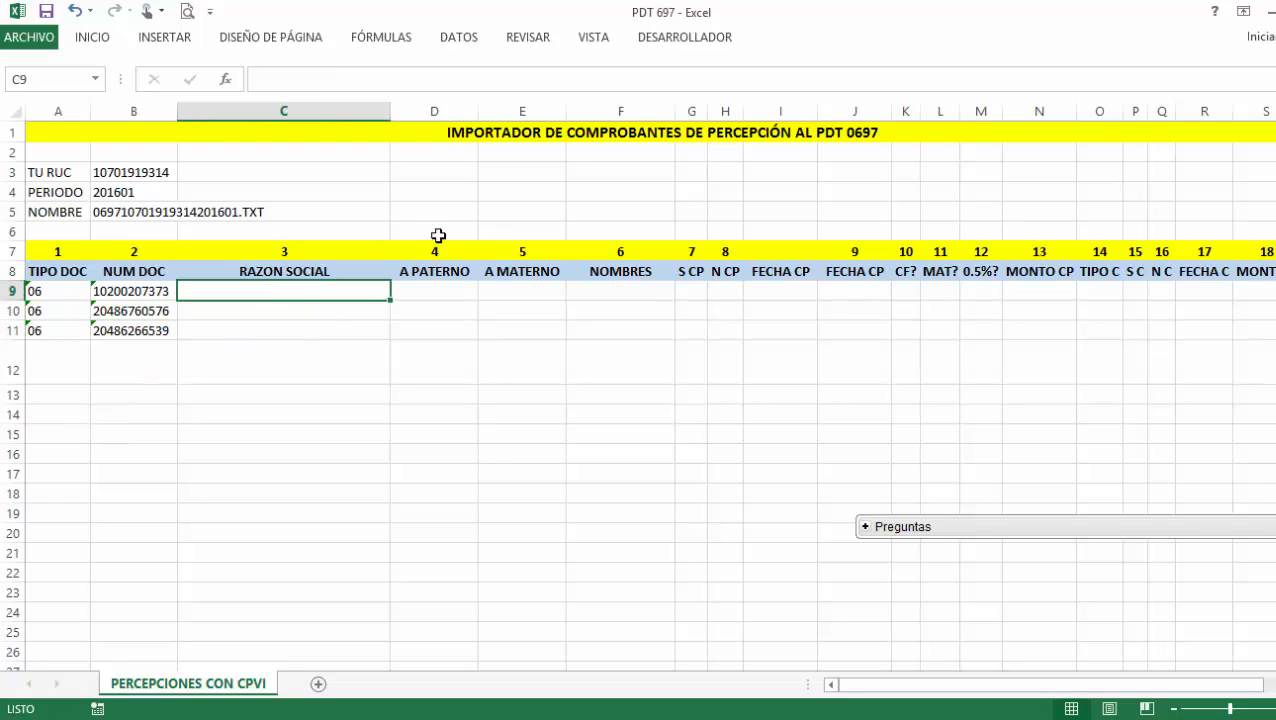
Fill in the supplier's paternal surname, maternal surname and first name in D9:F9.
left_click(456, 298)
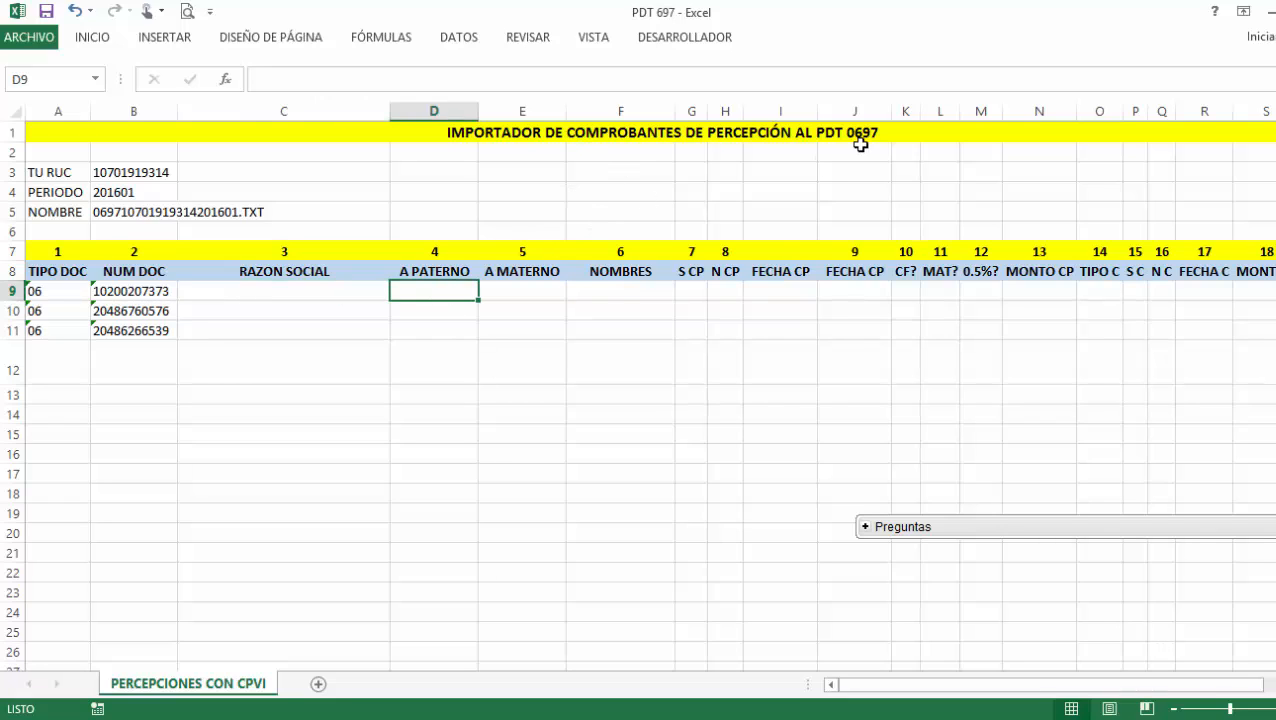
key("Tab")
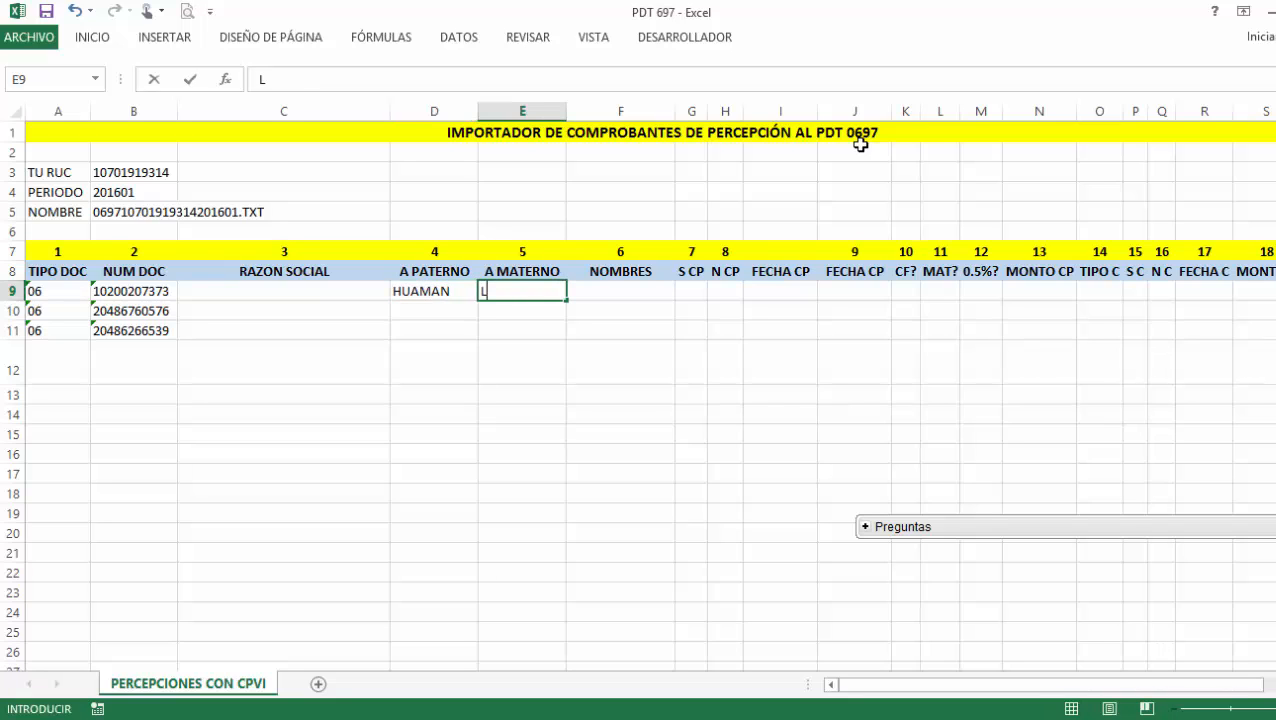
key("Tab")
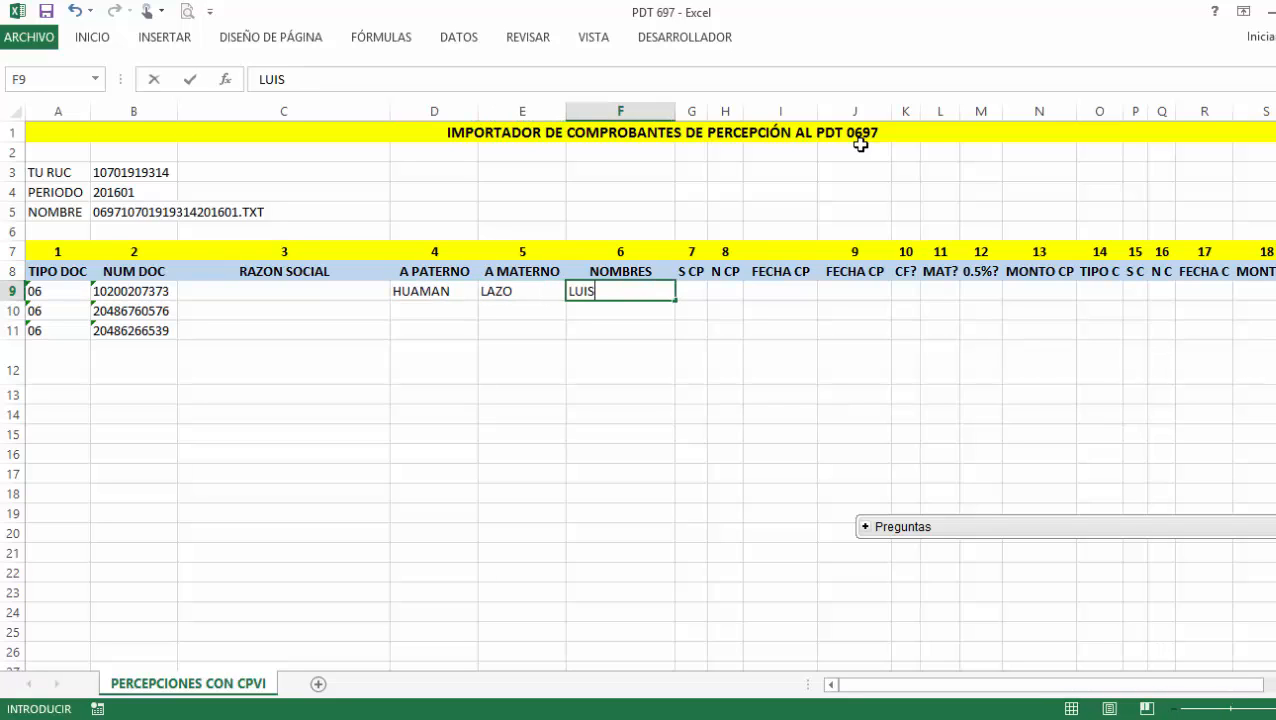
key("Return")
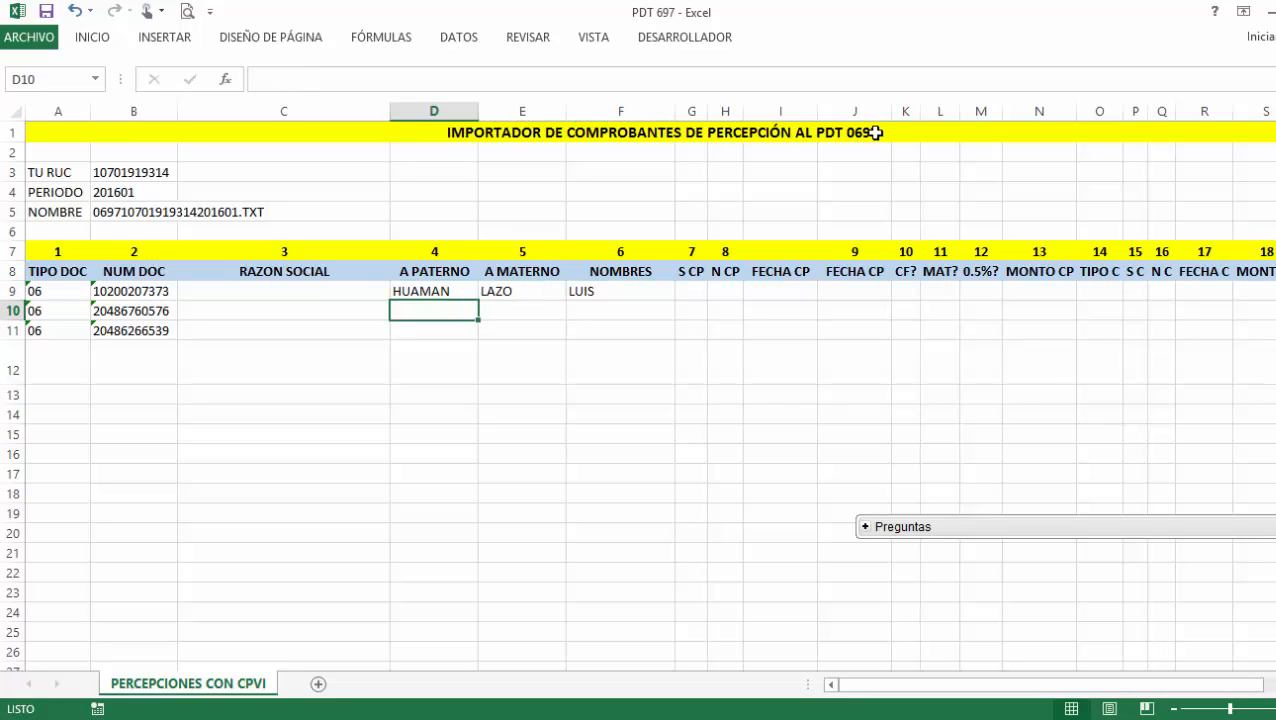
Enter EMPRESA SOL E.I.R.L. in C10 and COMERCIAL CHAVEZ S.R.L. in C11.
left_click(384, 312)
type("EMPRESA ")
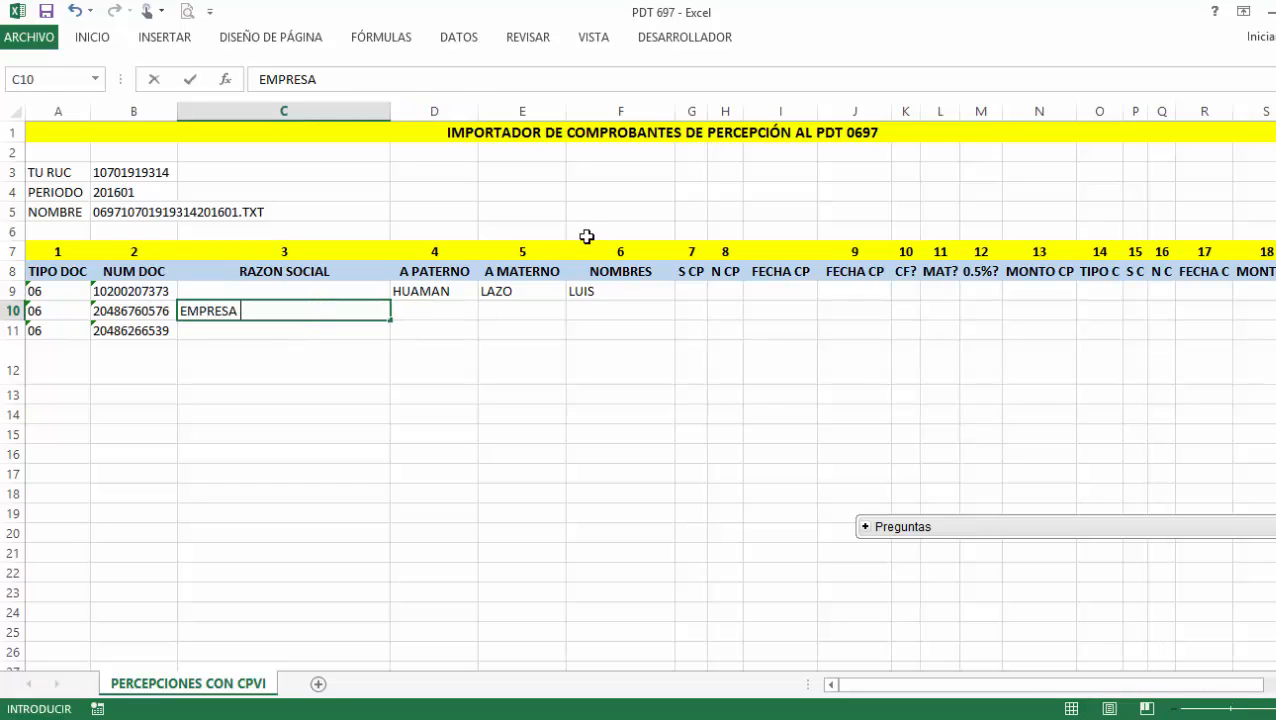
type("SOL E.R")
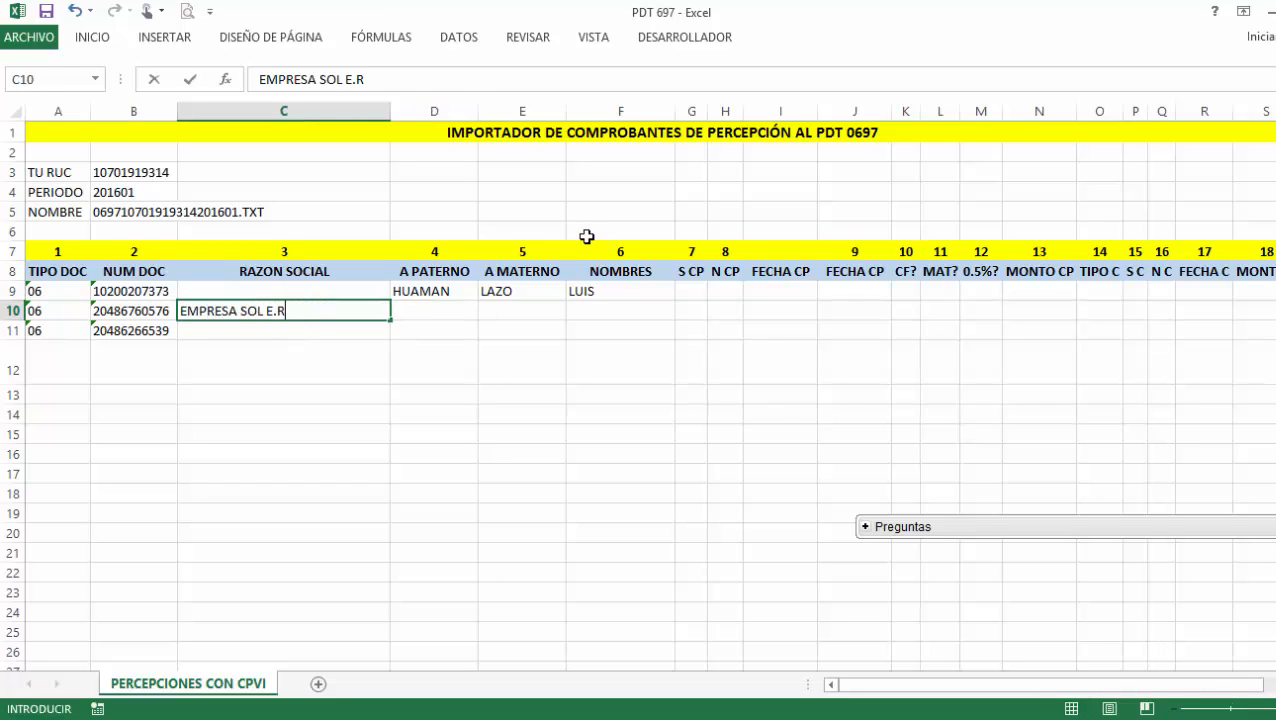
type("I")
key("BackSpace")
key("BackSpace")
type("I.R.L")
key("Return")
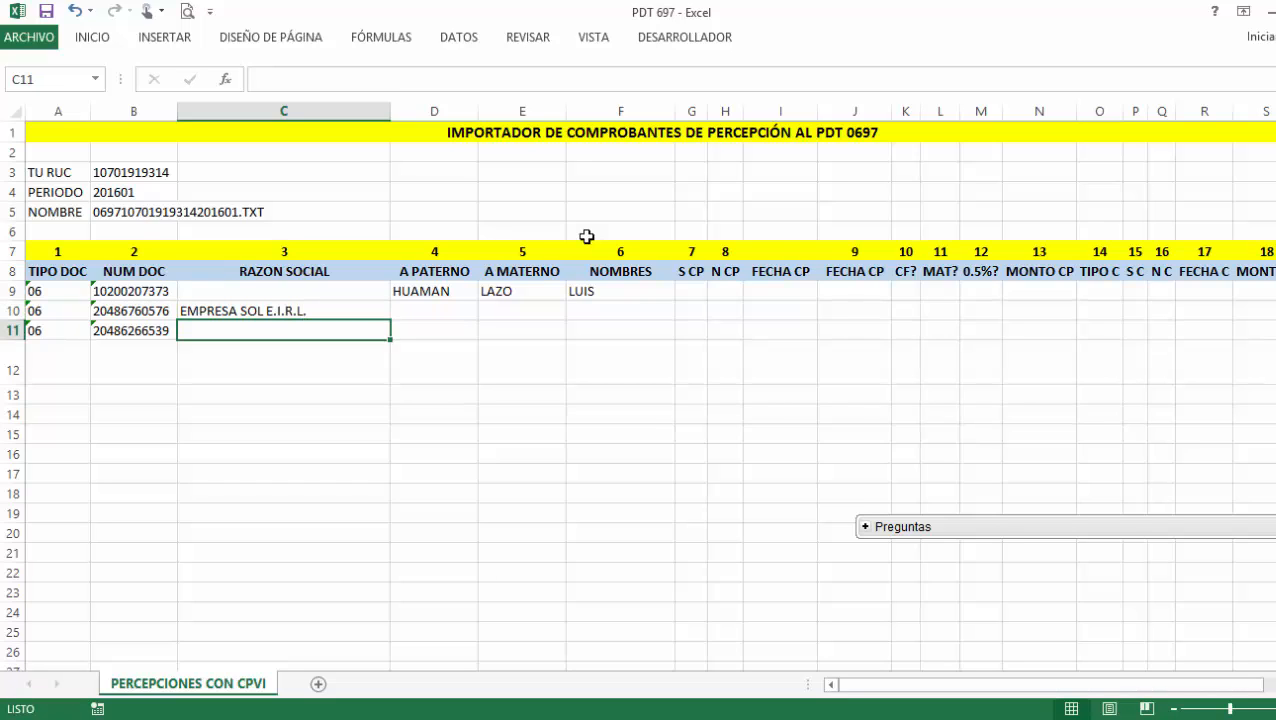
type("COMERCIAL")
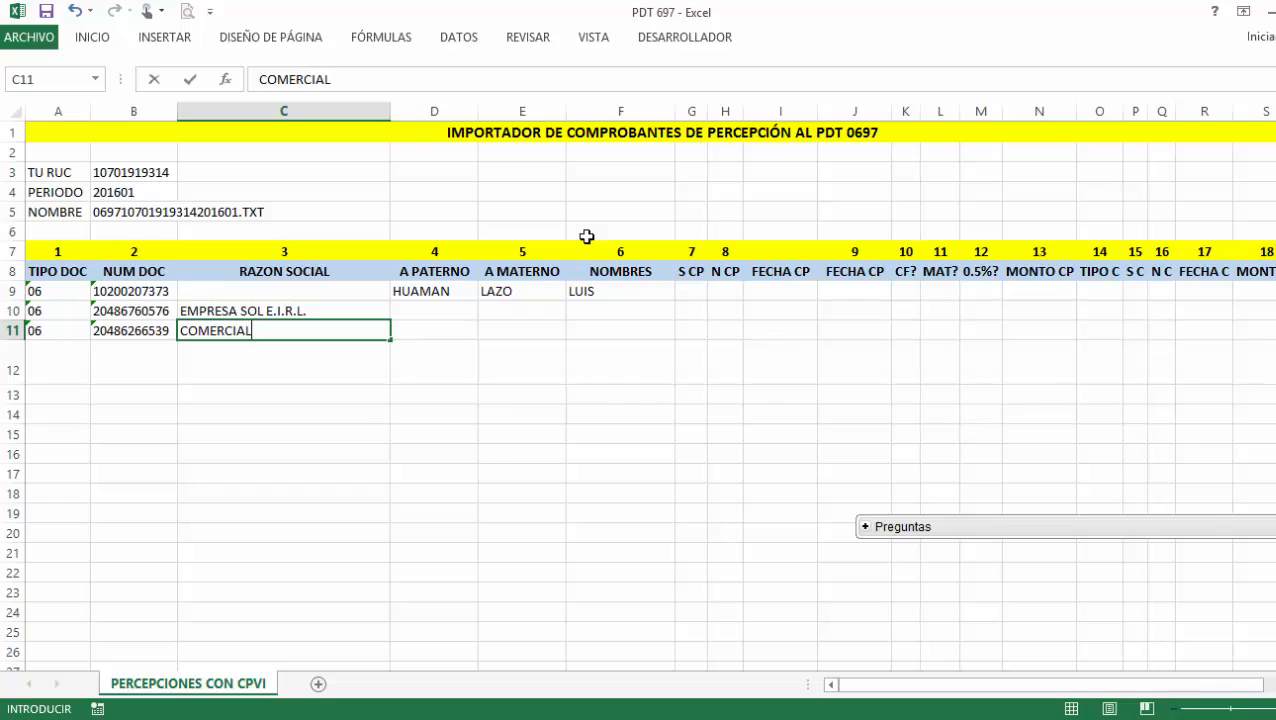
type(" CHAVEZ")
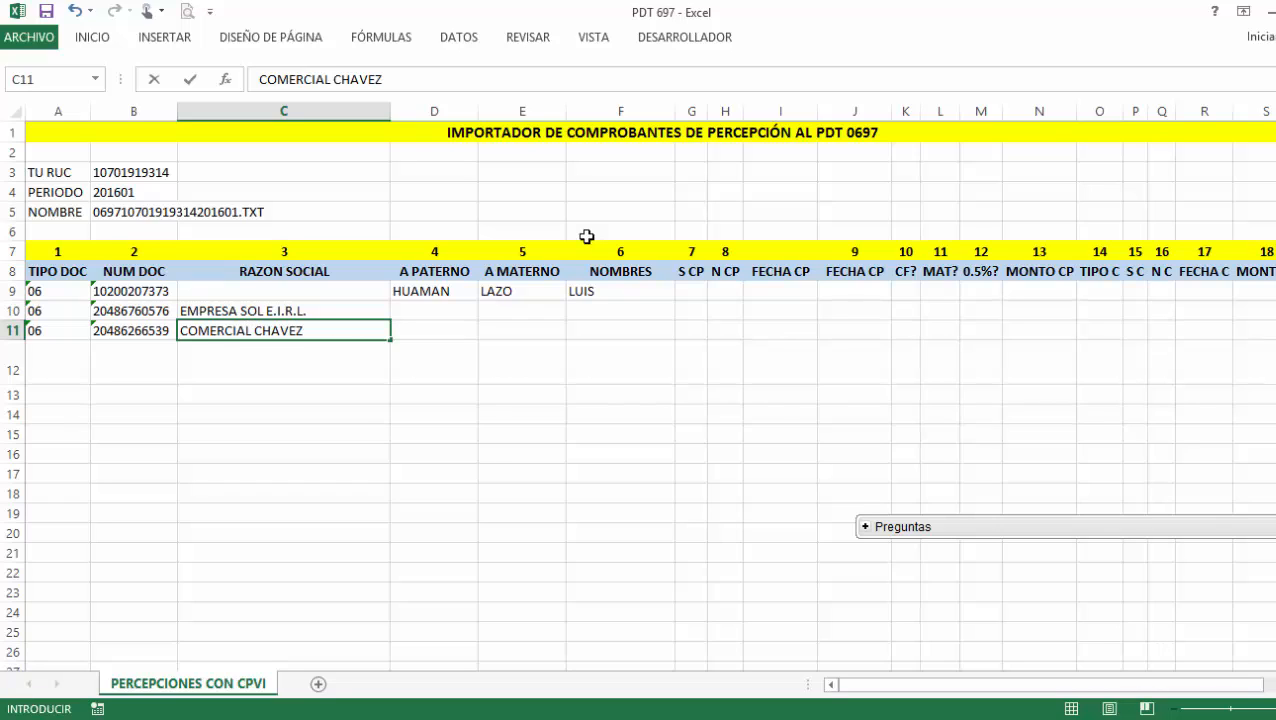
type(" S.R.L.")
key("Return")
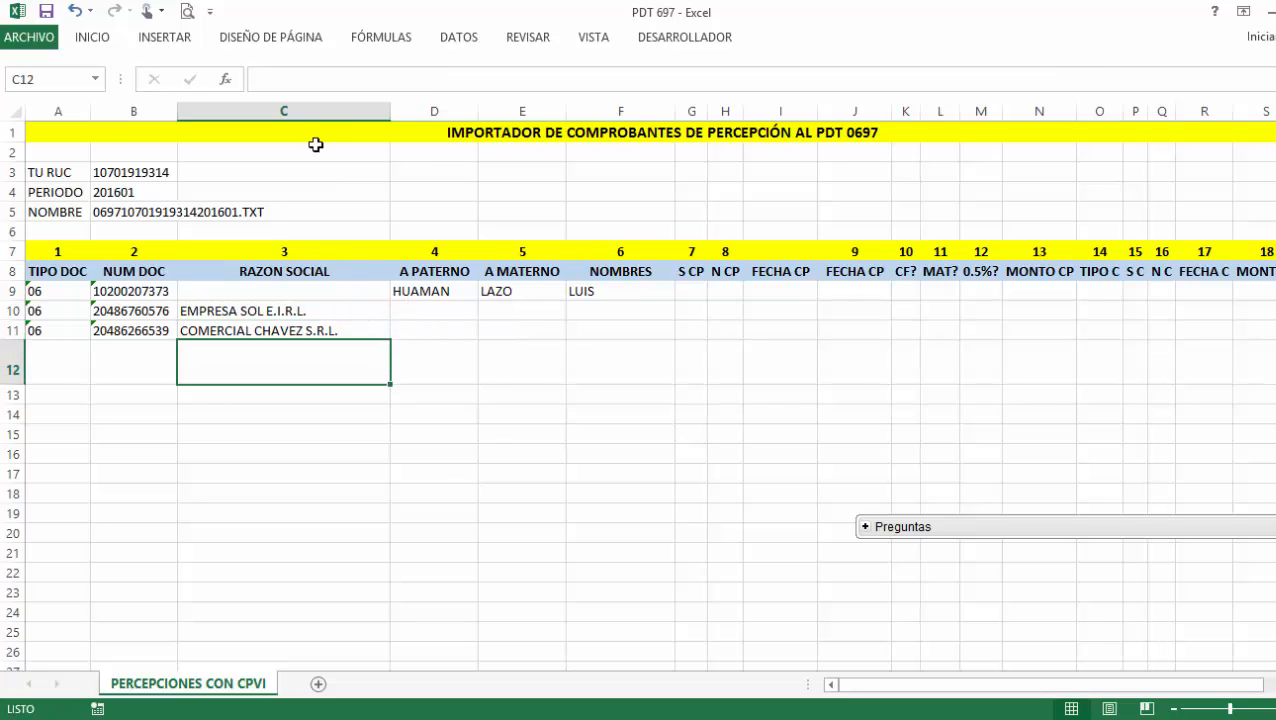
left_click(318, 112)
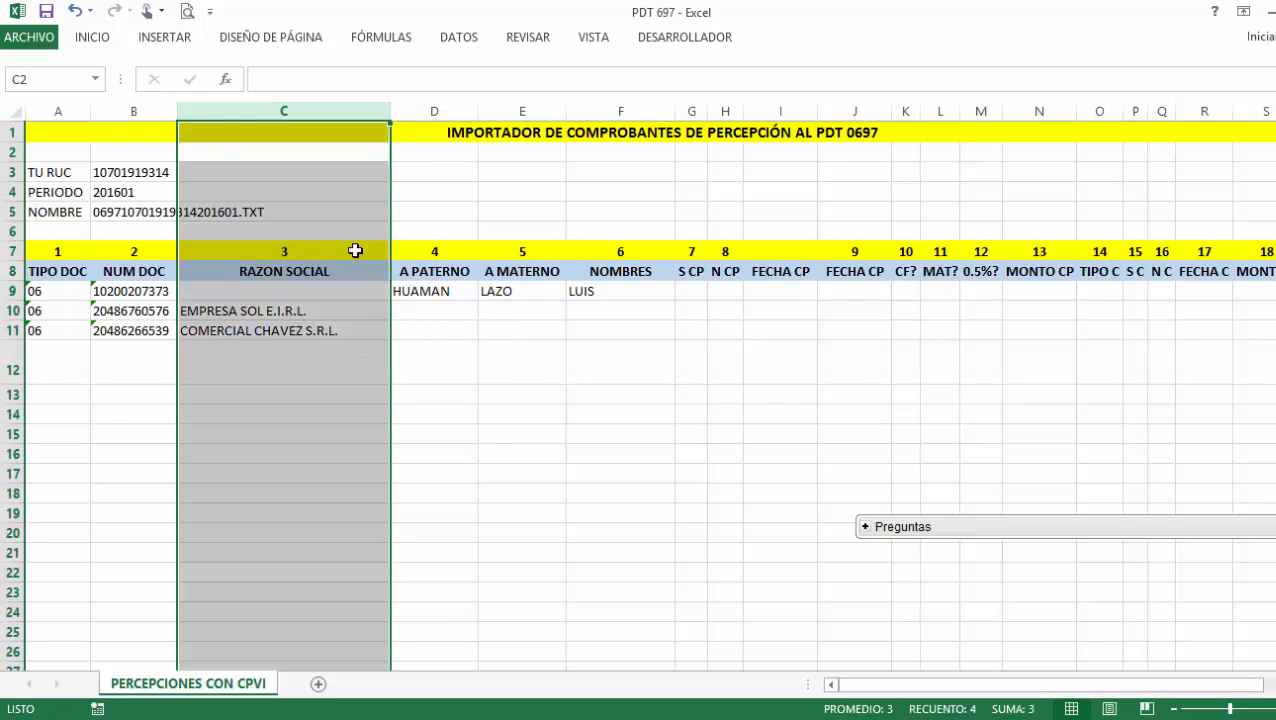
left_click(455, 111)
left_click(516, 111)
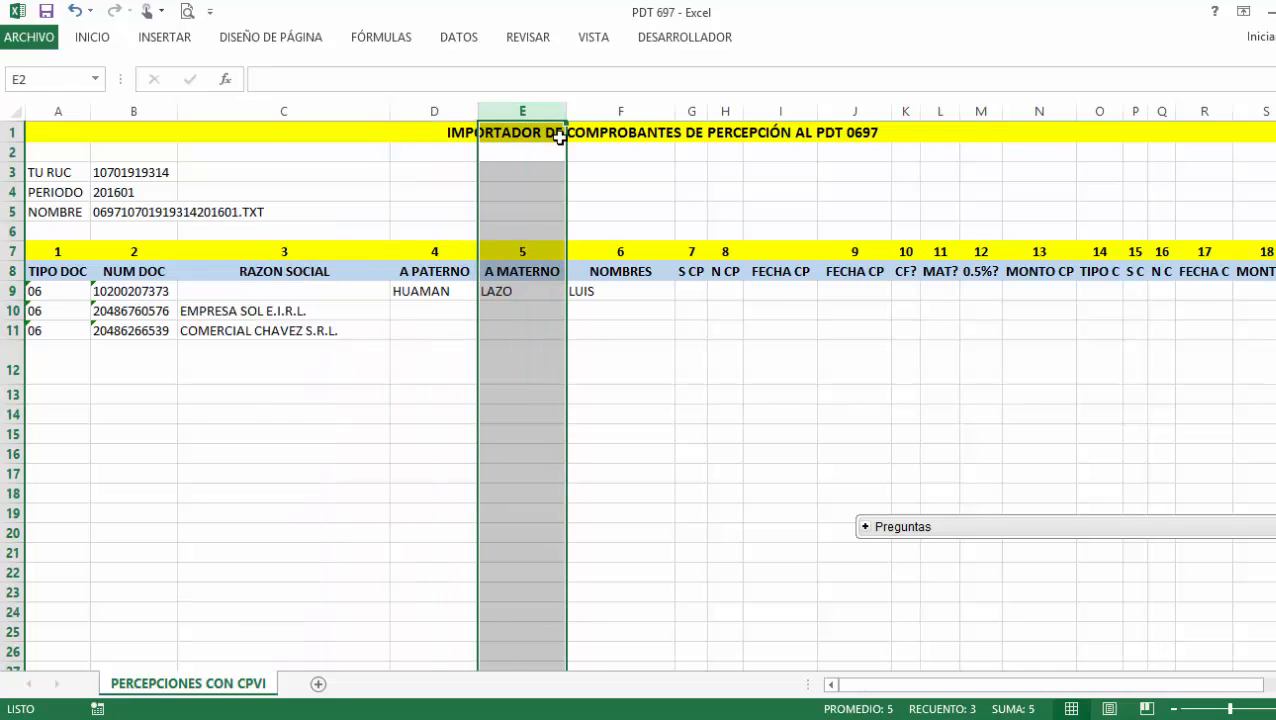
left_click(621, 104)
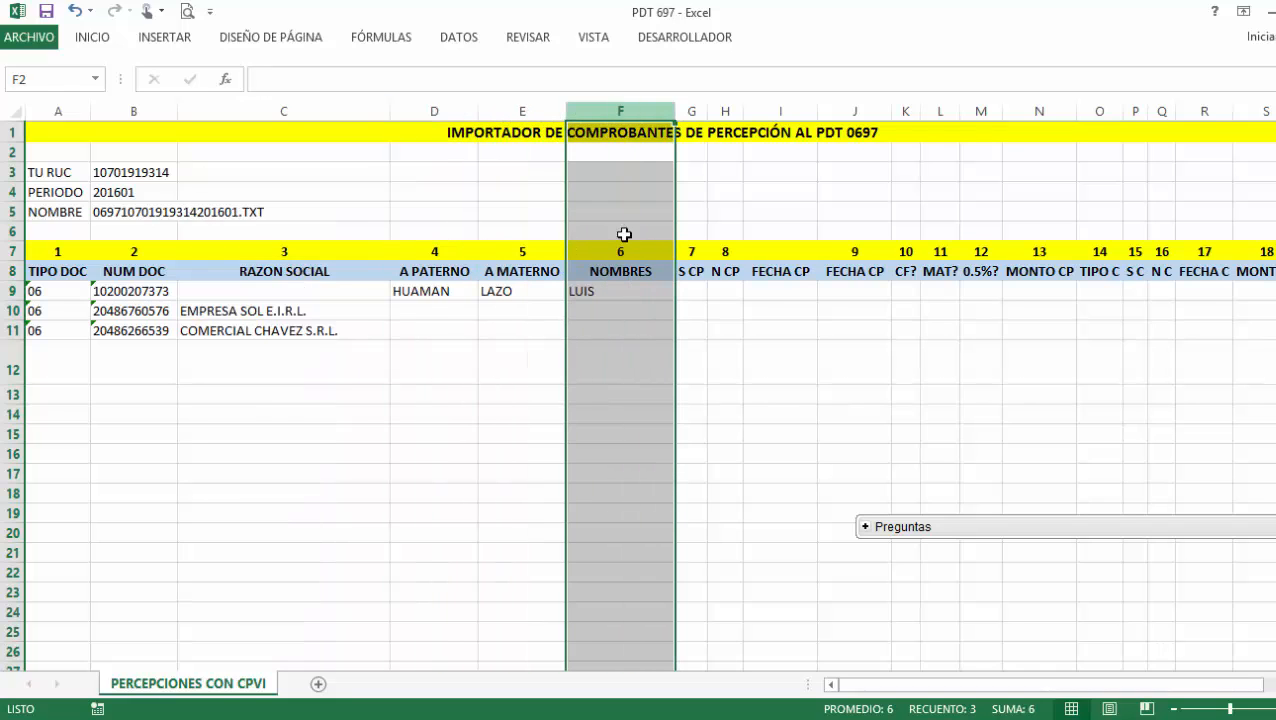
left_click(460, 109)
left_click(527, 109)
left_click(614, 110)
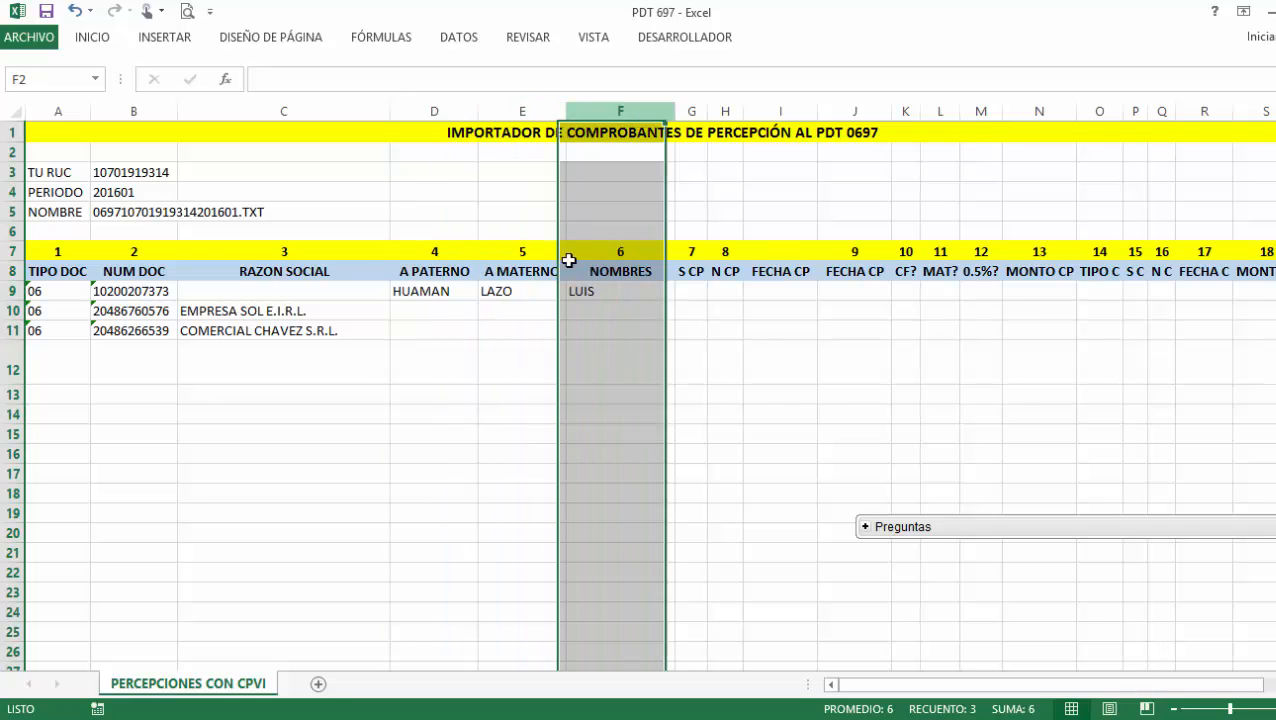
left_click(379, 292)
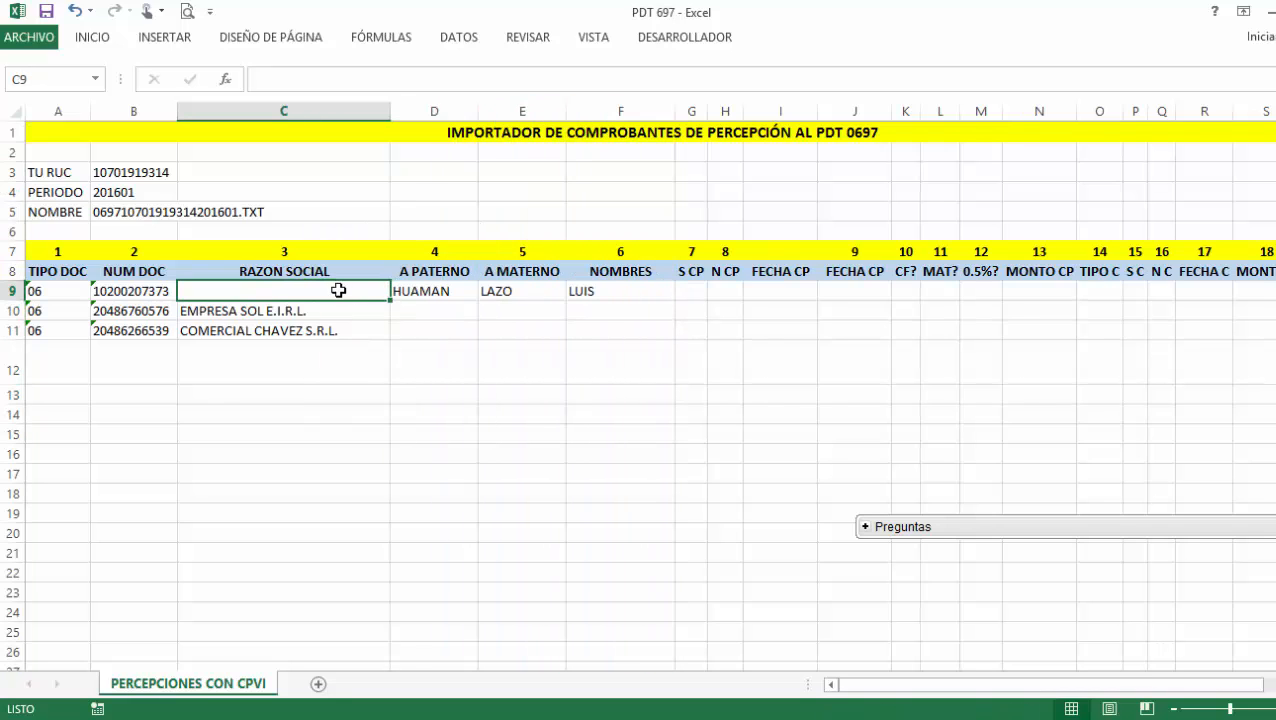
left_click(411, 309)
key("Tab")
key("Tab")
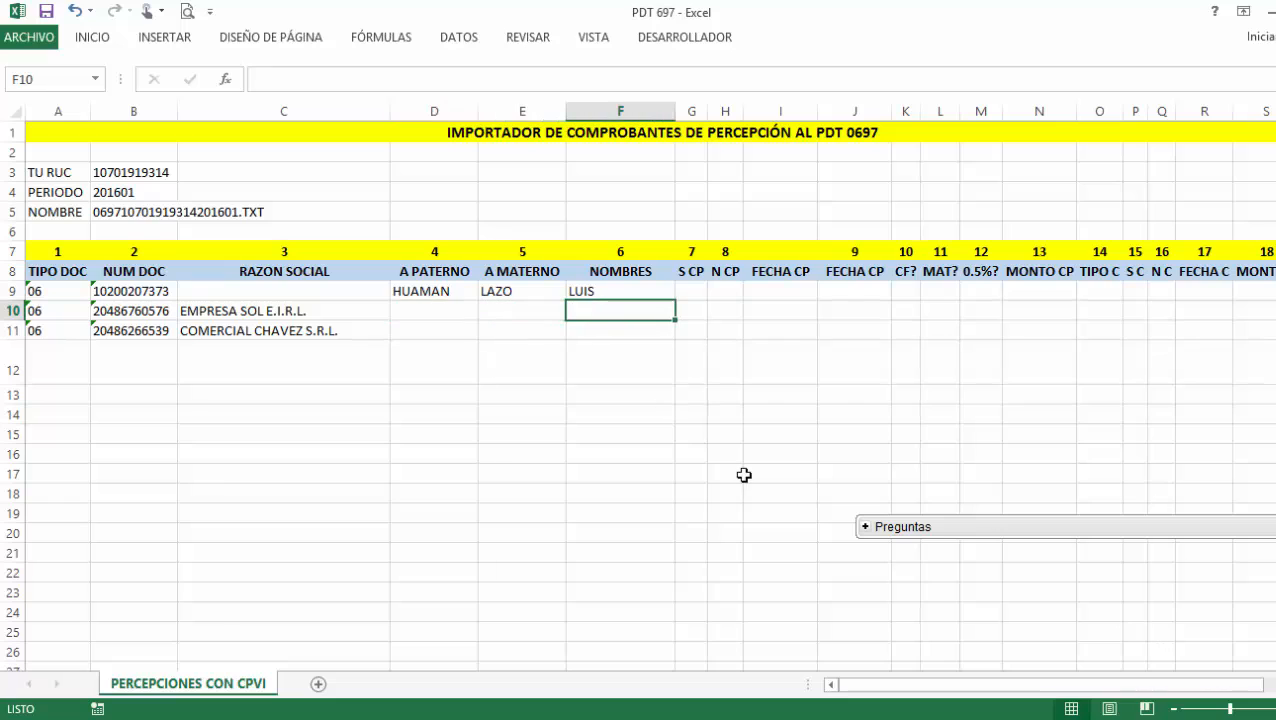
left_click(688, 290)
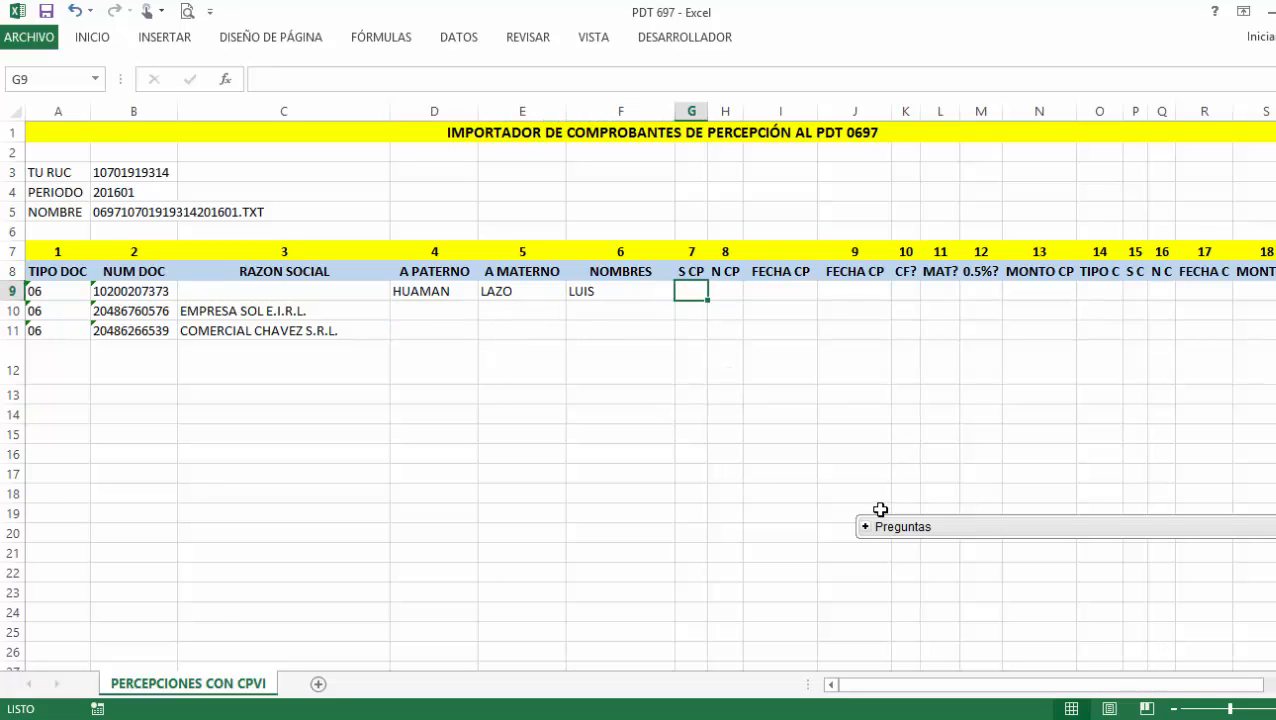
key("alt+Tab")
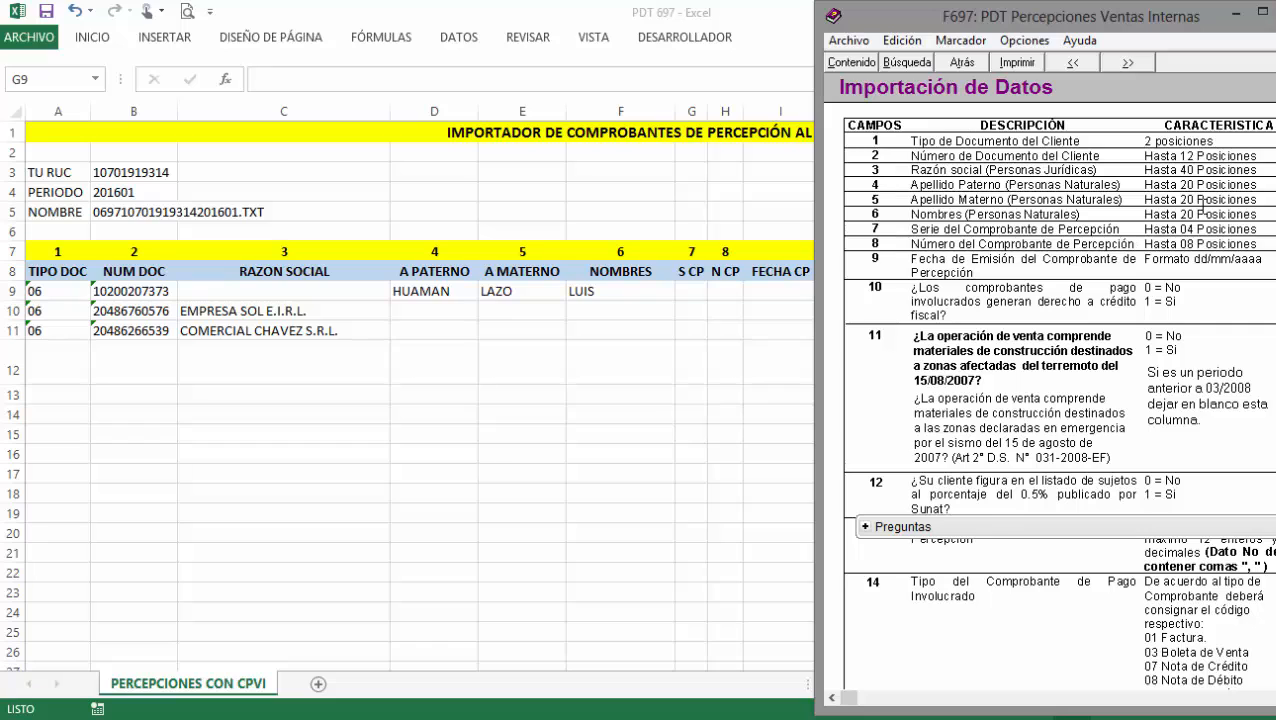
left_click(1238, 15)
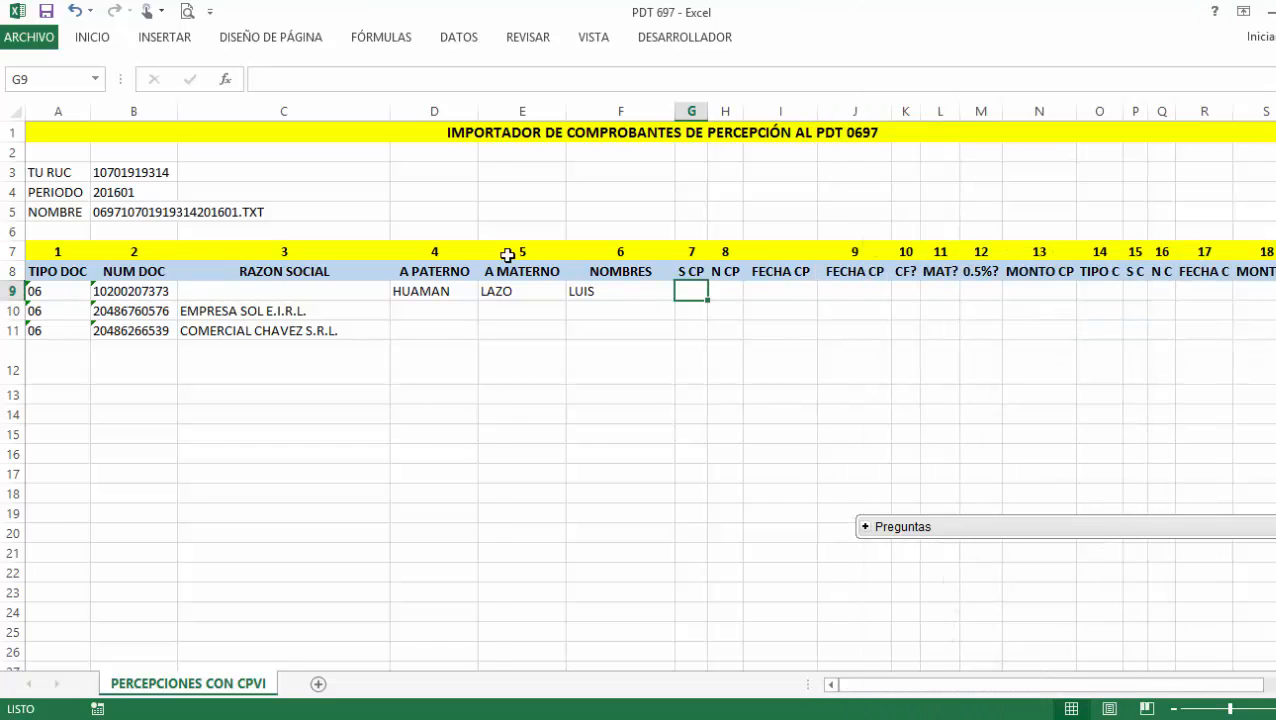
Enter series 1 in cells G9 to G11 for the three voucher rows.
type("1")
key("Return")
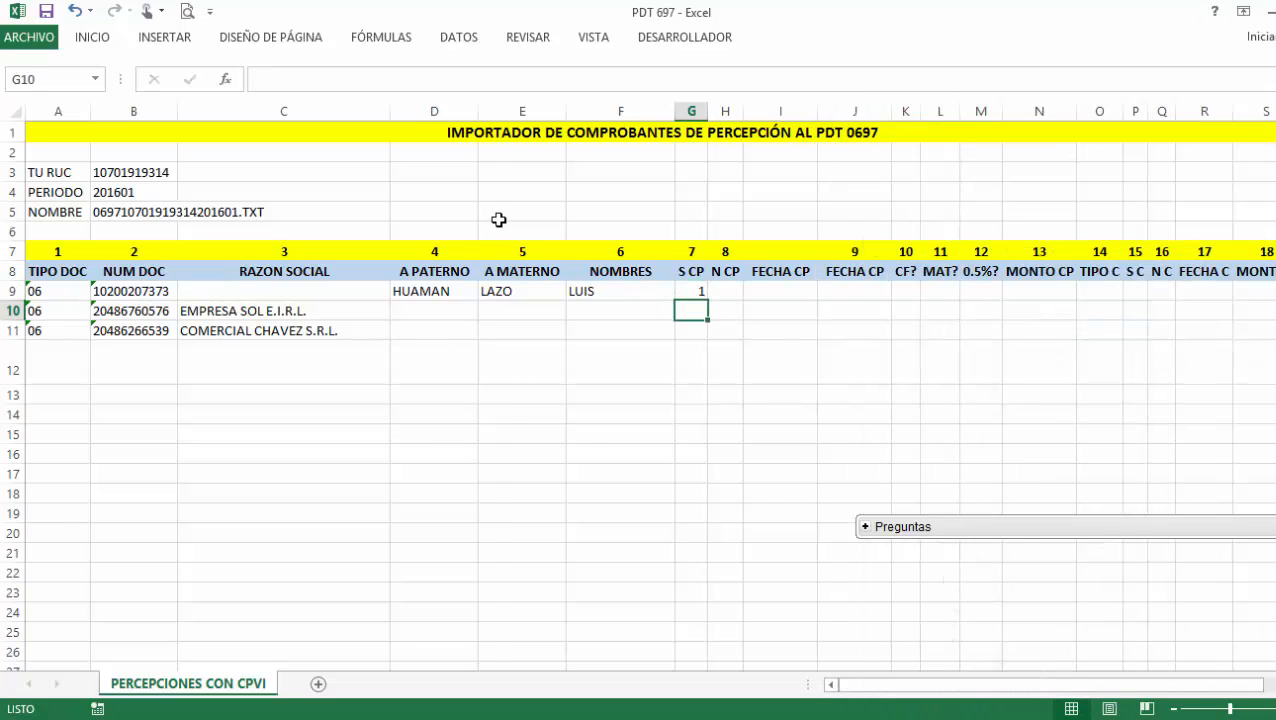
type("1")
key("Return")
type("1")
key("Return")
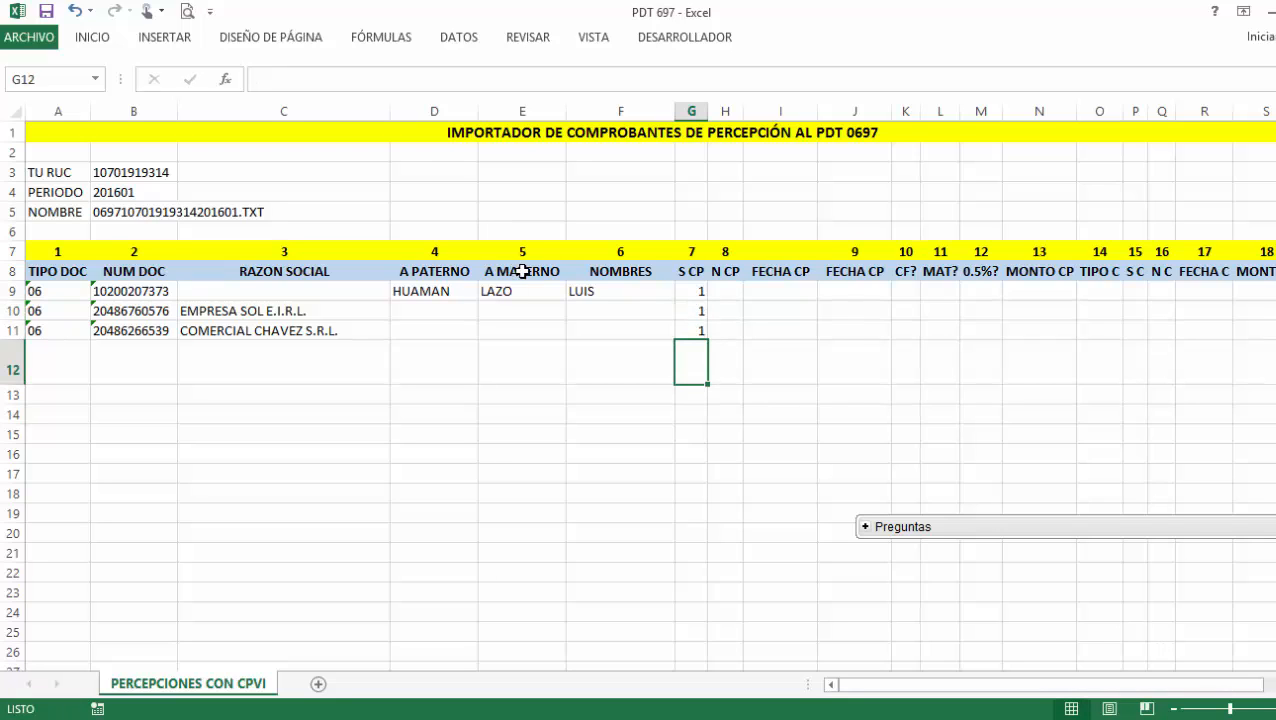
Enter voucher numbers 123, 124 and 125 in cells H9 to H11.
left_click(722, 292)
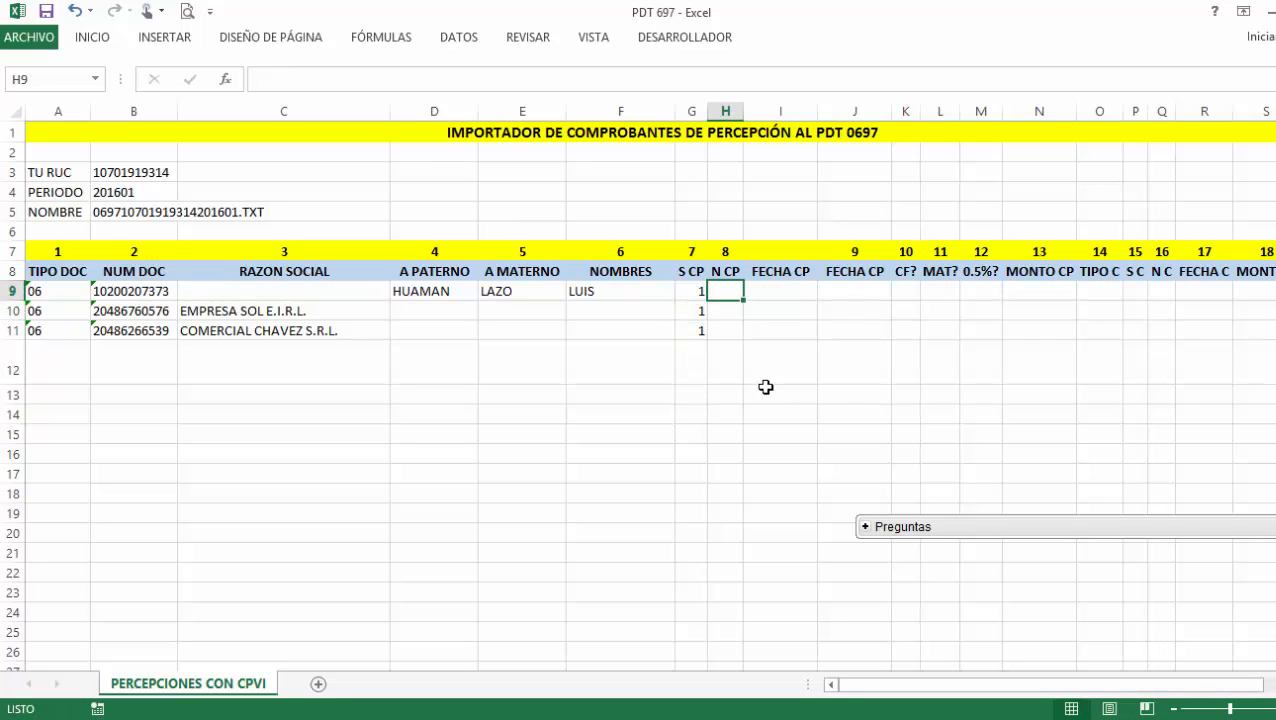
type("123")
key("Return")
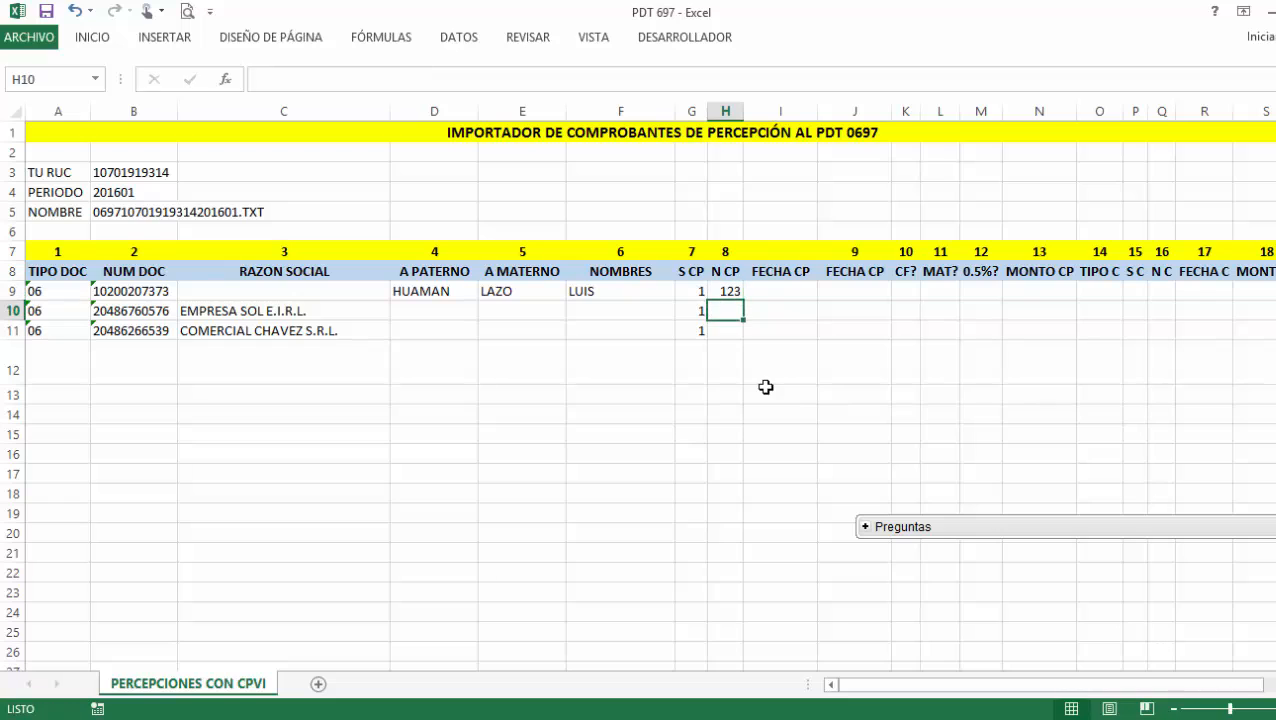
type("124")
key("Return")
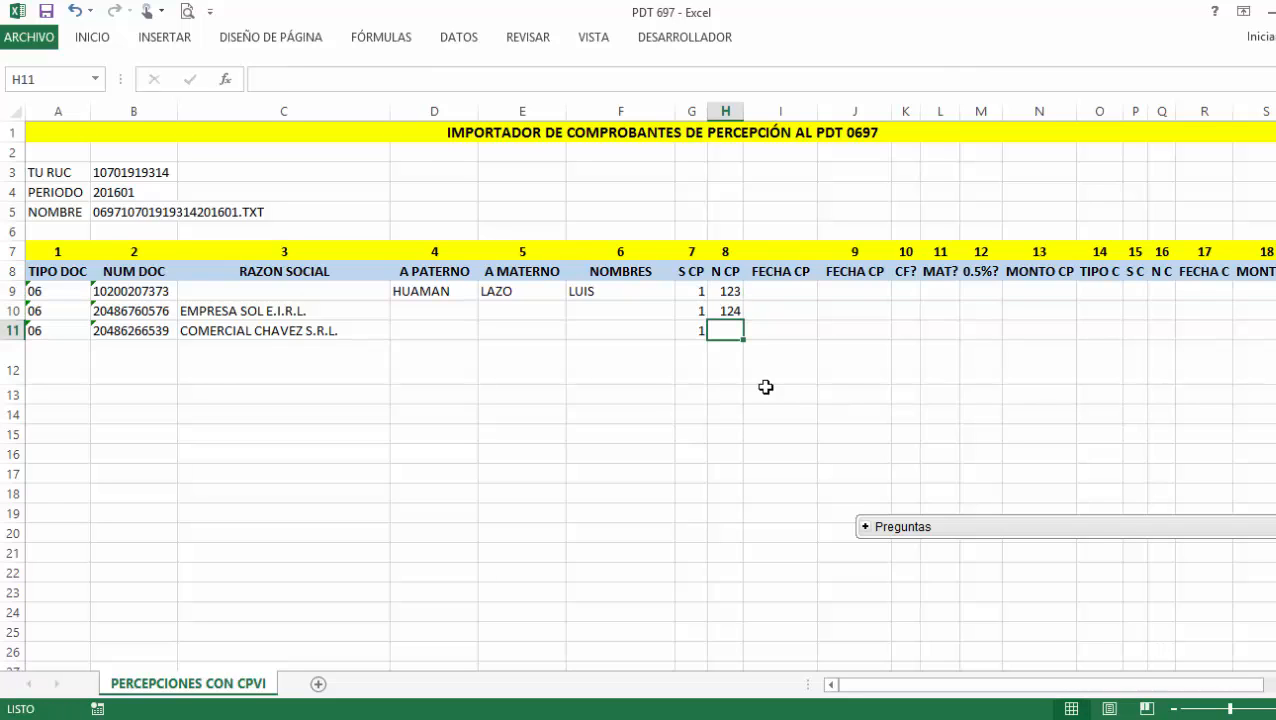
type("125")
key("Return")
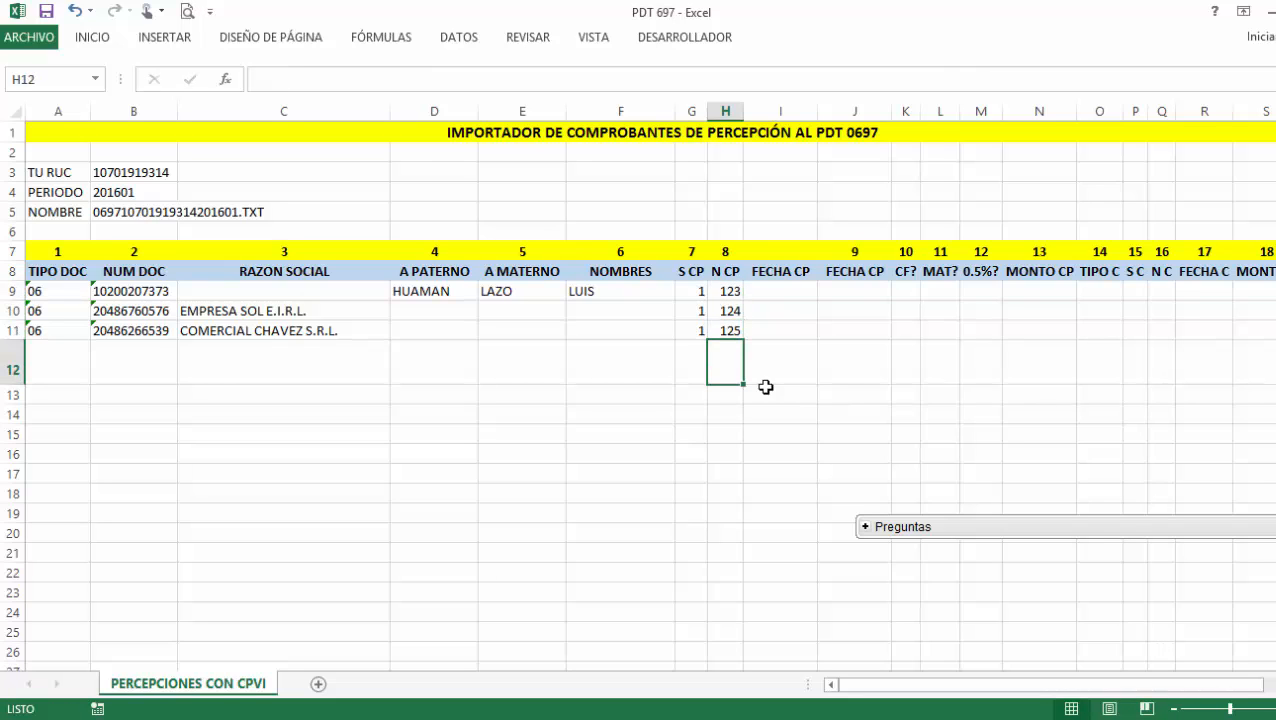
left_click(780, 292)
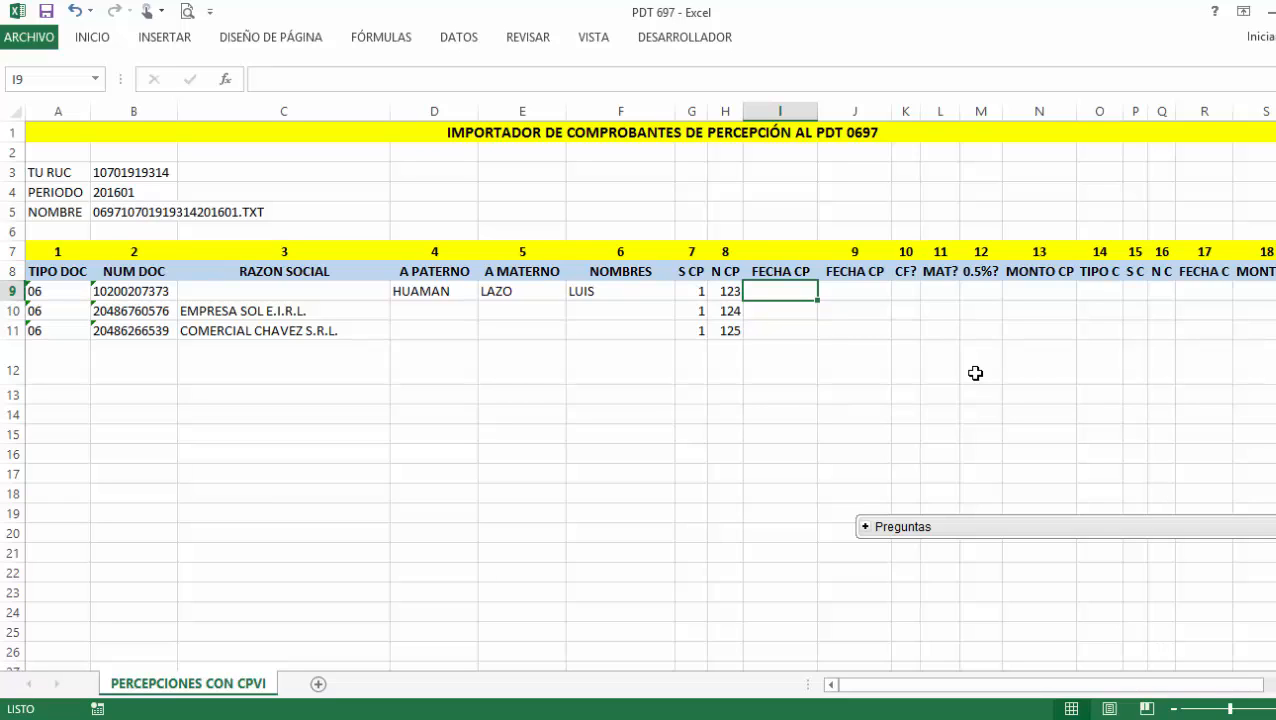
Enter the FECHA CP dates 10-1, 15-01 and 30-01 in I9:I11.
type("10")
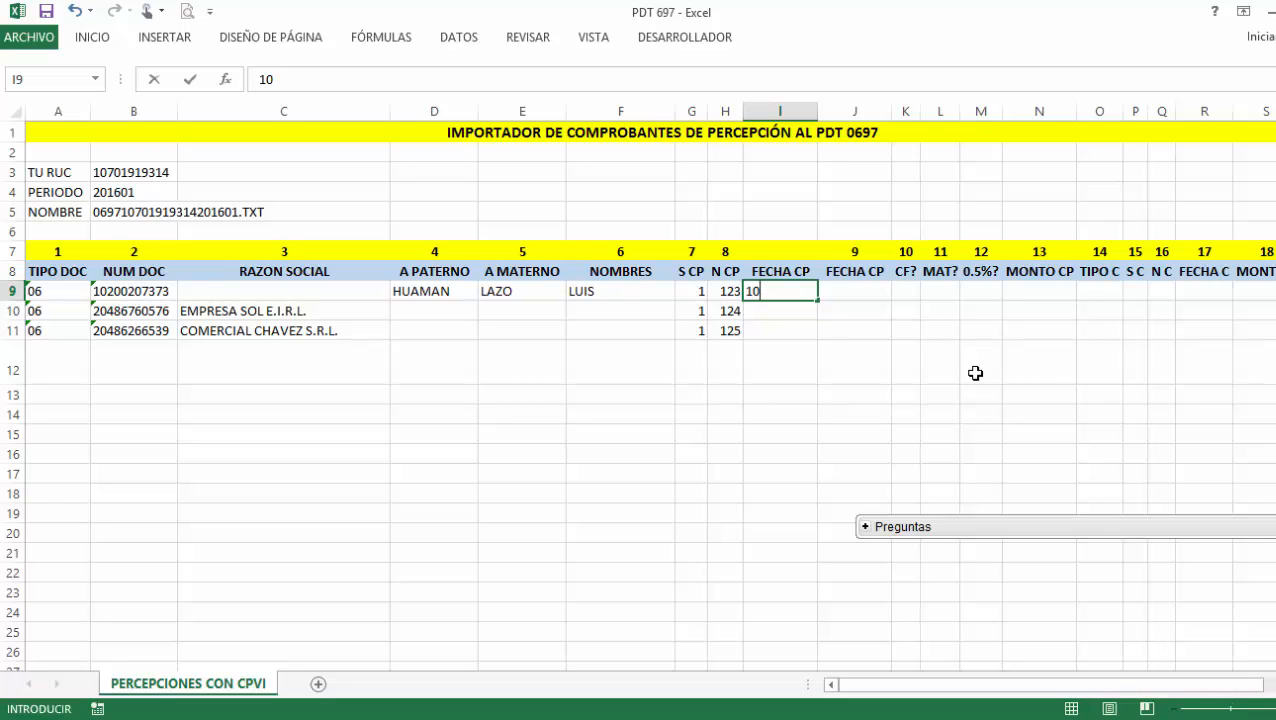
type("-1")
type("/")
type("01")
key("Return")
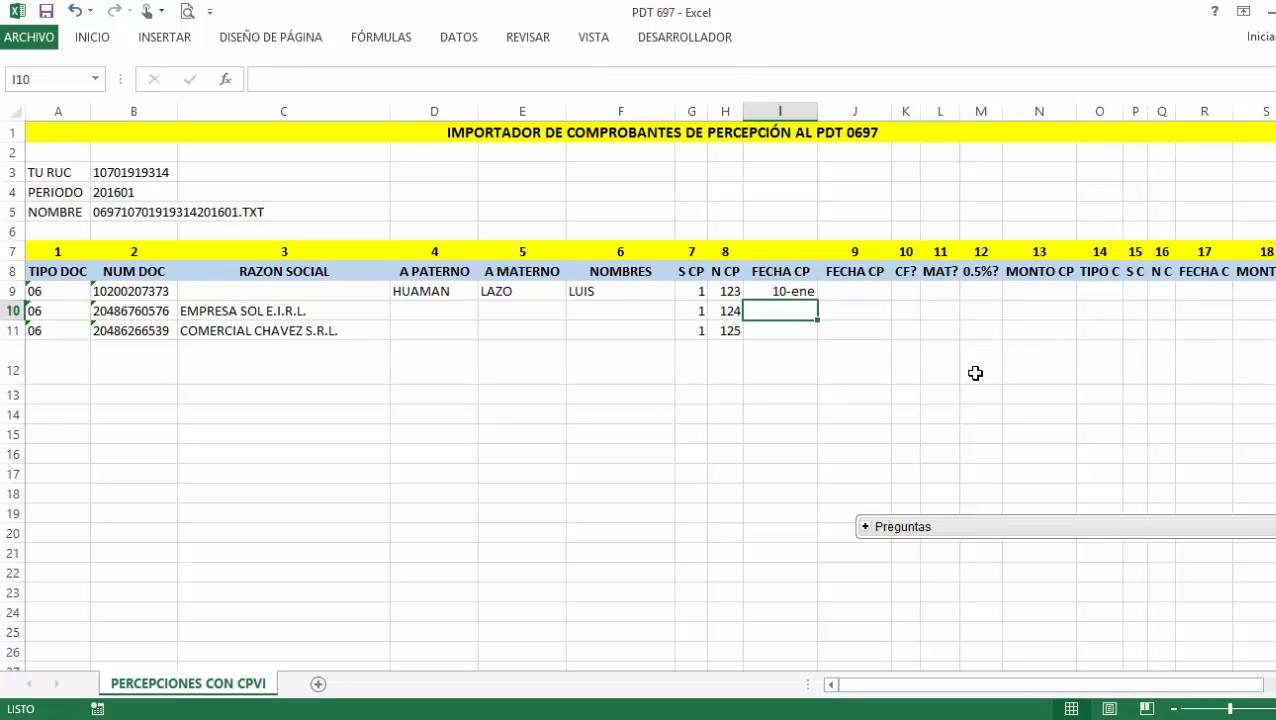
type("15")
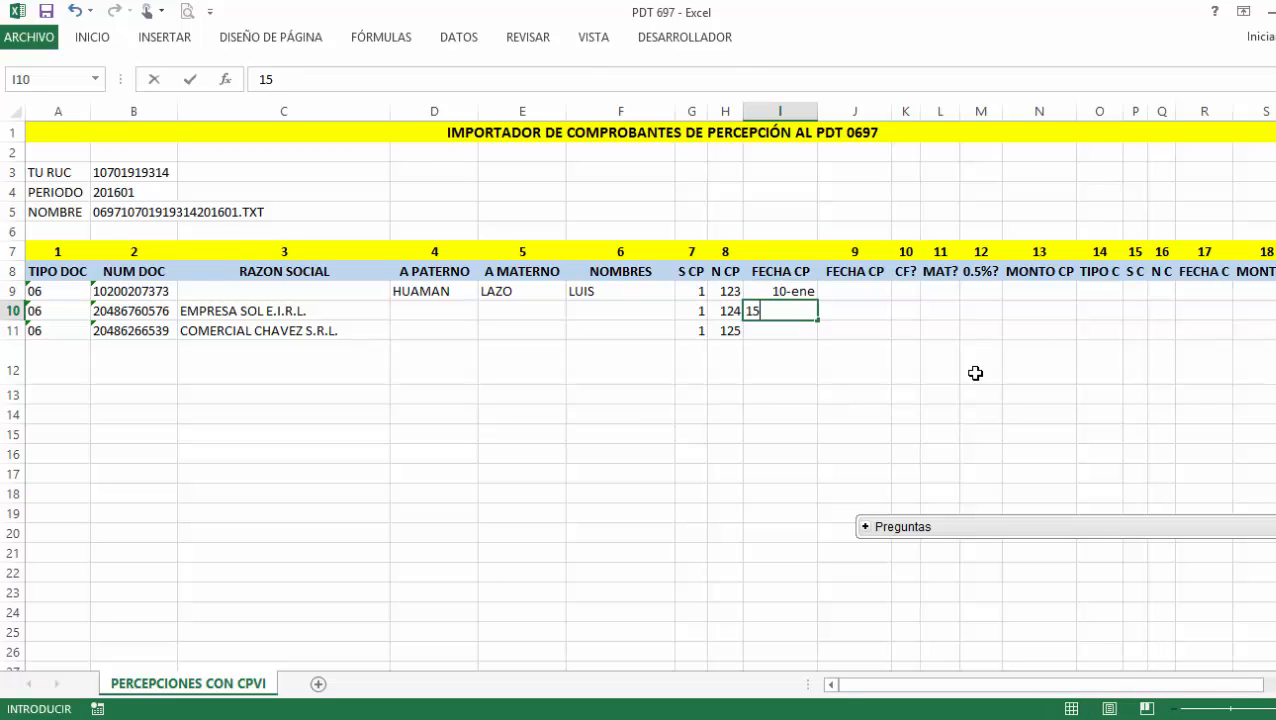
type("-01")
key("Return")
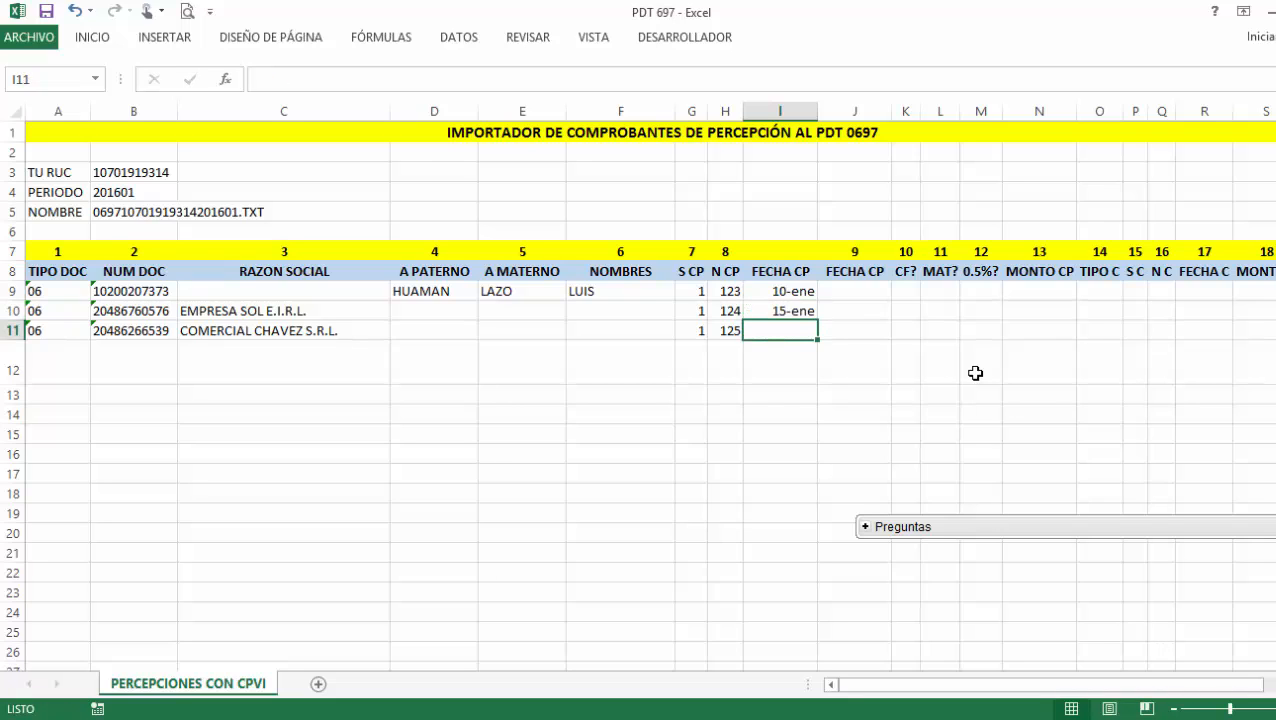
type("30")
type("-01")
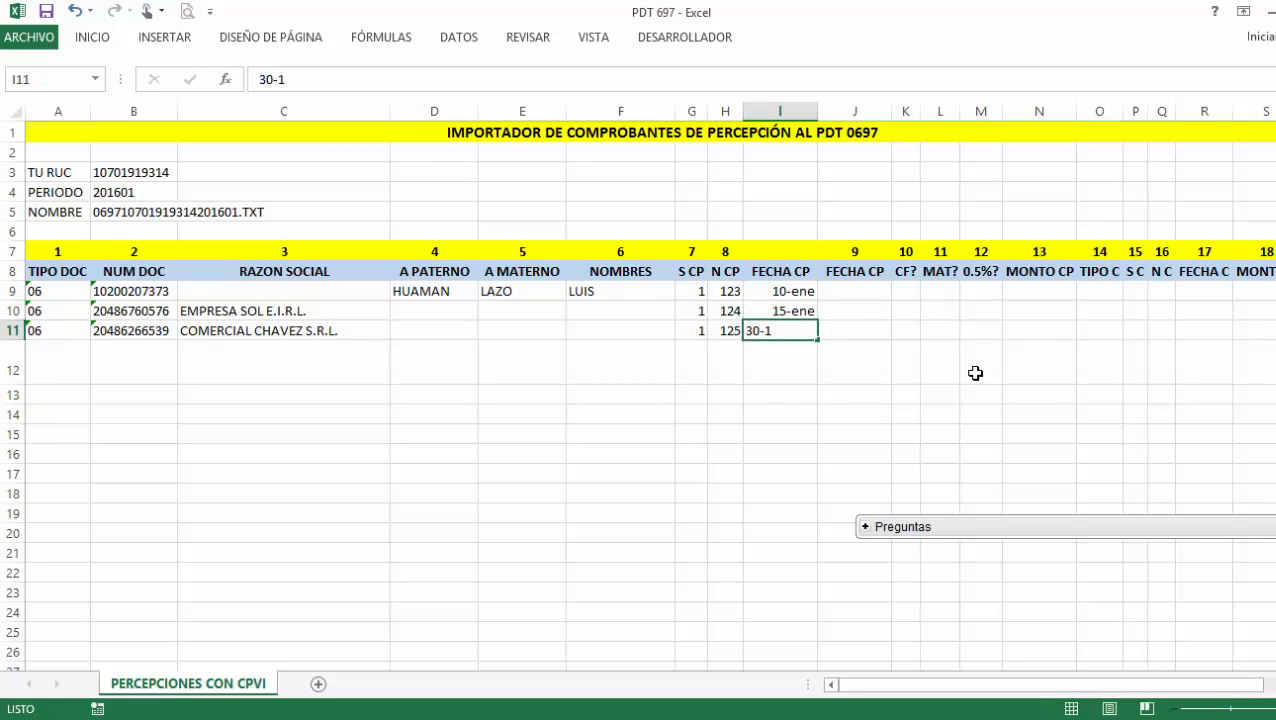
key("Return")
Format column I as Fecha corta so the dates read 10/01/2016, 15/01/2016 and 30/01/2016.
left_click(771, 112)
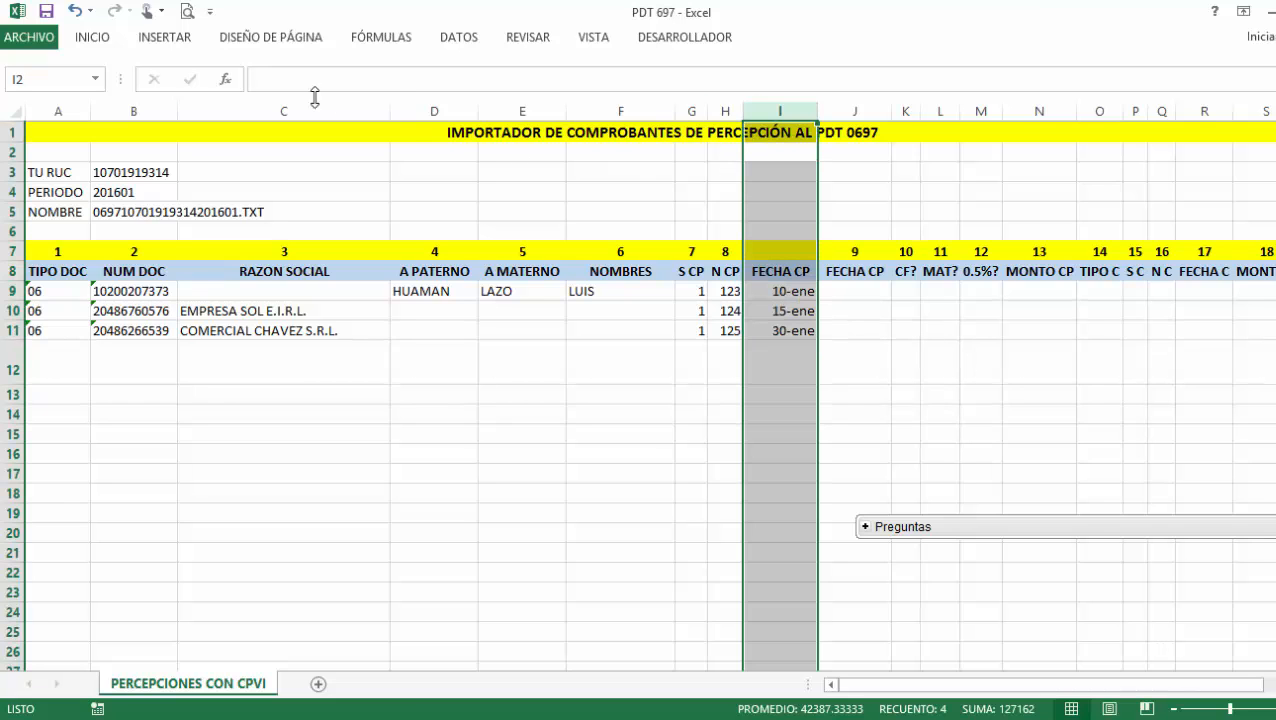
left_click(94, 37)
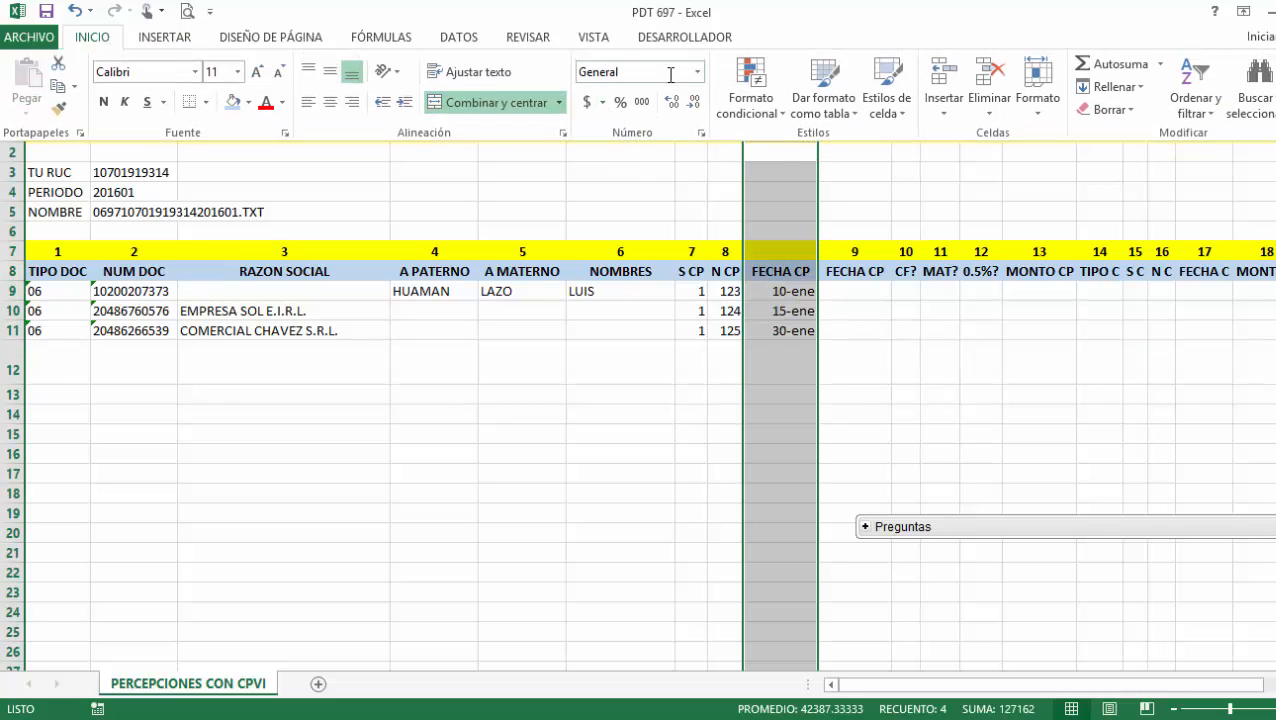
left_click(697, 74)
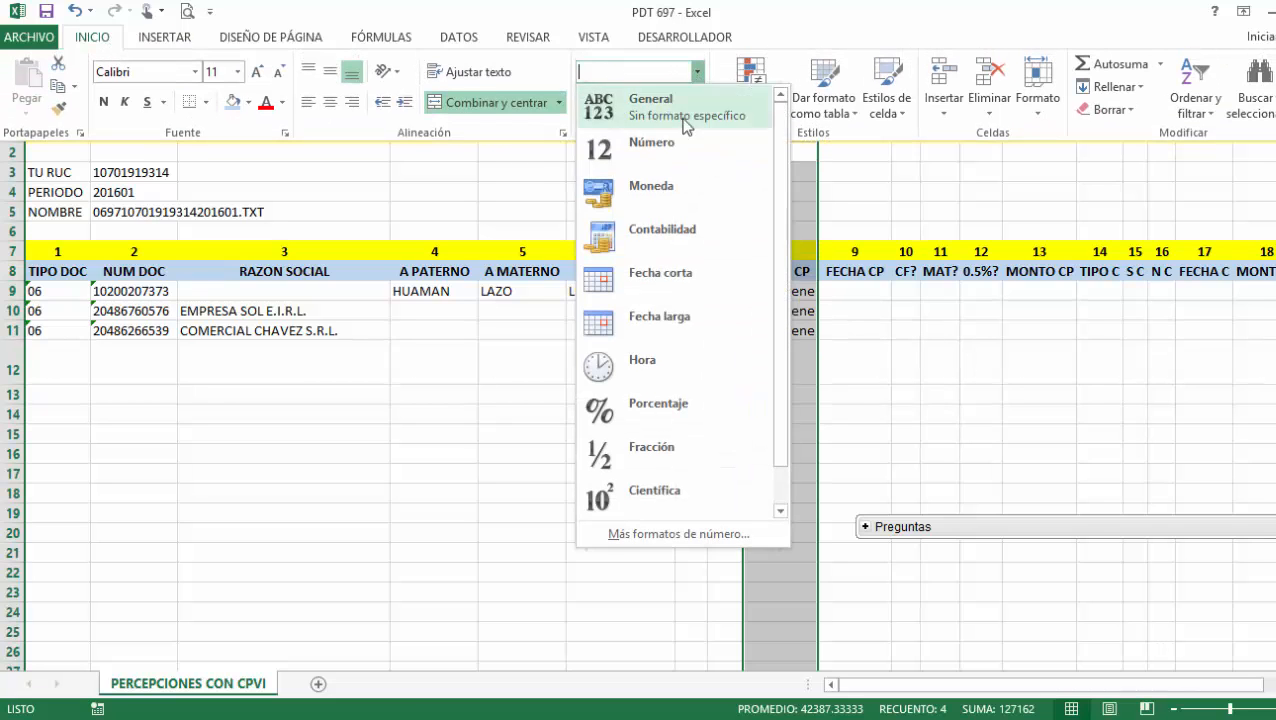
left_click(673, 298)
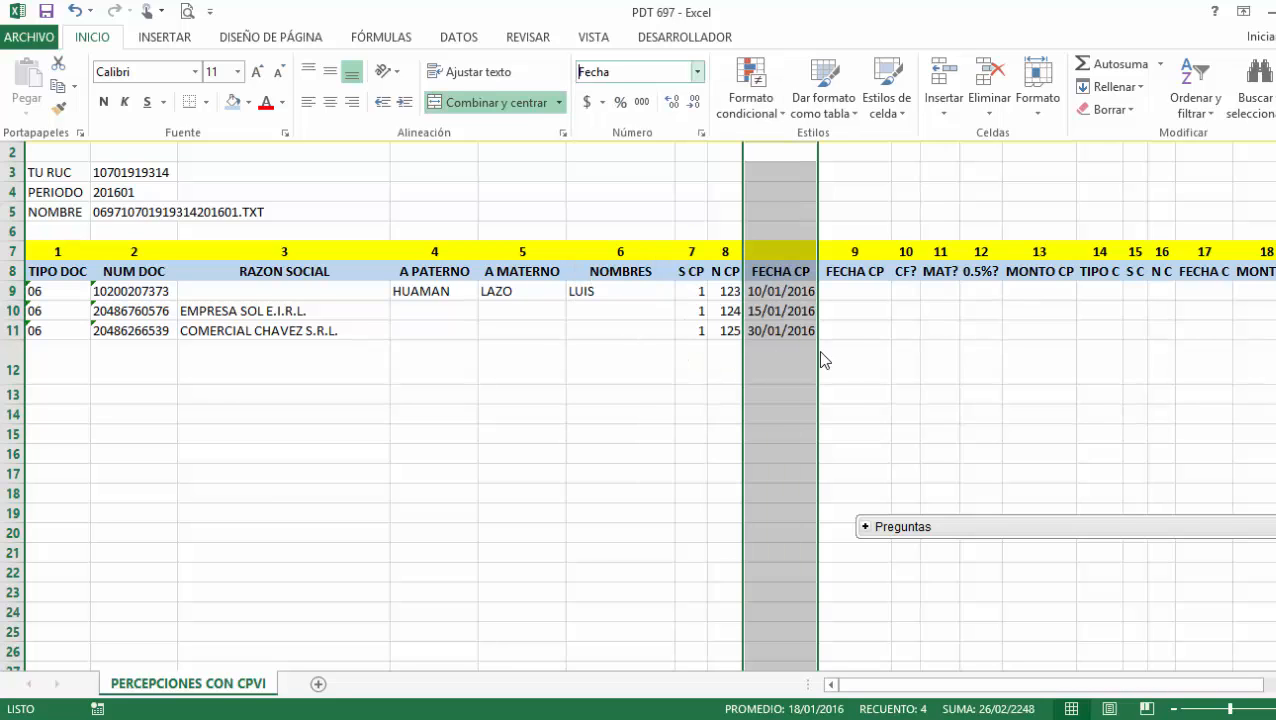
left_click(854, 290)
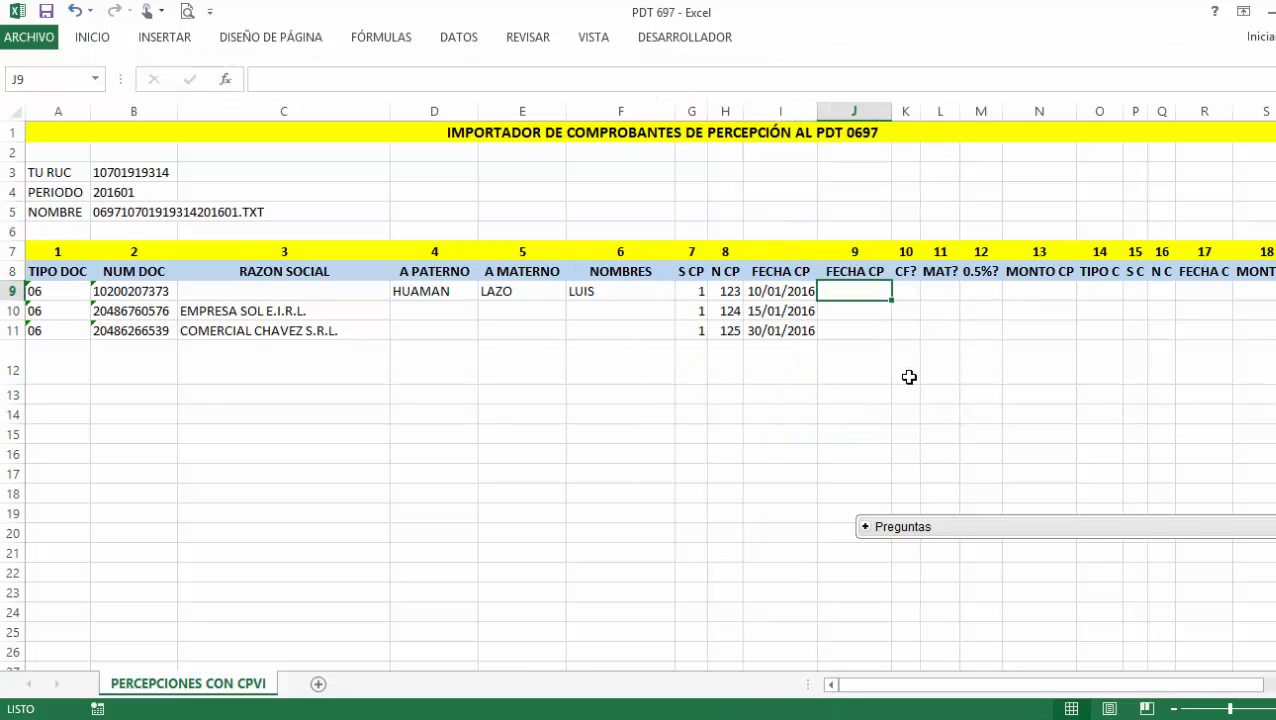
left_click(796, 293)
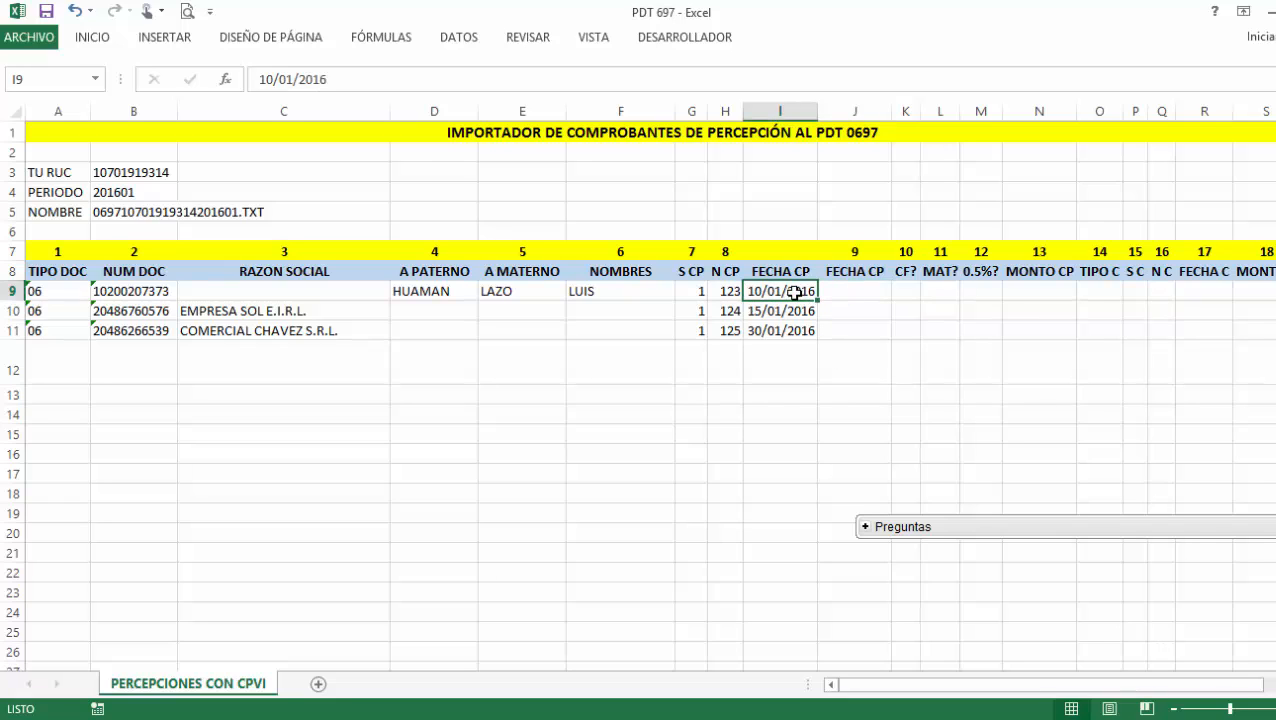
left_click(828, 292)
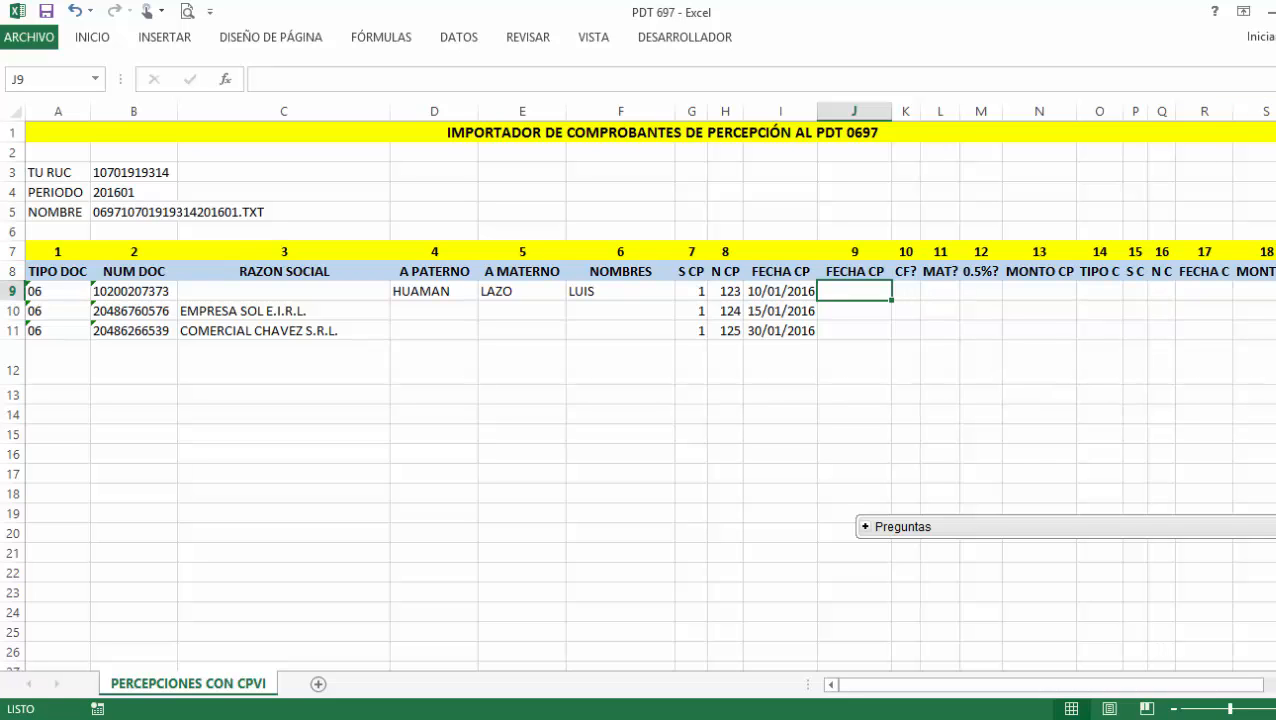
Enter =TEXTO(I9,"DD/MM/AAAA") in J9, correcting the separators to slashes.
scroll(650, 400, "right", 5)
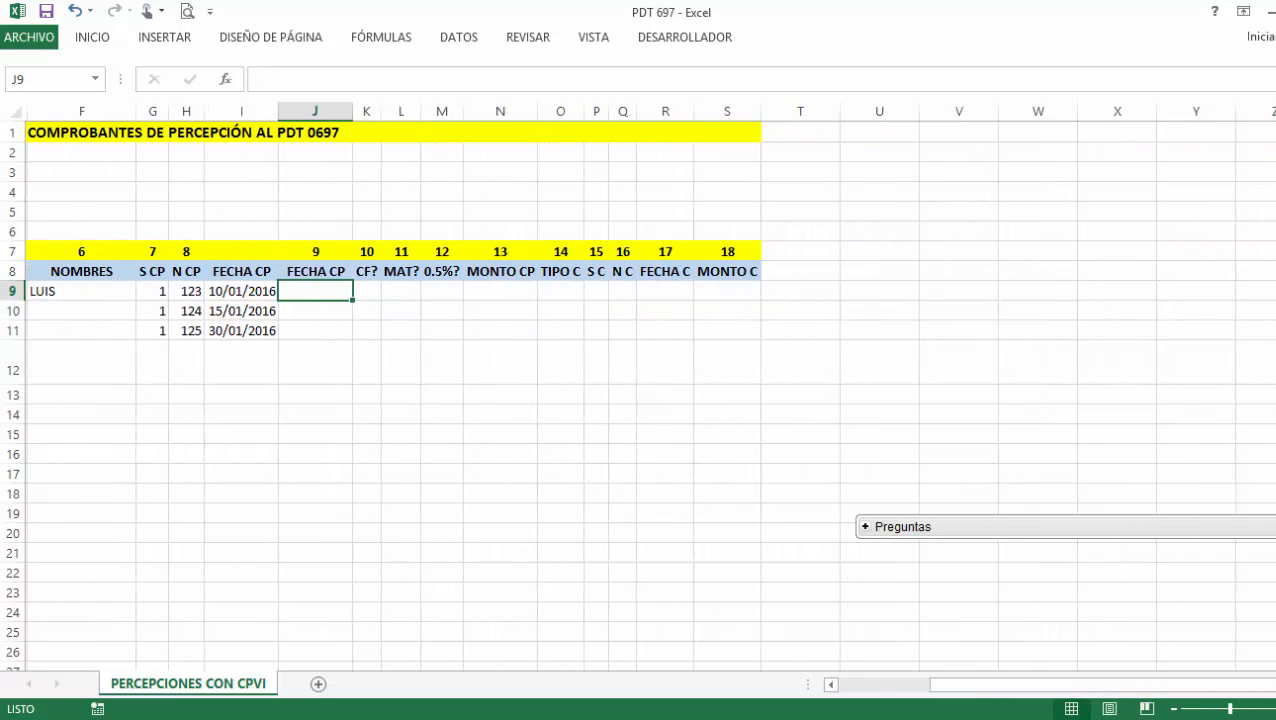
left_click(1270, 46)
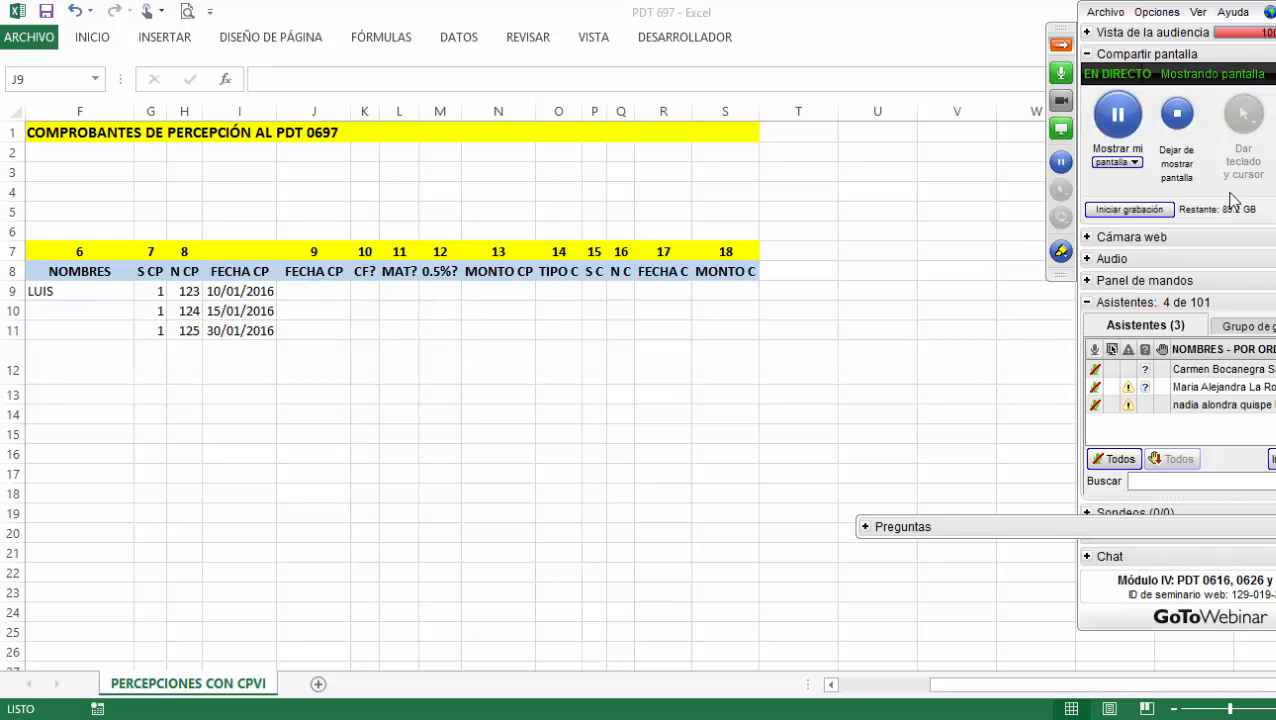
left_click(1068, 50)
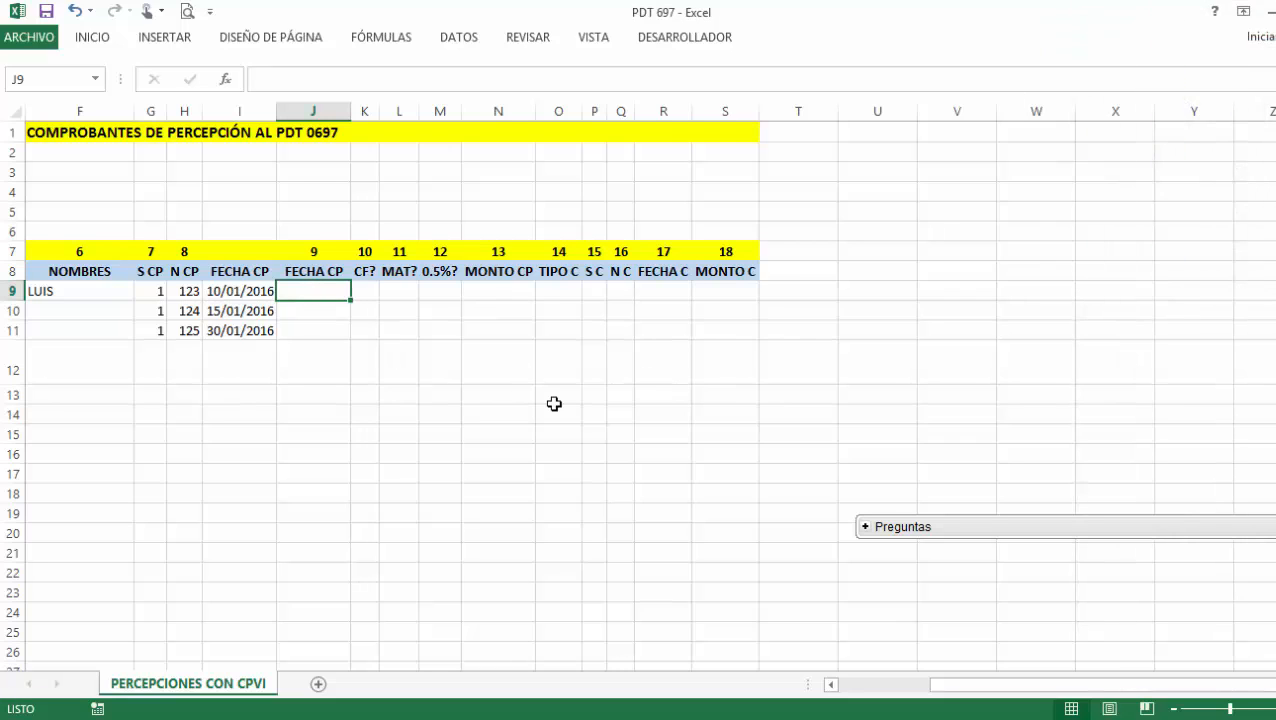
type("=TEXTO")
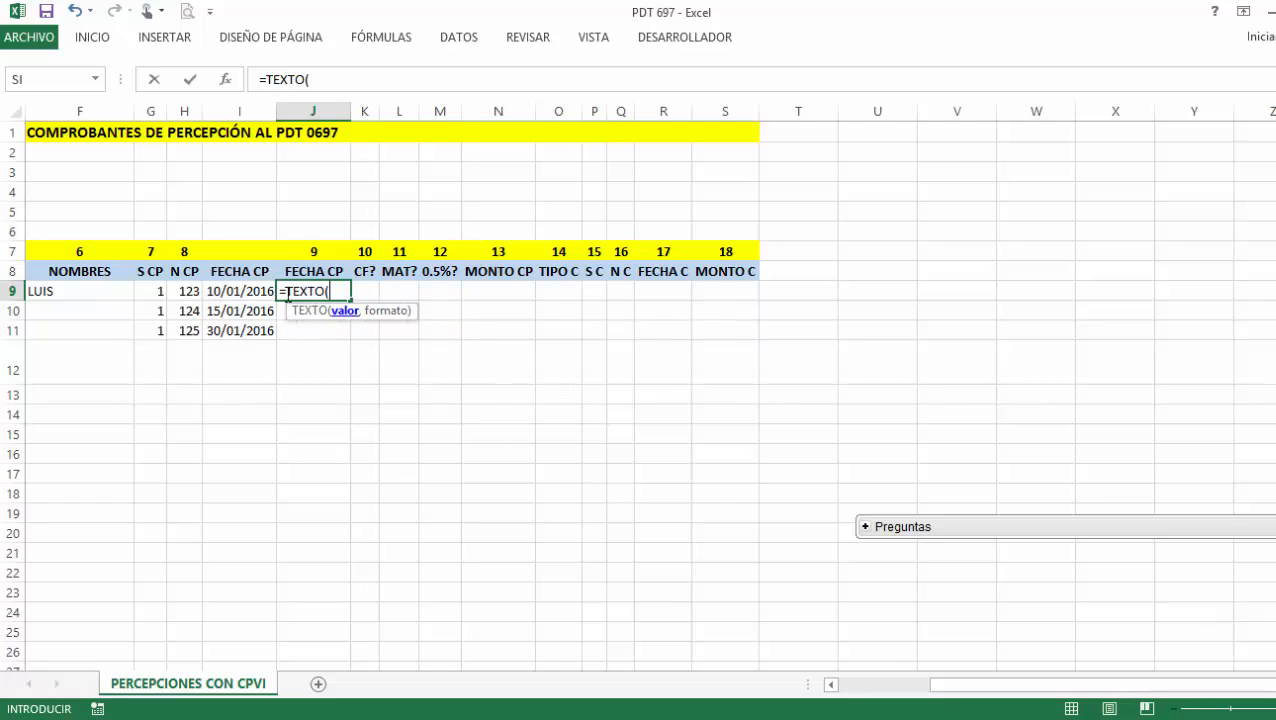
type("(")
left_click(256, 295)
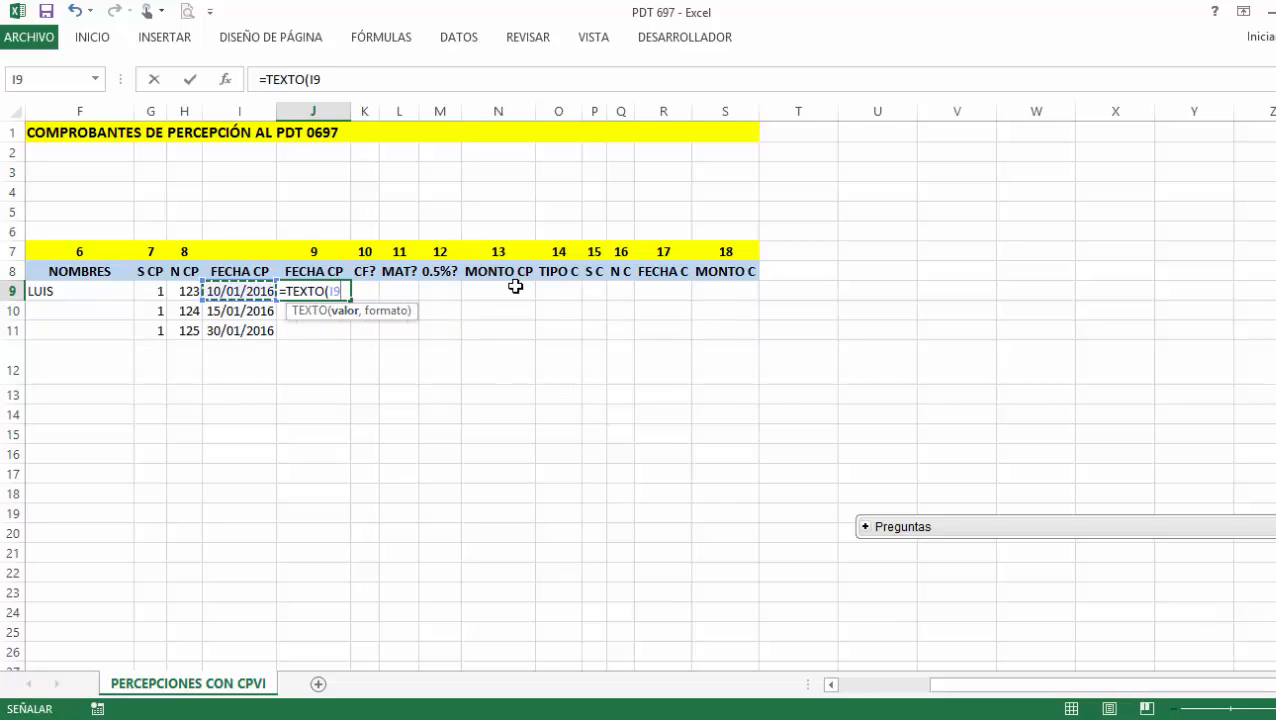
type(",")
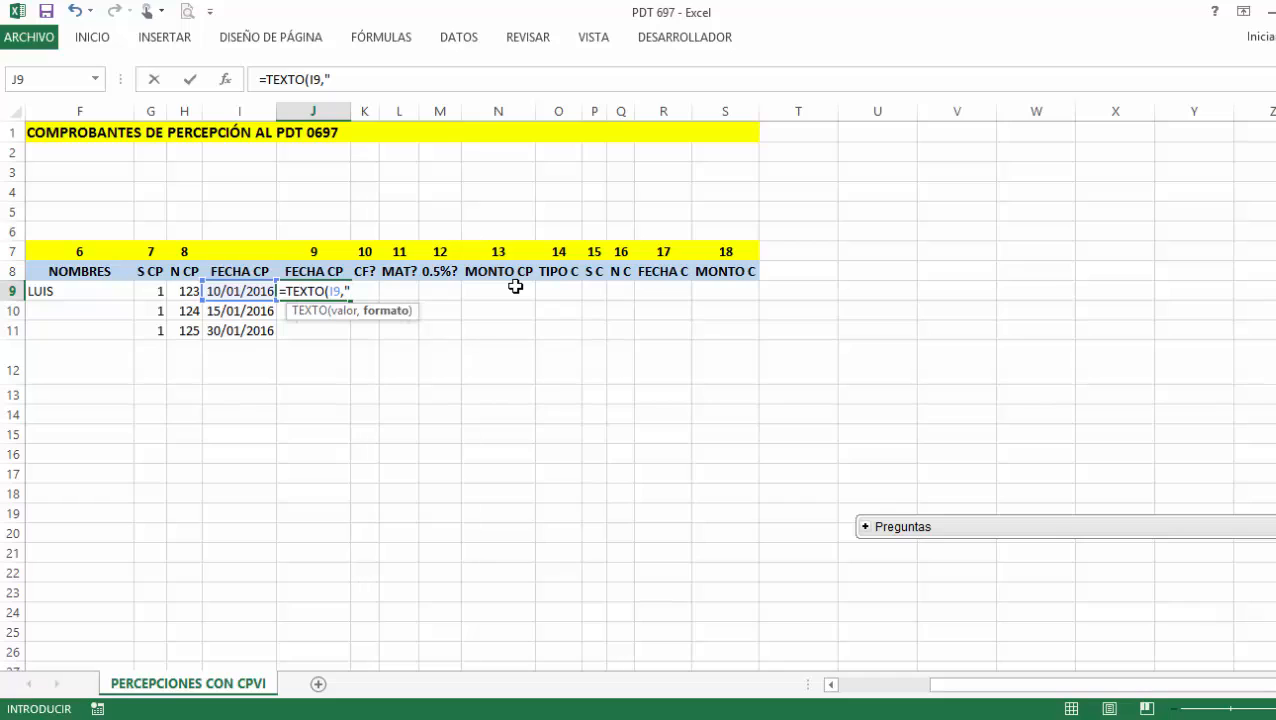
type("\"DD,MM,AAAA")
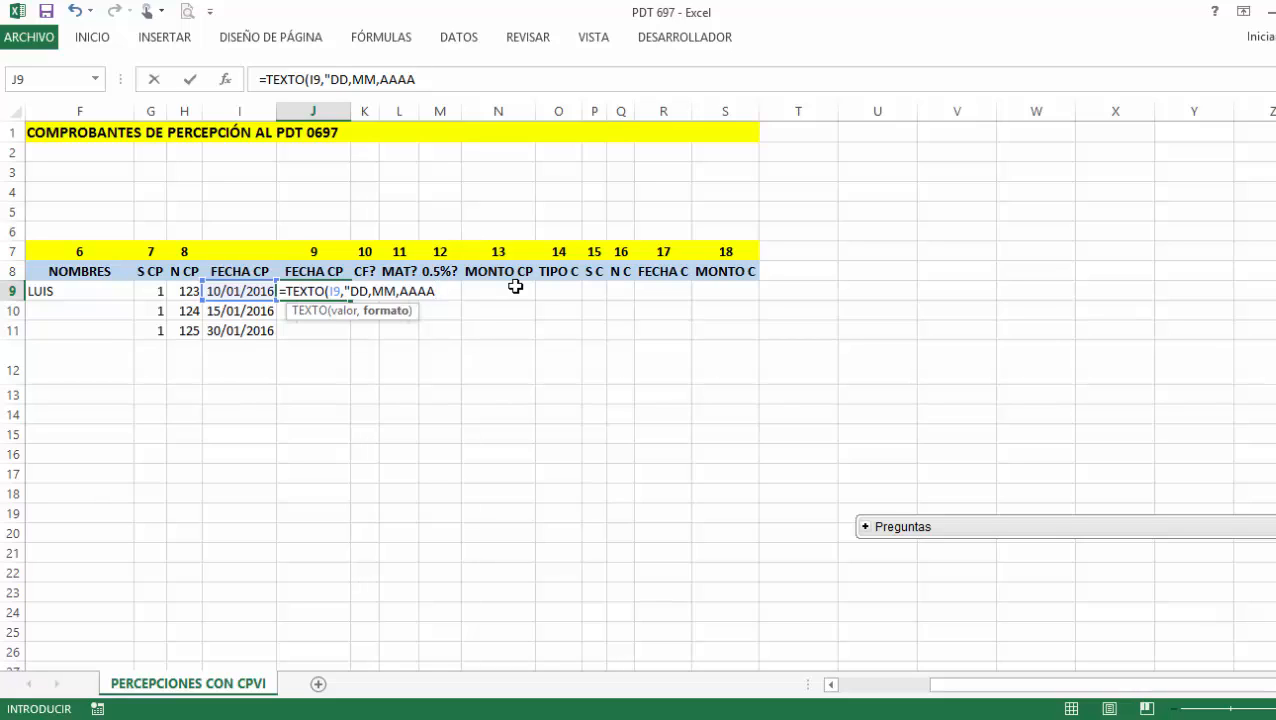
type("\"")
left_click(381, 291)
key("BackSpace")
type("7")
key("BackSpace")
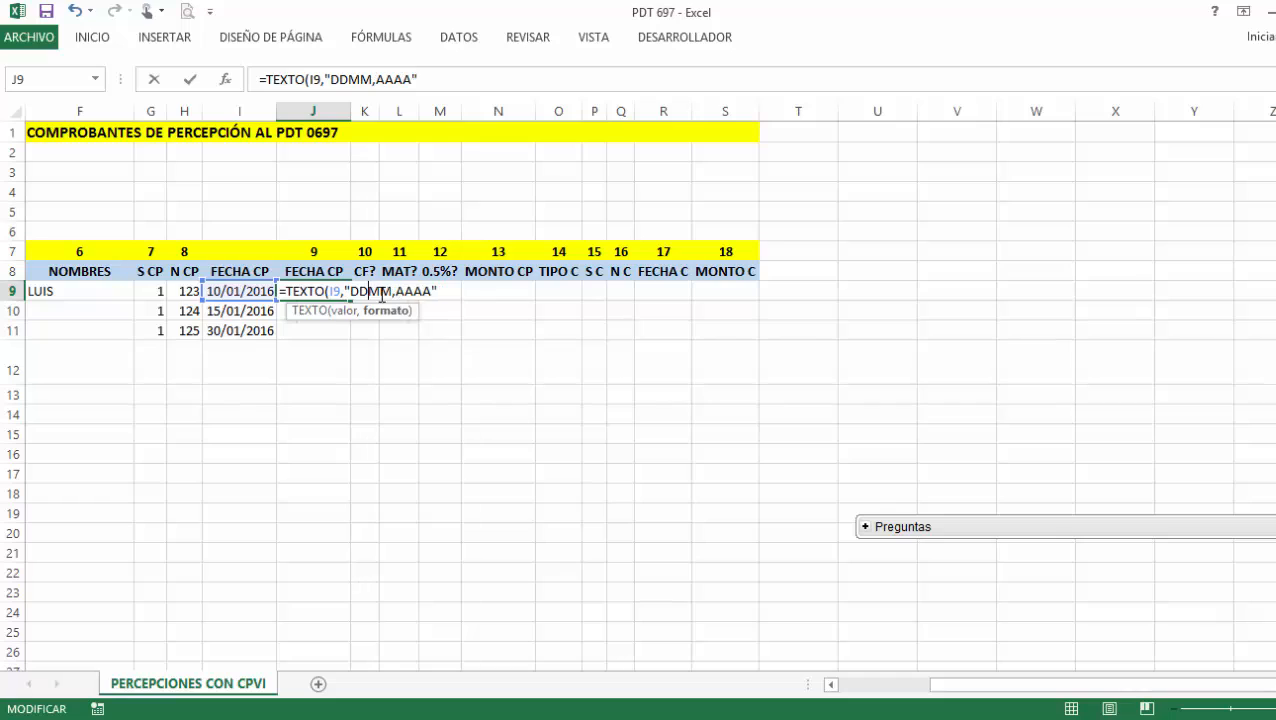
type("/")
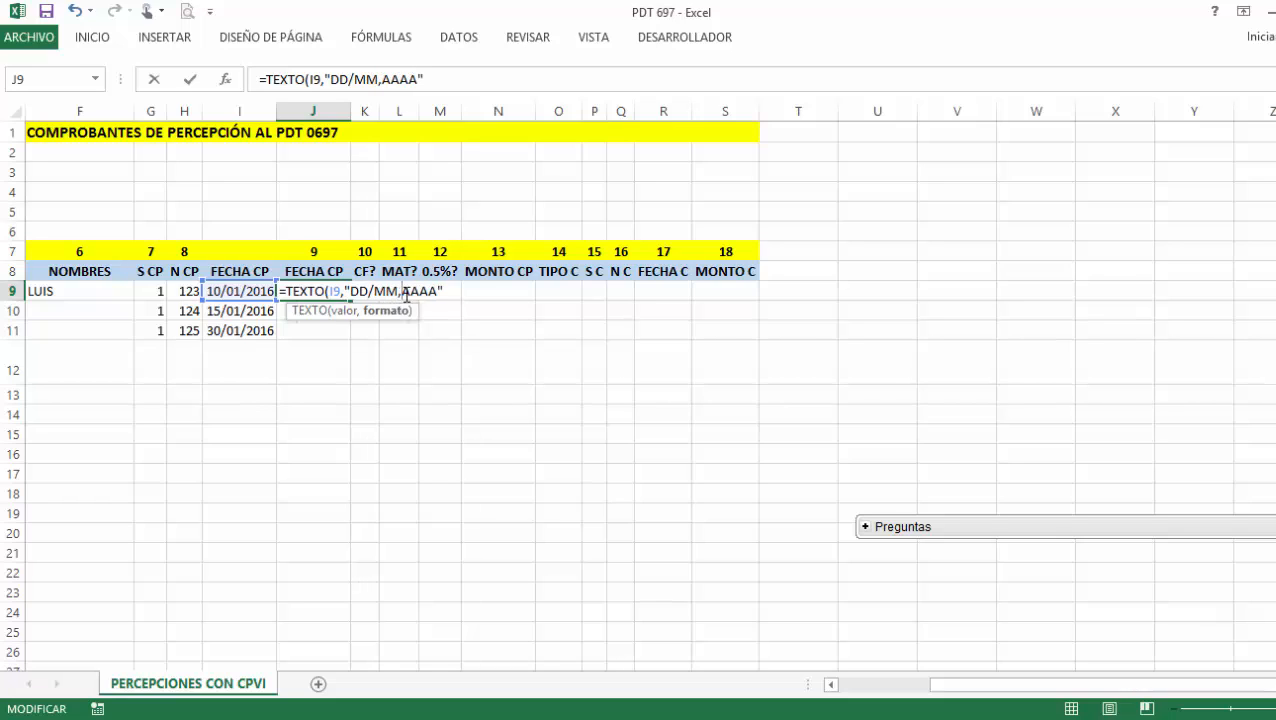
key("BackSpace")
type("/")
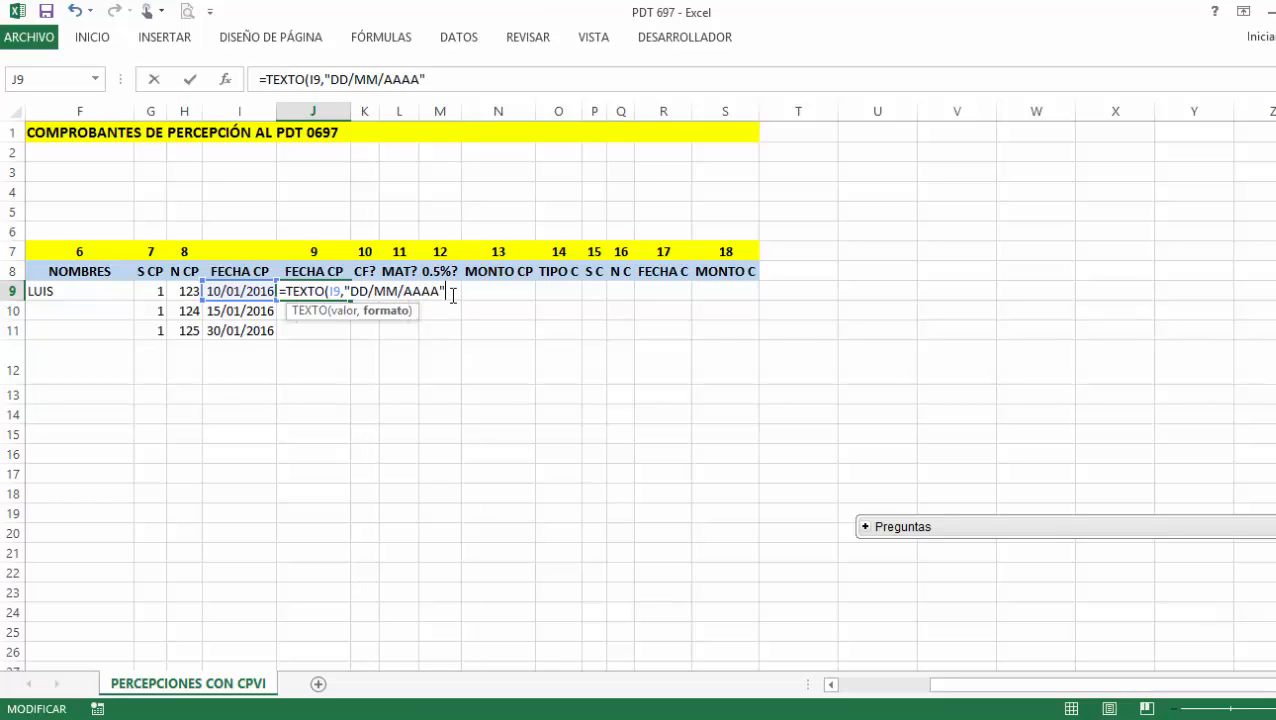
key("Return")
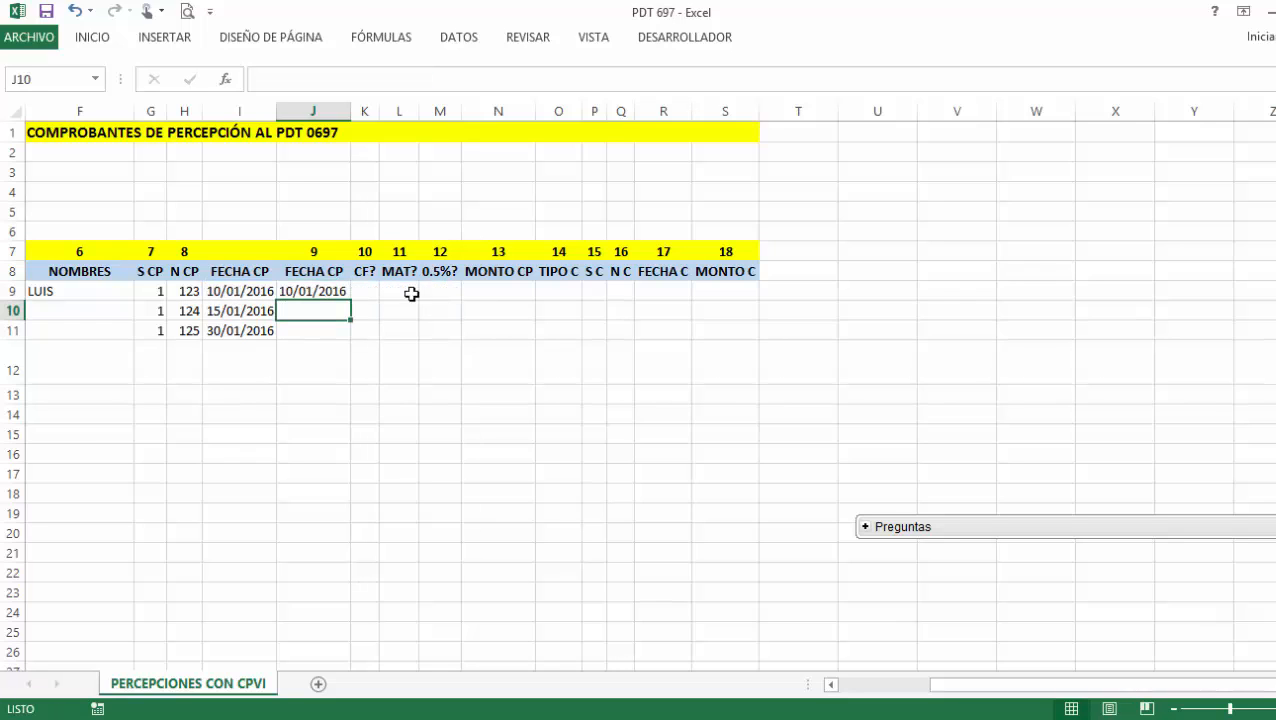
Fill the J9 TEXTO formula down to J10 and J11.
left_click(337, 294)
left_click_drag(351, 300, 379, 336)
left_click(398, 332)
left_click(362, 290)
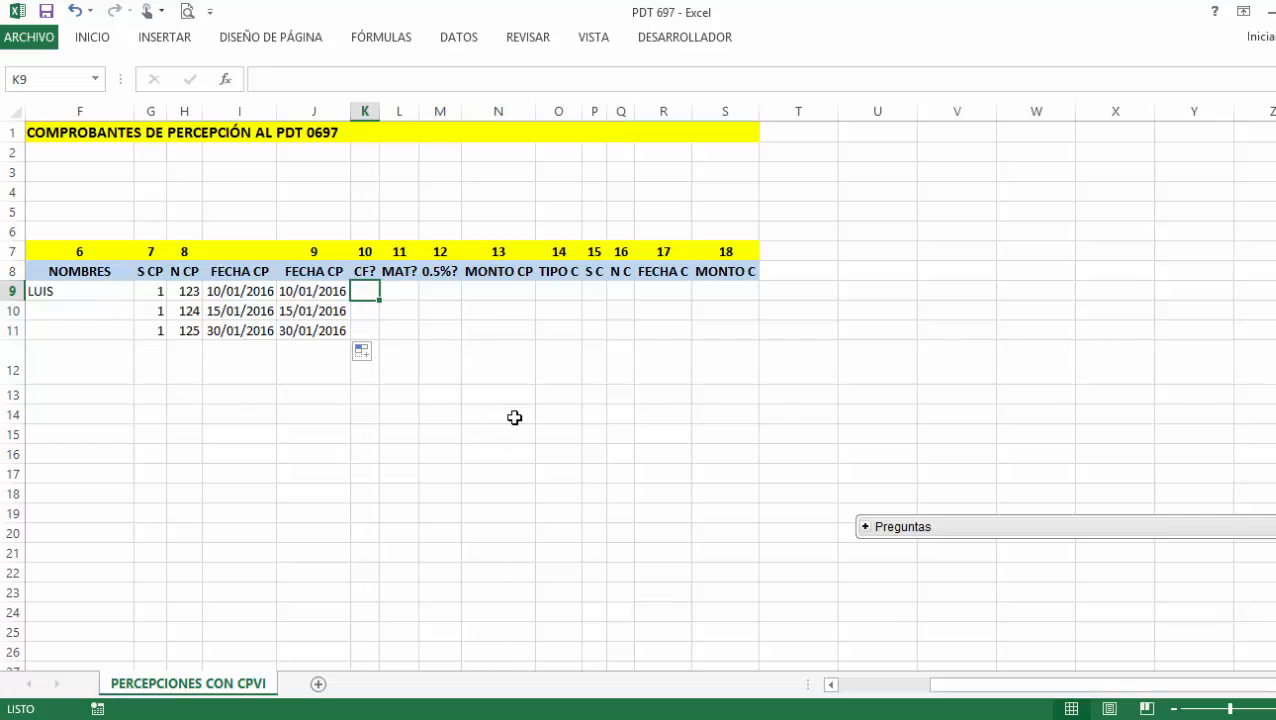
After checking the PDT 0697 field reference, enter 1 under CF? in K9, K10 and K11.
left_click(932, 718)
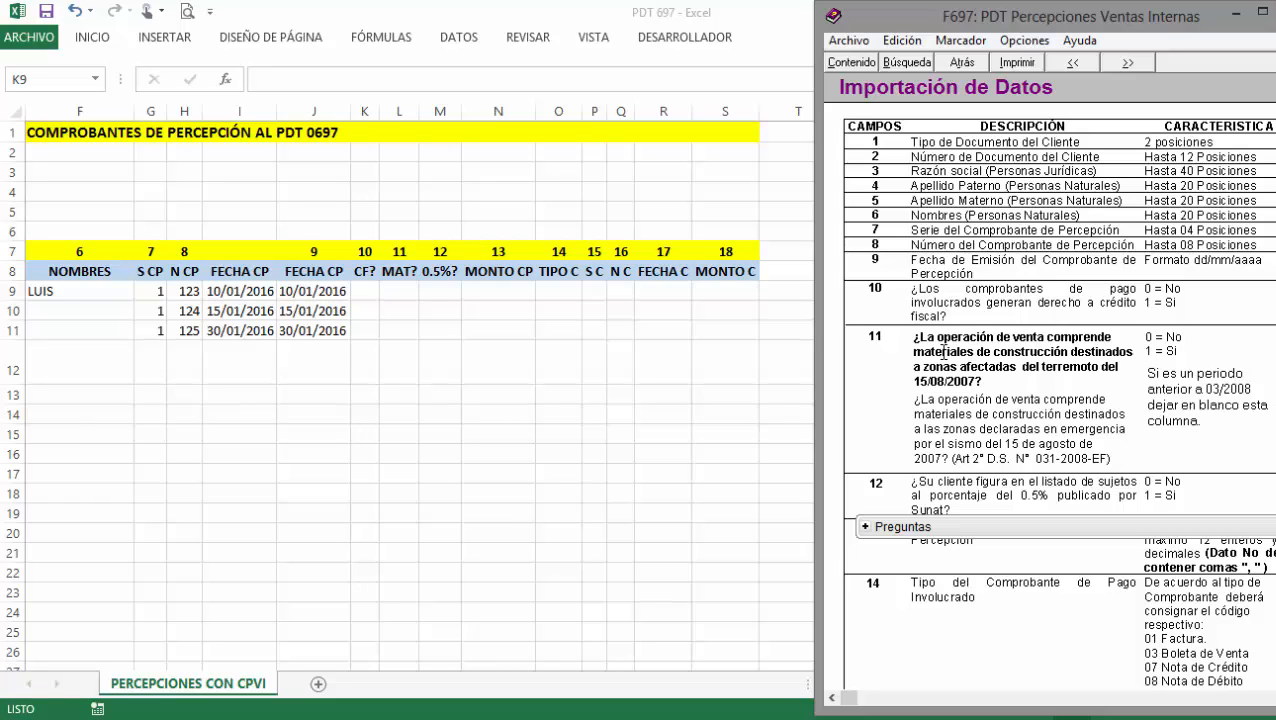
left_click(513, 376)
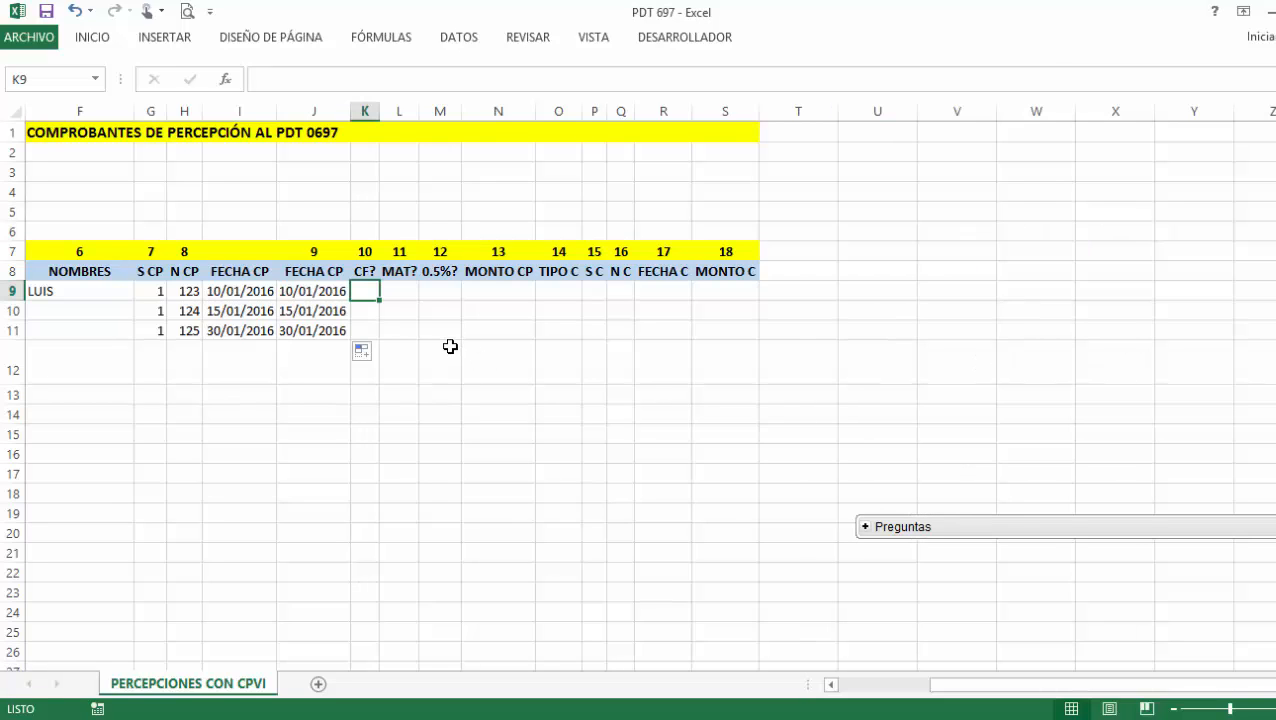
type("1")
key("Return")
type("1")
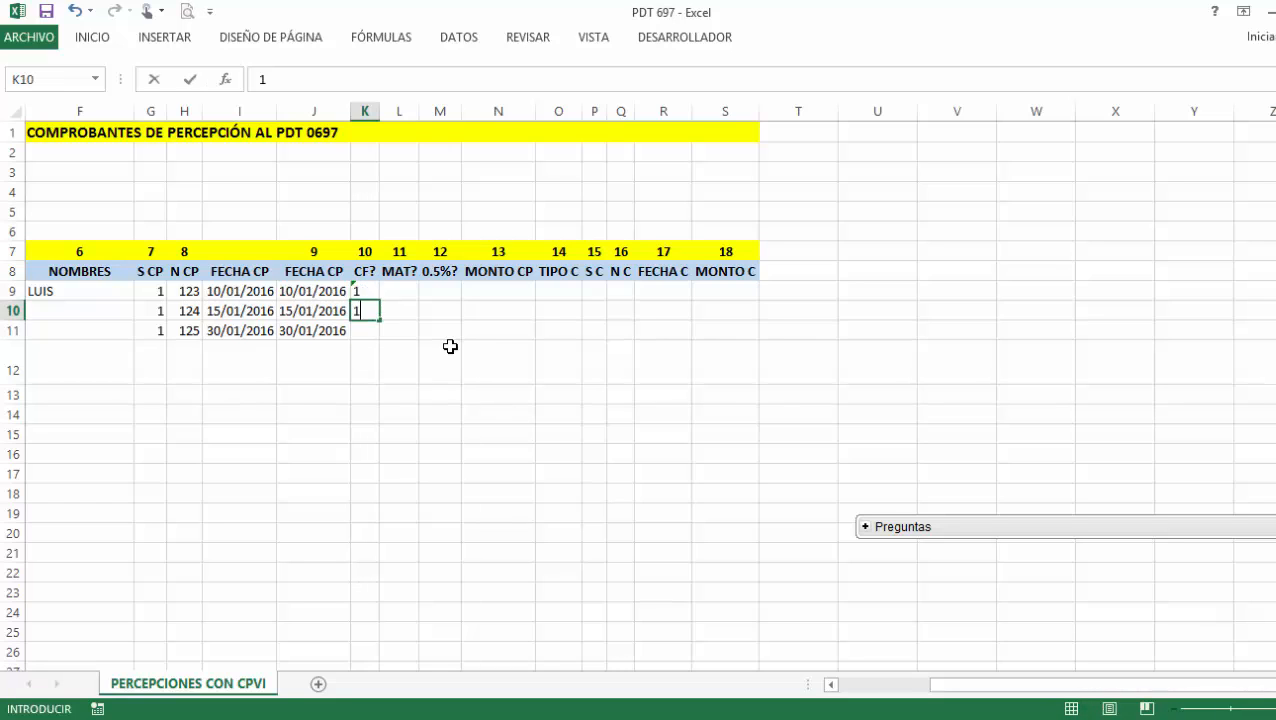
key("Return")
type("1")
key("Return")
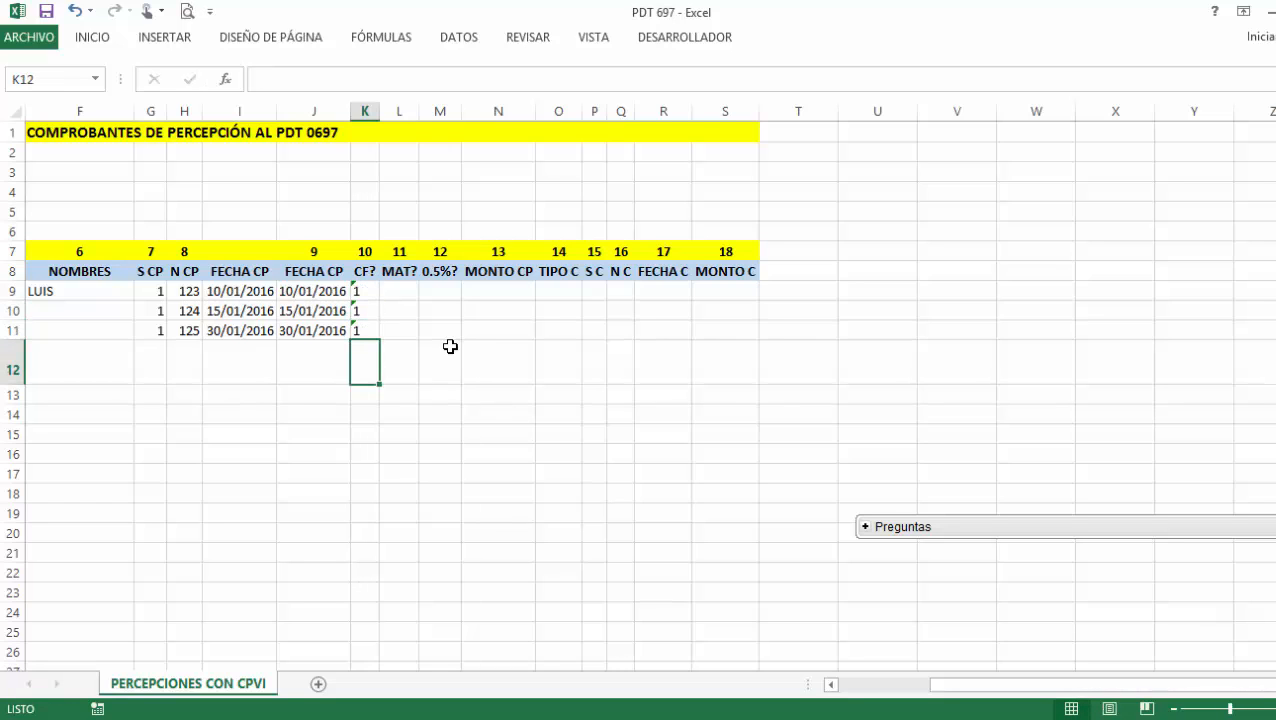
left_click(365, 290)
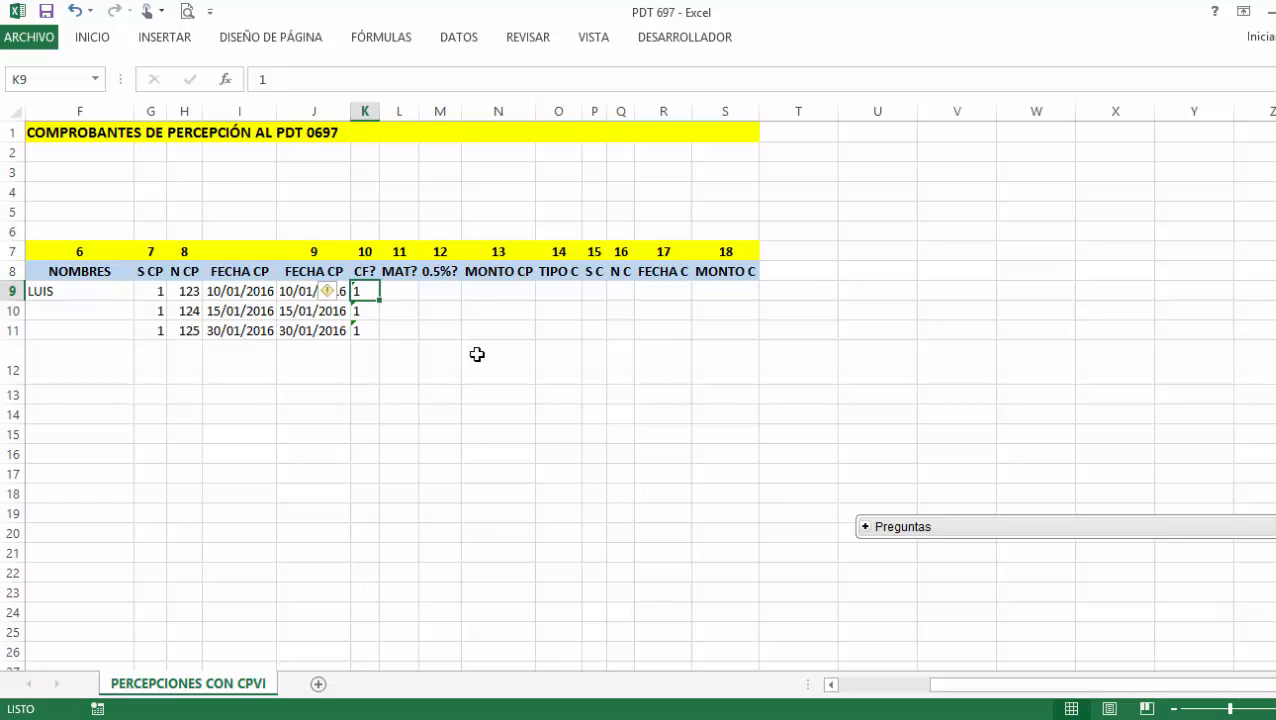
left_click(404, 289)
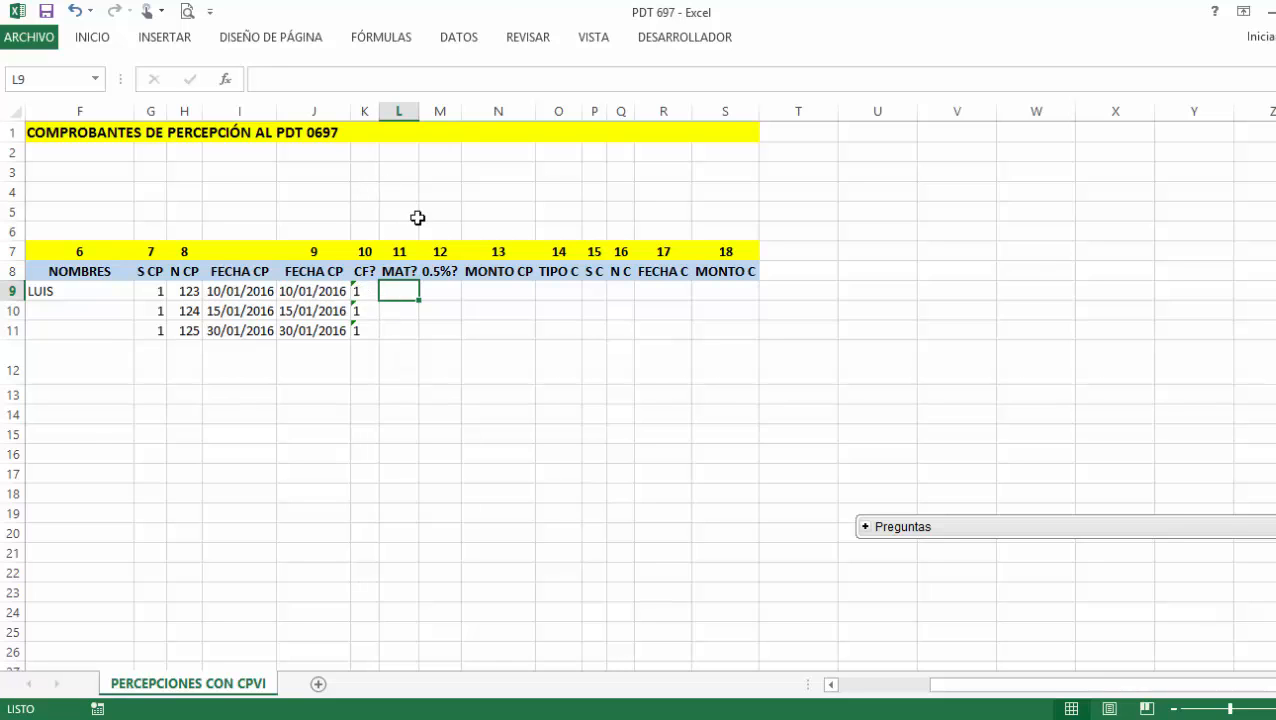
After consulting the PDT import field guide, enter 0 in MAT? cells L9, L10 and L11.
left_click(1080, 718)
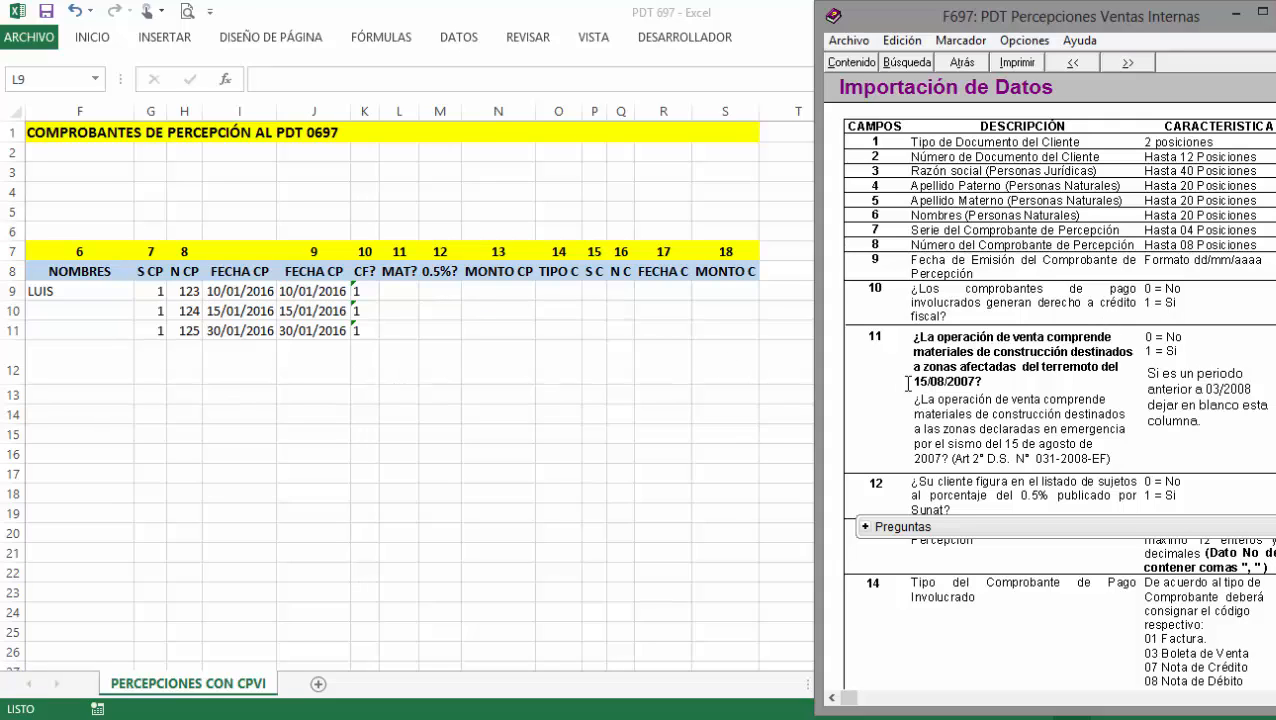
left_click(401, 291)
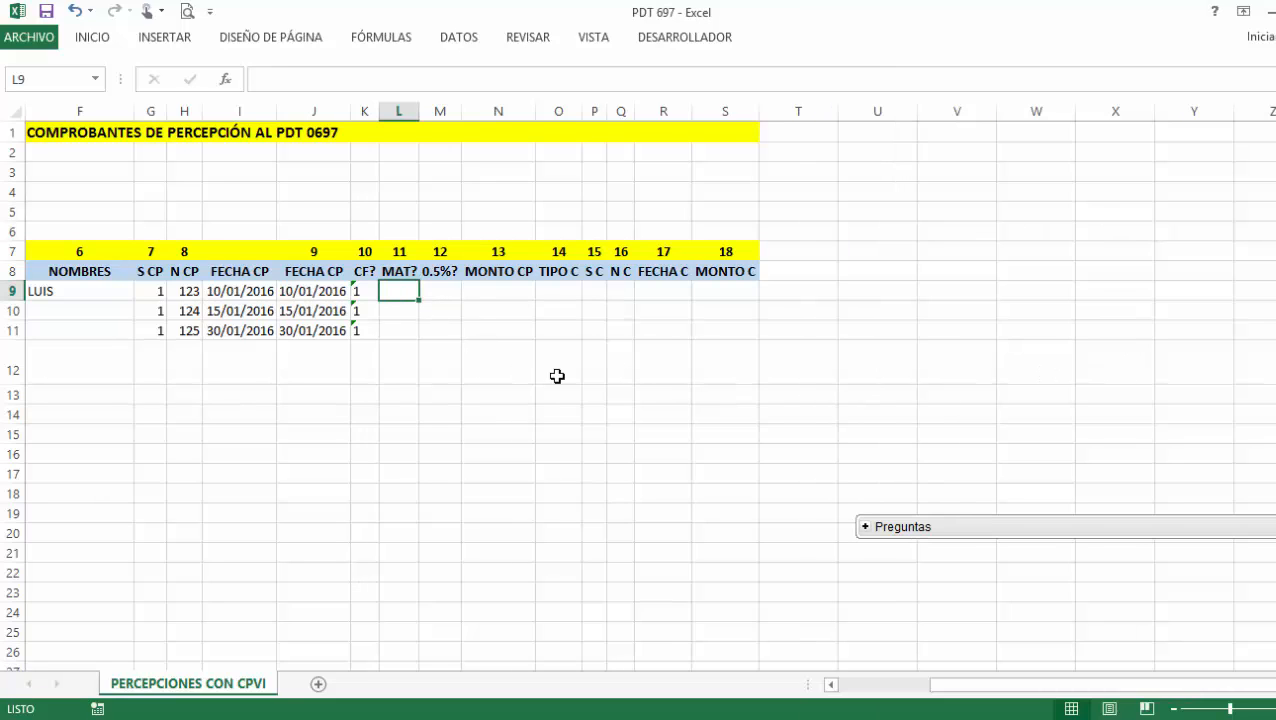
left_click(1040, 718)
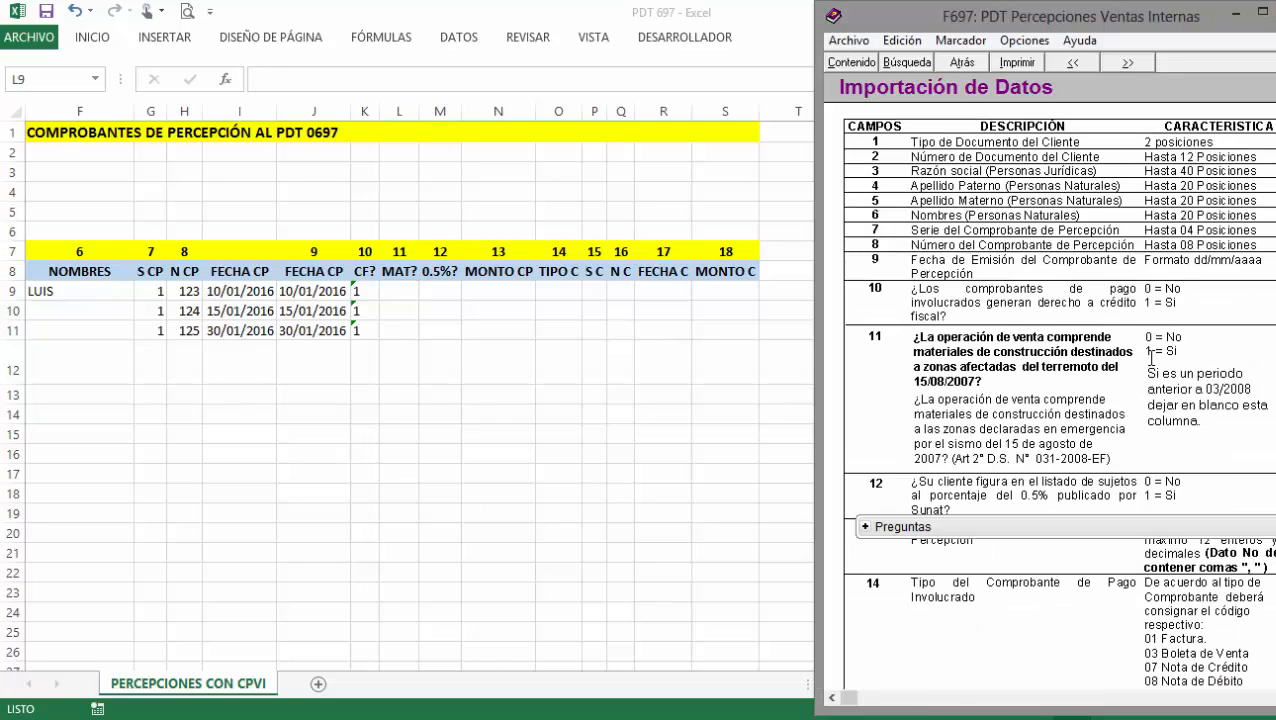
left_click(547, 334)
type("0")
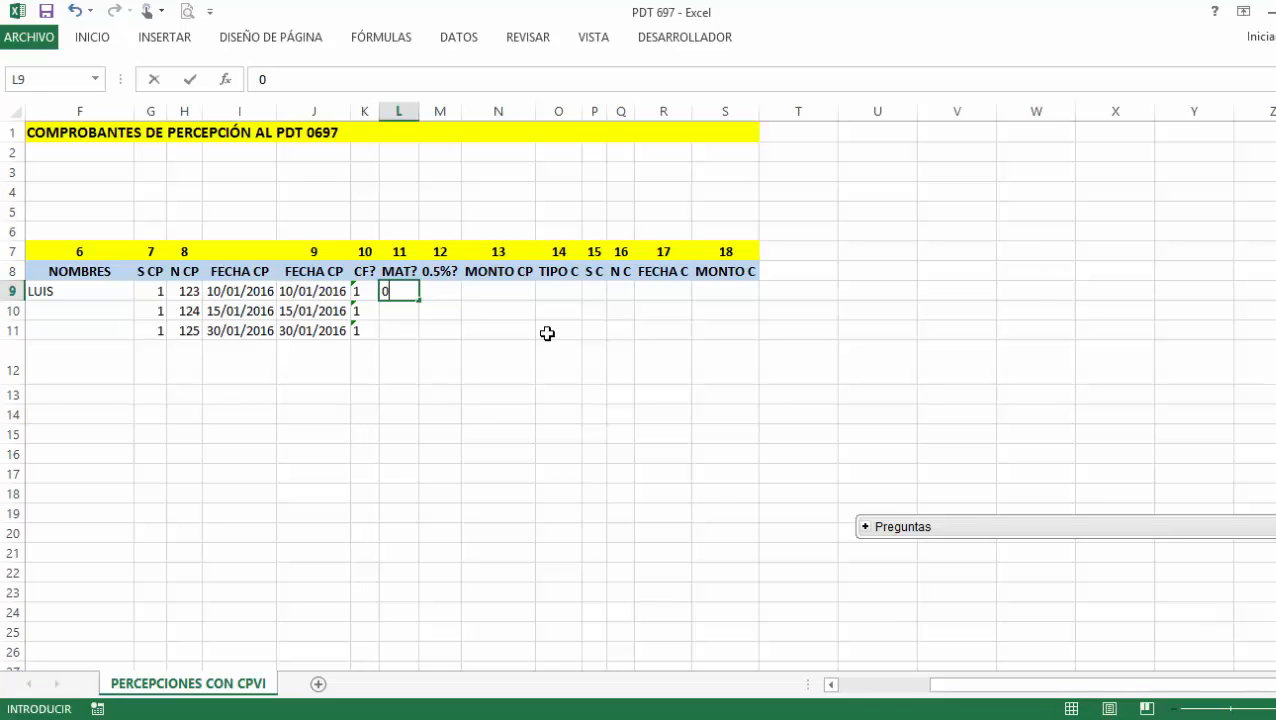
key("Return")
type("0")
key("Return")
type("0")
key("Return")
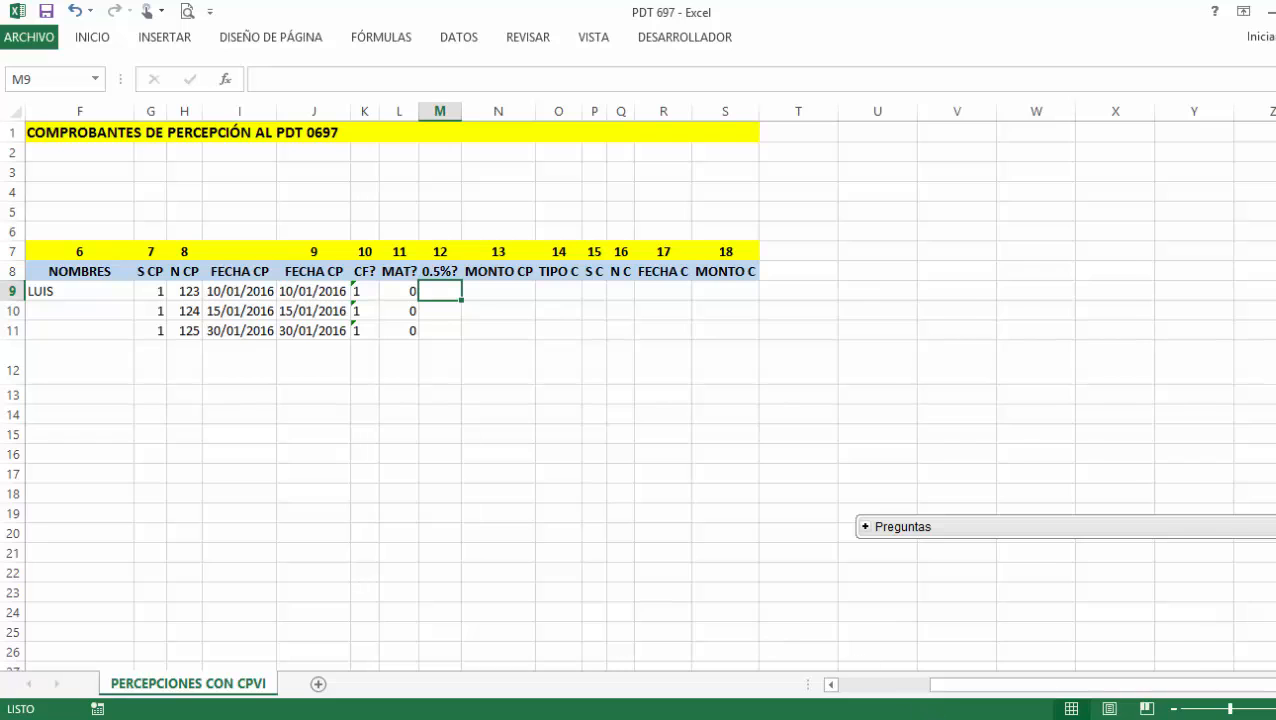
left_click(919, 717)
scroll(1008, 466, "down", 4)
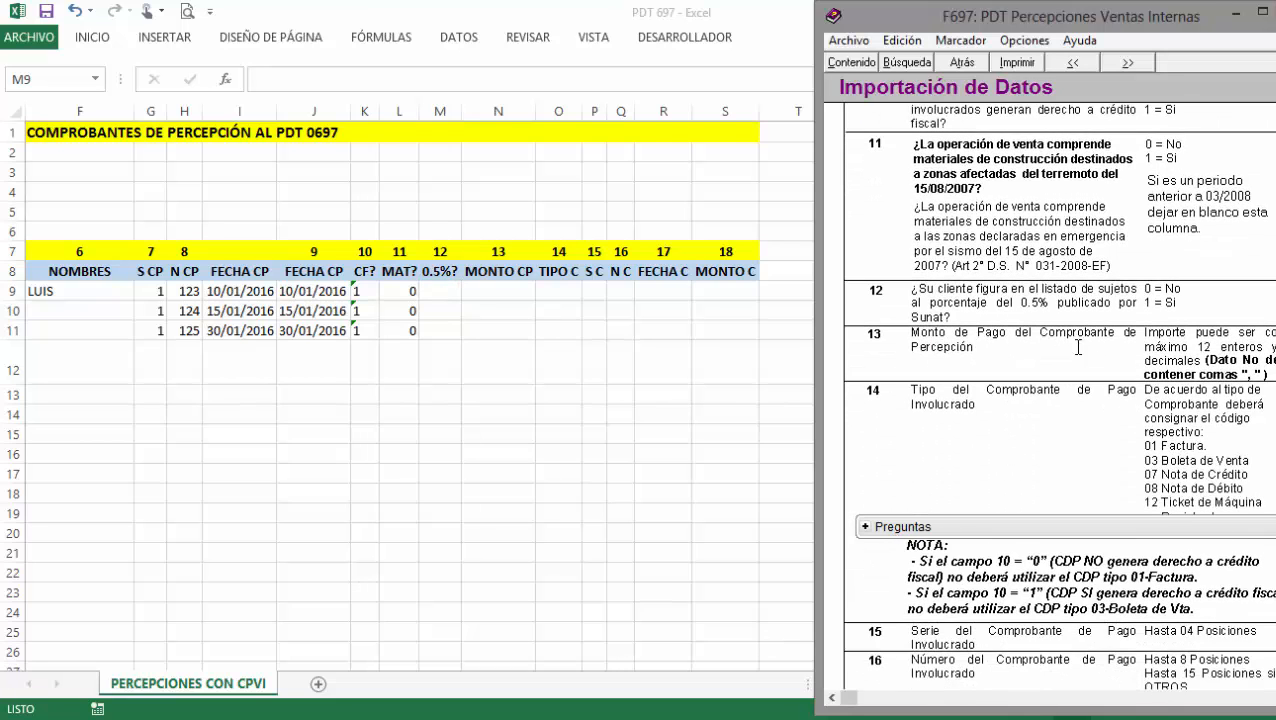
scroll(1038, 339, "up", 1)
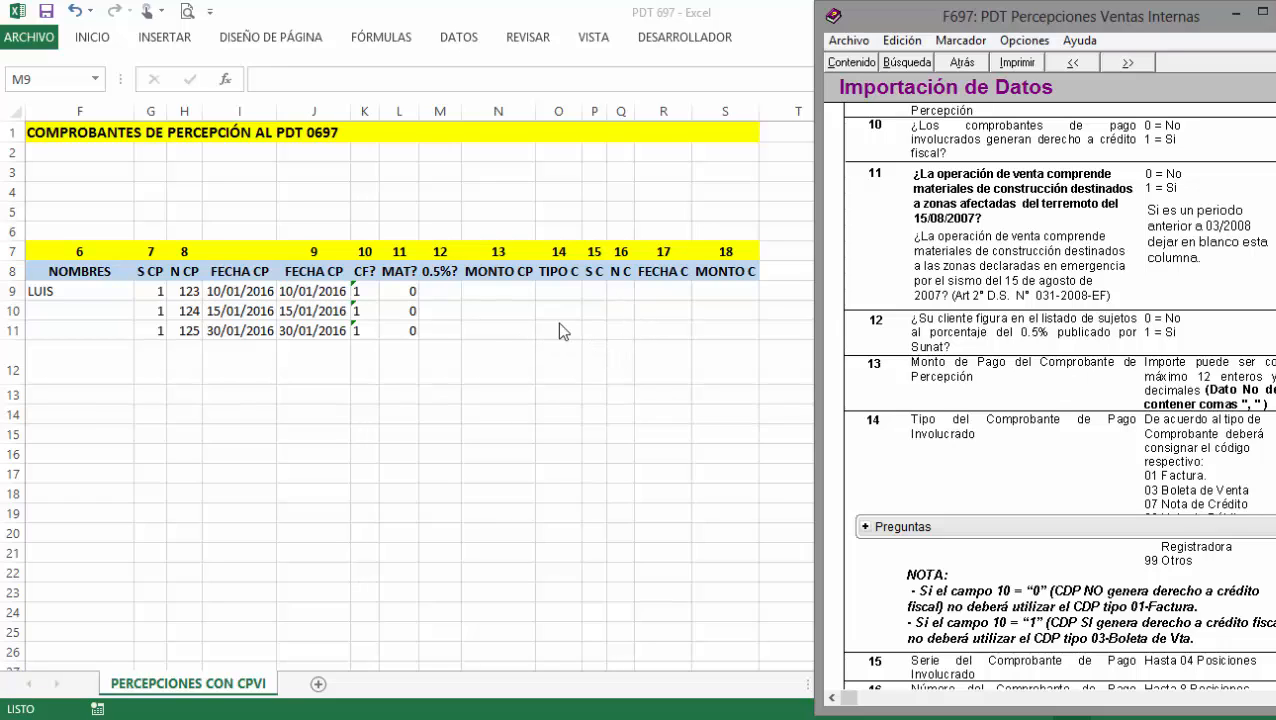
left_click(450, 289)
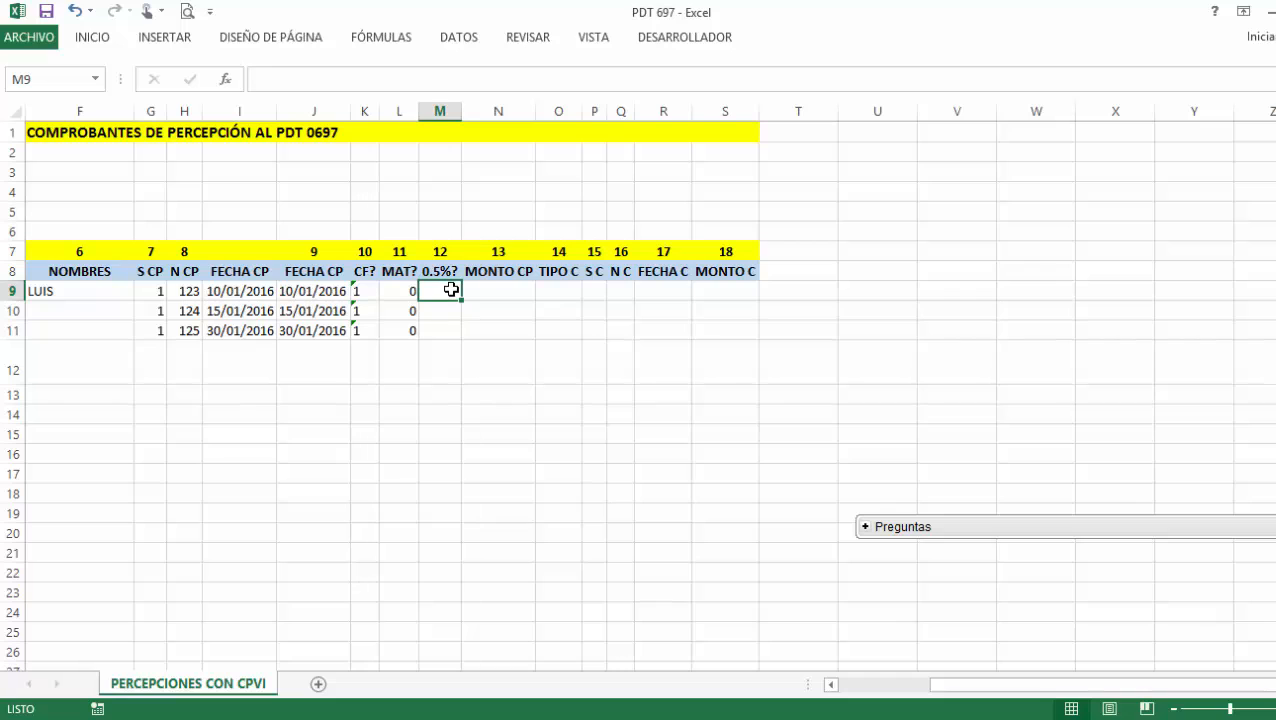
Enter 0 in the 0.5%? cells M9, M10 and M11.
type("0")
key("Return")
type("0")
key("Return")
type("0")
key("Return")
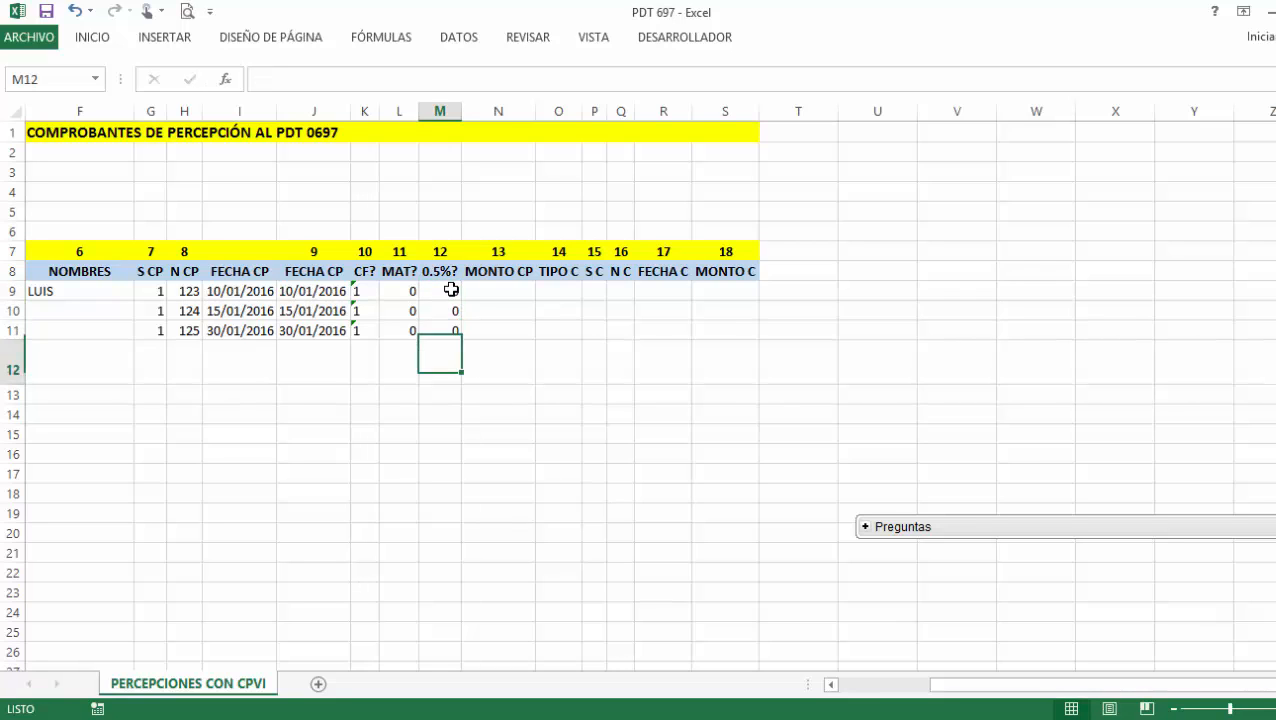
left_click(486, 288)
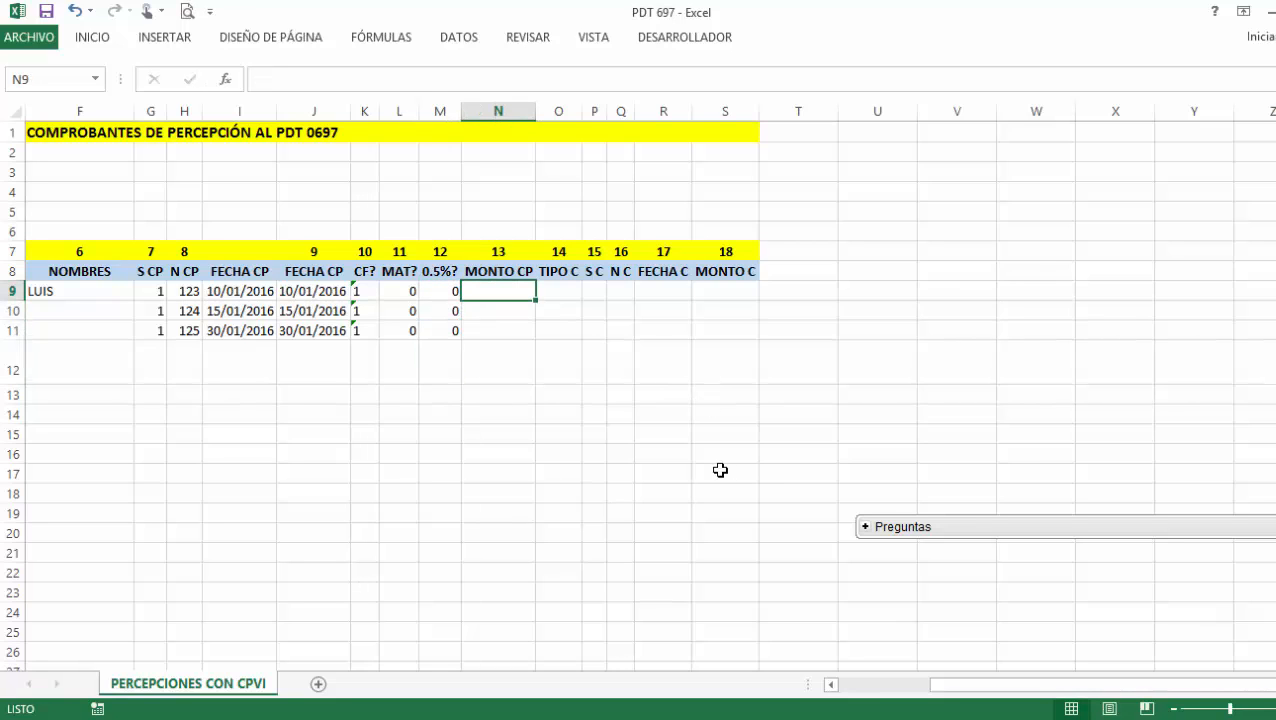
Enter MONTO CP amounts 8000, 7500 and 10000 in N9:N11.
left_click(957, 718)
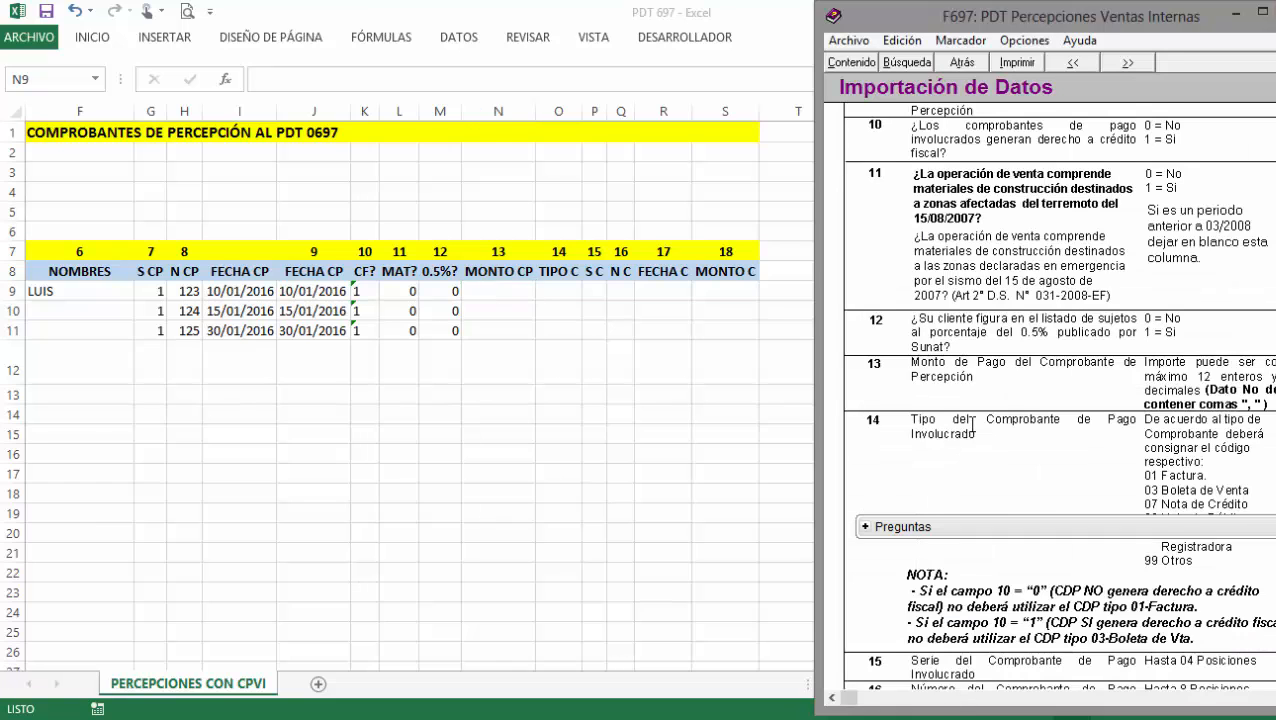
scroll(972, 432, "down", 2)
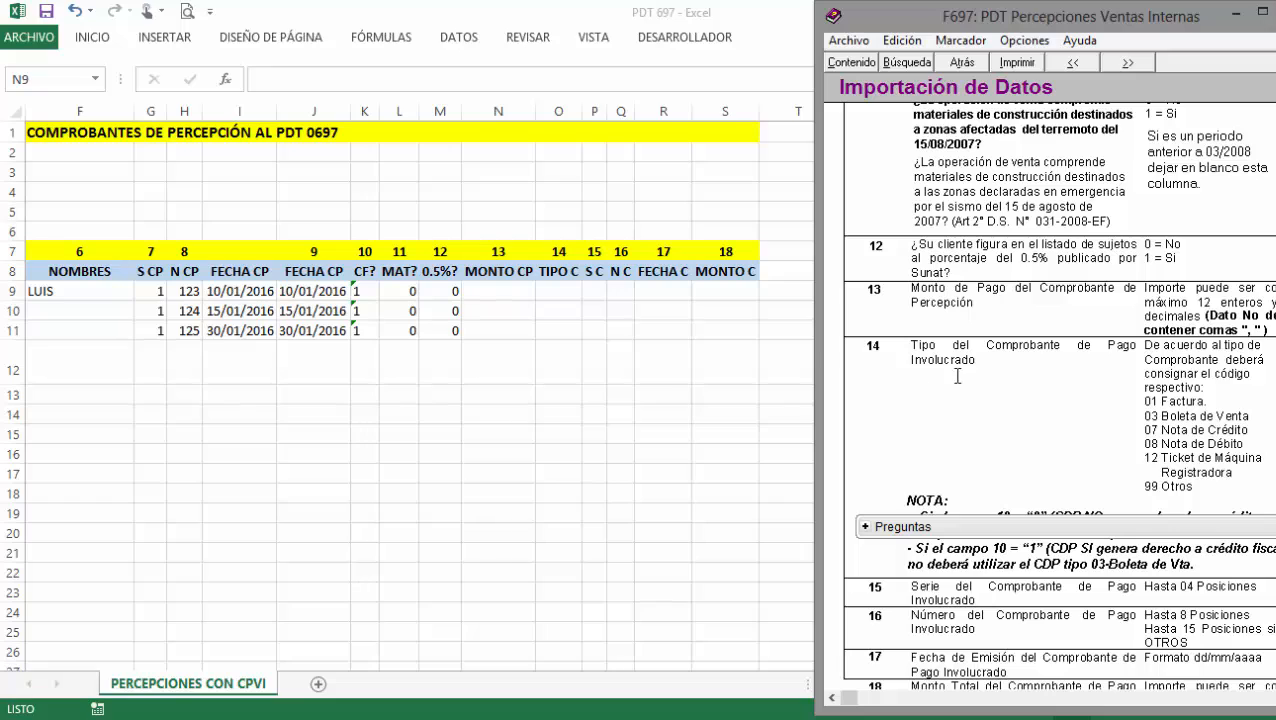
left_click(511, 290)
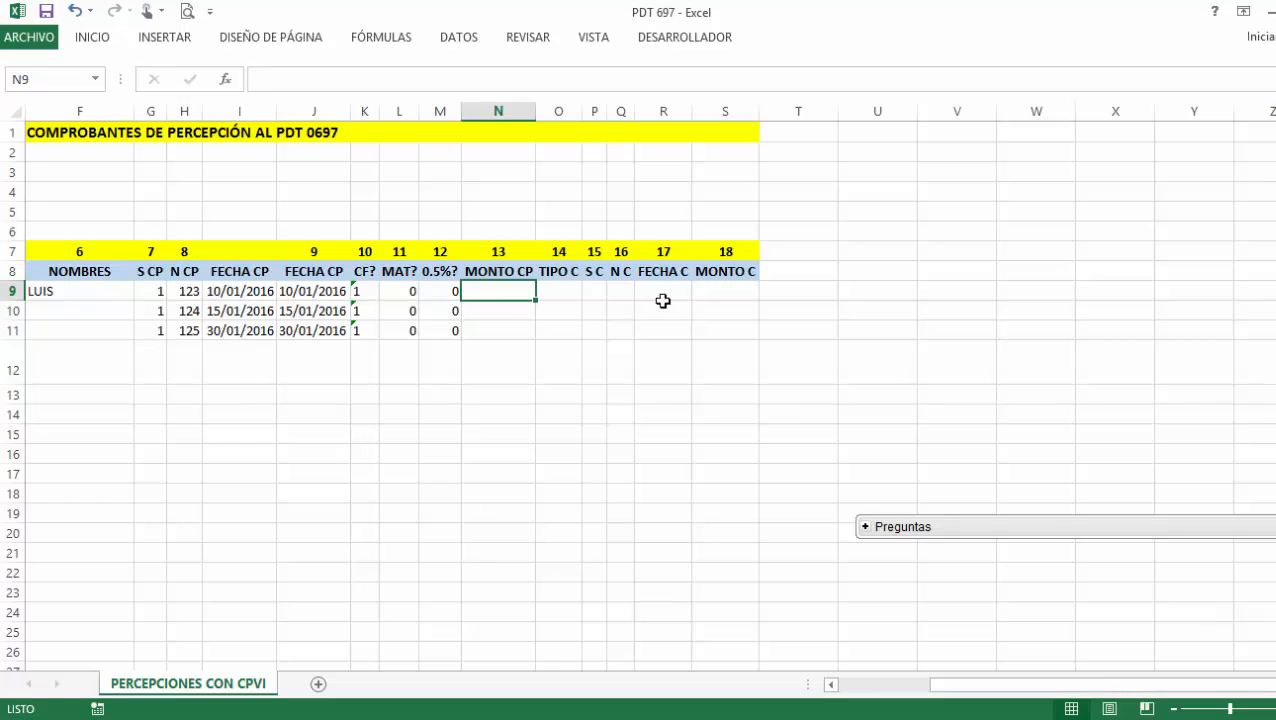
type("8000")
key("Return")
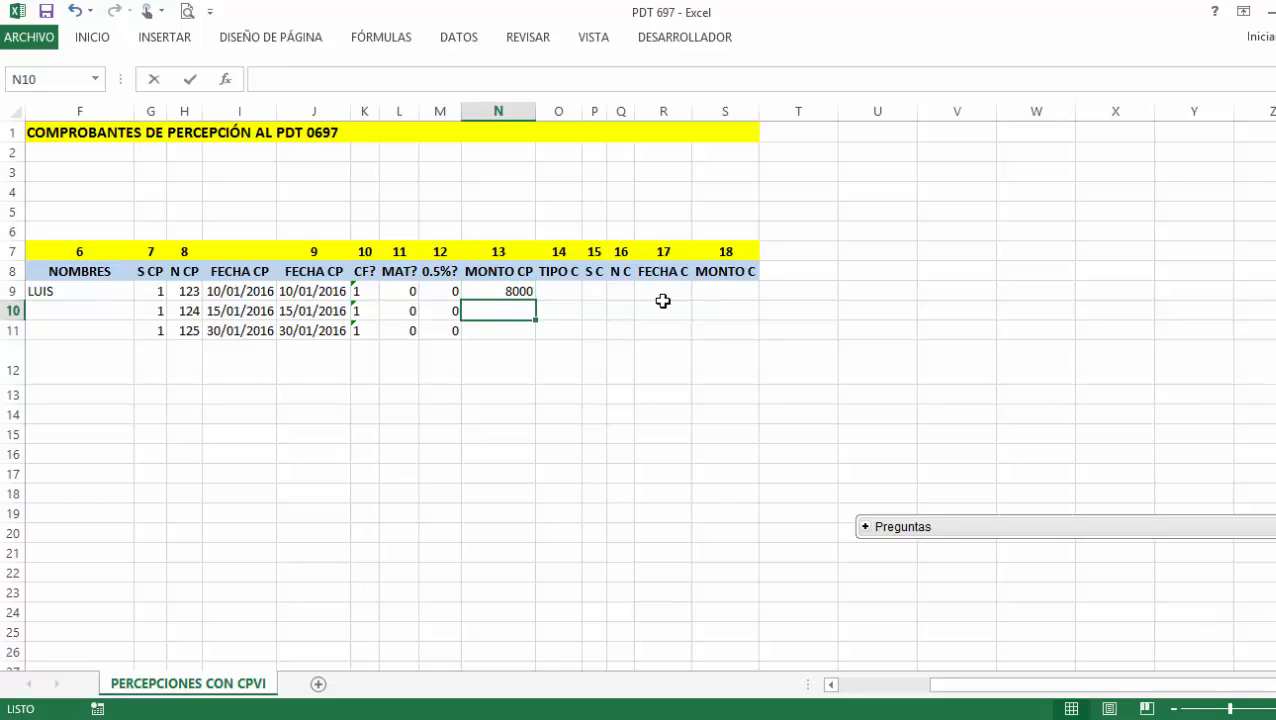
type("7500")
key("Return")
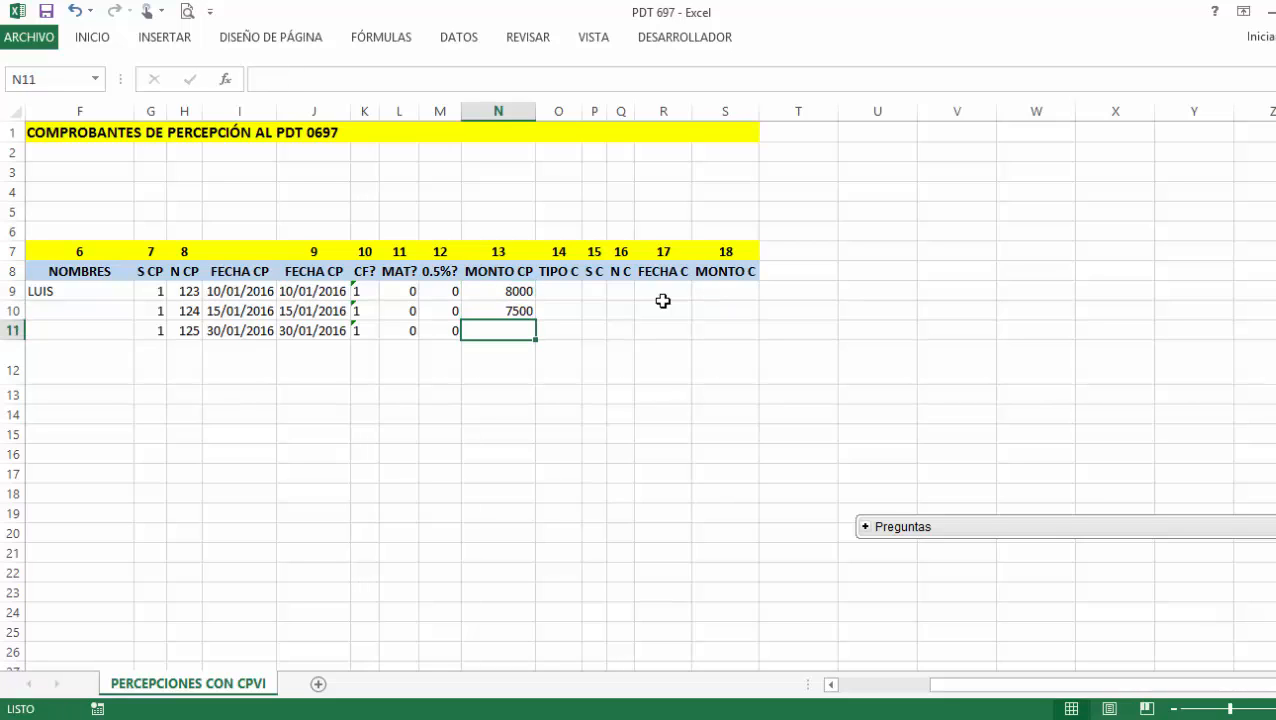
type("10000")
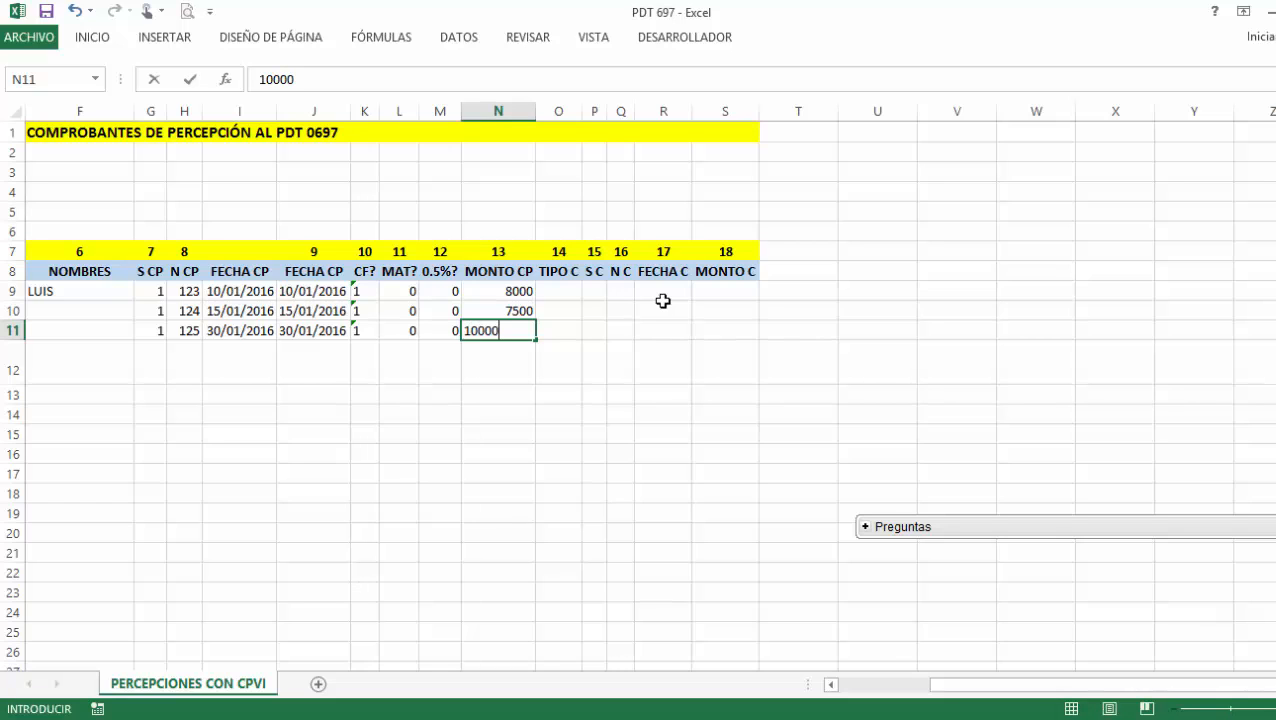
key("Return")
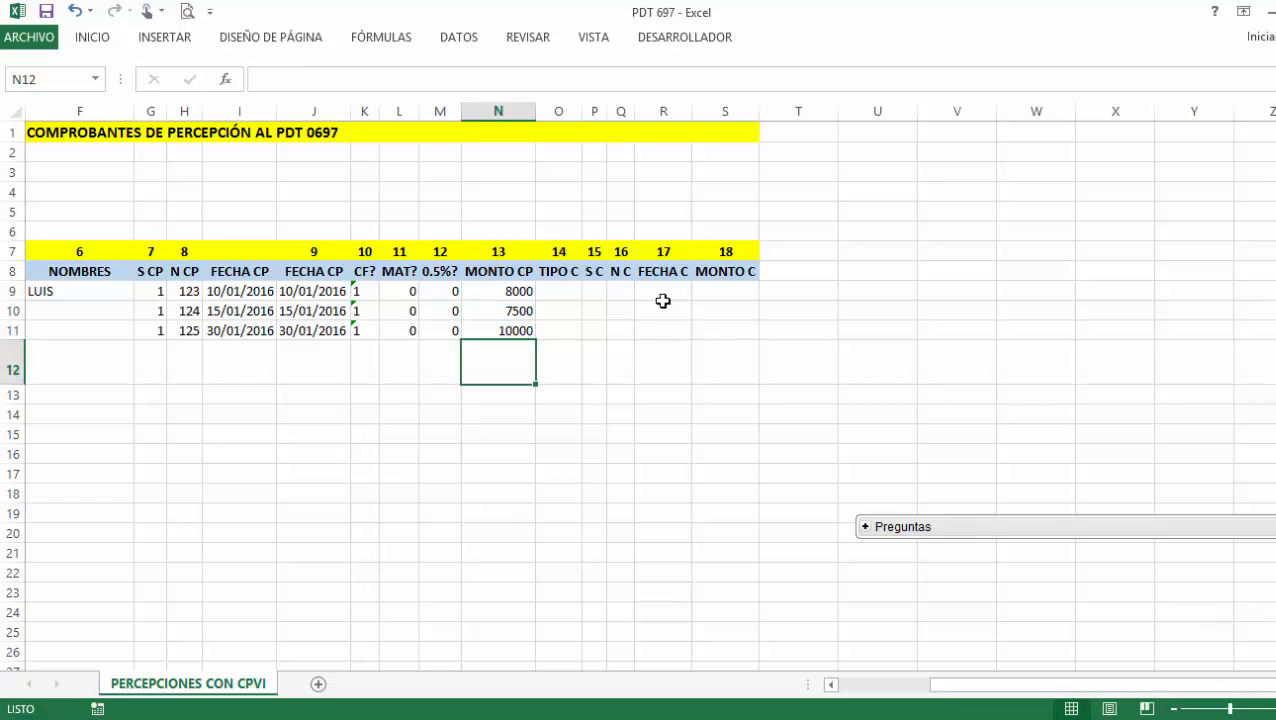
left_click(564, 292)
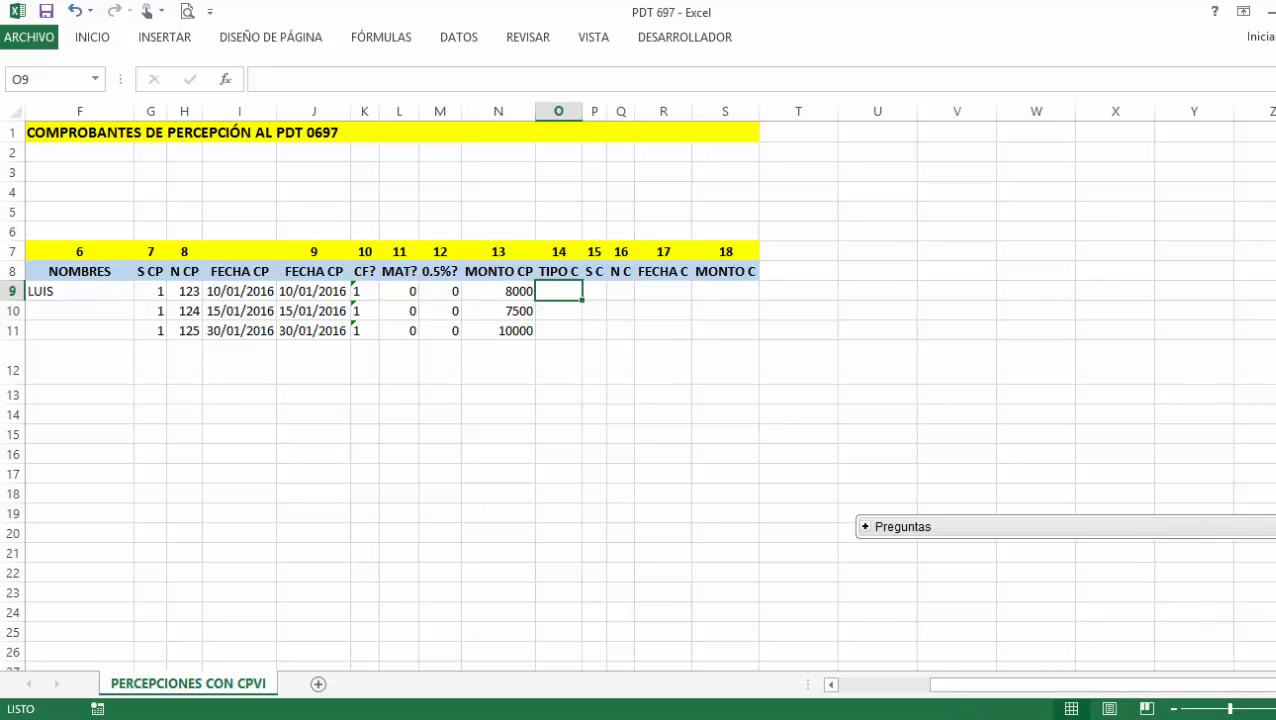
Format the TIPO C column O as Texto after checking the voucher type codes.
left_click(992, 718)
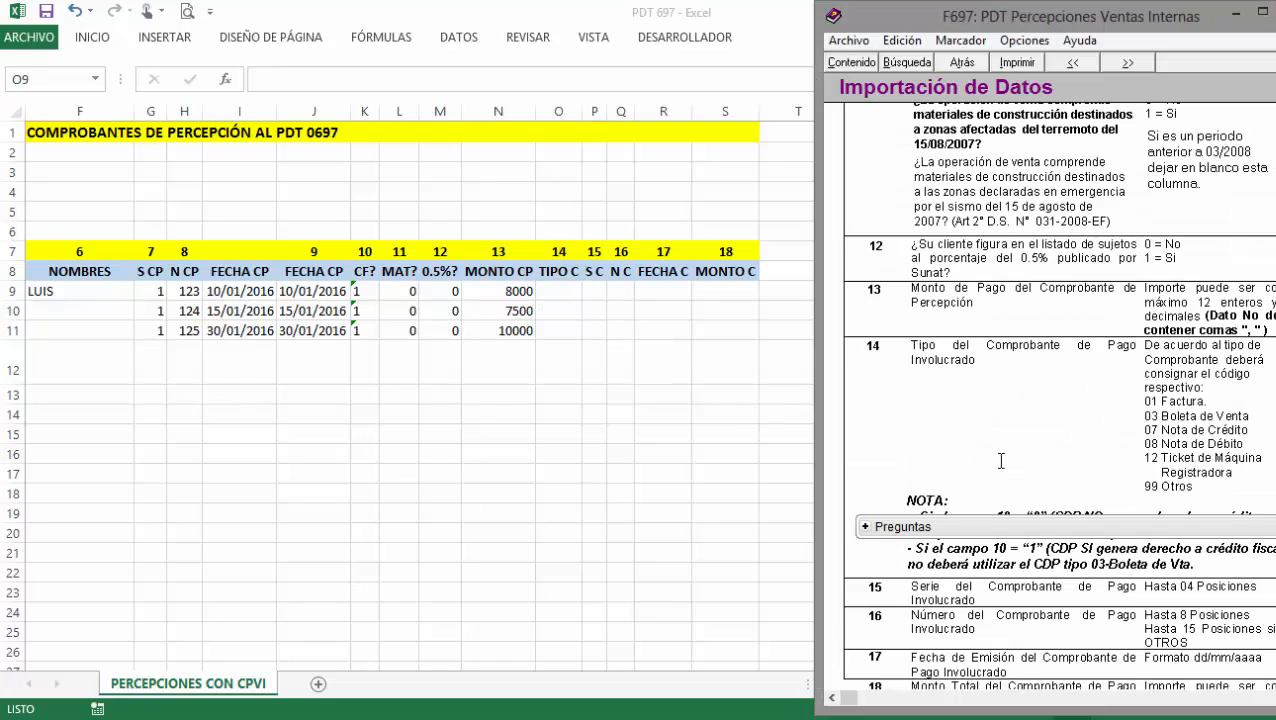
left_click(592, 320)
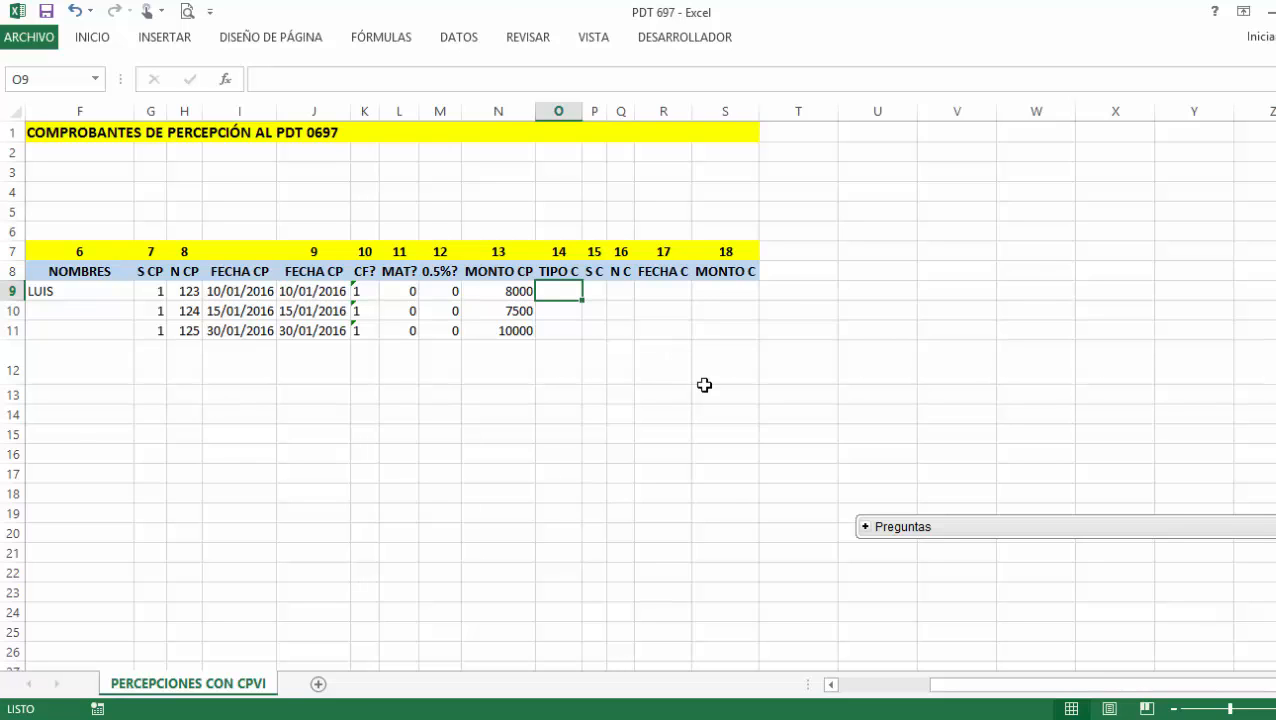
left_click(985, 718)
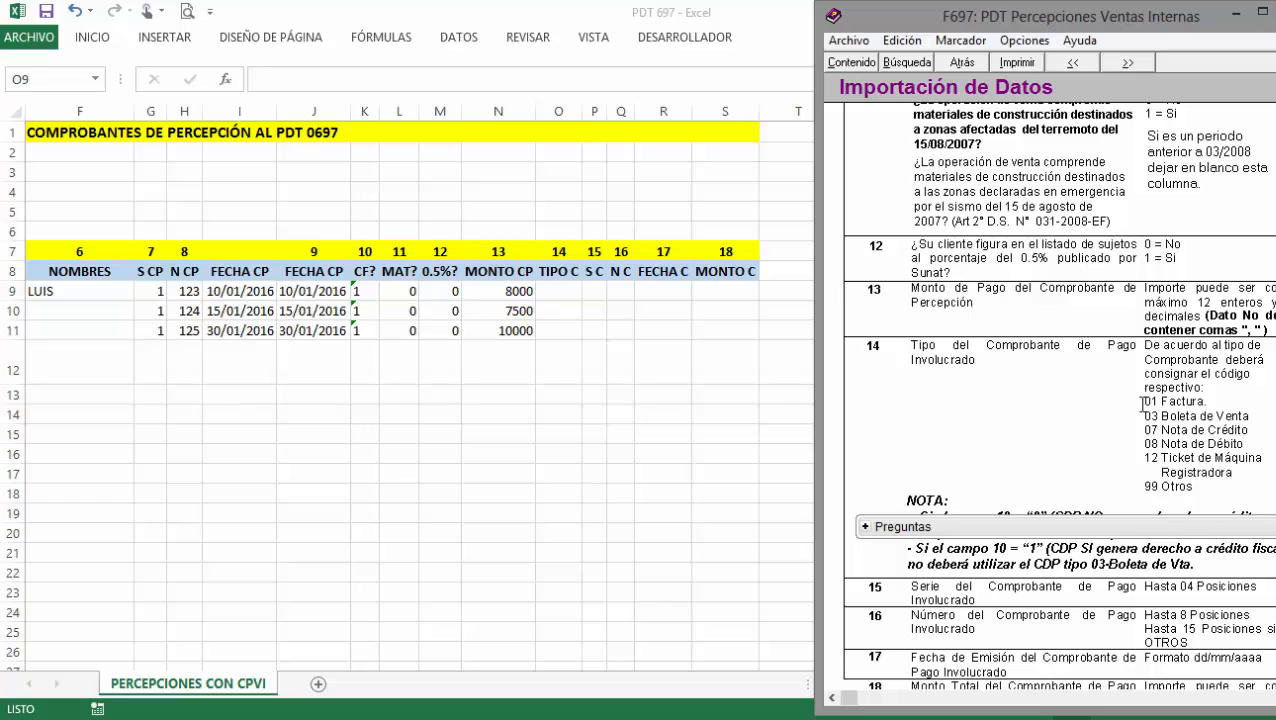
left_click(560, 291)
left_click(549, 103)
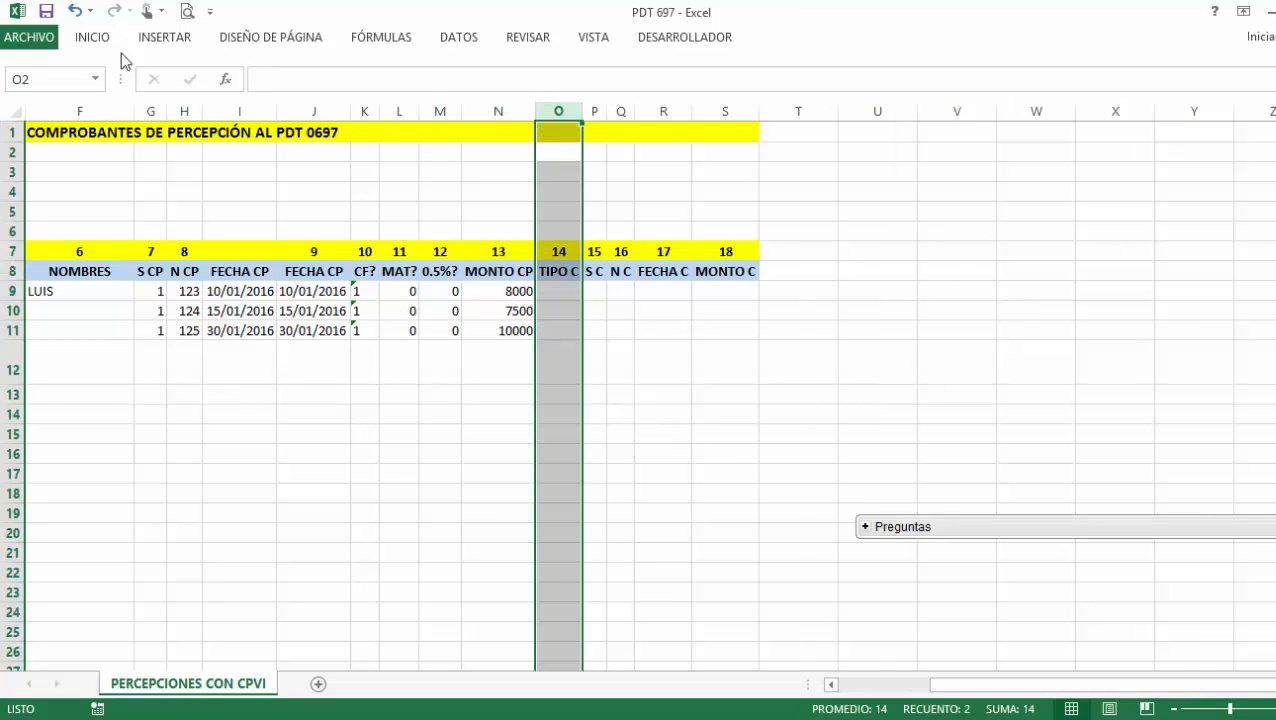
left_click(97, 37)
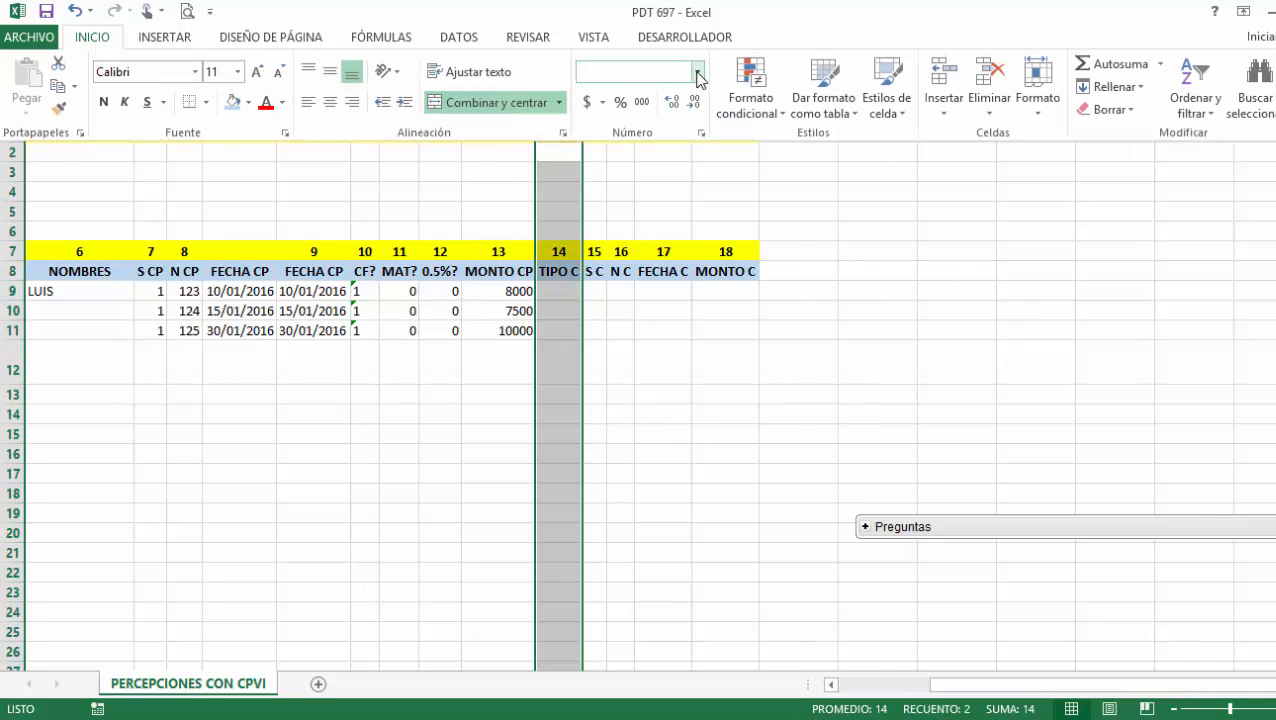
left_click(697, 71)
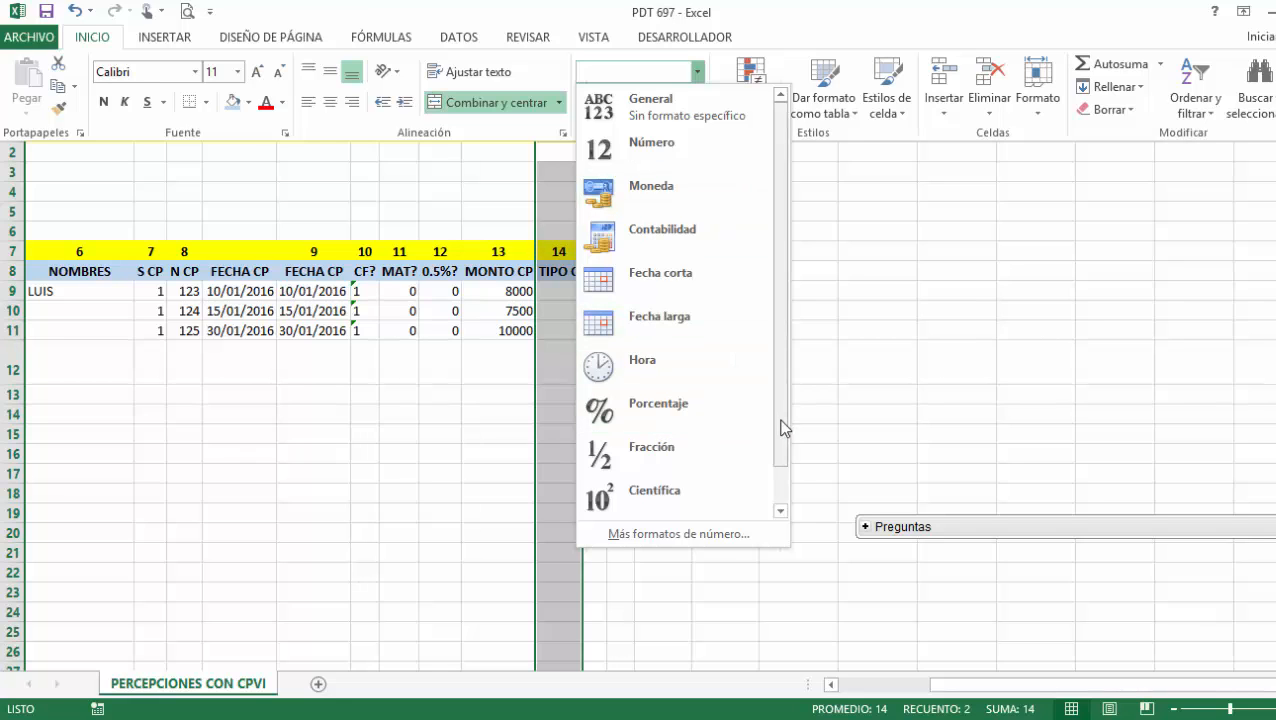
scroll(783, 427, "down", 1)
left_click(735, 490)
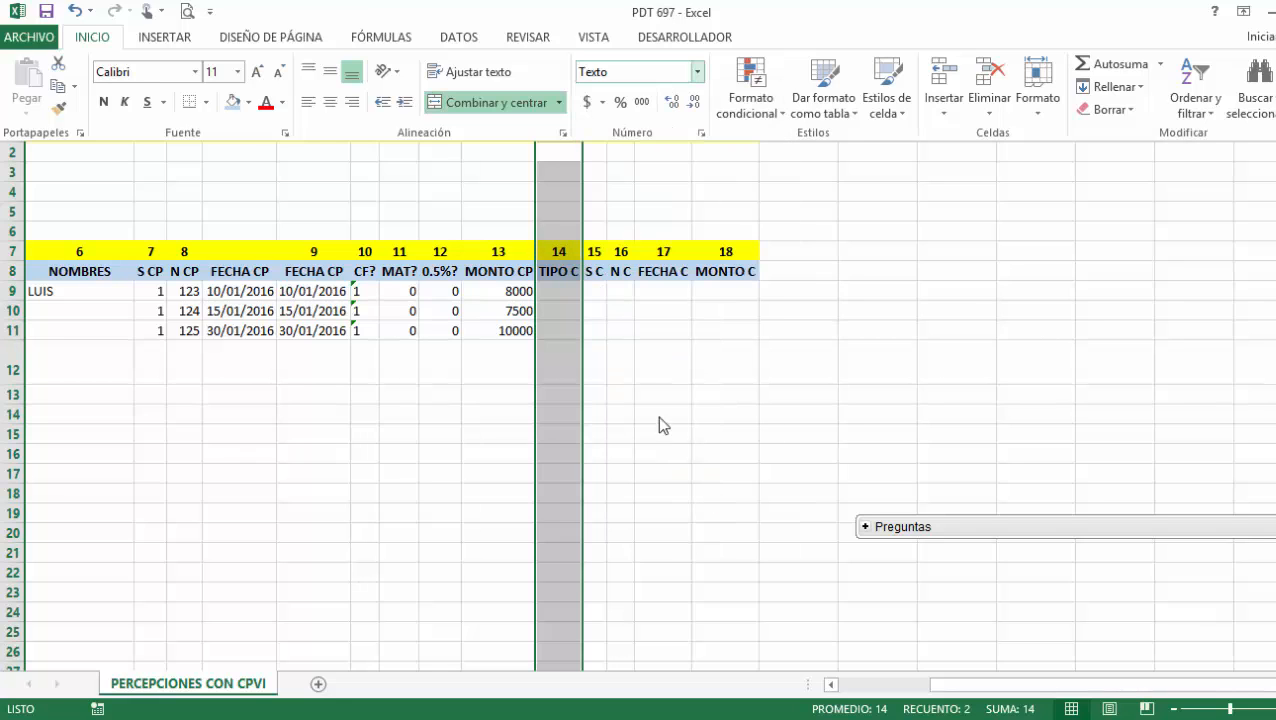
Enter 01 as TIPO C in O9, O10 and O11.
left_click(559, 289)
type("01")
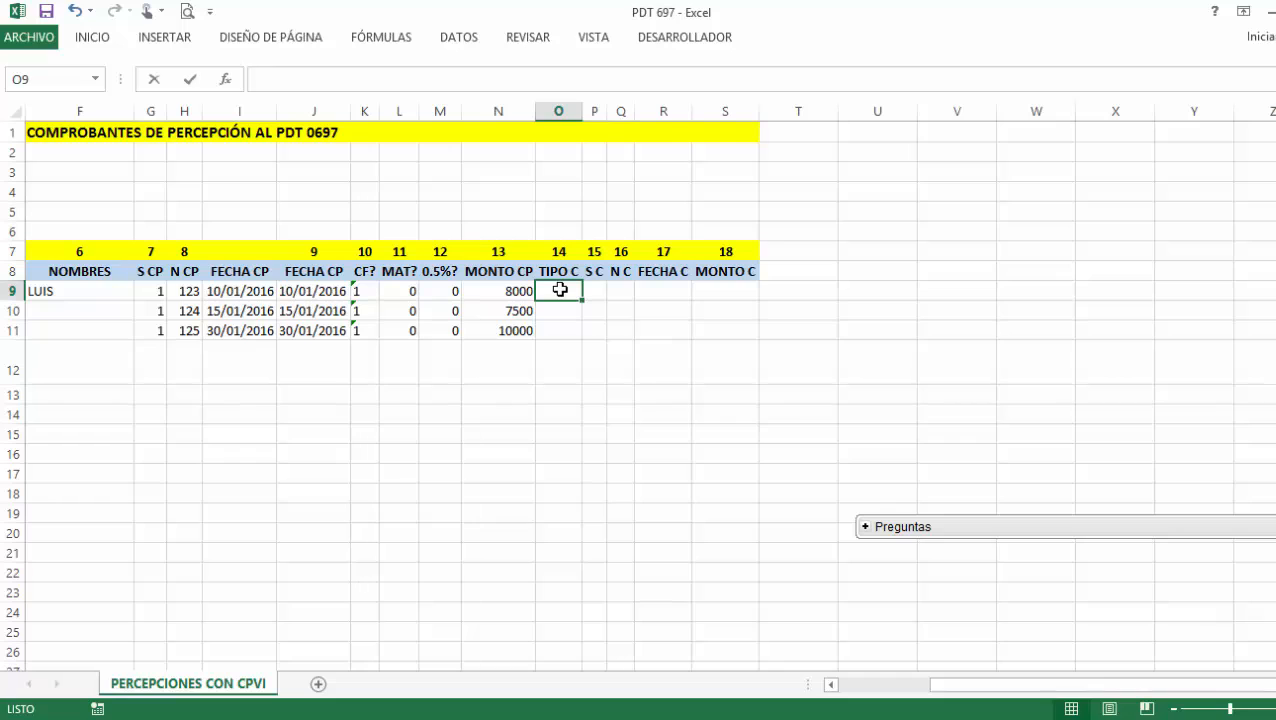
key("Return")
type("01")
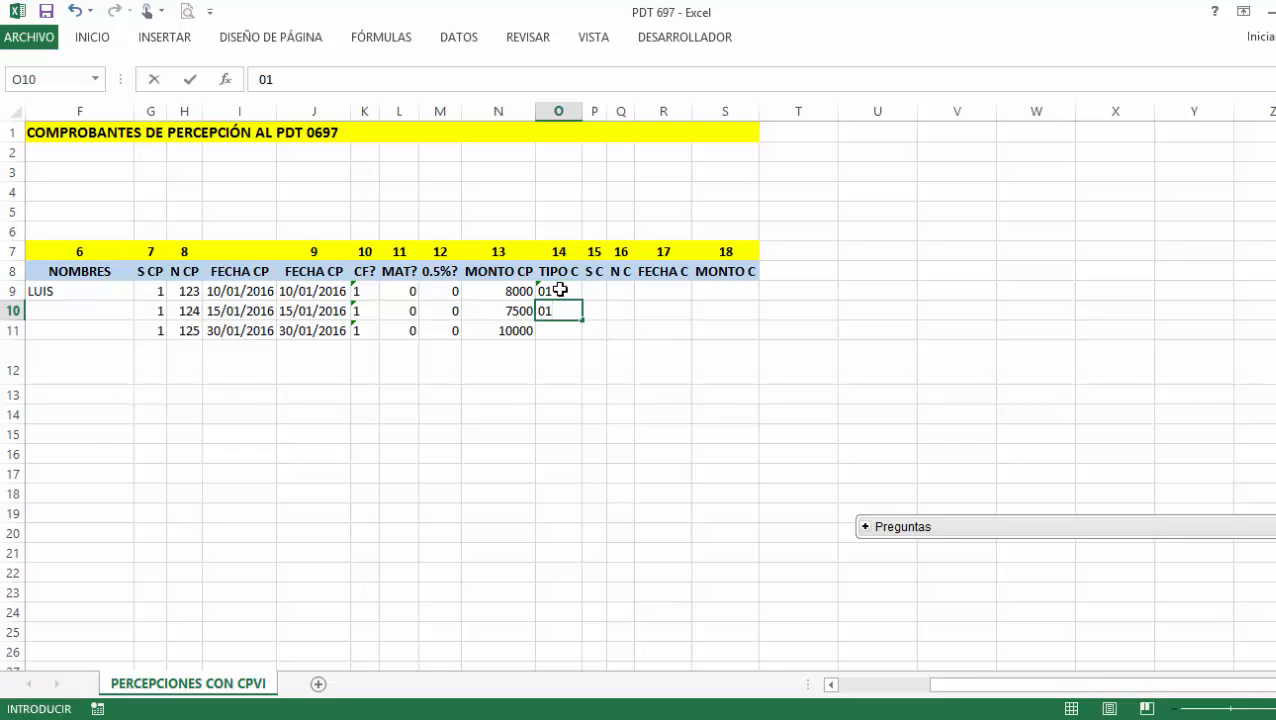
key("Return")
type("01")
key("Return")
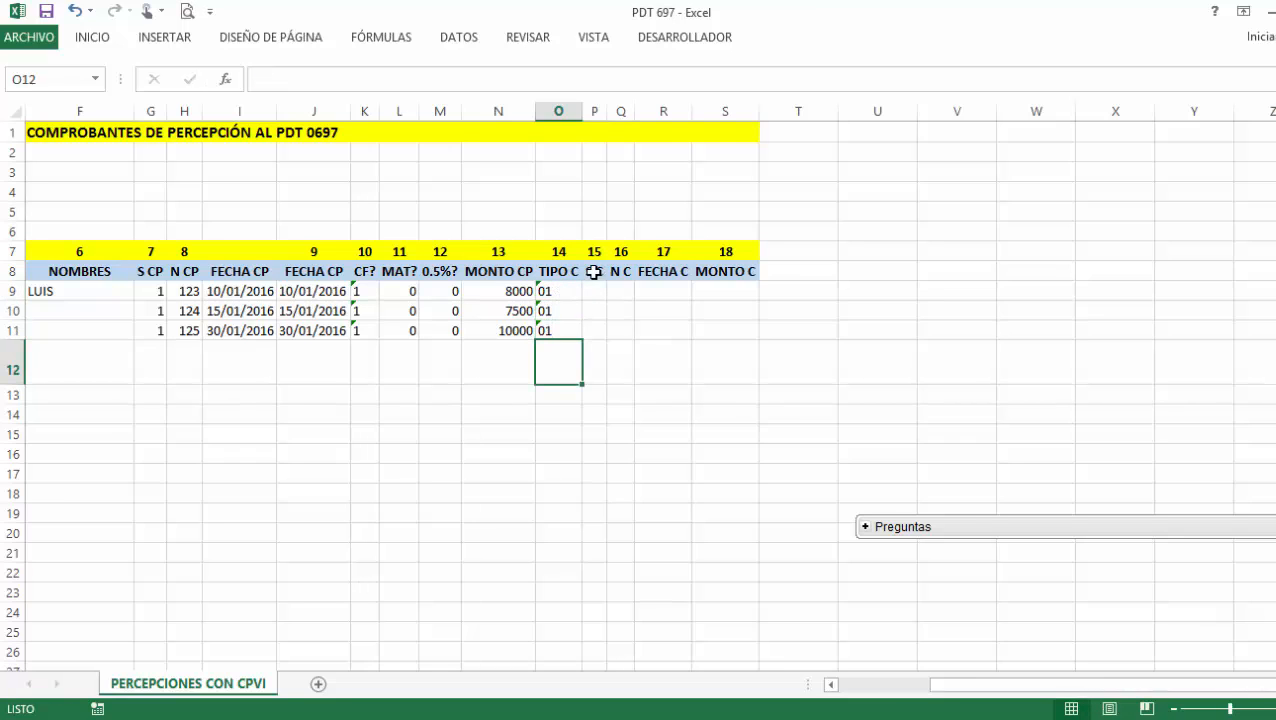
Enter 1 as S C in P9, P10 and P11.
left_click(594, 290)
type("1")
key("Return")
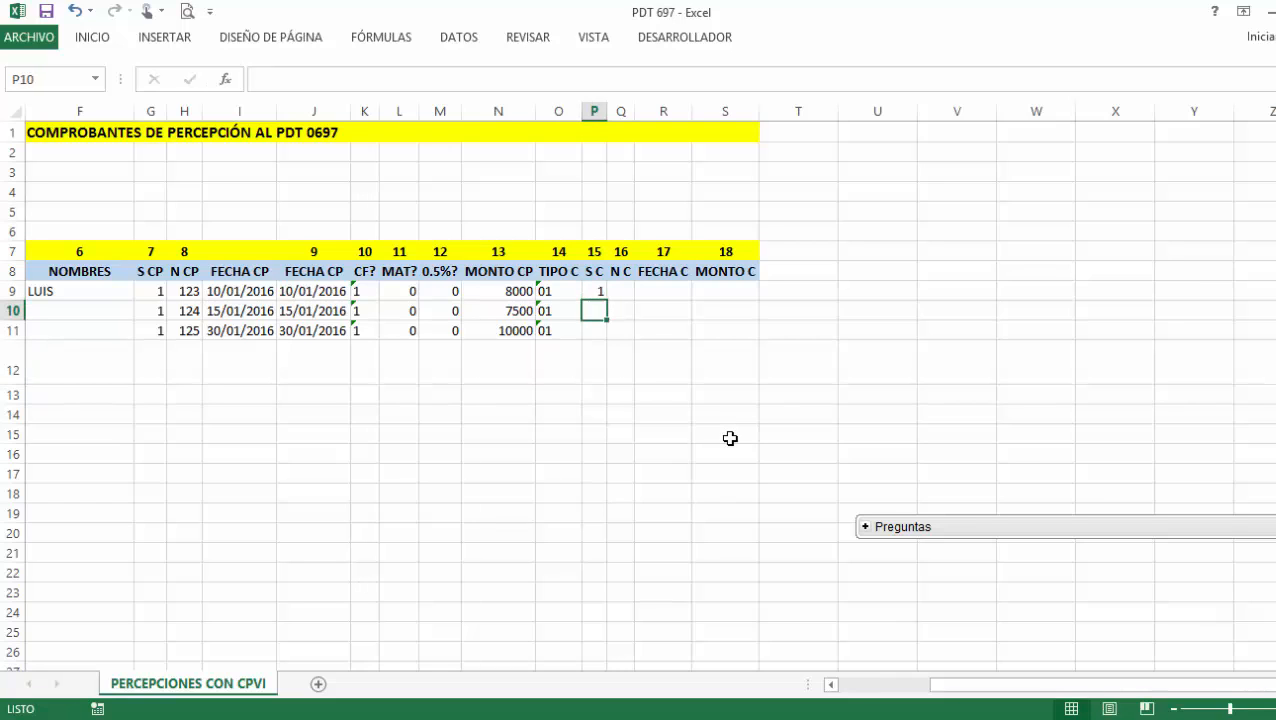
type("1")
key("Return")
type("1")
key("Return")
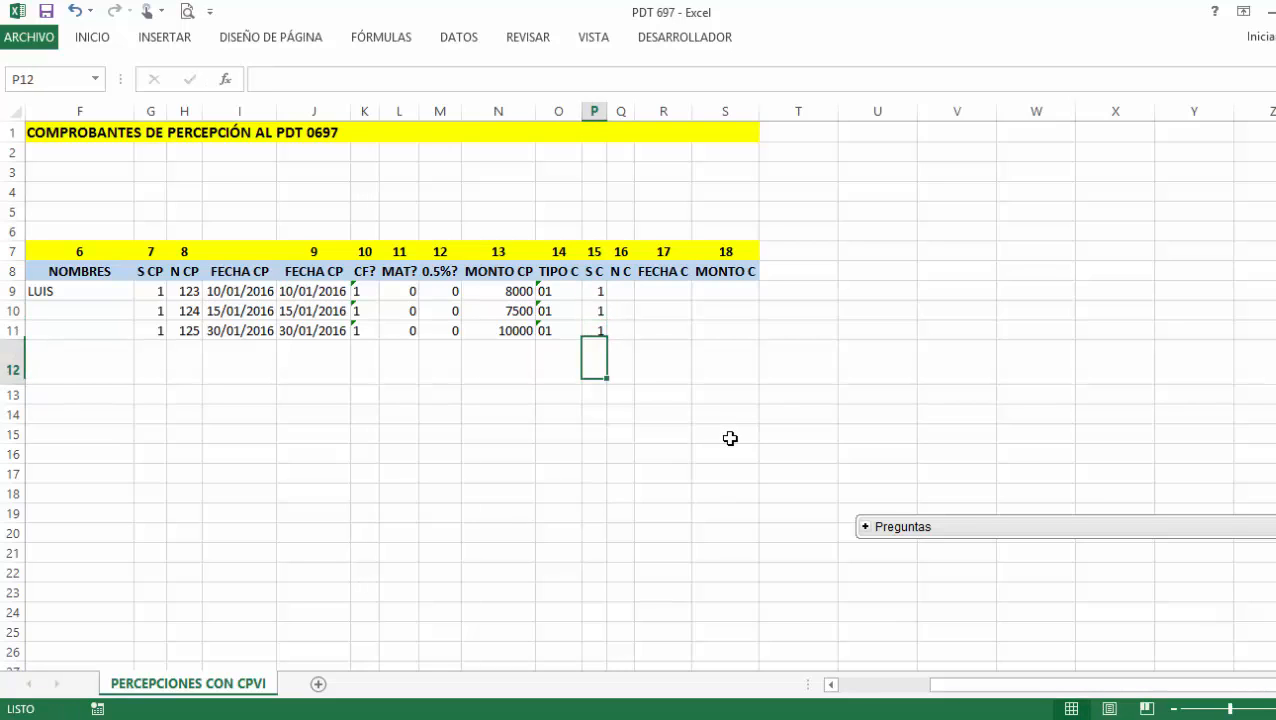
left_click(620, 293)
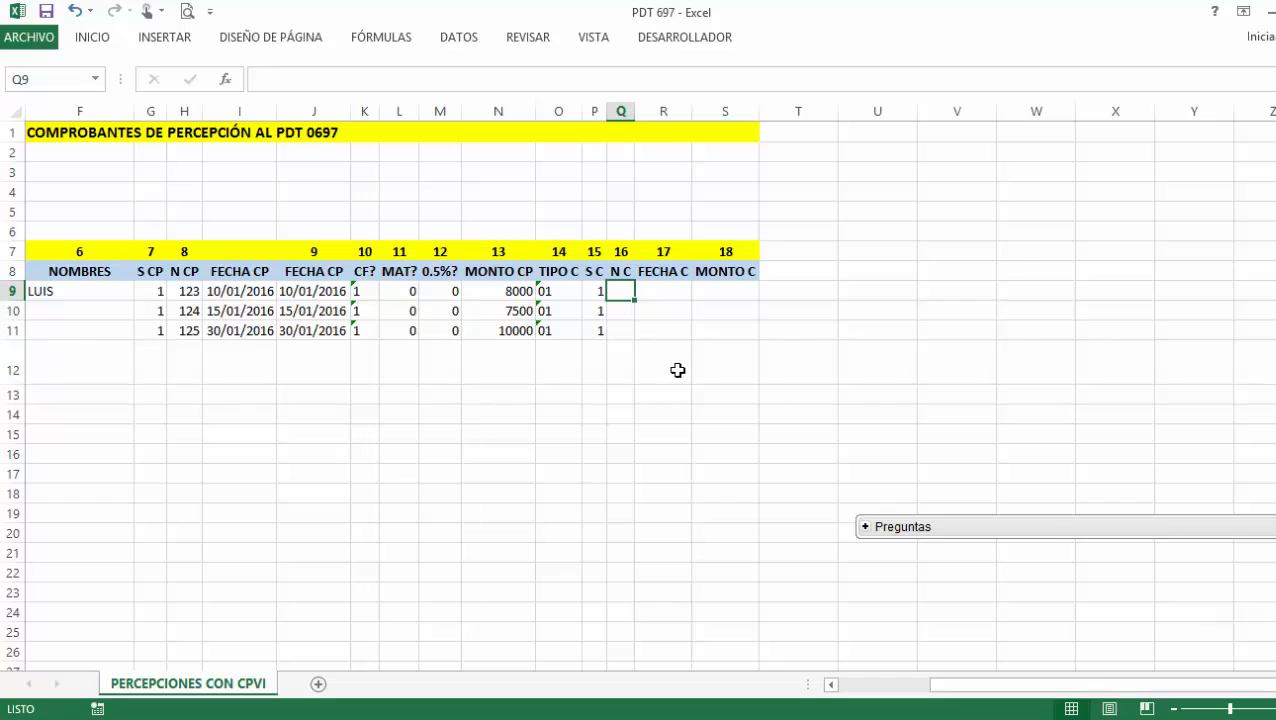
Enter N C numbers 345, 367 and 389 in Q9:Q11.
type("345")
key("Return")
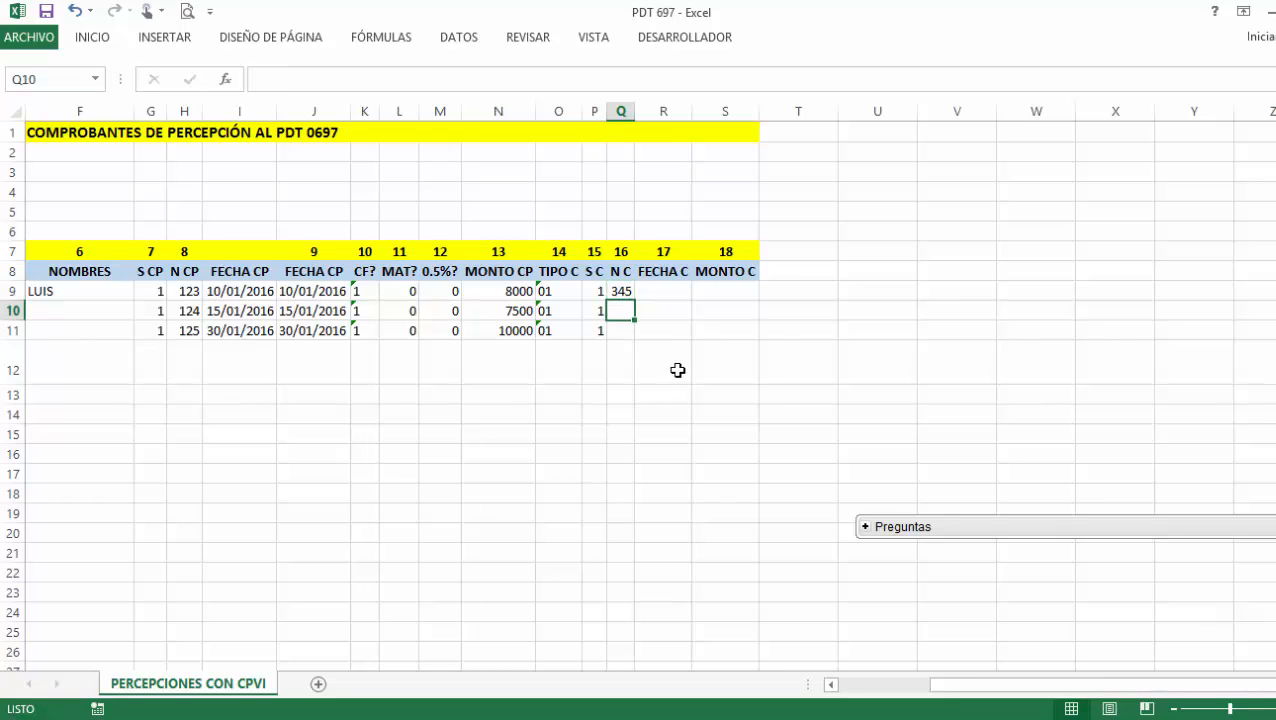
type("367")
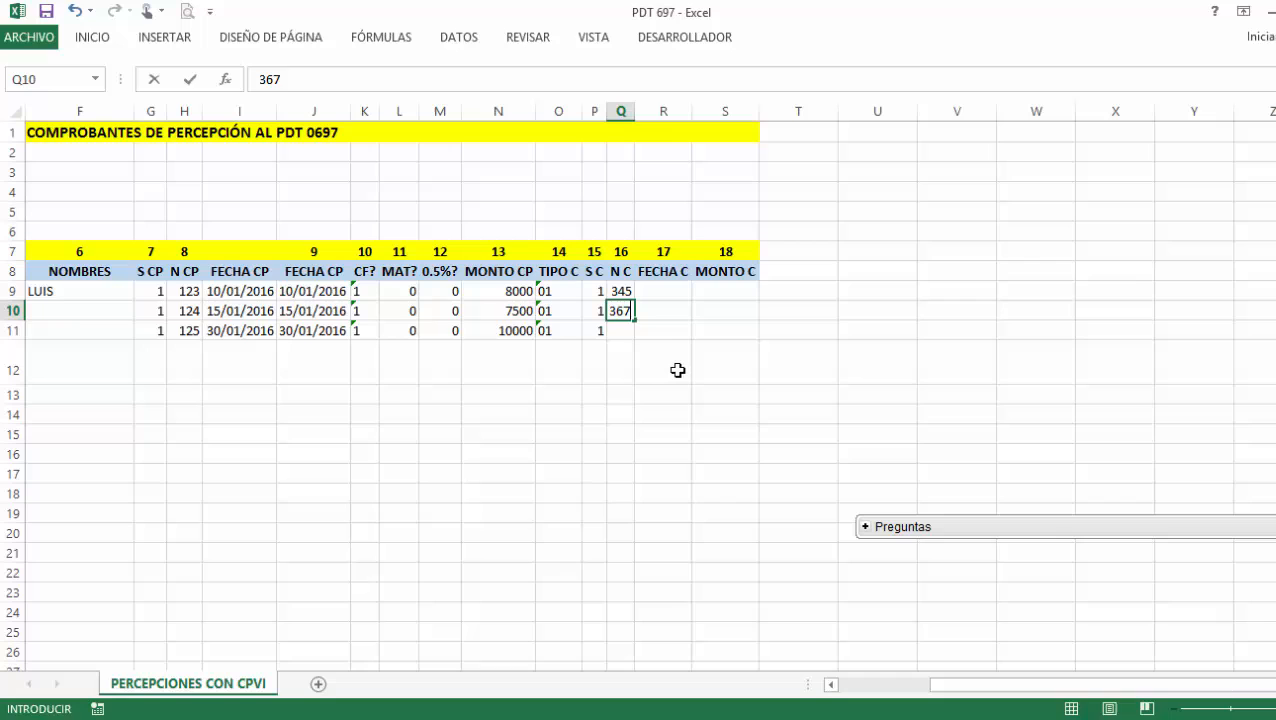
key("Return")
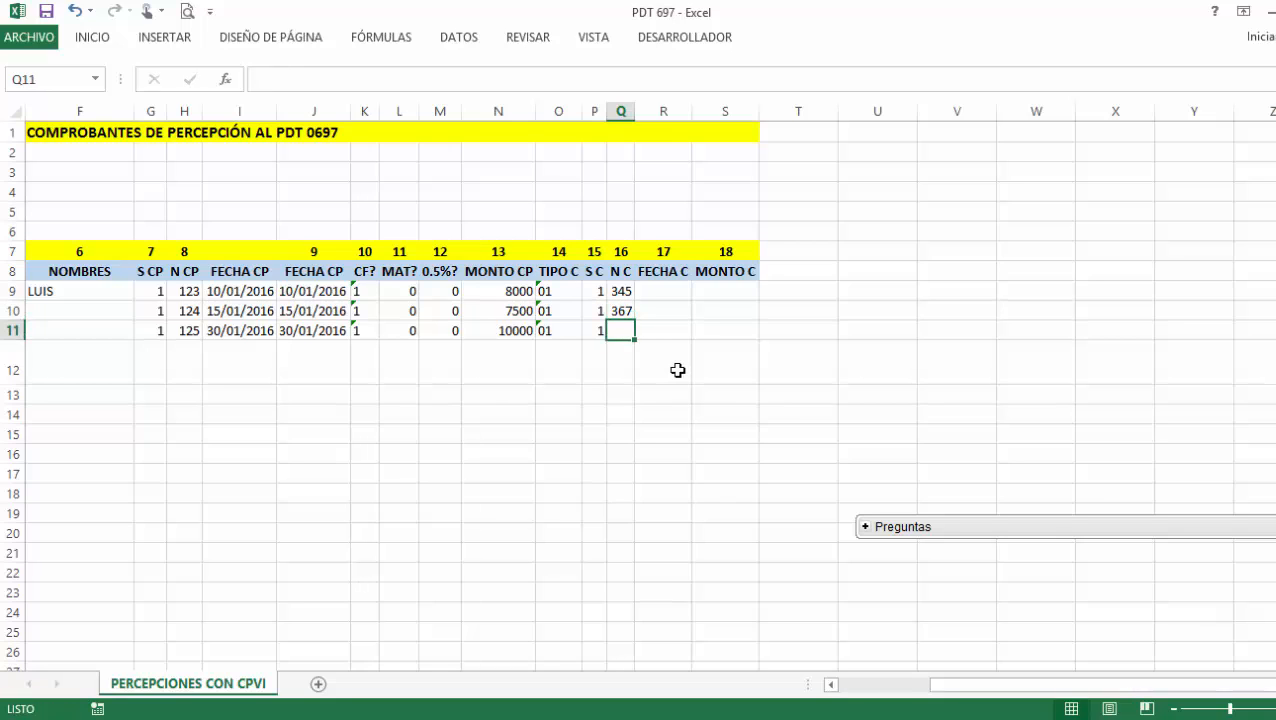
type("389")
key("Return")
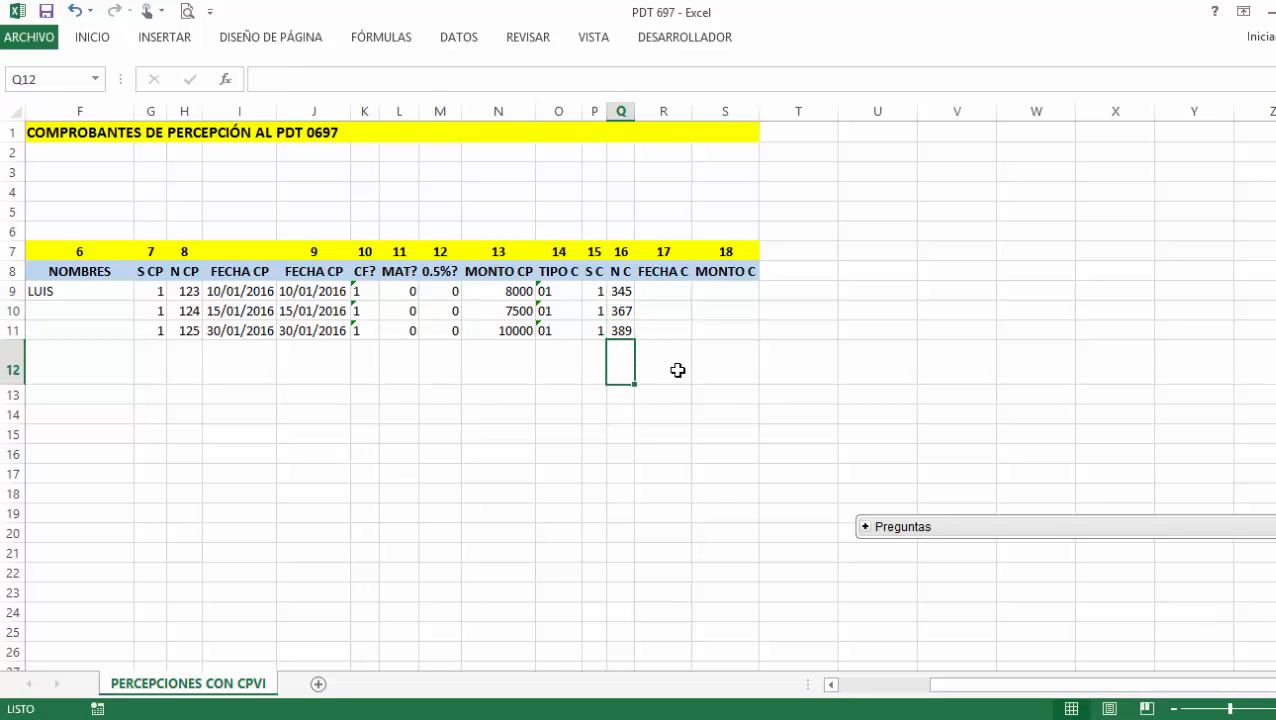
Enter the FECHA C dates 1-1, 5-1 and 10-1 in R9:R11.
left_click(645, 293)
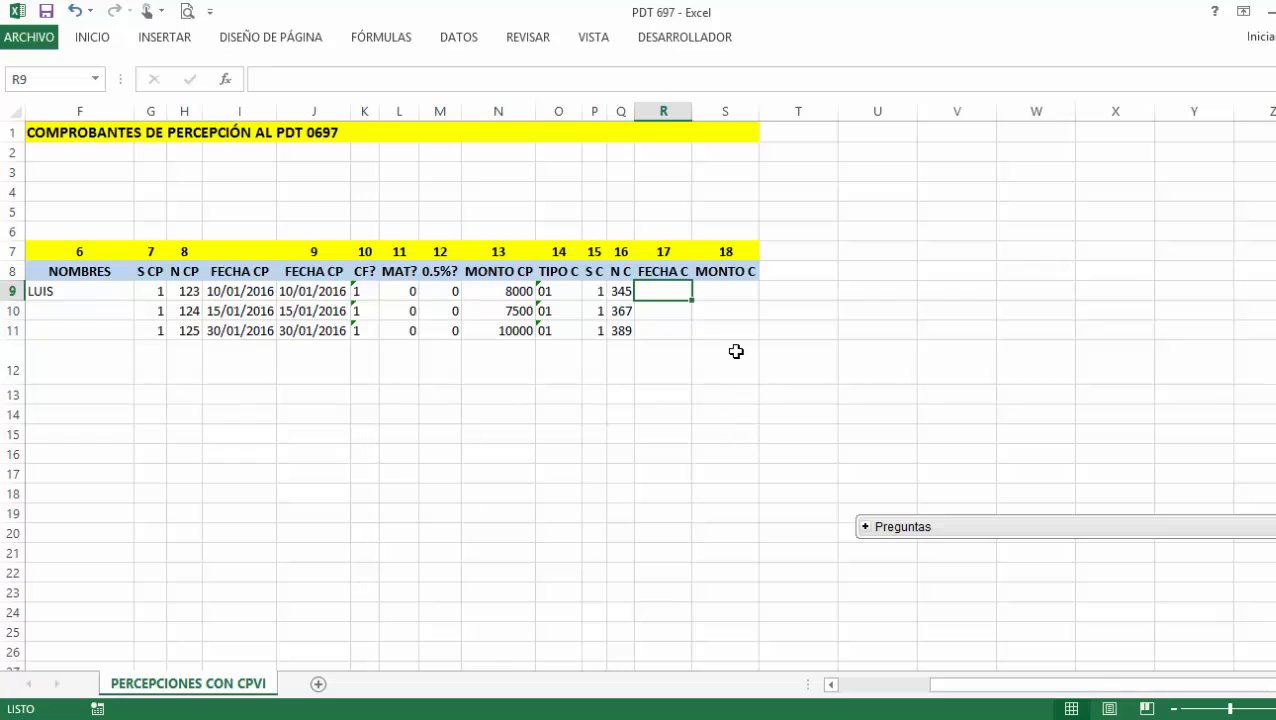
key("alt+Tab")
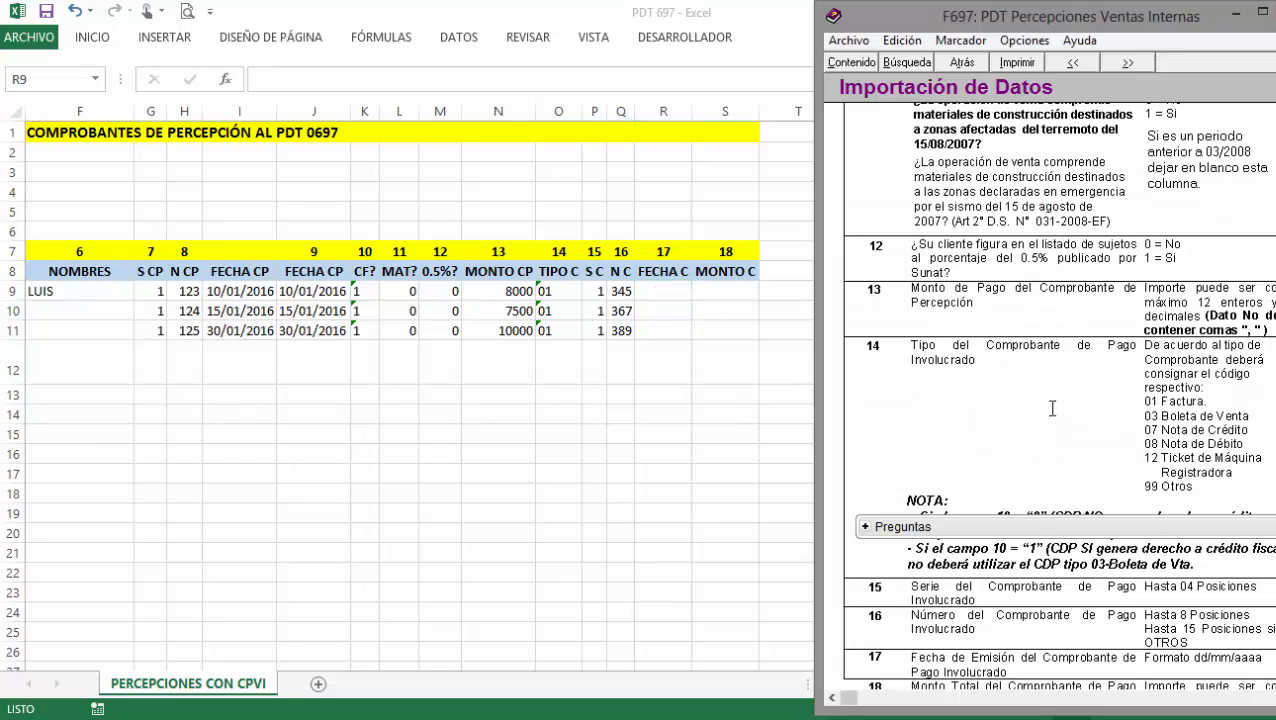
left_click(689, 338)
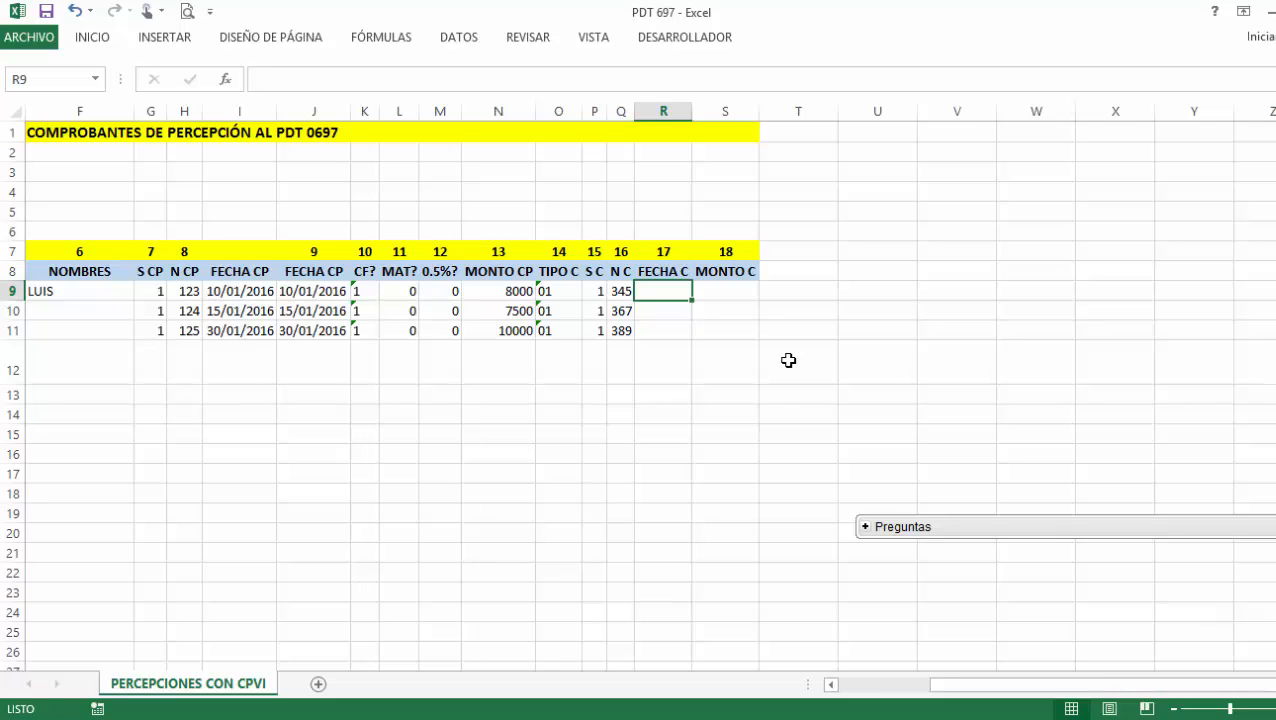
left_click(325, 291)
left_click(660, 289)
type("1-")
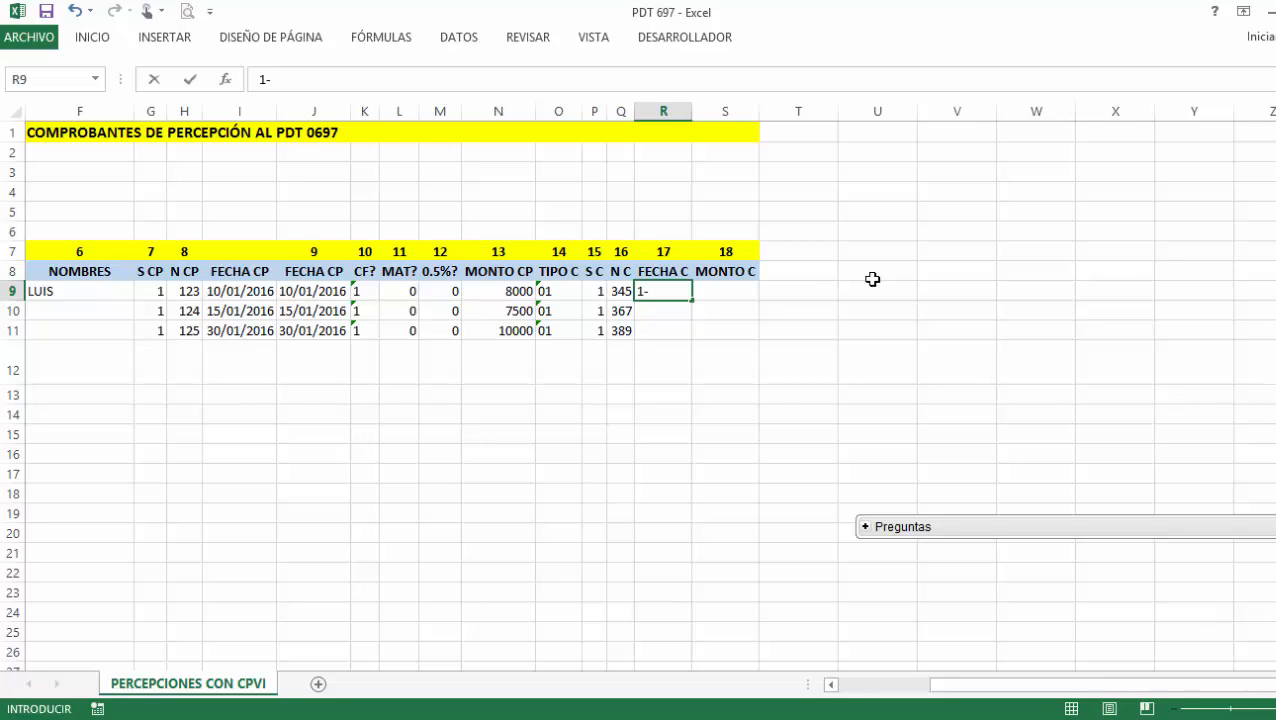
type("1")
key("Return")
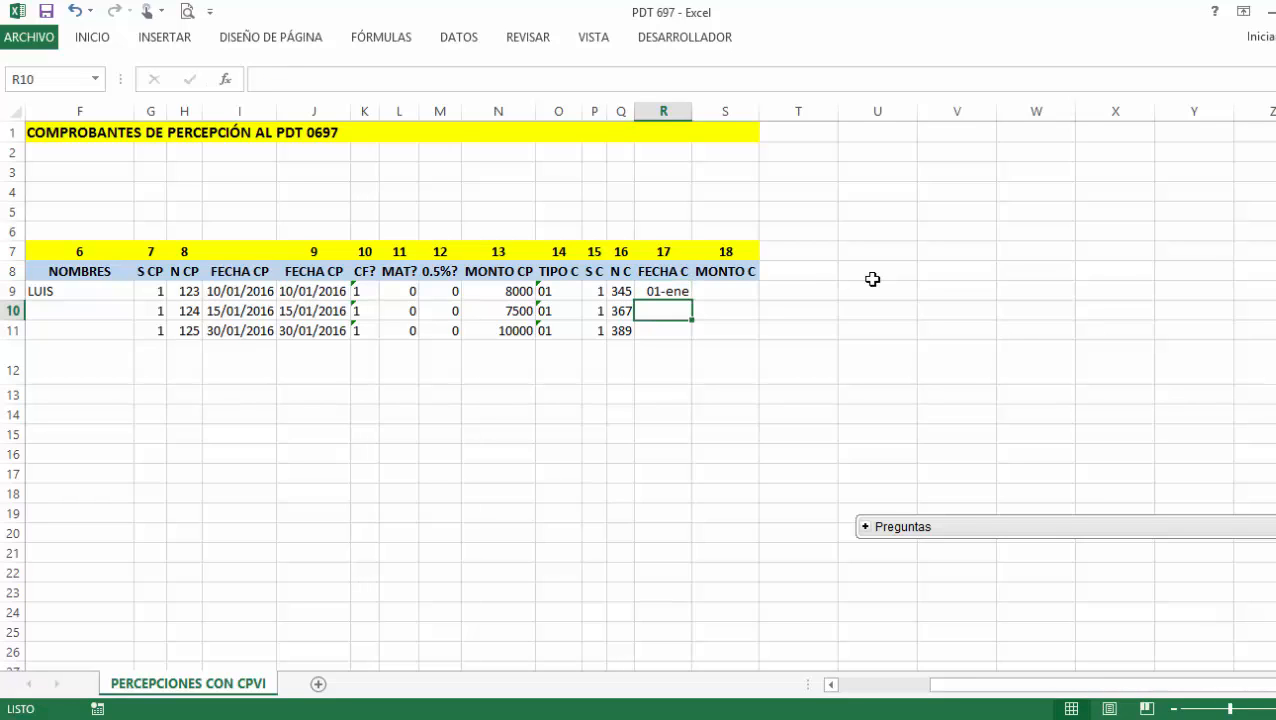
type("5-1")
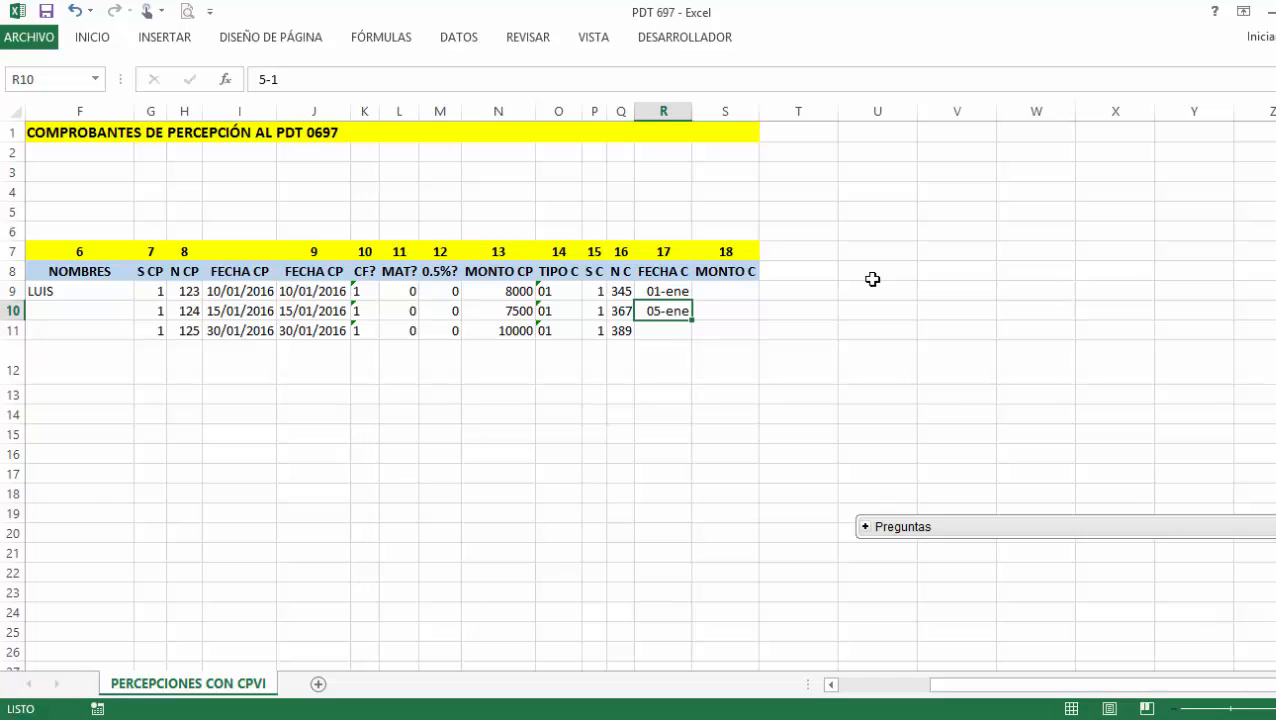
key("Return")
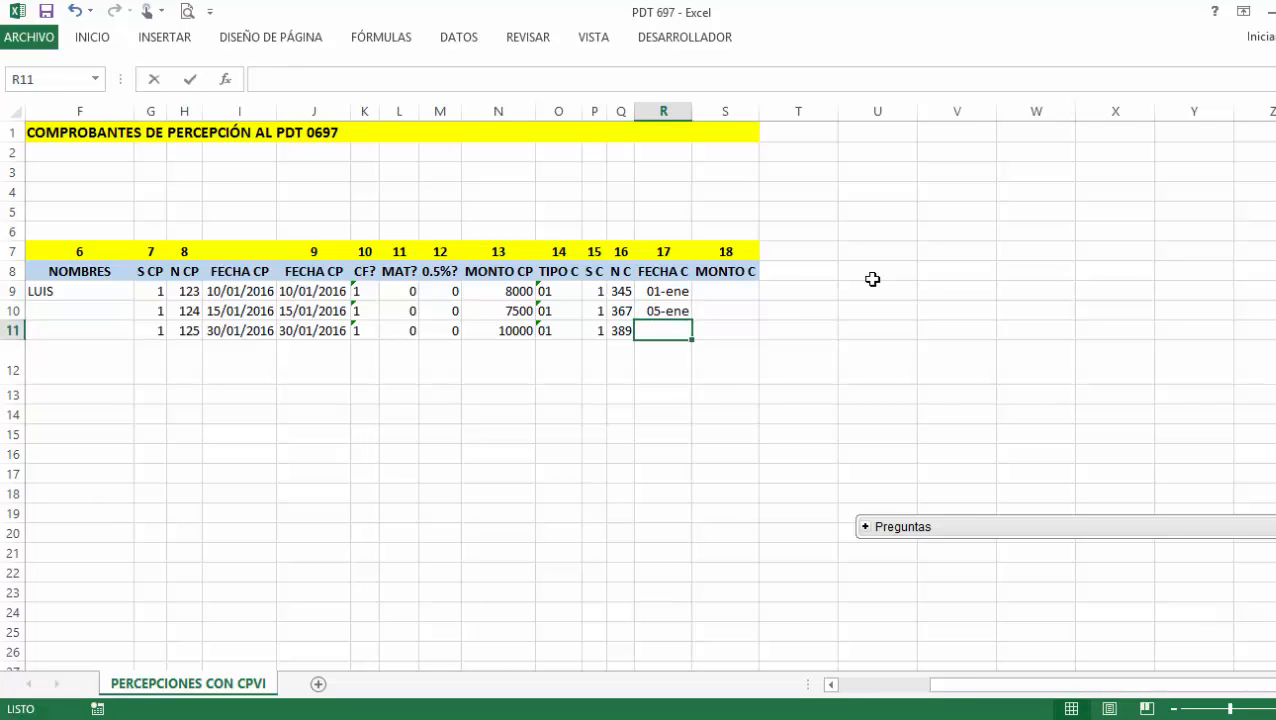
type("10-1")
key("Return")
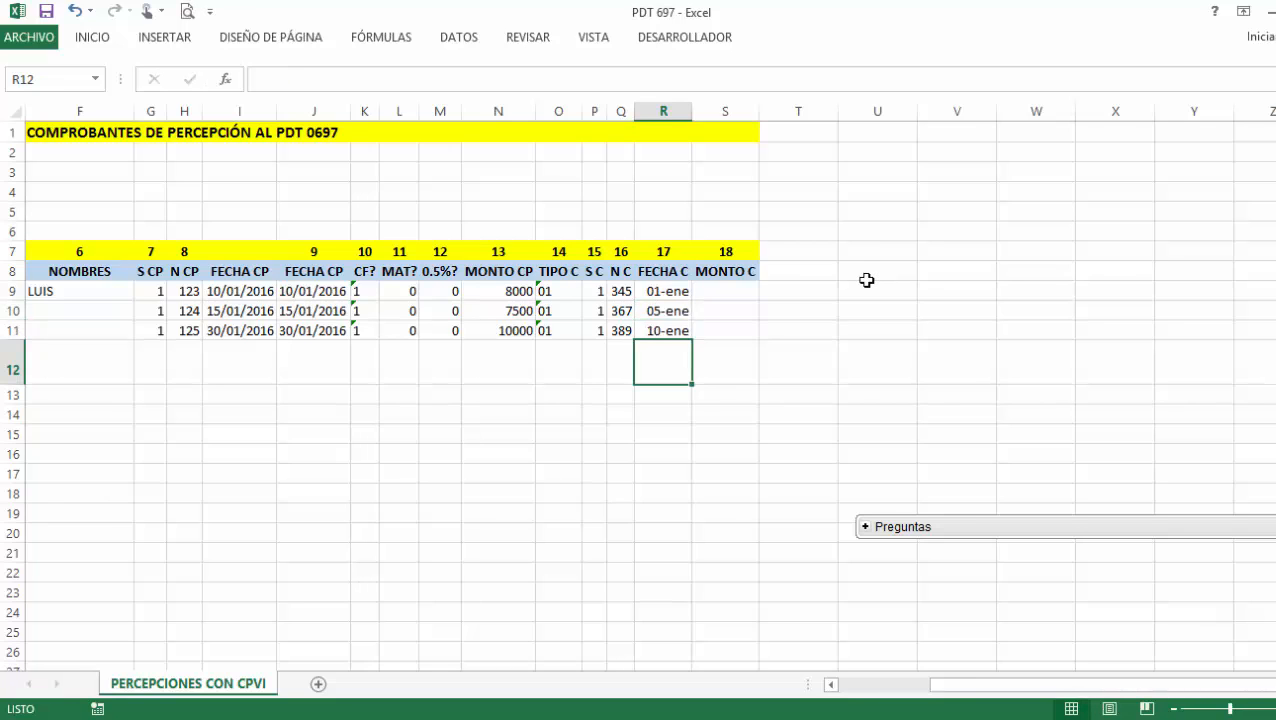
Format column R as Fecha corta, showing 01/01/2016, 05/01/2016 and 10/01/2016.
left_click(663, 111)
left_click(103, 46)
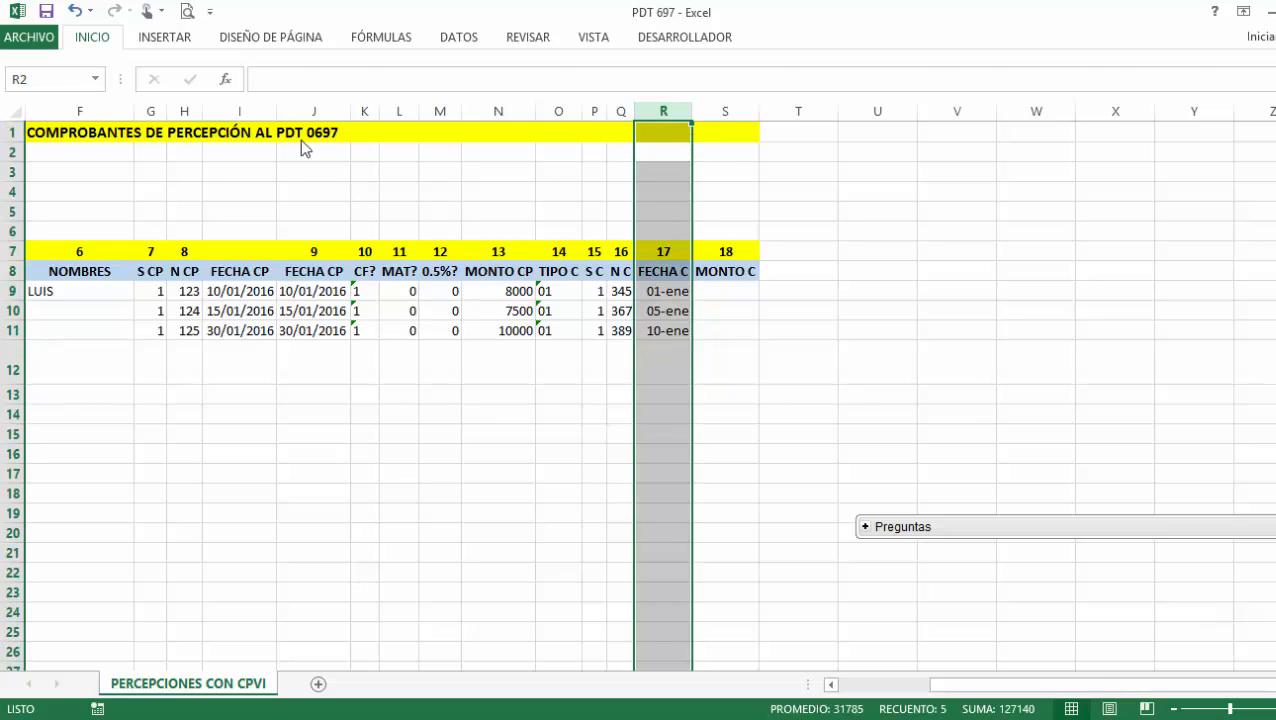
left_click(697, 78)
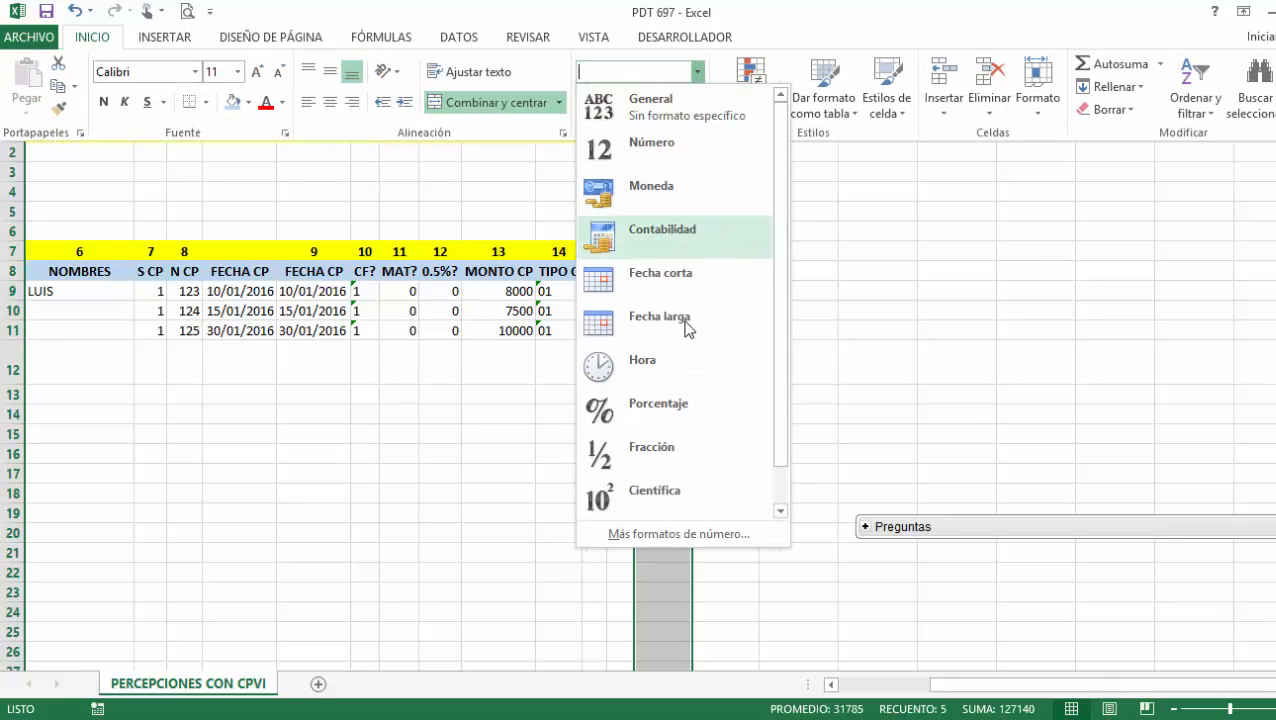
left_click(686, 284)
left_click(756, 312)
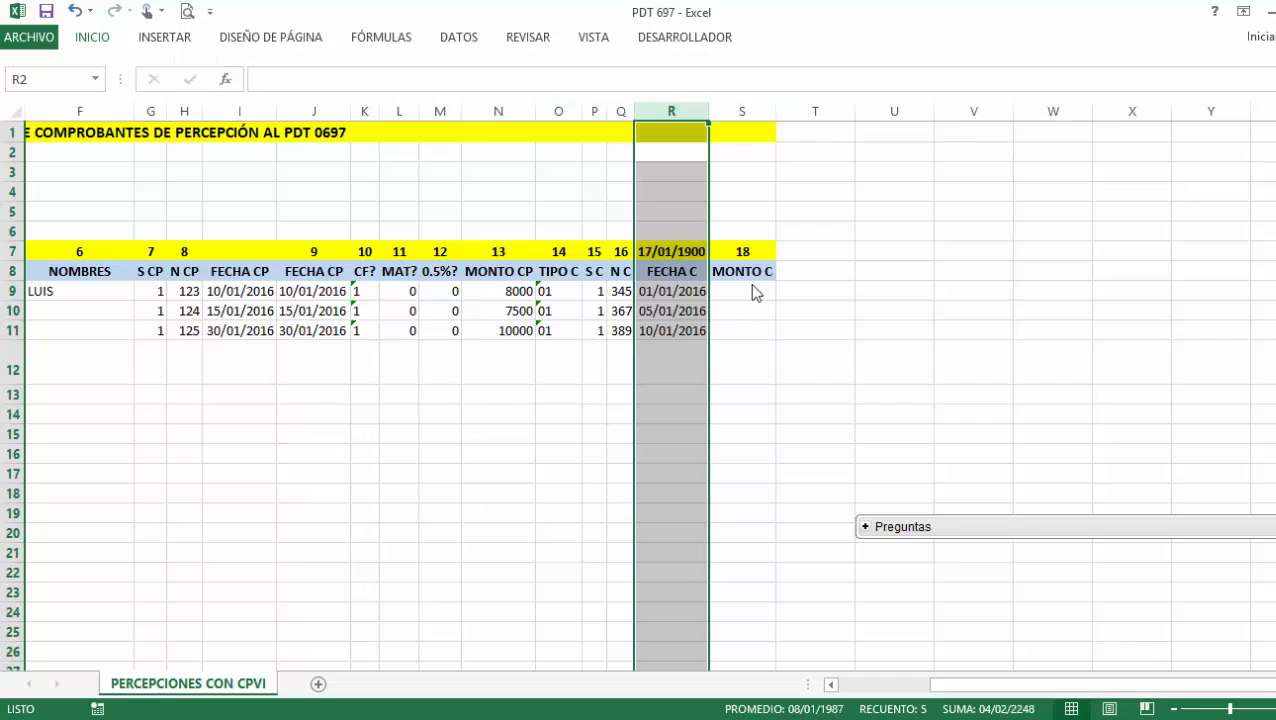
left_click(750, 288)
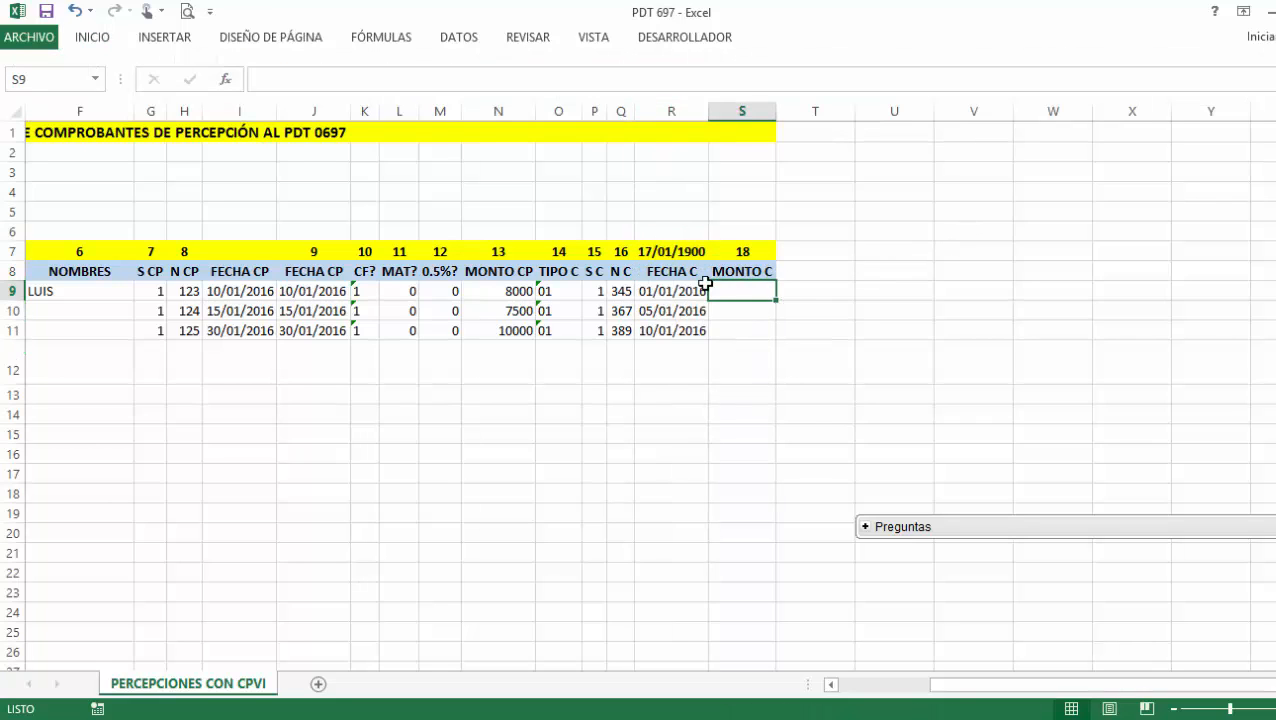
left_click(658, 256)
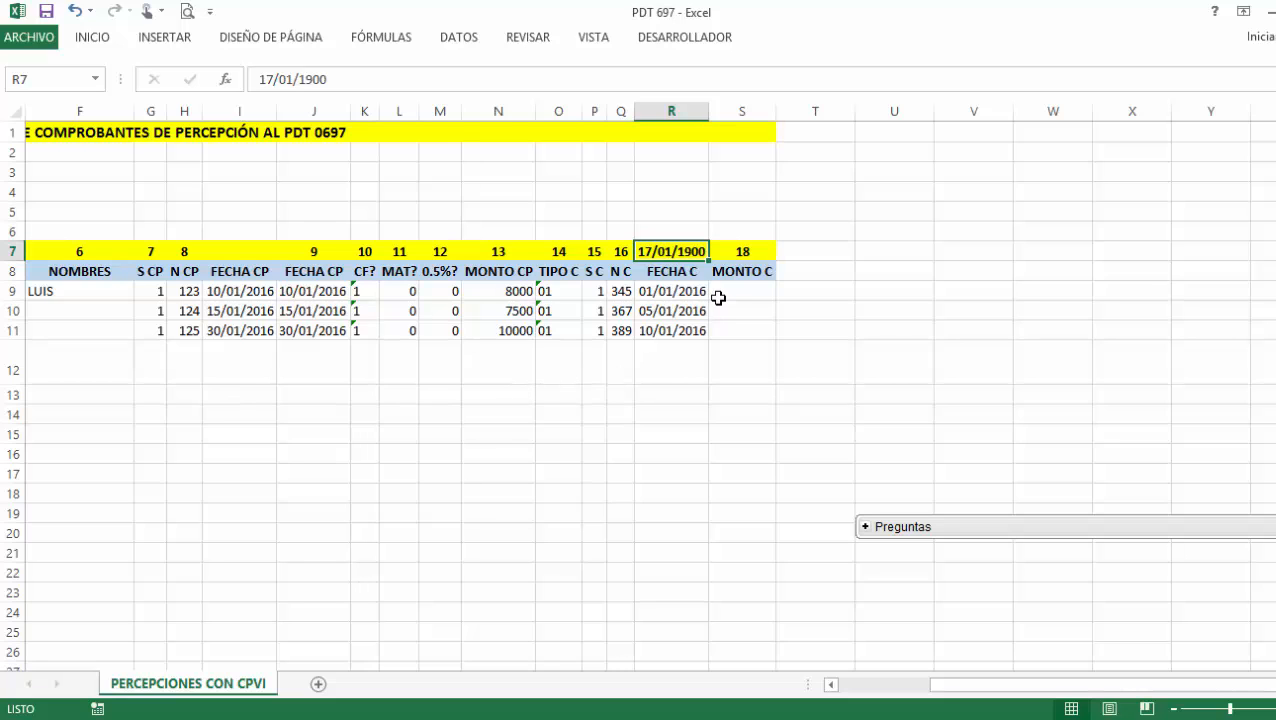
Clear the stray date in R7 and insert a blank column at S.
key("Delete")
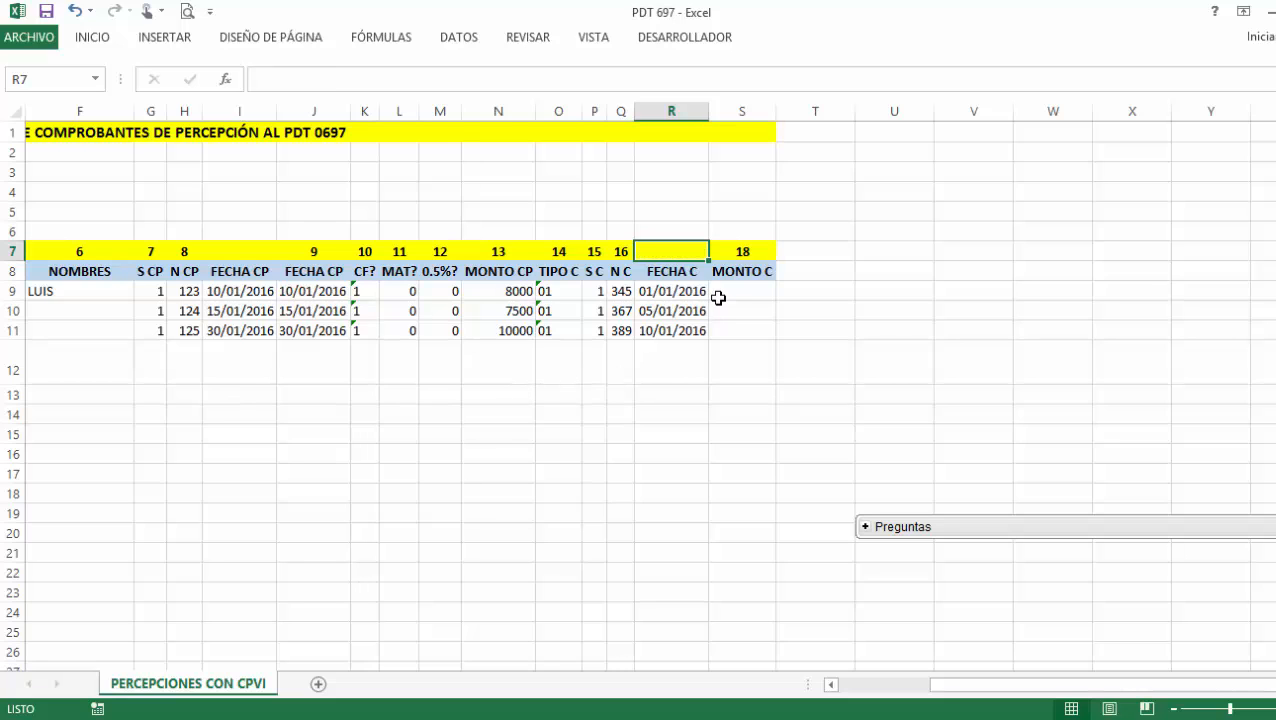
left_click(750, 110)
left_click(800, 250)
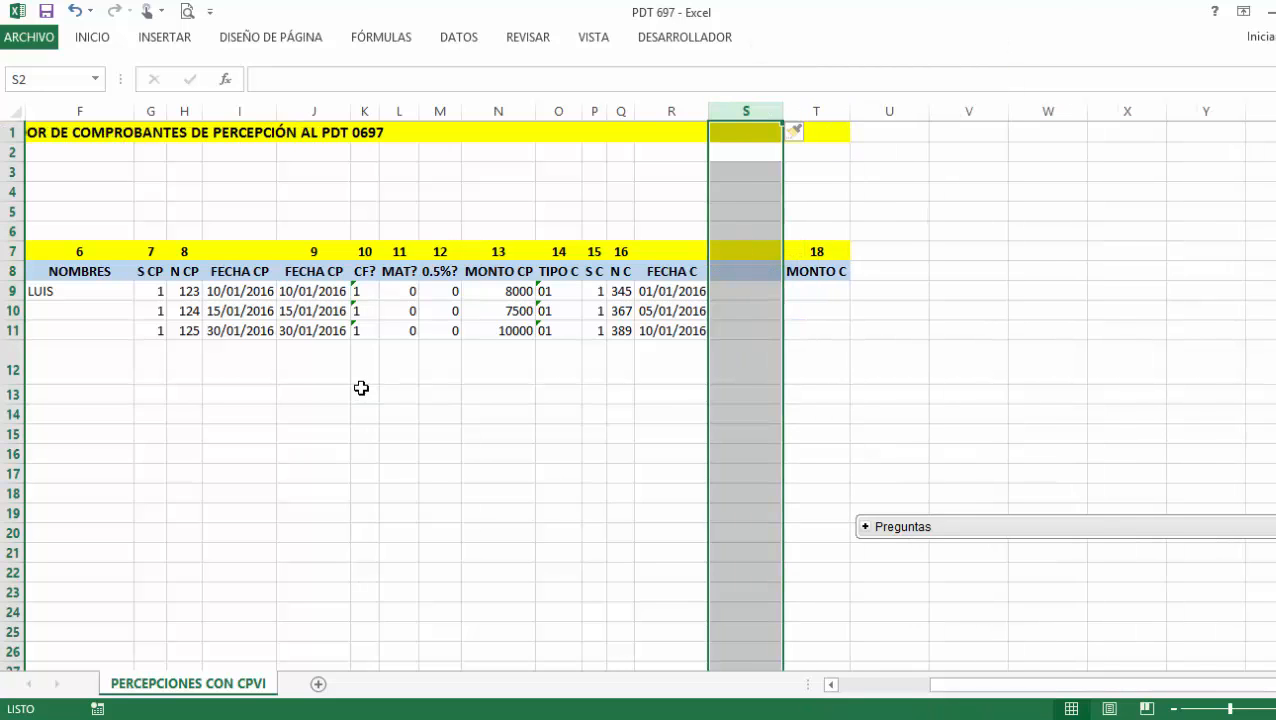
Shade date cells I9:I11 and R9:R11 with a blue-grey fill.
left_click(329, 340)
left_click_drag(244, 291, 250, 335)
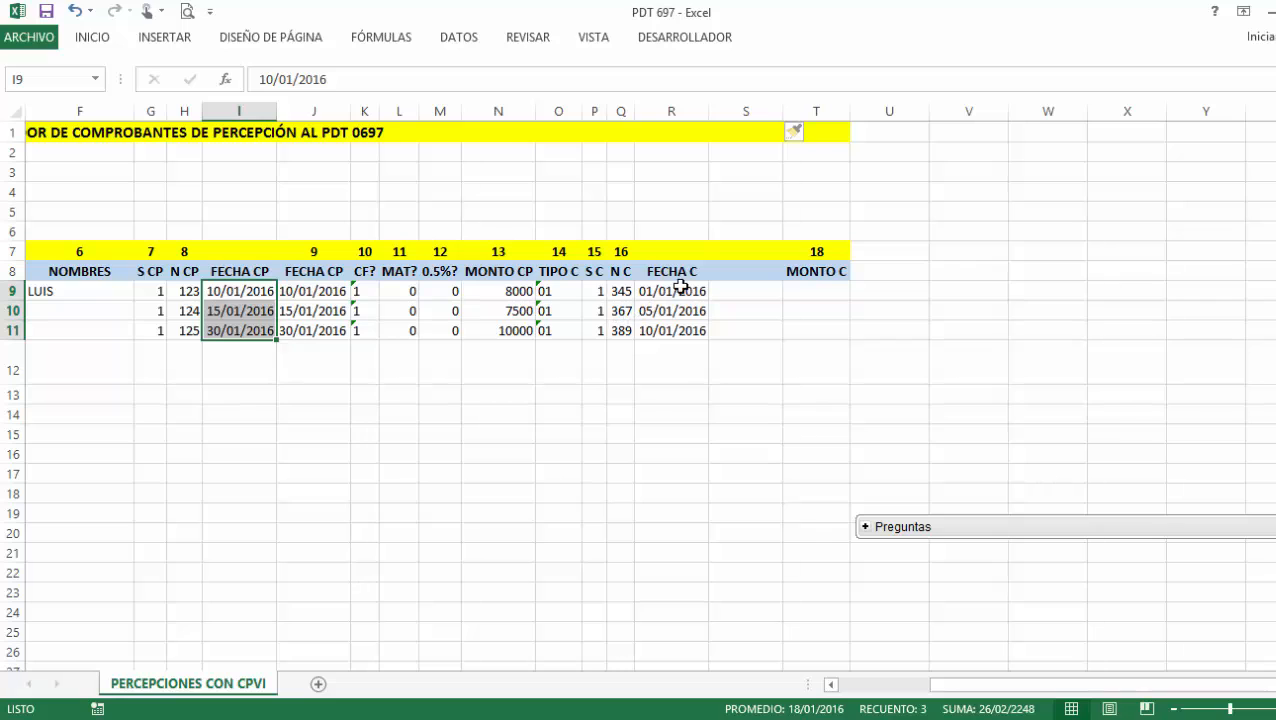
left_click_drag(687, 293, 683, 329)
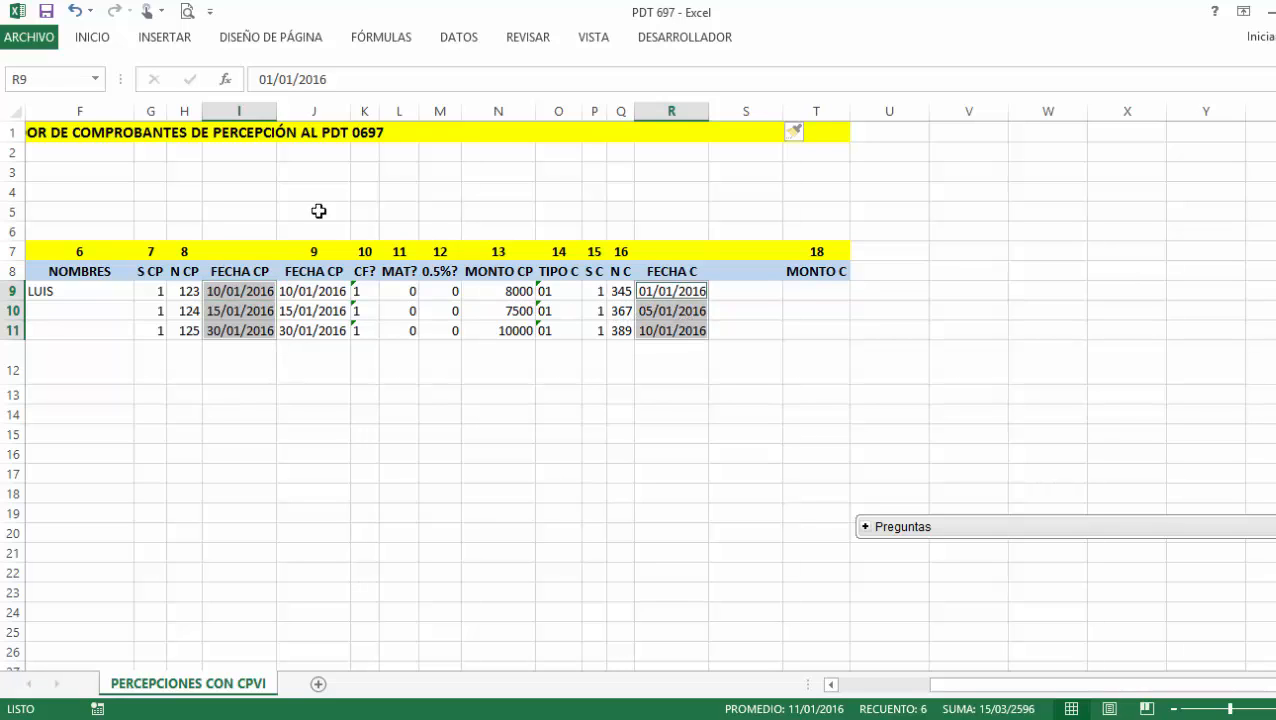
left_click(110, 36)
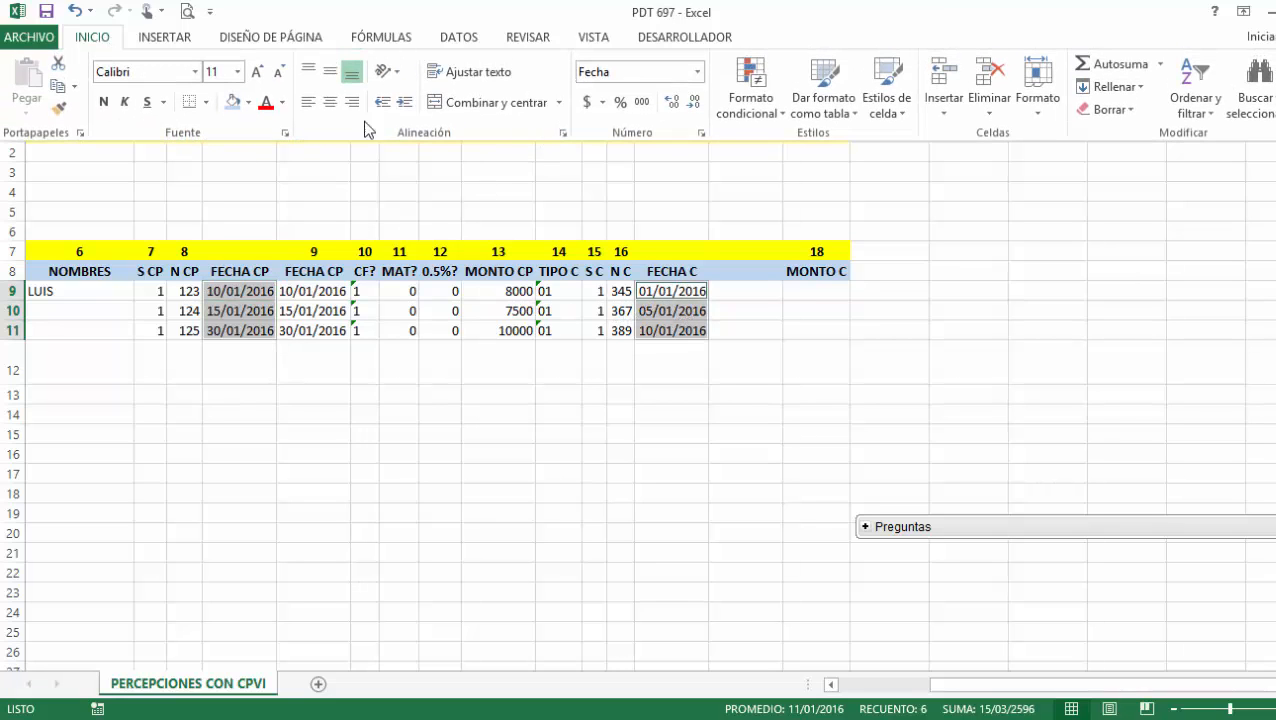
left_click(232, 101)
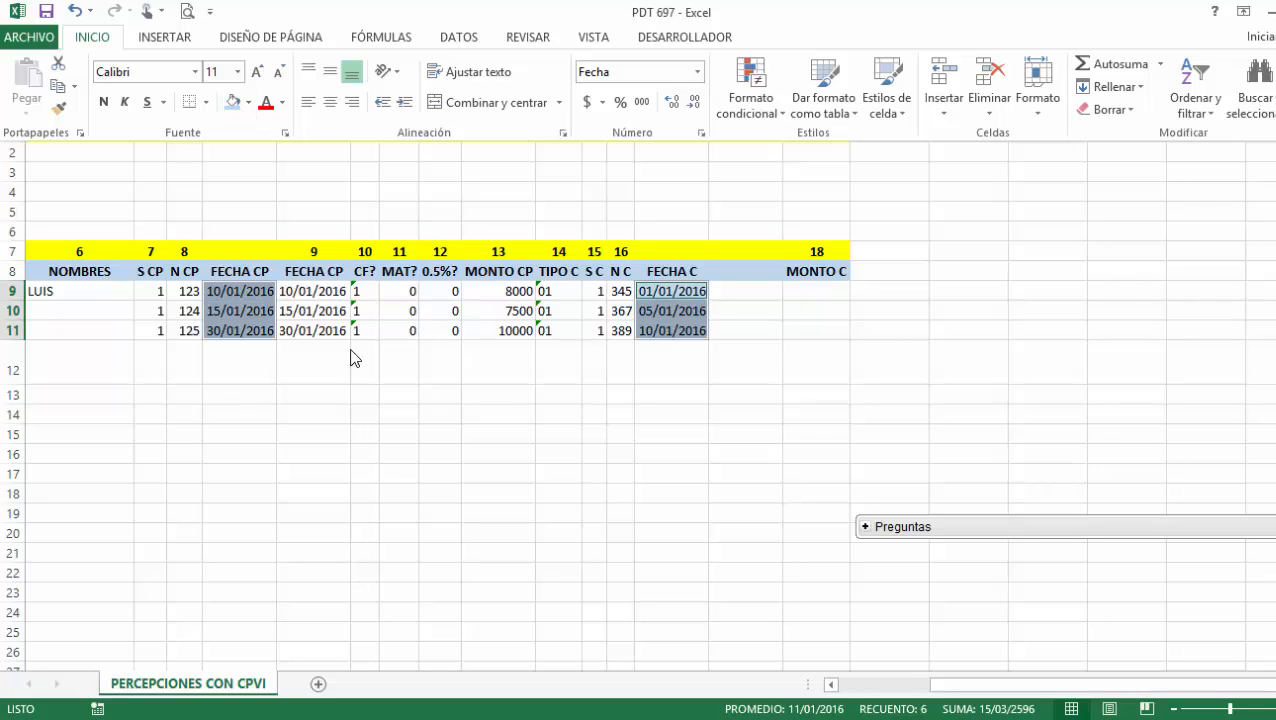
left_click(461, 414)
left_click(760, 291)
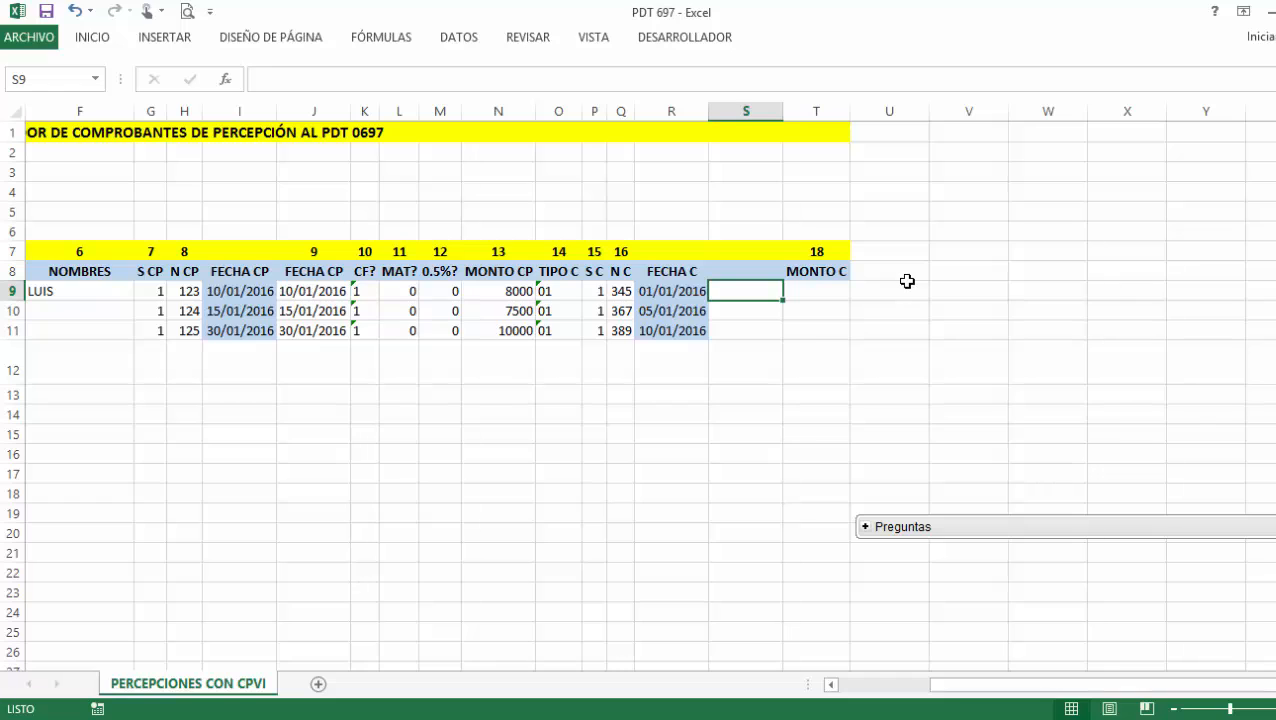
Enter =TEXTO(R9,"DD/MM/AAAA") in S9 and copy it down to S11.
type("=TEXTO")
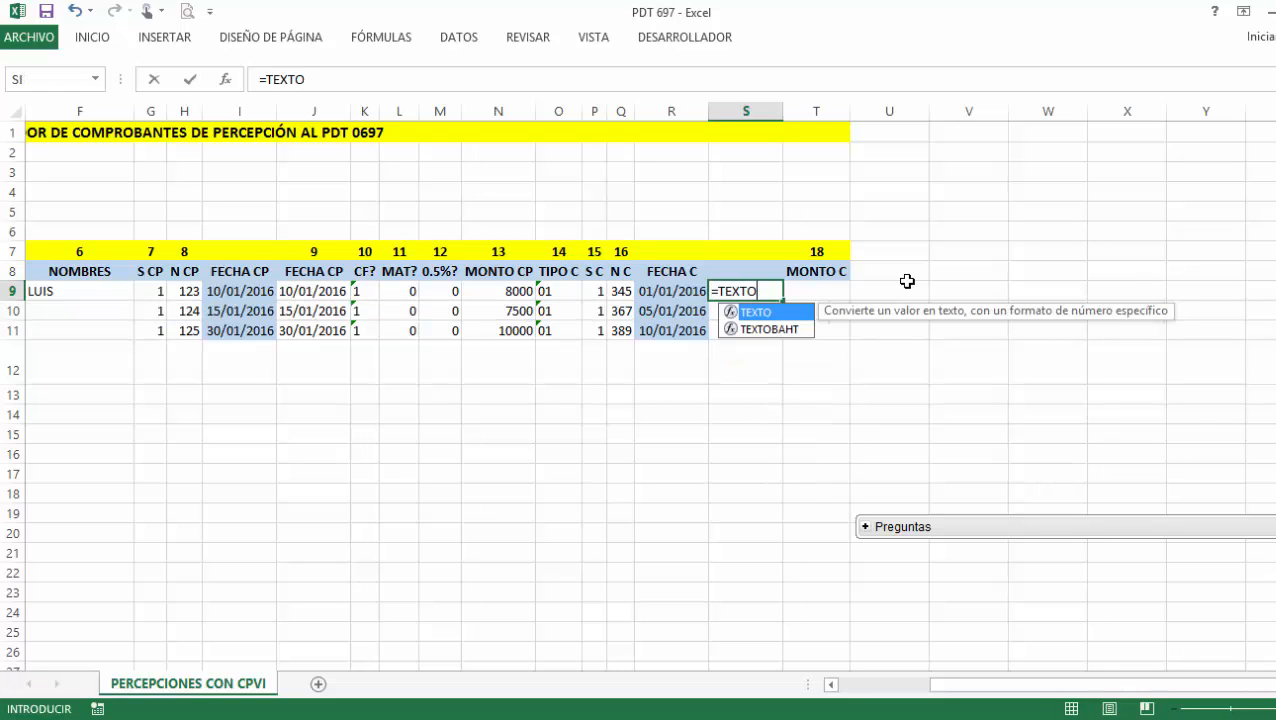
double_click(767, 317)
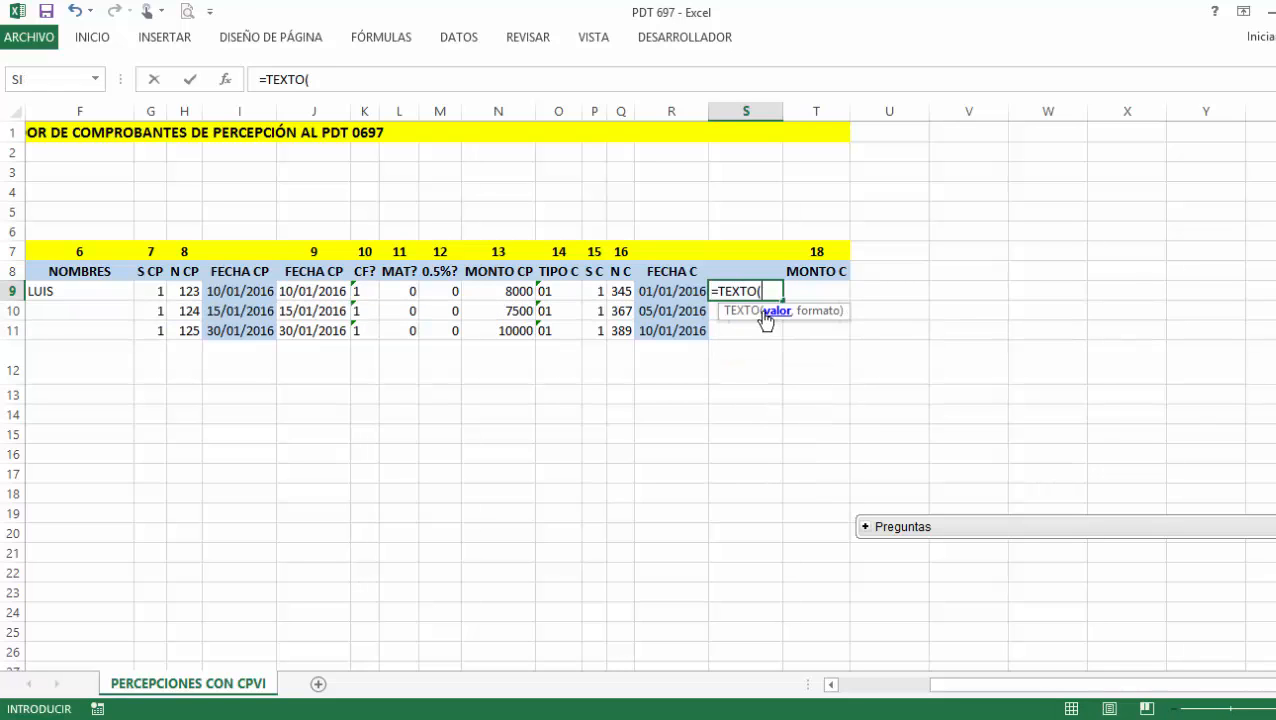
left_click(688, 290)
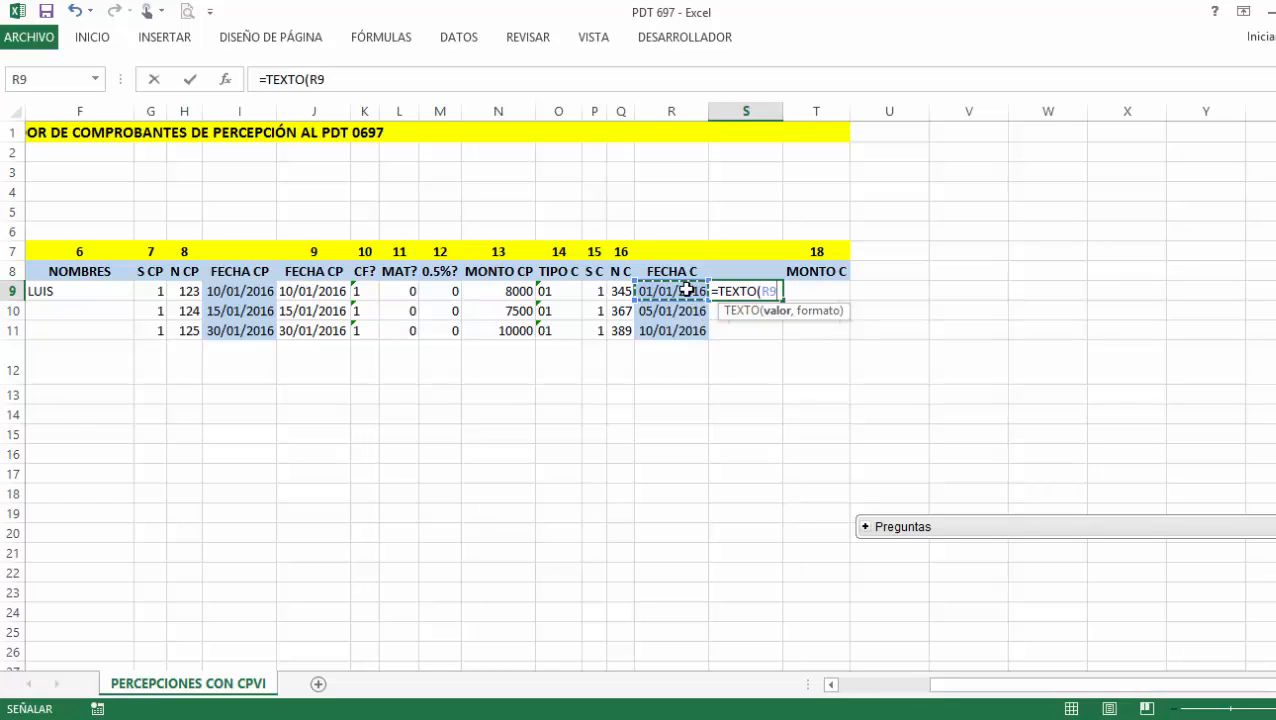
type(",\"DD/M")
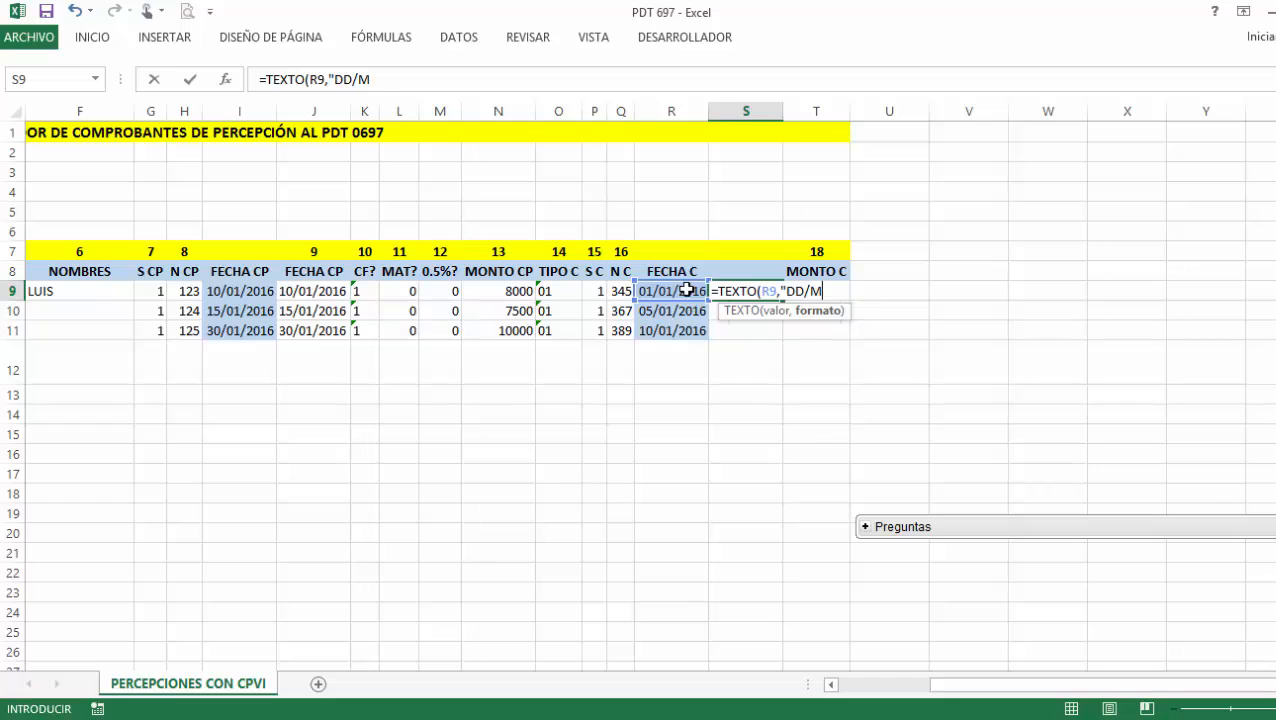
type("M/AAAA")
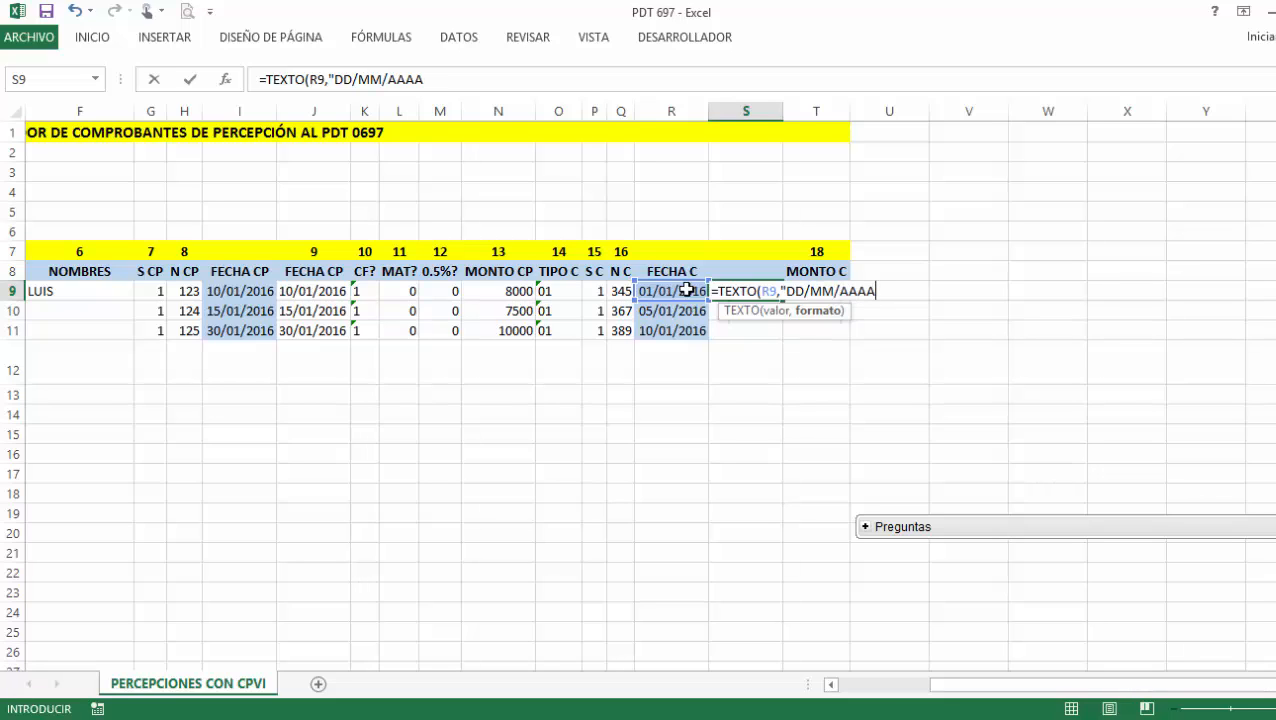
type("\")")
key("Return")
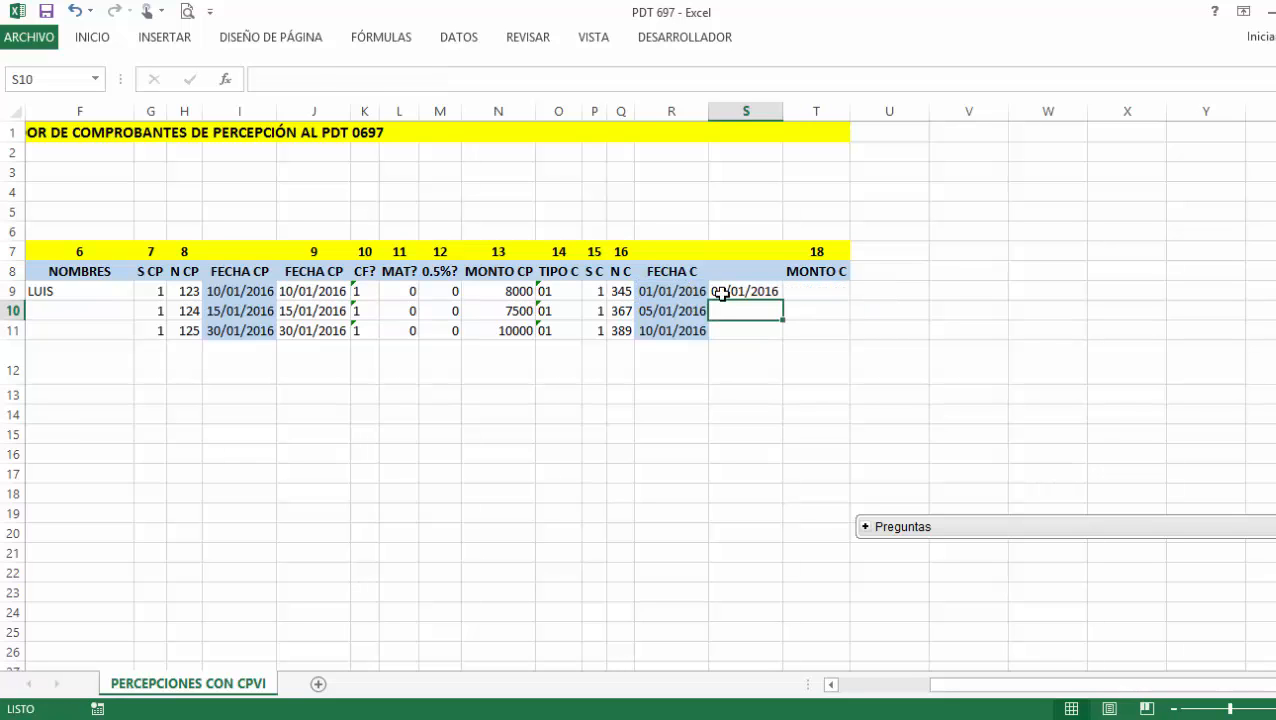
left_click(720, 292)
double_click(782, 302)
key("Right")
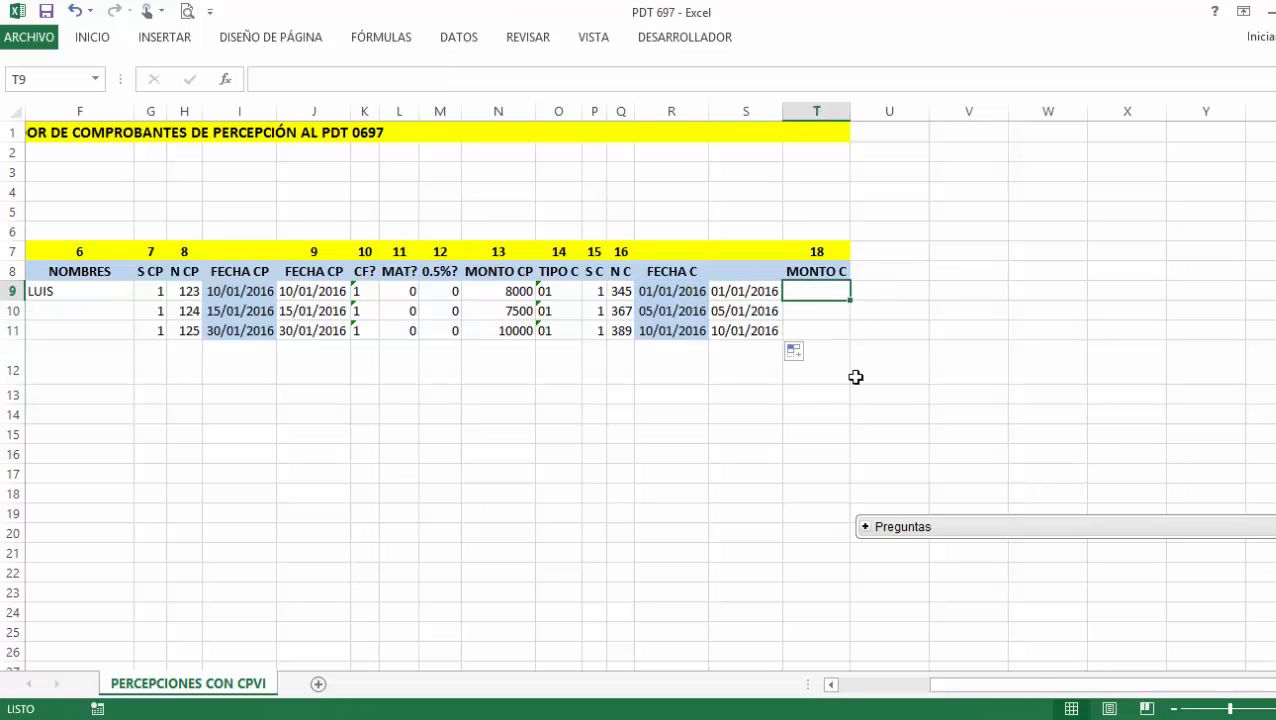
left_click(987, 718)
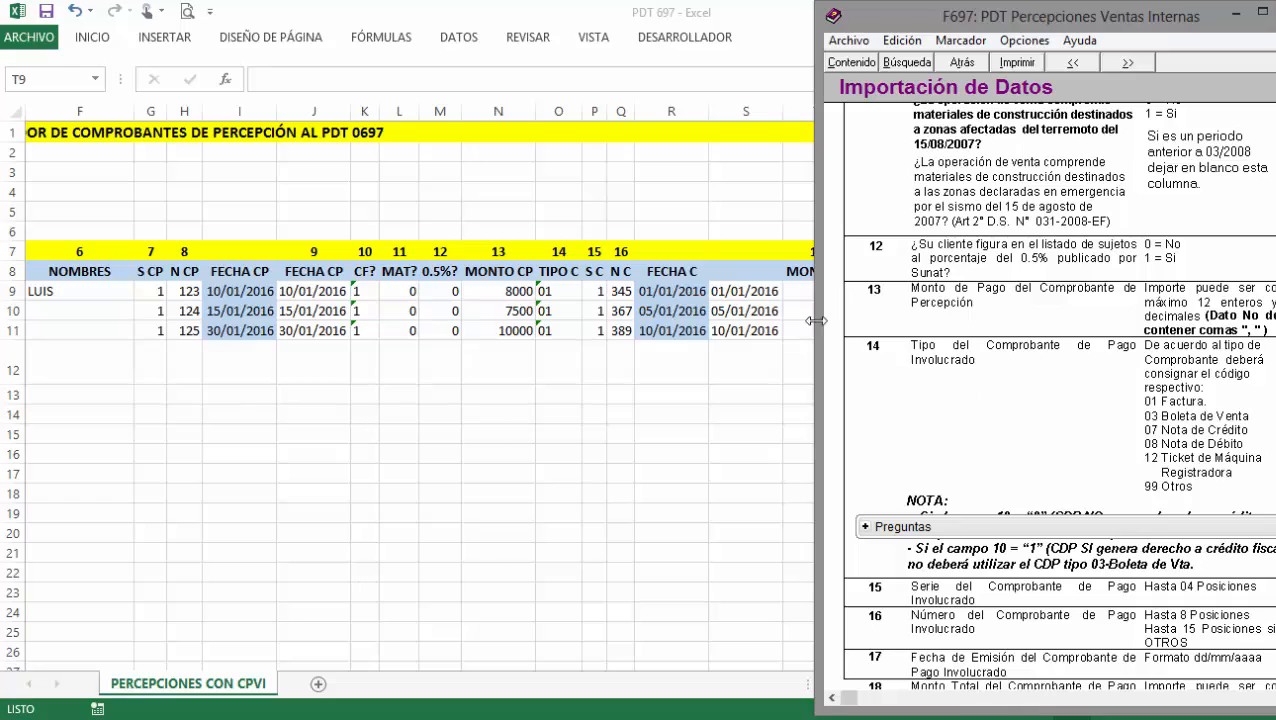
Copy the FECHA C header from R8 into S8 and enter field number 17 in S7.
left_click(764, 277)
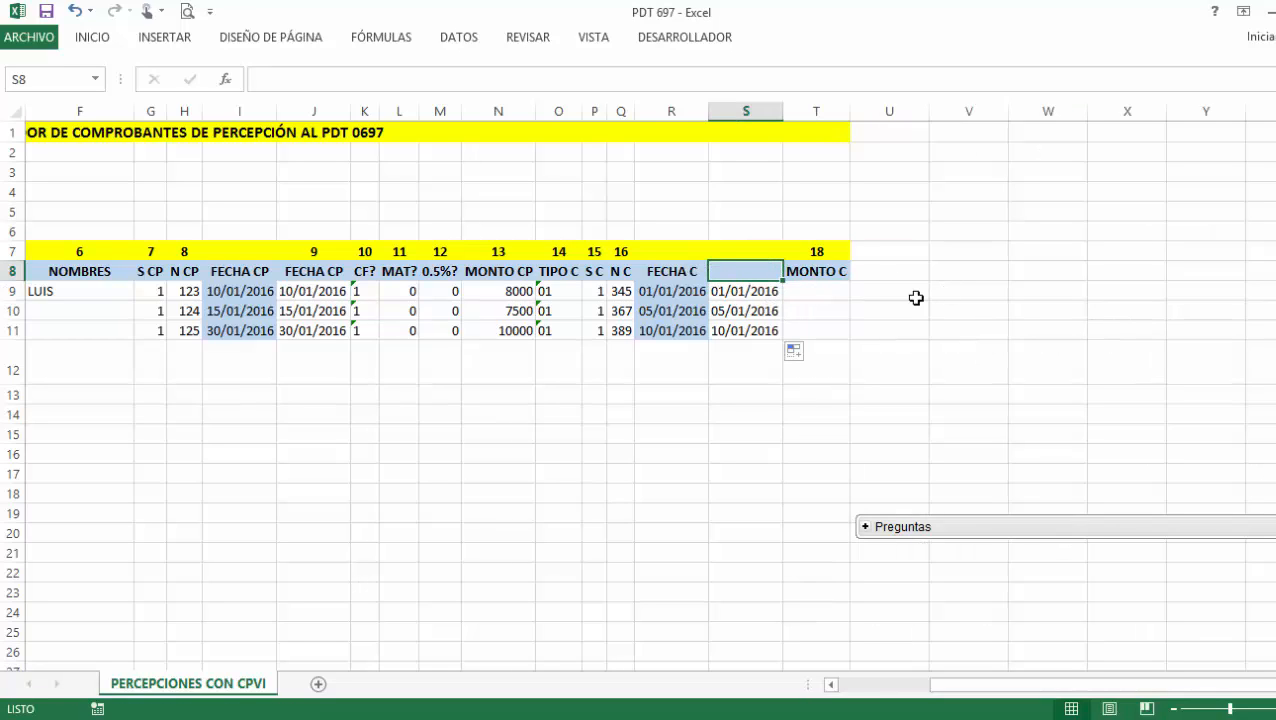
left_click(669, 275)
key("ctrl+c")
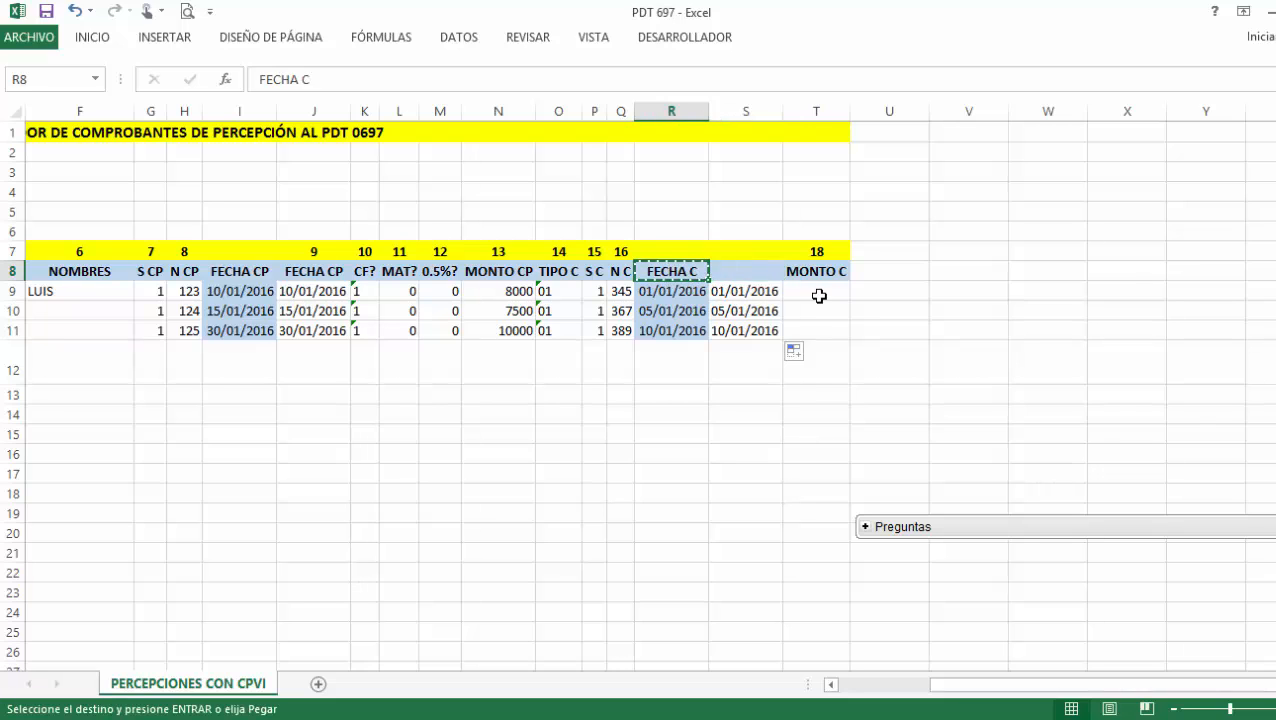
key("Right")
key("ctrl+v")
key("Up")
type("17")
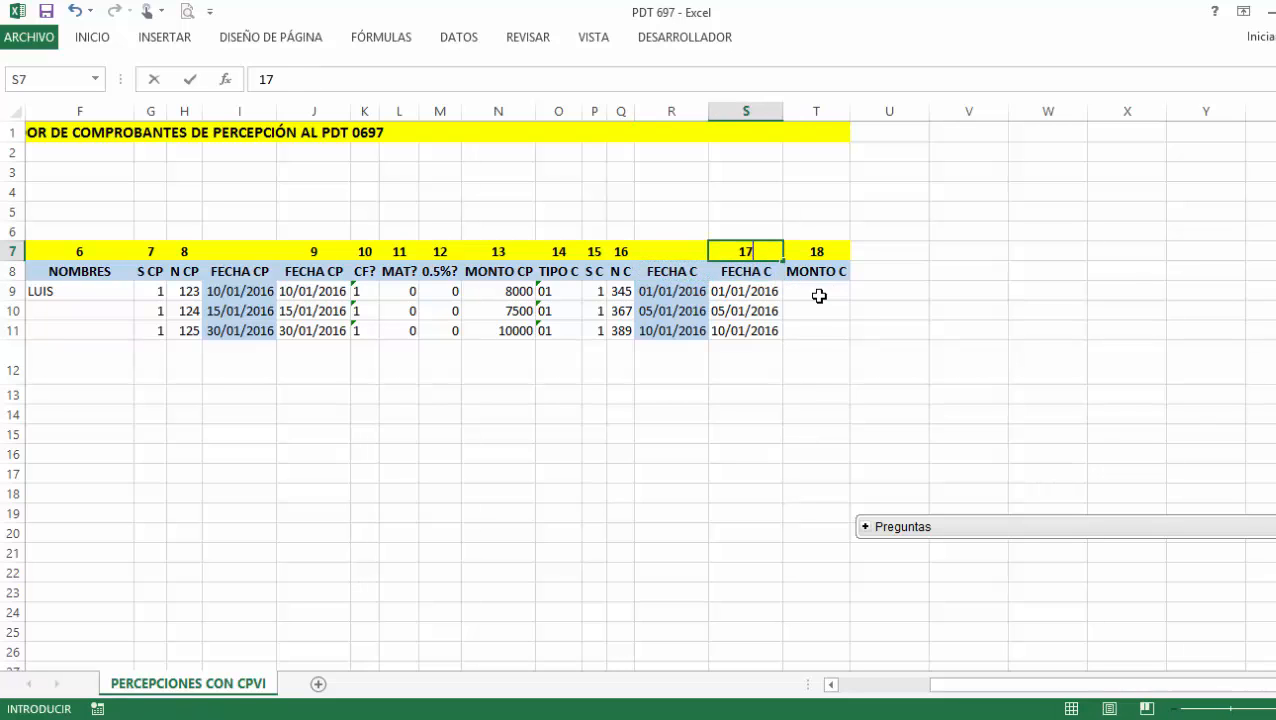
left_click(818, 293)
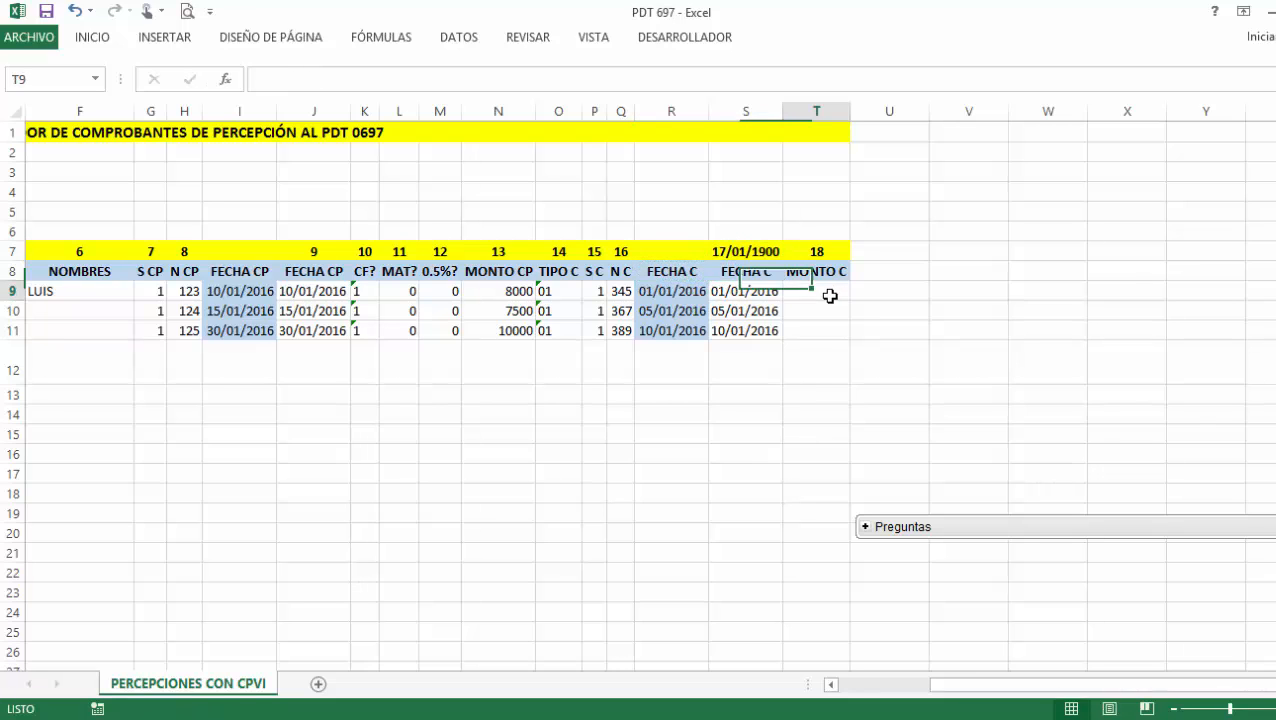
Format column S as General so 17 shows as a plain number.
left_click(740, 112)
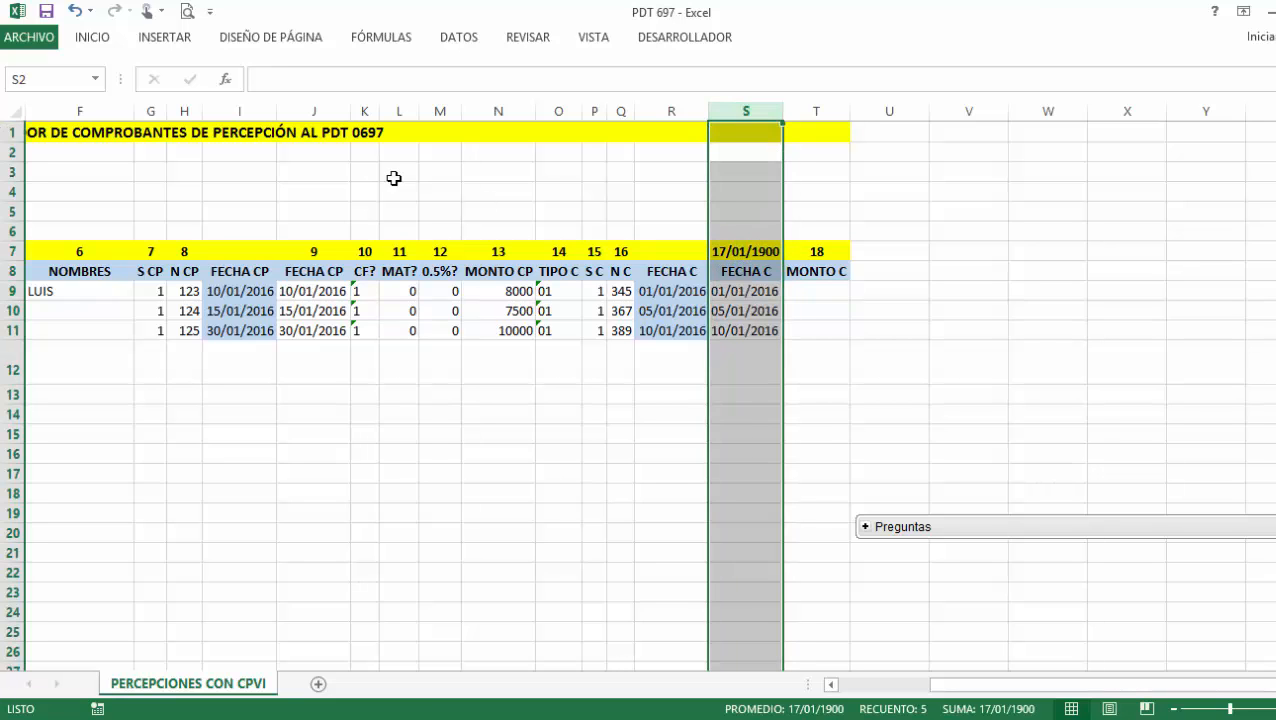
left_click(93, 37)
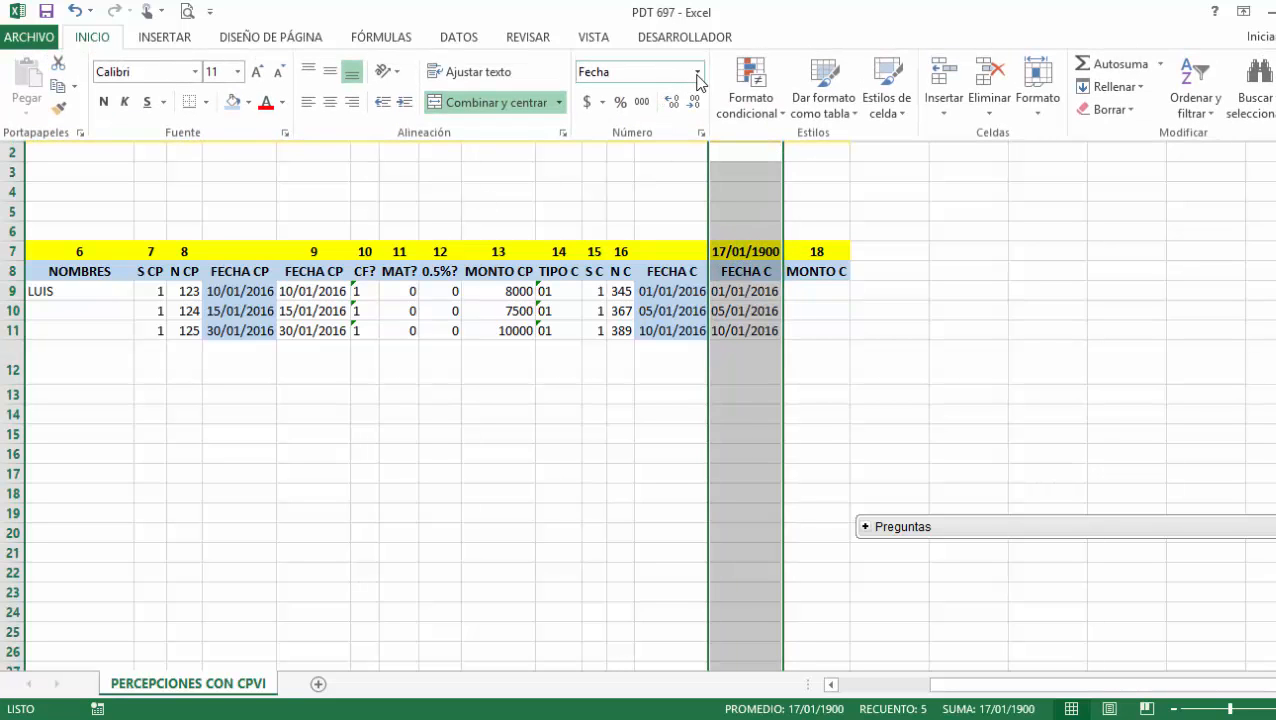
left_click(697, 82)
left_click(615, 106)
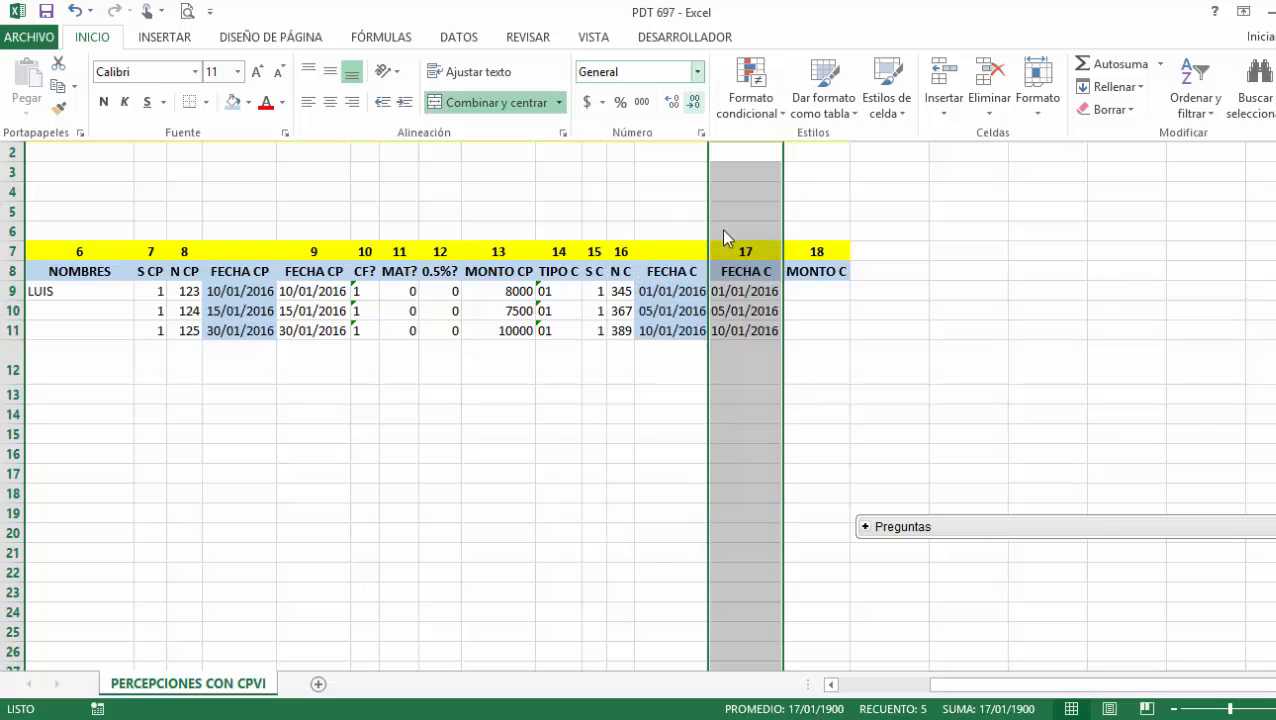
Check the date formulas in S9 and S11 and consult the PDT import help.
left_click(753, 293)
left_click(759, 325)
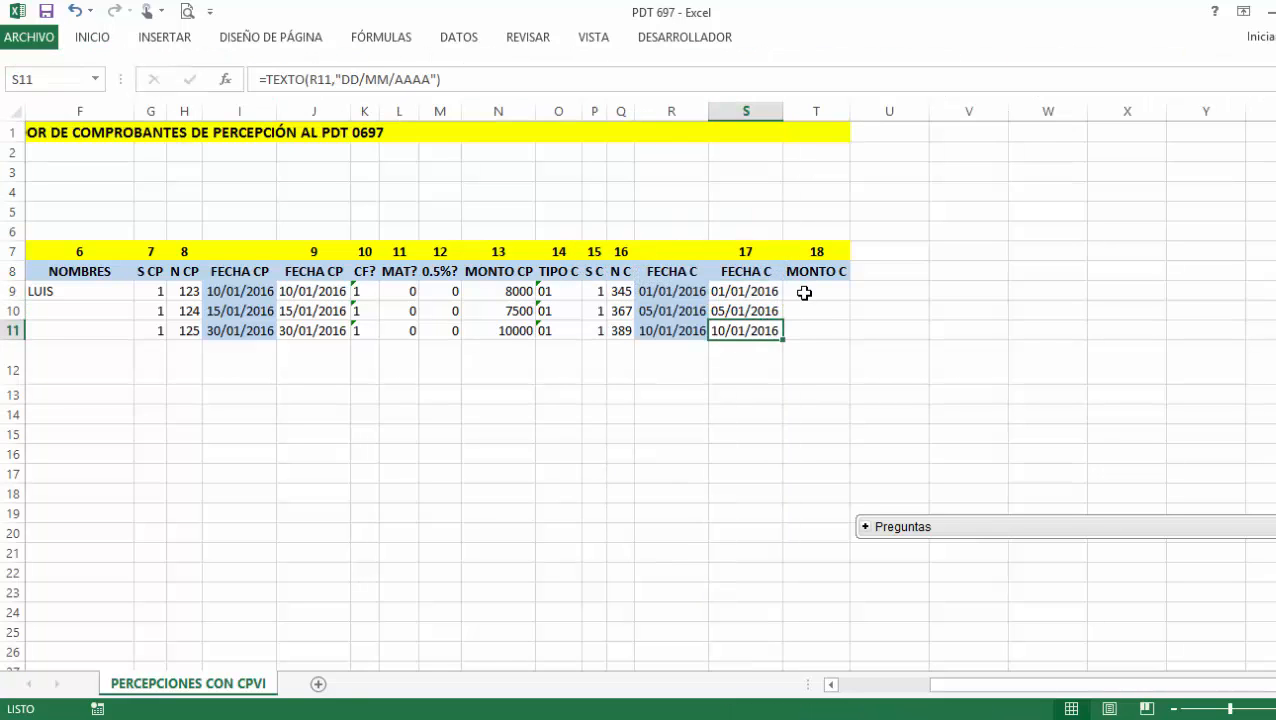
left_click(816, 310)
left_click(839, 295)
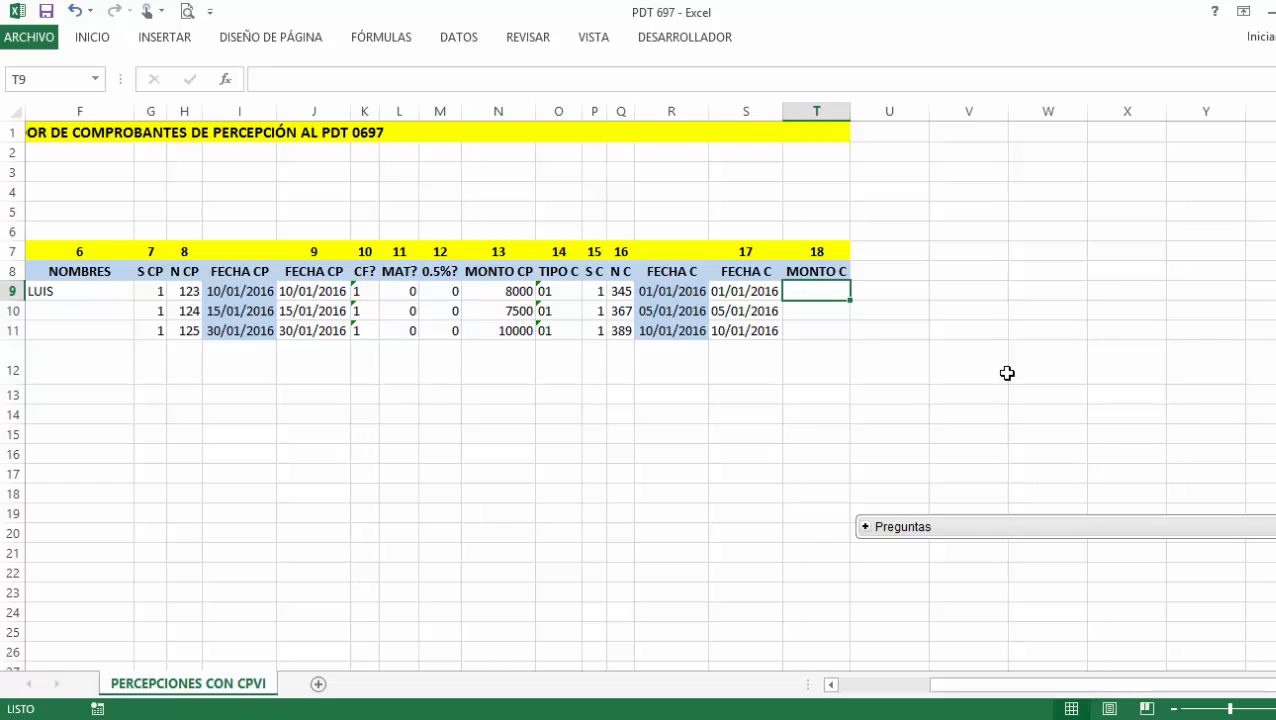
left_click(980, 717)
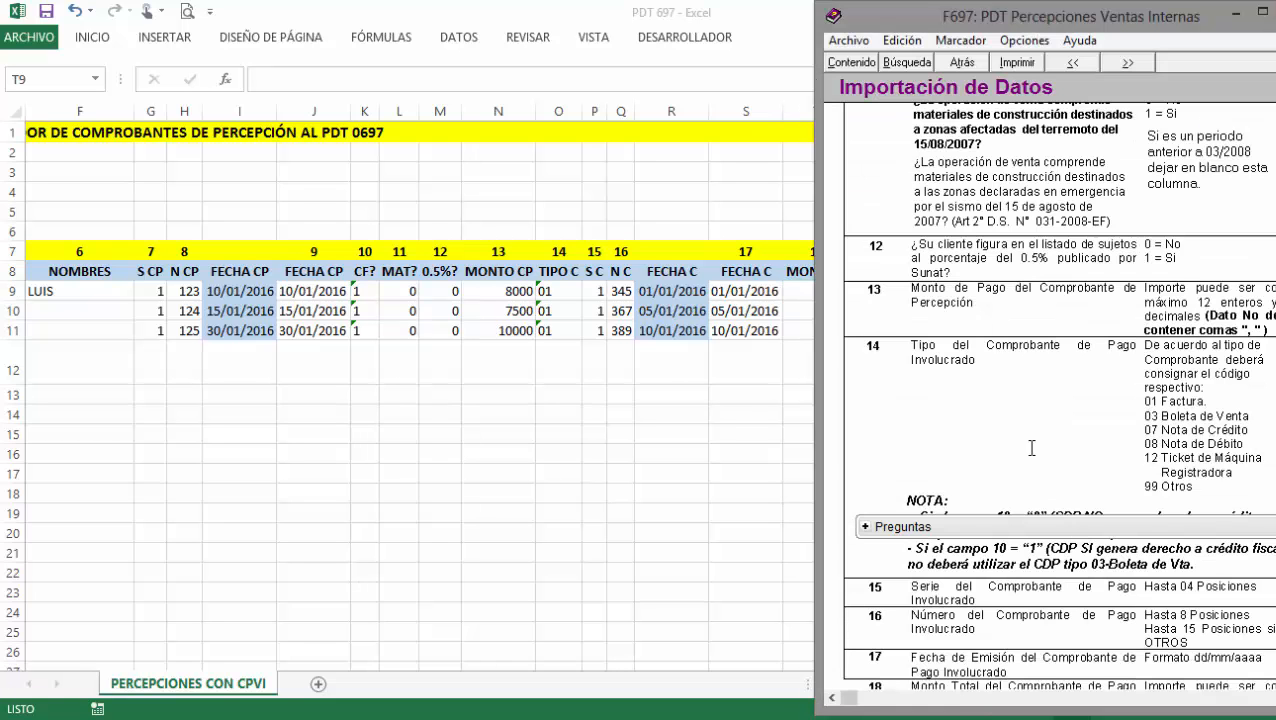
scroll(1058, 530, "down", 3)
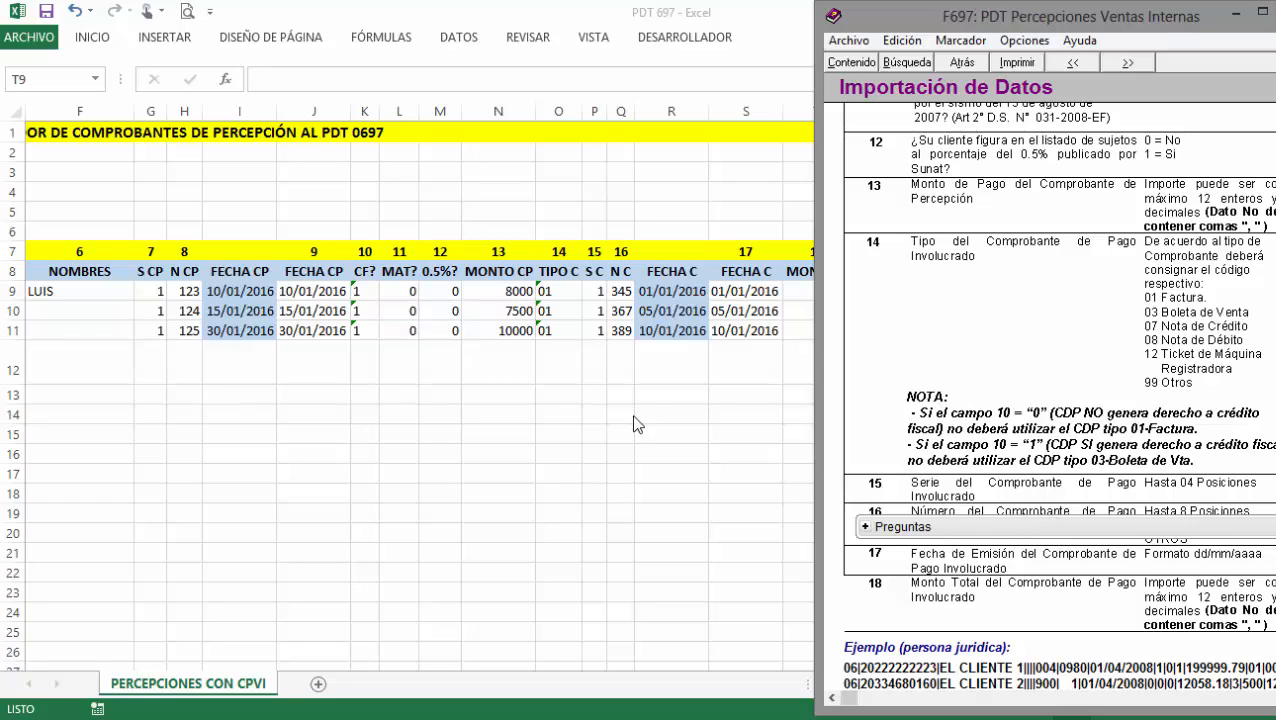
left_click(637, 412)
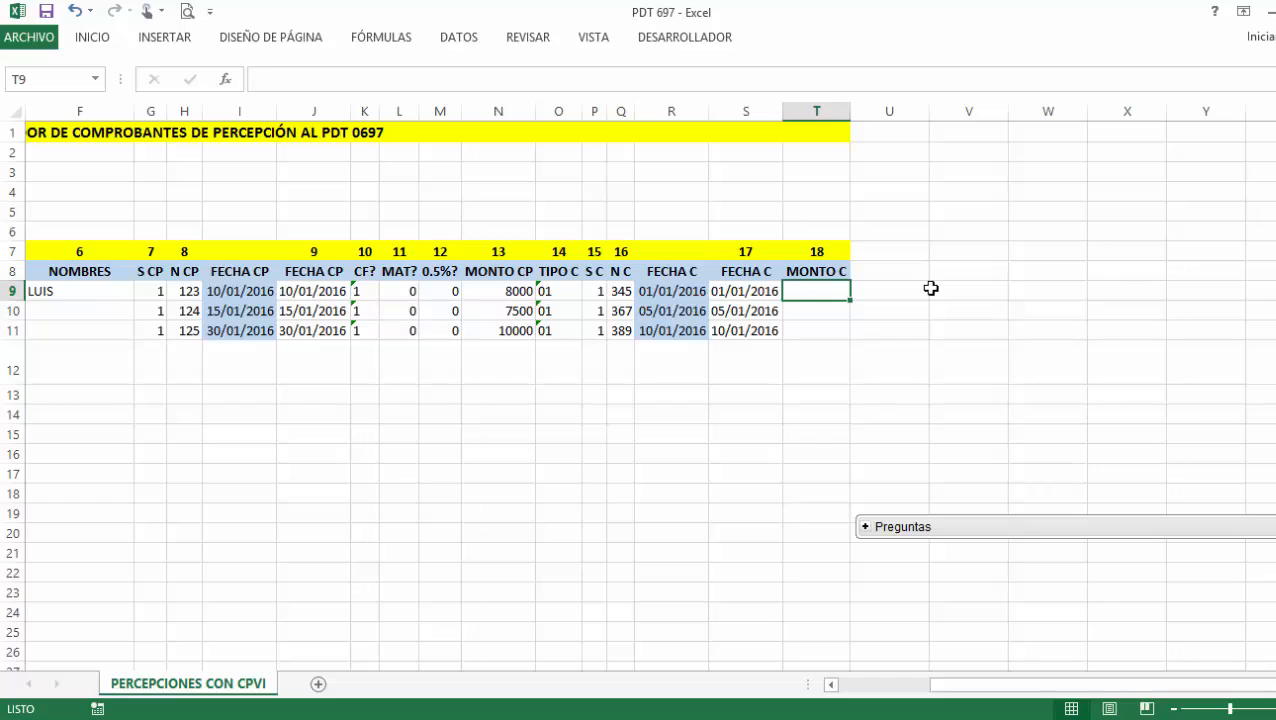
type("10000")
key("Return")
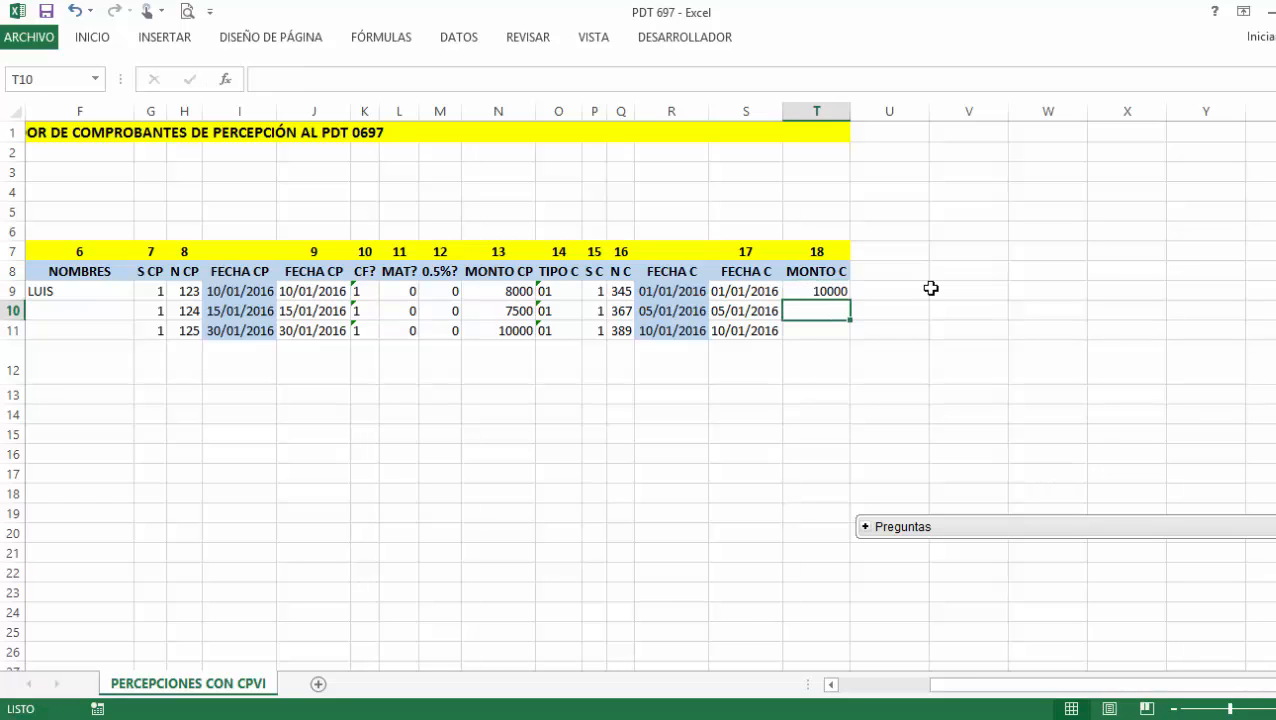
left_click(510, 293)
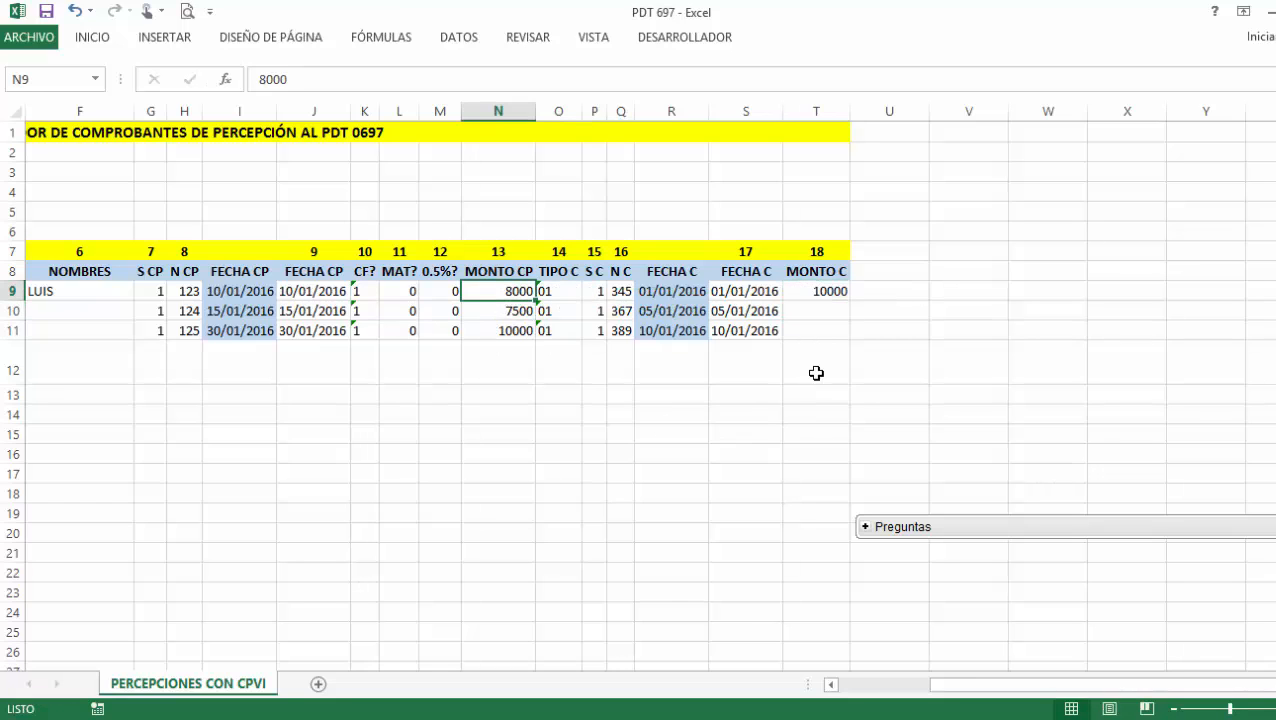
left_click(812, 315)
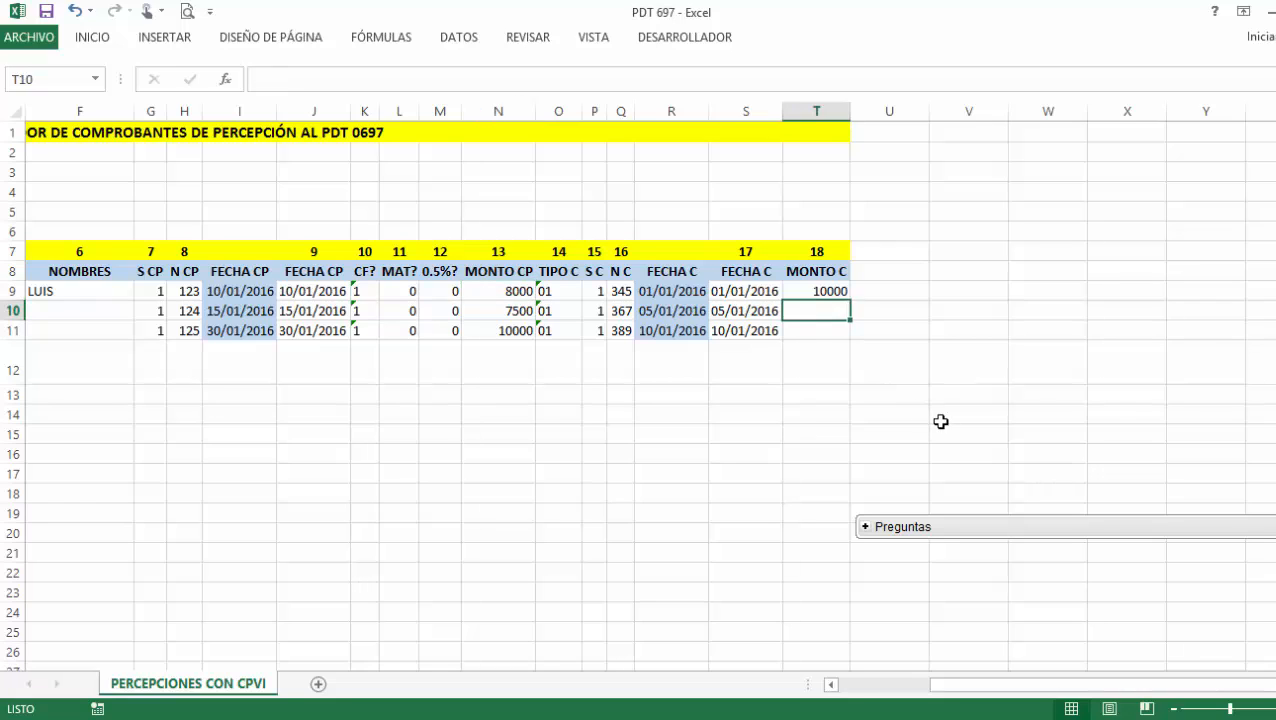
type("8500")
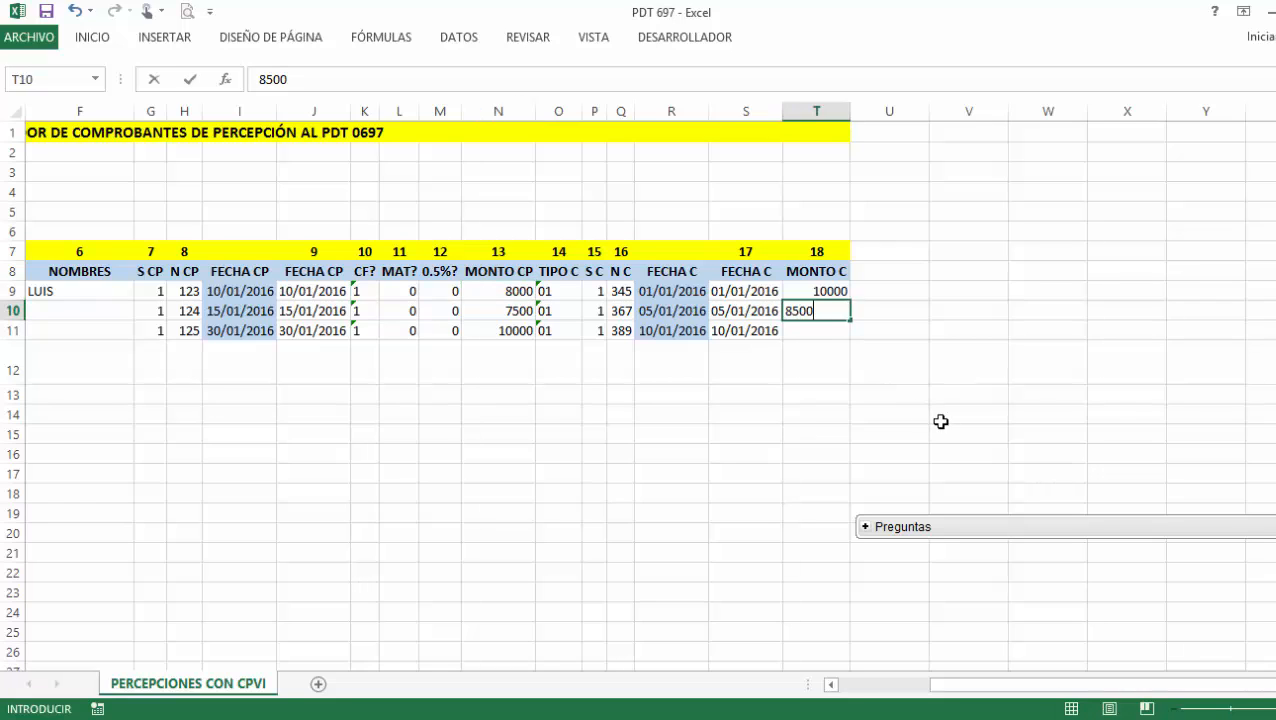
key("Return")
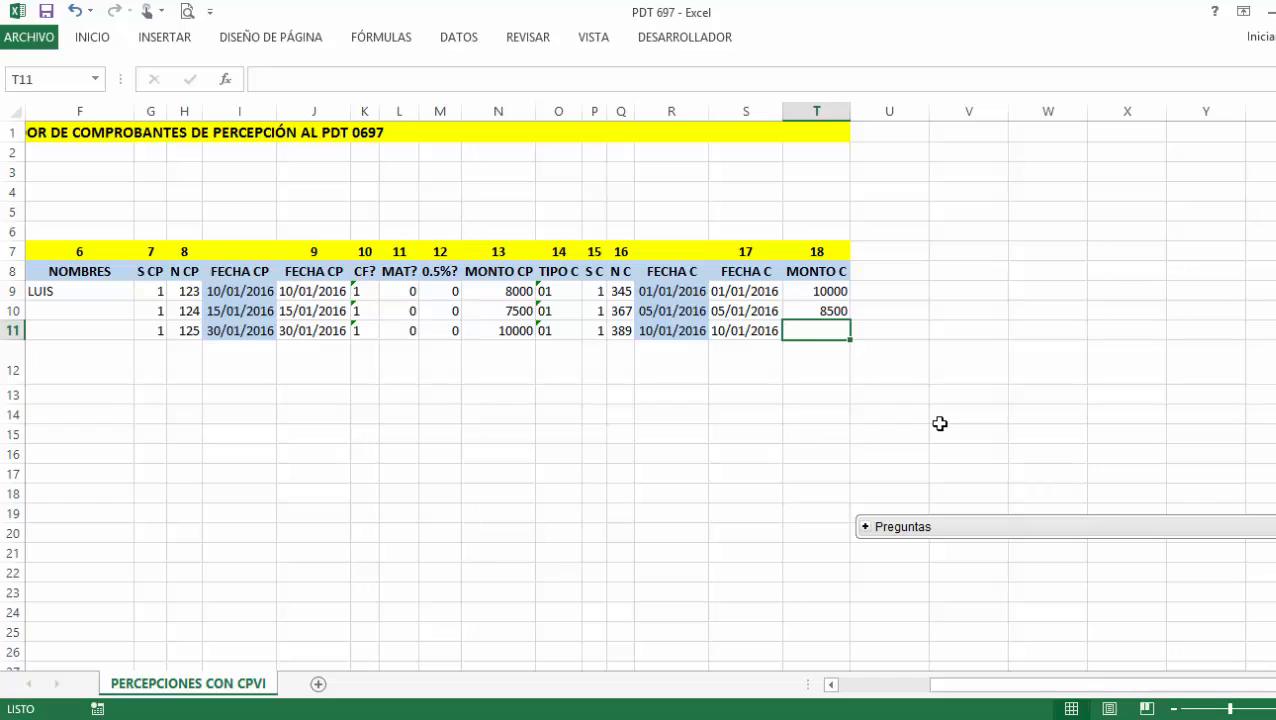
type("10000")
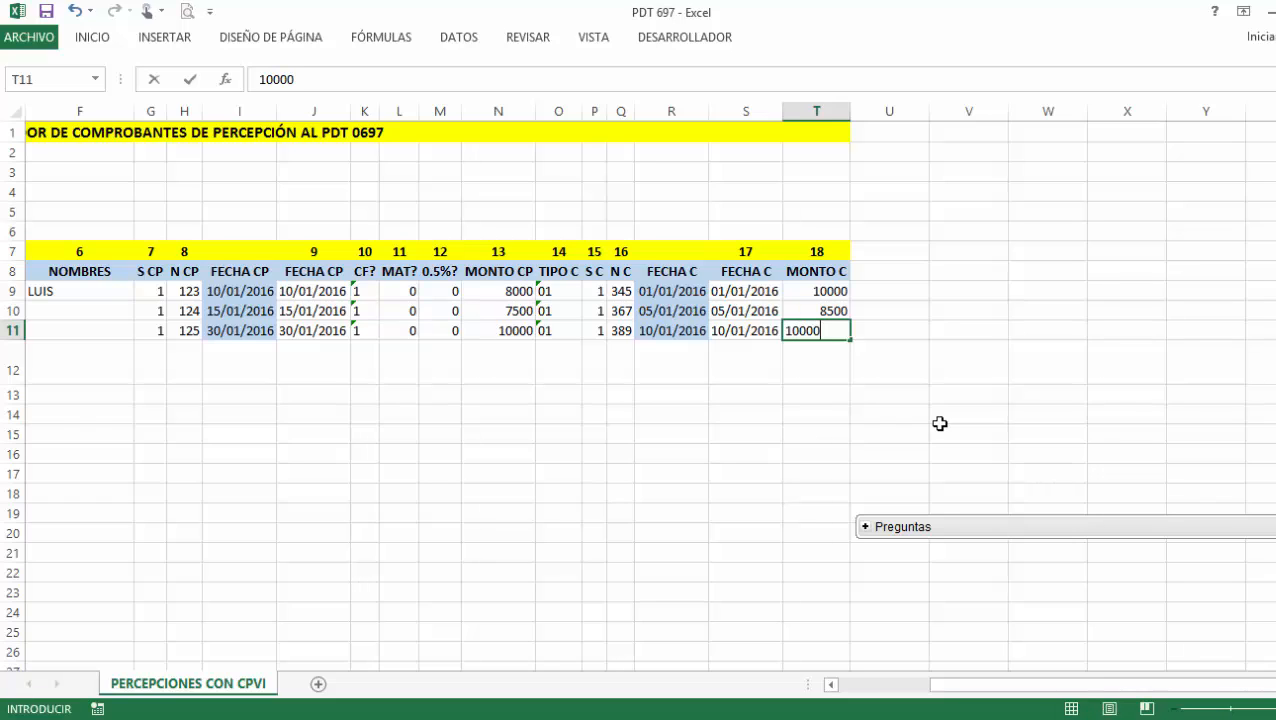
key("Return")
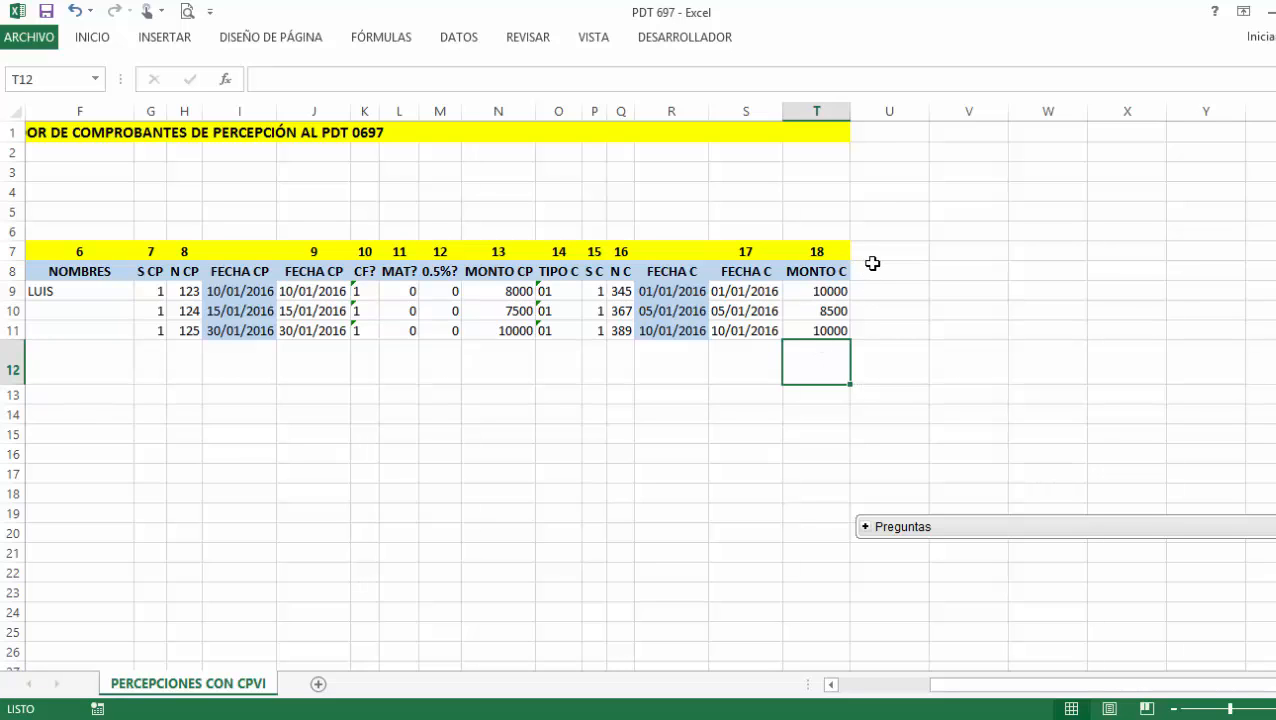
Insert a new column U, head it IMPORTADOR in U7, and widen it to fit.
left_click(905, 111)
right_click(910, 111)
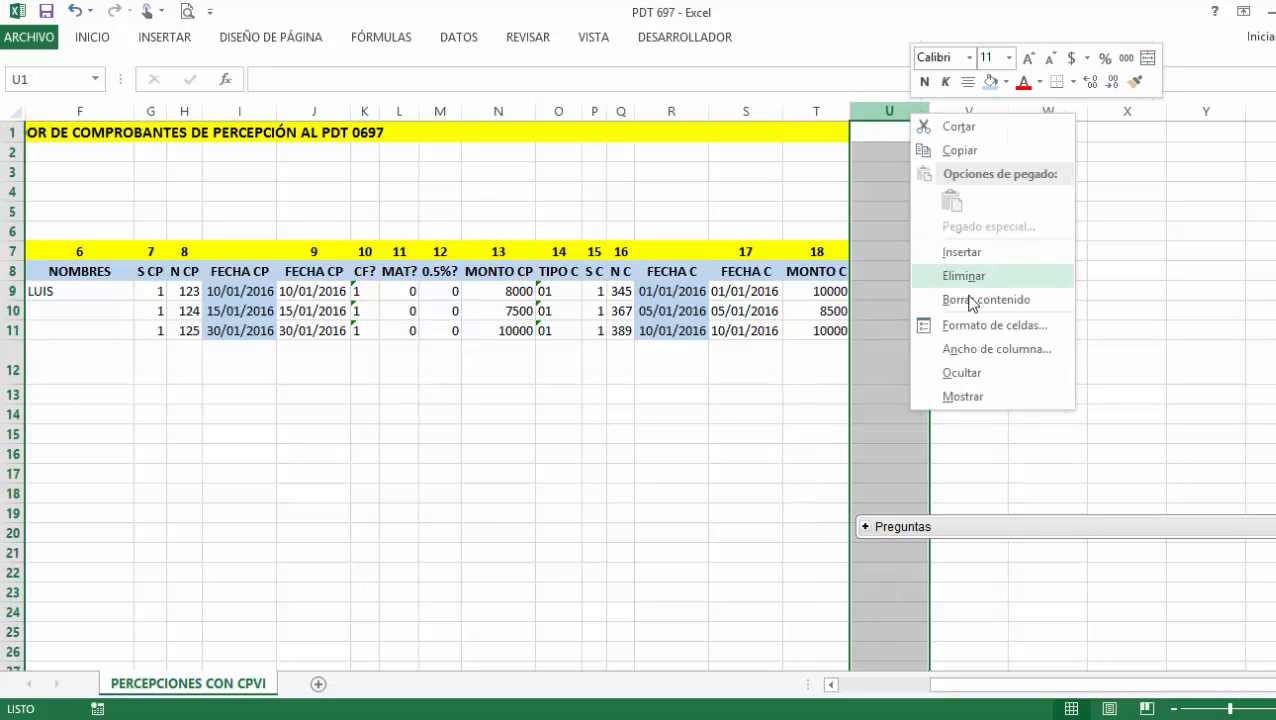
left_click(970, 262)
left_click(886, 253)
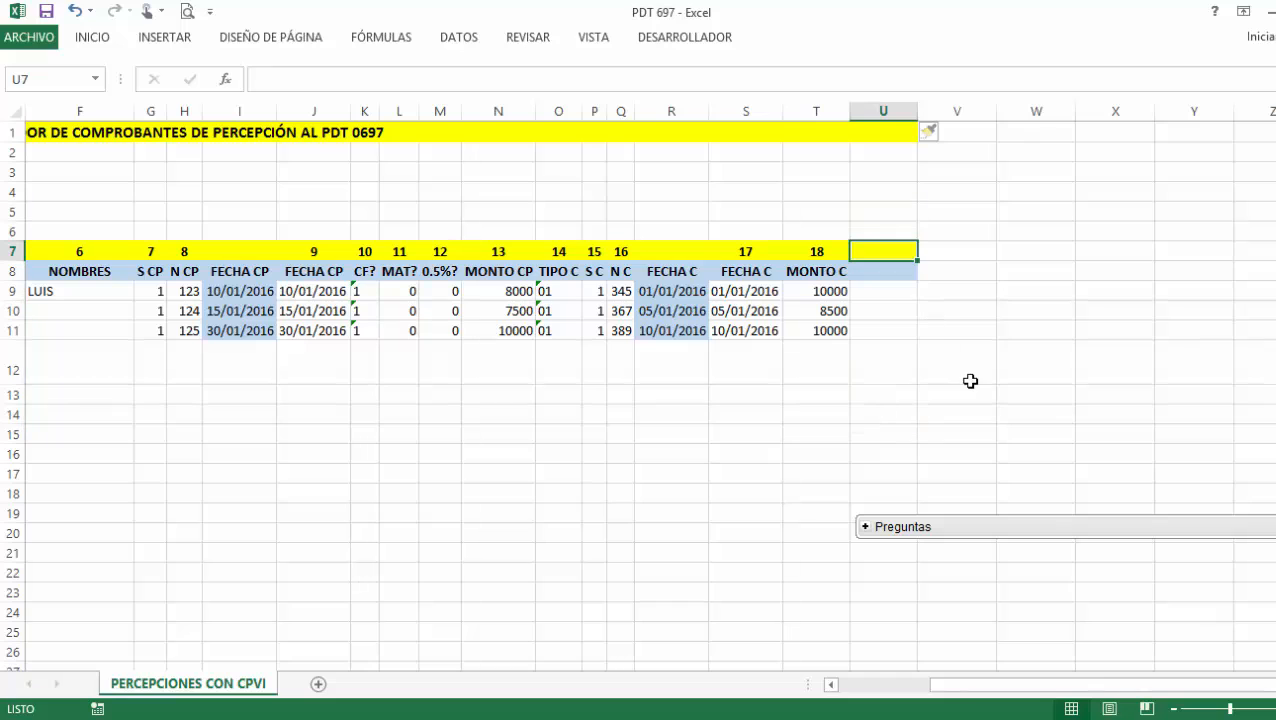
type("IMPORTADOR")
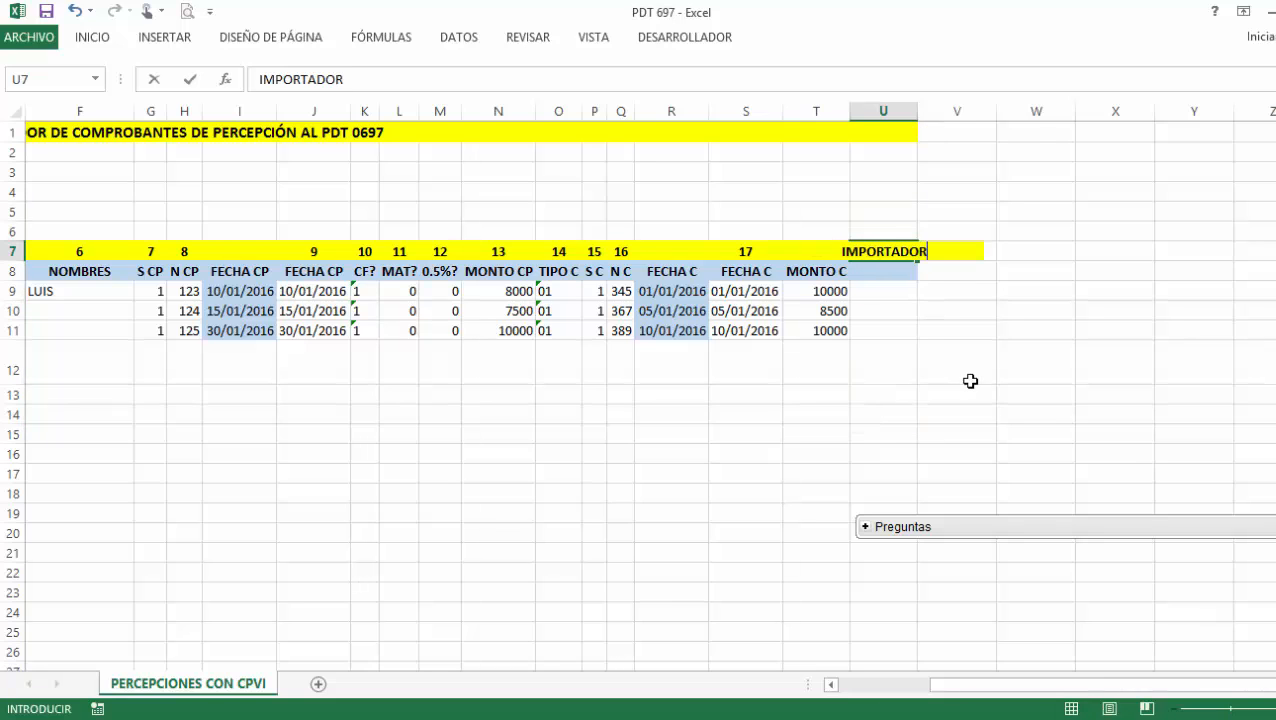
key("Return")
left_click_drag(917, 111, 1227, 148)
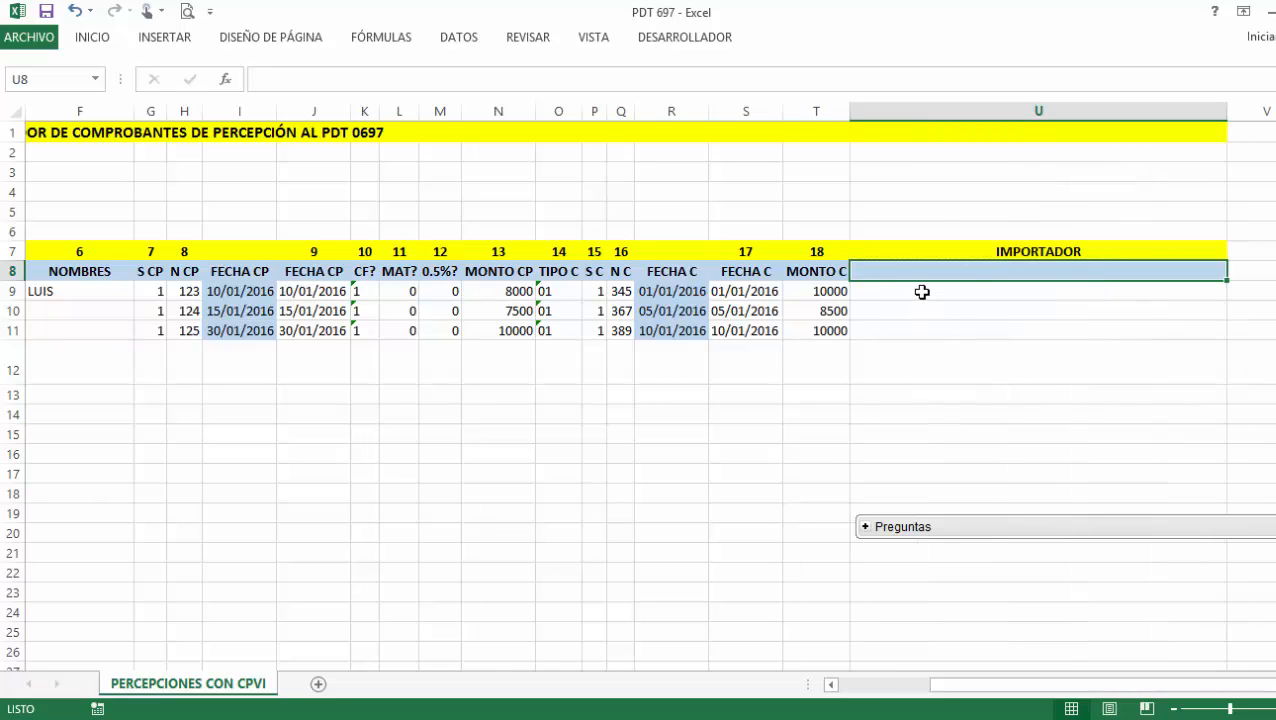
left_click(922, 291)
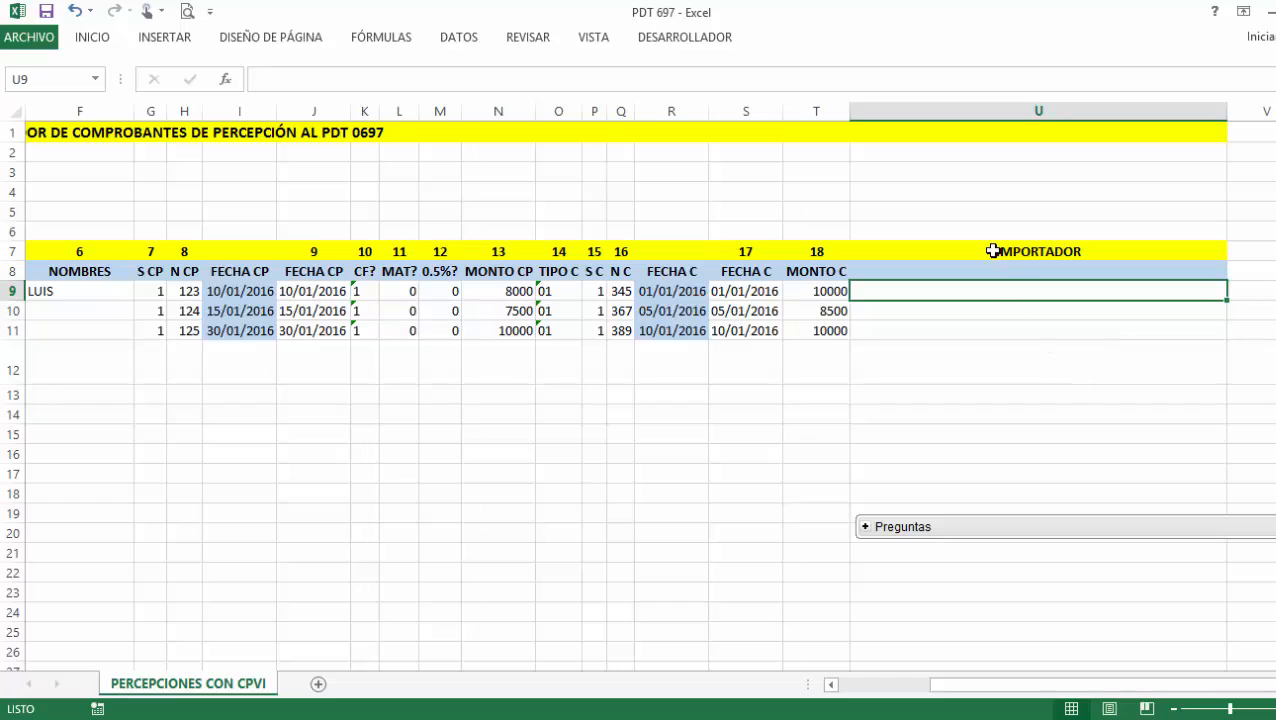
Start a =CONCATENAR formula in U9 with cell A9 as the first field.
type("=")
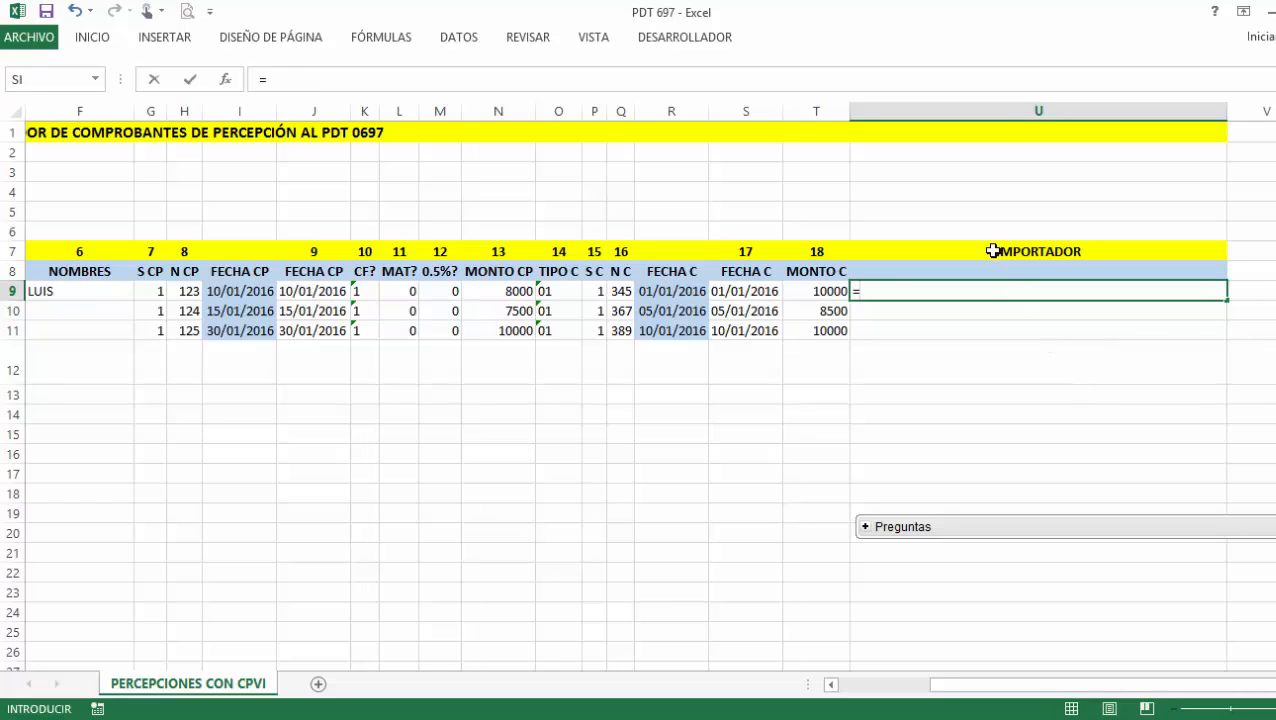
type("CONTA")
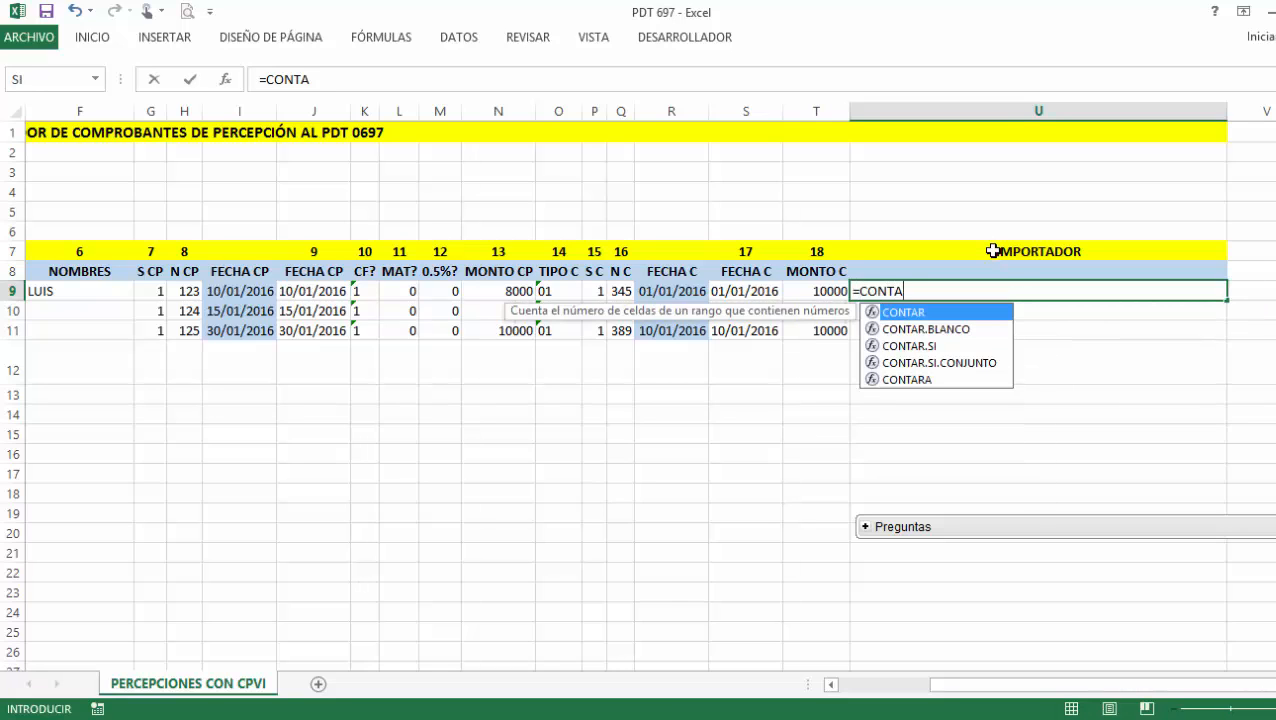
key("BackSpace")
key("BackSpace")
type("CA")
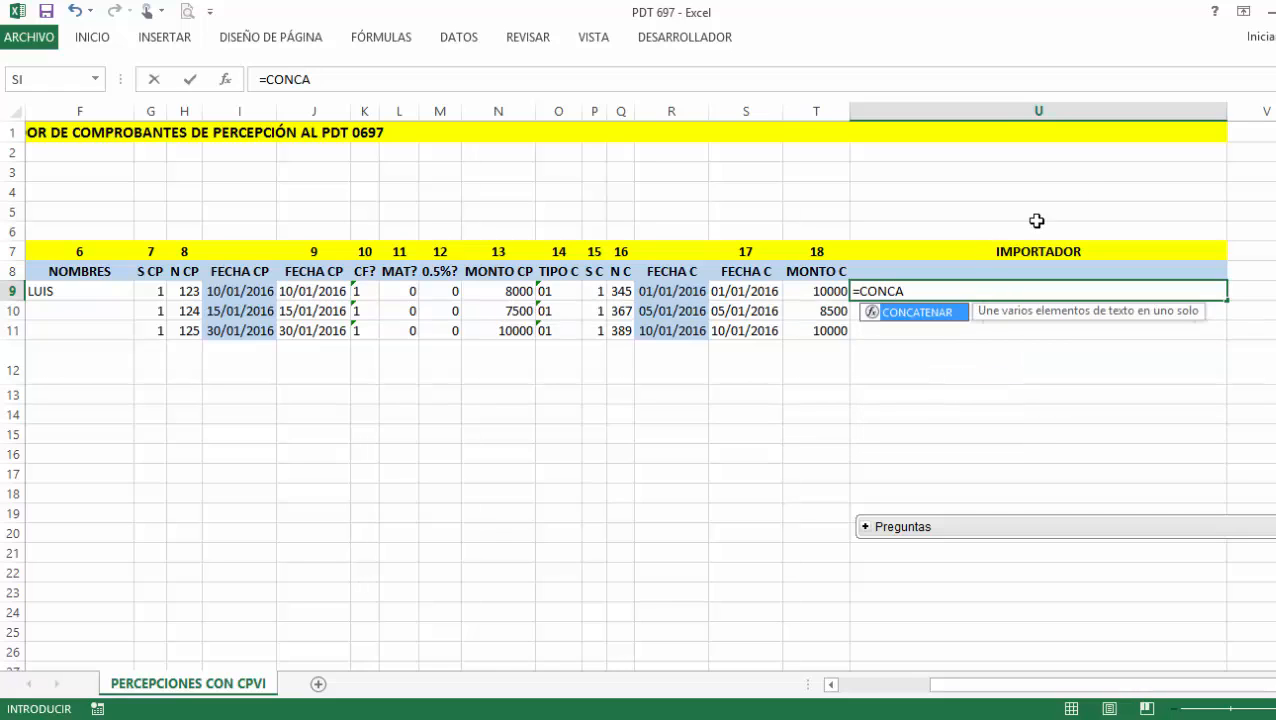
double_click(948, 313)
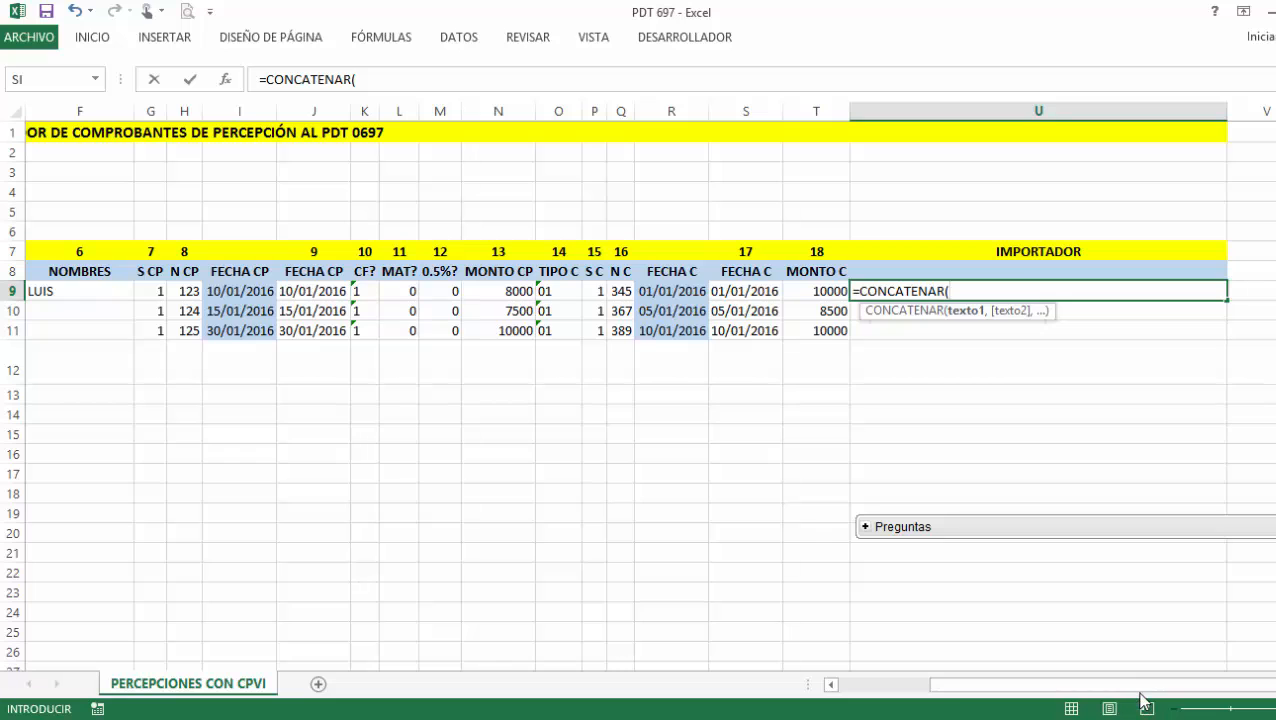
left_click_drag(1131, 691, 940, 695)
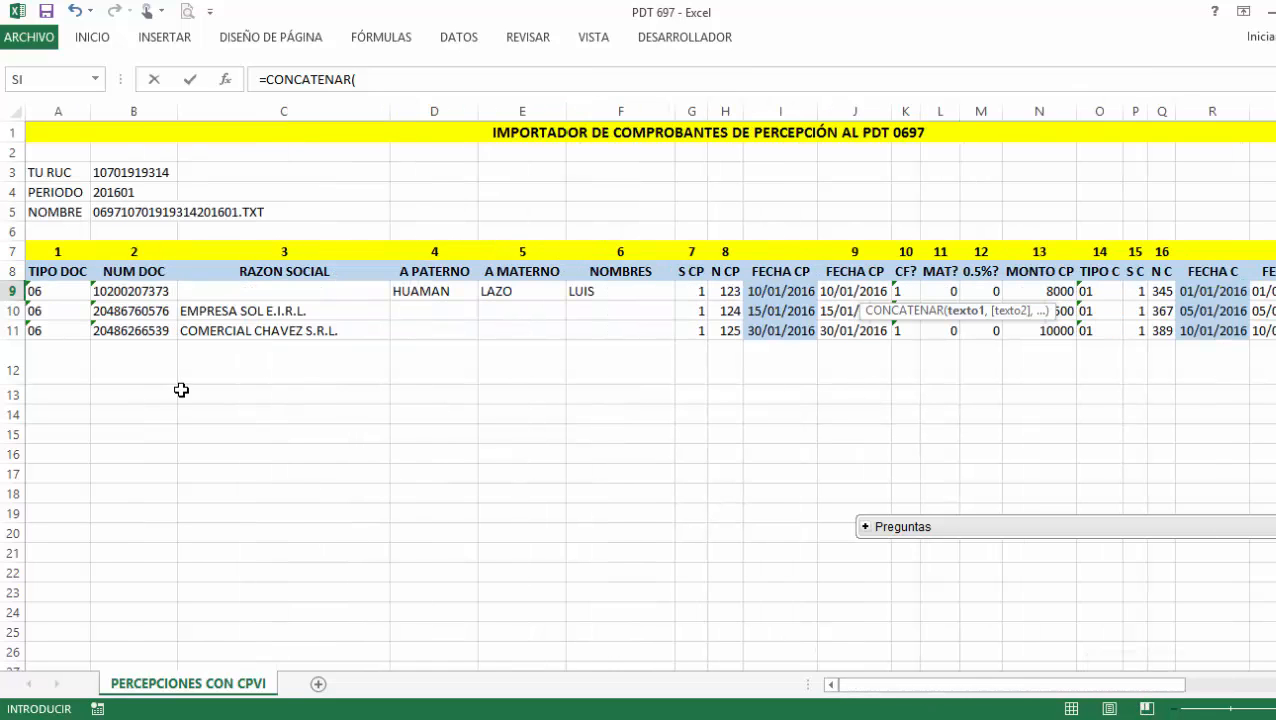
left_click(68, 293)
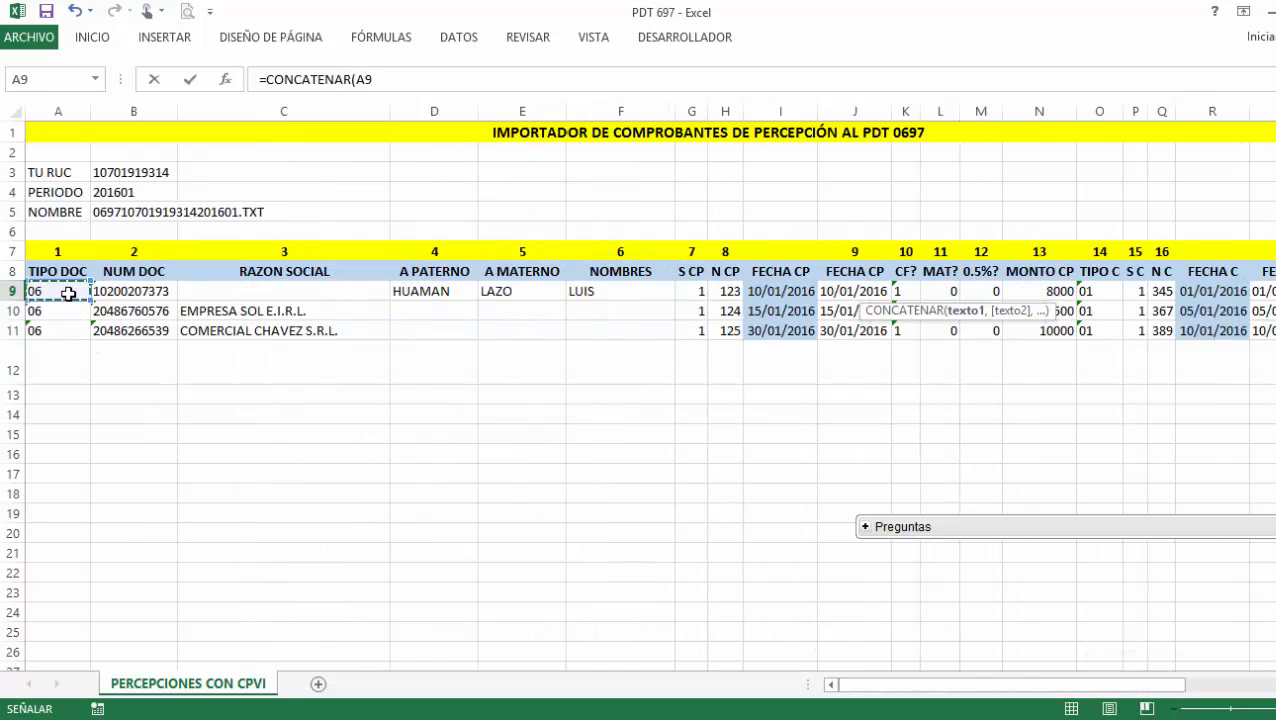
type(",\"1")
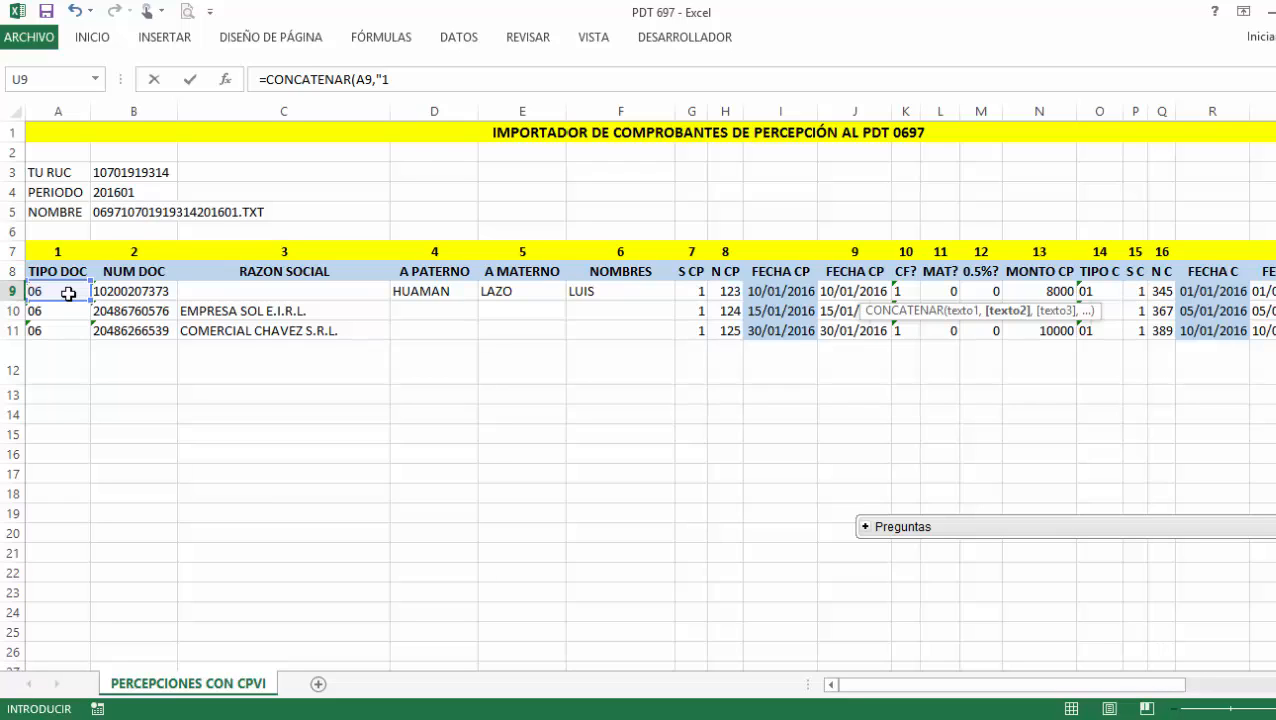
type(",")
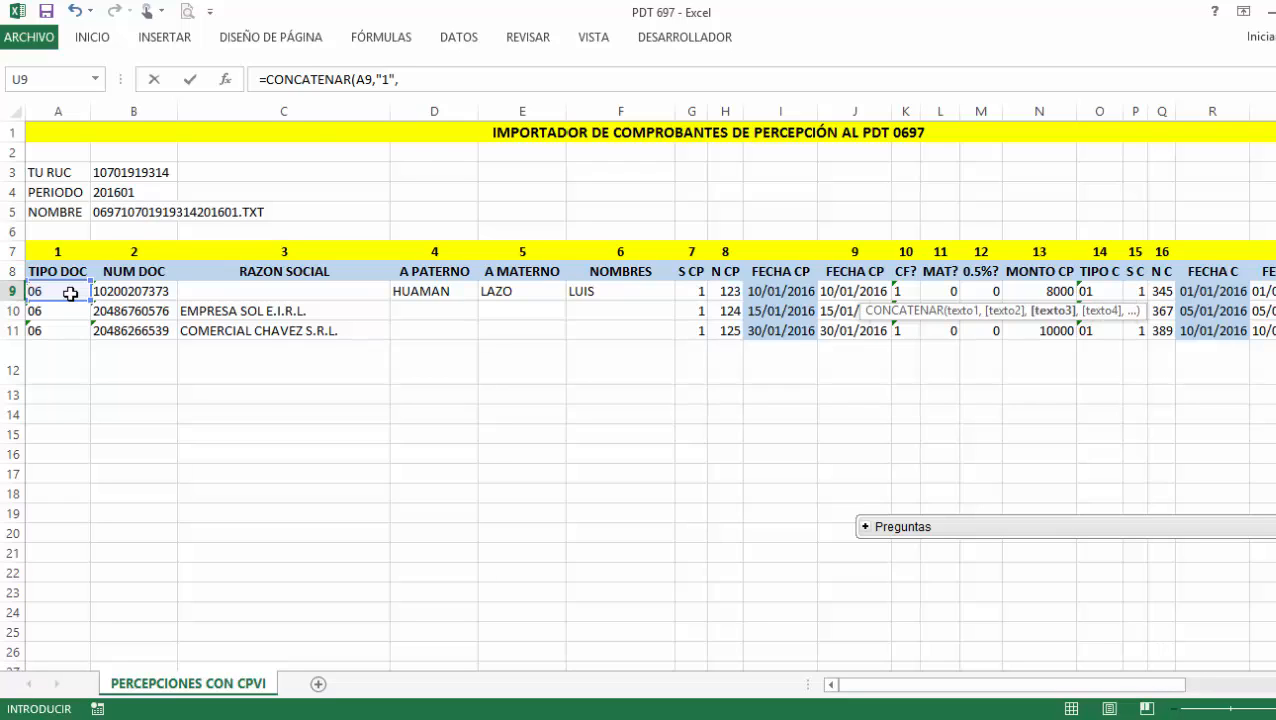
left_click(403, 82)
left_click_drag(398, 82, 373, 80)
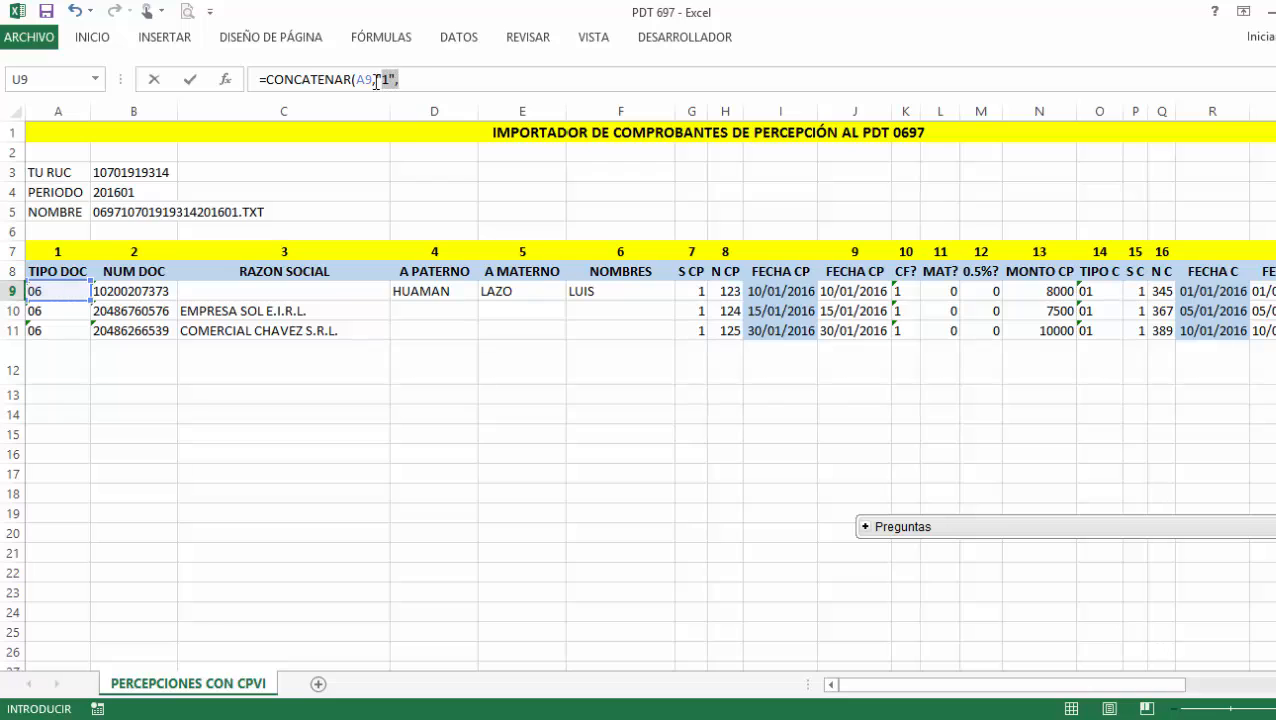
left_click(424, 90)
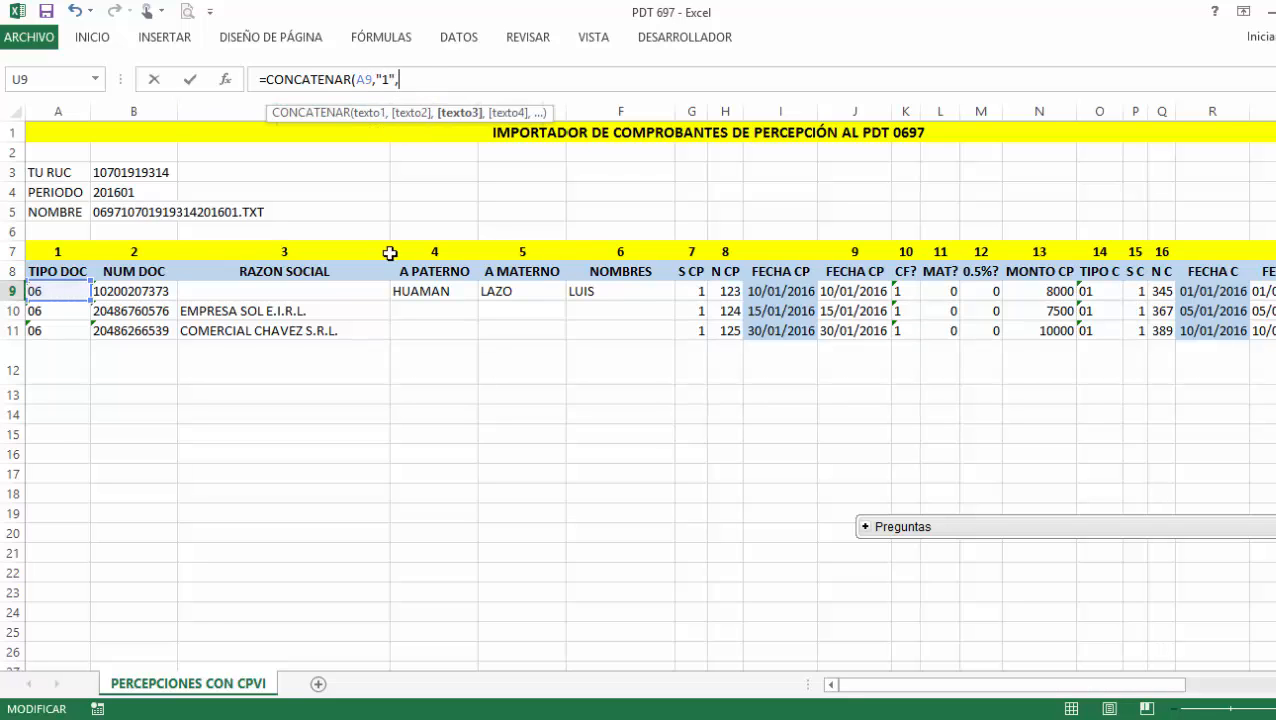
Append B9, C9, D9, E9 and J9 to the formula, each followed by "1".
left_click(158, 292)
type(",\"1\",")
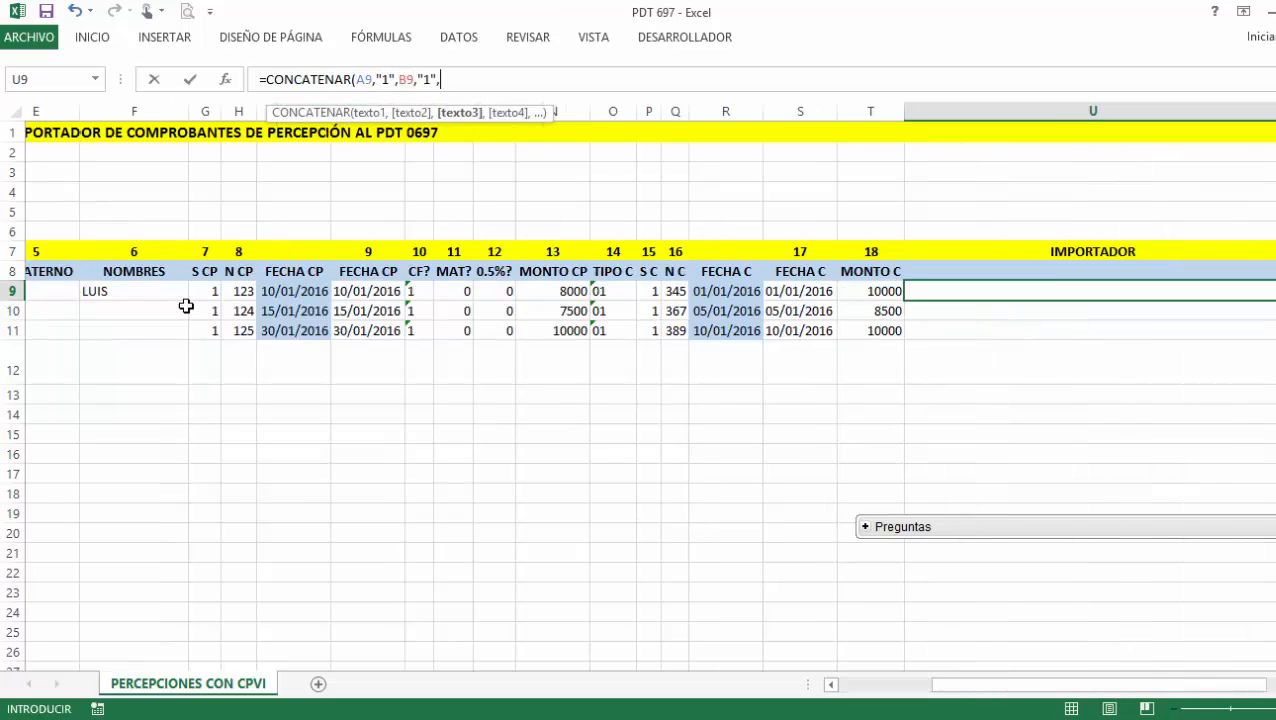
left_click_drag(1094, 690, 874, 692)
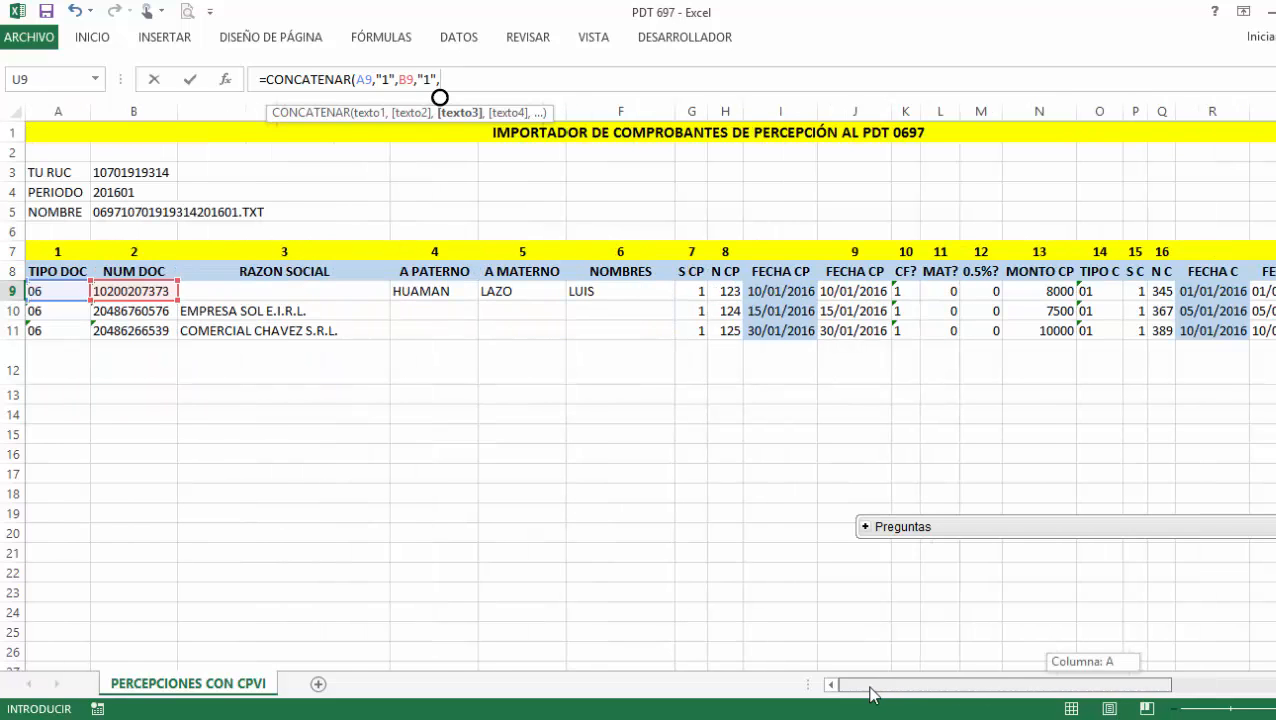
left_click(290, 290)
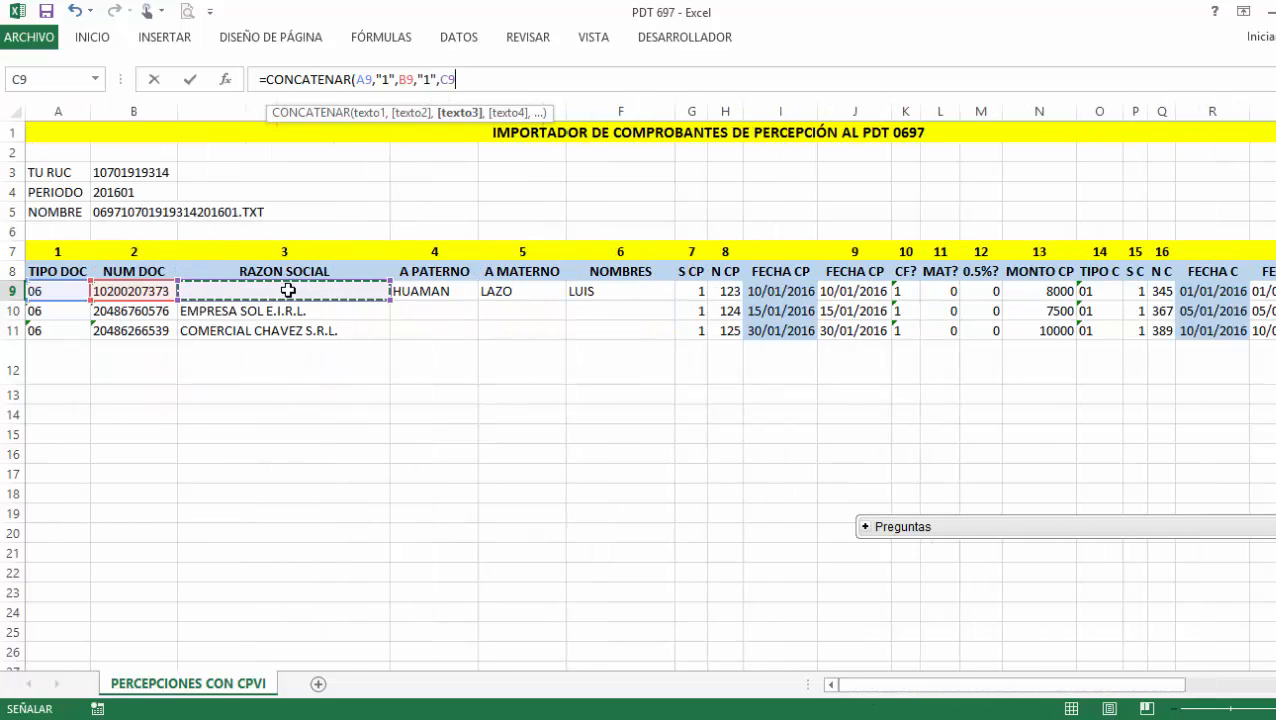
type(",\"1\",")
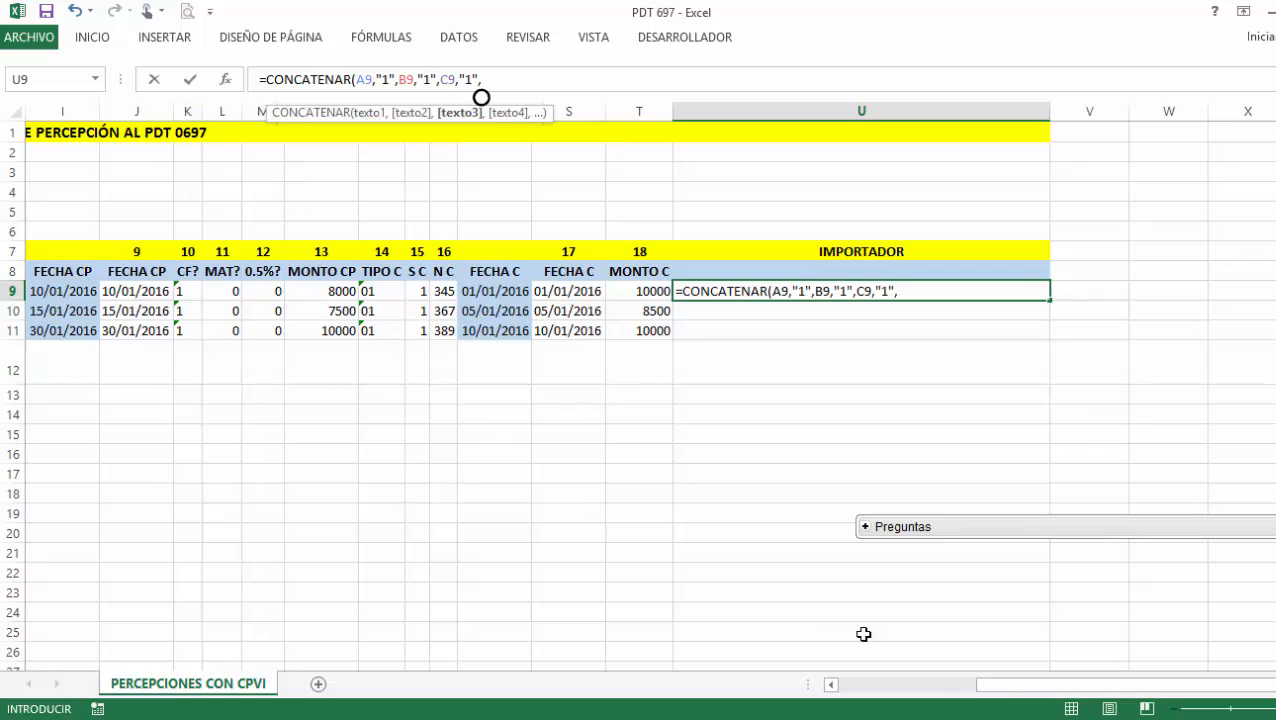
left_click_drag(1004, 695, 828, 688)
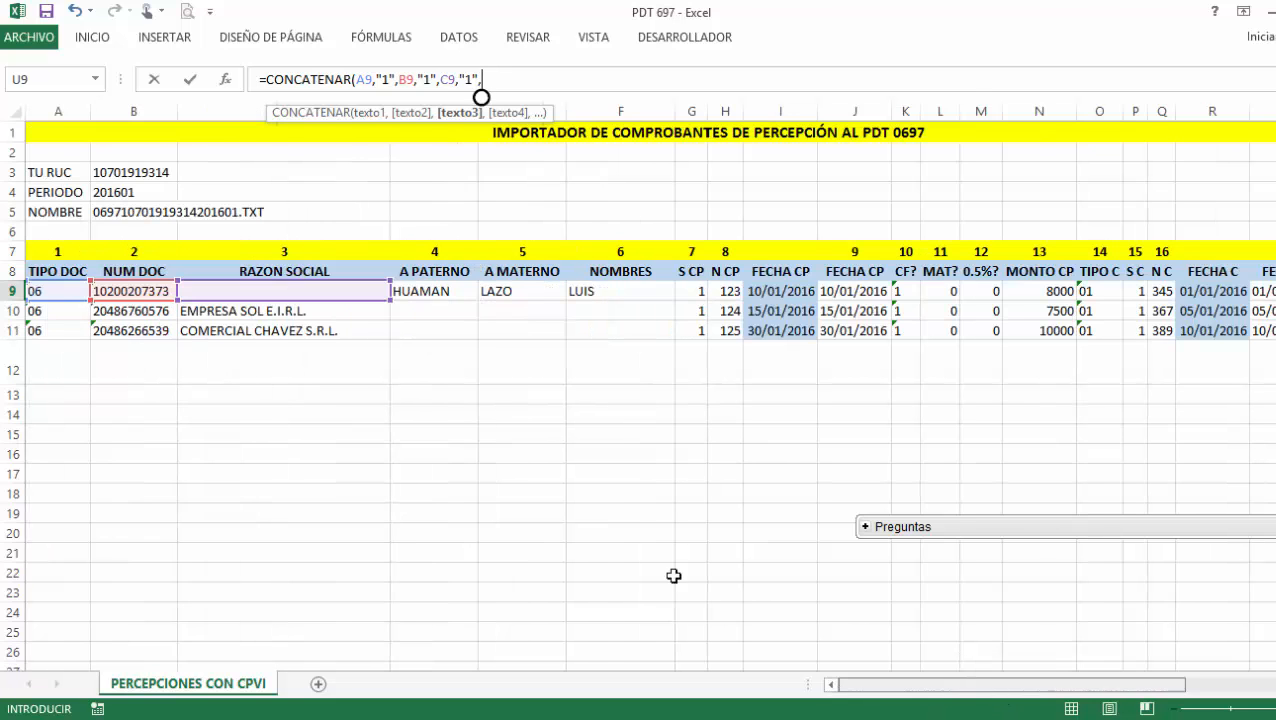
left_click(438, 292)
type(",\"1\",")
left_click_drag(1085, 687, 850, 702)
left_click(502, 291)
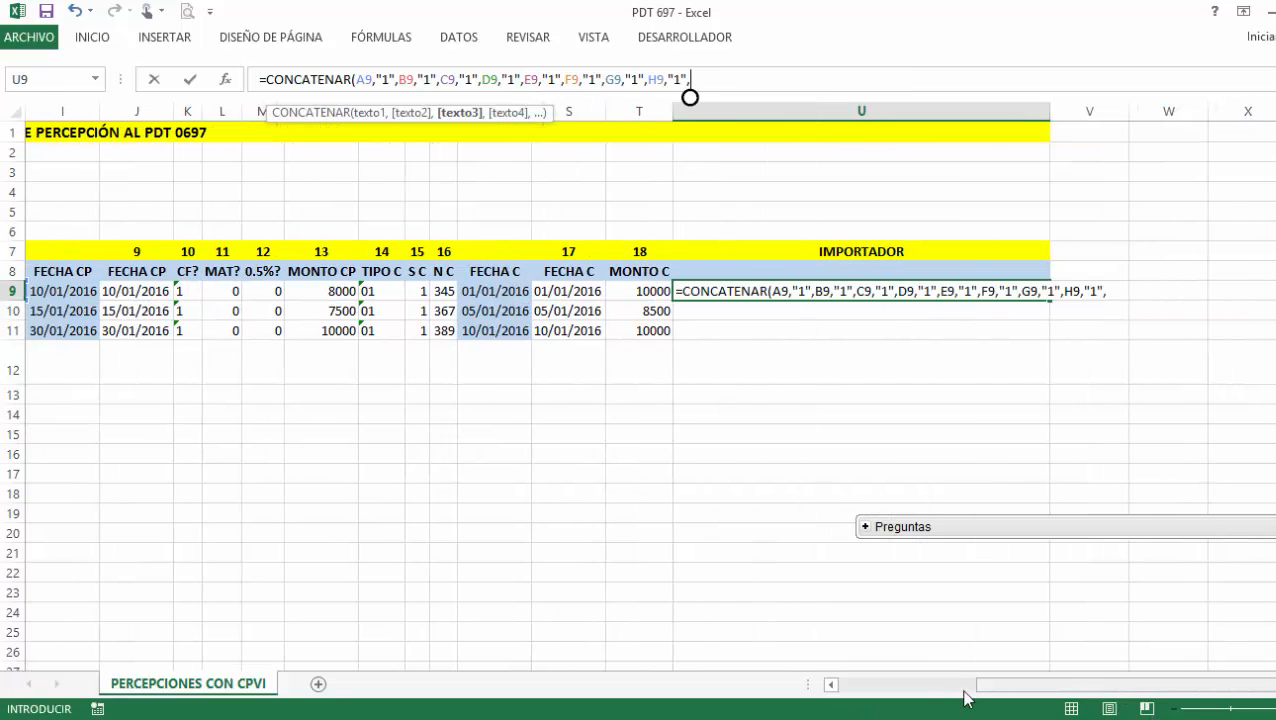
left_click_drag(965, 698, 897, 532)
left_click(859, 292)
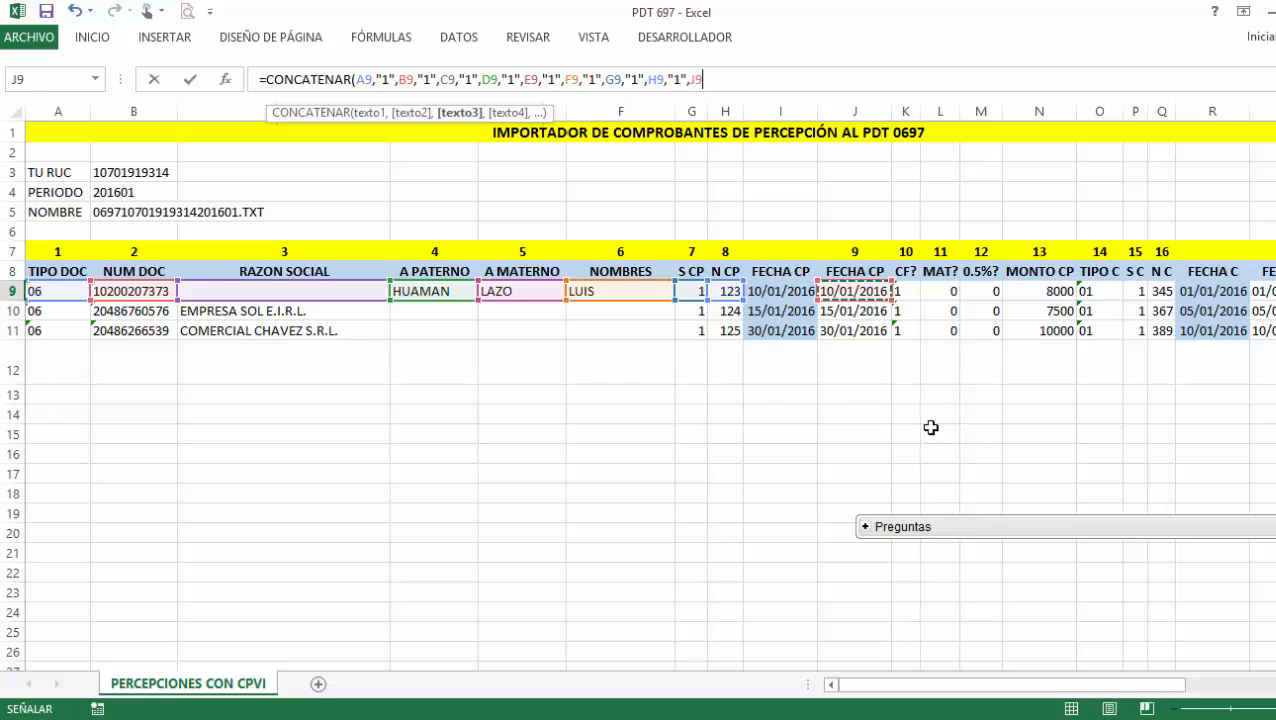
Append K9 through T9 to the formula, each followed by a "1" separator.
type(",\"1\",")
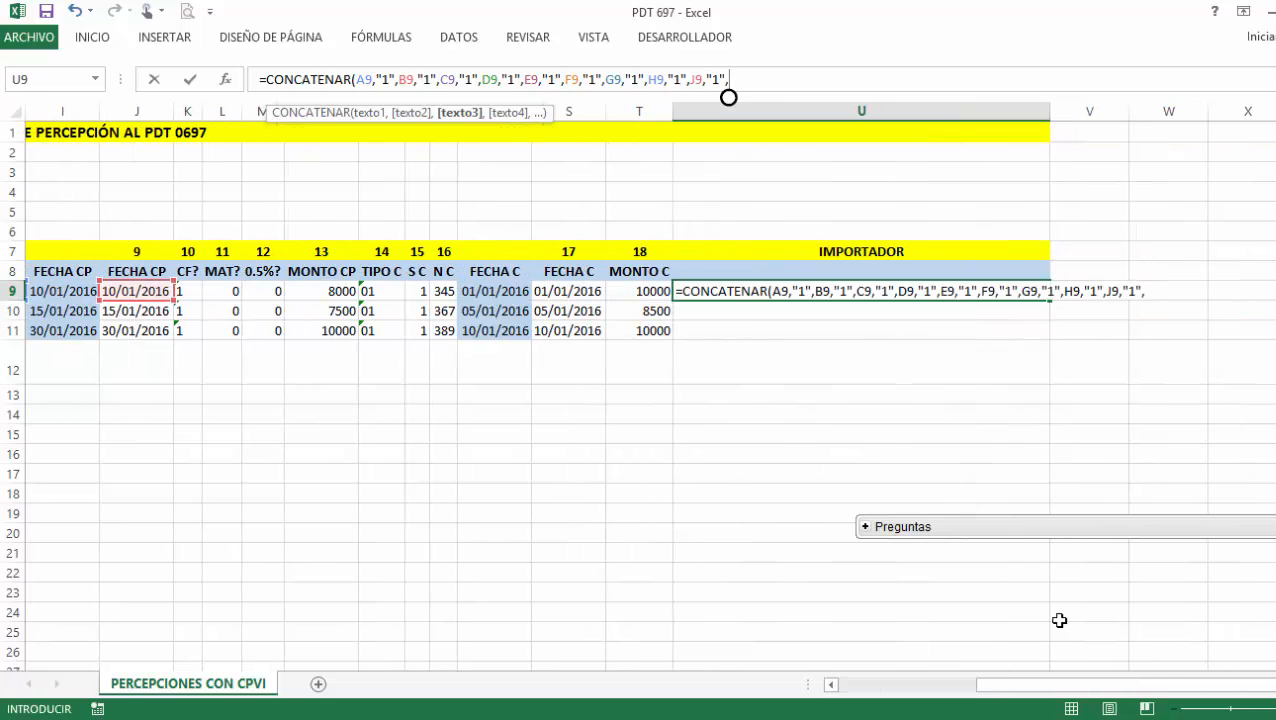
left_click_drag(1074, 690, 910, 479)
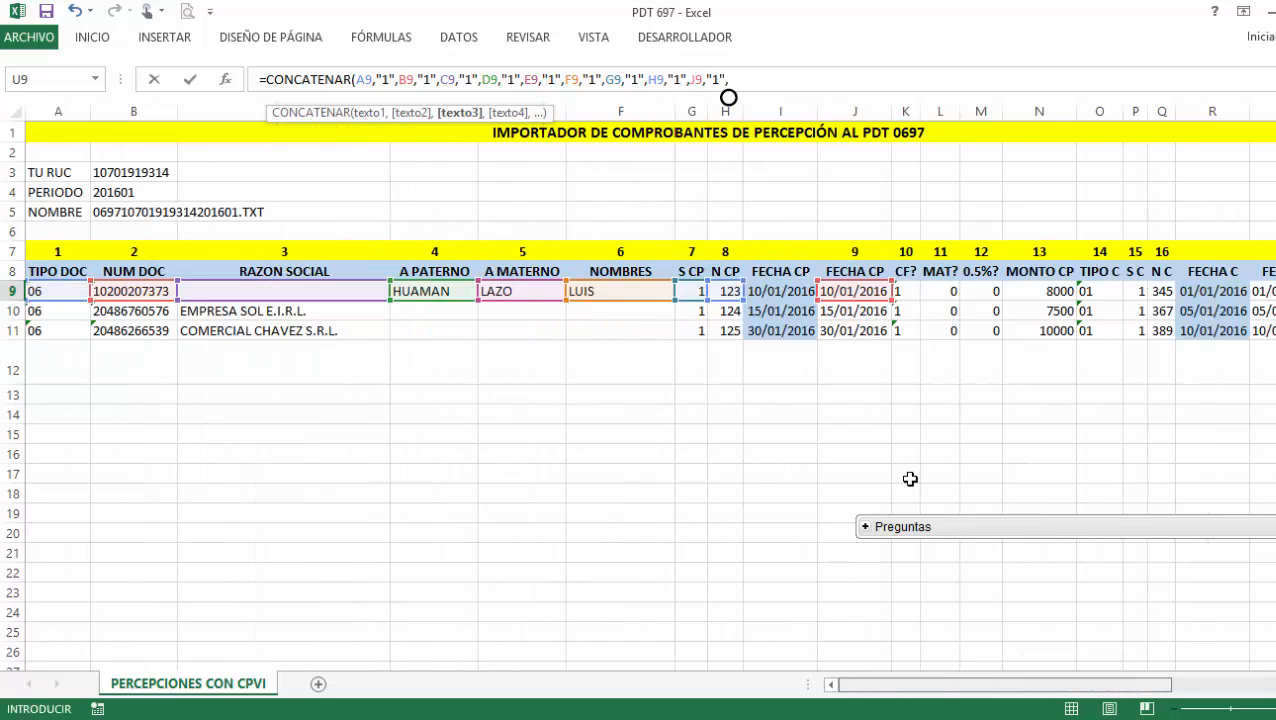
left_click(905, 291)
type(",\"1\",")
left_click_drag(1145, 687, 1028, 687)
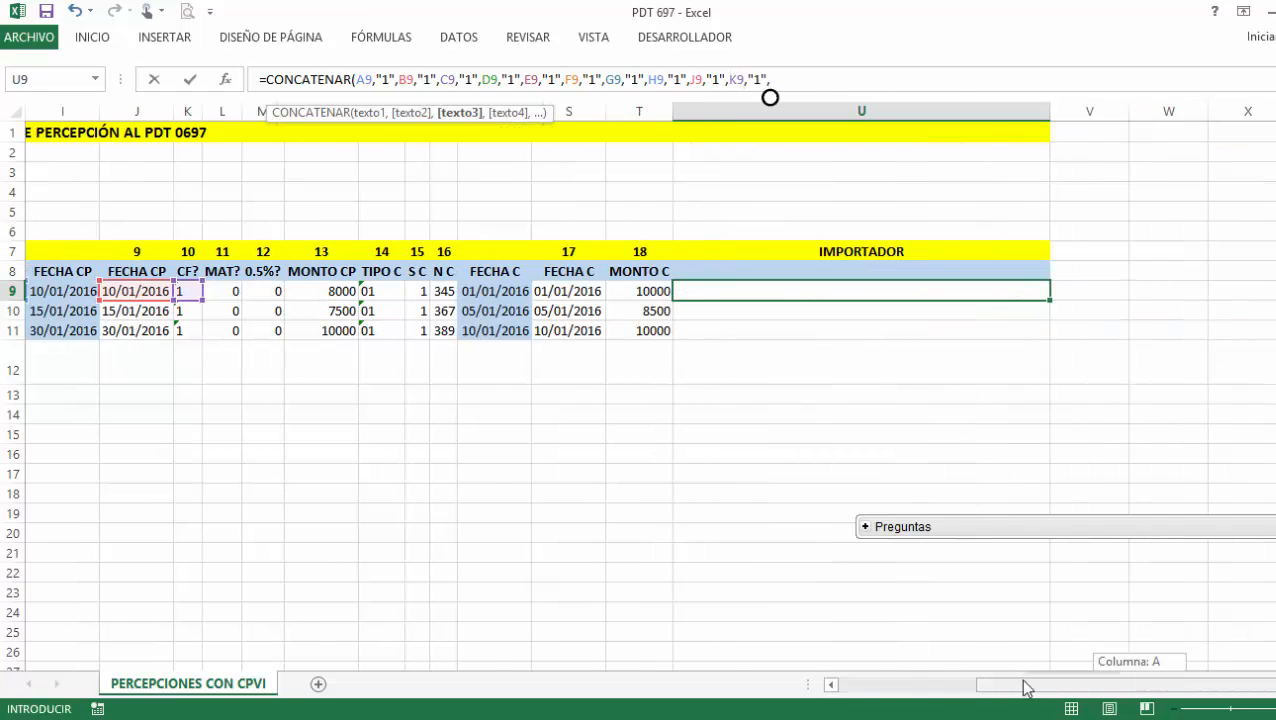
key("ctrl+v")
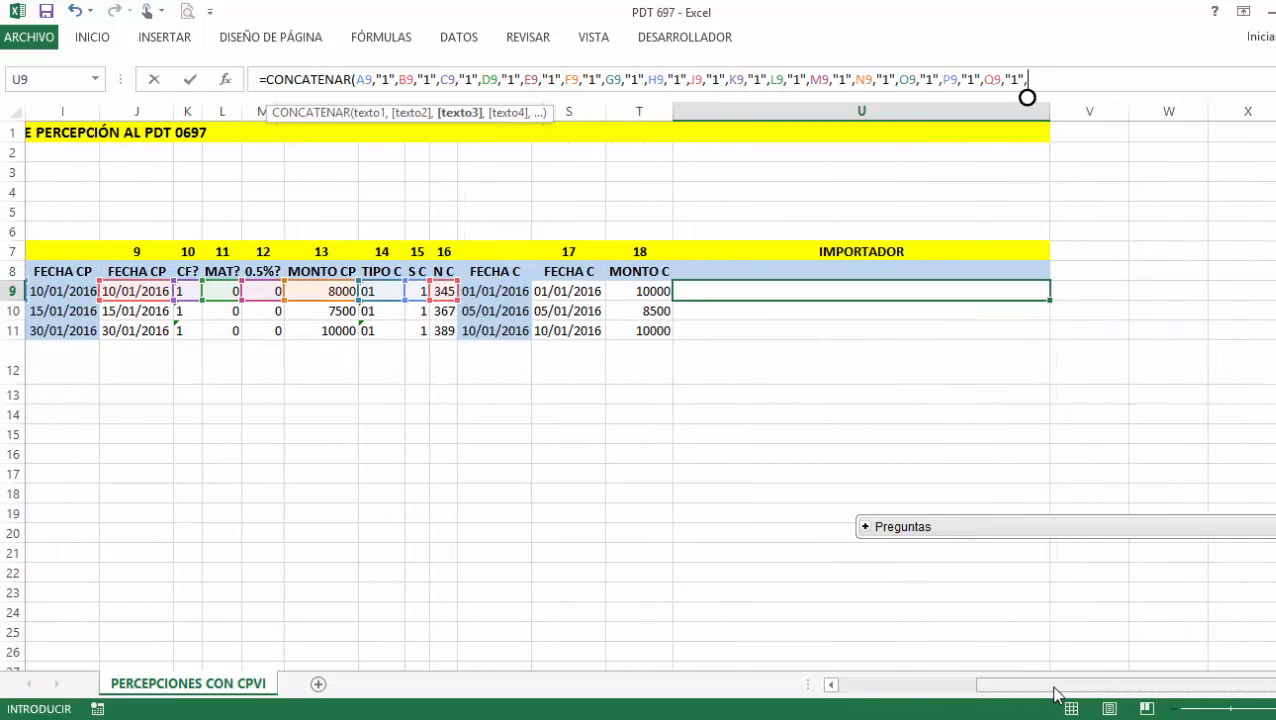
left_click_drag(1057, 690, 826, 700)
left_click(1271, 292)
key("Left")
key("Left")
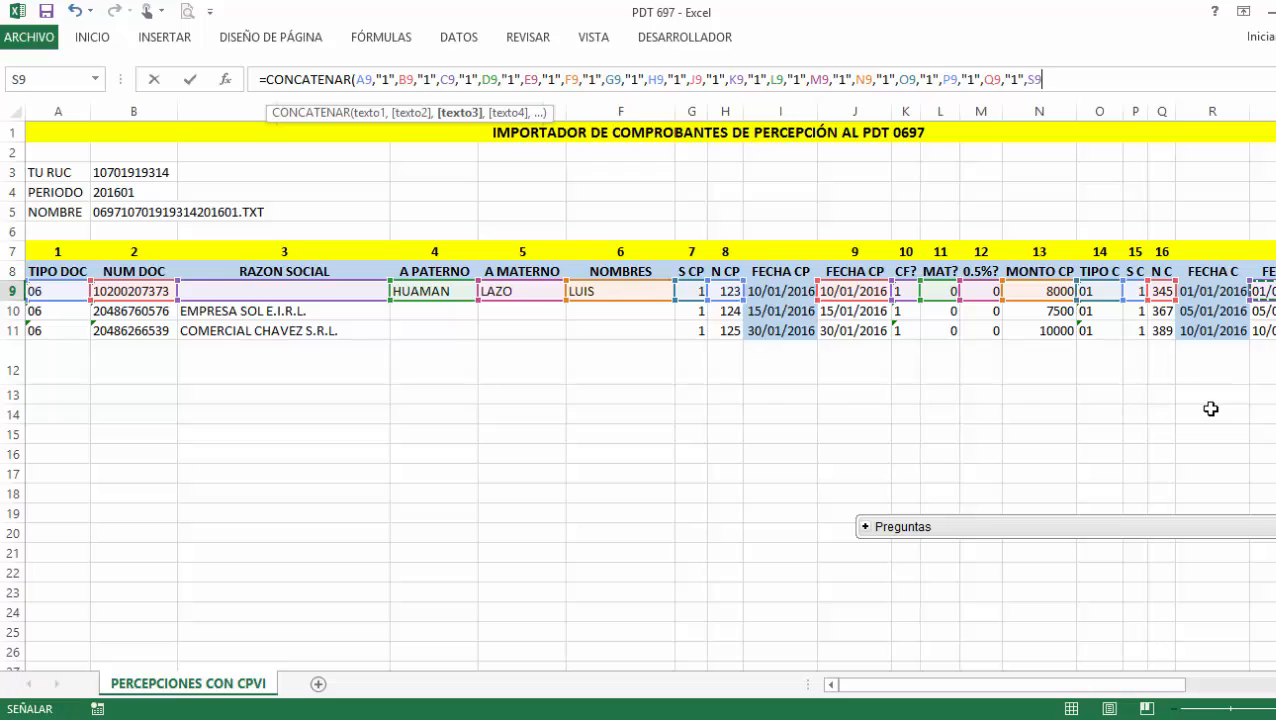
type(",\"1\",")
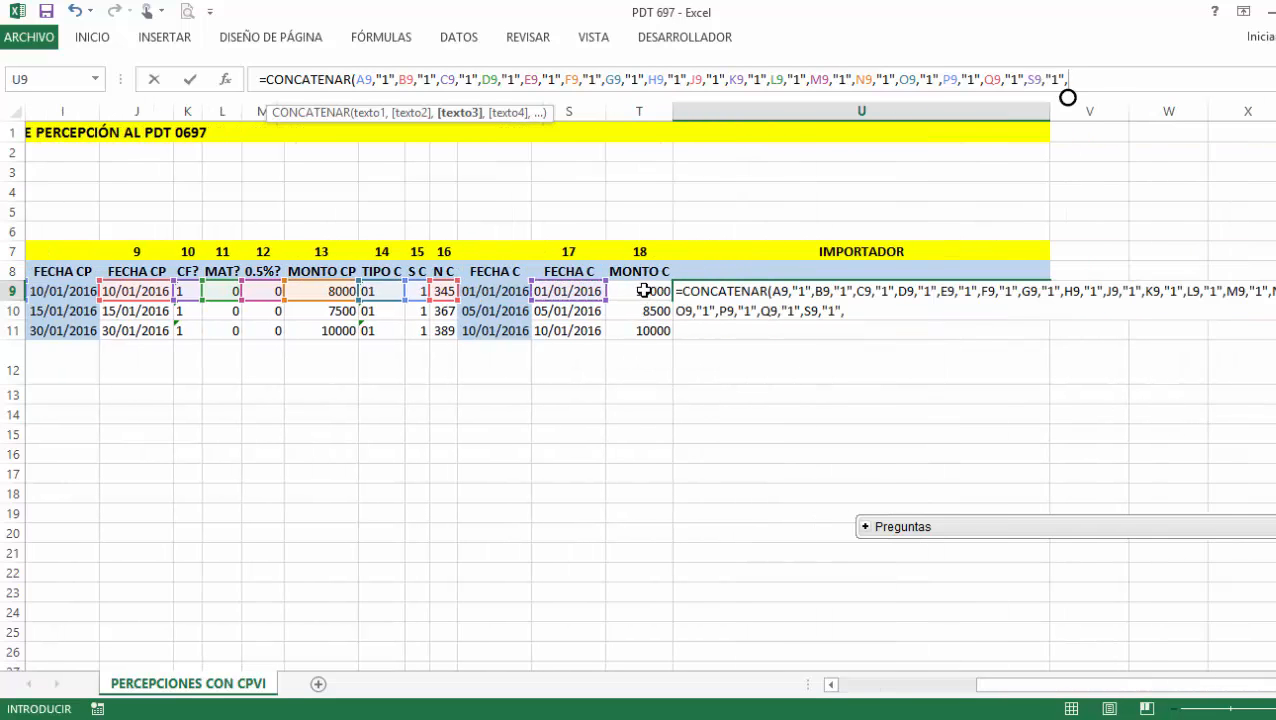
left_click(643, 290)
type(",\"1\",")
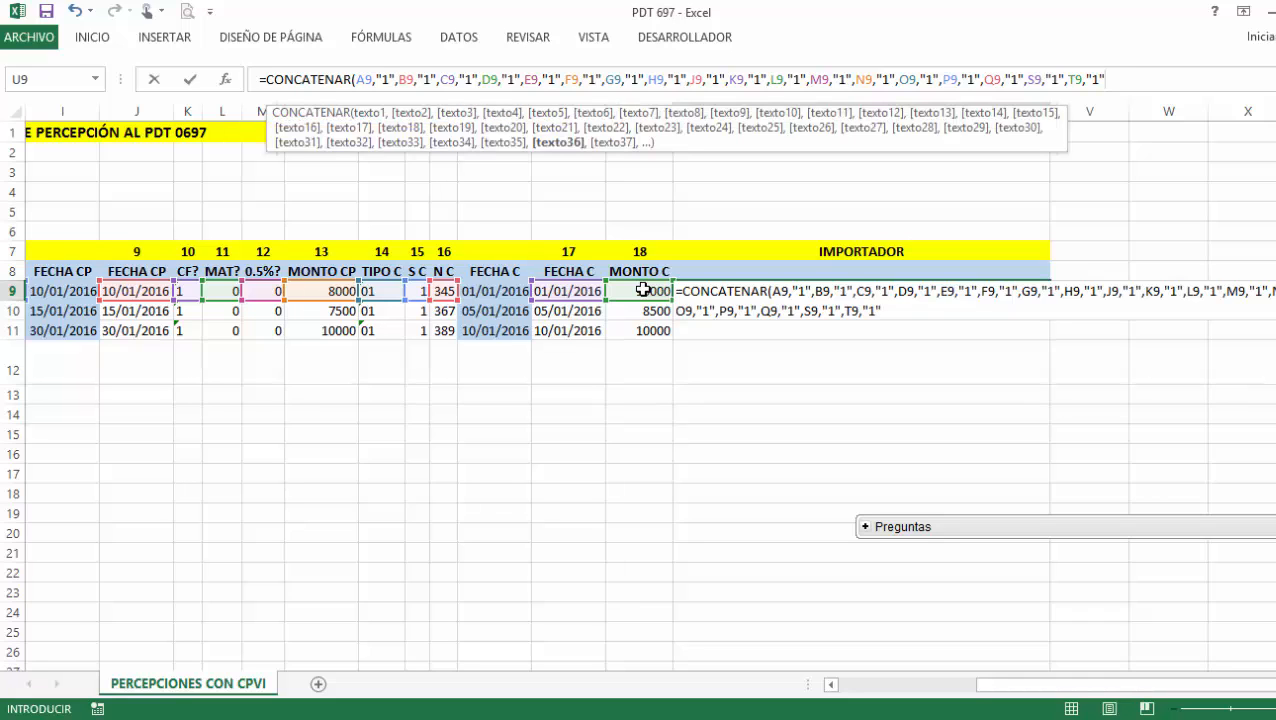
Replace the "1" separators in U9's formula with pipe "|" characters and commit it.
left_click(798, 290)
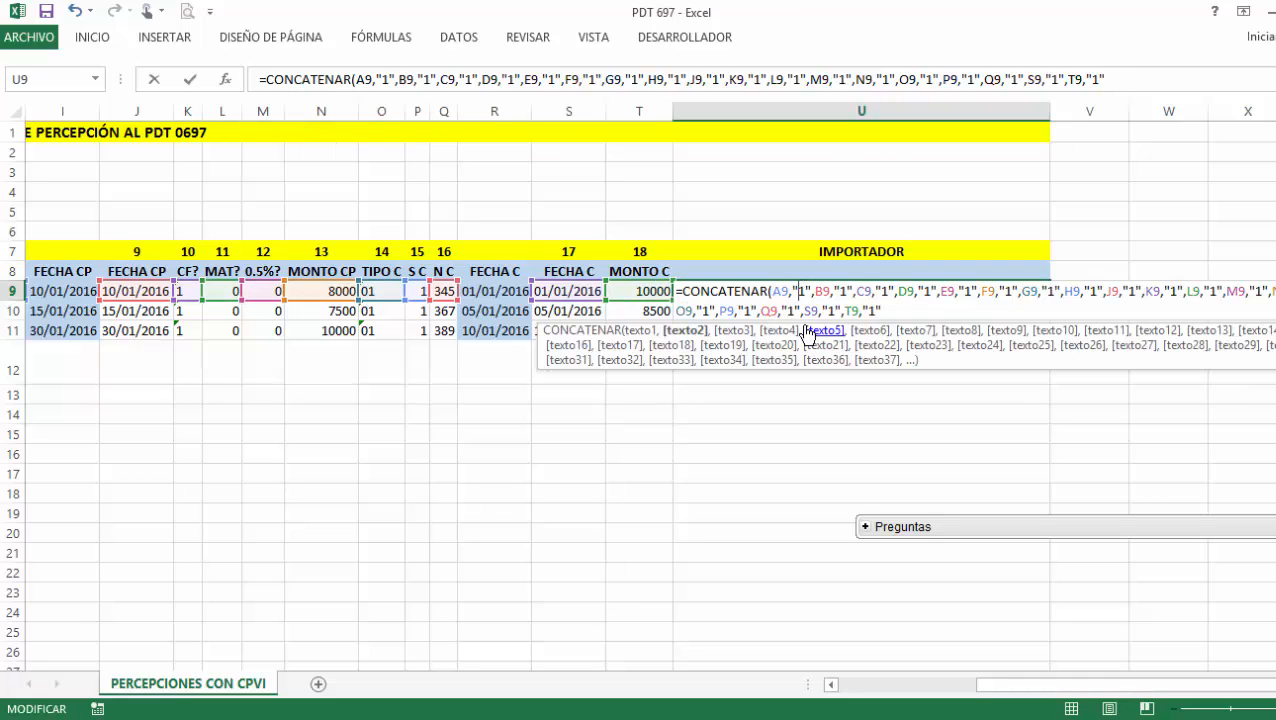
key("Delete")
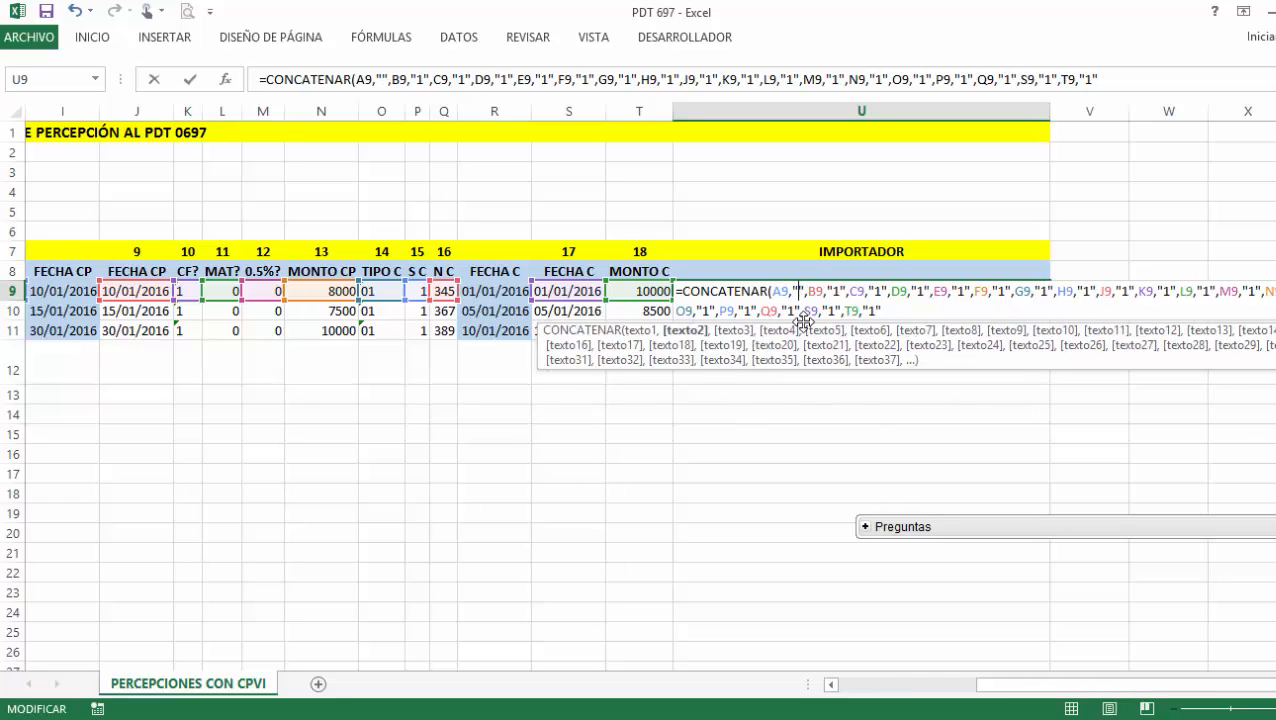
type("|")
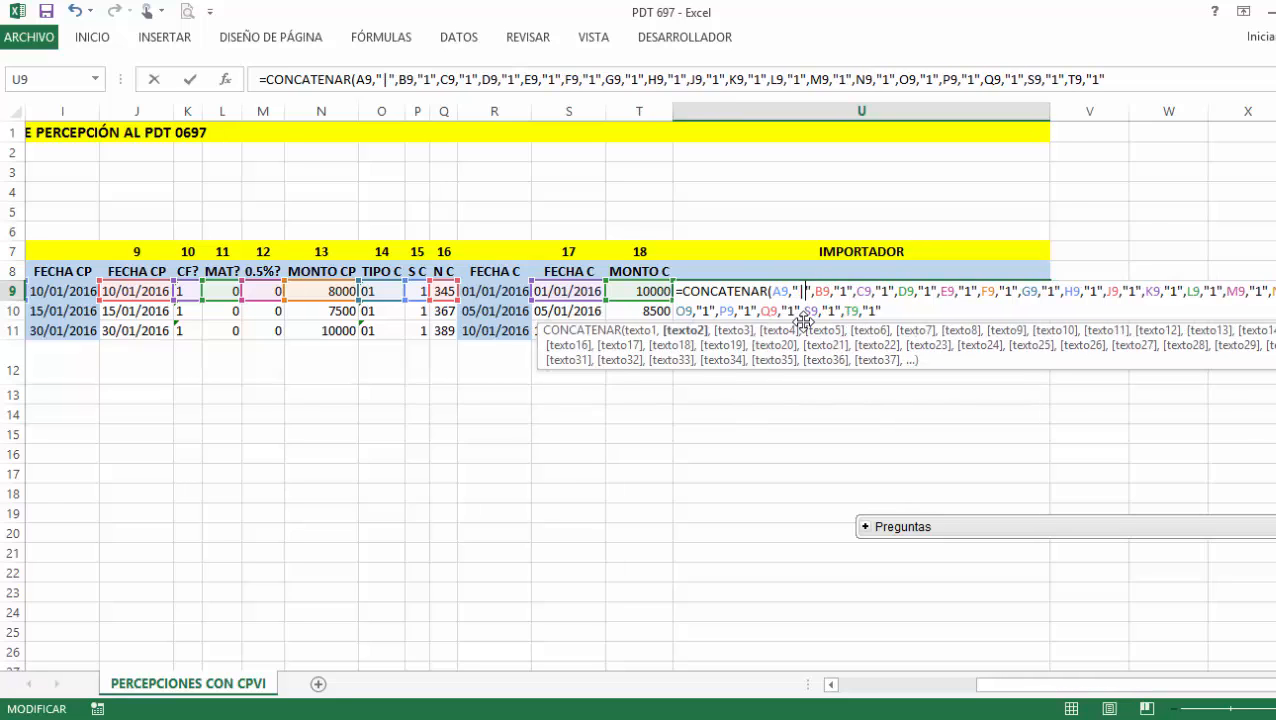
left_click_drag(787, 292, 813, 292)
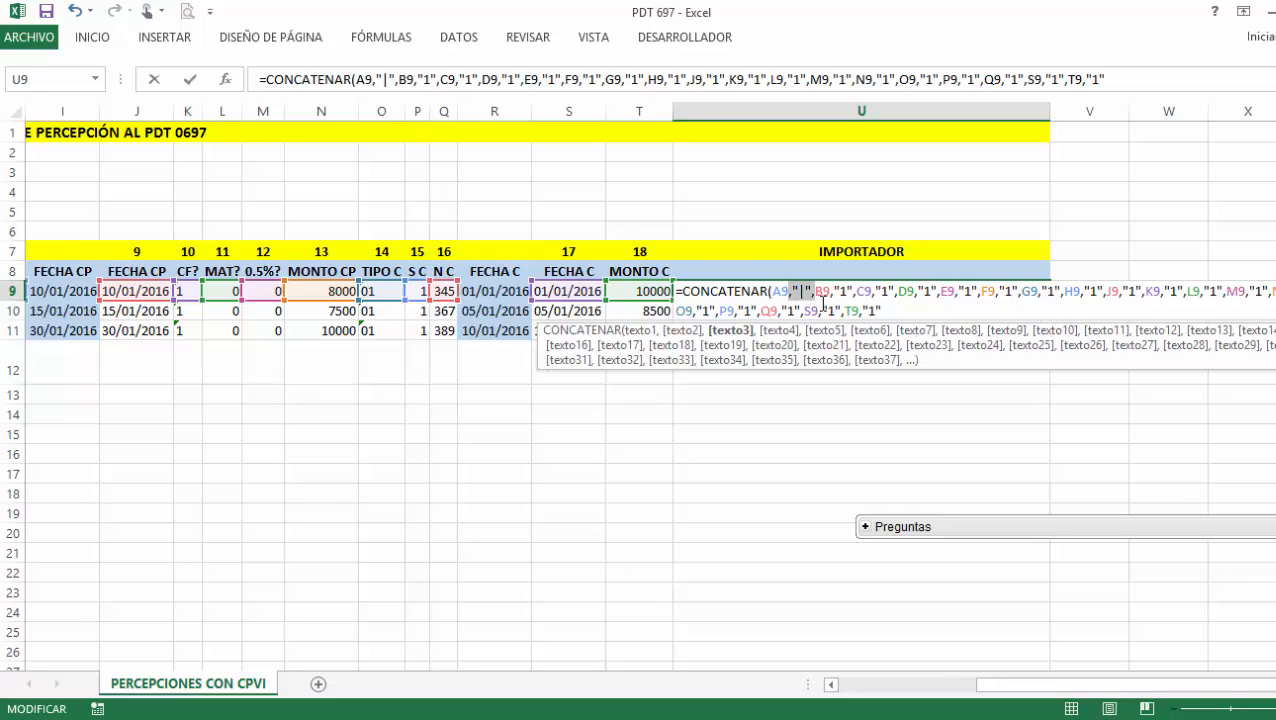
key("Return")
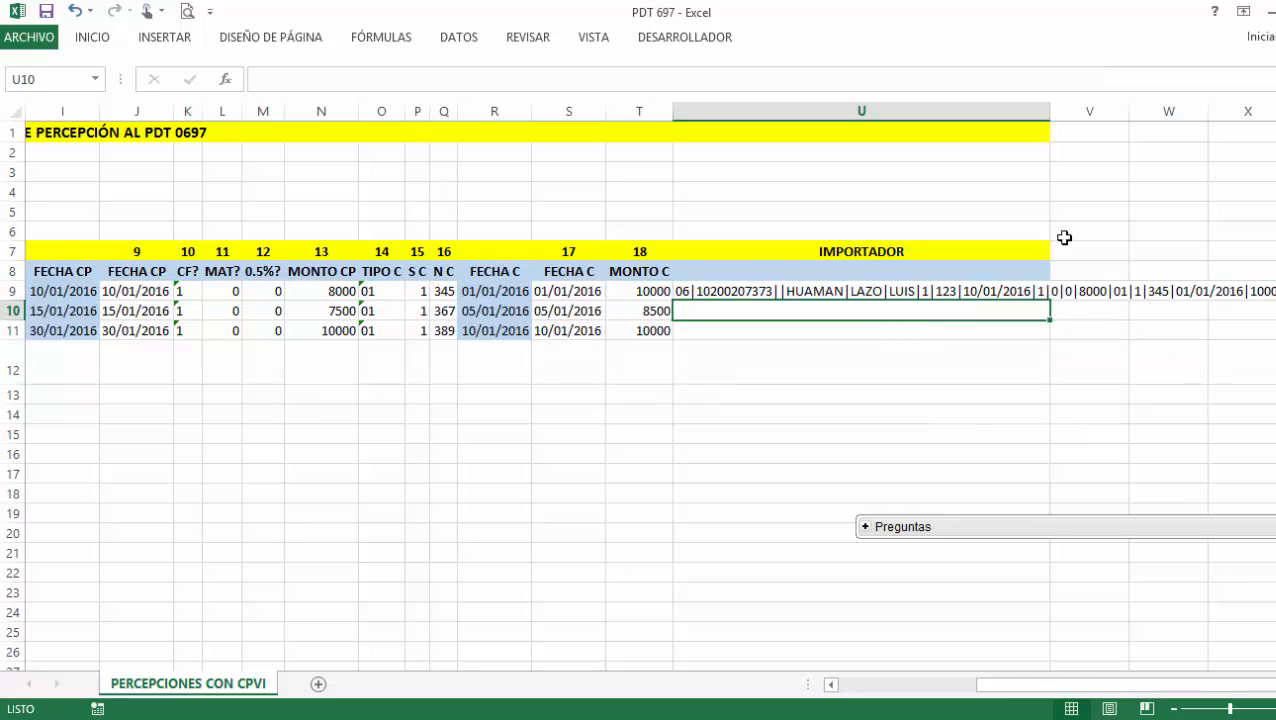
Autofit column U, fill the formula down to U11, and select U9:U11.
double_click(1049, 113)
left_click(1222, 292)
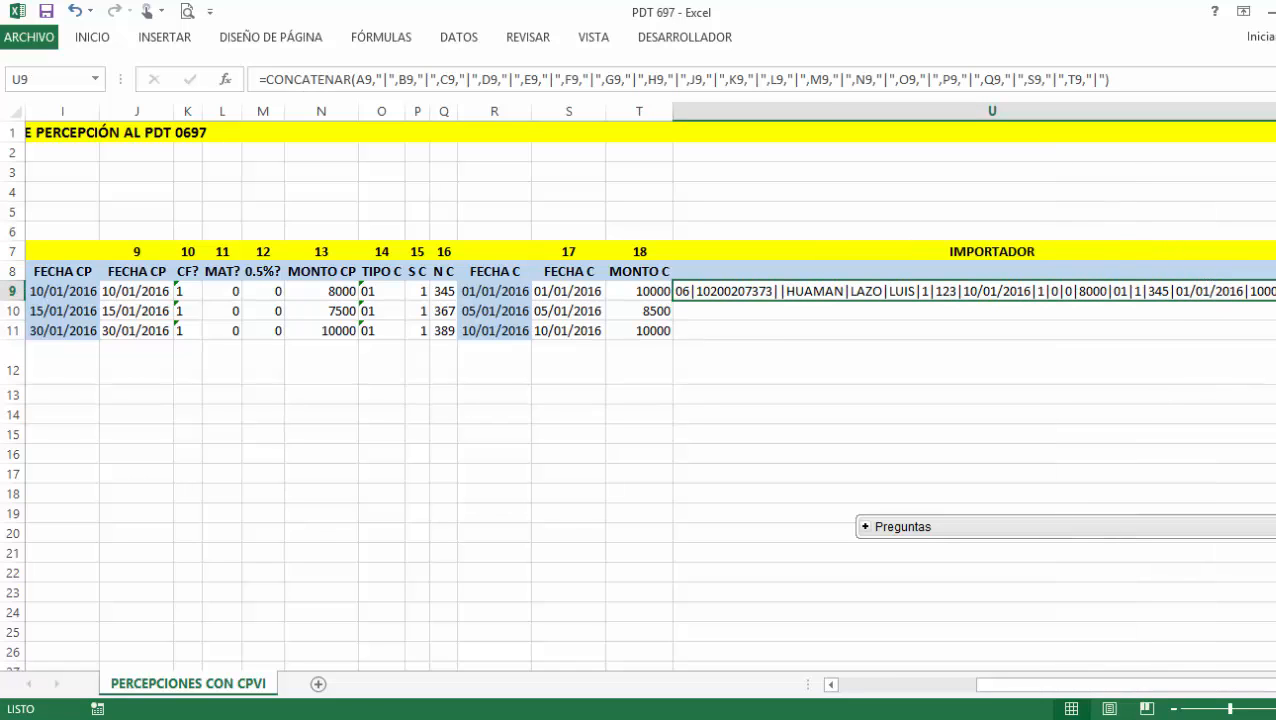
left_click_drag(1275, 301, 1275, 334)
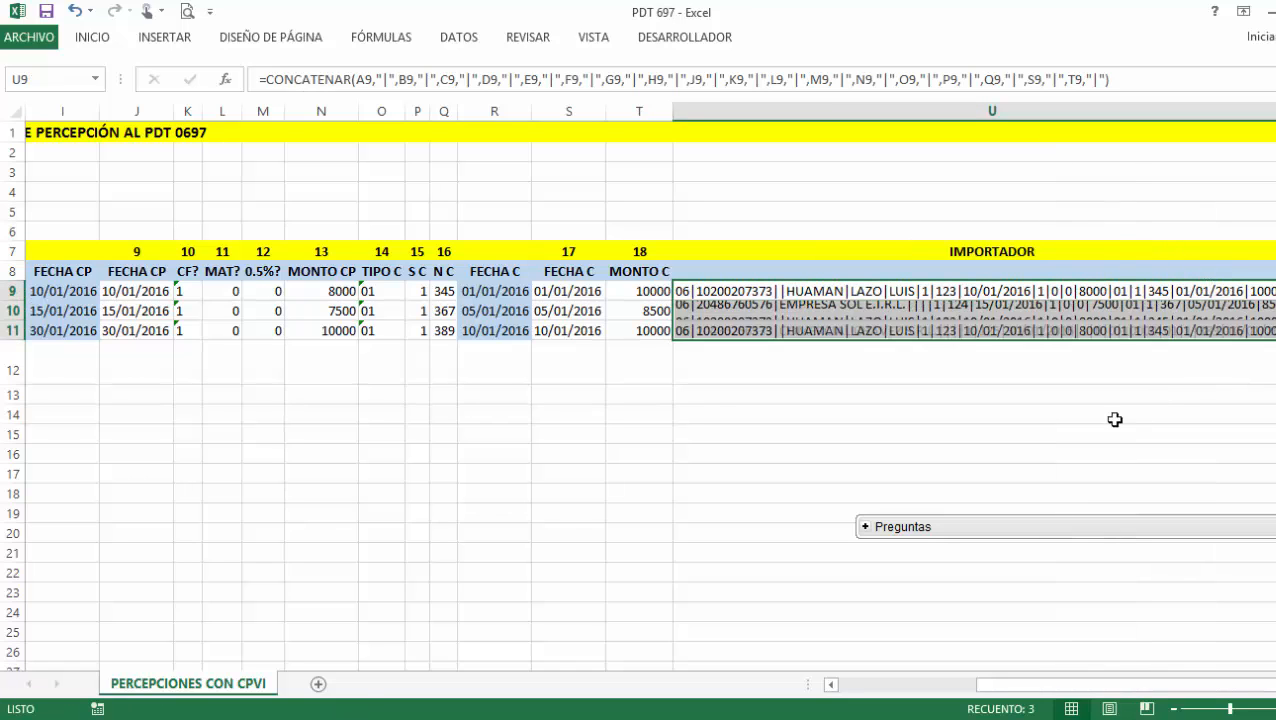
left_click(1035, 407)
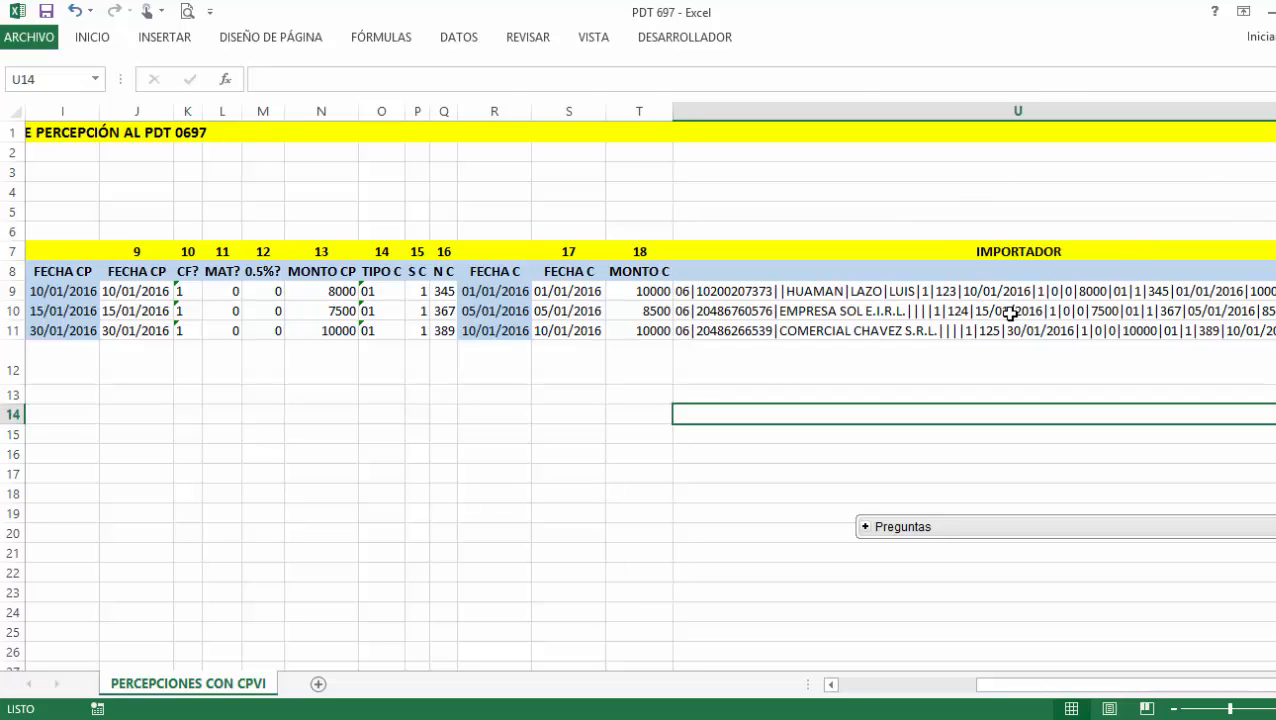
left_click_drag(1005, 291, 1013, 339)
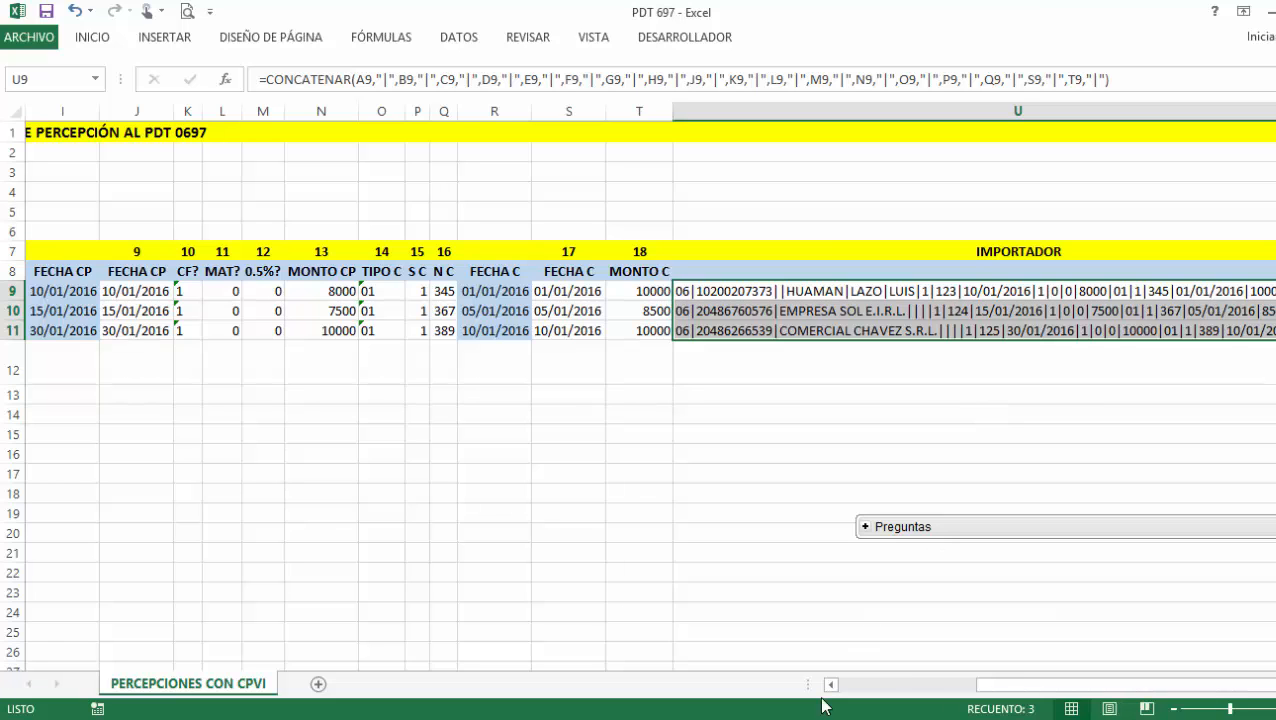
Close the old text file and launch a new blank Notepad.
left_click(787, 718)
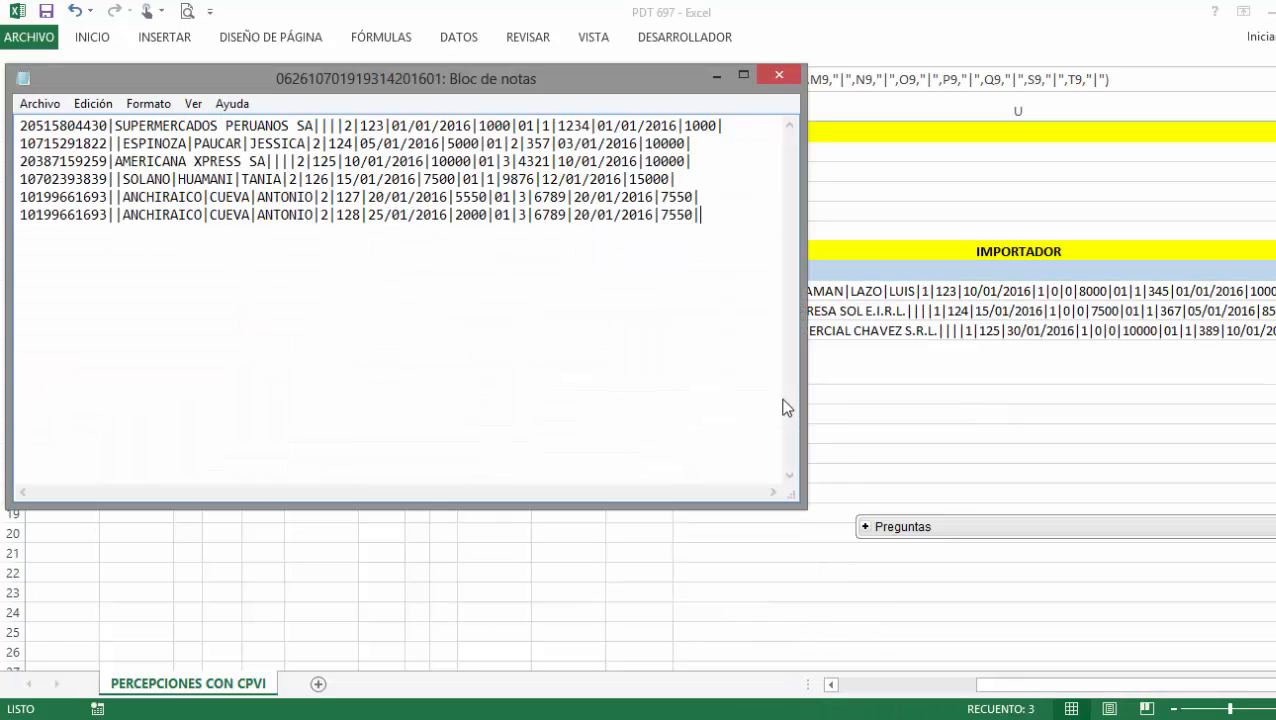
left_click(779, 74)
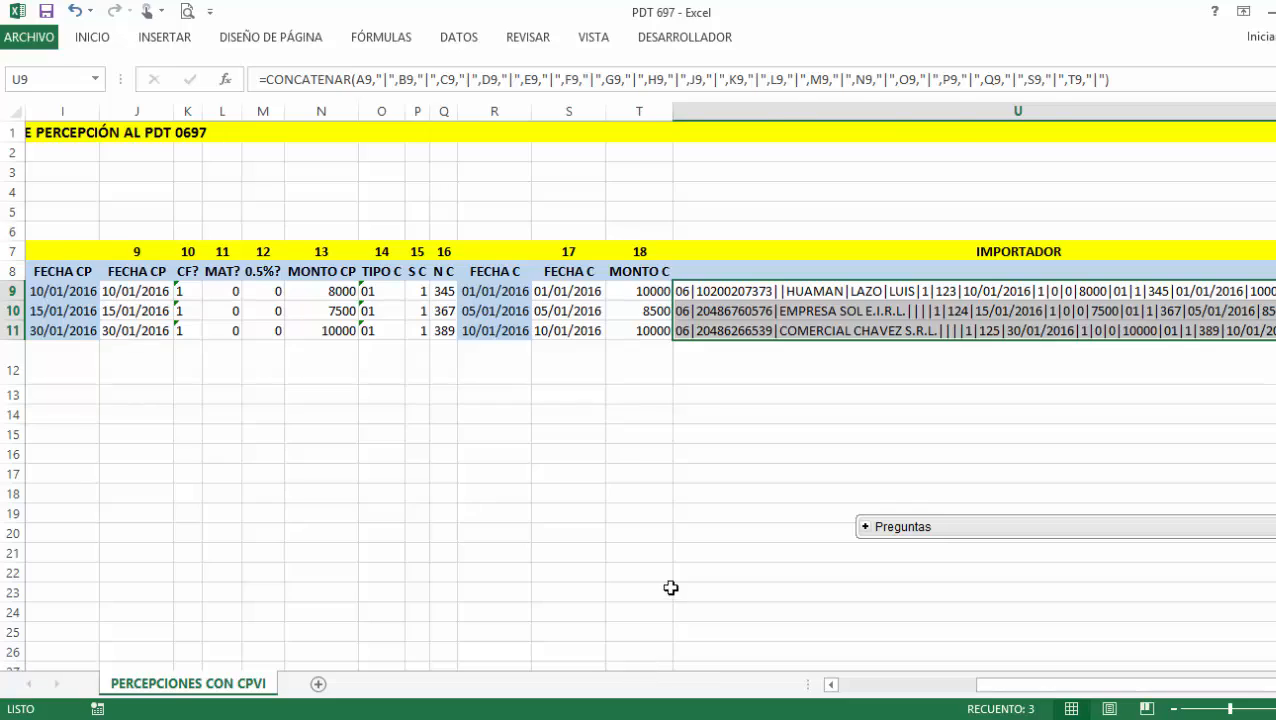
key("super")
type("BLOC")
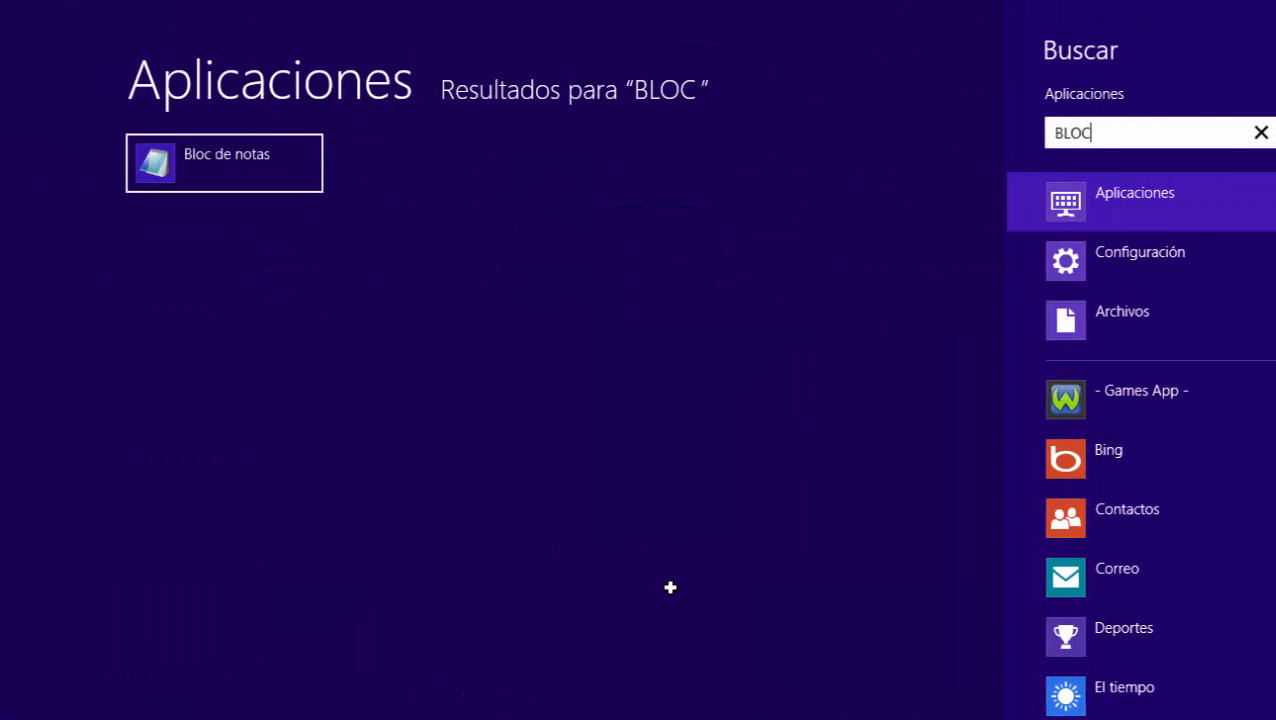
left_click(228, 171)
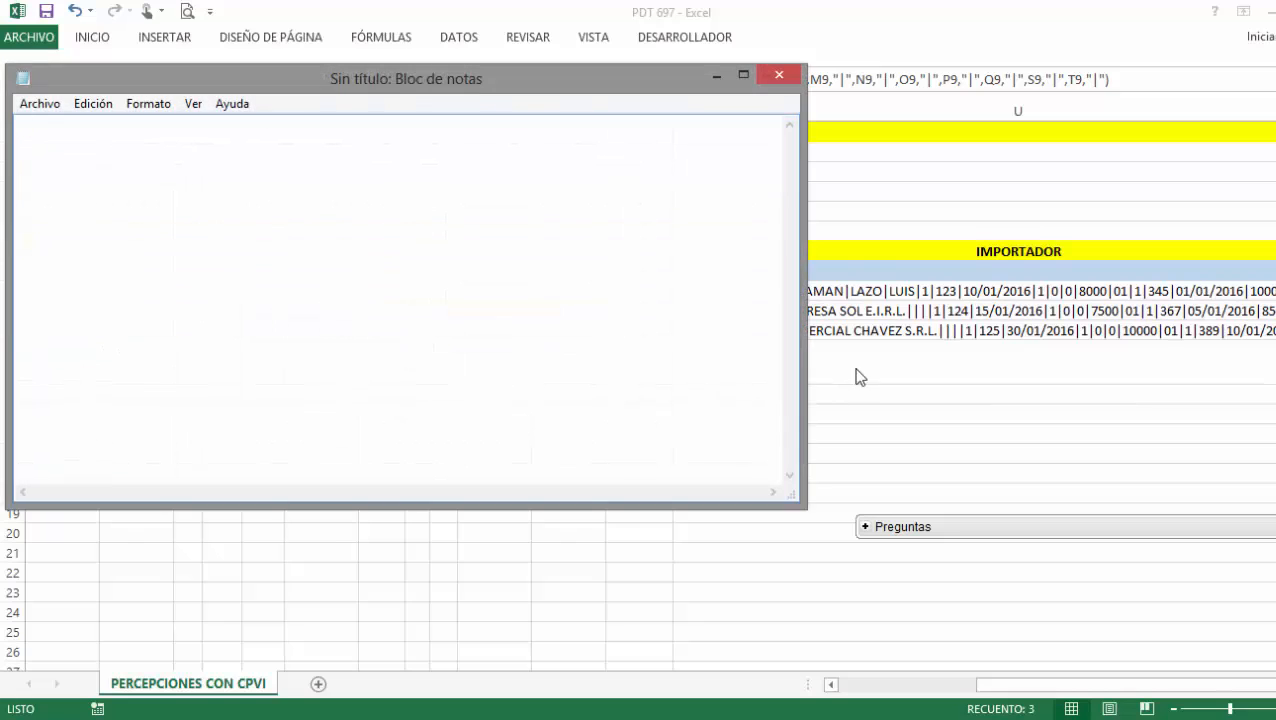
Paste the three pipe-delimited lines from U9:U11 into Notepad without a trailing empty line.
key("alt+Tab")
key("ctrl+c")
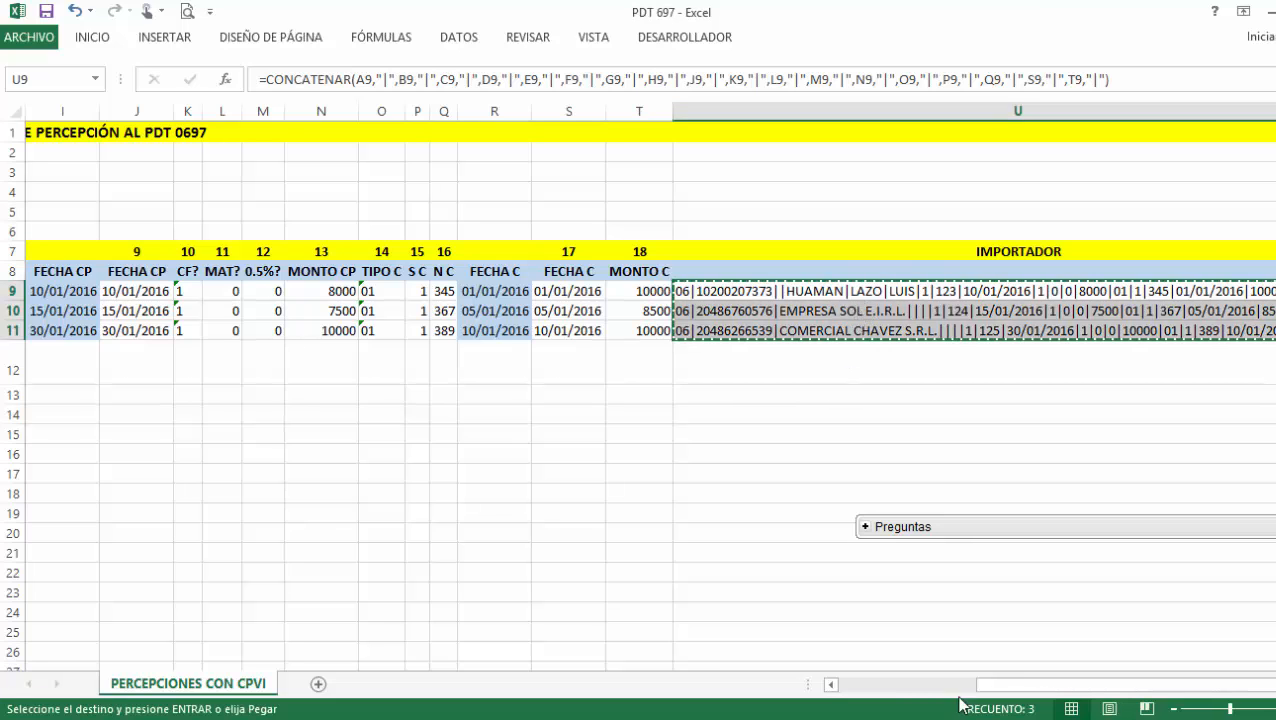
key("alt+Tab")
key("ctrl+v")
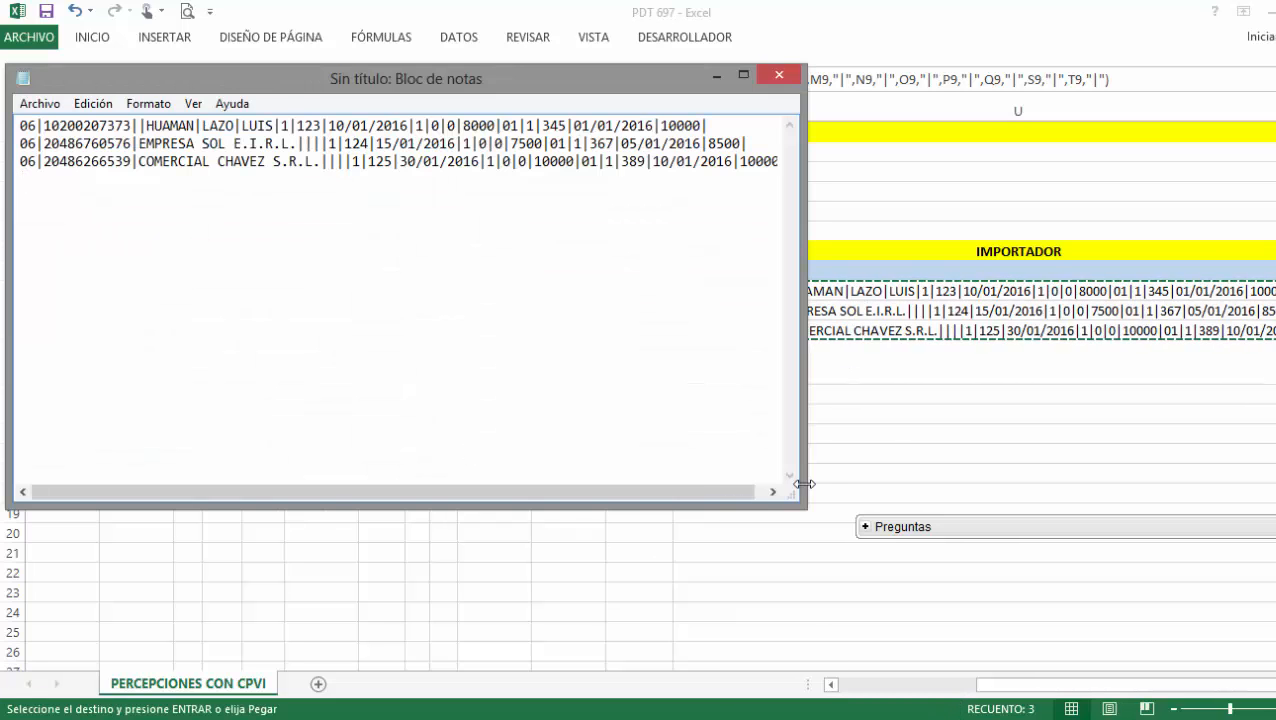
key("BackSpace")
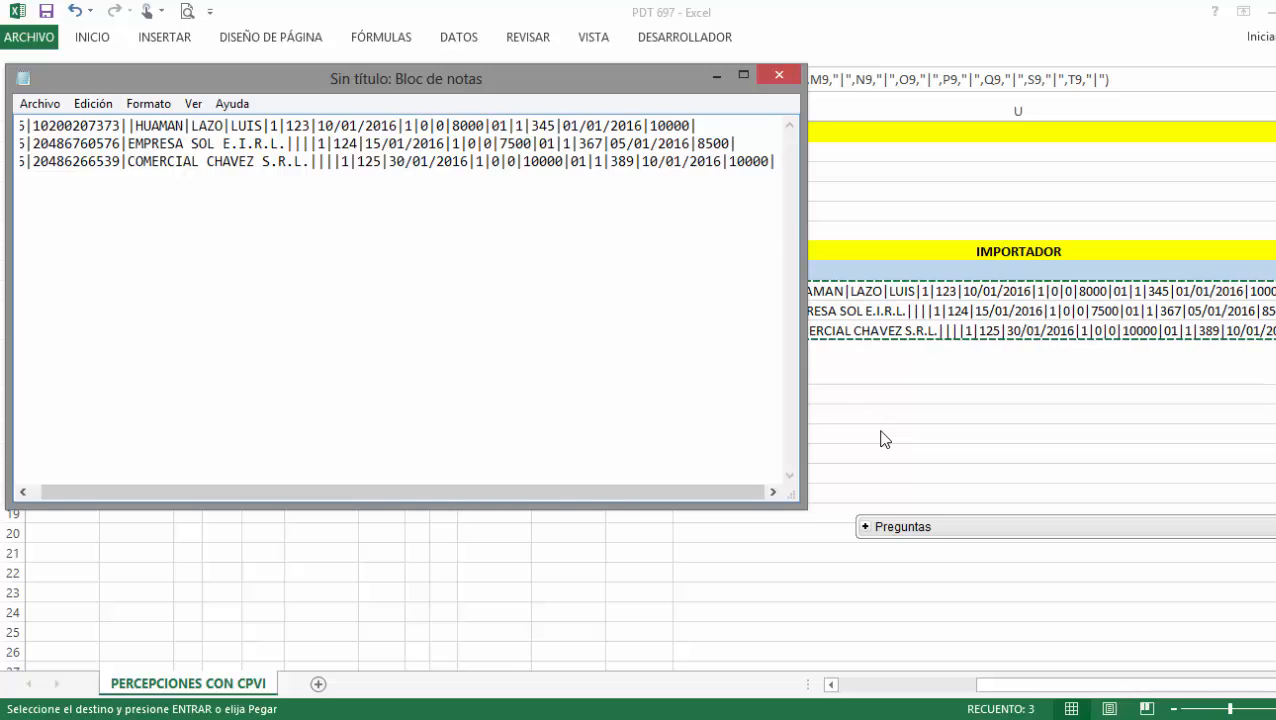
Save the Notepad text as a .TXT file named with the file name from B5.
key("alt+Tab")
key("ctrl+Home")
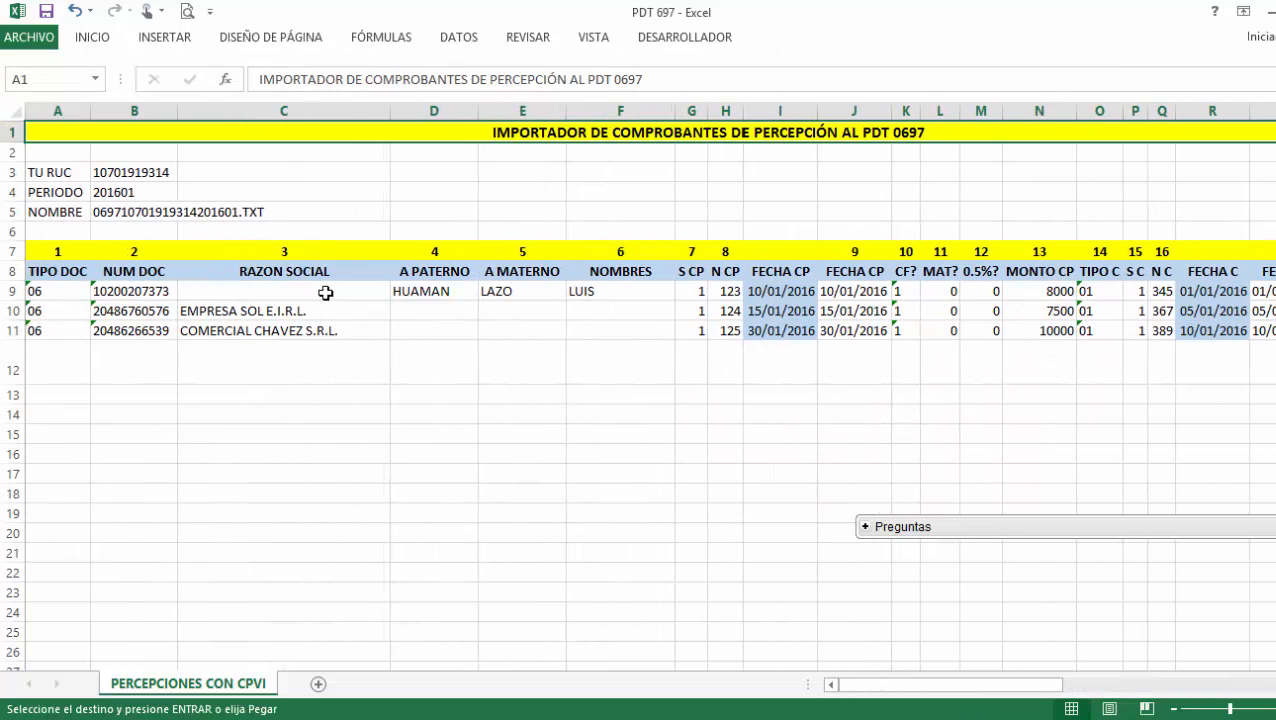
left_click(142, 213)
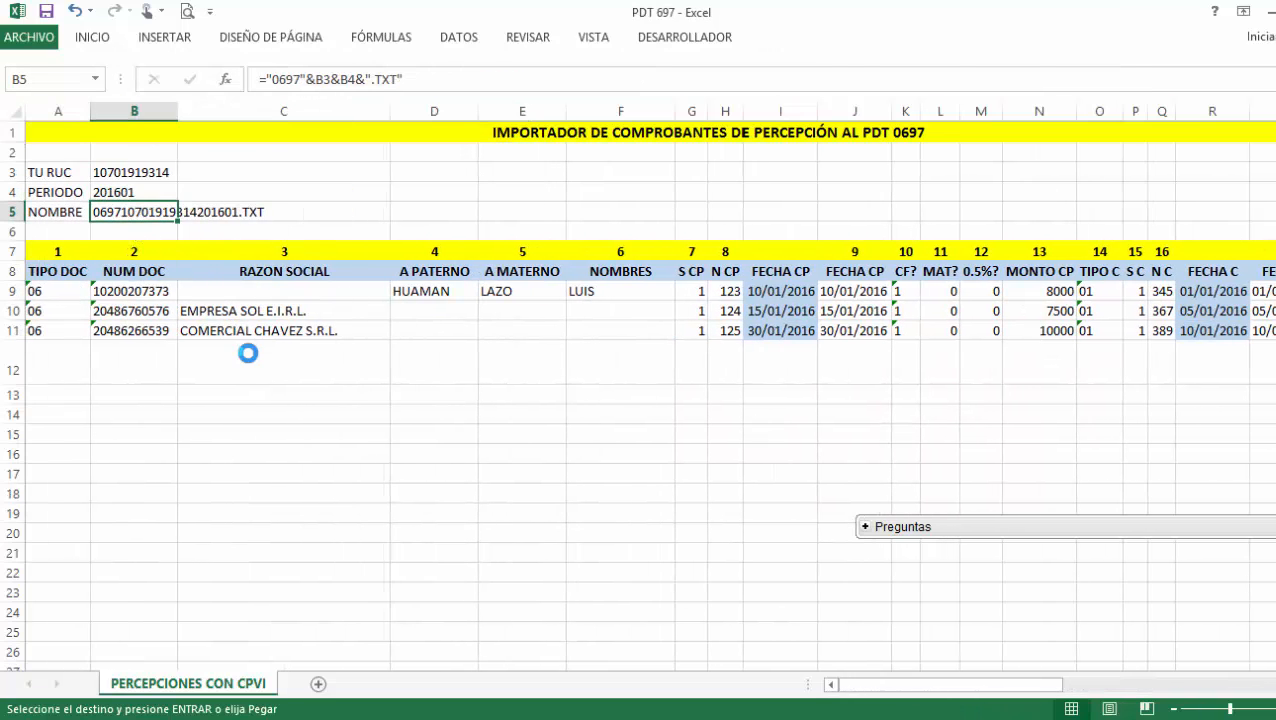
key("ctrl+c")
key("alt+Tab")
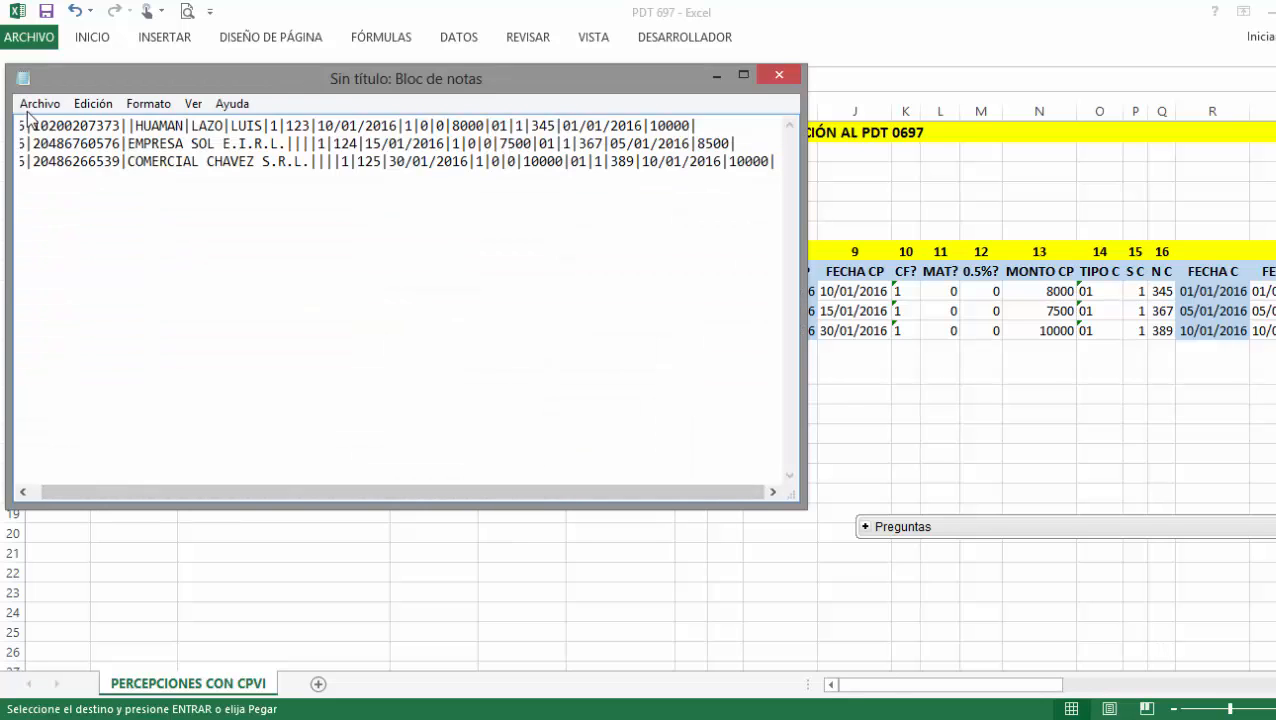
left_click(40, 103)
left_click(83, 191)
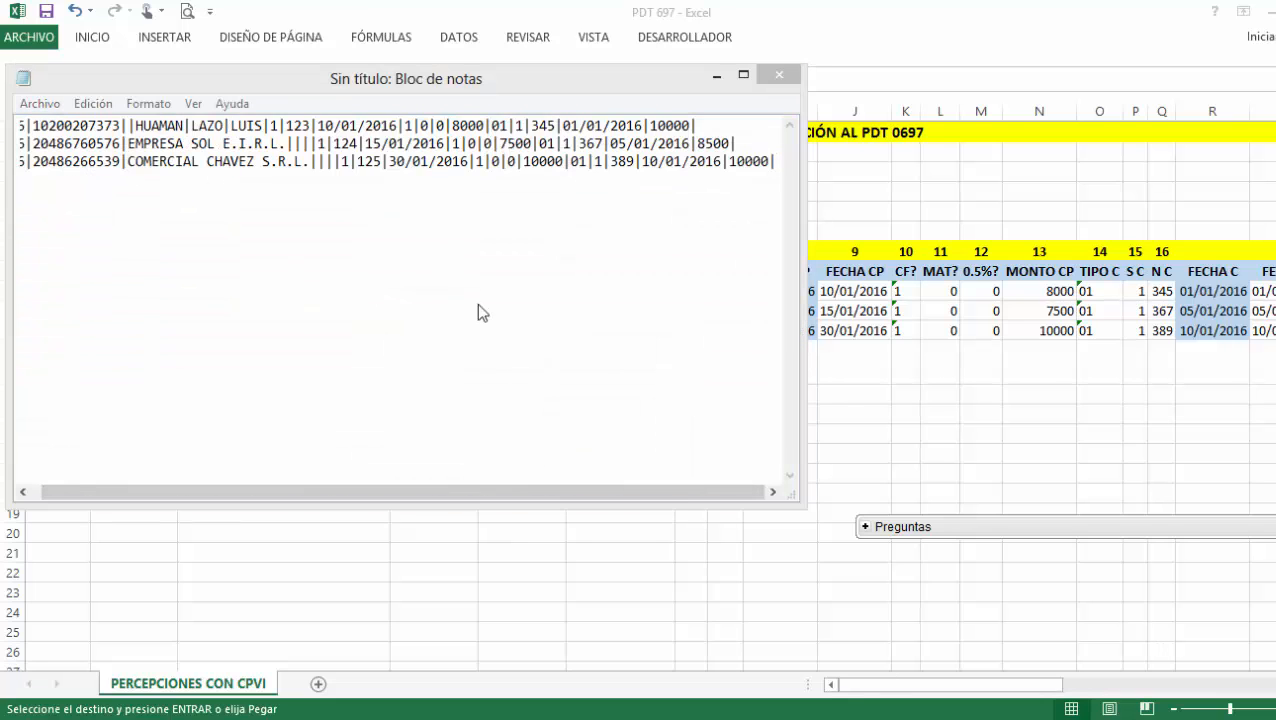
key("ctrl+v")
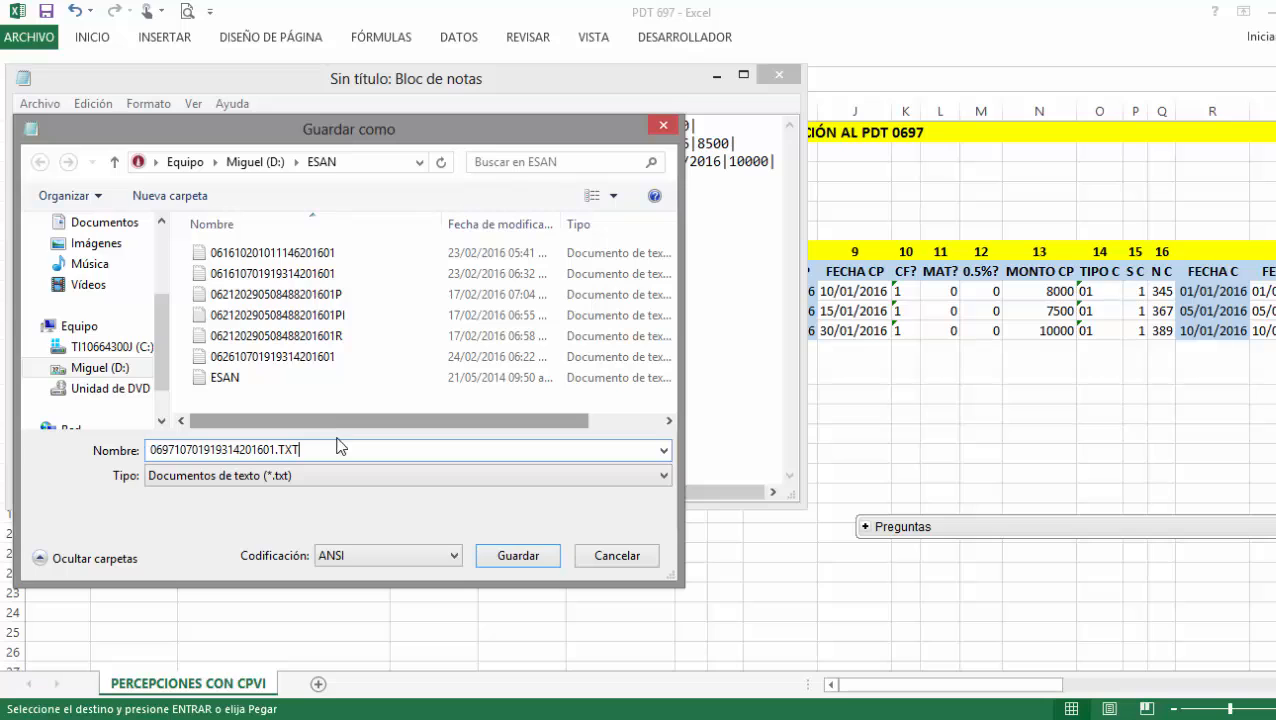
left_click(520, 555)
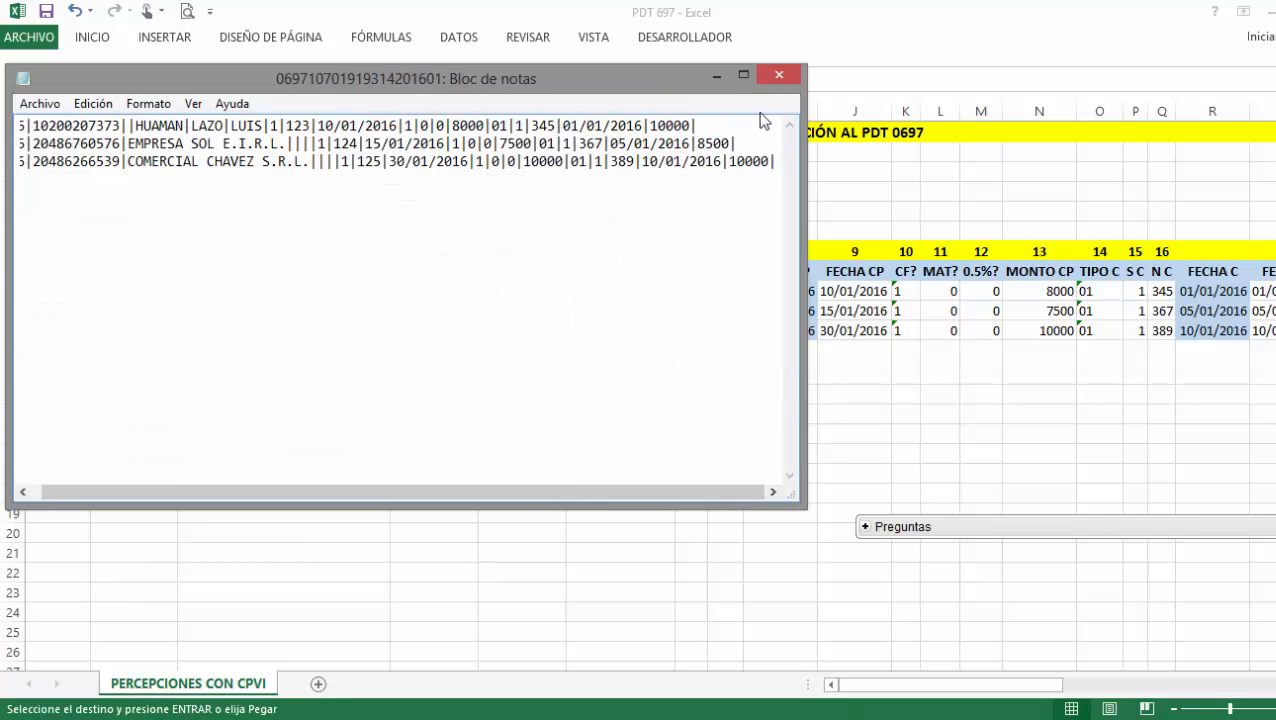
Open the 01/2016 declaration via Declaraciones > Modificar and start Importar from its Percepción list.
left_click(717, 76)
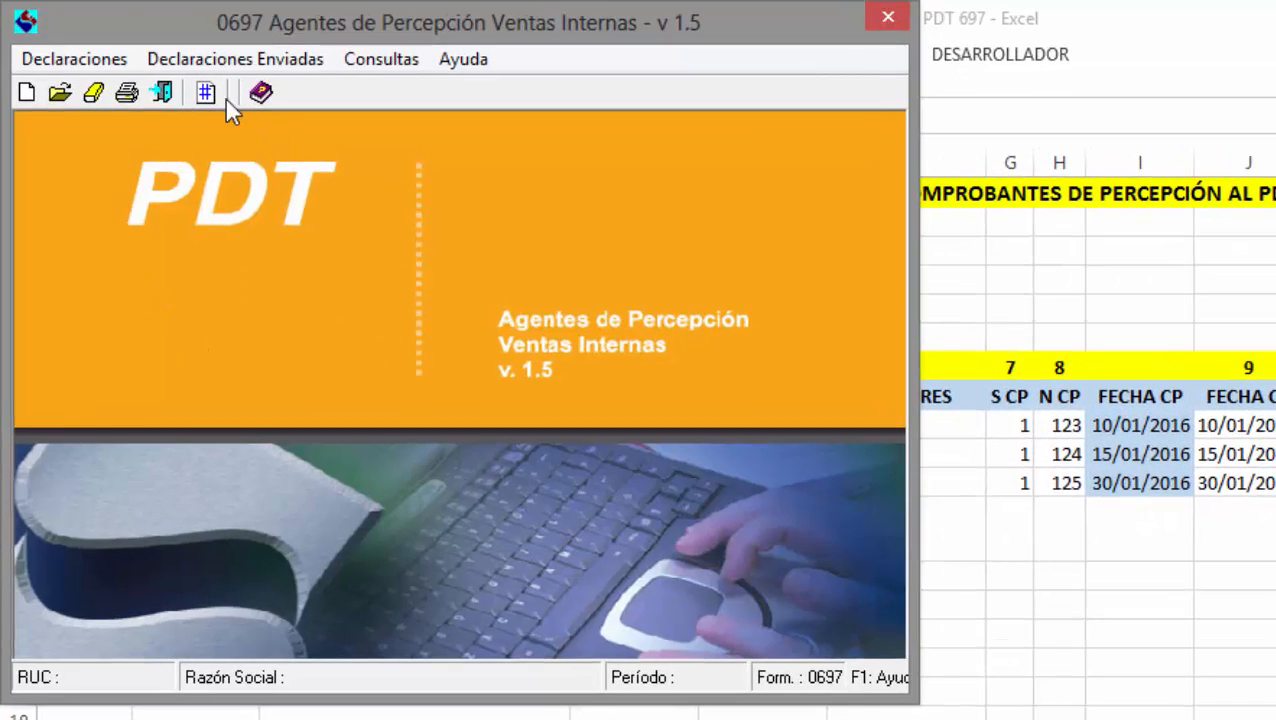
left_click(118, 57)
left_click(122, 124)
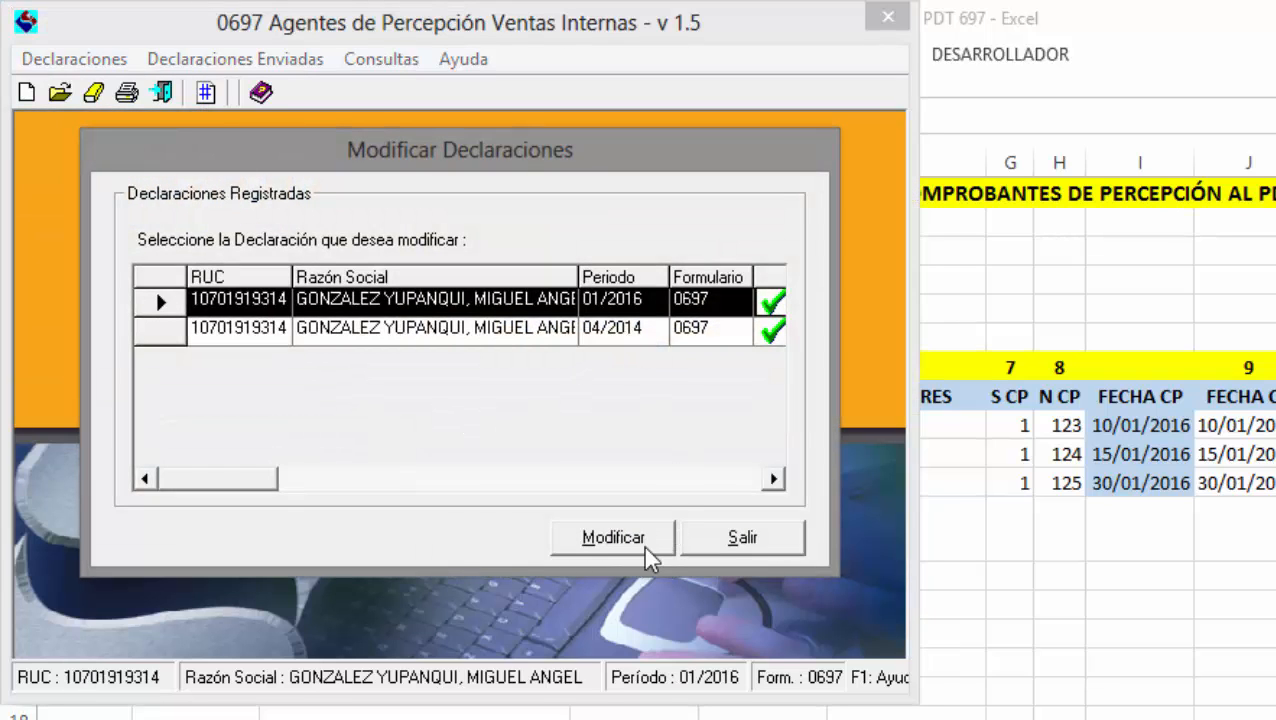
left_click(643, 545)
left_click(478, 80)
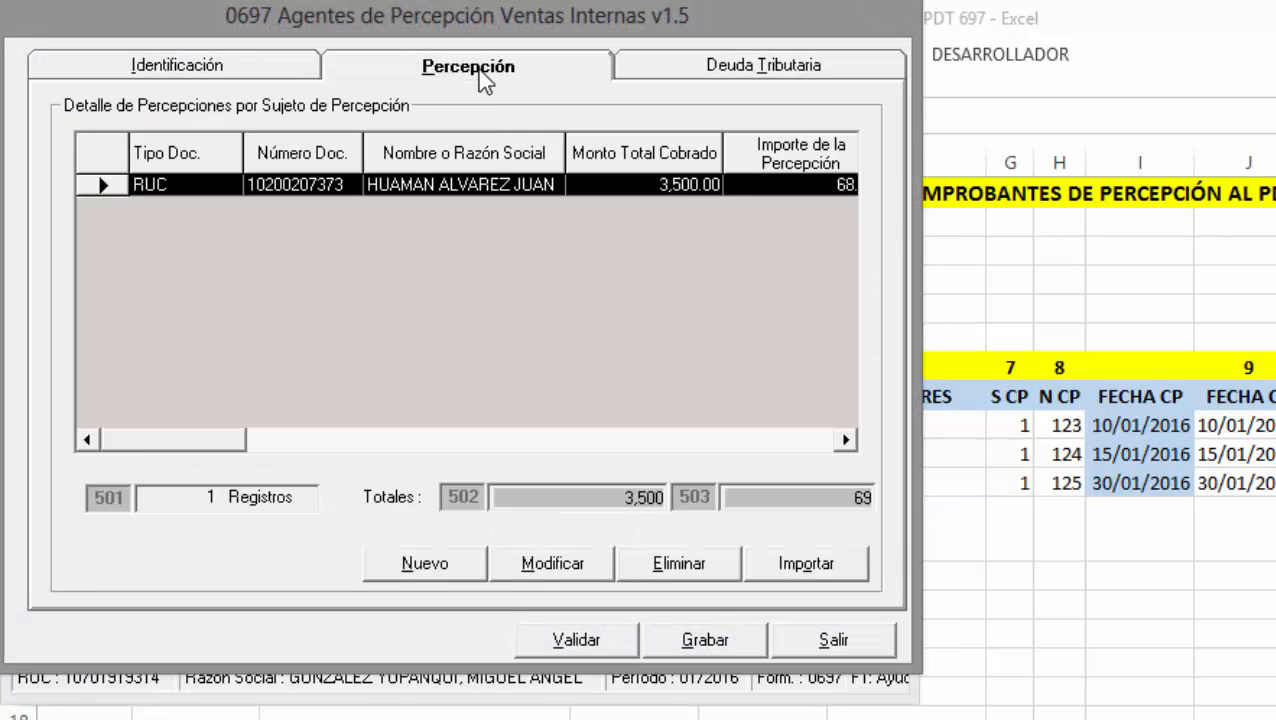
left_click(787, 572)
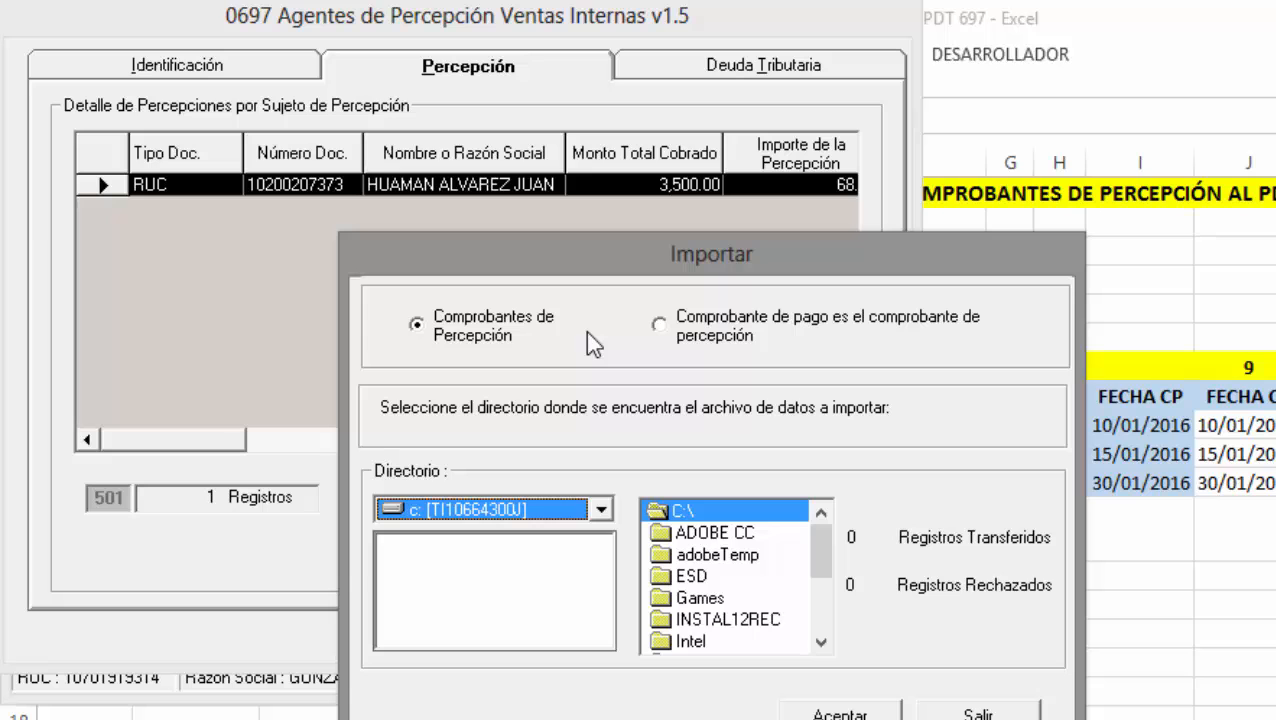
Set the import type to Comprobantes de Percepción.
left_click_drag(620, 250, 365, 98)
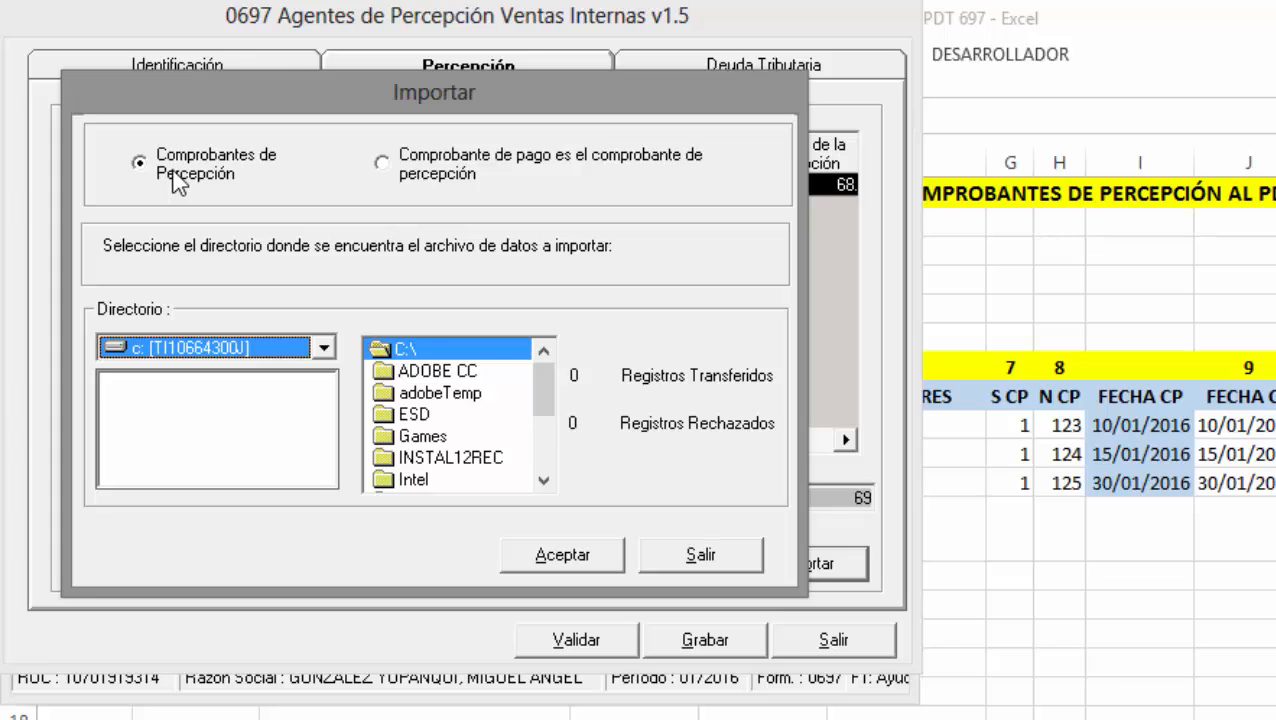
left_click(382, 165)
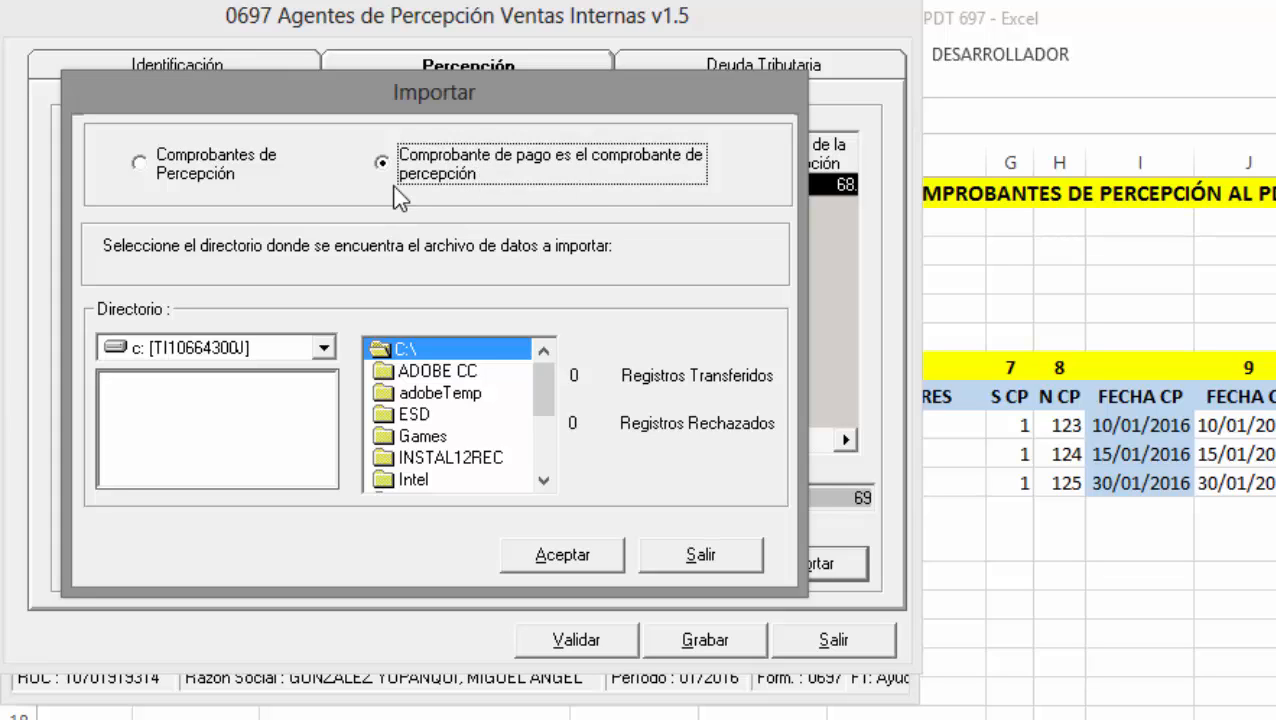
left_click(183, 176)
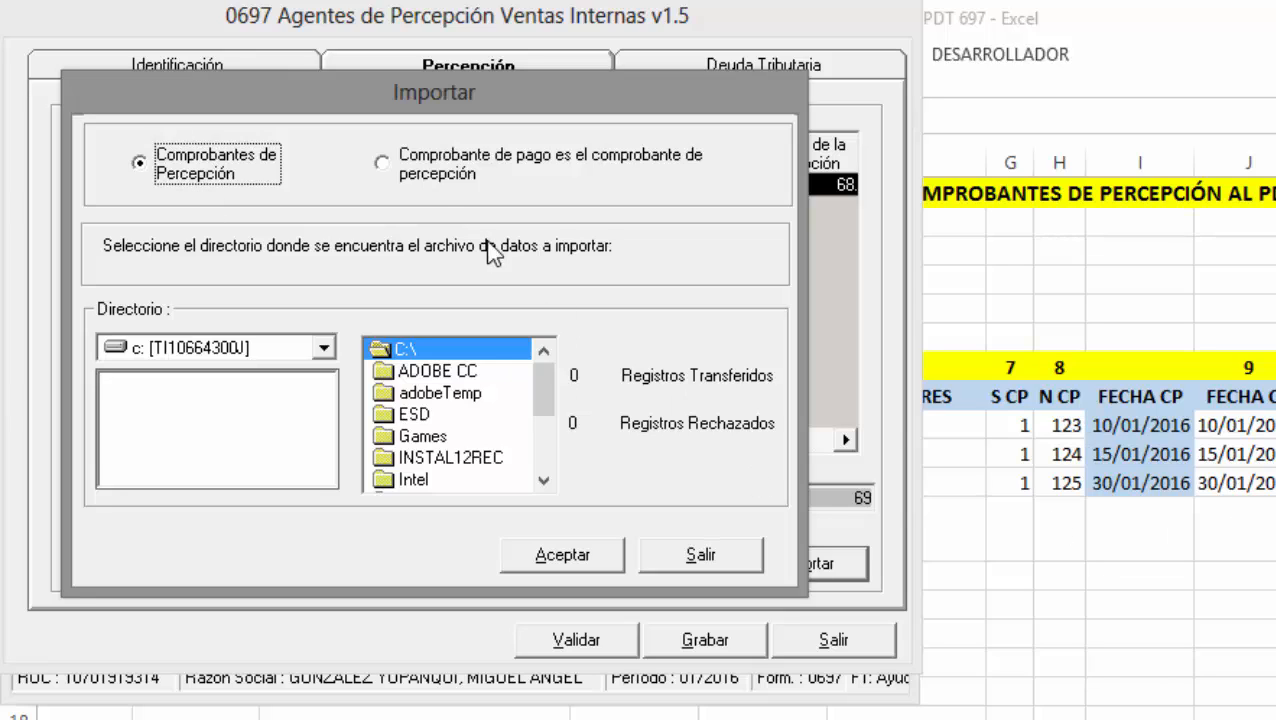
left_click(398, 163)
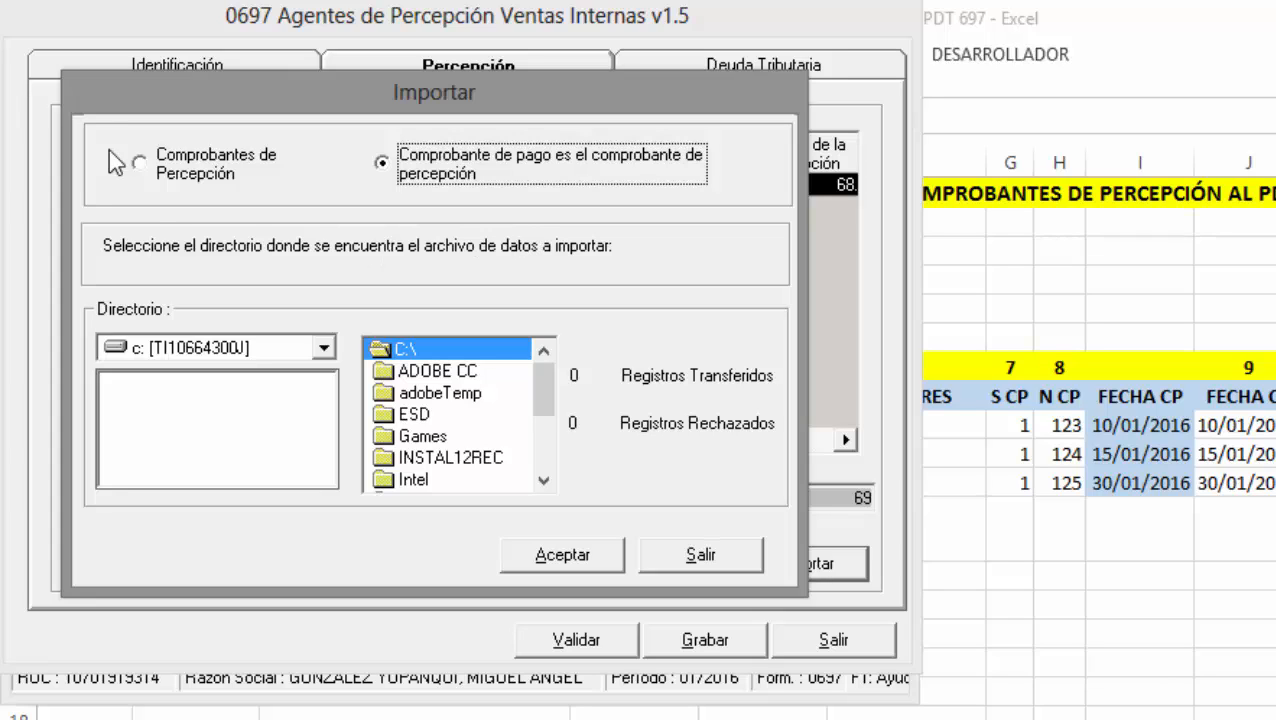
left_click(165, 178)
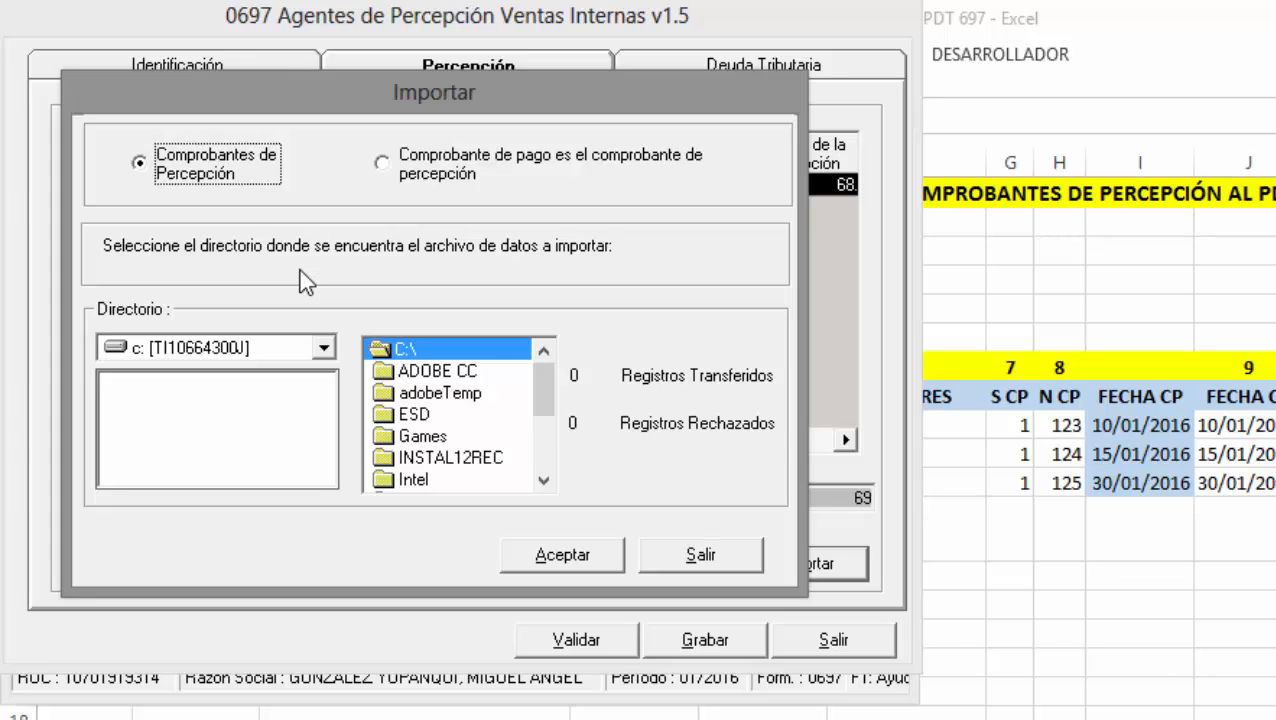
Import the TXT file from d:\ESAN, transferring 3 records with 0 rejected.
left_click(323, 347)
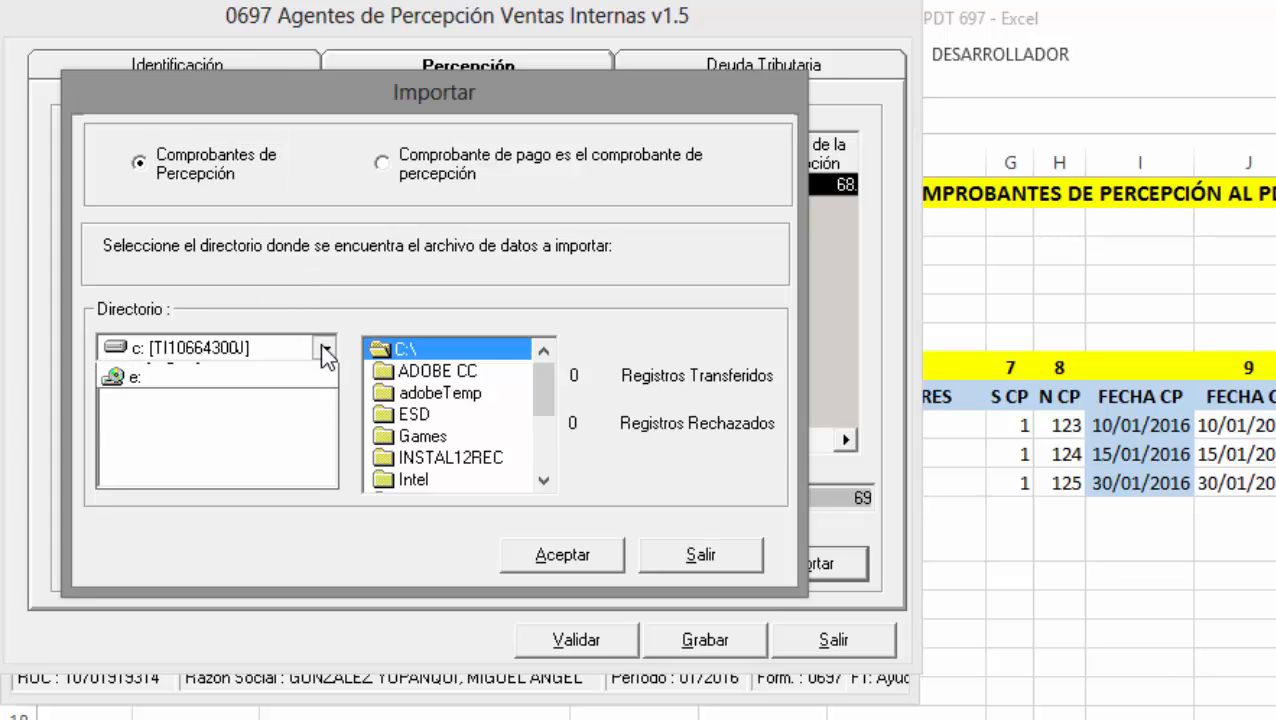
left_click(291, 395)
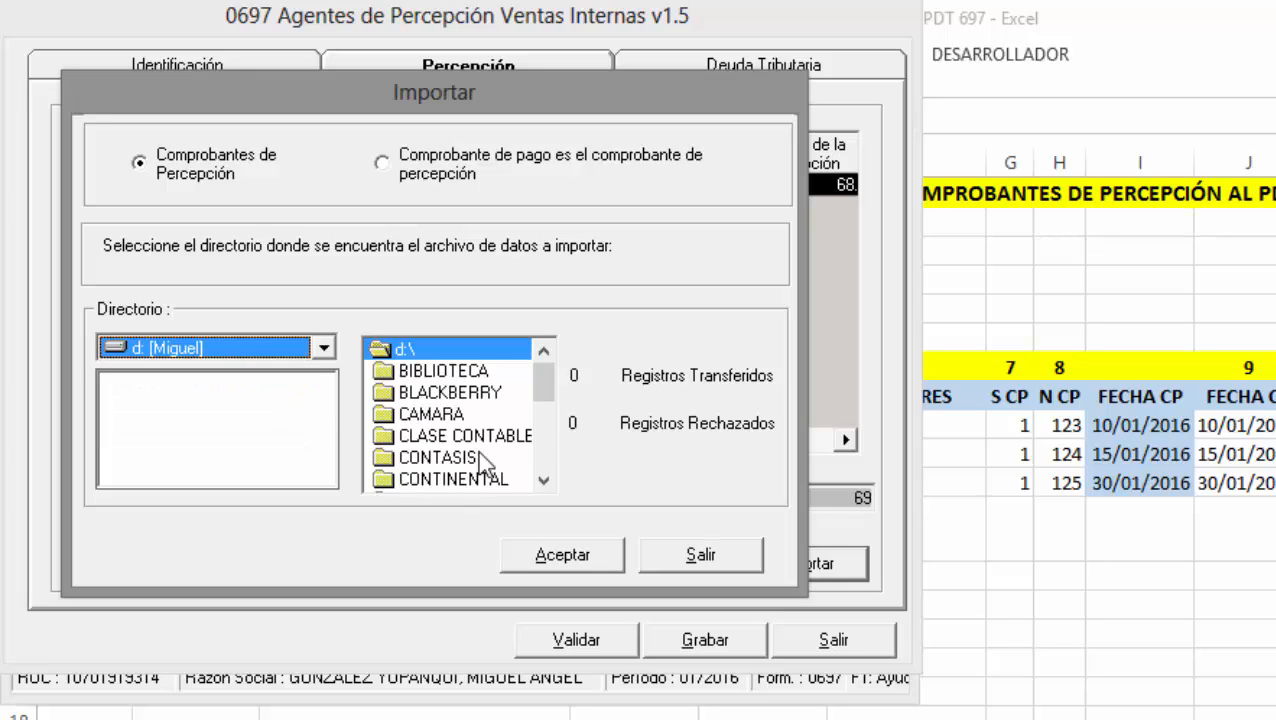
scroll(542, 460, "down", 2)
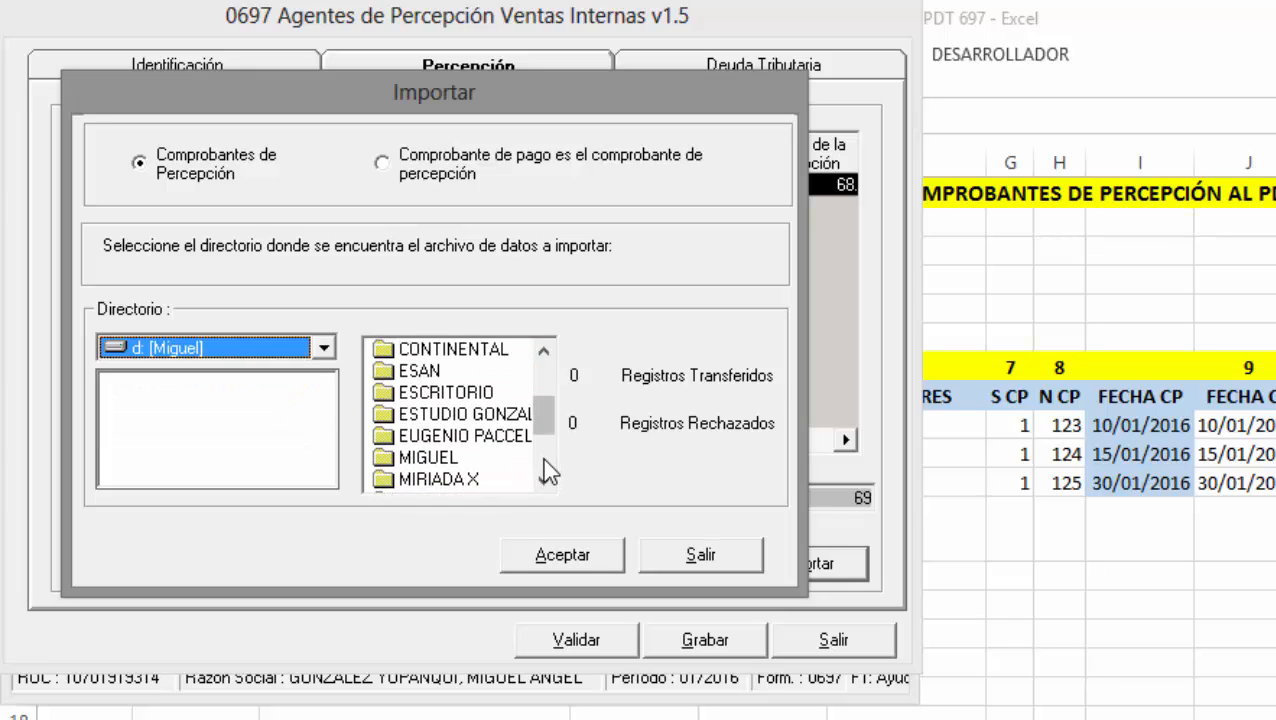
double_click(420, 370)
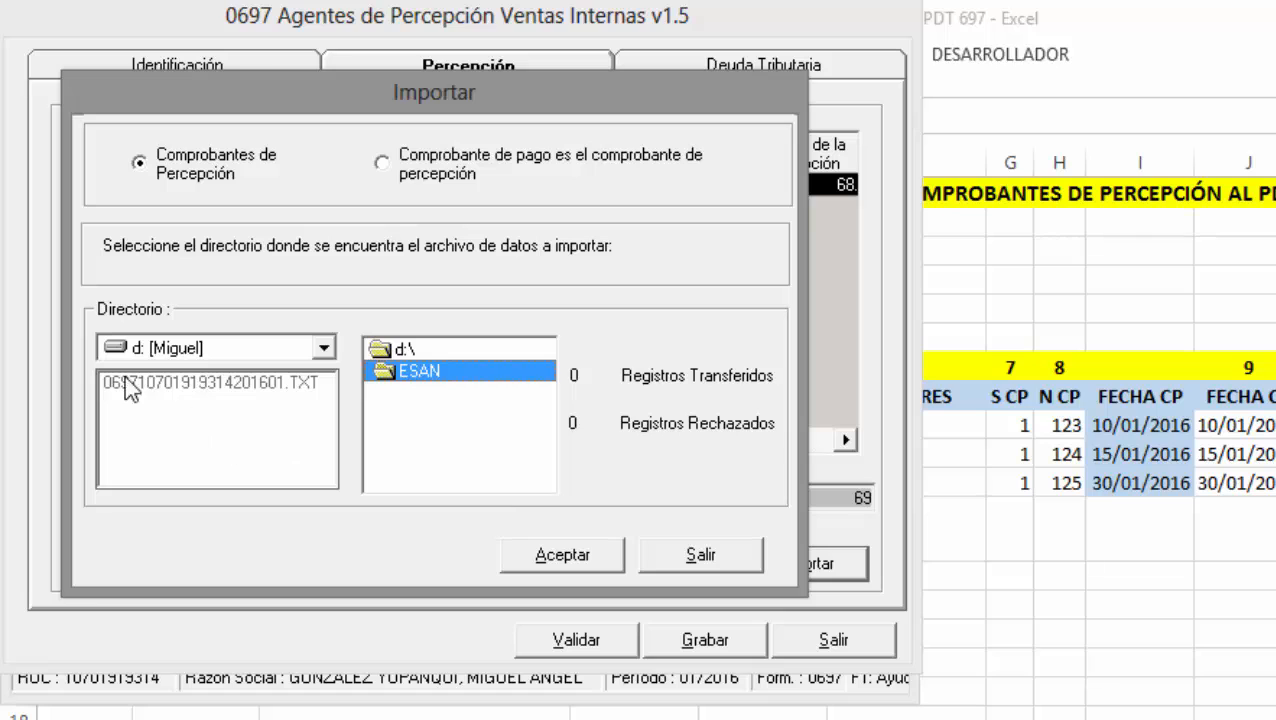
left_click(582, 562)
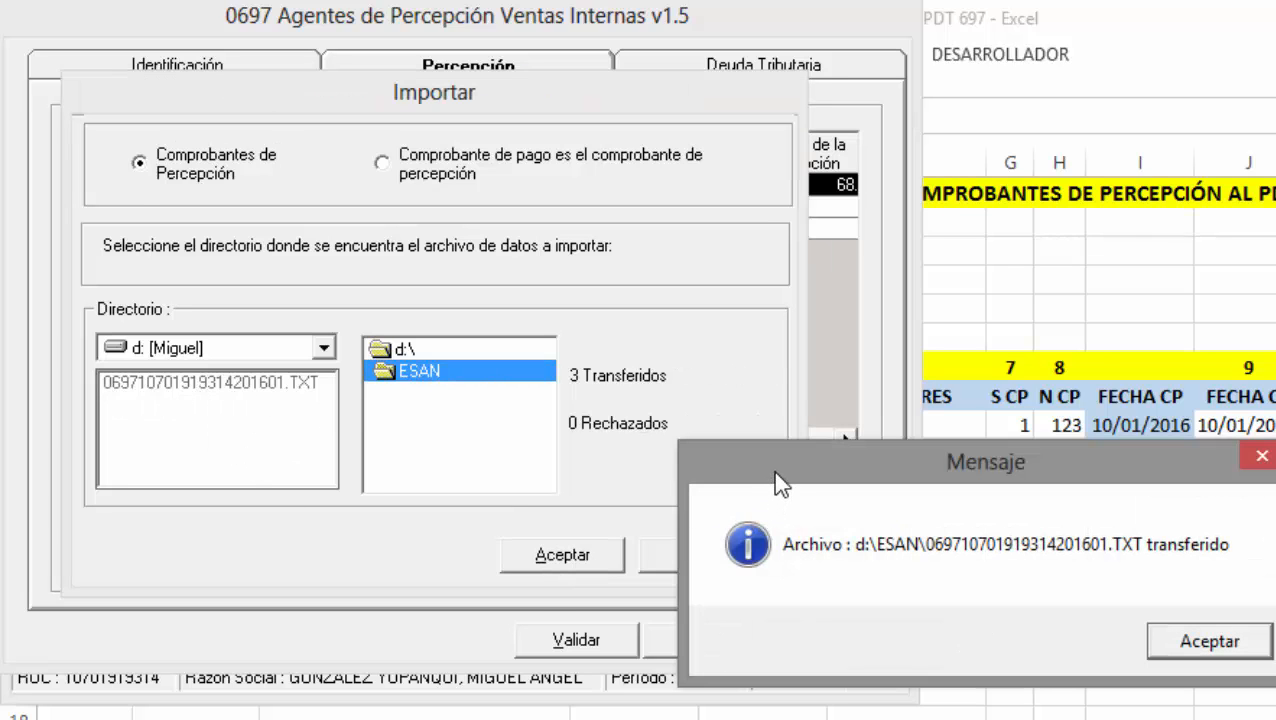
left_click_drag(773, 471, 206, 136)
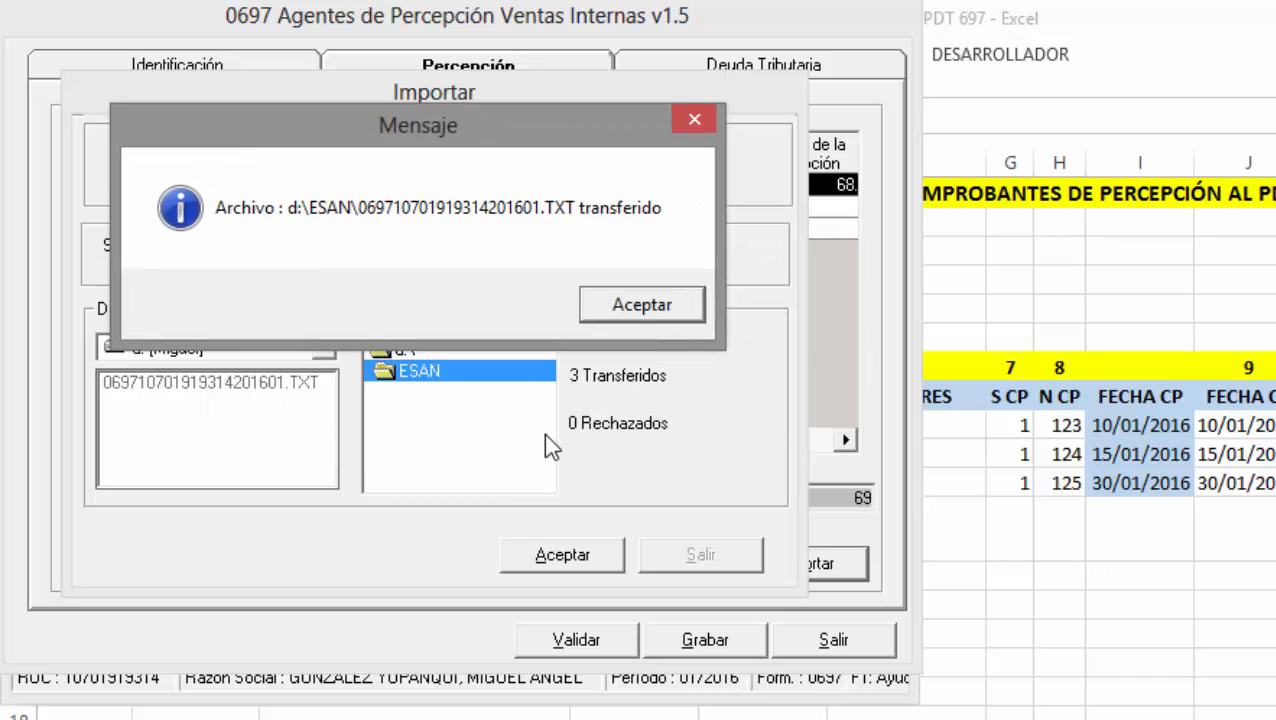
Close the import window and validate the declaration on the Deuda Tributaria tab.
left_click(648, 314)
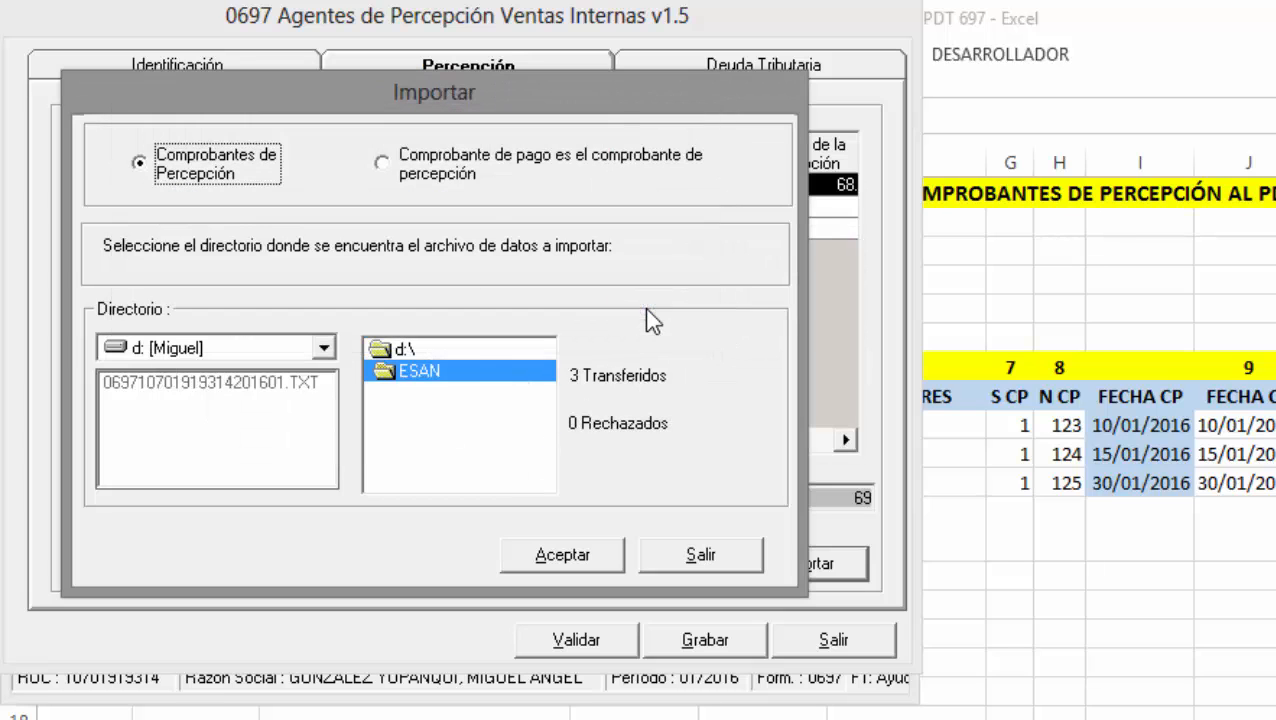
left_click(702, 556)
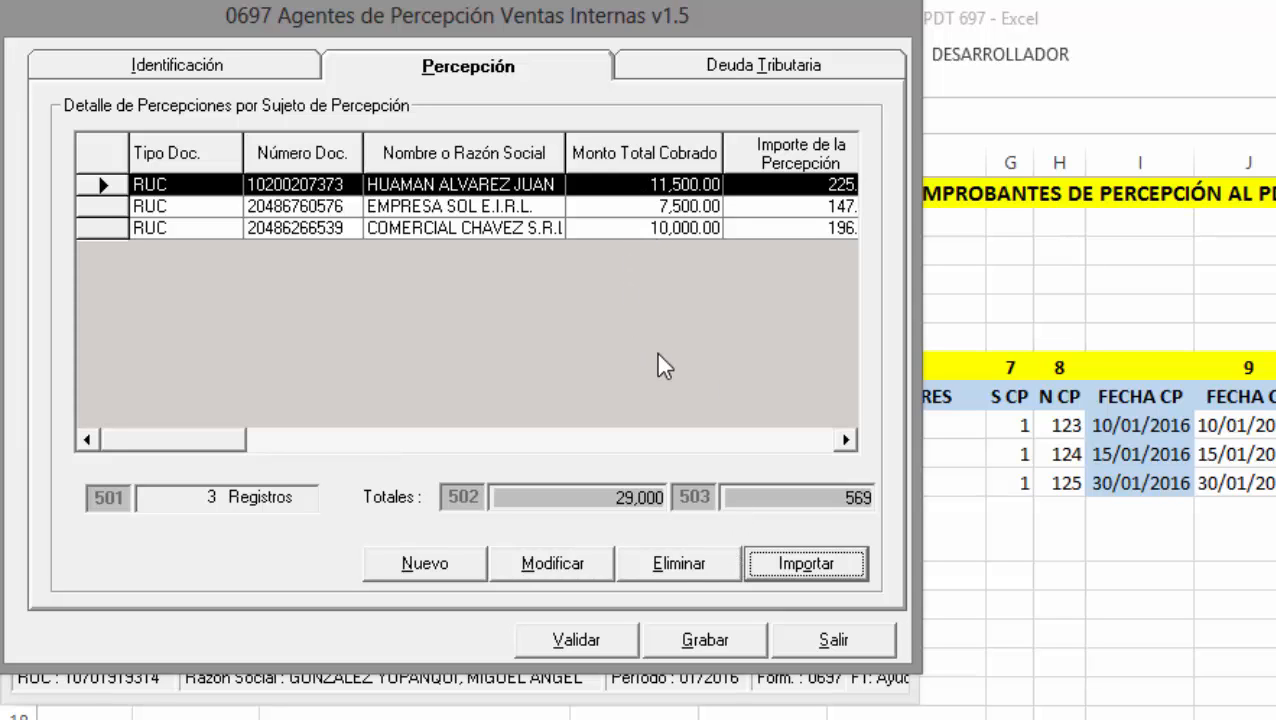
left_click(706, 72)
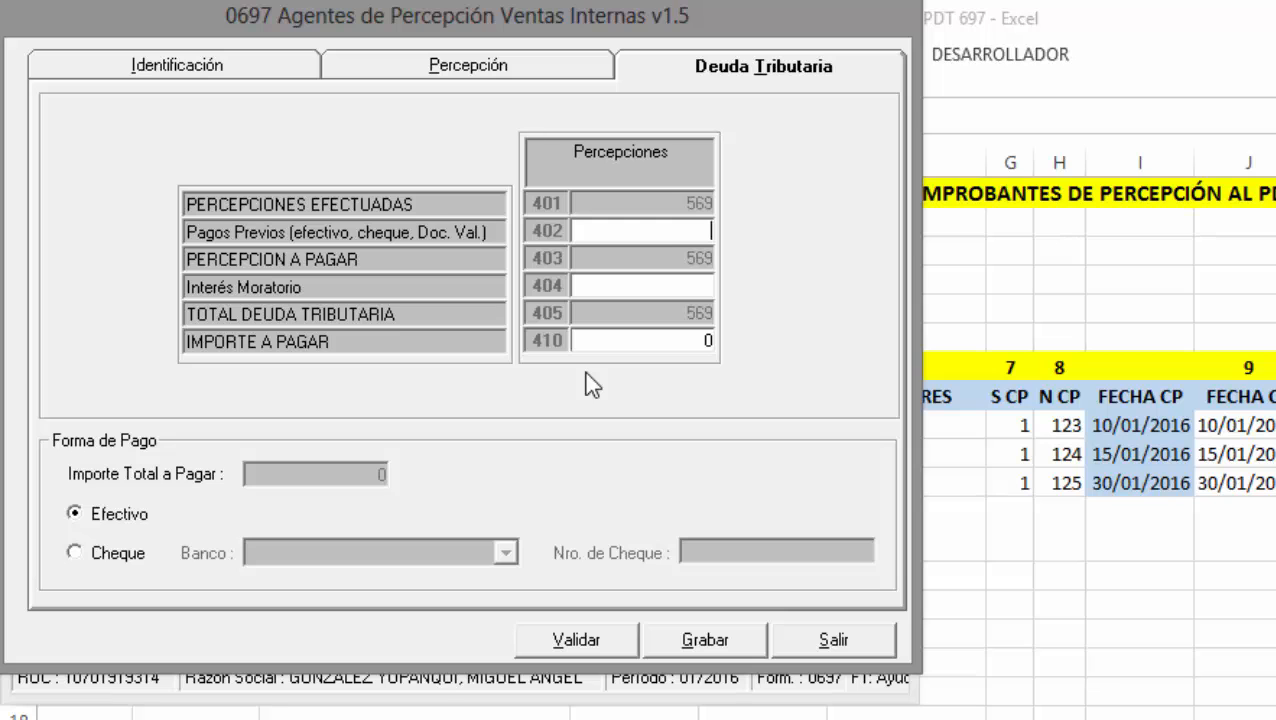
left_click(622, 645)
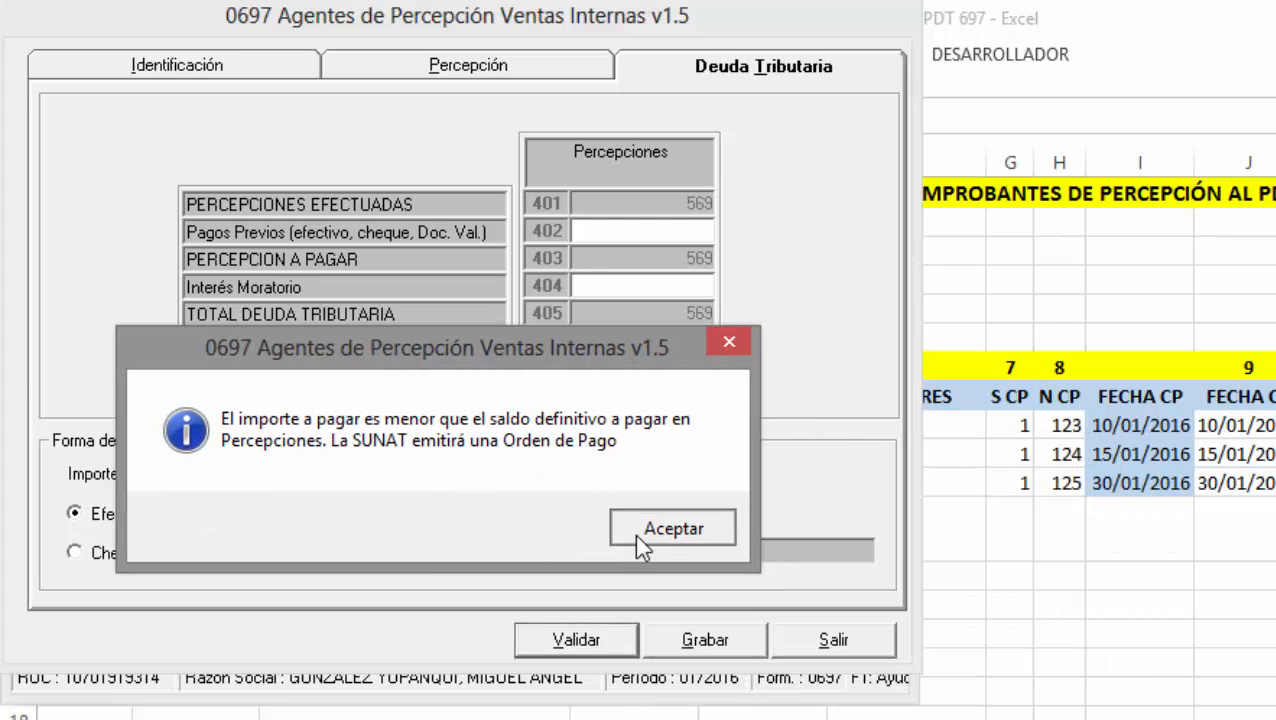
left_click(636, 537)
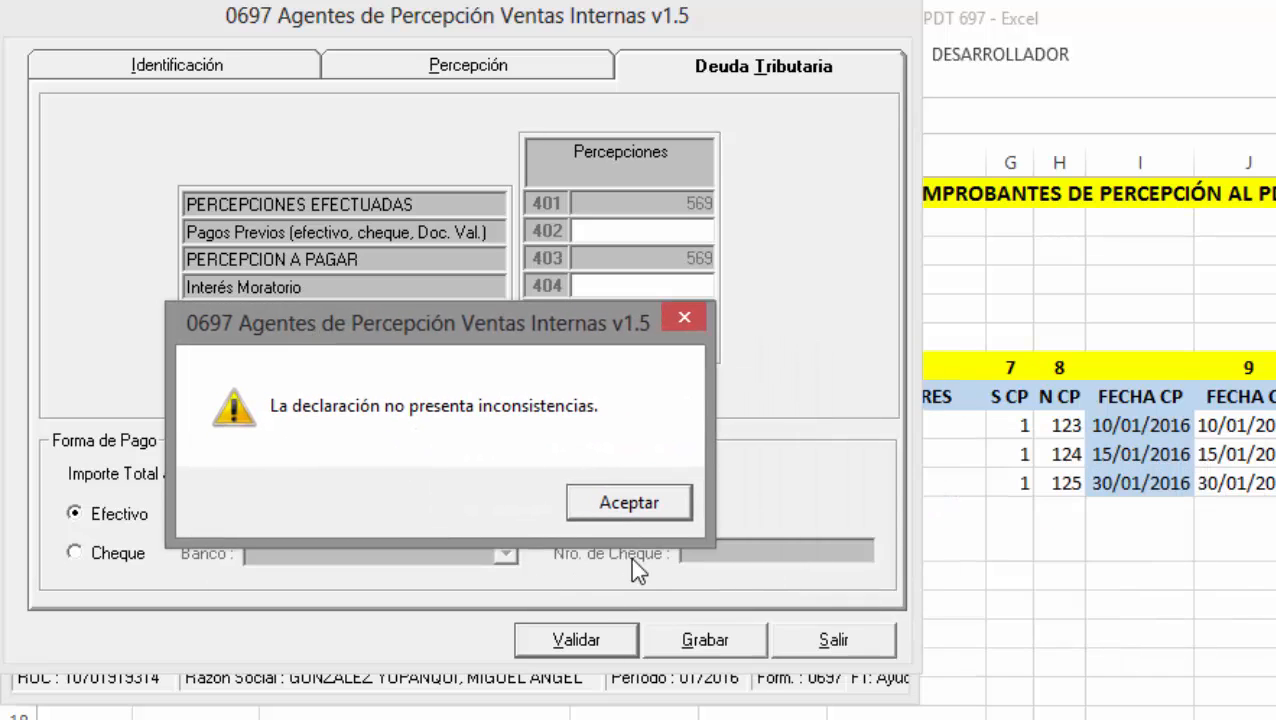
left_click(632, 504)
Save the 01/2016 declaration and close the form back to the declarations list.
left_click(736, 638)
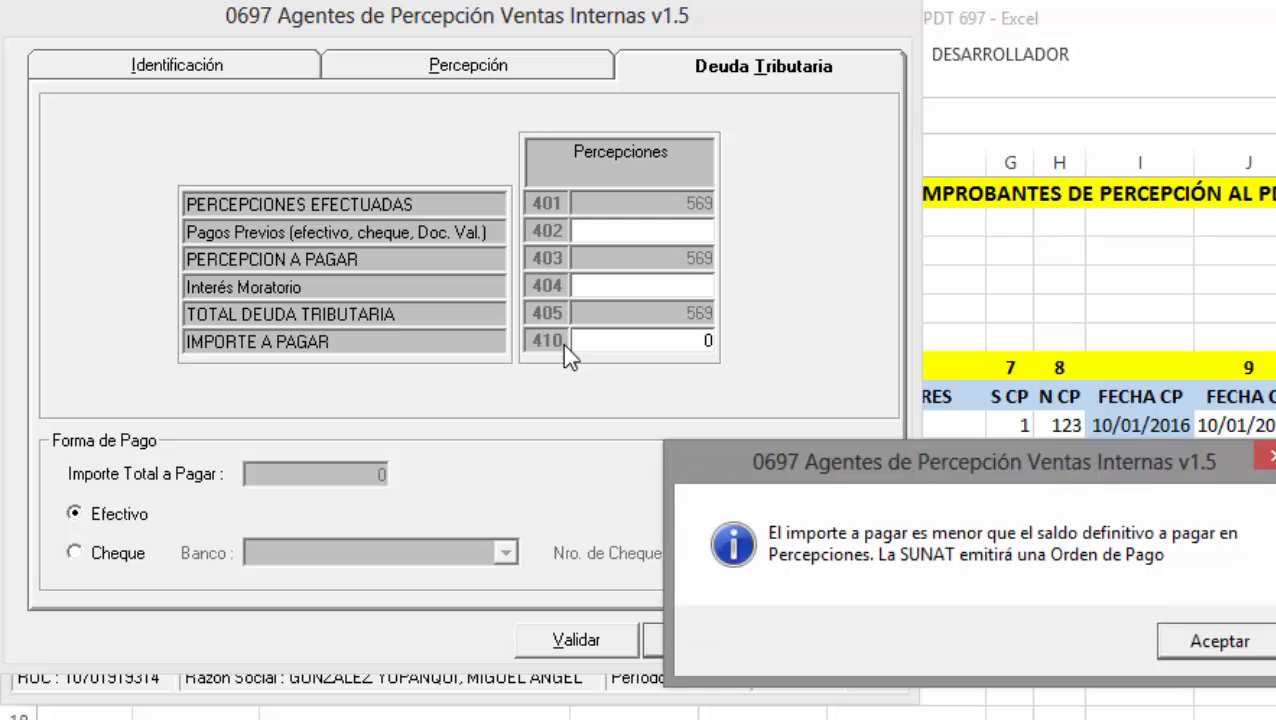
left_click(820, 476)
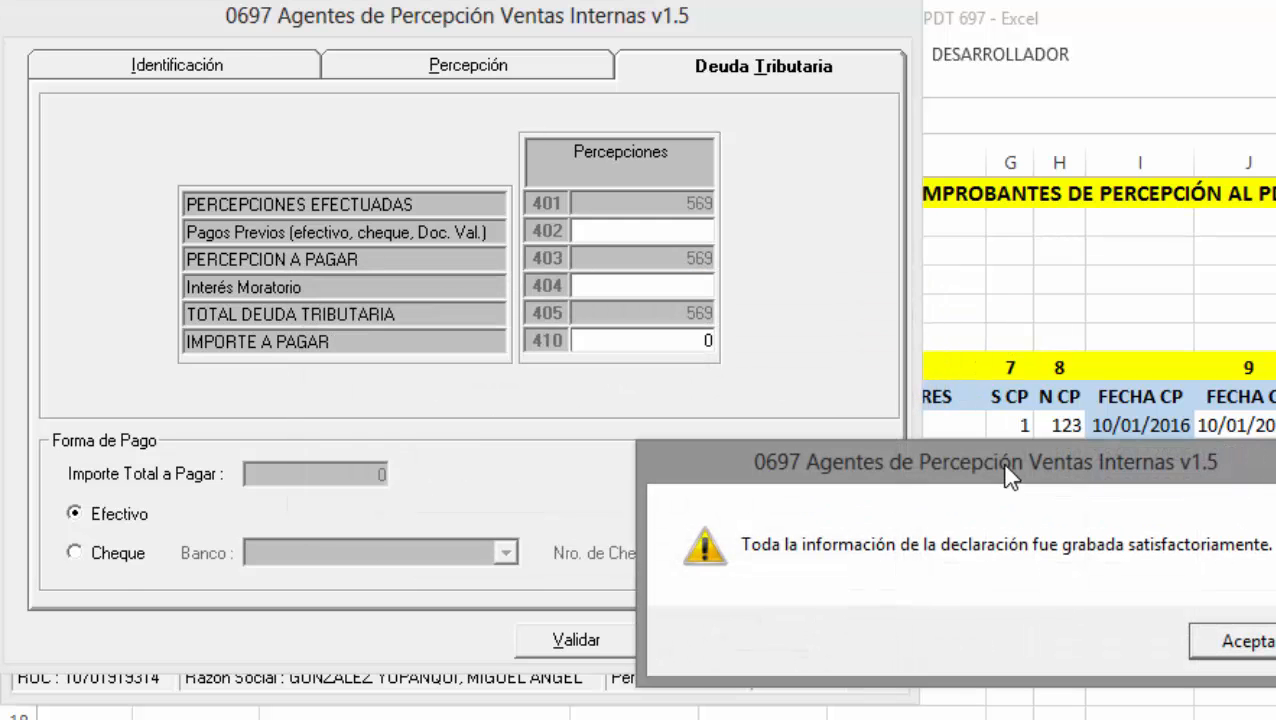
left_click(706, 436)
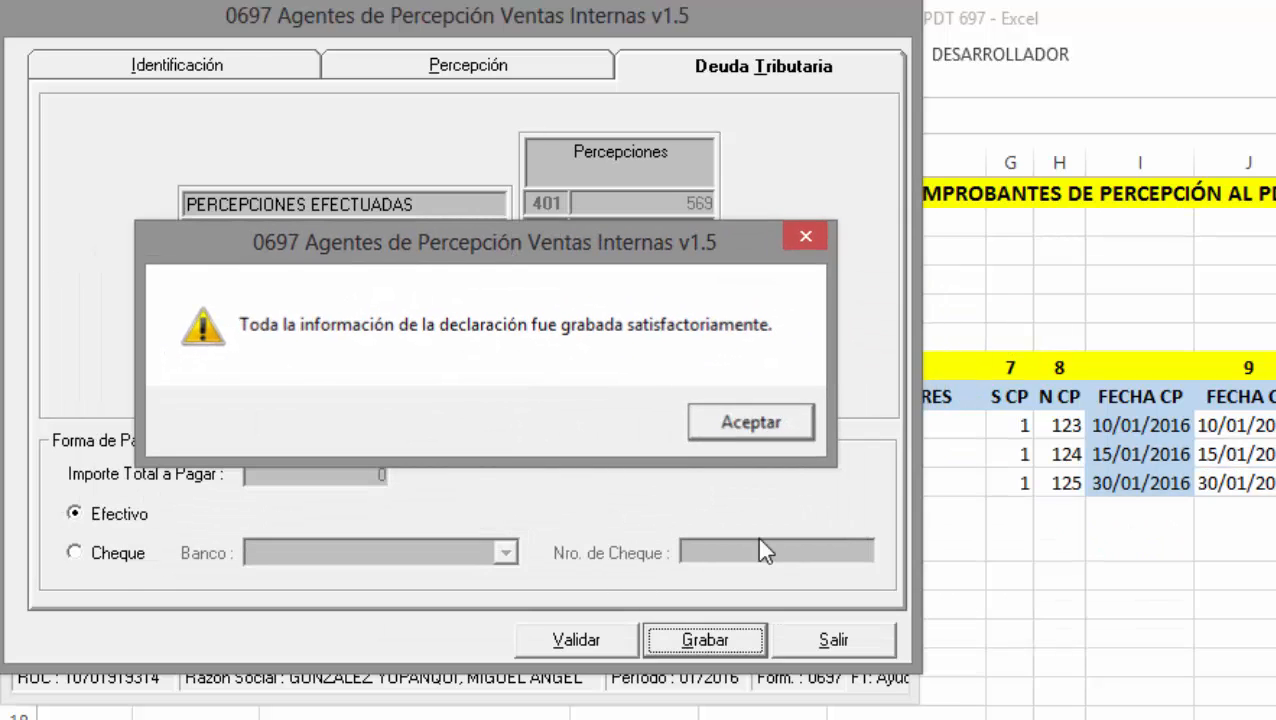
left_click(865, 641)
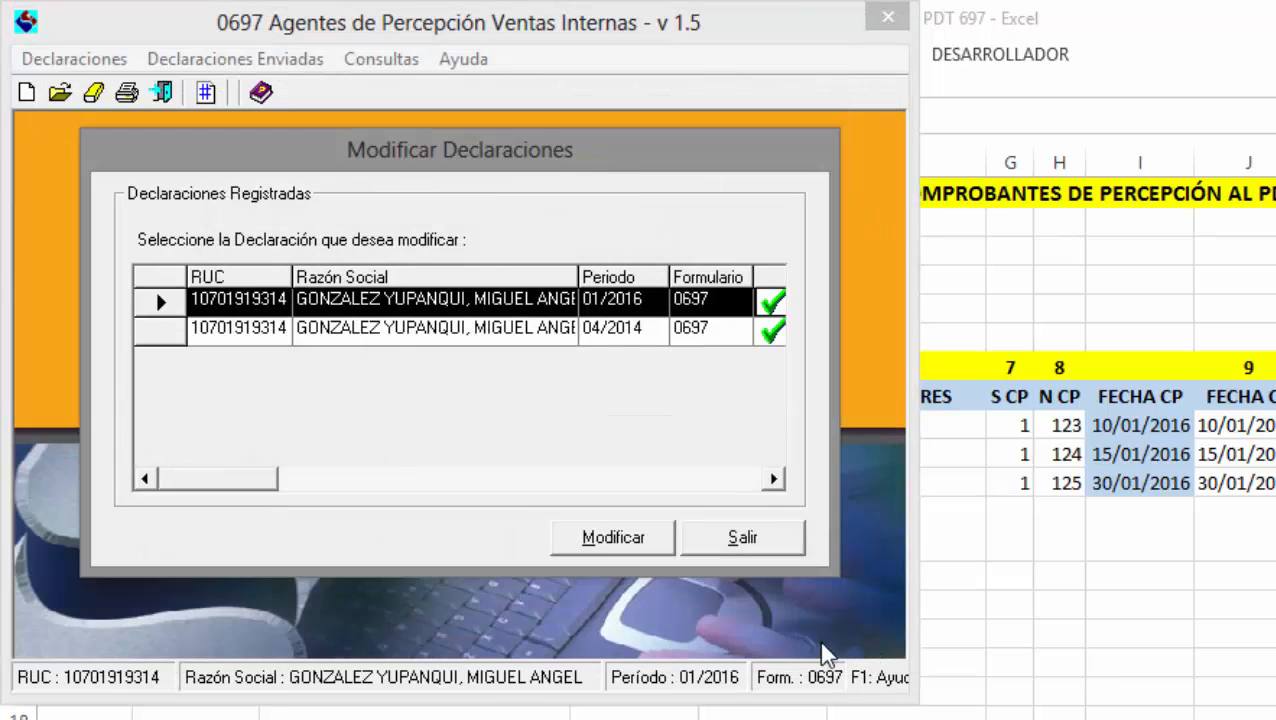
Preview the Anexos report with the page range ending at page 1.
left_click(766, 540)
left_click(127, 92)
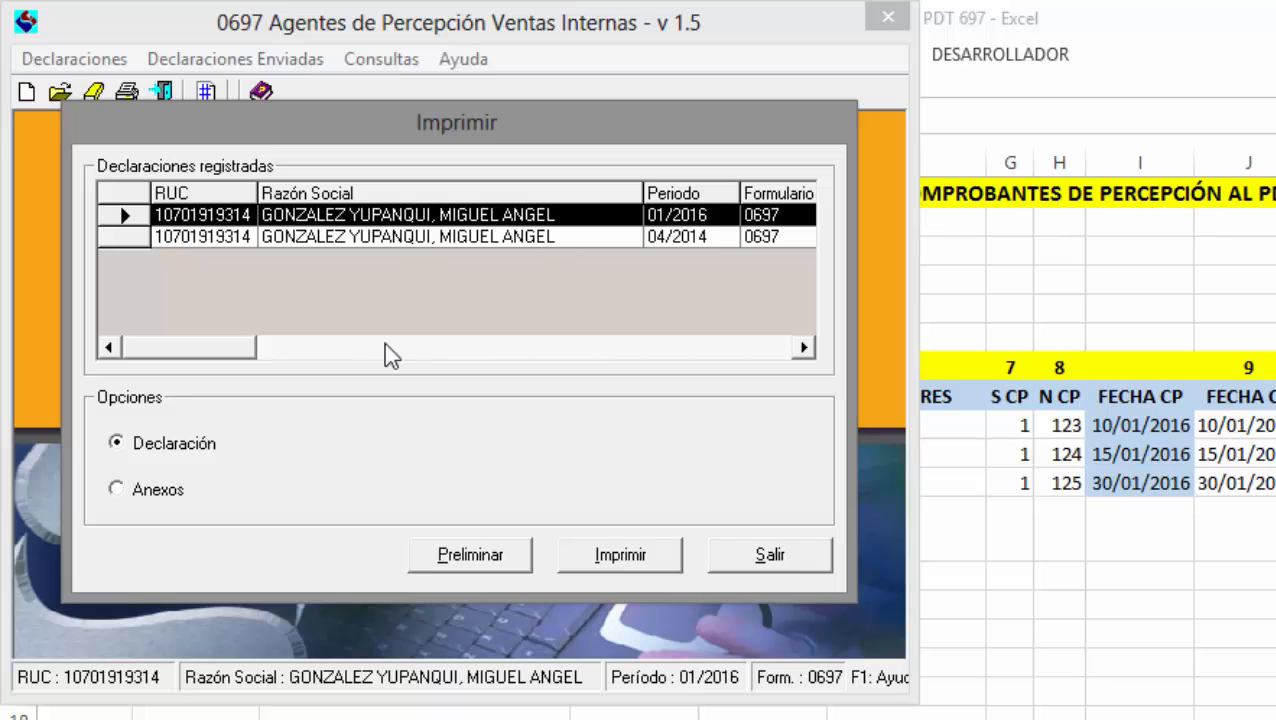
left_click(172, 495)
left_click(470, 558)
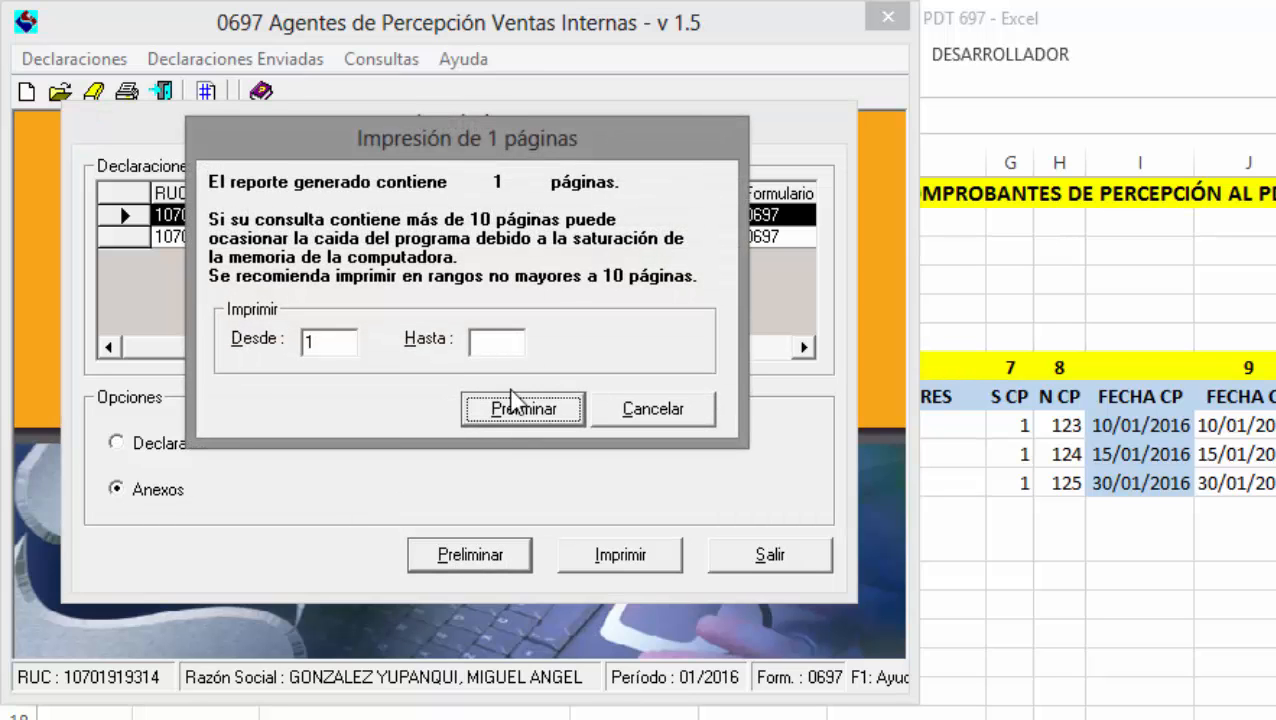
left_click(492, 345)
type("1")
left_click(532, 410)
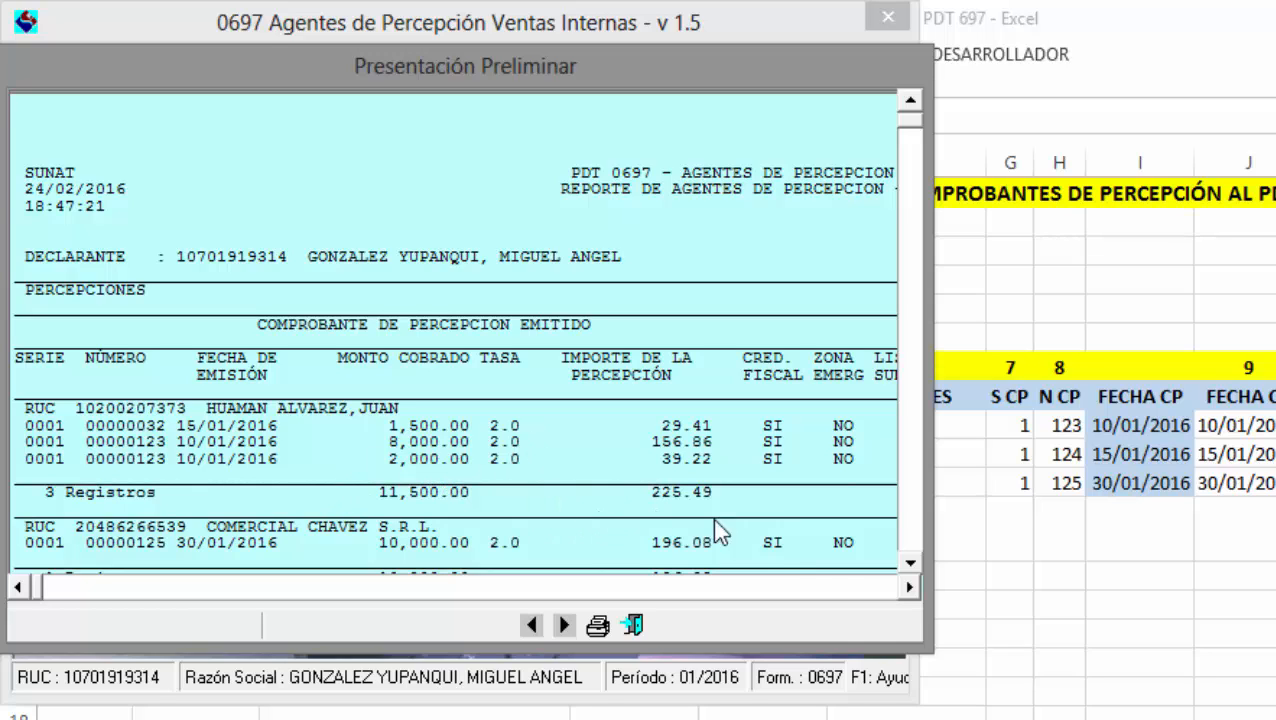
Scroll through the annexes preview, then close it and the print window.
left_click(910, 588)
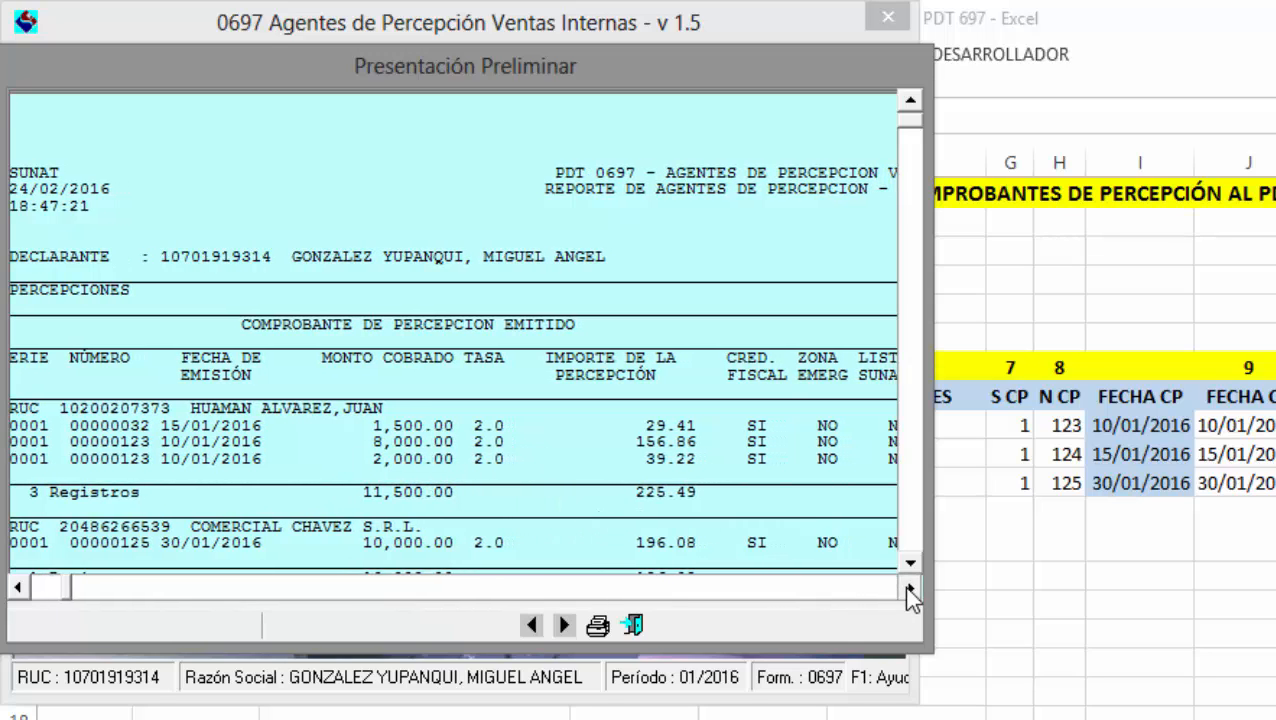
left_click_drag(910, 590, 910, 596)
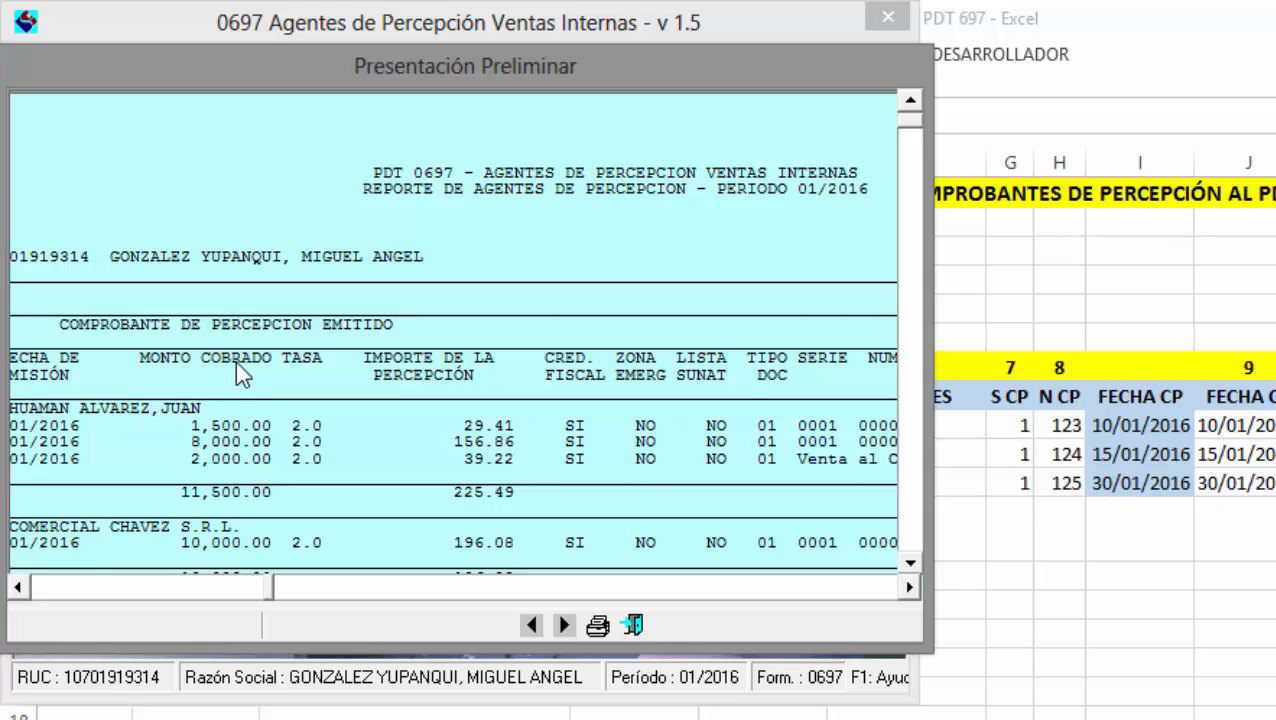
left_click(878, 597)
left_click_drag(878, 597, 878, 597)
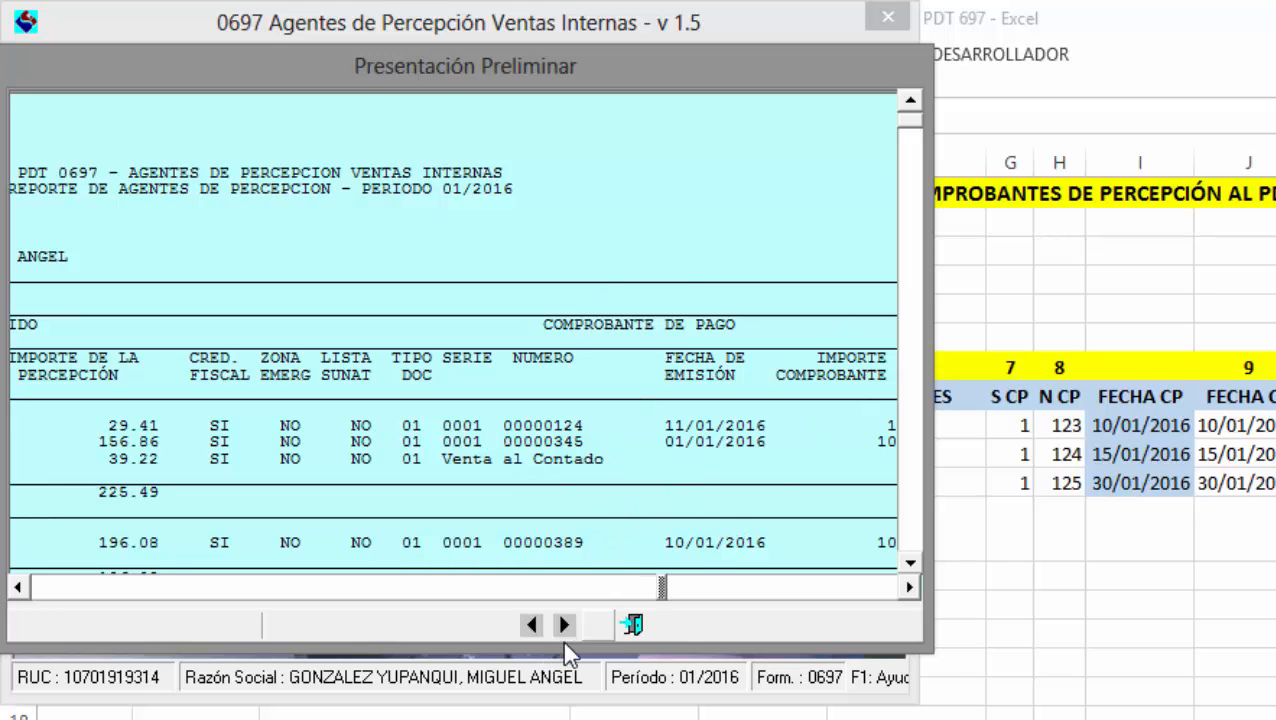
left_click(636, 625)
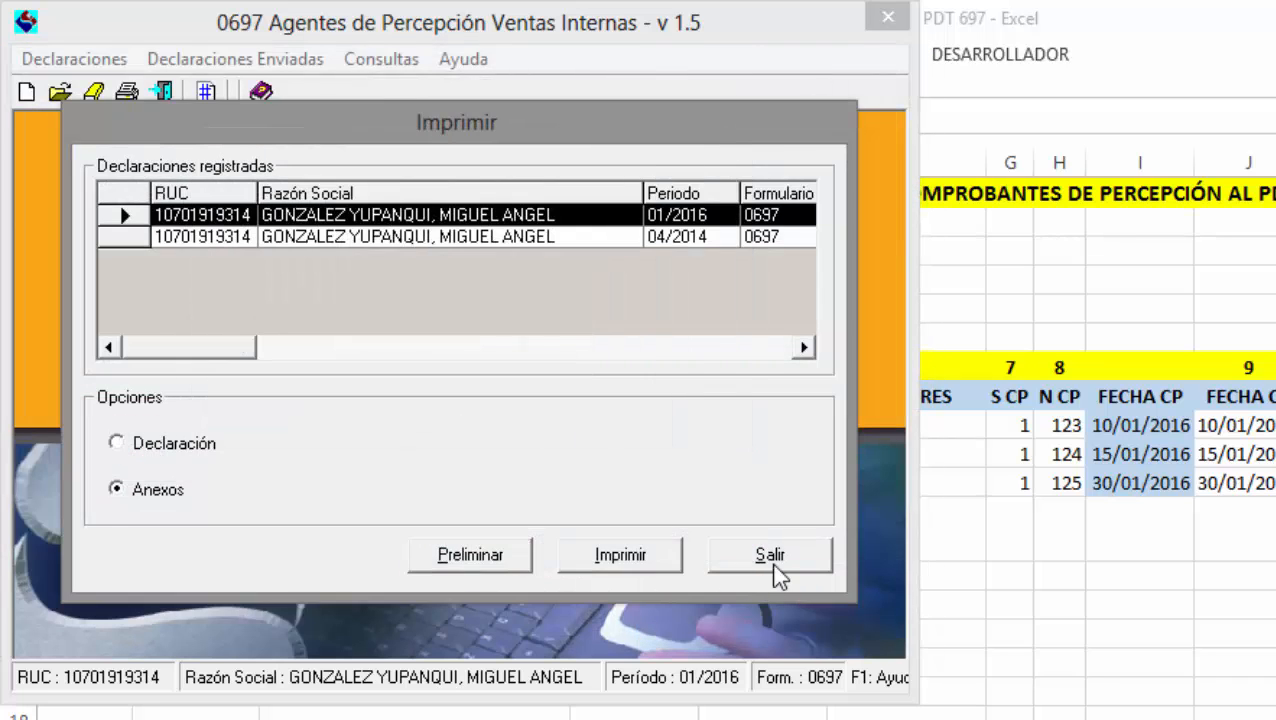
left_click(768, 568)
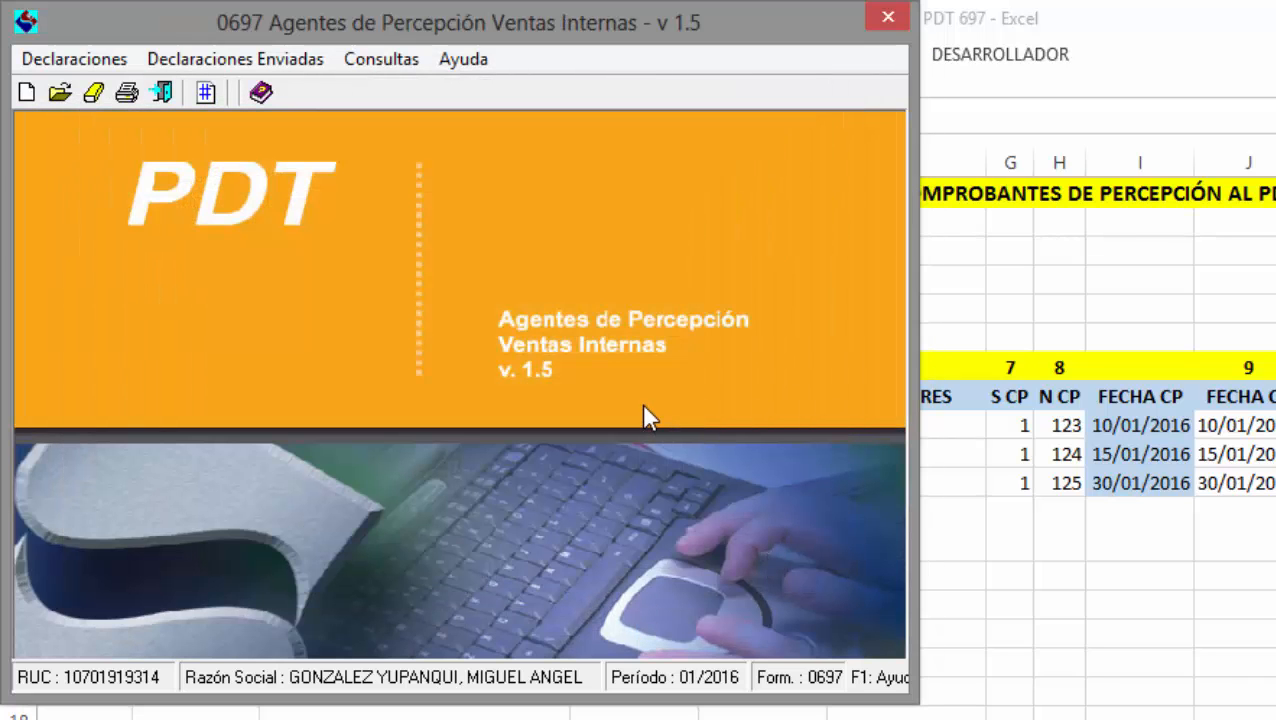